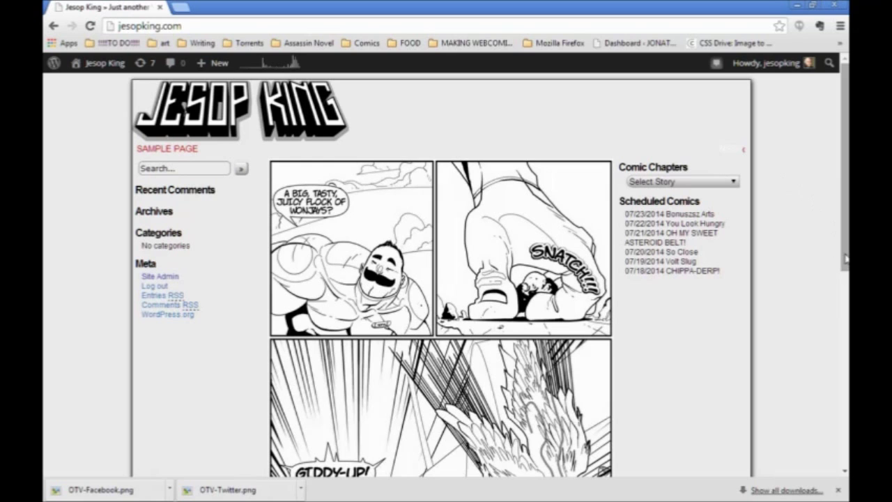
Look through the latest comic page on jesopking.com and go to the first comic in the archive.
scroll(845, 276, "down", 2)
left_click_drag(845, 275, 834, 157)
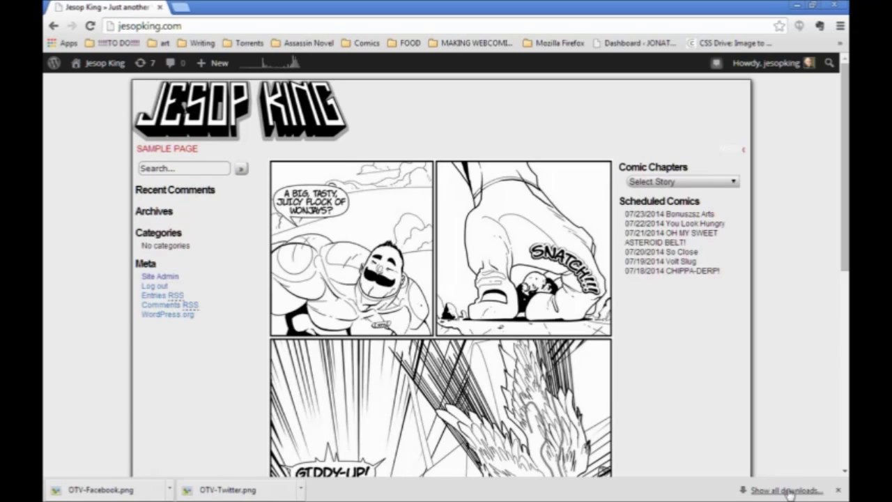
scroll(838, 295, "down", 3)
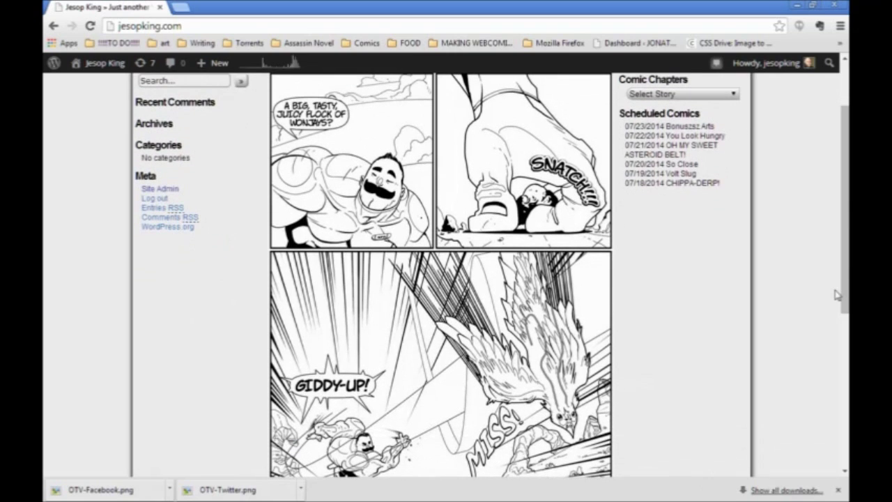
scroll(832, 277, "up", 3)
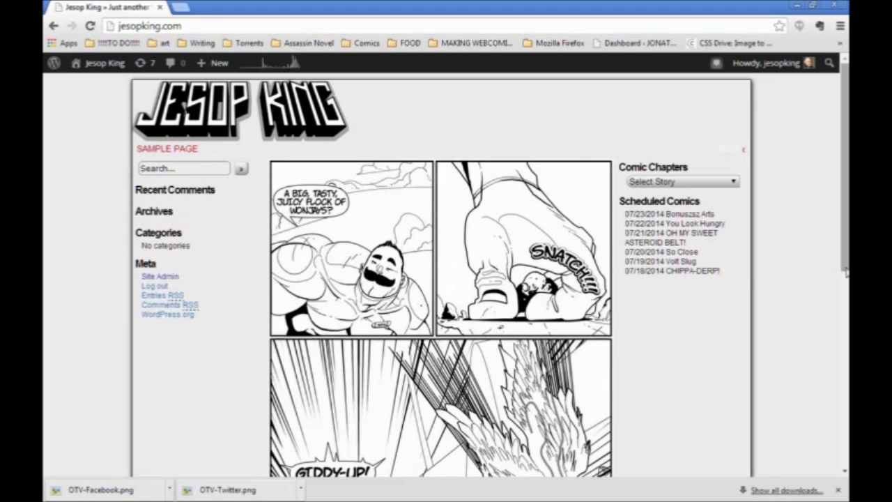
scroll(831, 265, "down", 3)
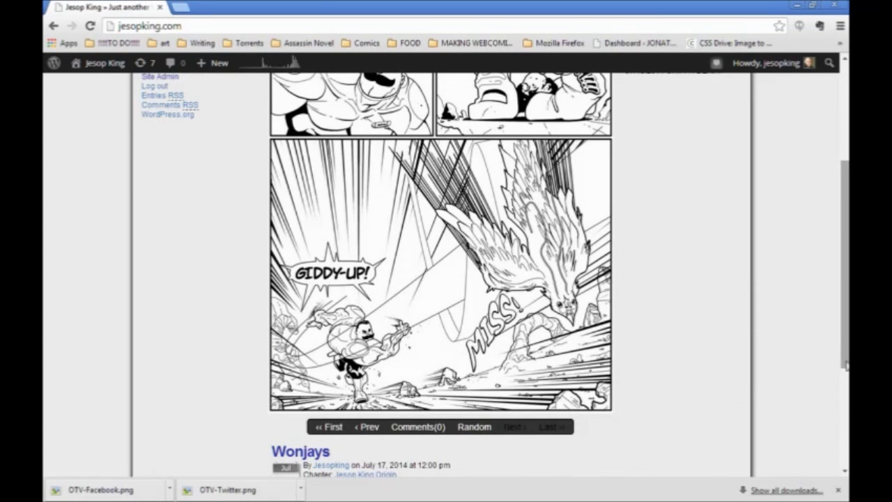
left_click(332, 427)
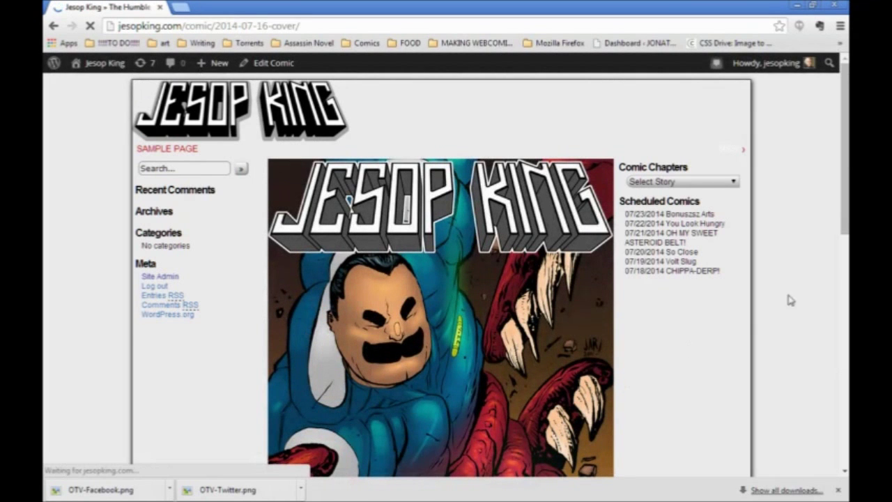
Look over the first comic's cover page and close the browser window.
key("alt+Tab")
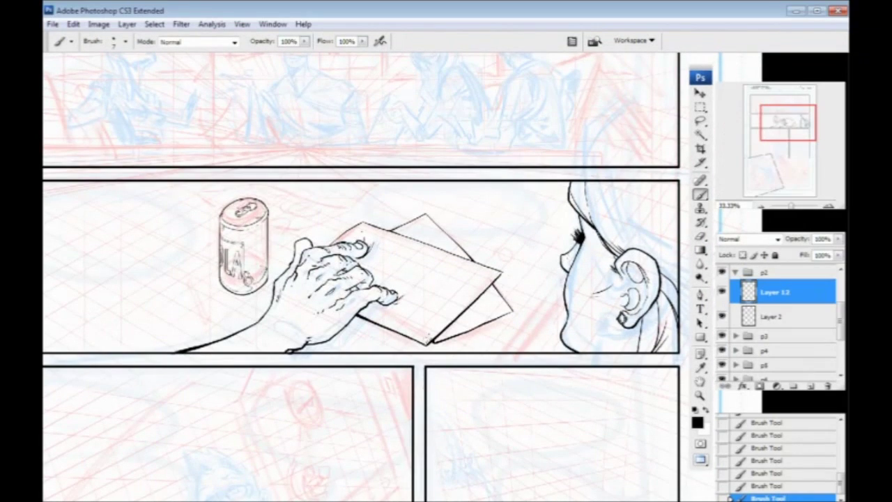
key("alt+Tab")
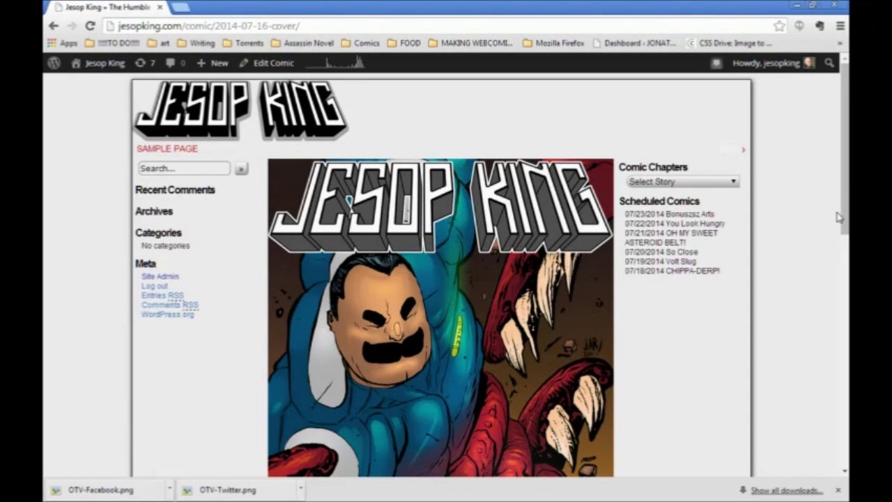
left_click_drag(841, 220, 842, 261)
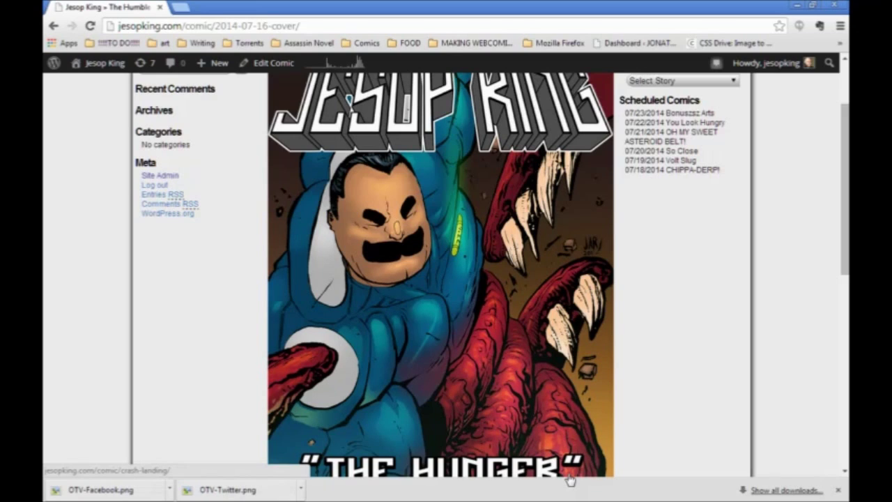
left_click(834, 6)
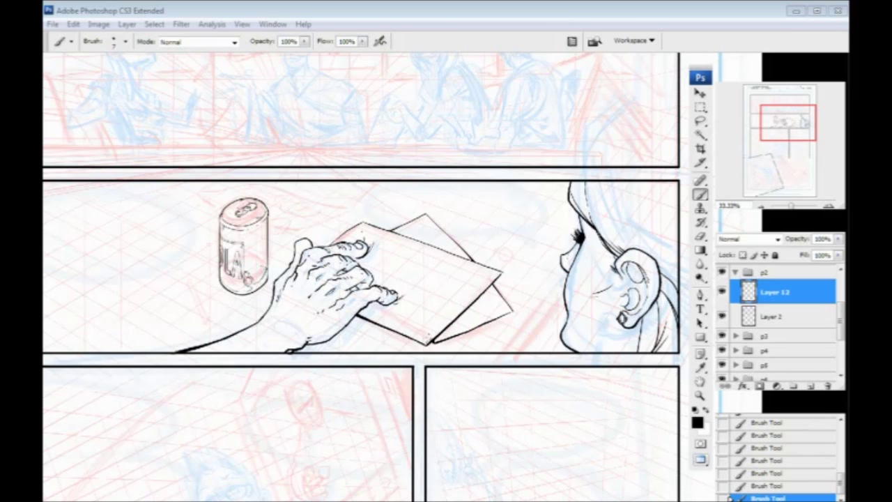
Switch to Photoshop and look over the comic page's upper panels, undoing the last brush stroke.
left_click(422, 11)
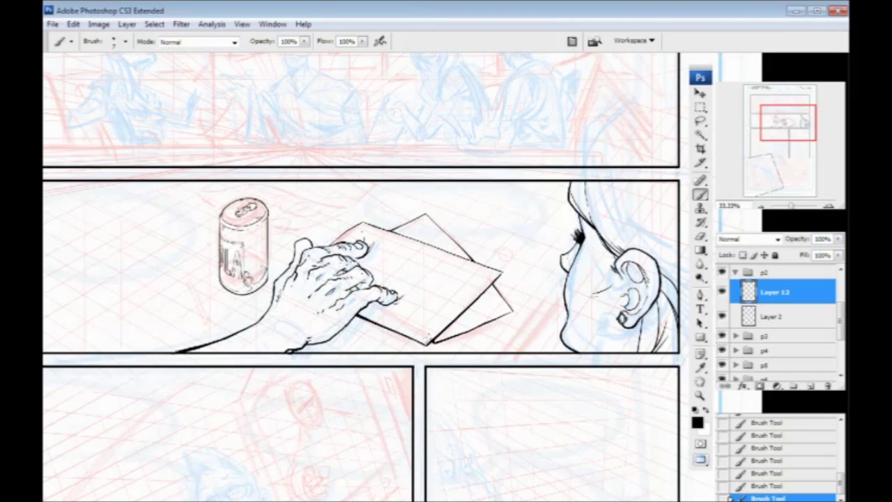
left_click_drag(349, 205, 322, 328)
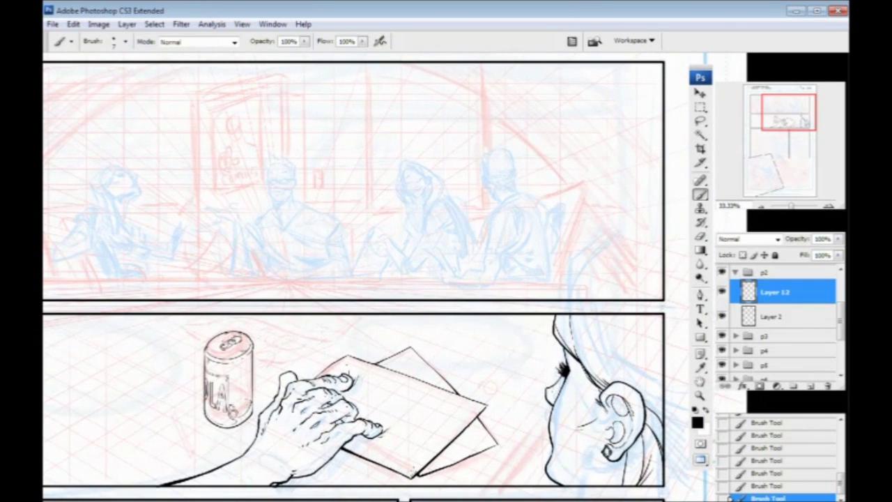
mouse_move(383, 107)
left_mouse_down()
mouse_move(384, 179)
mouse_move(332, 193)
mouse_move(356, 273)
mouse_move(338, 258)
left_mouse_up()
key("ctrl+z")
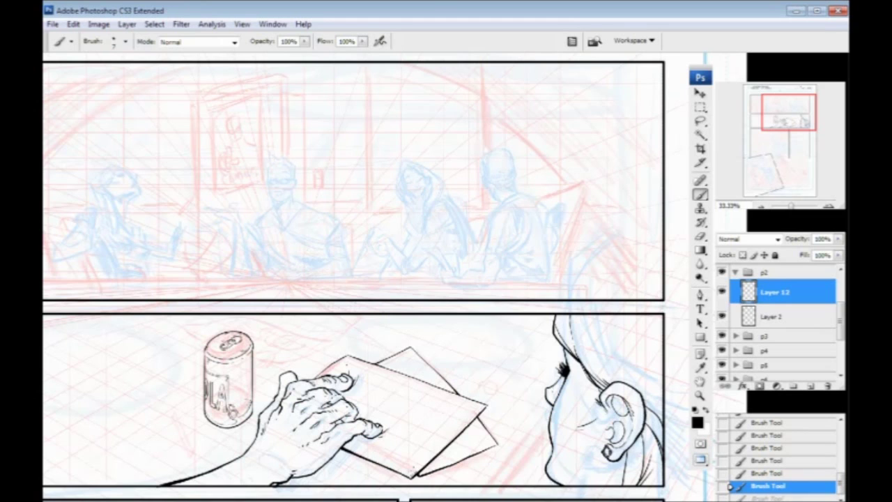
left_click_drag(243, 350, 362, 293)
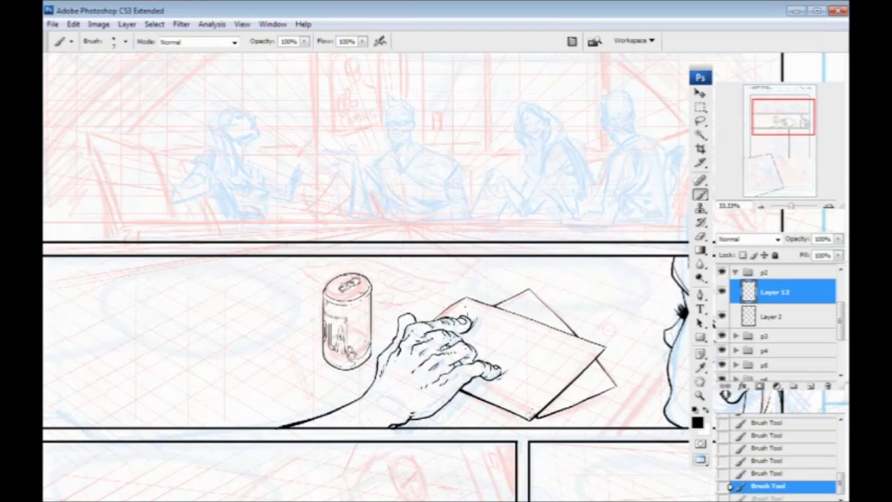
right_click(304, 144)
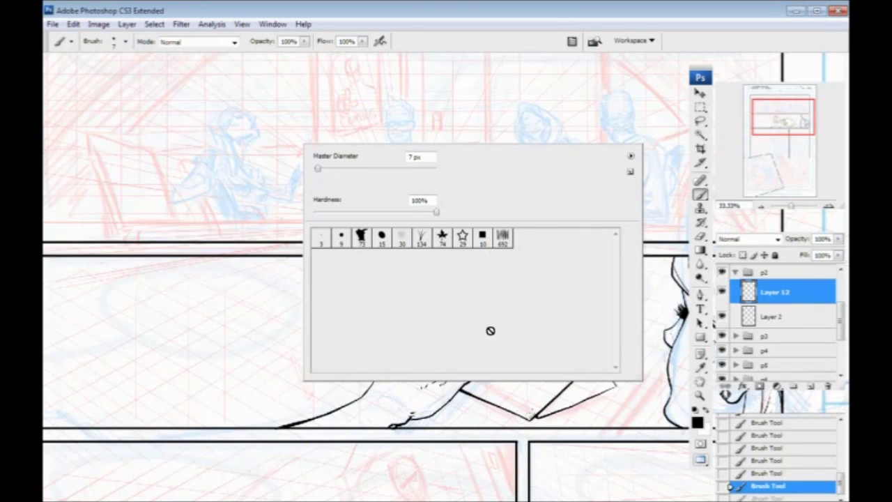
left_click(351, 13)
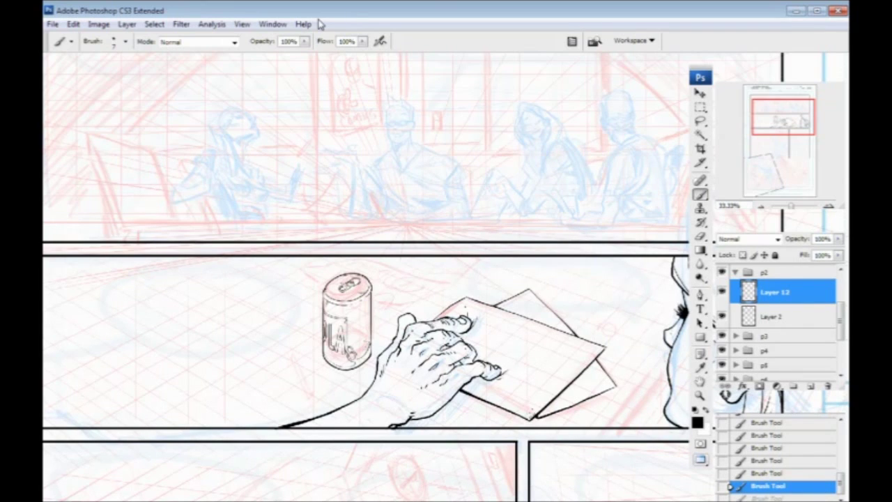
Start opening a file and browse to the Jesop King folder inside Comics > PERSONAL.
left_click(53, 24)
left_click(76, 60)
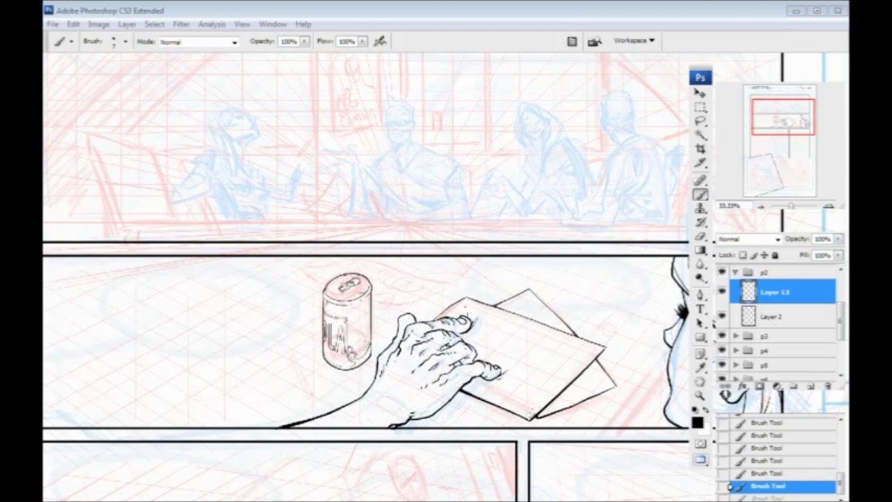
left_click_drag(342, 498, 467, 56)
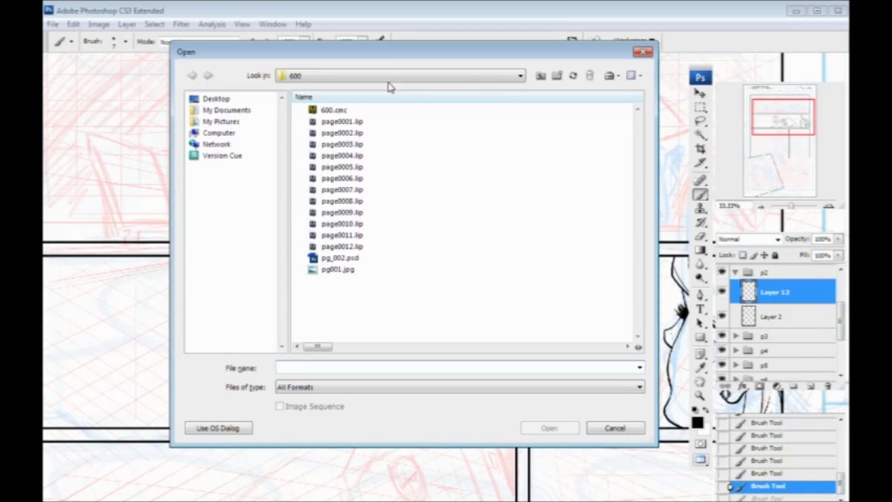
left_click(541, 75)
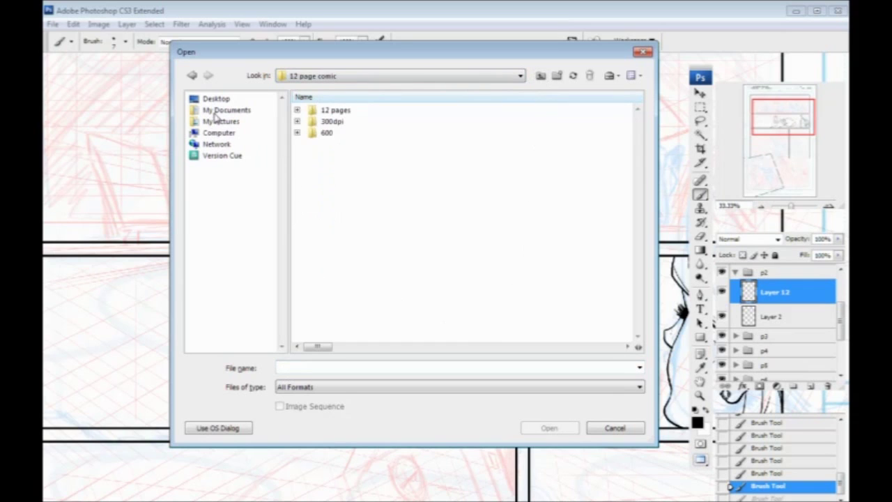
left_click(541, 75)
left_click(541, 75)
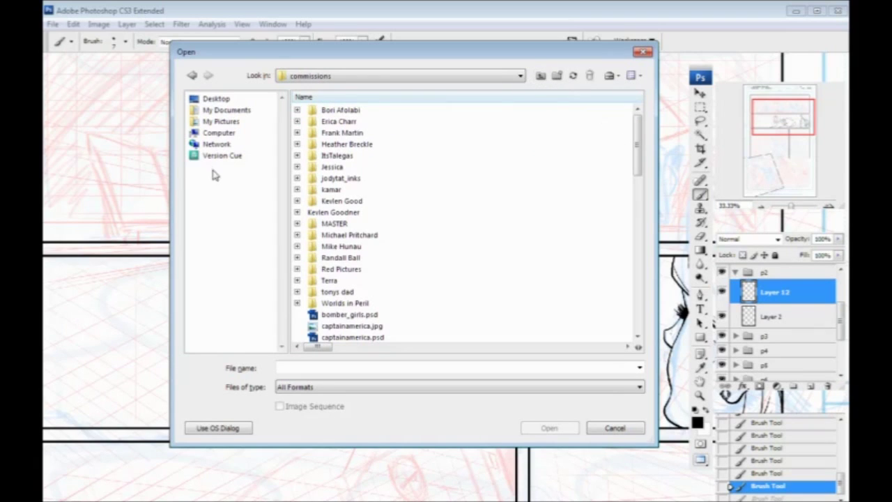
left_click(541, 75)
double_click(329, 156)
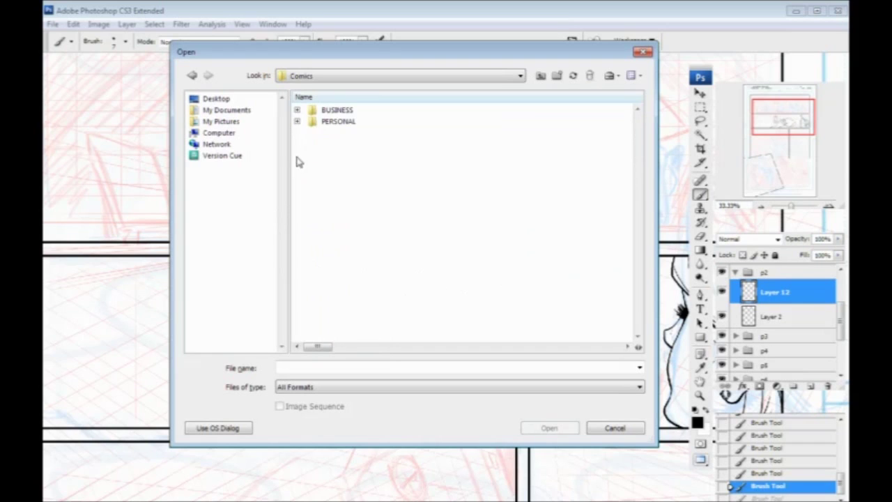
double_click(335, 121)
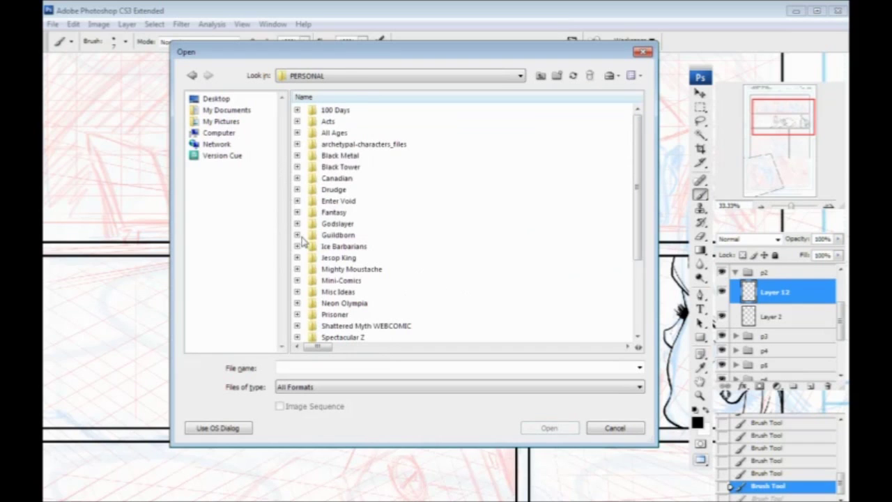
double_click(336, 258)
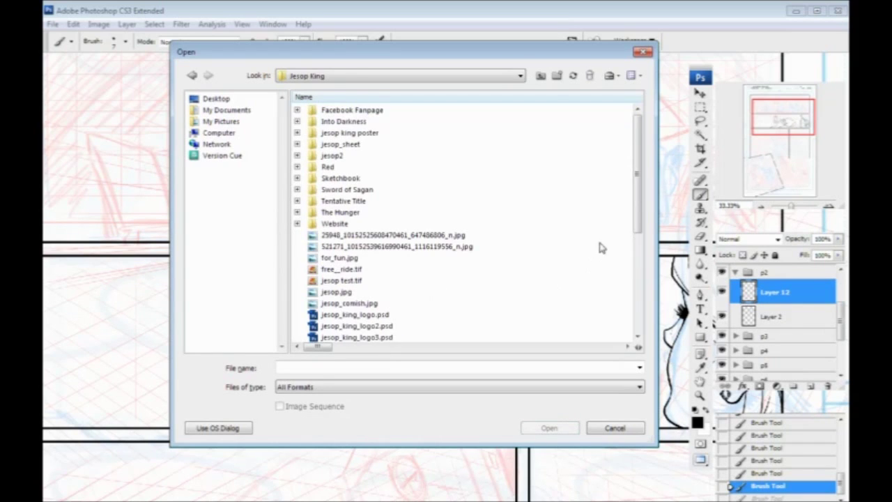
Find jesop.jpg in the Jesop King folder and open it.
left_click_drag(632, 230, 631, 330)
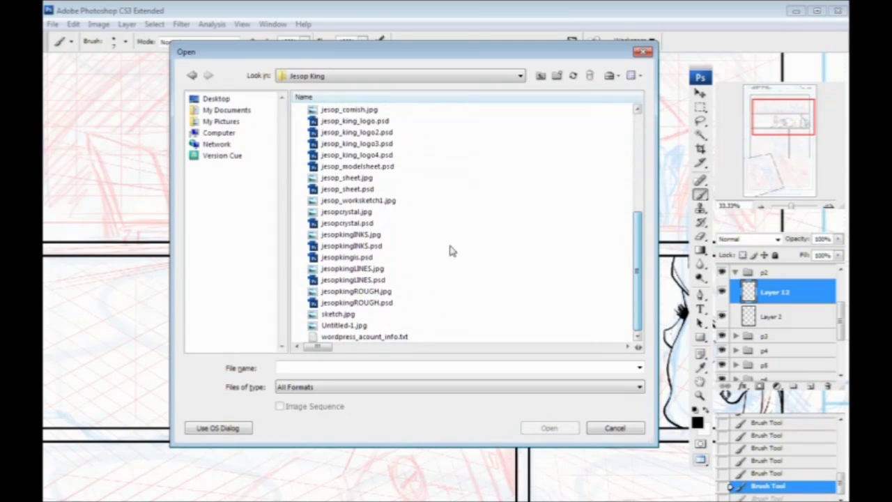
left_click(342, 303)
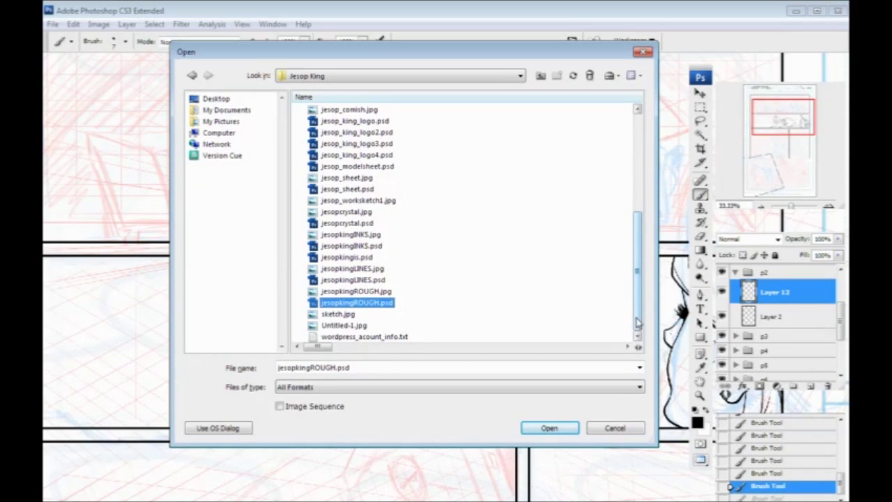
left_click_drag(638, 317, 644, 258)
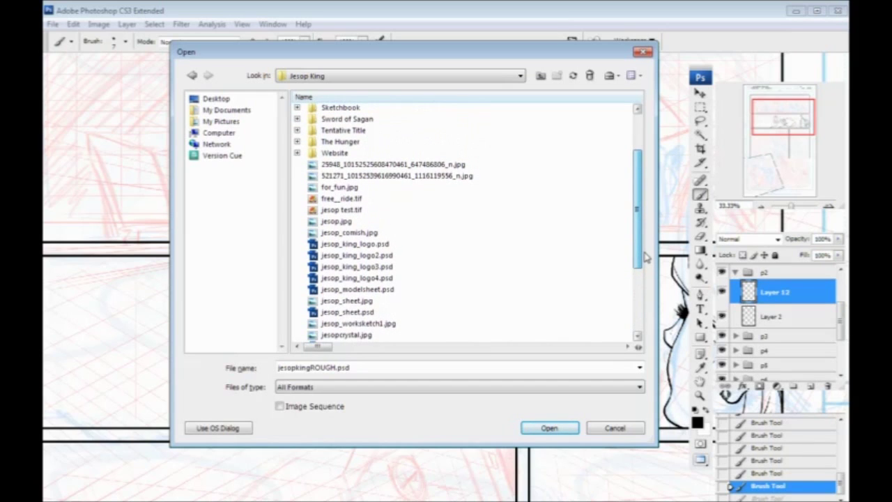
left_click(326, 222)
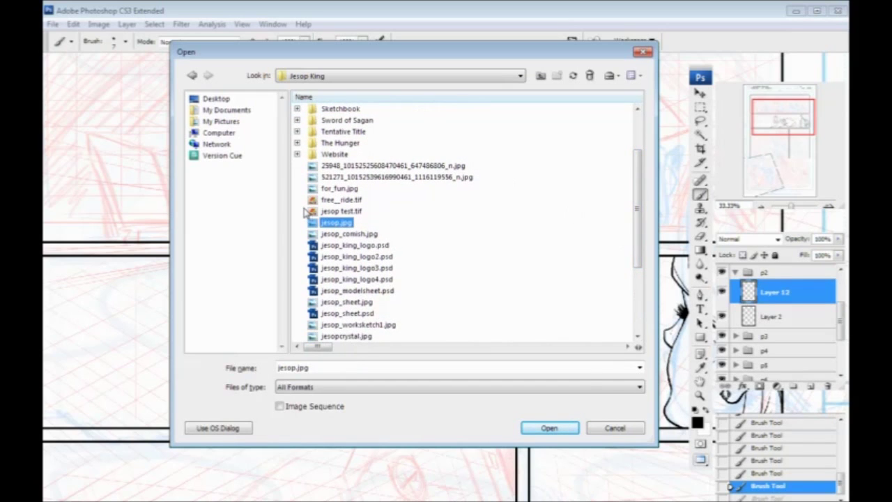
left_click(558, 430)
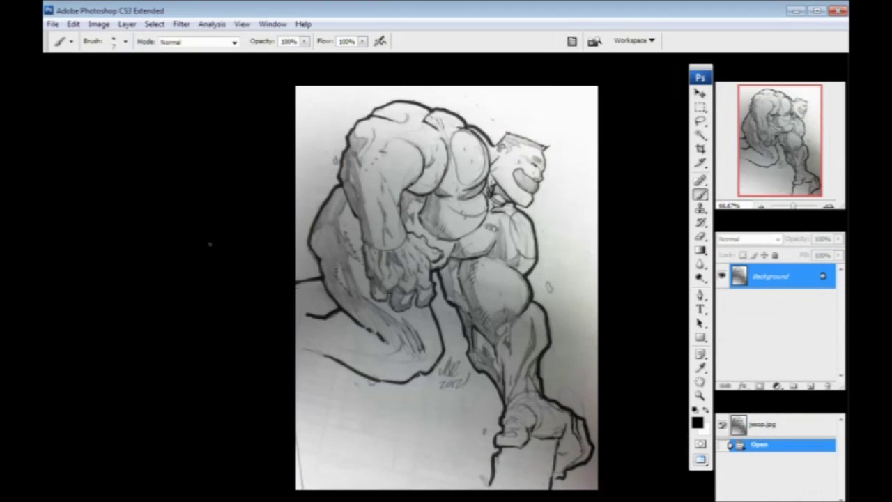
Browse the Jesop King folder's Website, Sketchbook and jesop2 subfolders for another drawing, and dismiss the file dialog.
left_click(53, 24)
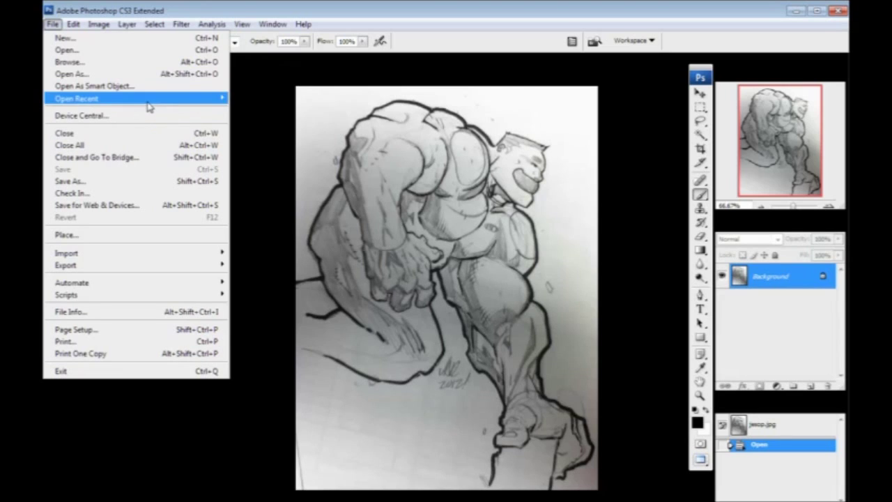
left_click(111, 51)
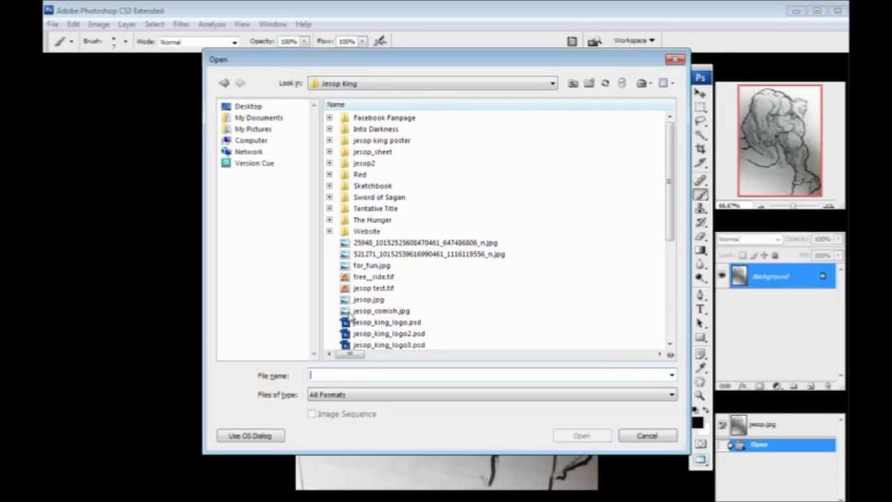
left_click(329, 231)
left_click(329, 230)
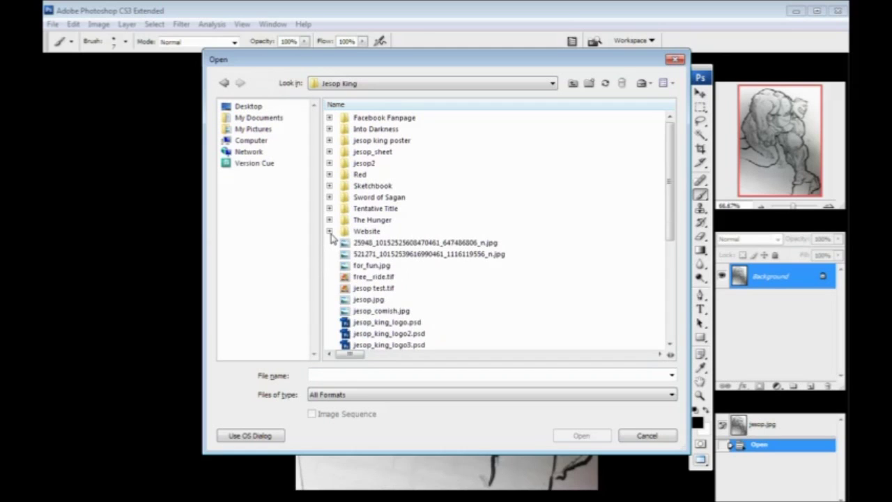
left_click(330, 186)
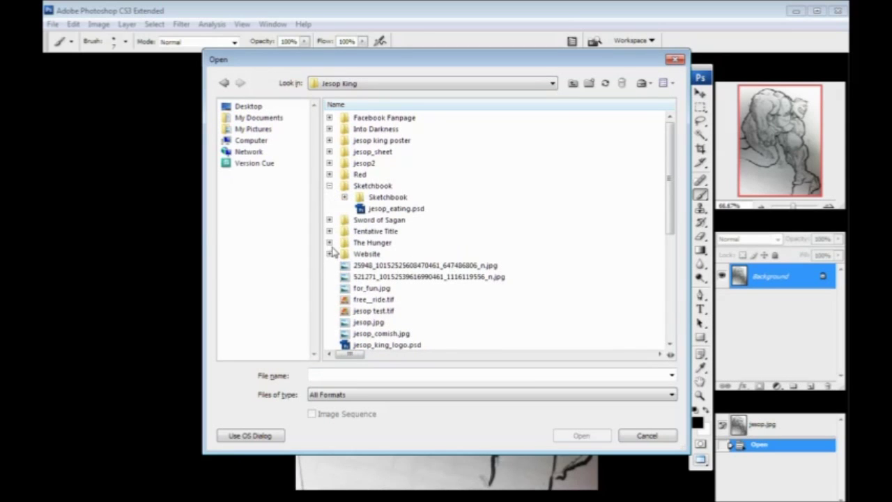
left_click(384, 211)
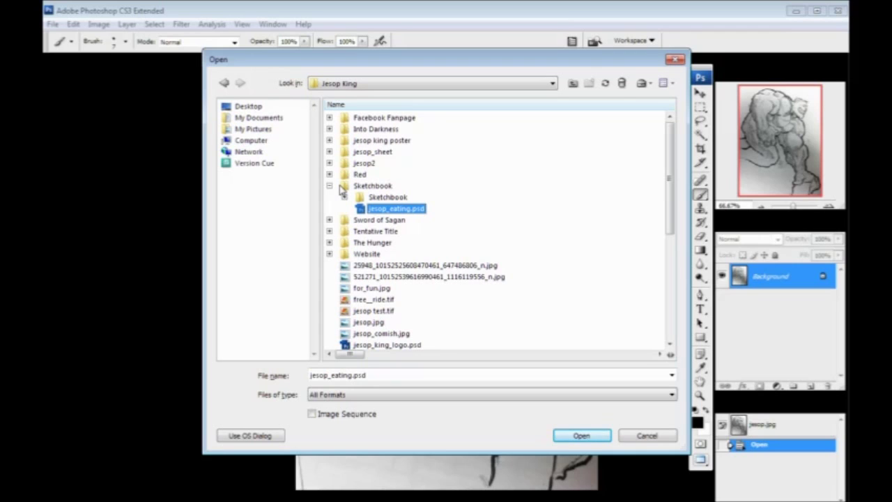
right_click(336, 147)
left_click(299, 218)
left_click(330, 163)
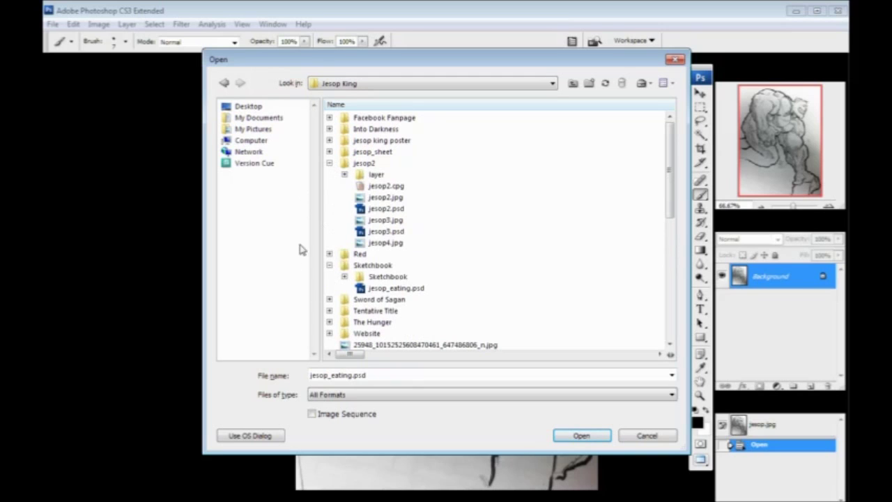
left_click(382, 243)
left_click(330, 163)
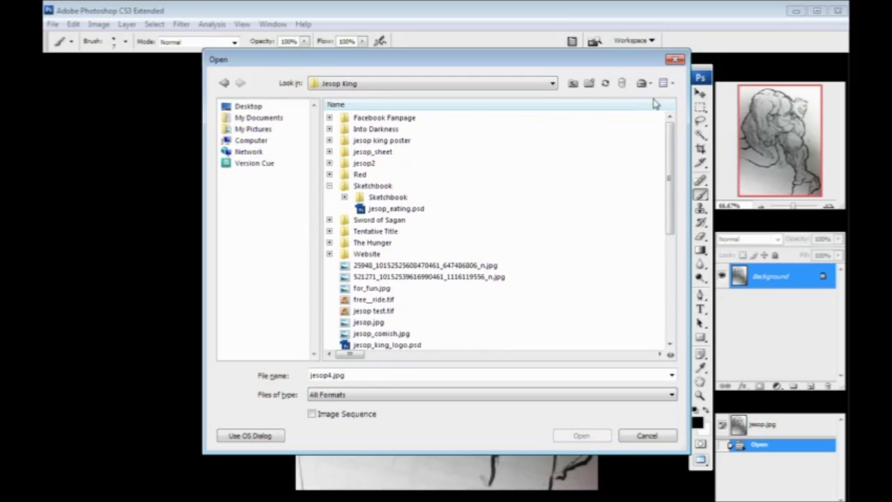
left_click(675, 60)
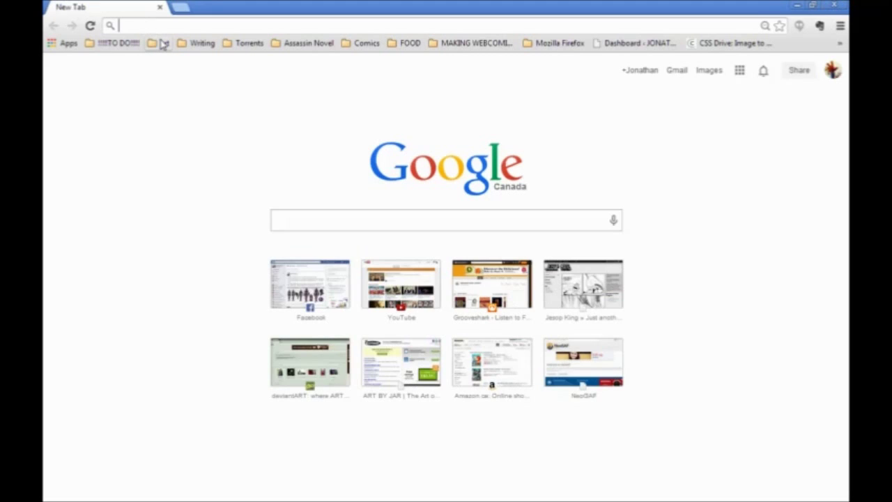
Go to facebook.com and look through the artist's own profile timeline for artwork posts.
type("facebook.com")
key("Return")
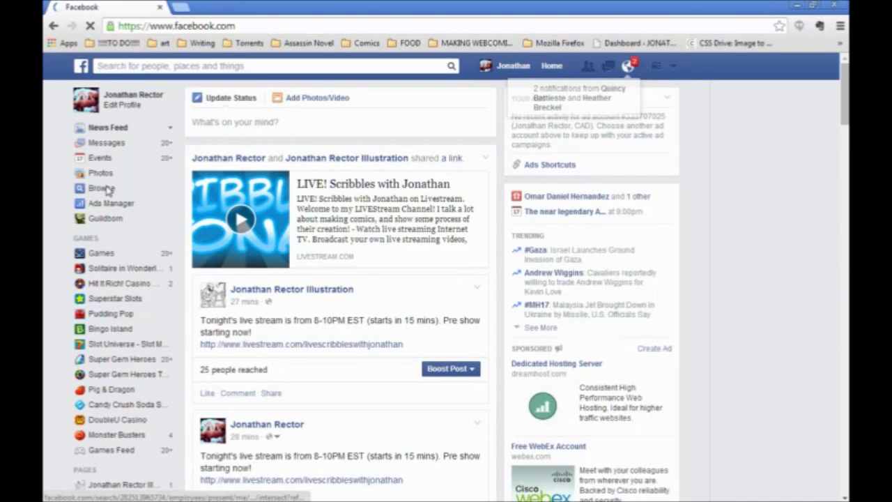
left_click(519, 67)
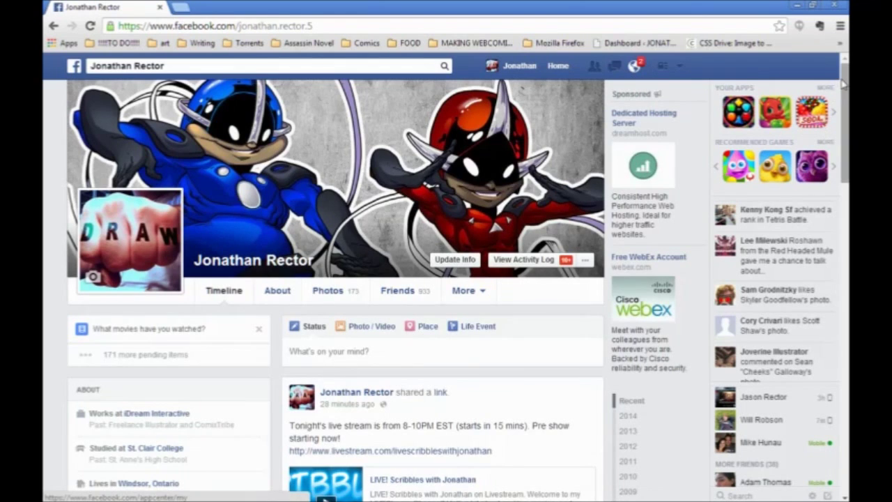
left_click_drag(844, 83, 794, 293)
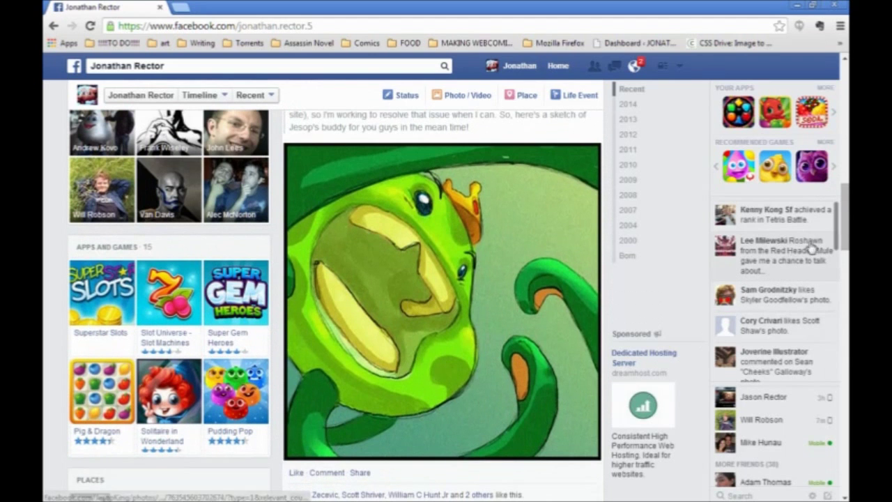
left_click_drag(845, 244, 840, 481)
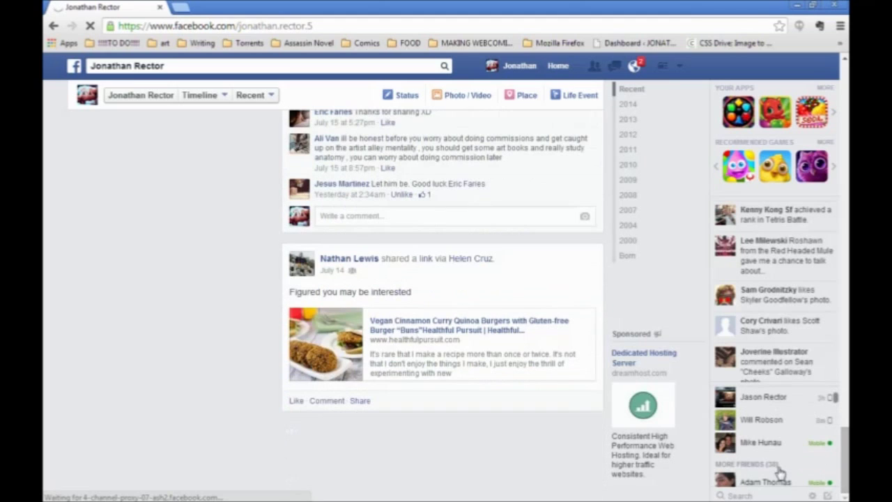
mouse_move(838, 460)
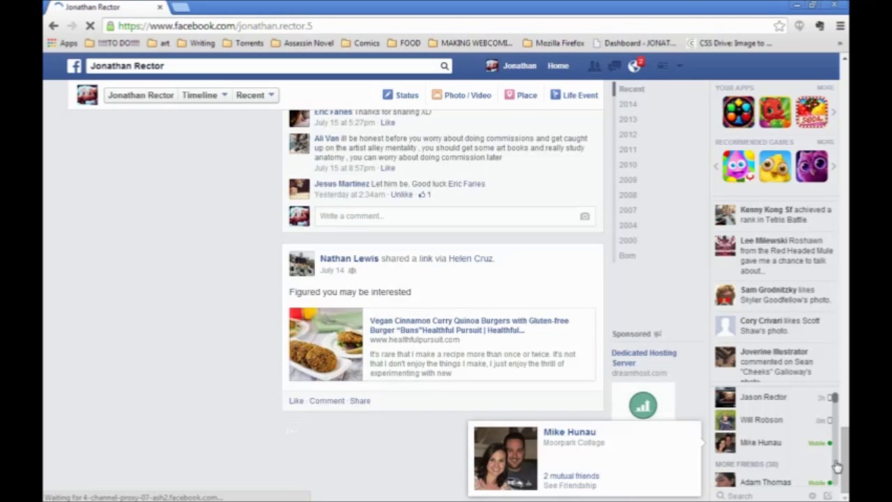
Return to the home feed, open the artist's illustration page and look through its recent posts.
left_click(74, 66)
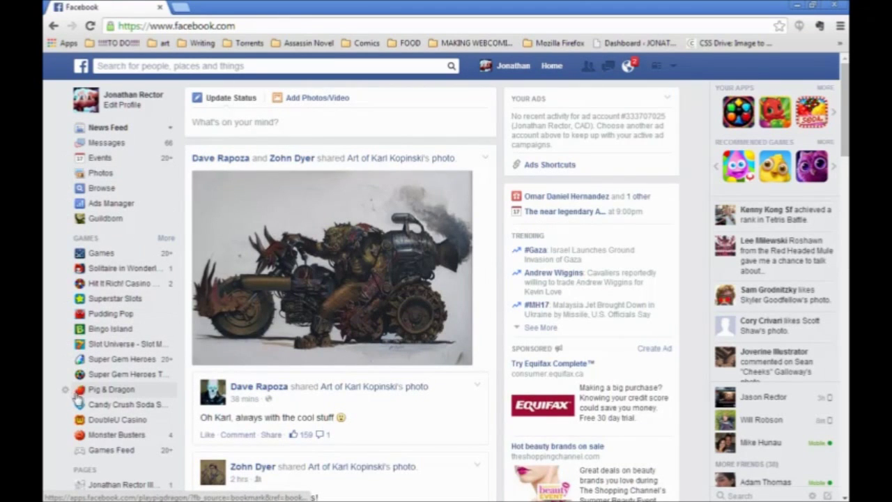
left_click(118, 485)
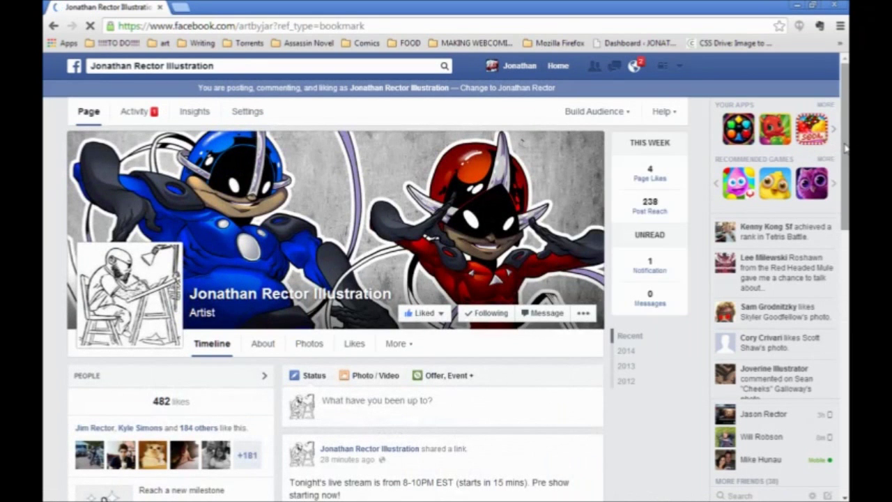
scroll(847, 202, "down", 2)
scroll(848, 202, "down", 7)
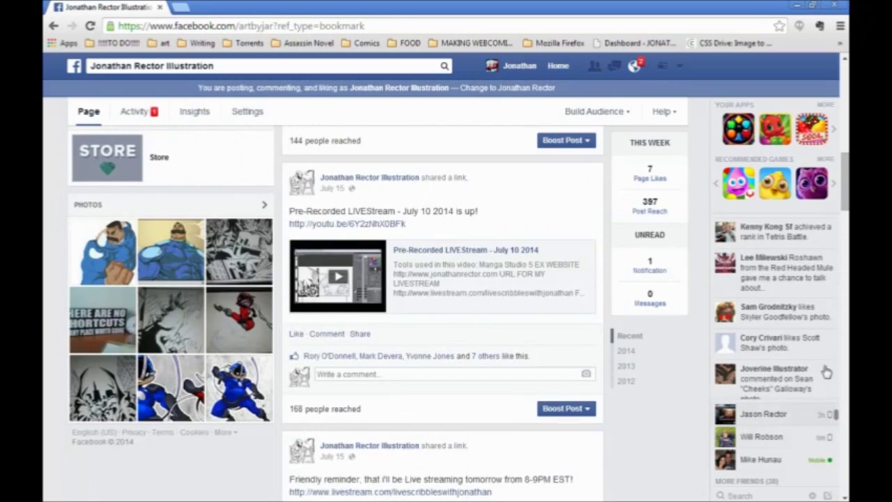
key("alt+Tab")
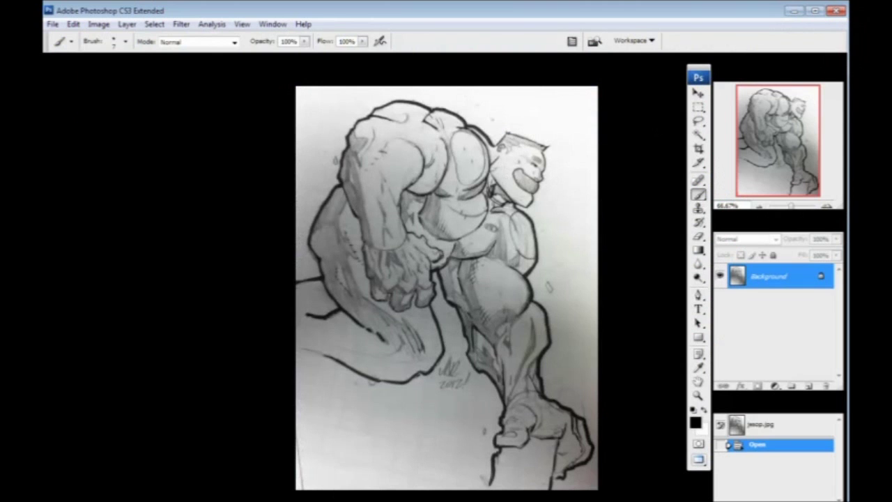
key("alt+Tab")
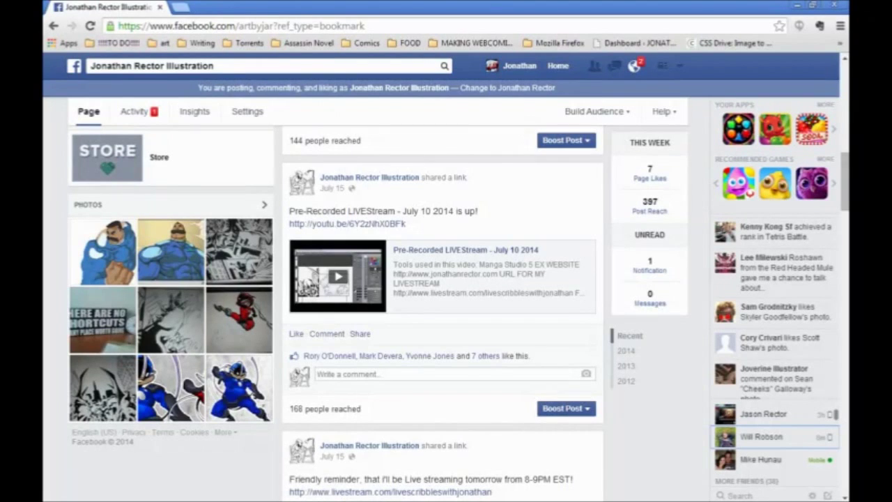
Find the July 14 lunch sketch of the moustached character in blue and view it enlarged.
left_click_drag(845, 180, 843, 262)
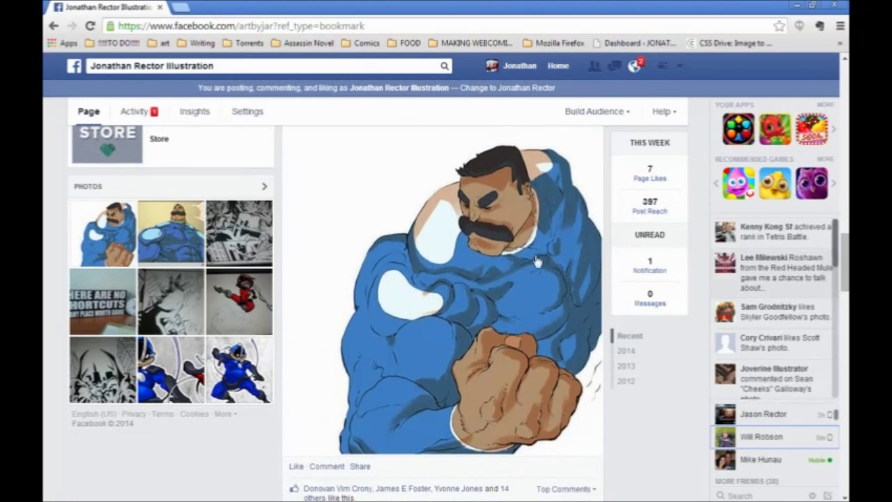
left_click(336, 336)
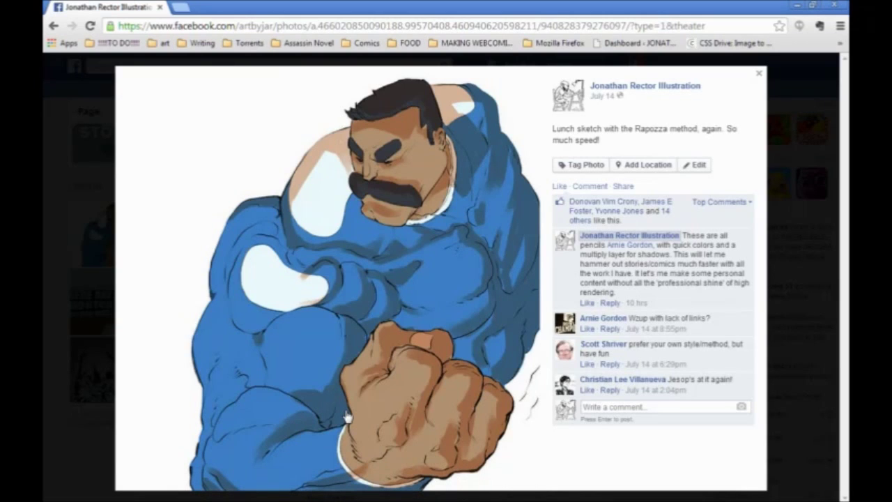
mouse_move(380, 336)
Close the enlarged sketch and the browser, and close jesop.jpg in Photoshop.
left_click(74, 136)
left_click(835, 6)
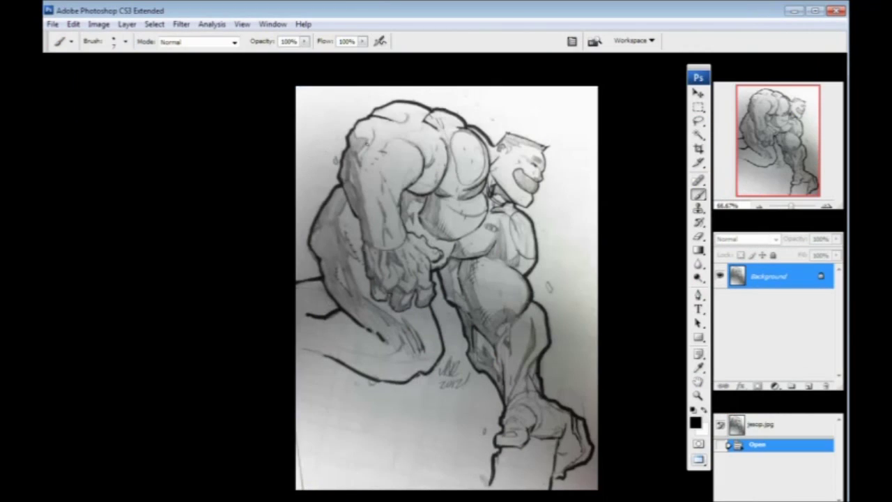
left_click(58, 28)
left_click(61, 131)
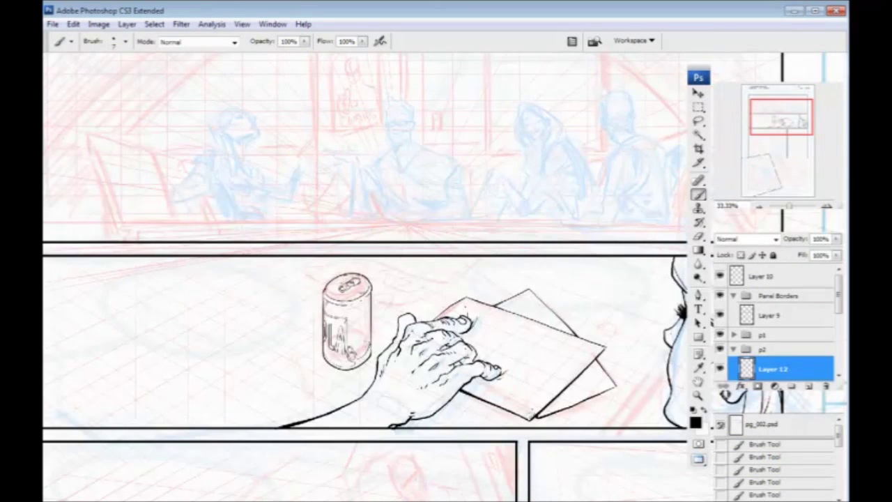
Add a new layer above Layer 12 in the p2 group for the panel with the can and hand.
left_click_drag(415, 363, 239, 311)
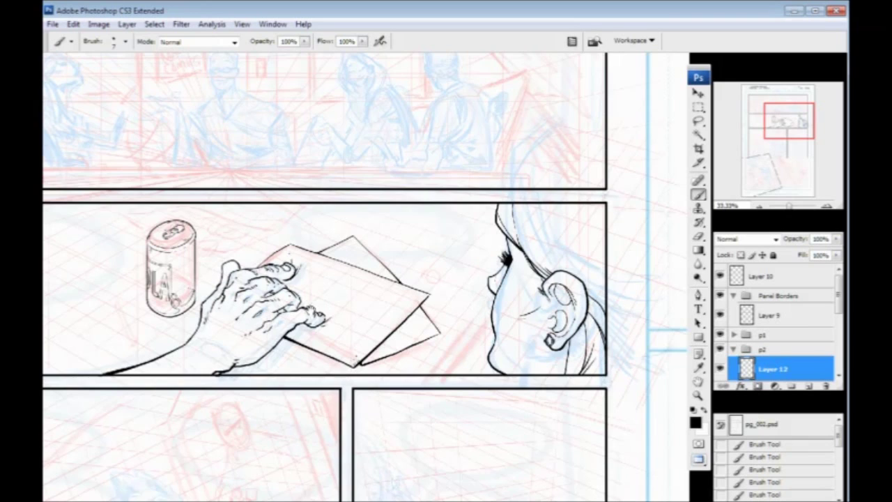
left_click_drag(308, 308, 361, 317)
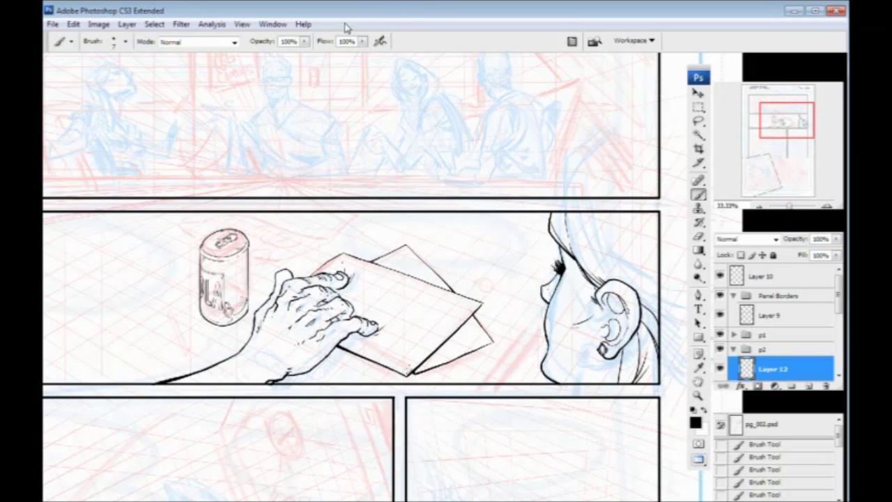
left_click_drag(224, 332, 344, 276)
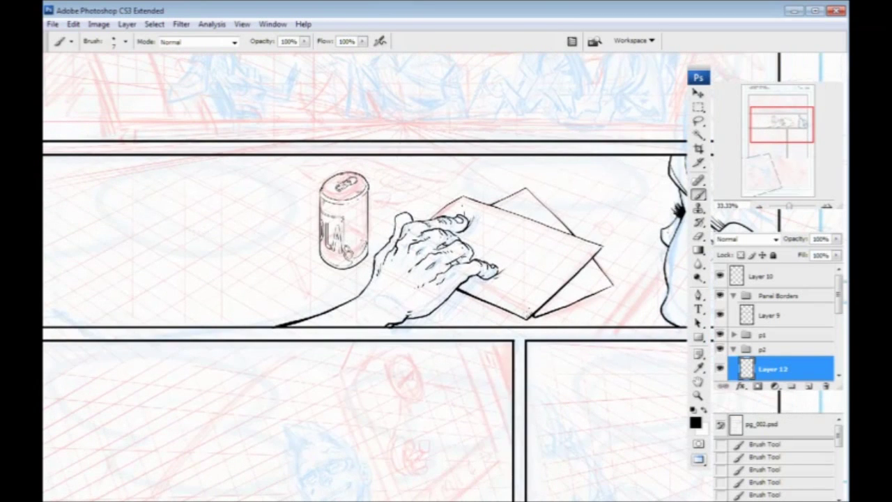
left_click_drag(315, 303, 253, 330)
key("ctrl+plus")
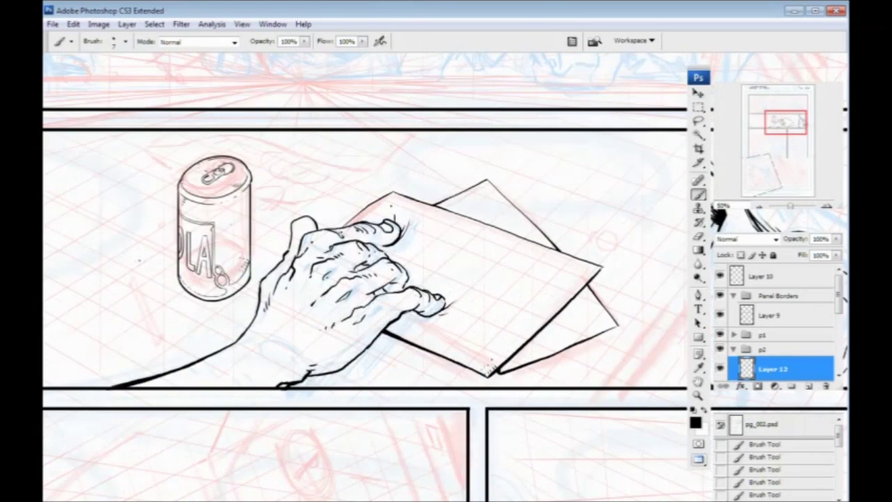
left_click_drag(840, 305, 840, 328)
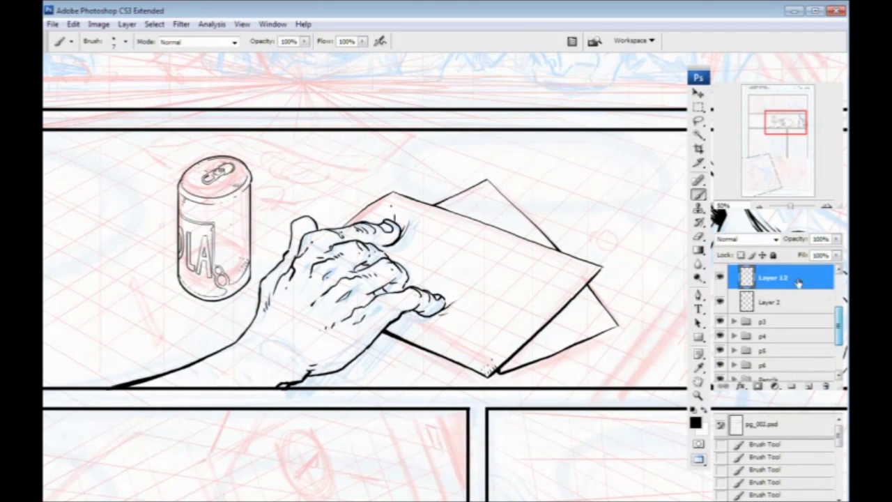
left_click(809, 386)
scroll(321, 256, "up", 3)
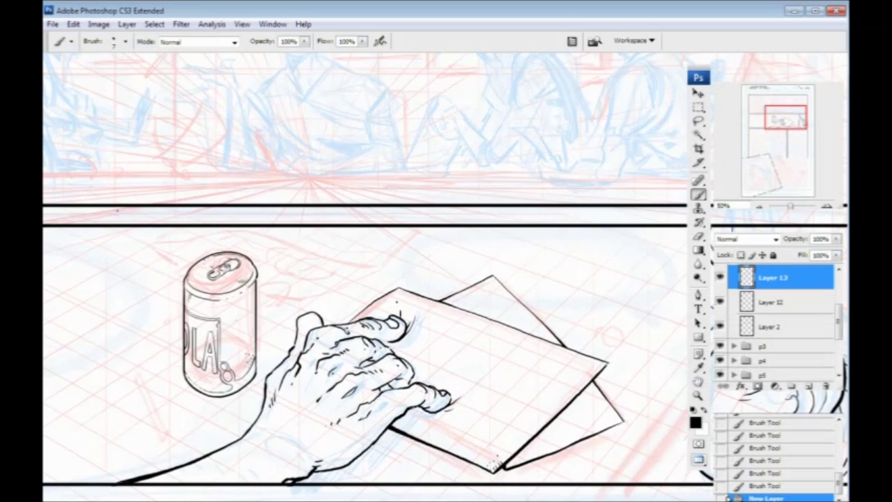
Ink the wavy outline of the flat object behind the cola can, with its upper, lower and short side edges.
key("ctrl+plus")
left_click_drag(225, 295, 381, 325)
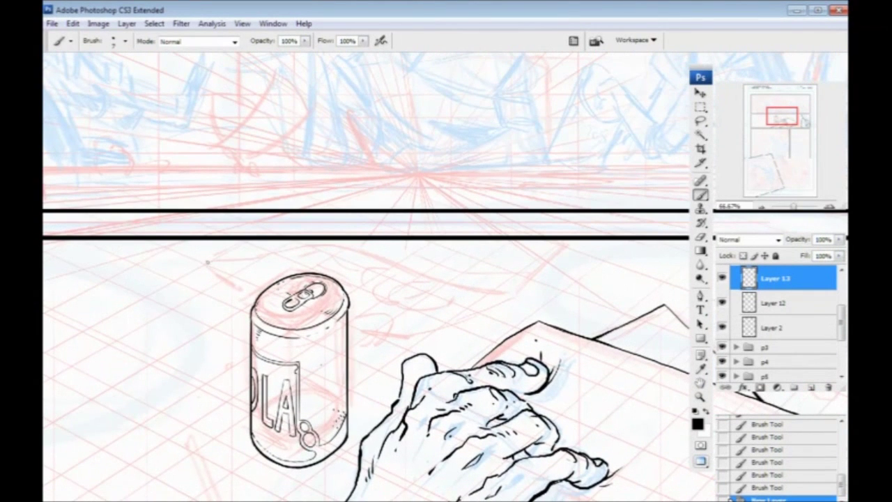
mouse_move(207, 263)
left_mouse_down()
mouse_move(335, 245)
mouse_move(522, 295)
left_mouse_up()
left_click_drag(335, 255, 379, 179)
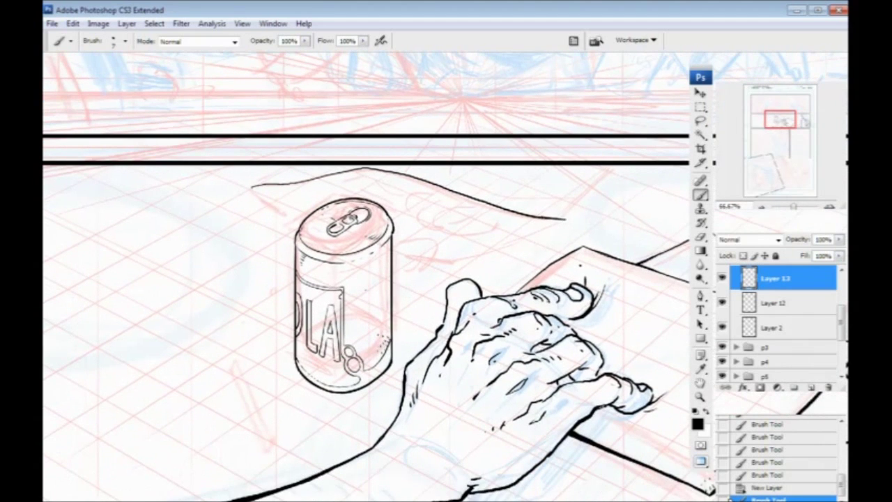
mouse_move(566, 219)
left_mouse_down()
mouse_move(467, 256)
mouse_move(388, 261)
left_mouse_up()
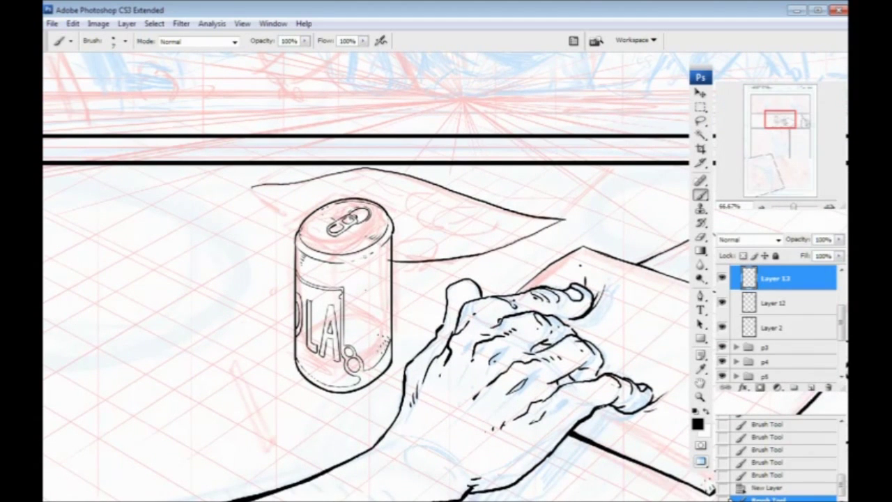
mouse_move(251, 190)
left_mouse_down()
mouse_move(267, 212)
mouse_move(311, 230)
left_mouse_up()
key("ctrl+z")
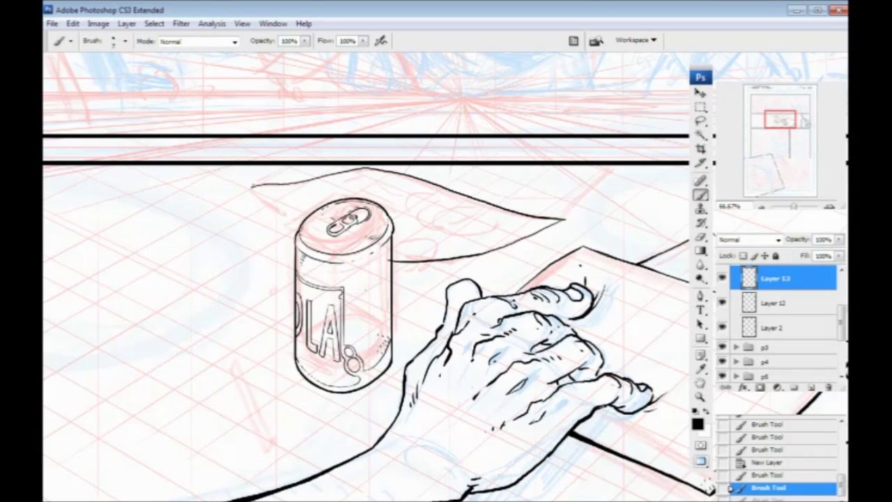
left_click_drag(252, 189, 311, 231)
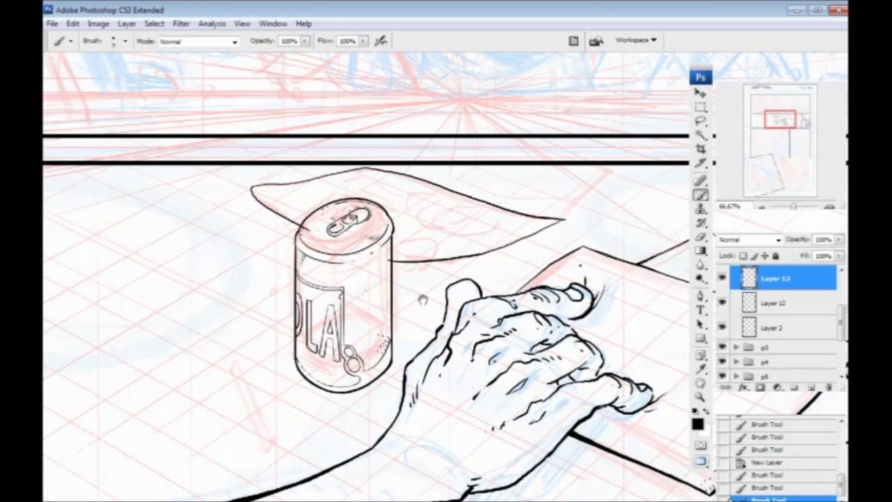
Ink straight edges from both ends of the wavy object up to the panel border.
left_click_drag(389, 197, 440, 238)
key("ctrl+plus")
left_click_drag(283, 275, 372, 335)
left_click_drag(322, 256, 396, 221)
mouse_move(452, 242)
left_mouse_down()
mouse_move(302, 238)
mouse_move(162, 273)
left_mouse_up()
left_click_drag(502, 335, 584, 255)
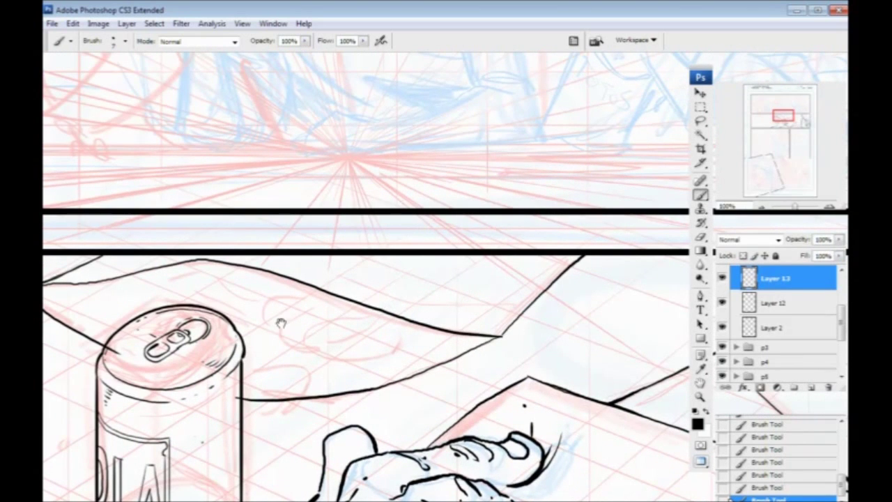
left_click_drag(281, 324, 275, 312)
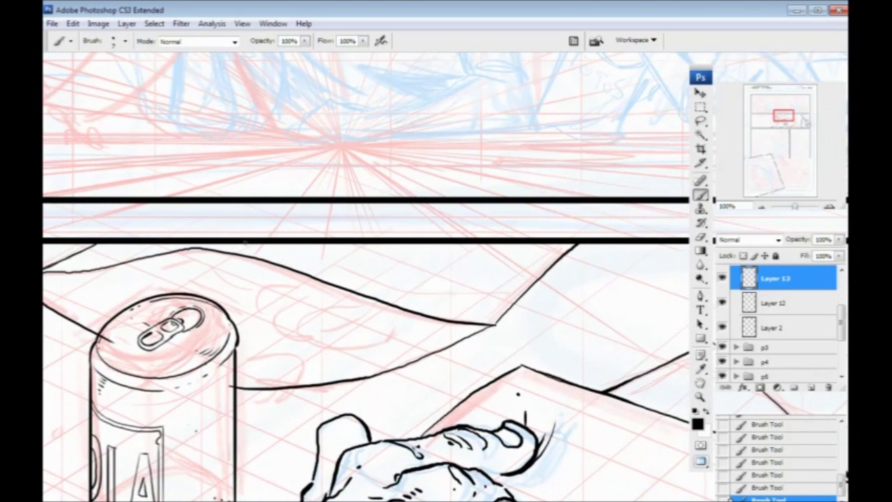
Ink a second contour following the wavy object's upper edge, including its narrow end behind the can.
left_click_drag(260, 243, 460, 308)
left_click_drag(210, 361, 428, 335)
left_click_drag(280, 285, 265, 302)
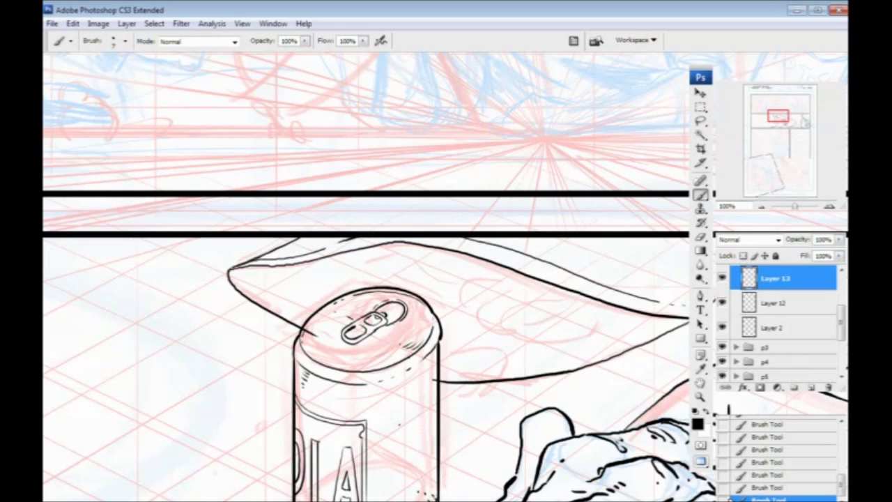
left_click_drag(409, 309, 229, 281)
left_click_drag(336, 311, 267, 304)
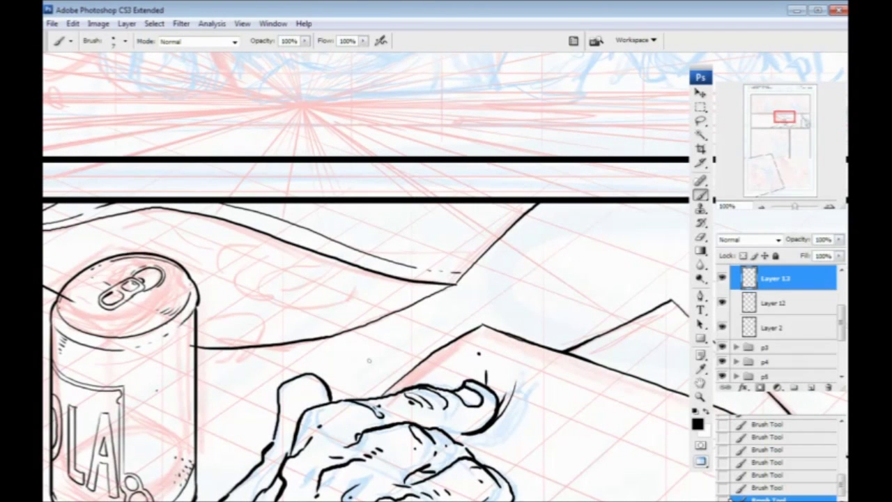
left_click_drag(369, 360, 511, 380)
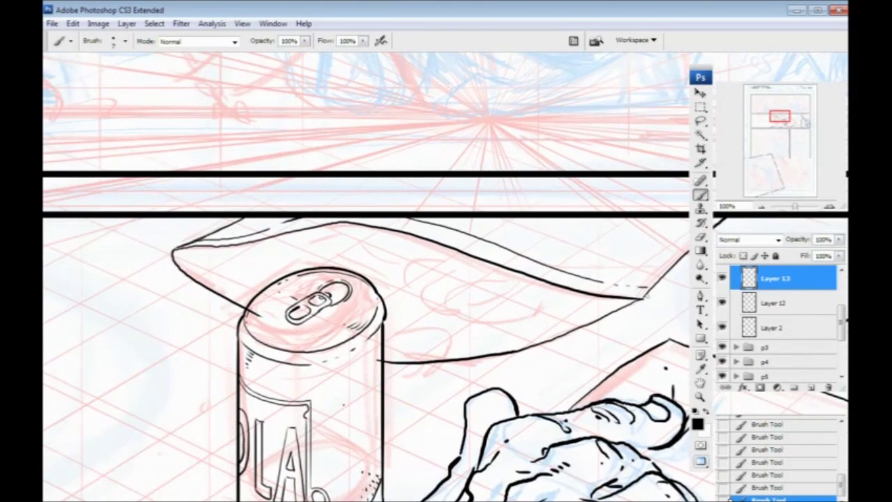
Check what Layer 12 and Layer 2 contain by toggling their visibility, and make Layer 2 active.
left_click(769, 304)
left_click(722, 303)
left_click(722, 303)
left_click(722, 328)
left_click(723, 328)
left_click(772, 328)
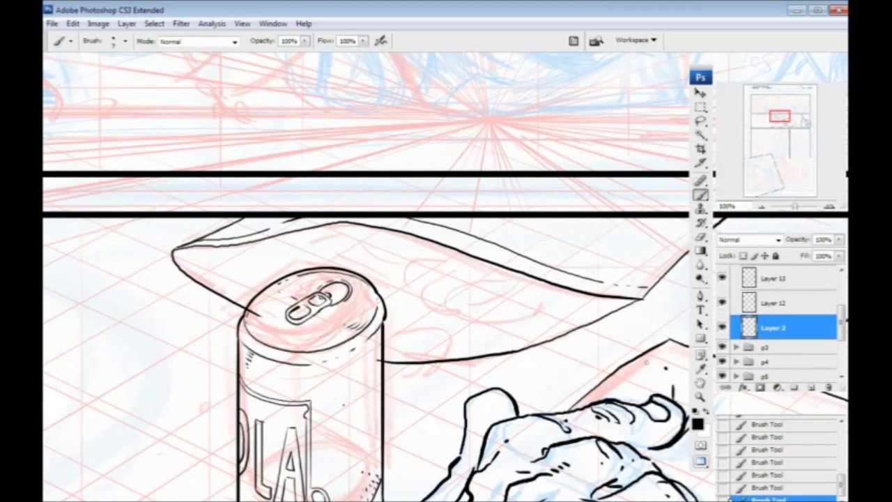
Ink overlapping rounded nuts on Layer 2 in the bag's opening, just to the right of the cola can.
left_click_drag(337, 356, 303, 346)
mouse_move(327, 315)
left_mouse_down()
mouse_move(272, 313)
mouse_move(341, 322)
mouse_move(364, 350)
mouse_move(283, 369)
left_mouse_up()
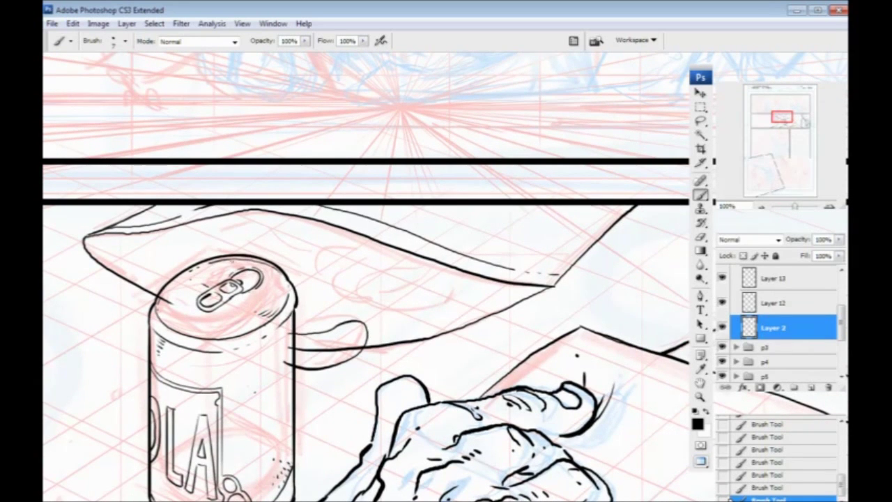
left_click_drag(286, 299, 382, 324)
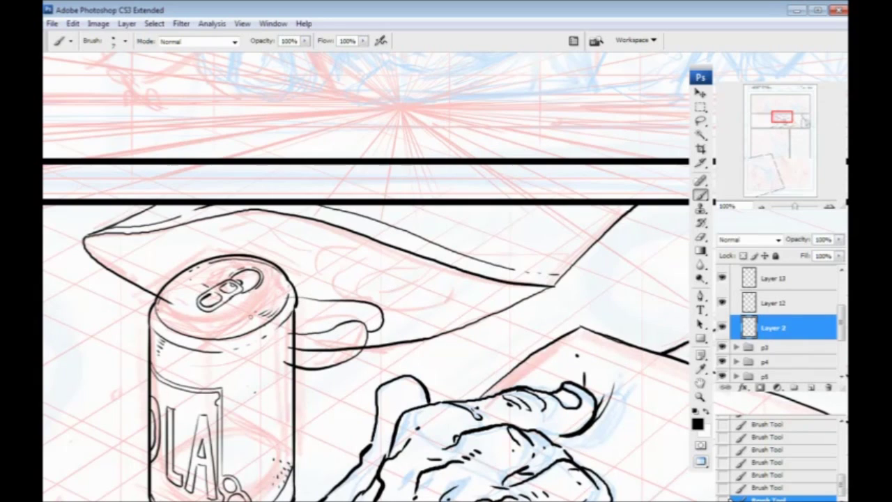
mouse_move(343, 300)
left_mouse_down()
mouse_move(361, 275)
mouse_move(410, 266)
mouse_move(416, 282)
mouse_move(380, 307)
left_mouse_up()
mouse_move(379, 266)
left_mouse_down()
mouse_move(358, 256)
mouse_move(286, 264)
mouse_move(315, 291)
mouse_move(341, 286)
left_mouse_up()
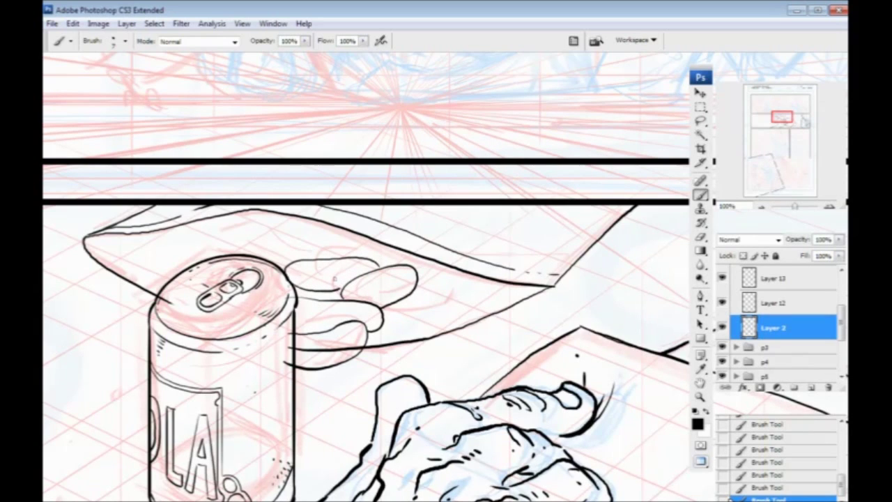
Ink further nuts toward the bag's right corner and one rising behind the can's top rim.
left_click_drag(338, 251, 390, 244)
mouse_move(416, 313)
left_mouse_down()
mouse_move(458, 295)
mouse_move(444, 309)
left_mouse_up()
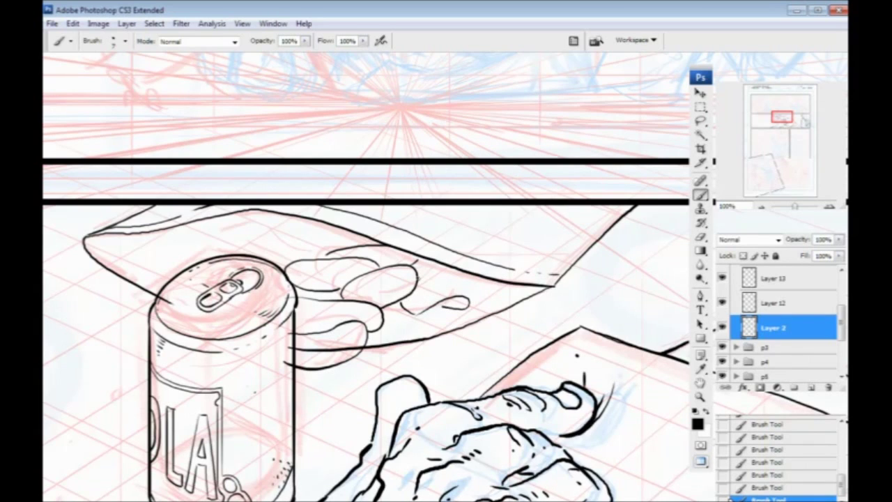
mouse_move(441, 281)
left_mouse_down()
mouse_move(444, 307)
mouse_move(388, 323)
left_mouse_up()
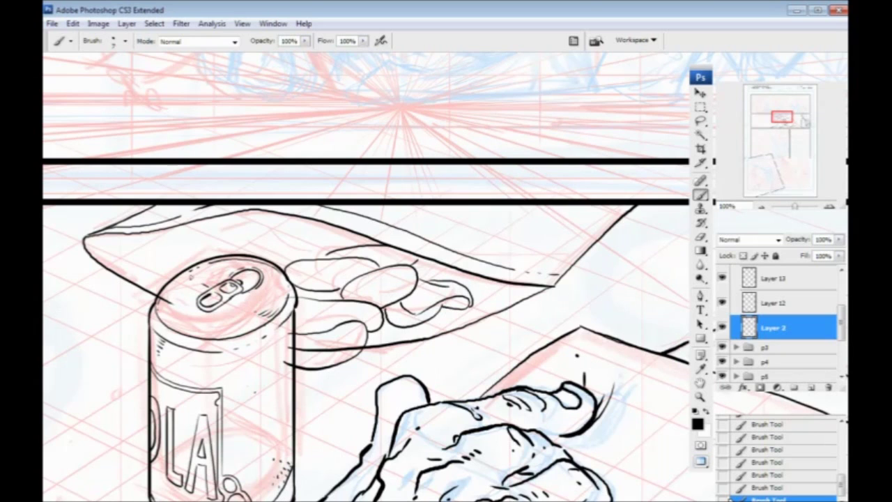
left_click_drag(203, 259, 288, 291)
mouse_move(390, 292)
left_mouse_down()
mouse_move(368, 275)
mouse_move(340, 297)
left_mouse_up()
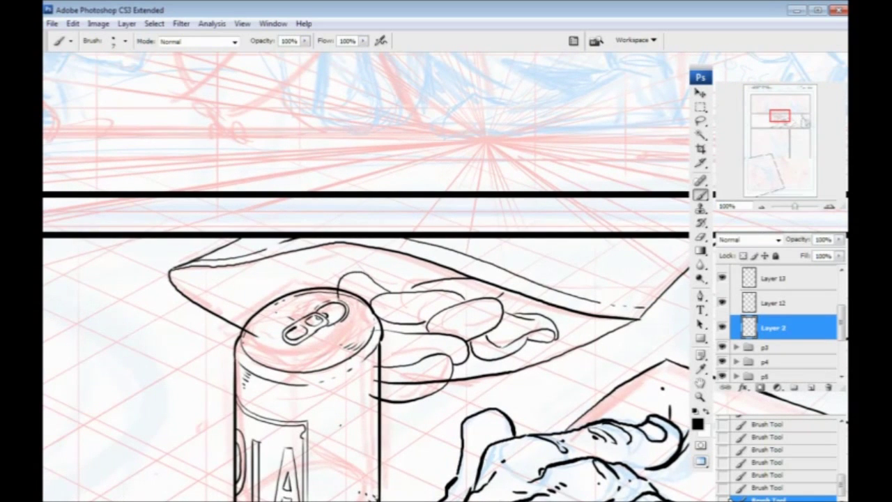
Ink three nuts emerging to the left of the can and add small shading dots to them.
left_click_drag(264, 269, 318, 270)
mouse_move(273, 326)
left_mouse_down()
mouse_move(384, 275)
mouse_move(366, 326)
mouse_move(417, 345)
left_mouse_up()
mouse_move(386, 296)
left_mouse_down()
mouse_move(323, 271)
mouse_move(317, 293)
mouse_move(359, 308)
left_mouse_up()
left_click(339, 300)
left_click_drag(376, 329, 309, 363)
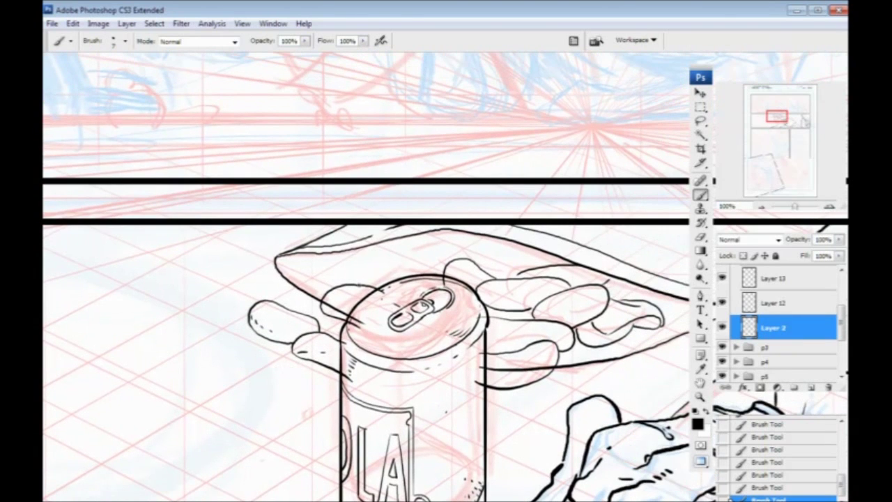
left_click_drag(404, 297, 301, 292)
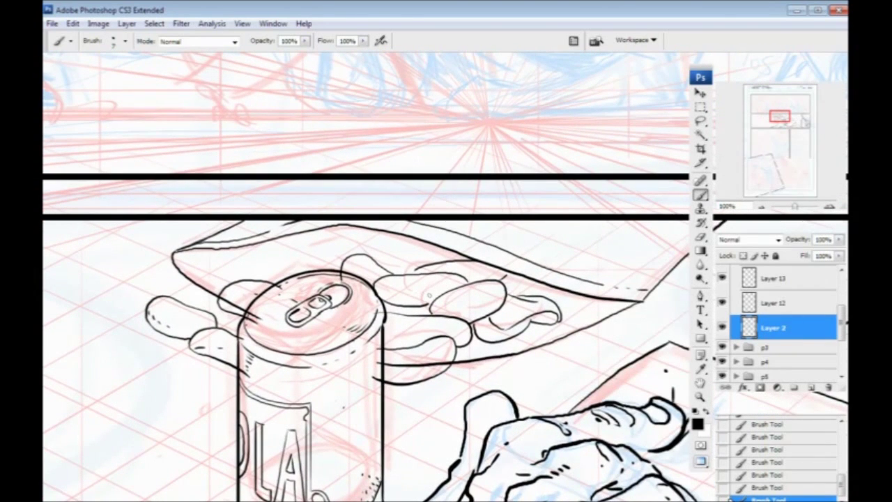
Fill the remaining gaps in the bag's opening with more nuts above and behind the can's lid, adding small shading marks.
left_click_drag(340, 292, 336, 324)
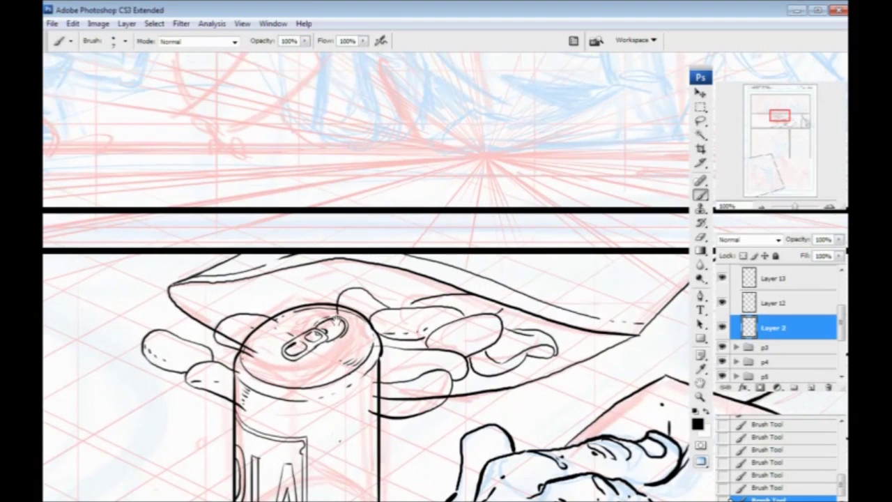
left_click_drag(418, 286, 363, 273)
left_click_drag(415, 337, 293, 302)
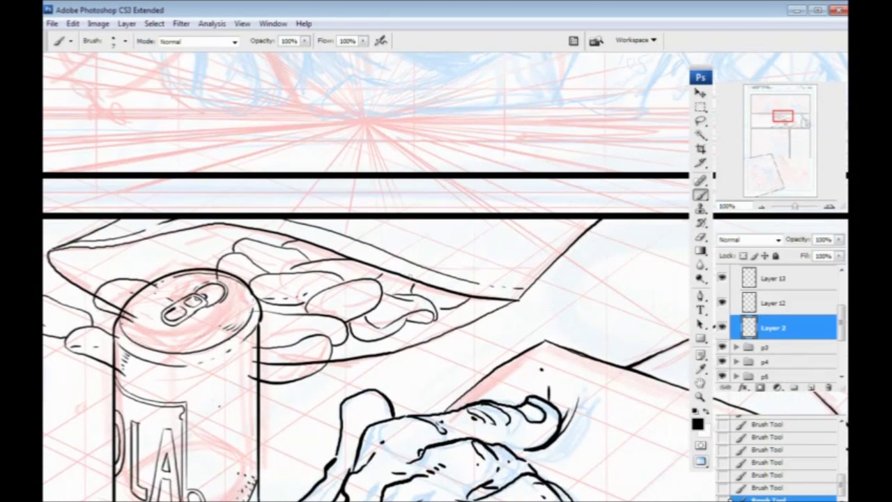
left_click_drag(191, 318, 393, 354)
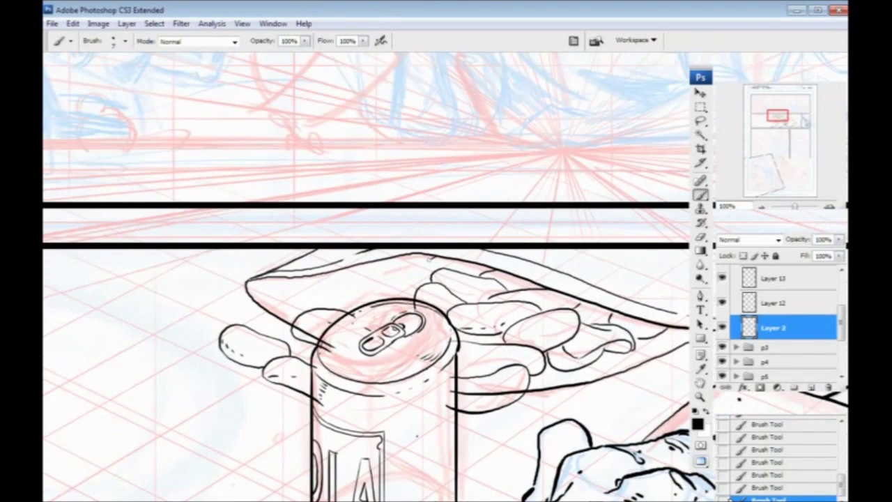
left_click_drag(318, 287, 359, 258)
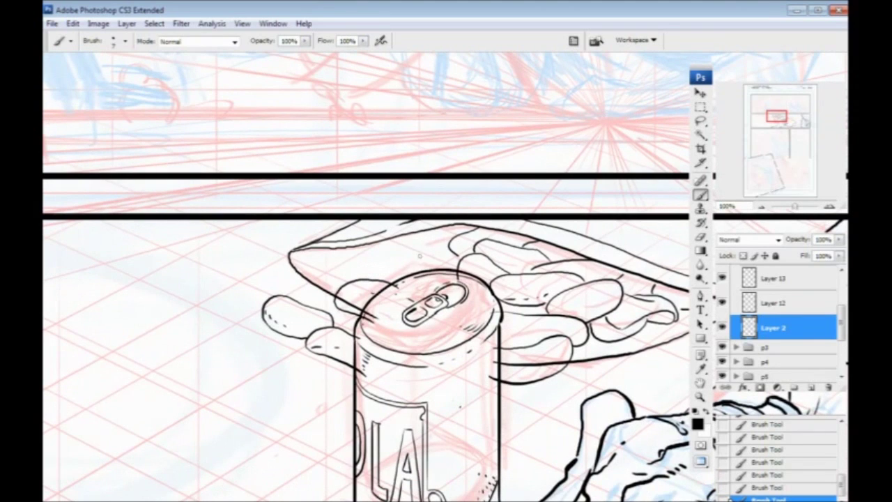
mouse_move(426, 257)
left_mouse_down()
mouse_move(384, 251)
mouse_move(368, 271)
left_mouse_up()
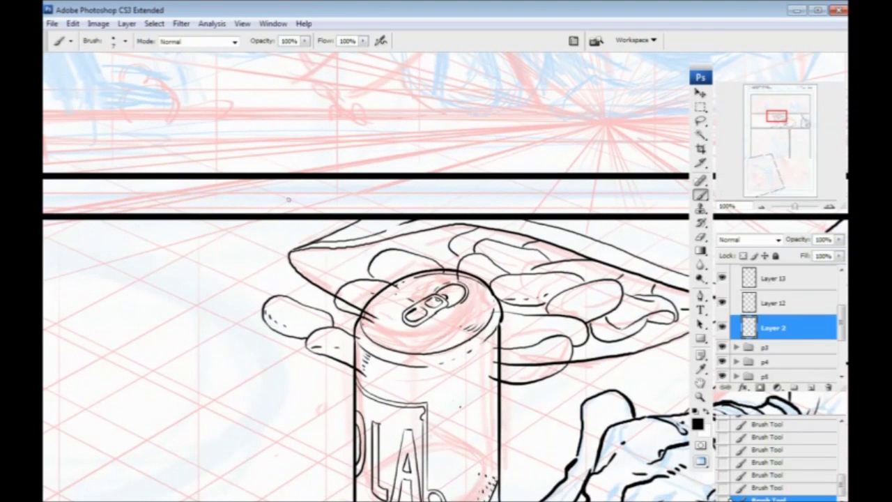
mouse_move(370, 264)
left_mouse_down()
mouse_move(324, 268)
mouse_move(352, 284)
mouse_move(335, 295)
left_mouse_up()
mouse_move(472, 410)
left_mouse_down()
mouse_move(444, 316)
mouse_move(458, 351)
left_mouse_up()
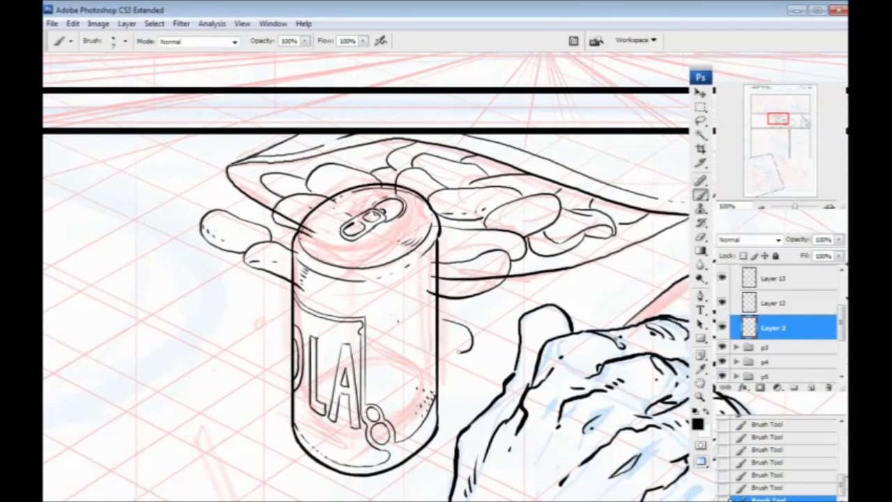
left_click_drag(271, 310, 279, 270)
key("ctrl+alt+z")
key("ctrl+alt+z")
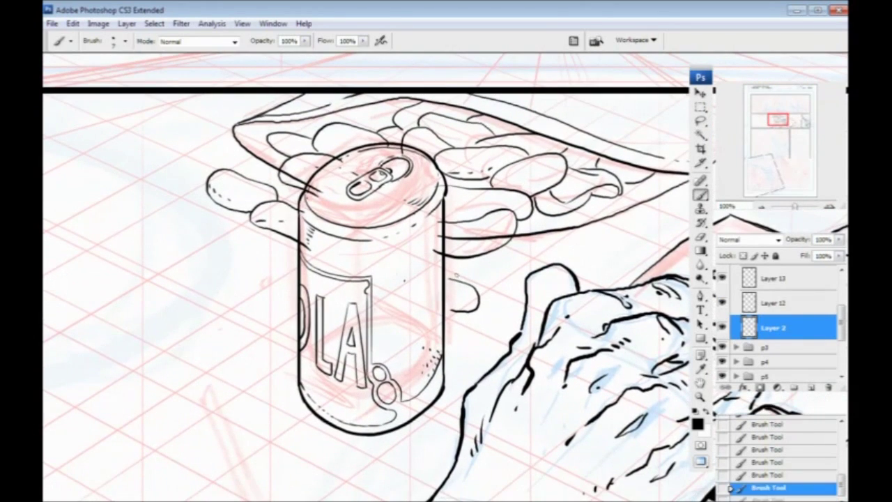
Ink a loose nut on each side of the can's lower half, with shading dots on the left one.
mouse_move(433, 271)
left_mouse_down()
mouse_move(490, 311)
mouse_move(441, 325)
left_mouse_up()
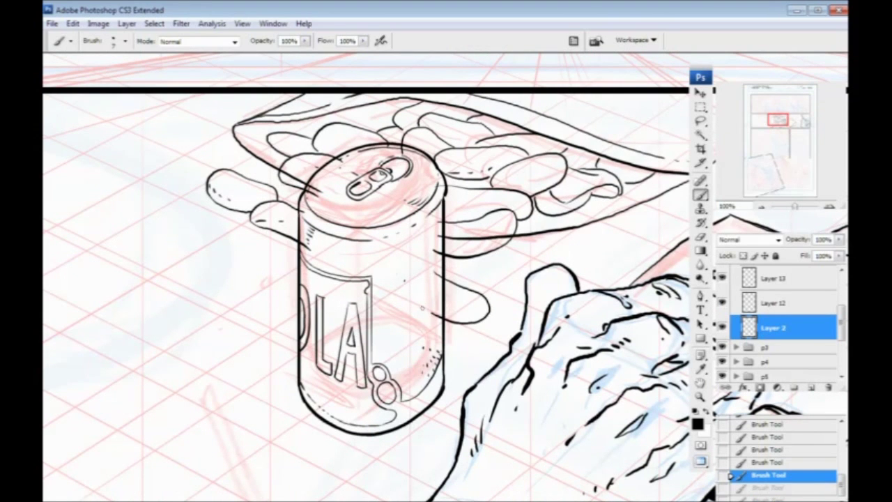
mouse_move(291, 295)
left_mouse_down()
mouse_move(348, 270)
mouse_move(294, 324)
mouse_move(387, 322)
left_mouse_up()
mouse_move(278, 307)
left_mouse_down()
mouse_move(316, 309)
mouse_move(303, 348)
left_mouse_up()
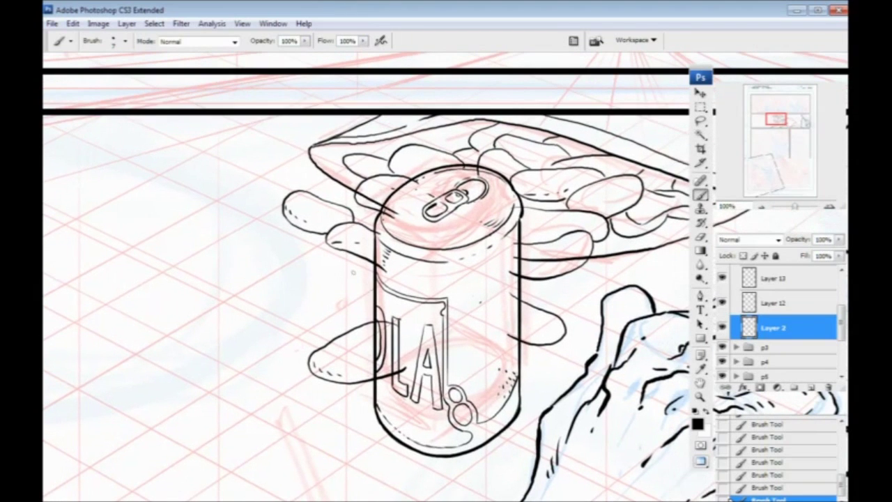
left_click_drag(416, 295, 376, 308)
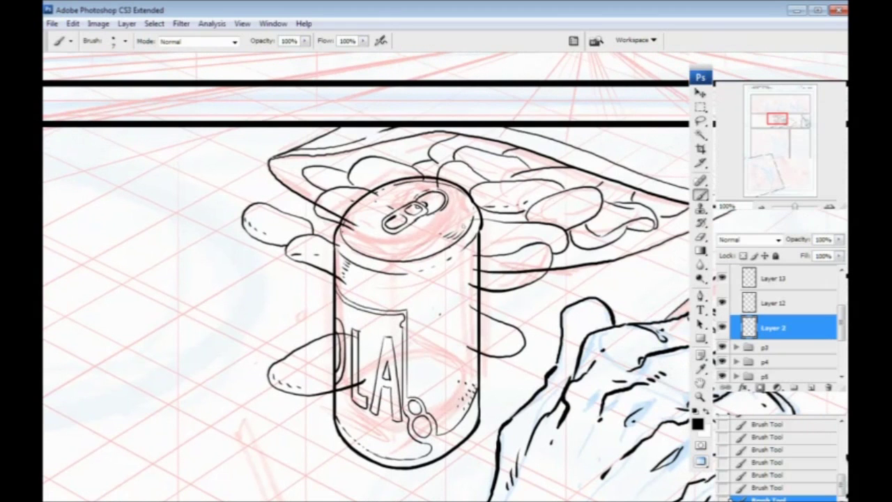
Erase the nut and bag lines that run across the body and left edge of the can.
key("e")
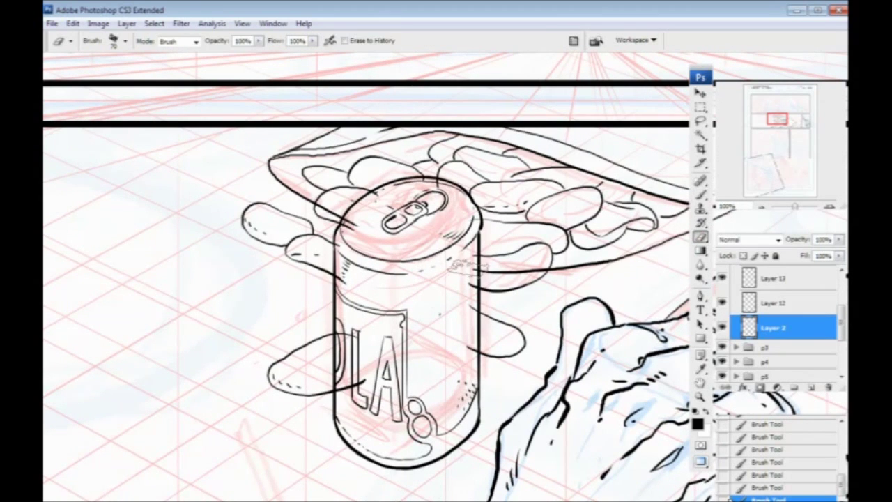
mouse_move(471, 288)
left_mouse_down()
mouse_move(471, 353)
mouse_move(460, 342)
left_mouse_up()
left_click_drag(364, 330, 351, 386)
left_click_drag(345, 313, 346, 331)
left_click_drag(341, 397, 341, 381)
left_click_drag(339, 342, 340, 376)
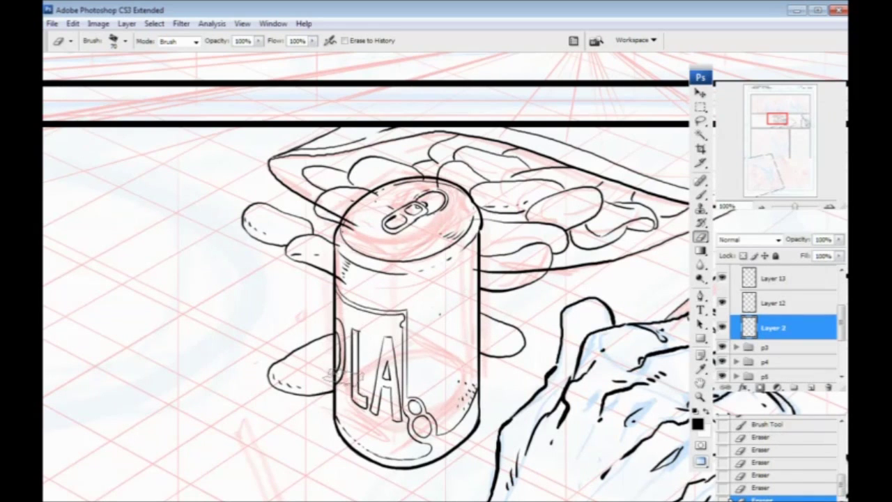
left_click_drag(343, 313, 347, 246)
left_click_drag(347, 277, 339, 246)
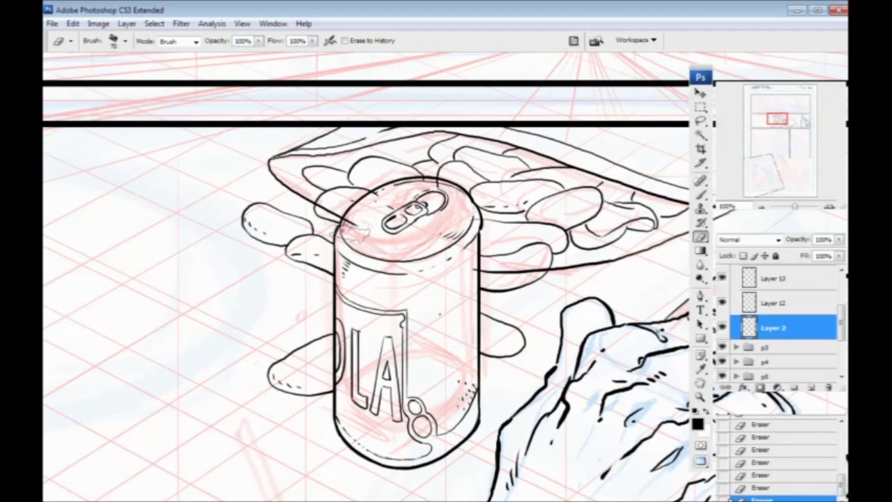
Return to Layer 2 after stepping through the layers above, and erase the leftover lines overlapping the can's top rim.
key("alt+bracketright")
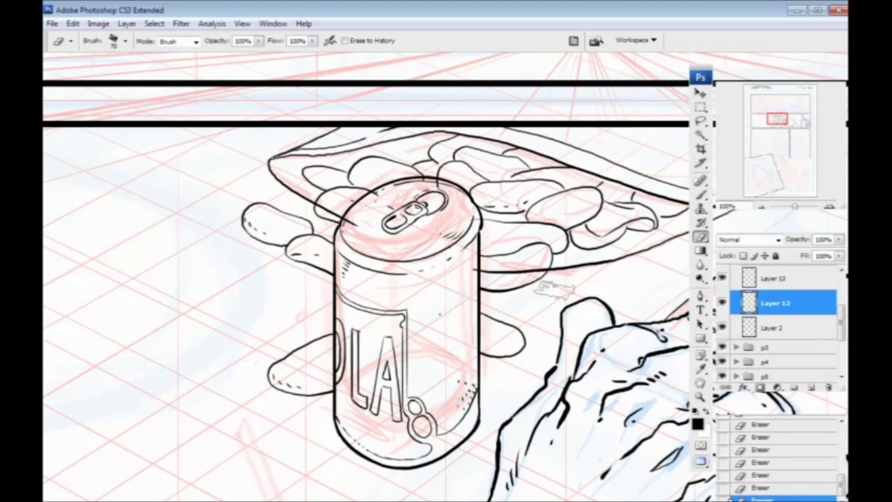
key("alt+bracketright")
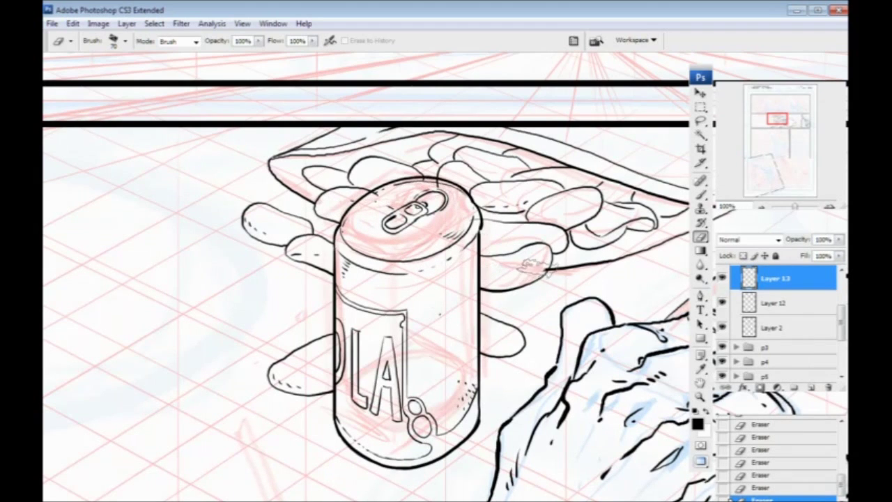
left_click(769, 326)
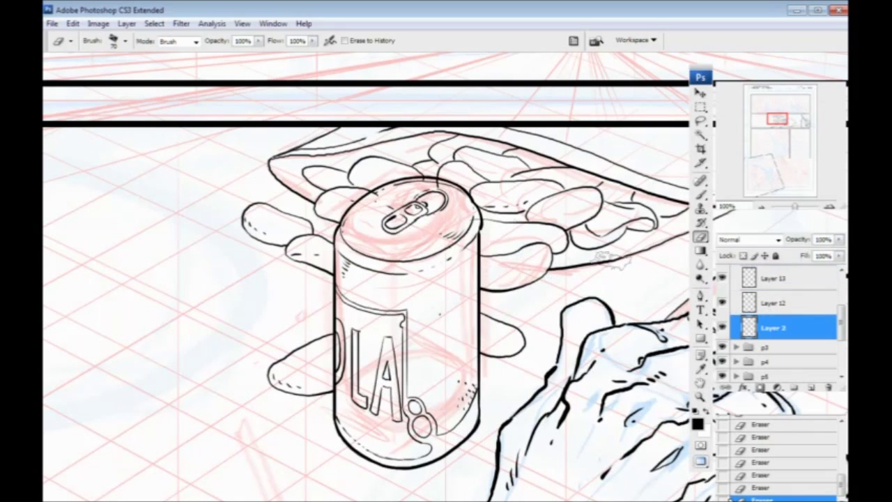
mouse_move(370, 195)
left_mouse_down()
mouse_move(391, 209)
mouse_move(407, 190)
mouse_move(446, 187)
mouse_move(421, 183)
left_mouse_up()
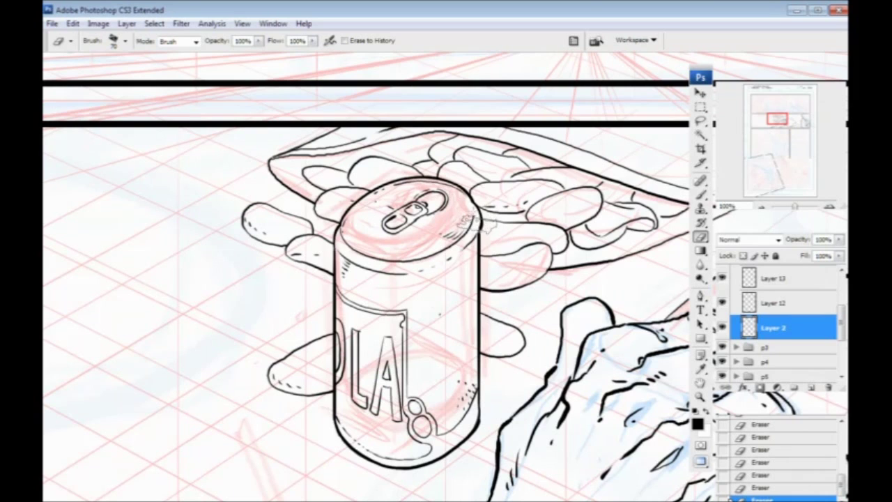
left_click_drag(425, 294, 318, 362)
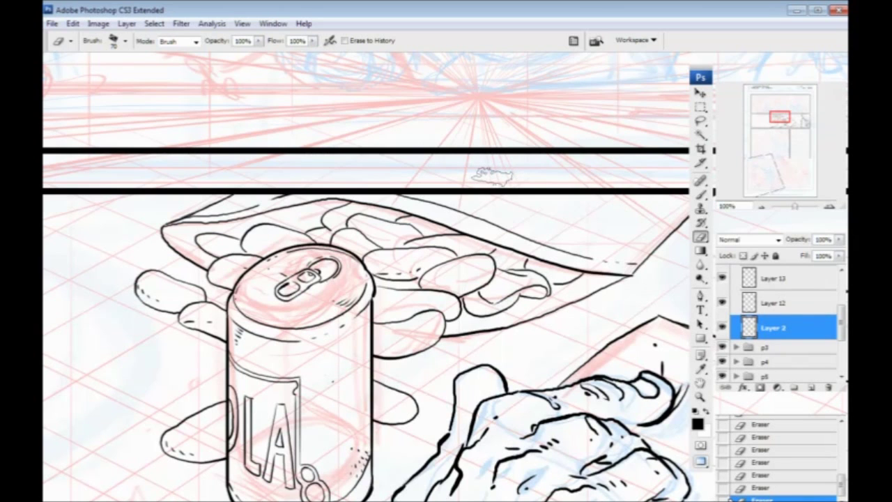
Review the inked can-and-hand panel and the sketched panels around it at page scale.
left_click_drag(281, 263, 272, 215)
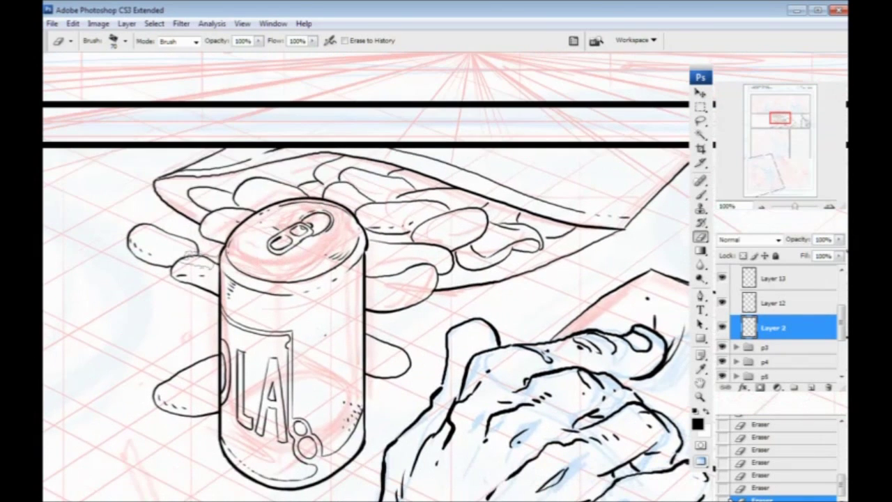
key("ctrl+minus")
scroll(203, 263, "down", 1)
key("ctrl+minus")
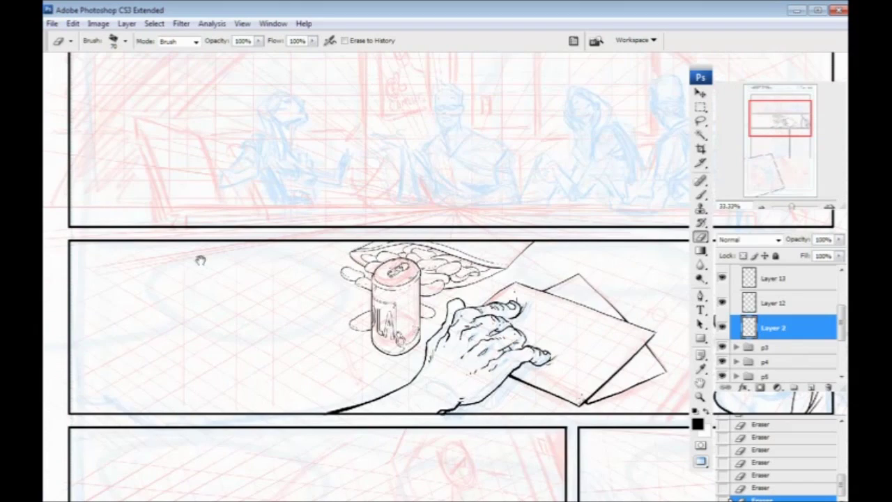
left_click_drag(307, 279, 292, 128)
left_click_drag(292, 210, 271, 332)
left_click_drag(318, 403, 223, 172)
left_click_drag(306, 300, 310, 167)
left_click_drag(174, 243, 240, 361)
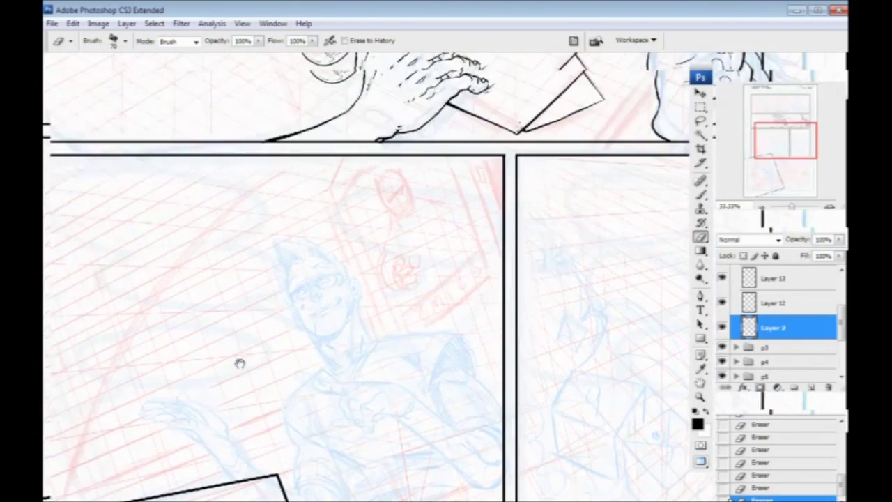
left_click_drag(253, 304, 259, 340)
left_click_drag(321, 124, 326, 293)
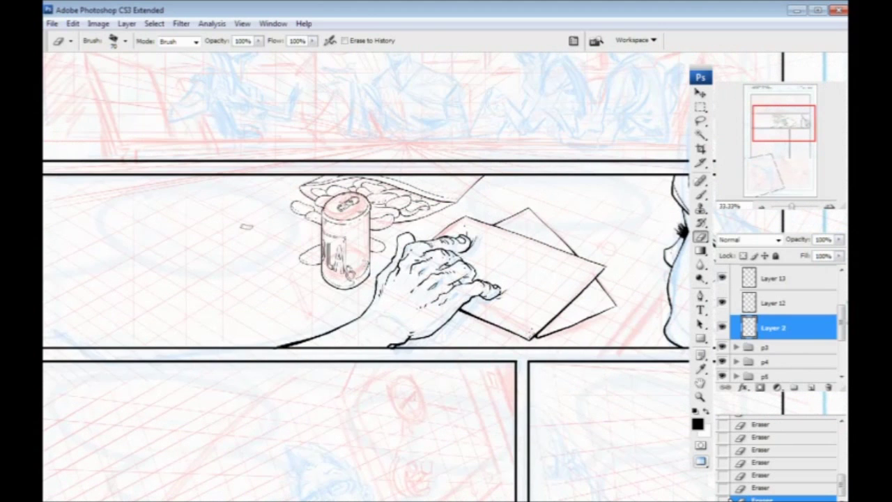
Ink short dashes and small crinkle marks with the Brush tool along the bag's right corner and straight side edge.
key("ctrl+plus")
key("ctrl+plus")
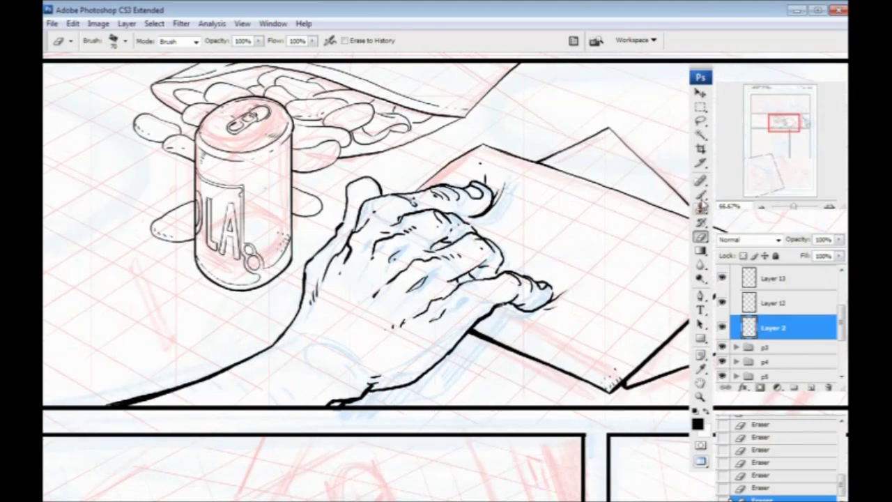
left_click(700, 195)
left_click_drag(153, 163, 288, 281)
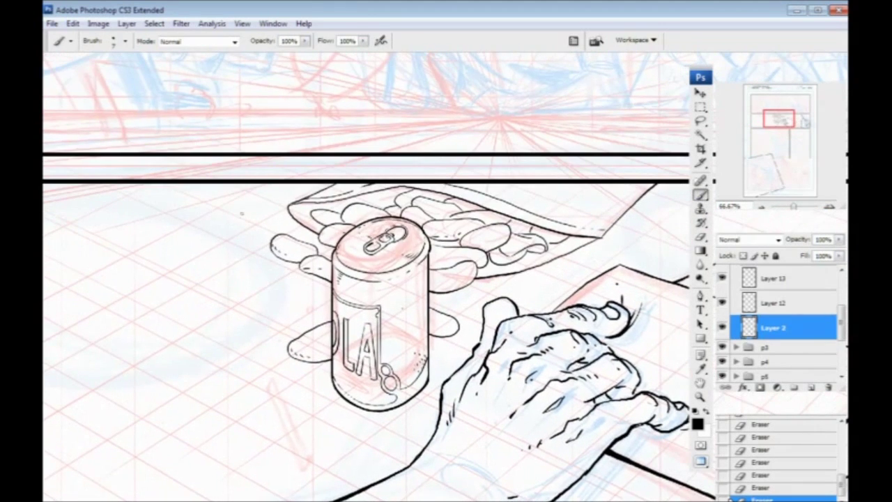
key("ctrl+plus")
left_click_drag(458, 252, 230, 394)
left_click_drag(525, 254, 595, 209)
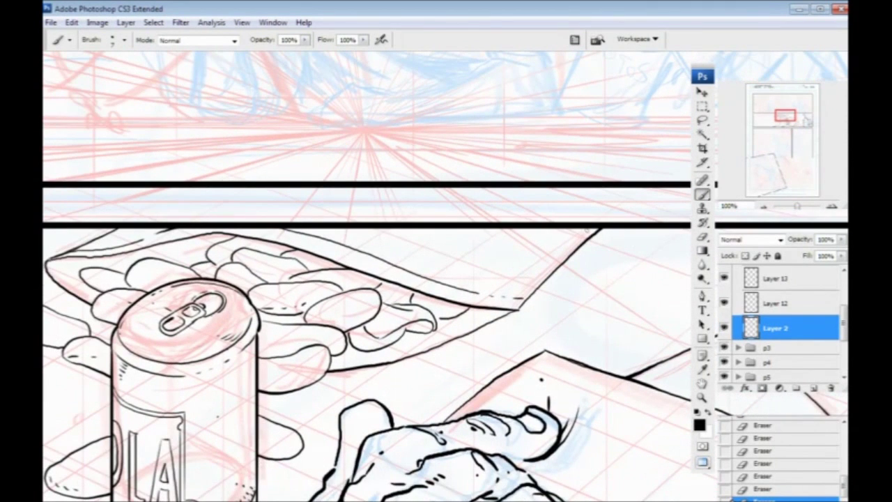
left_click_drag(548, 269, 544, 272)
left_click_drag(540, 276, 536, 281)
left_click_drag(532, 285, 522, 296)
mouse_move(492, 265)
left_mouse_down()
mouse_move(567, 234)
mouse_move(604, 249)
mouse_move(556, 259)
mouse_move(573, 255)
left_mouse_up()
left_click_drag(605, 248, 614, 242)
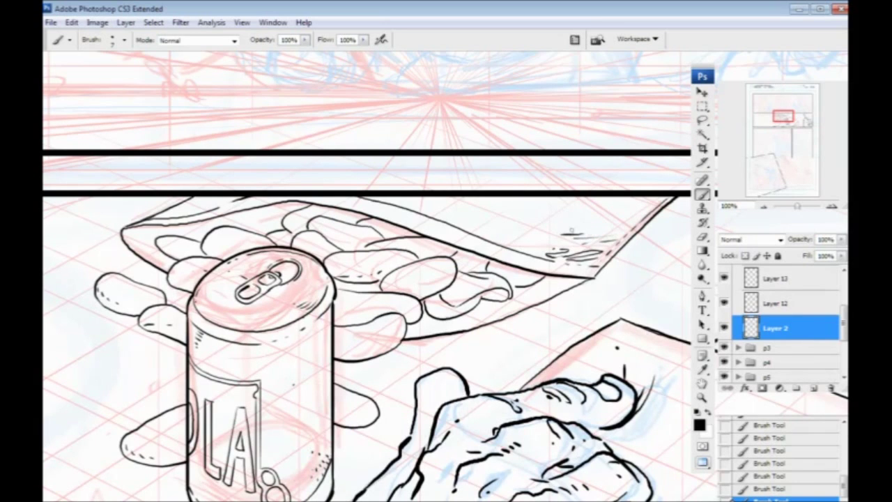
left_click_drag(523, 191, 308, 276)
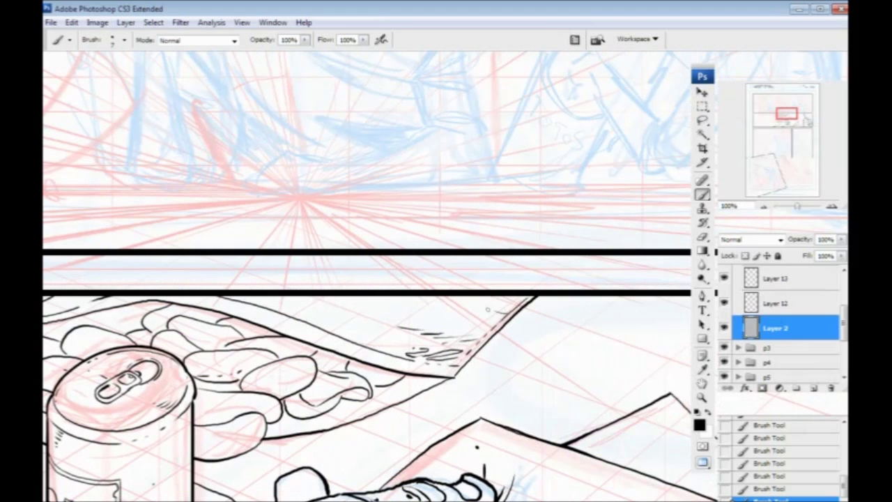
Ink short hatching and crinkle marks on the bag's far-left corner and its upper surface with the Brush tool.
left_click_drag(174, 380, 540, 293)
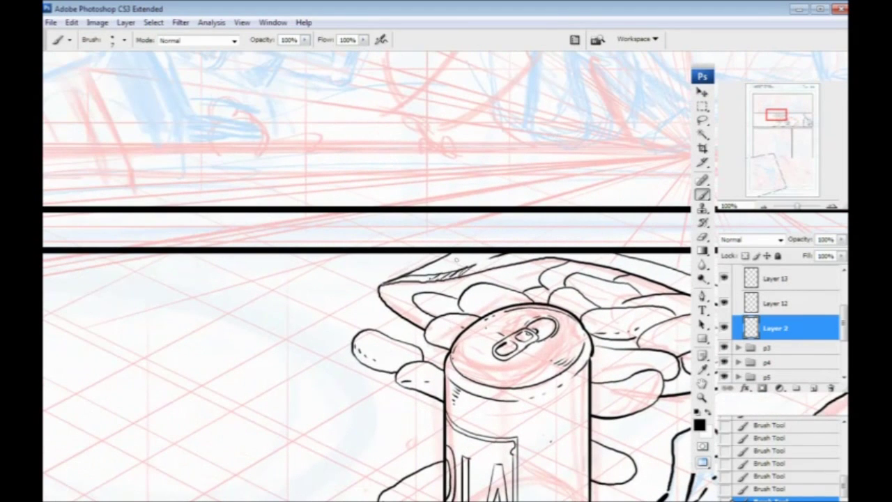
left_click_drag(544, 293, 275, 336)
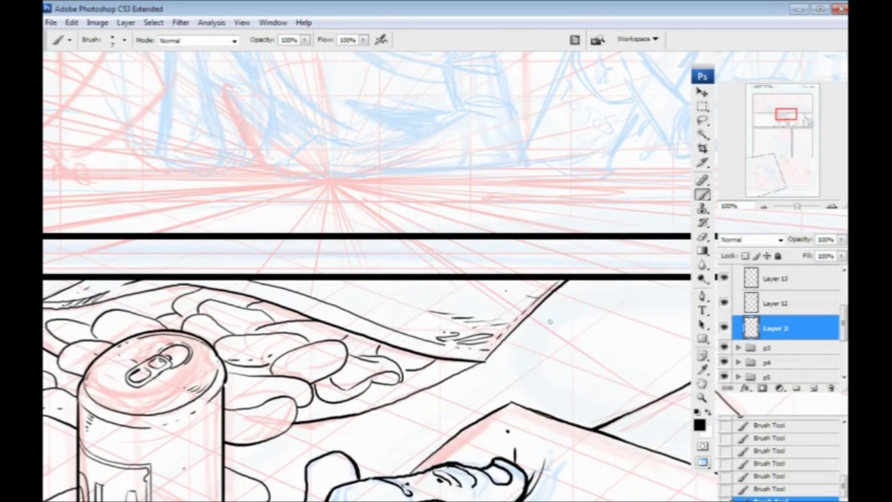
key("ctrl+minus")
key("ctrl+minus")
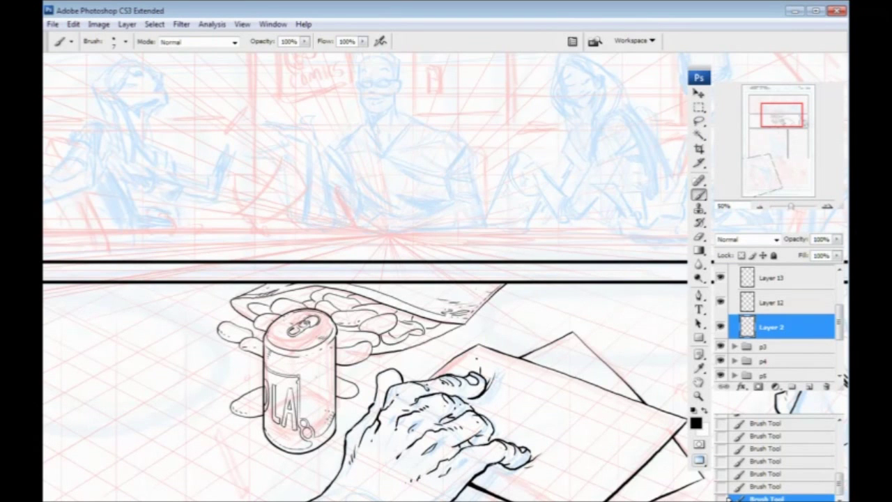
Ink broken dashes along the inner fold line that runs parallel to the bag's open edge above the nuts.
key("ctrl+plus")
key("ctrl+plus")
key("ctrl+plus")
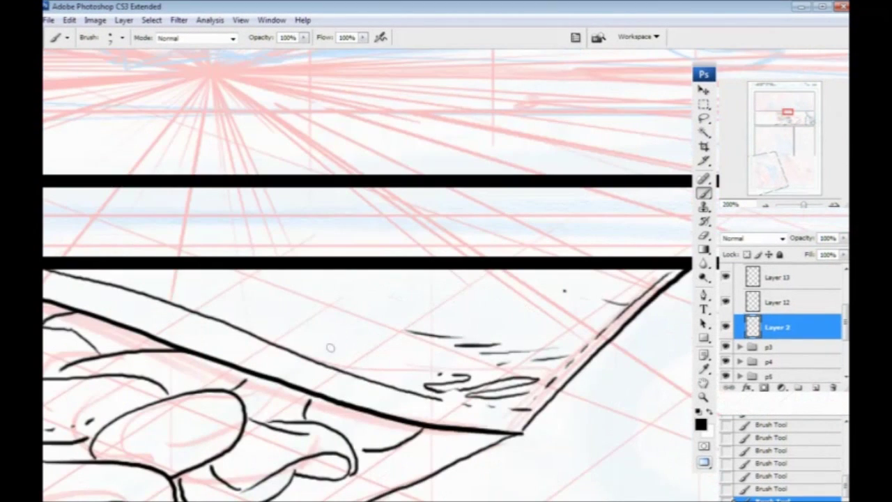
left_click_drag(336, 381, 247, 328)
left_click_drag(328, 308, 651, 306)
mouse_move(383, 282)
left_mouse_down()
mouse_move(319, 249)
mouse_move(318, 224)
mouse_move(136, 183)
left_mouse_up()
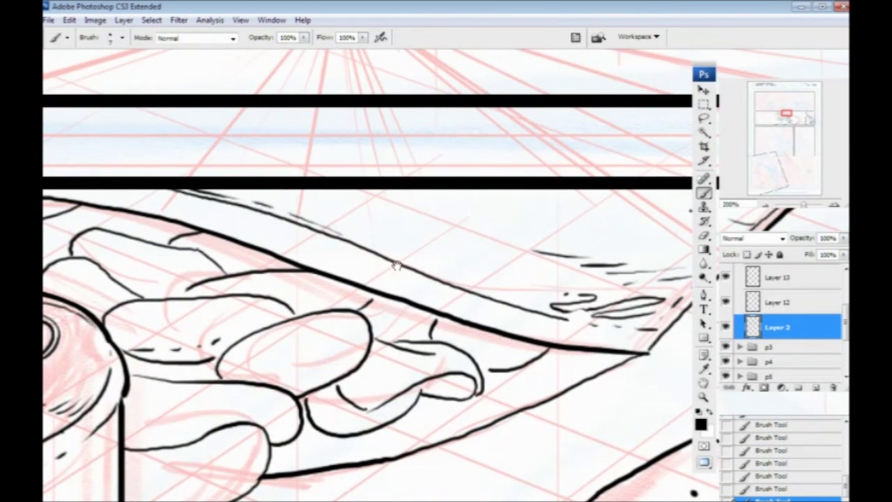
left_click_drag(396, 265, 173, 200)
left_click_drag(140, 177, 348, 254)
left_click_drag(368, 309, 658, 370)
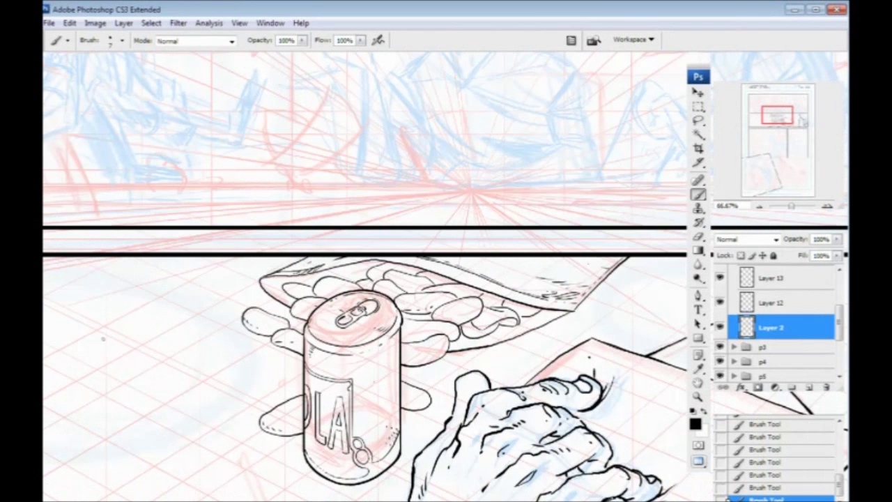
Review the inked can, nuts and bag, comparing the drawing with and without the latest brush stroke.
left_click_drag(276, 370, 297, 252)
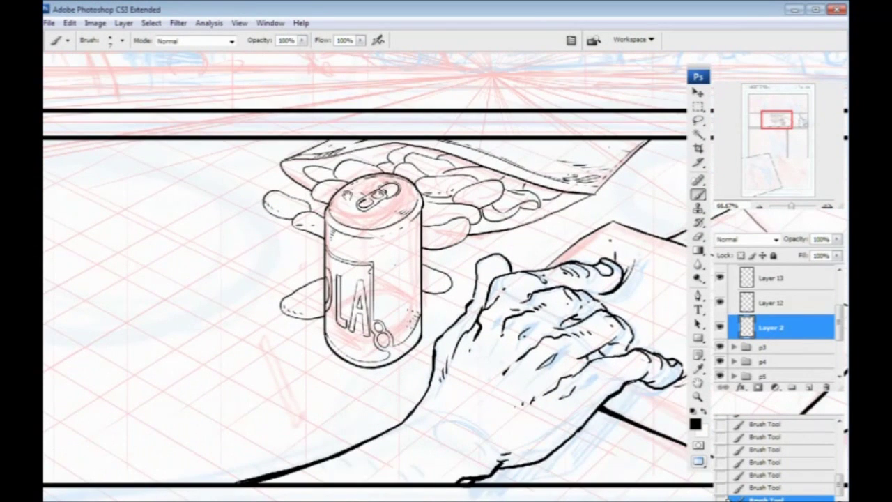
left_click_drag(348, 164, 354, 230)
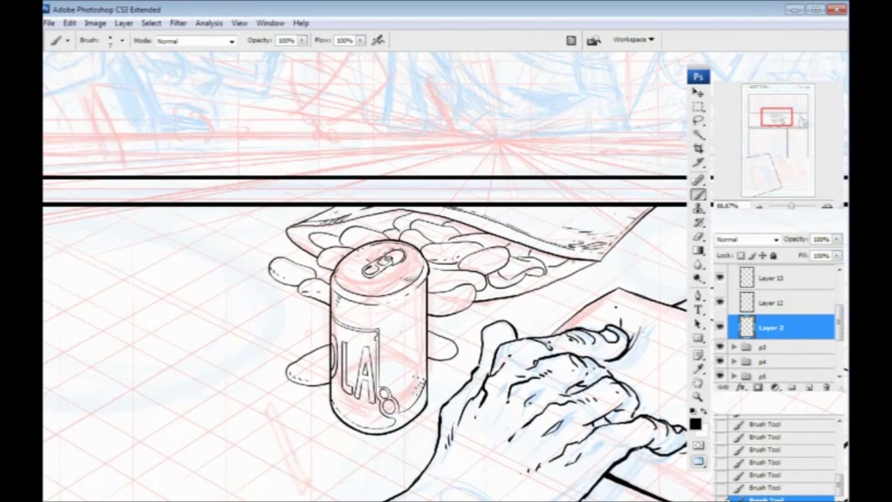
left_click_drag(304, 233, 268, 261)
left_click_drag(251, 345, 277, 314)
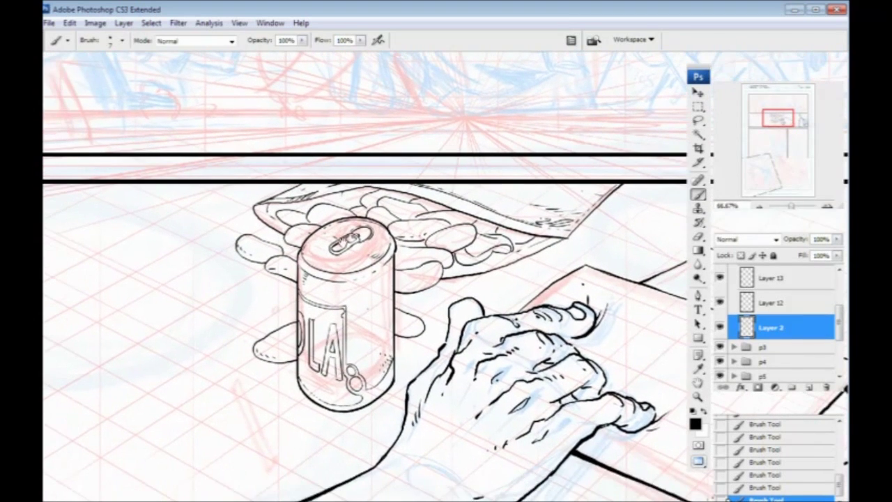
left_click(730, 487)
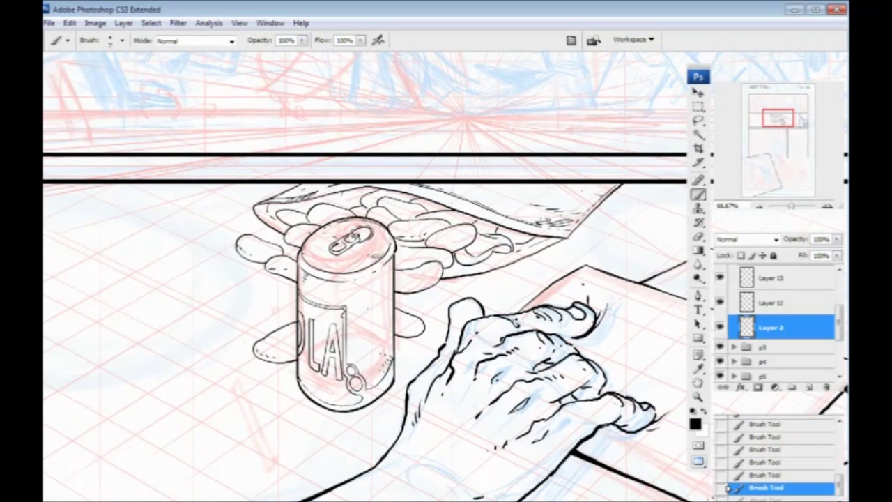
left_click(729, 498)
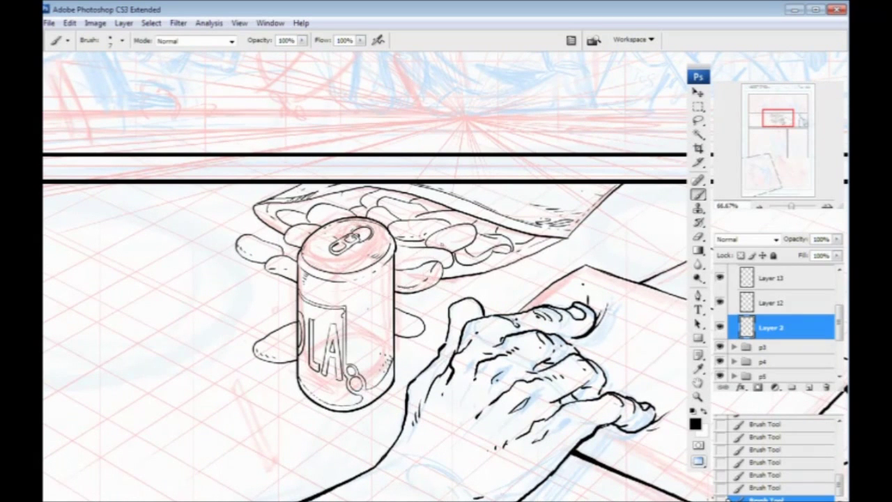
left_click_drag(461, 219, 441, 202)
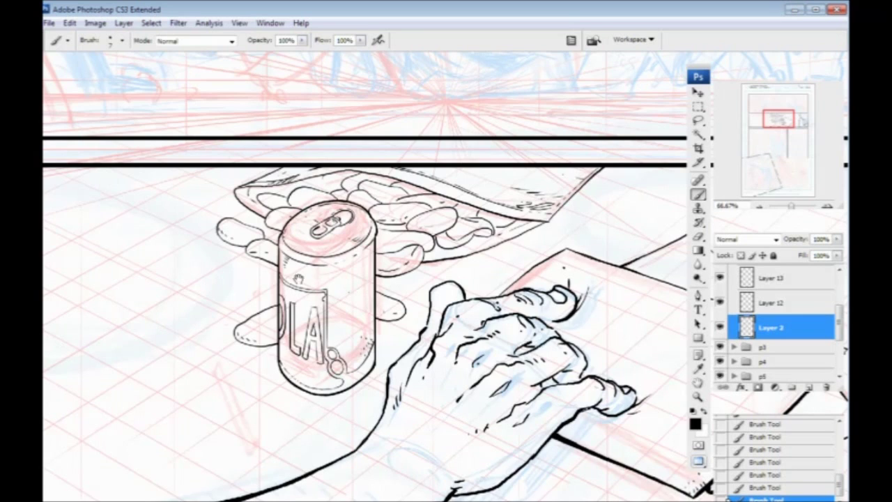
Ink a pencil's round eraser end and banded ferrule on the table between the stacked papers and the face.
left_click_drag(524, 348, 266, 290)
left_click_drag(438, 257, 325, 328)
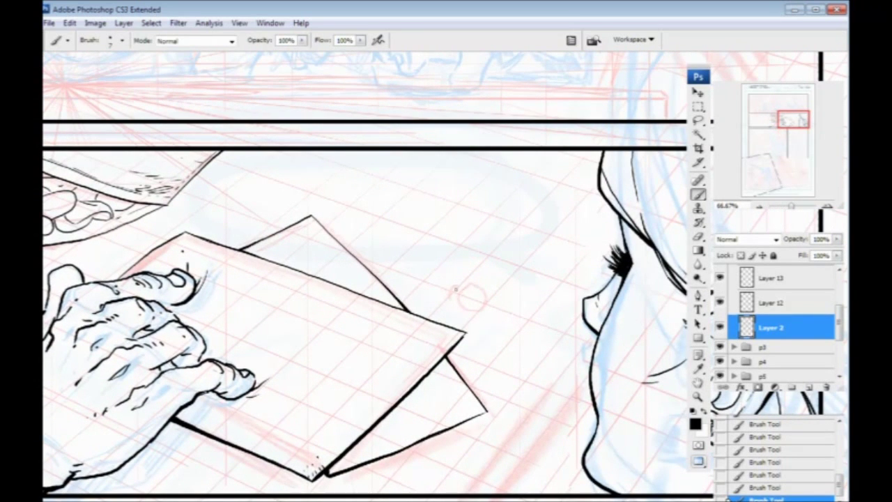
key("ctrl+plus")
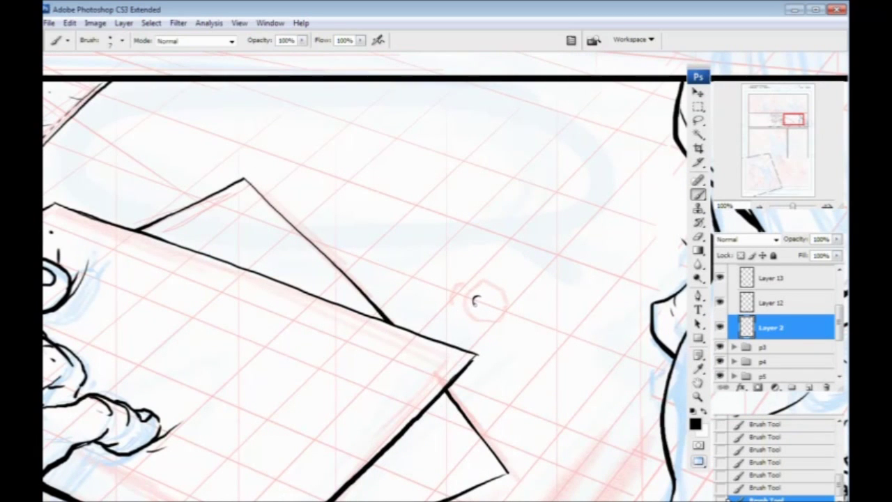
left_click_drag(478, 299, 488, 292)
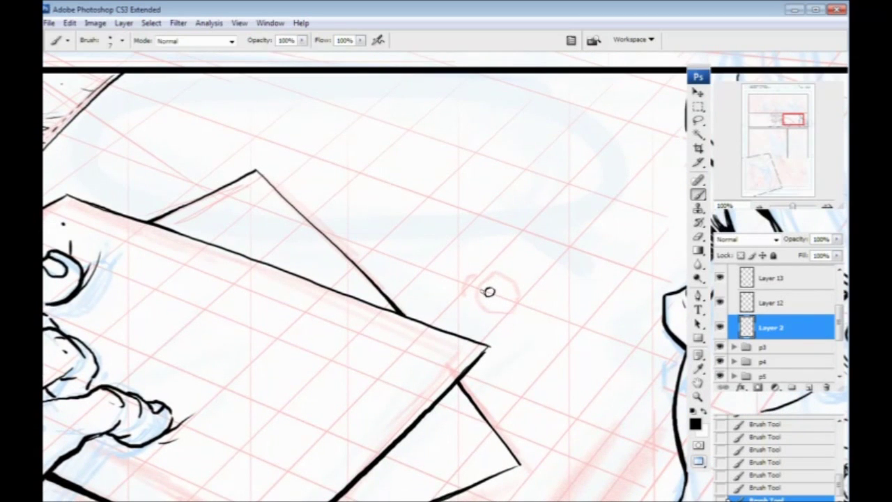
left_click_drag(485, 288, 513, 296)
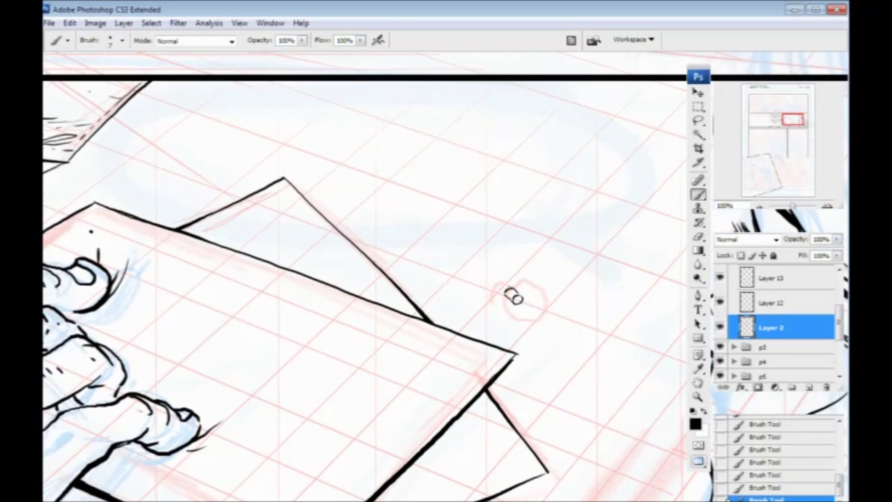
left_click(513, 297)
left_click_drag(512, 296, 525, 302)
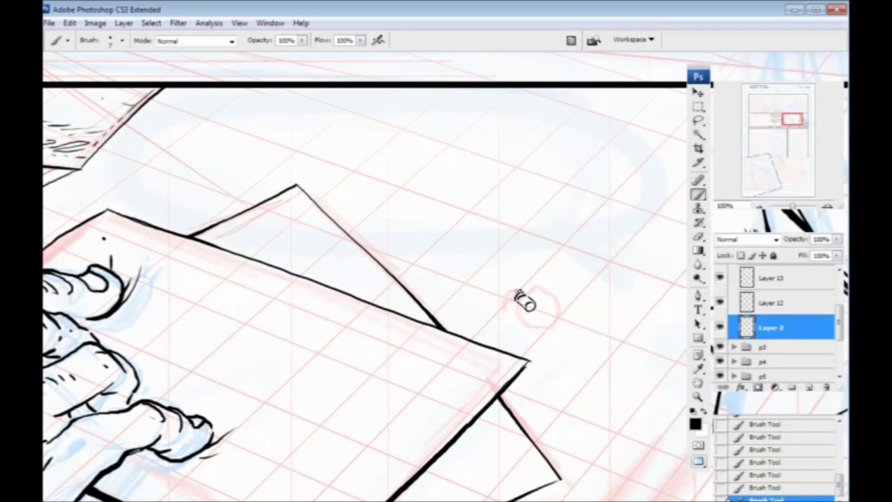
left_click_drag(523, 301, 536, 304)
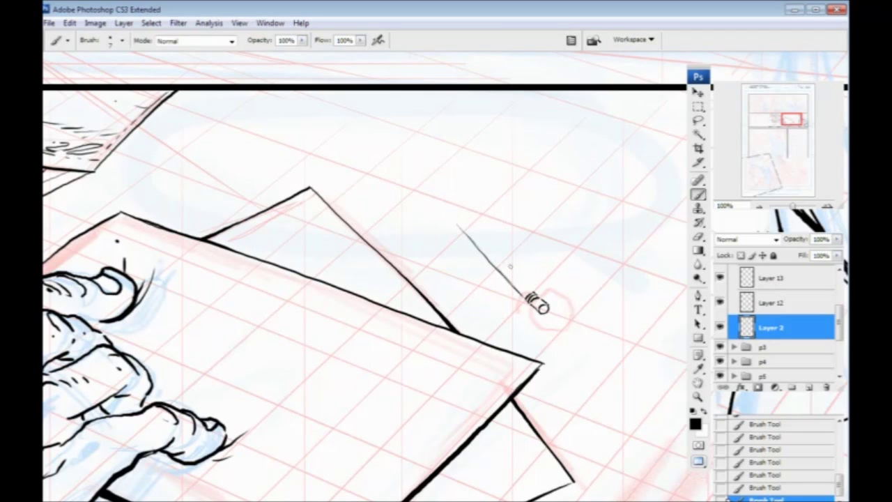
Try two long shaft lines running up from the pencil's ferrule, and erase them.
left_click_drag(532, 293, 506, 265)
left_click_drag(470, 224, 492, 249)
left_click_drag(531, 305, 504, 276)
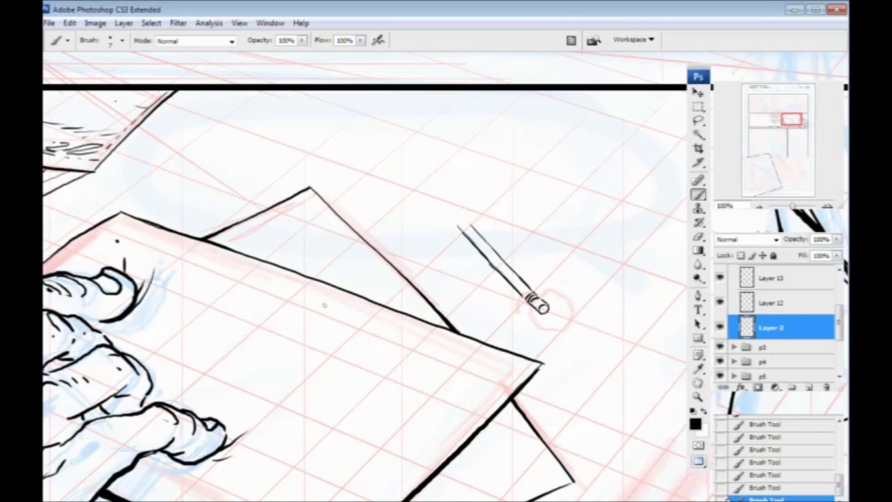
mouse_move(457, 222)
left_mouse_down()
mouse_move(474, 247)
mouse_move(498, 239)
mouse_move(513, 287)
mouse_move(520, 282)
mouse_move(515, 293)
mouse_move(524, 278)
left_mouse_up()
key("e")
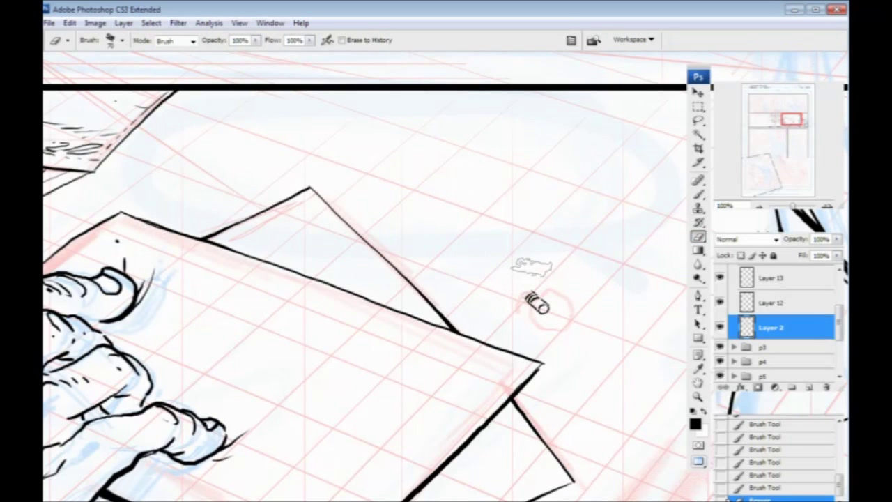
Ink the pencil's two long parallel shaft edges from the ferrule up and away from the papers with the Brush tool.
left_click(698, 194)
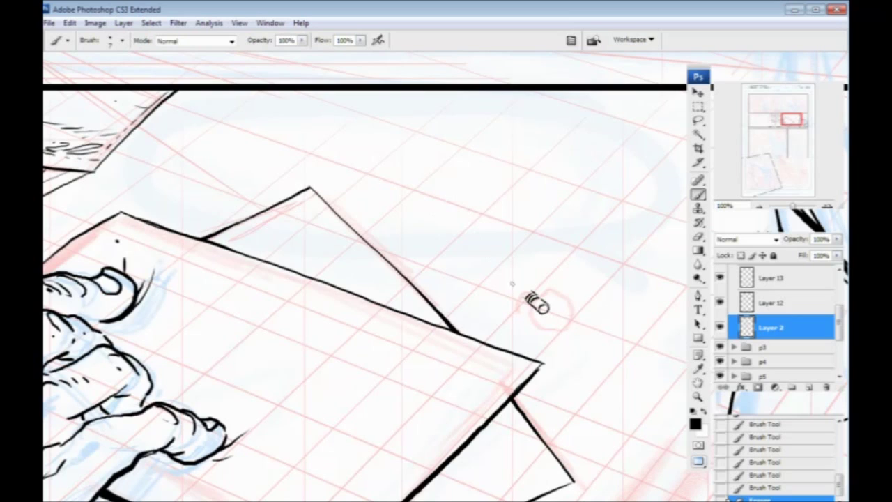
mouse_move(528, 296)
left_mouse_down()
mouse_move(520, 298)
mouse_move(528, 300)
left_mouse_up()
mouse_move(527, 299)
left_mouse_down()
mouse_move(498, 276)
mouse_move(520, 282)
mouse_move(503, 283)
mouse_move(517, 280)
mouse_move(466, 239)
left_mouse_up()
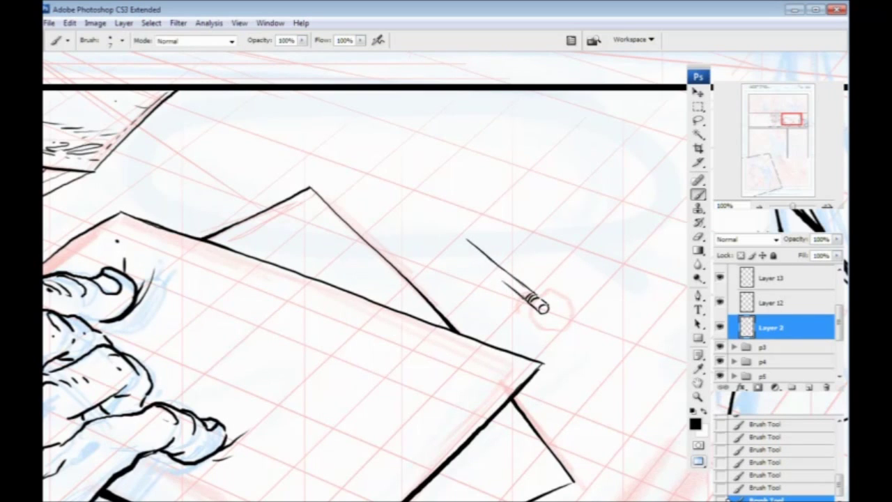
left_click_drag(516, 288, 467, 250)
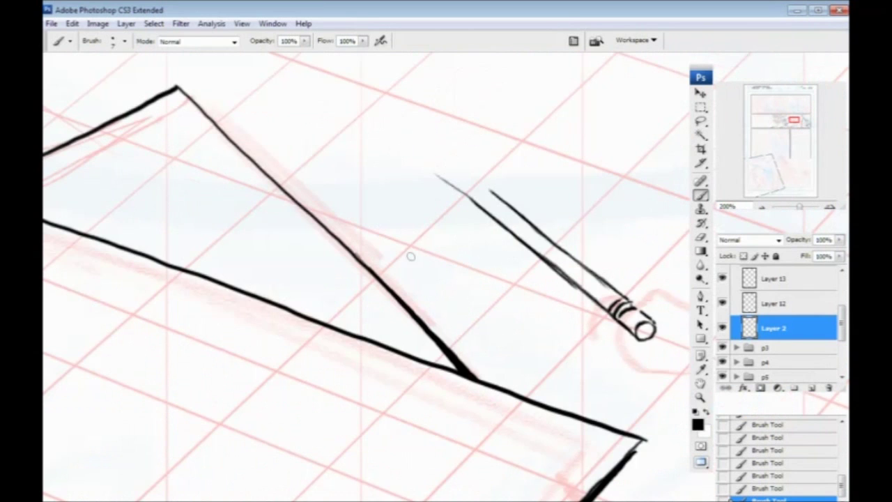
left_click_drag(411, 279, 305, 348)
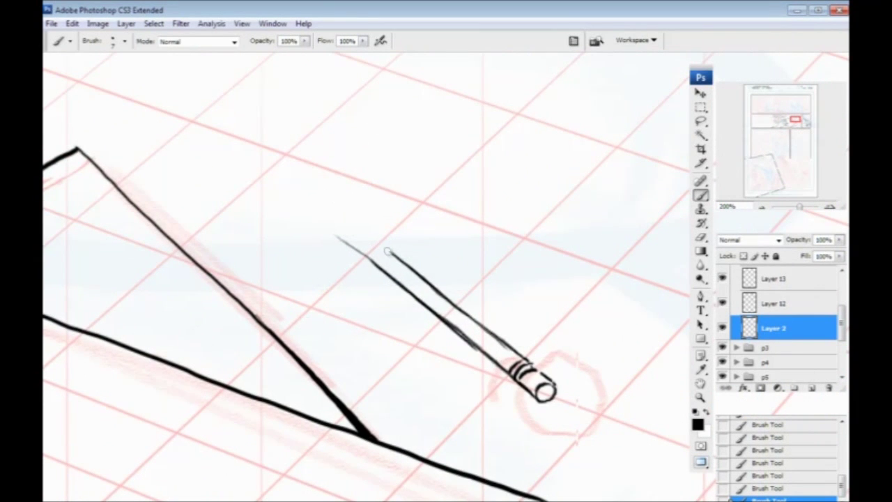
left_click_drag(386, 248, 329, 202)
left_click_drag(360, 230, 318, 196)
left_click_drag(377, 267, 305, 208)
Ink the pencil's sharpened point with a dark lead tip and a scalloped edge where the wood begins.
left_click_drag(224, 229, 175, 160)
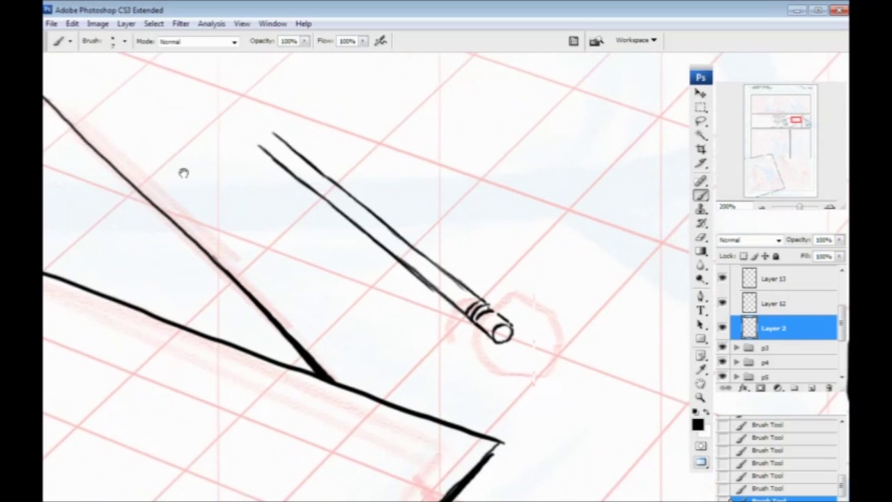
mouse_move(207, 128)
left_mouse_down()
mouse_move(373, 262)
mouse_move(418, 253)
mouse_move(382, 230)
mouse_move(410, 268)
mouse_move(422, 263)
left_mouse_up()
mouse_move(374, 225)
left_mouse_down()
mouse_move(409, 263)
mouse_move(383, 234)
left_mouse_up()
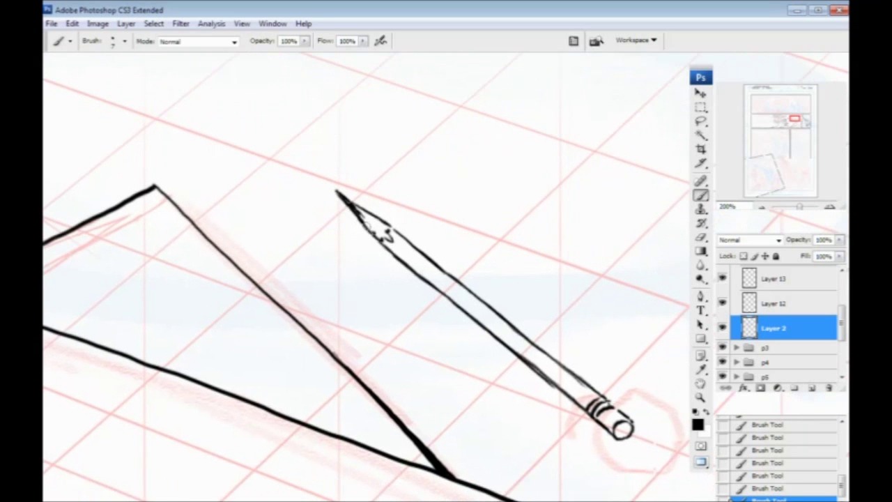
Thicken the pencil's lower edge with an inner facet line and small touch-up marks along the shaft.
mouse_move(412, 265)
left_mouse_down()
mouse_move(362, 224)
mouse_move(483, 322)
left_mouse_up()
left_click_drag(515, 341, 475, 300)
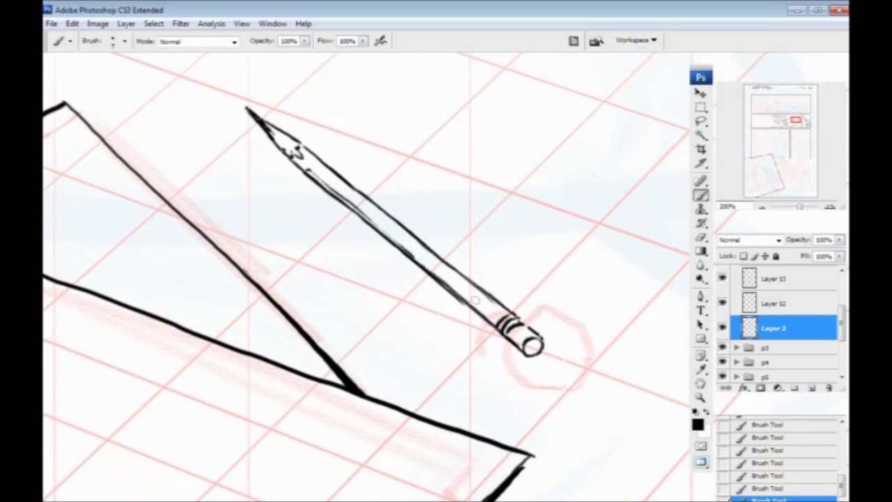
left_click(489, 305)
left_click(483, 303)
left_click(413, 248)
left_click(420, 248)
left_click_drag(344, 188, 361, 209)
left_click(348, 198)
Try roughing in a large round plate with curved rim lines on the empty table to the left of the can.
key("ctrl+minus")
key("ctrl+minus")
key("ctrl+minus")
key("ctrl+minus")
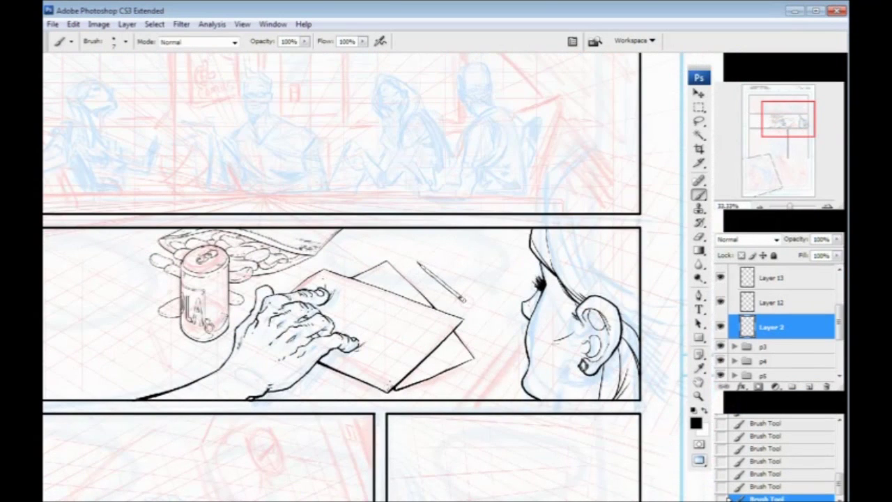
left_click_drag(271, 292, 283, 261)
left_click_drag(185, 338, 187, 297)
left_click_drag(69, 315, 279, 367)
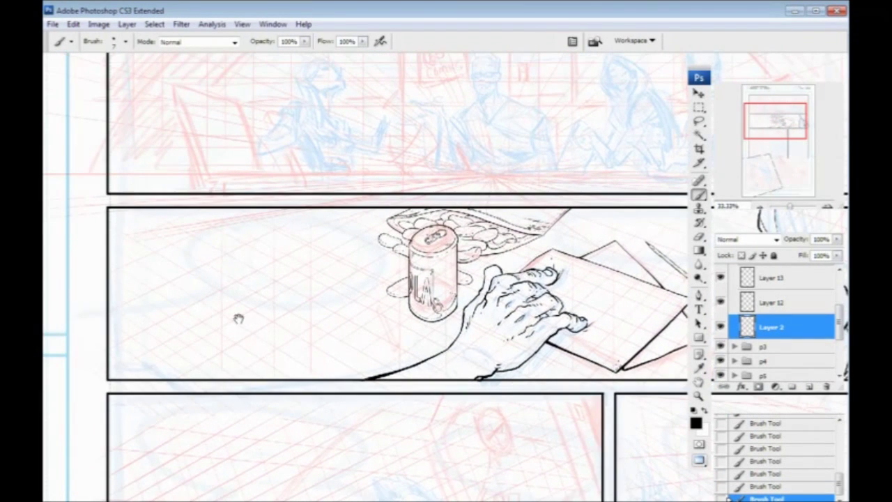
left_click_drag(239, 308, 223, 315)
mouse_move(328, 218)
left_mouse_down()
mouse_move(290, 322)
mouse_move(202, 302)
left_mouse_up()
mouse_move(208, 302)
left_mouse_down()
mouse_move(234, 307)
mouse_move(132, 325)
left_mouse_up()
left_click_drag(262, 359, 144, 336)
left_click_drag(322, 309, 266, 351)
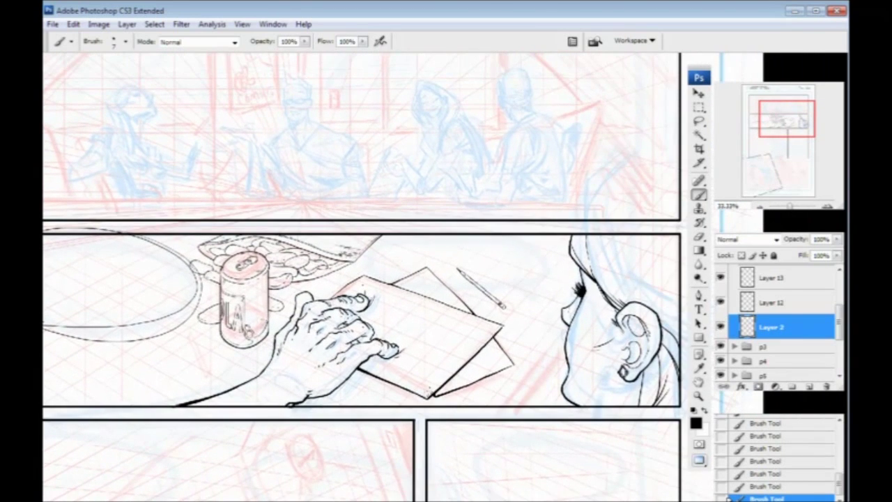
Try a second oval plate behind the papers and pencil, and undo both rough plates.
mouse_move(518, 238)
left_mouse_down()
mouse_move(442, 236)
mouse_move(553, 299)
left_mouse_up()
left_click_drag(382, 357, 323, 332)
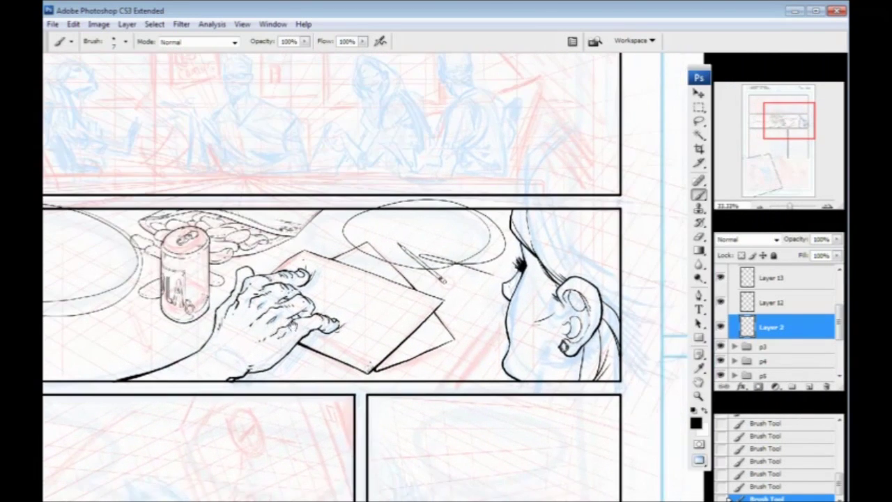
key("ctrl+z")
key("ctrl+alt+z")
key("ctrl+alt+z")
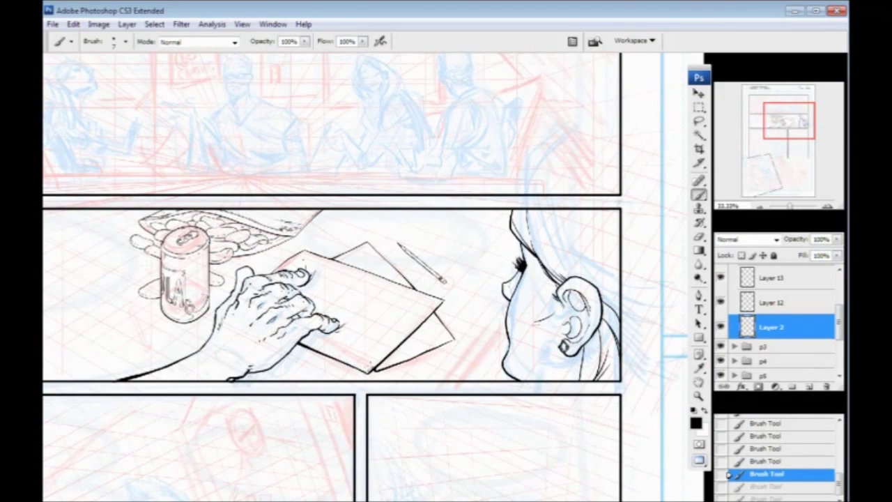
Lasso the inked pencil and move it away from the papers toward the face.
key("ctrl+plus")
left_click(698, 121)
left_click_drag(391, 219, 376, 222)
mouse_move(435, 276)
left_mouse_down()
mouse_move(398, 199)
mouse_move(385, 209)
left_mouse_up()
left_click_drag(438, 260, 497, 306)
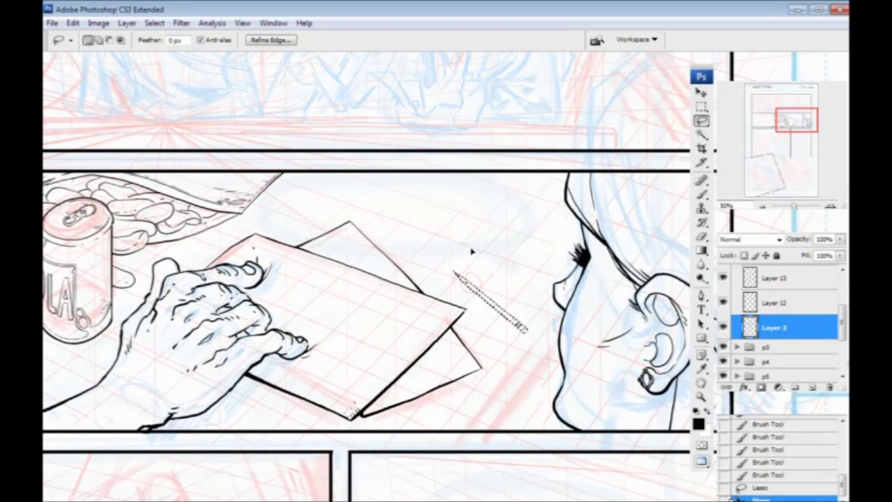
Rotate the selected pencil, enlarge it to about 160%, lay it across the papers' corner nearest the face, and deselect it.
key("ctrl+t")
left_click_drag(440, 265, 431, 286)
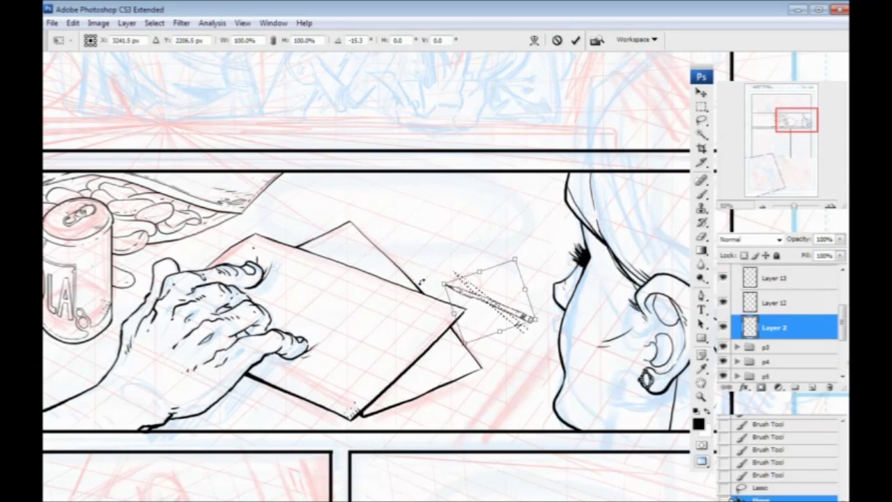
mouse_move(490, 320)
left_mouse_down()
mouse_move(498, 307)
mouse_move(512, 363)
mouse_move(471, 345)
mouse_move(450, 272)
left_mouse_up()
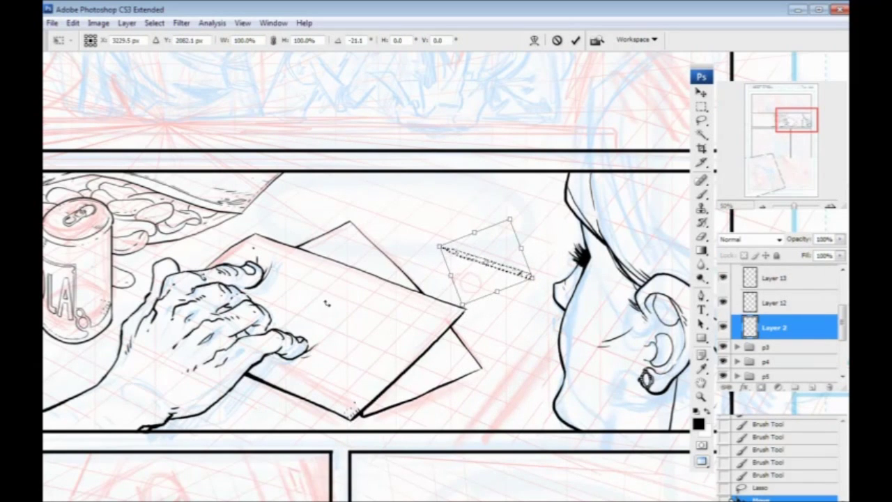
left_click_drag(437, 245, 379, 227)
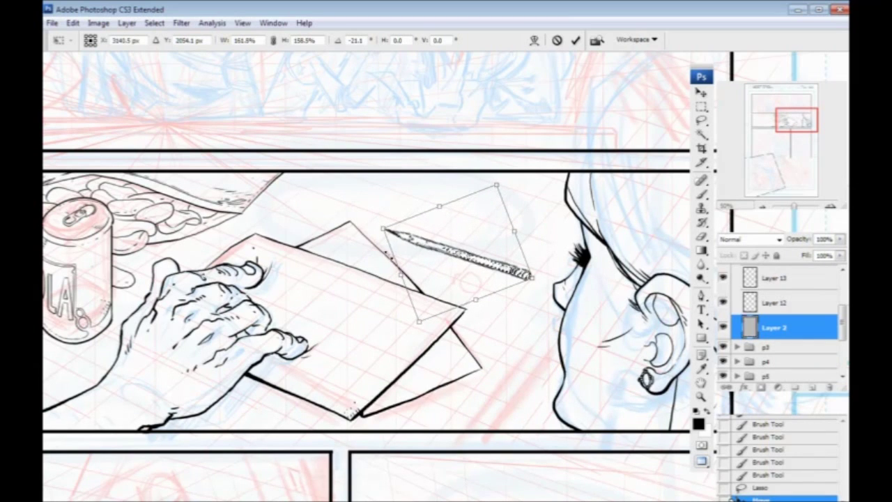
left_click_drag(417, 333, 430, 333)
mouse_move(460, 292)
left_mouse_down()
mouse_move(482, 335)
mouse_move(516, 367)
mouse_move(496, 322)
mouse_move(480, 395)
mouse_move(472, 299)
mouse_move(464, 299)
mouse_move(476, 348)
mouse_move(452, 358)
mouse_move(460, 356)
left_mouse_up()
key("Return")
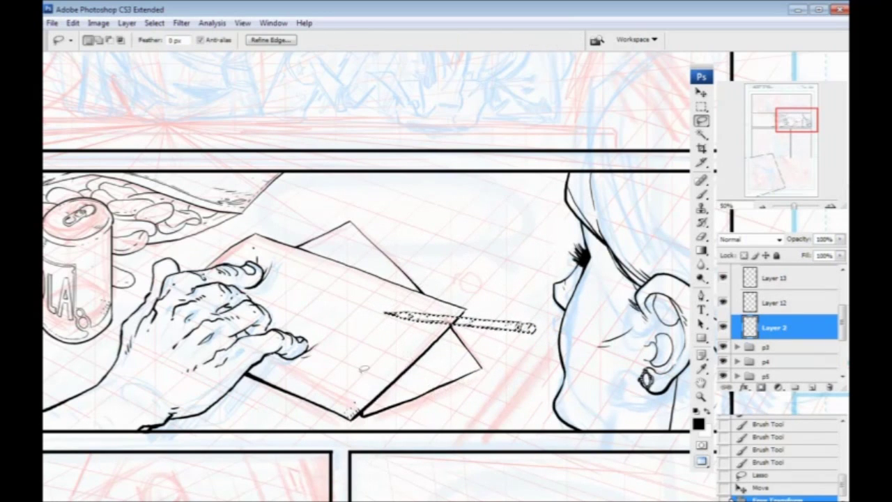
key("ctrl+d")
key("ctrl+minus")
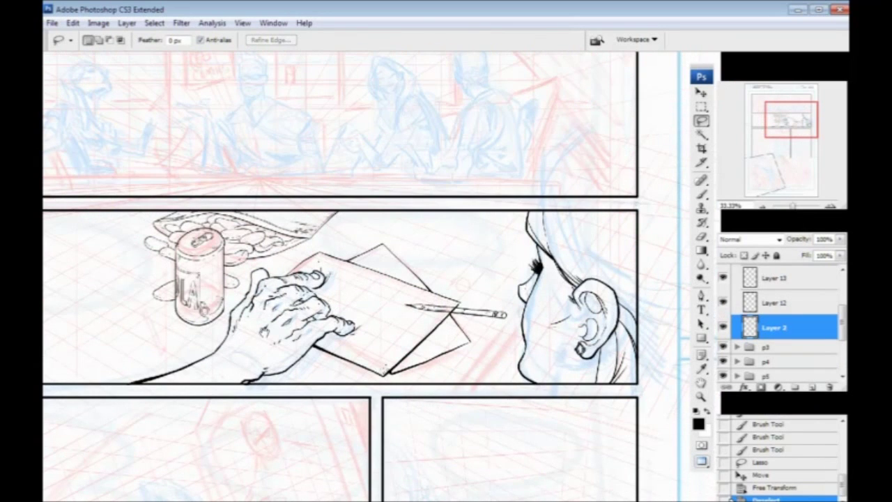
left_click_drag(286, 329, 241, 292)
key("ctrl+plus")
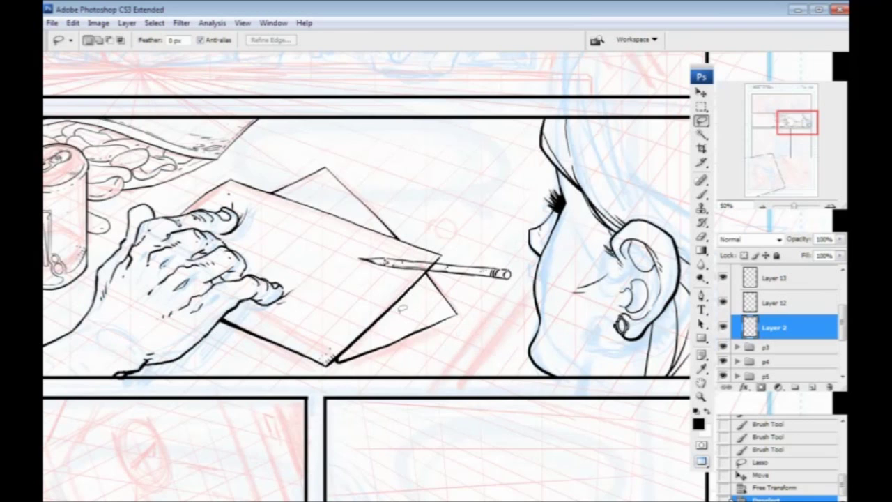
Add a new layer beneath Layer 2 and brush white where the paper edge crosses the pencil.
left_click(723, 329)
left_click(724, 329)
key("ctrl+plus")
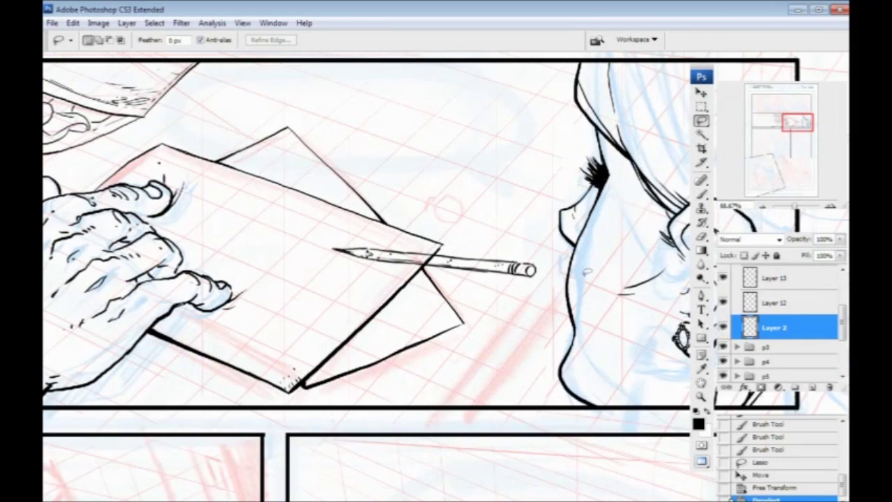
left_click(813, 387)
left_click_drag(775, 331, 779, 356)
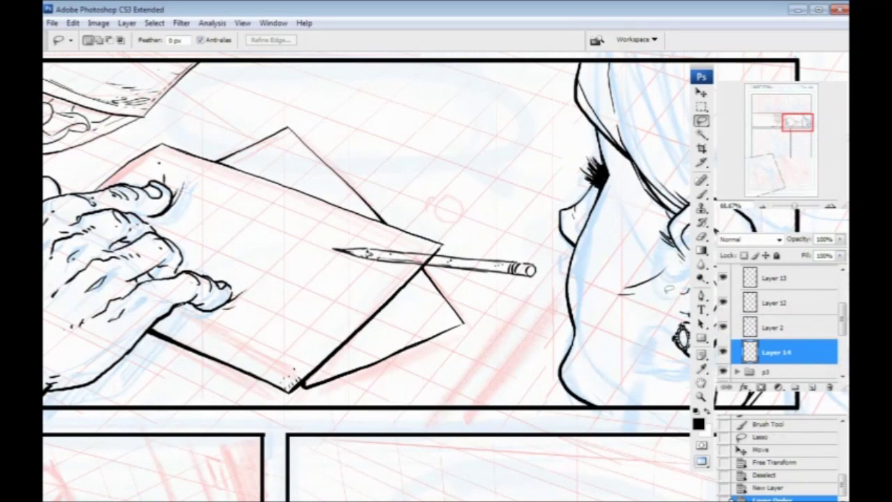
left_click(702, 195)
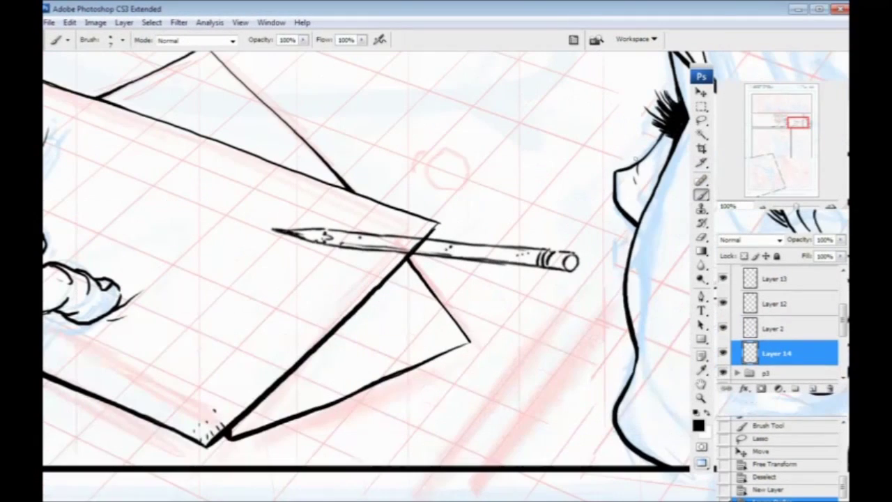
key("ctrl+plus")
left_click(705, 412)
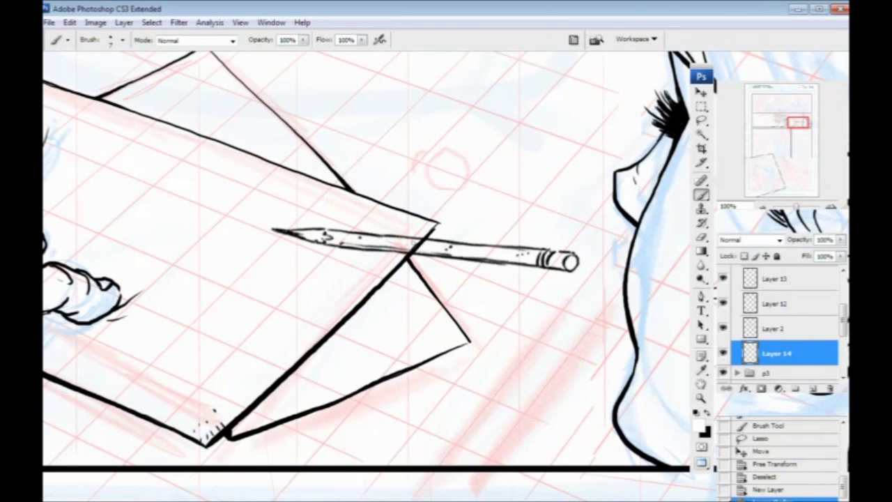
left_click(418, 249)
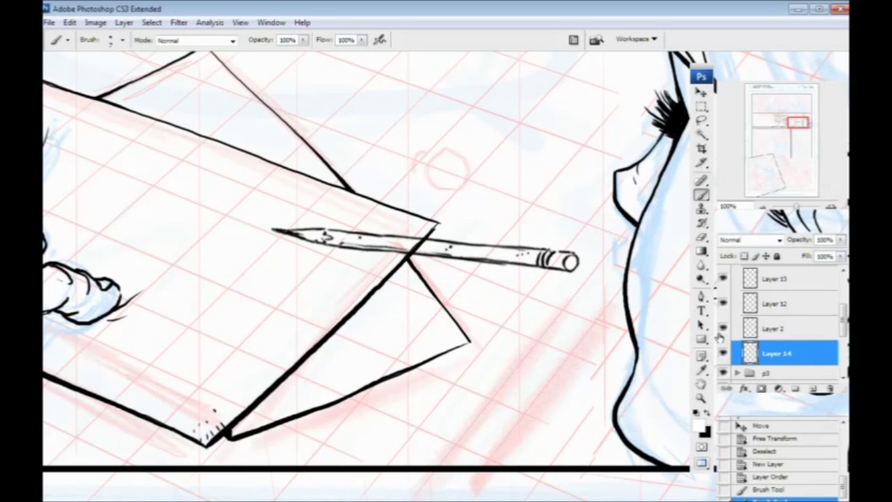
Find the pencil's layer, cut the pencil out of Layer 2, paste it onto its own layer and set it back across the papers' corner.
left_click(723, 330)
left_click(723, 331)
left_click(723, 330)
left_click(723, 330)
left_click(723, 304)
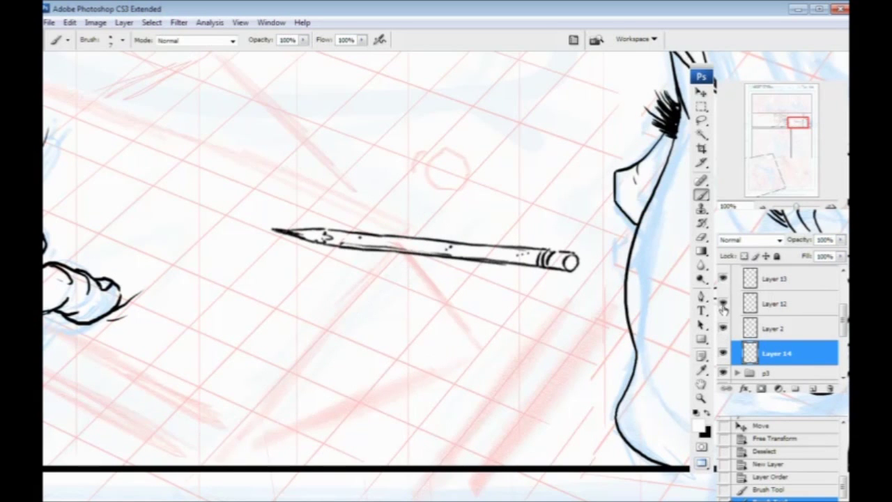
left_click(723, 305)
left_click(776, 331)
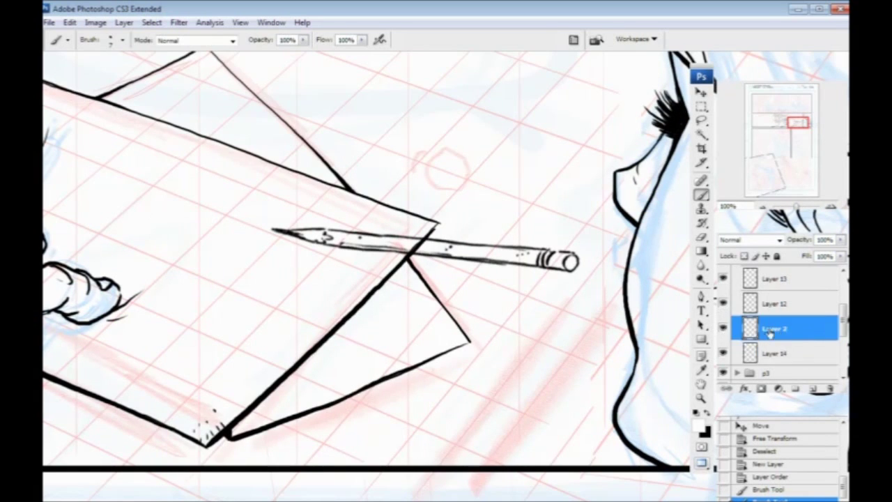
key("l")
mouse_move(279, 209)
left_mouse_down()
mouse_move(492, 230)
mouse_move(366, 285)
mouse_move(307, 233)
left_mouse_up()
key("ctrl+x")
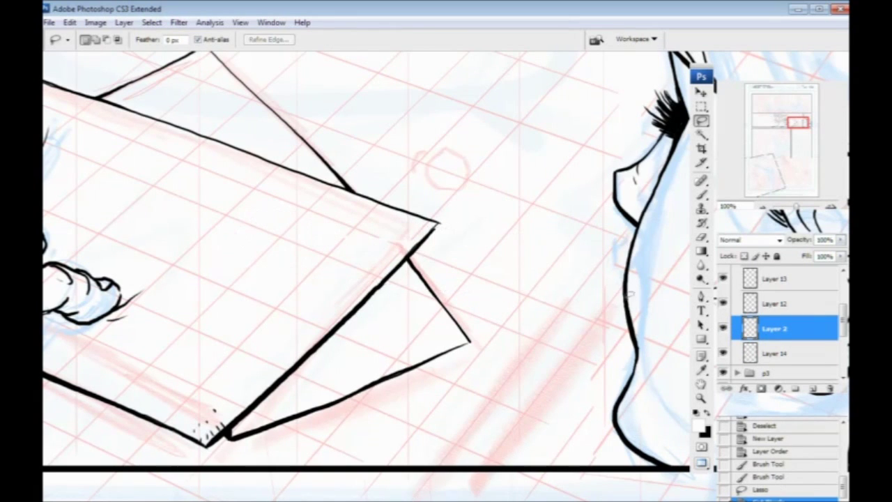
key("ctrl+v")
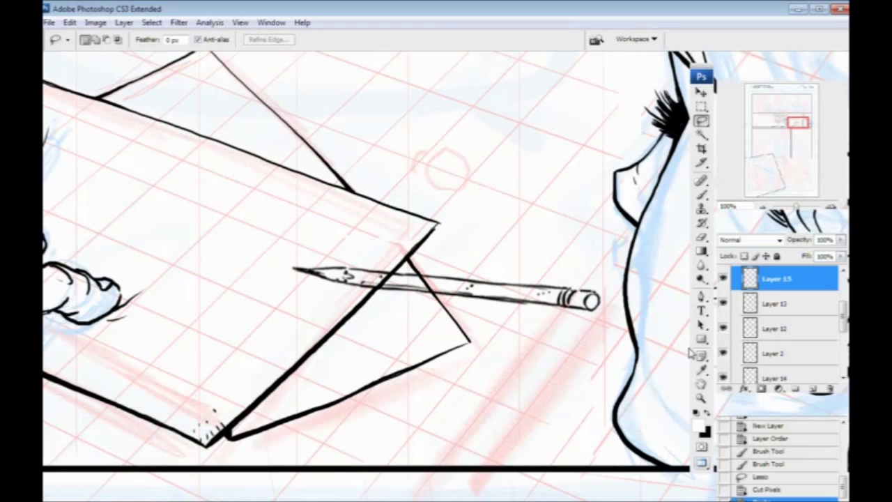
key("v")
left_click_drag(424, 342, 405, 300)
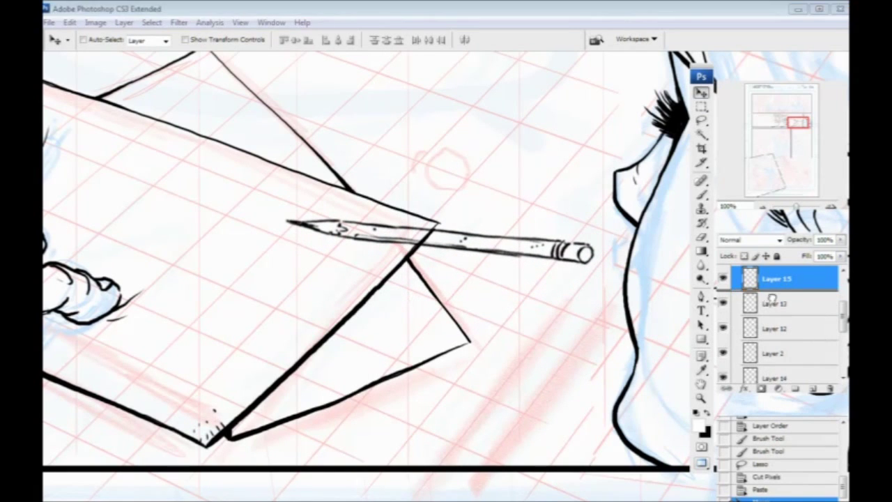
Place Layer 14 directly beneath the pencil layer, clear its old white paint and repaint white over the paper edge inside the pencil.
left_click_drag(773, 300, 770, 304)
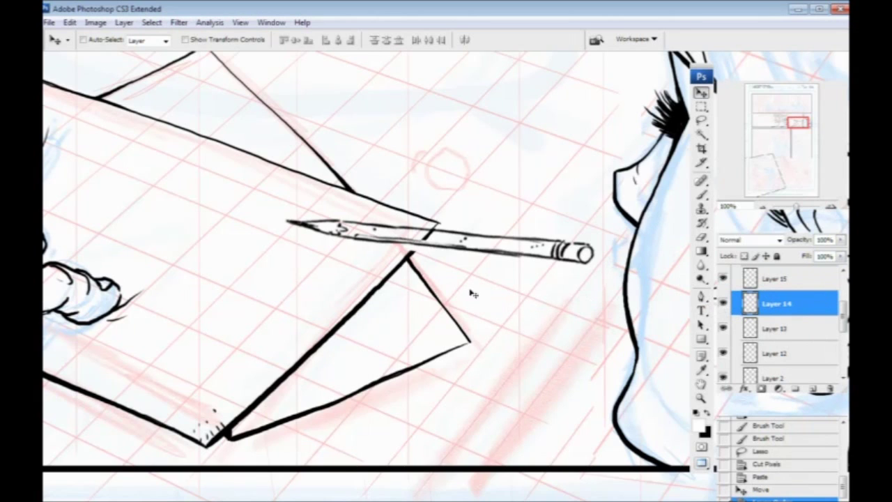
key("l")
mouse_move(381, 180)
left_mouse_down()
mouse_move(405, 315)
mouse_move(327, 254)
left_mouse_up()
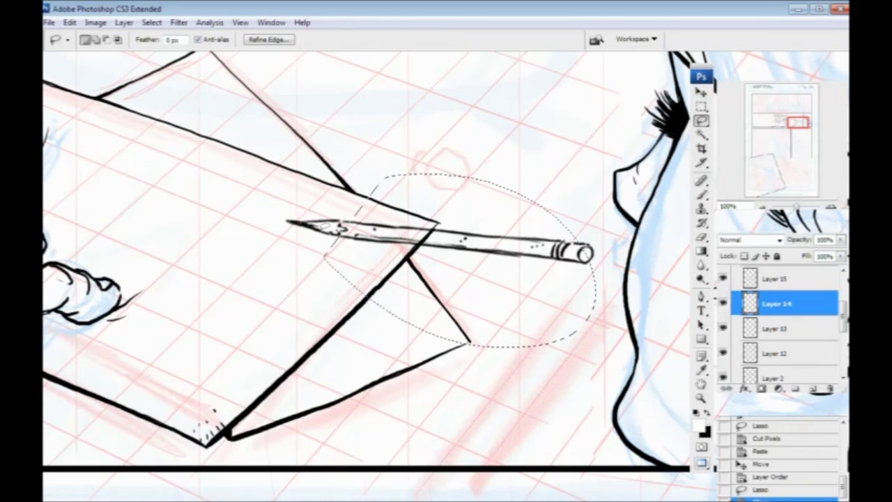
key("ctrl+d")
key("v")
key("b")
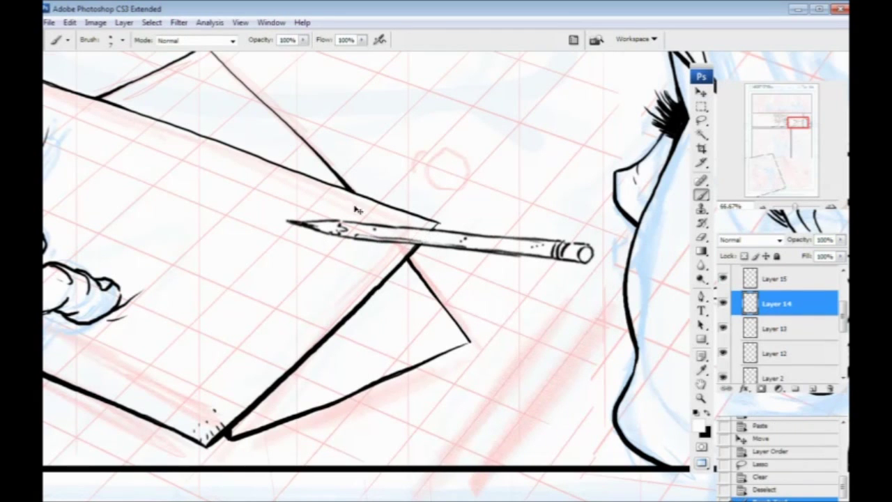
Examine the inked can-and-hand panel in the context of the surrounding page.
key("ctrl+minus")
key("ctrl+minus")
key("ctrl+minus")
left_click_drag(208, 348, 394, 363)
left_click_drag(269, 347, 187, 364)
key("ctrl+minus")
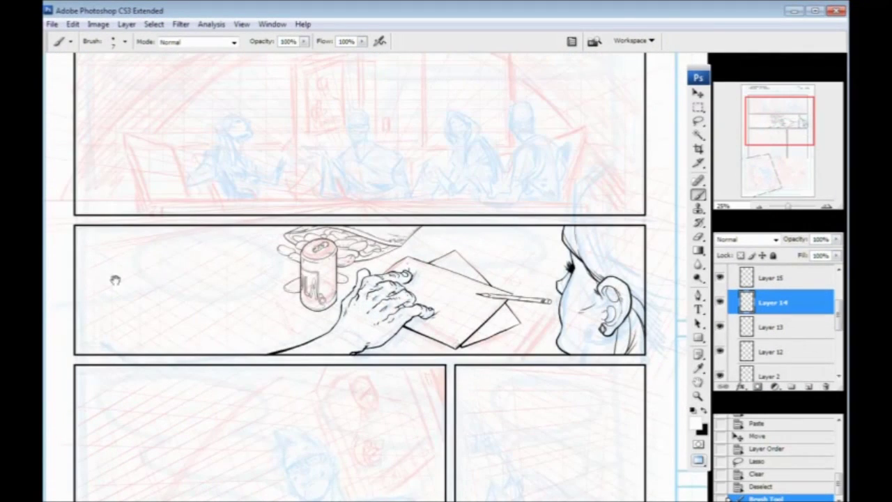
scroll(289, 363, "down", 2)
left_click_drag(282, 316, 274, 330)
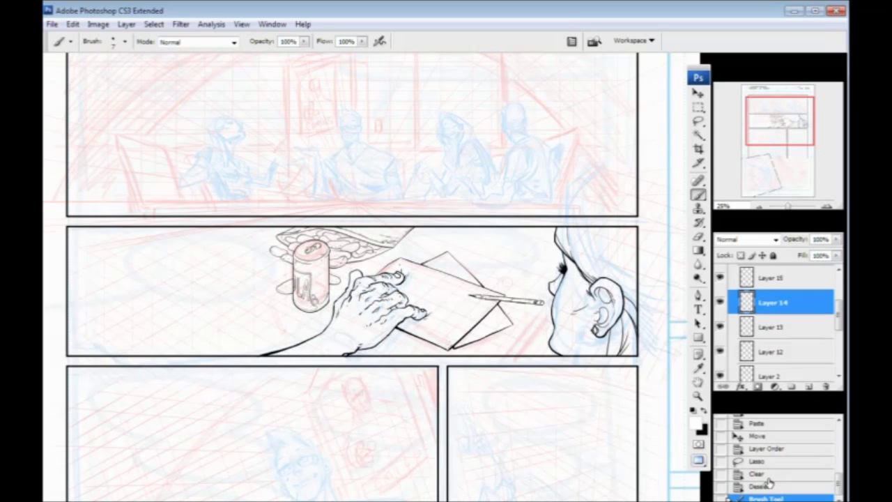
left_click_drag(259, 314, 254, 300)
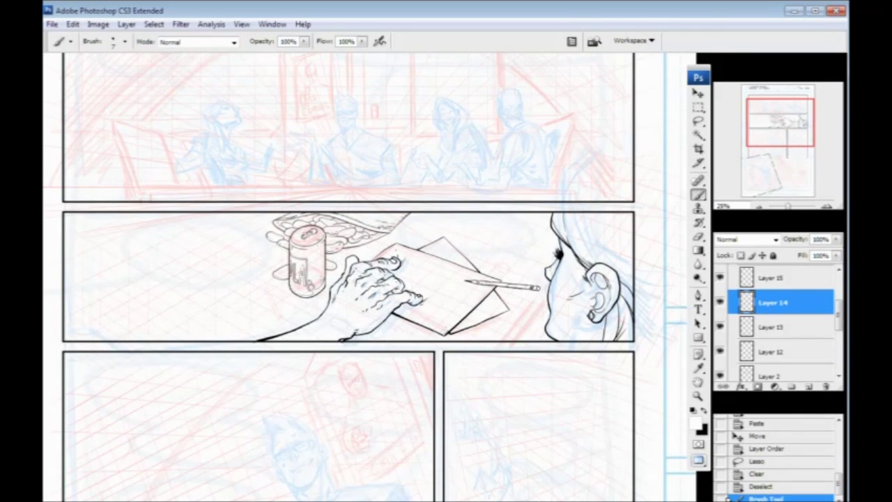
Collapse the p2 group, expand the p3 group and select Layer 3 for inking the figure with glasses.
left_click_drag(838, 323, 838, 306)
left_click(733, 313)
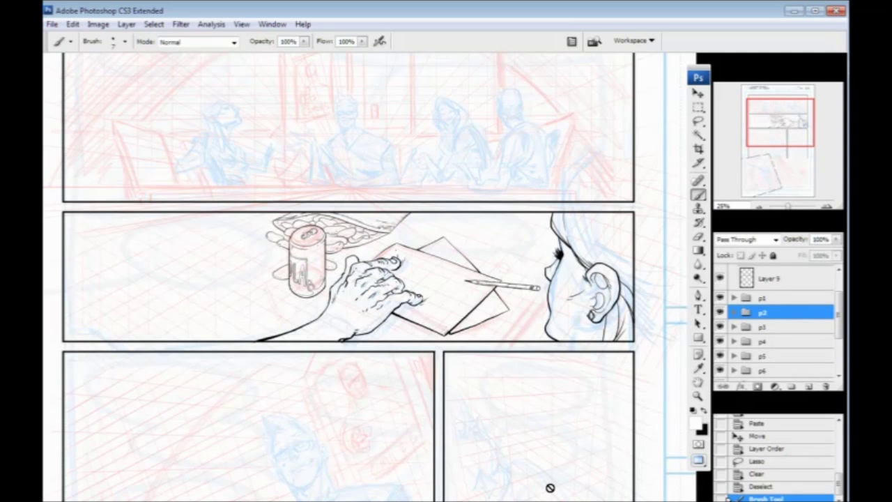
left_click_drag(255, 330, 251, 128)
mouse_move(345, 70)
left_mouse_down()
mouse_move(347, 343)
mouse_move(354, 76)
left_mouse_up()
left_click_drag(235, 341, 279, 376)
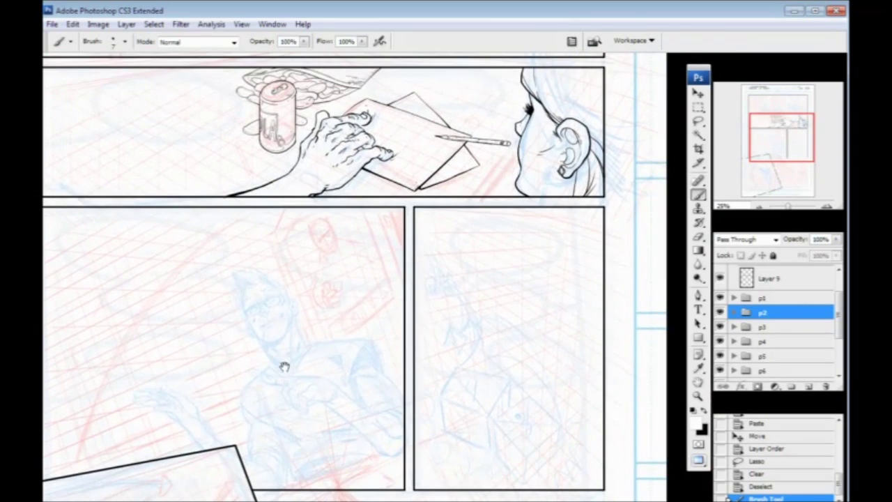
left_click(734, 327)
left_click(767, 346)
left_click_drag(331, 313, 435, 225)
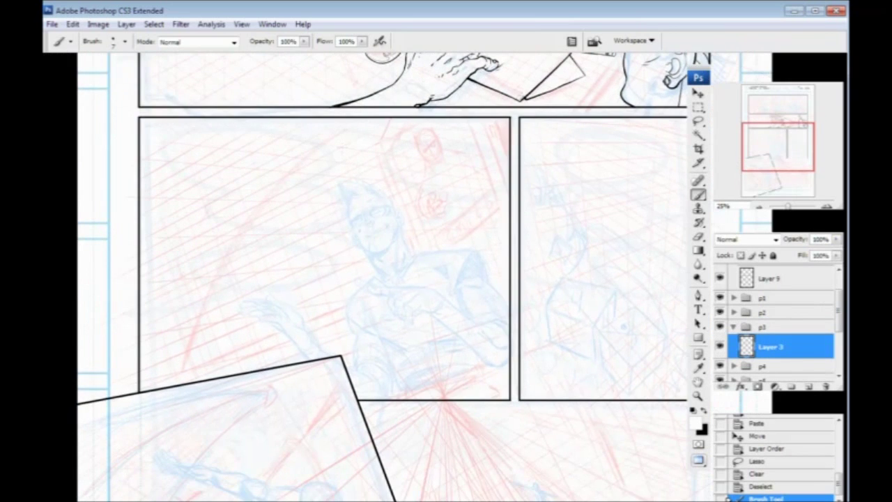
key("ctrl+plus")
key("ctrl+plus")
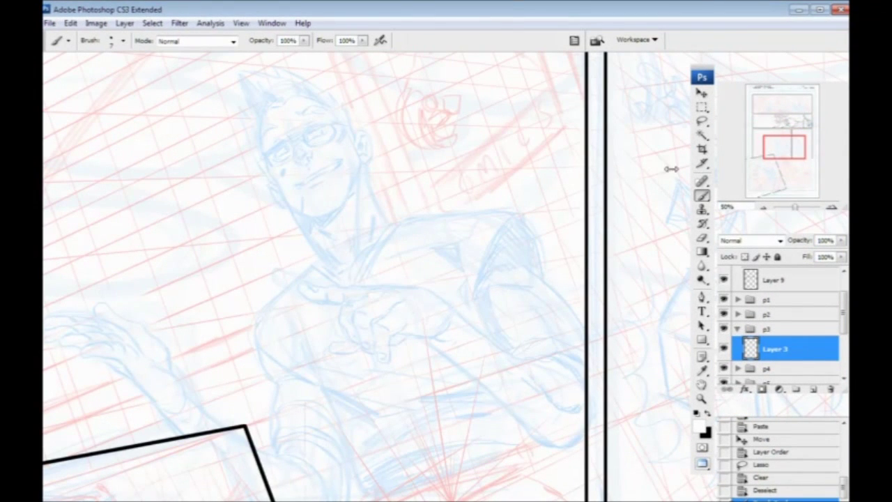
left_click_drag(290, 277, 342, 336)
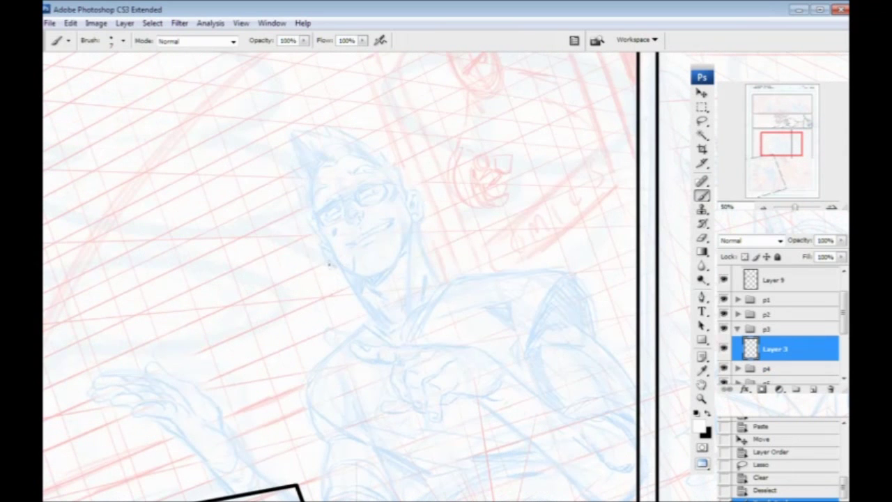
Try inking the outer cheek and jaw contour of the man with glasses in black, and undo the stroke.
key("ctrl+plus")
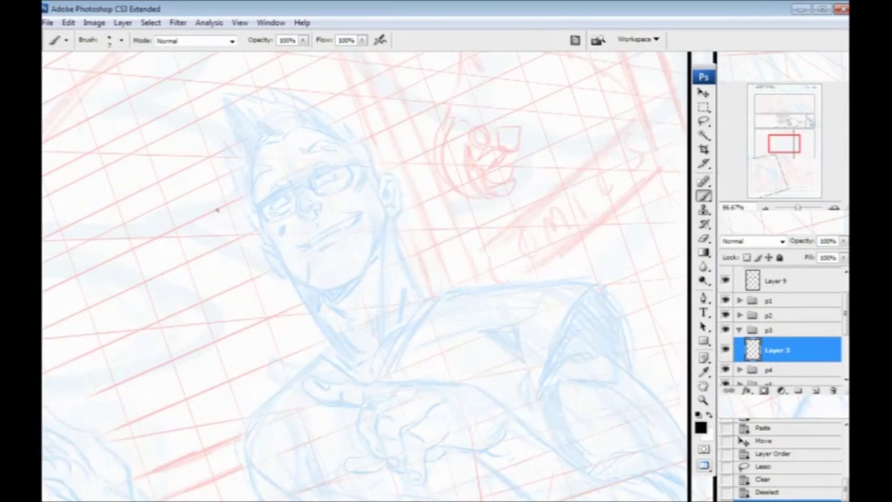
left_click_drag(217, 209, 290, 223)
mouse_move(324, 180)
left_mouse_down()
mouse_move(345, 254)
mouse_move(399, 306)
left_mouse_up()
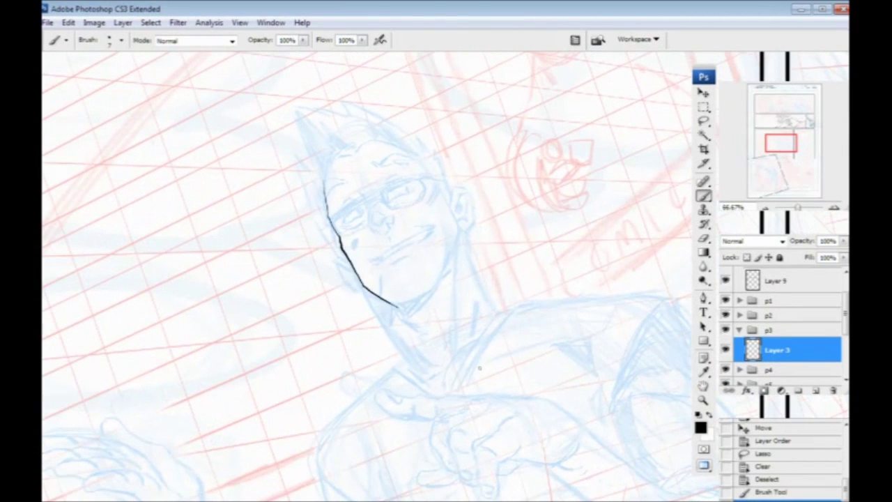
key("ctrl+minus")
key("ctrl+minus")
key("ctrl+minus")
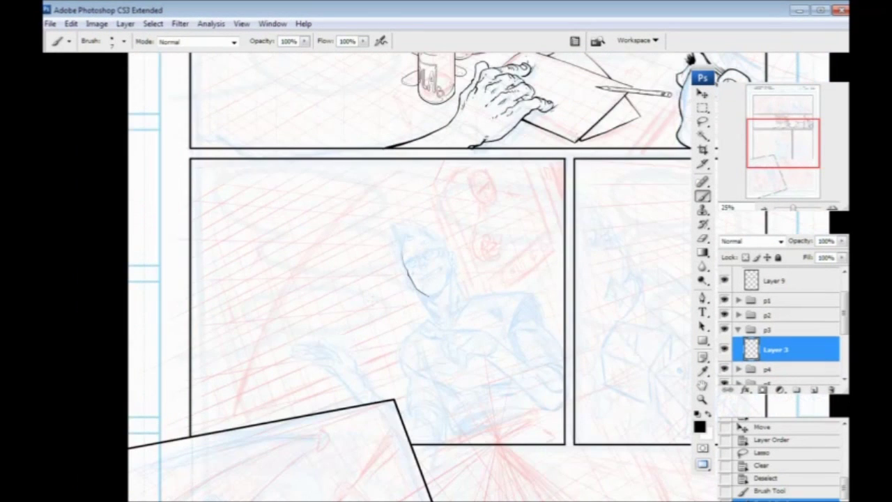
key("ctrl+plus")
key("ctrl+plus")
key("ctrl+plus")
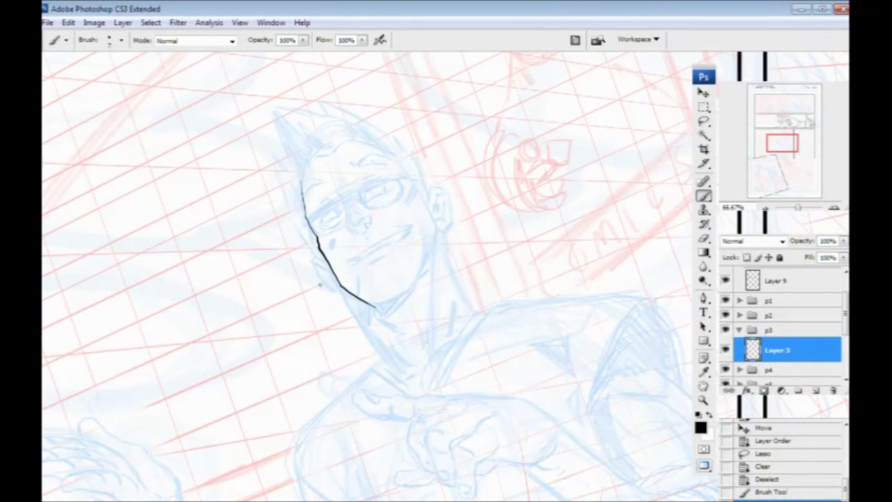
key("ctrl+z")
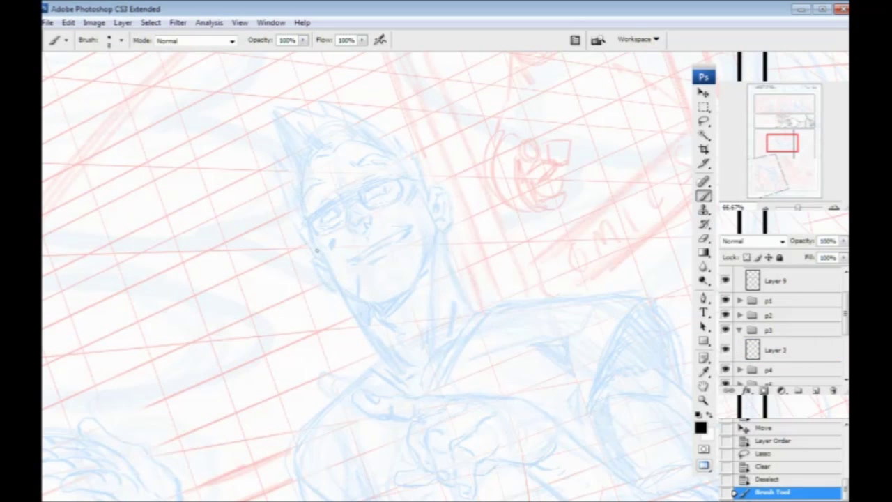
Try the man's cheek and jaw contour again with a heavier size 10 brush, and undo it.
mouse_move(301, 174)
left_mouse_down()
mouse_move(326, 271)
mouse_move(374, 321)
left_mouse_up()
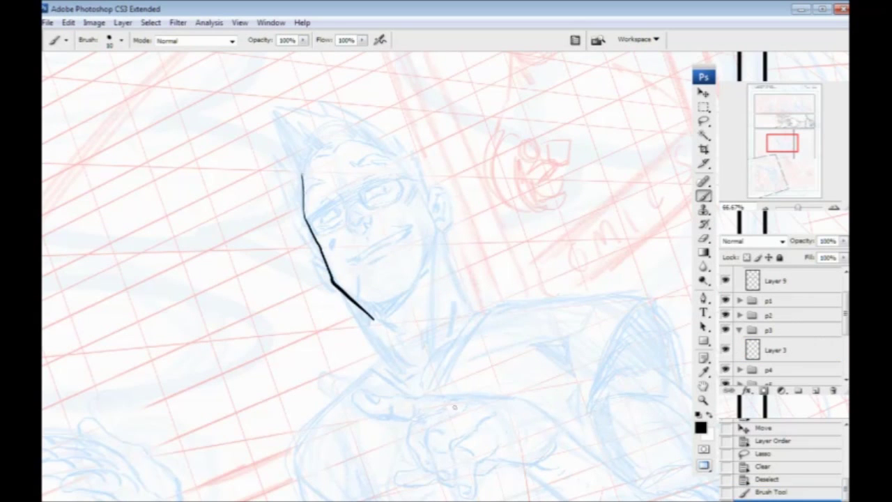
key("ctrl+z")
left_click_drag(304, 267, 328, 282)
key("ctrl+plus")
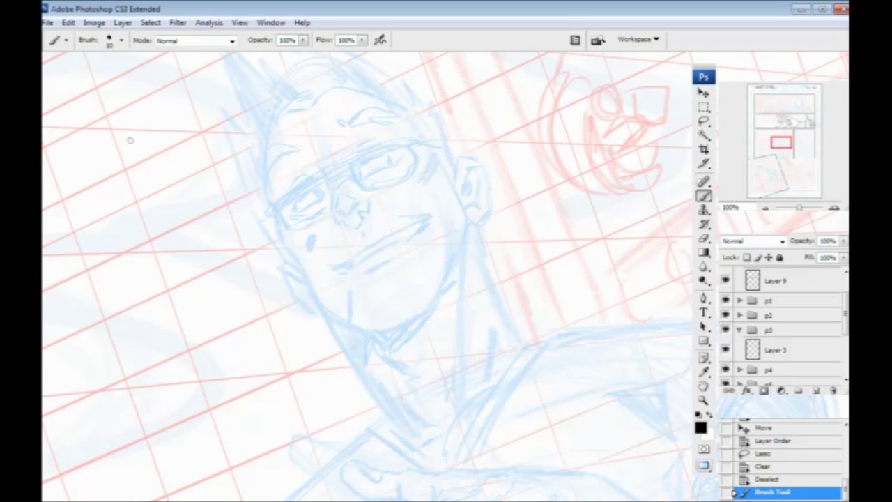
left_click_drag(531, 168, 322, 349)
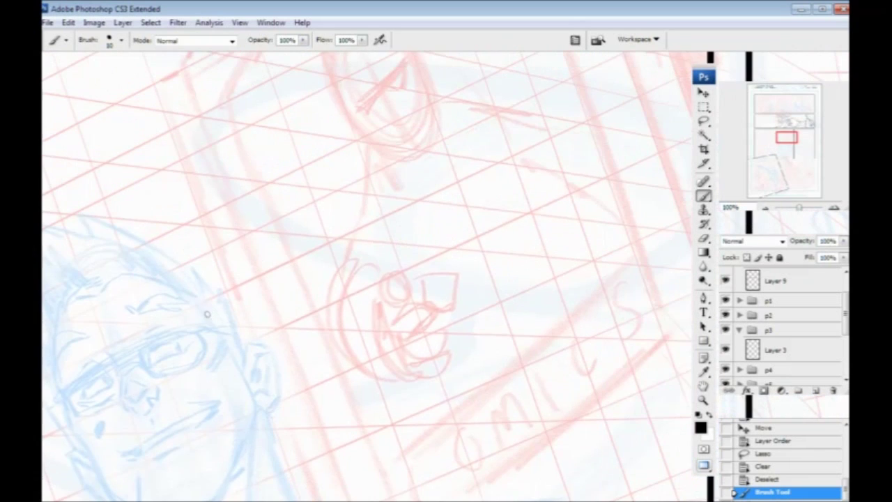
Try a short black stroke beneath the pencil in the can-and-hand panel, and undo it.
key("ctrl+minus")
key("ctrl+minus")
left_click_drag(524, 223, 309, 350)
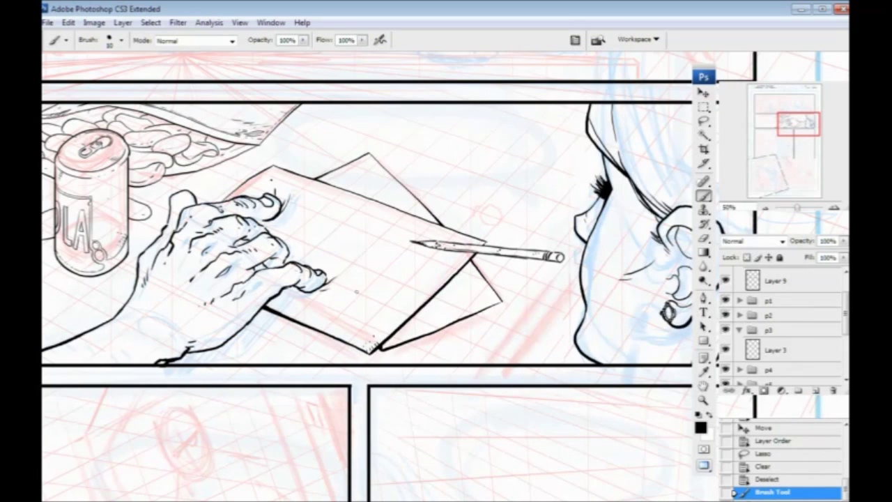
left_click_drag(480, 285, 499, 257)
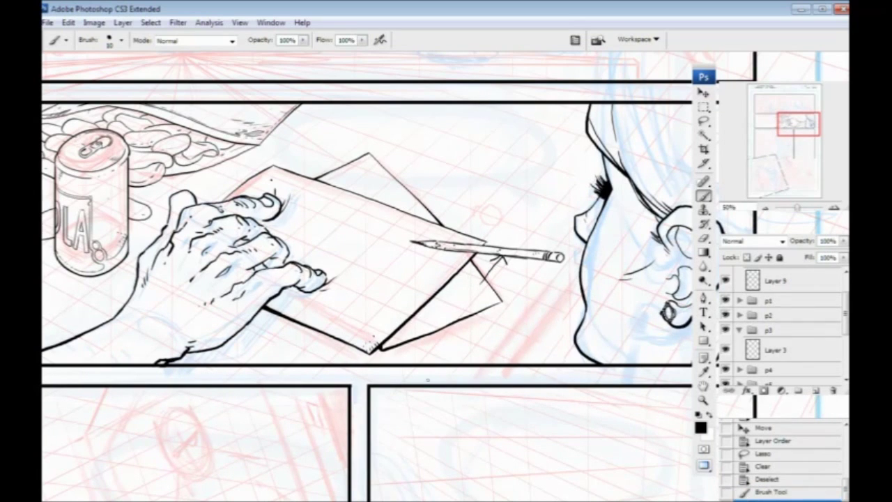
key("ctrl+z")
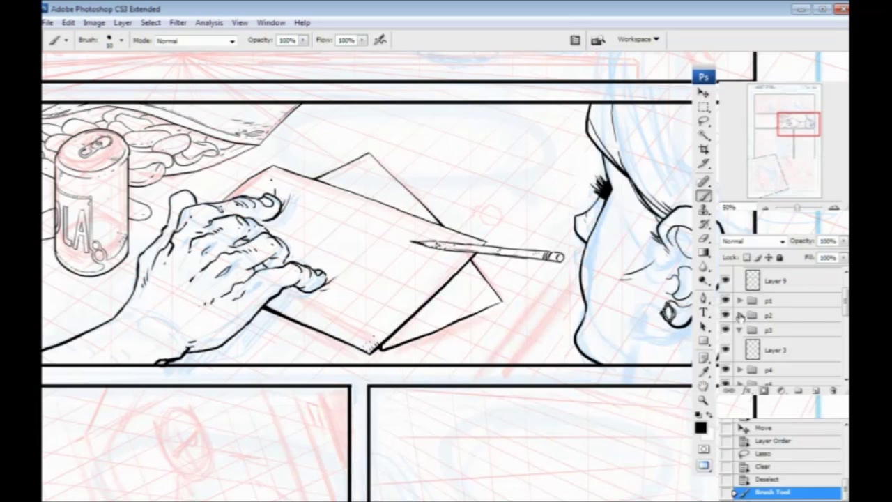
Expand the p2 group, identify the pencil's layer by its visibility, and add a new layer above Layer 14.
left_click(739, 315)
left_click(727, 337)
left_click(727, 336)
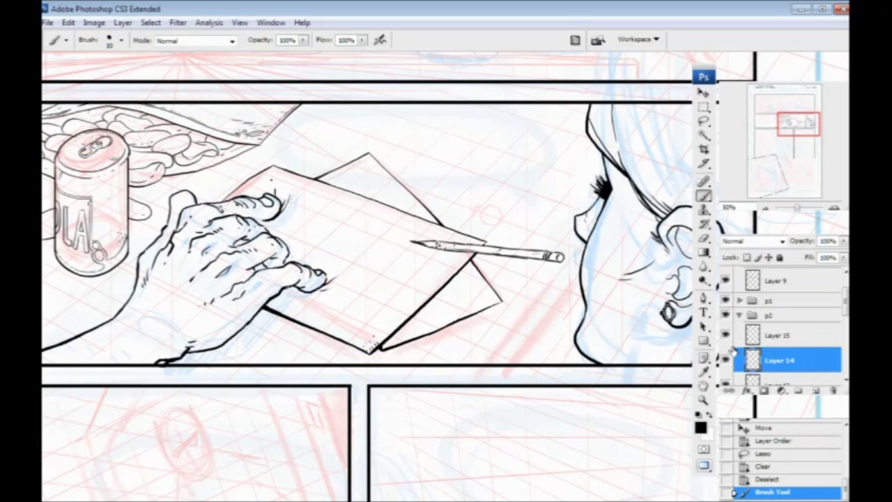
left_click(816, 391)
Ink a heavy black shadow line along the pencil's lower edge, from the tip towards the eraser end.
key("ctrl+plus")
key("ctrl+plus")
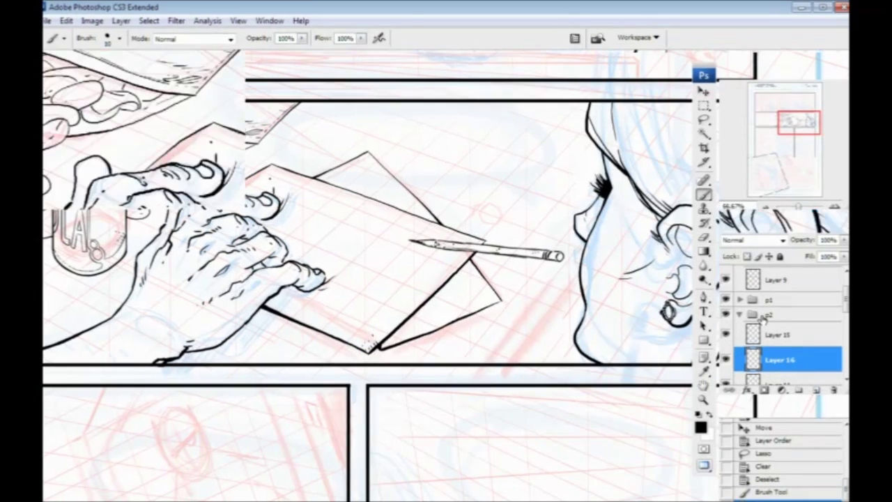
mouse_move(453, 300)
left_mouse_down()
mouse_move(182, 355)
mouse_move(265, 265)
left_mouse_up()
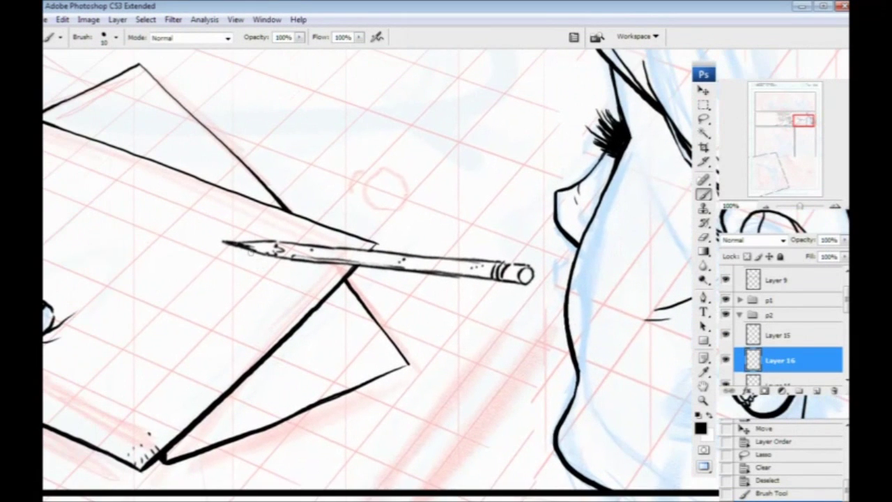
mouse_move(304, 301)
left_mouse_down()
mouse_move(323, 306)
mouse_move(325, 298)
left_mouse_up()
left_click_drag(249, 268, 213, 264)
left_click_drag(209, 264, 219, 266)
left_click_drag(214, 265, 270, 271)
mouse_move(241, 268)
left_mouse_down()
mouse_move(360, 279)
mouse_move(343, 279)
left_mouse_up()
left_click_drag(491, 331, 403, 322)
mouse_move(322, 276)
left_mouse_down()
mouse_move(421, 286)
mouse_move(387, 283)
left_mouse_up()
key("ctrl+z")
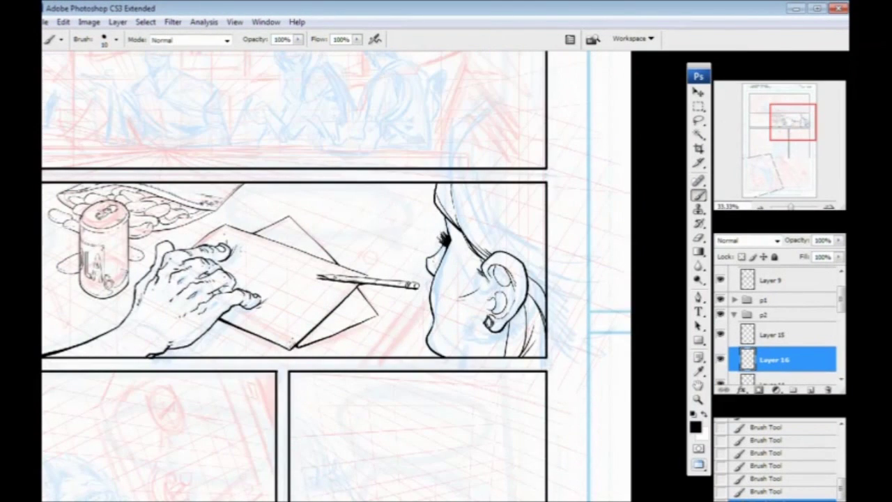
Undo the last two shadow strokes around the pencil and check the pencil against the rest of the panel.
left_click_drag(321, 256, 339, 243)
key("ctrl+plus")
key("ctrl+plus")
key("ctrl+plus")
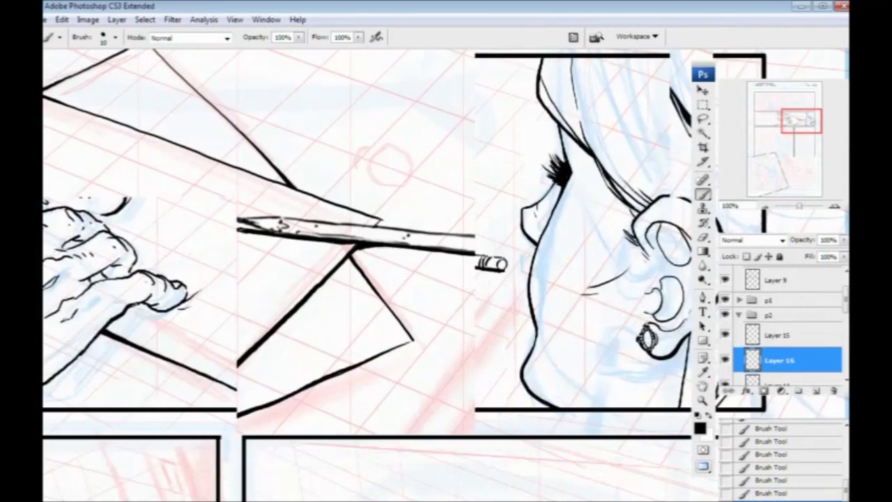
mouse_move(356, 277)
left_mouse_down()
mouse_move(311, 226)
mouse_move(305, 231)
left_mouse_up()
key("ctrl+alt+z")
key("ctrl+alt+z")
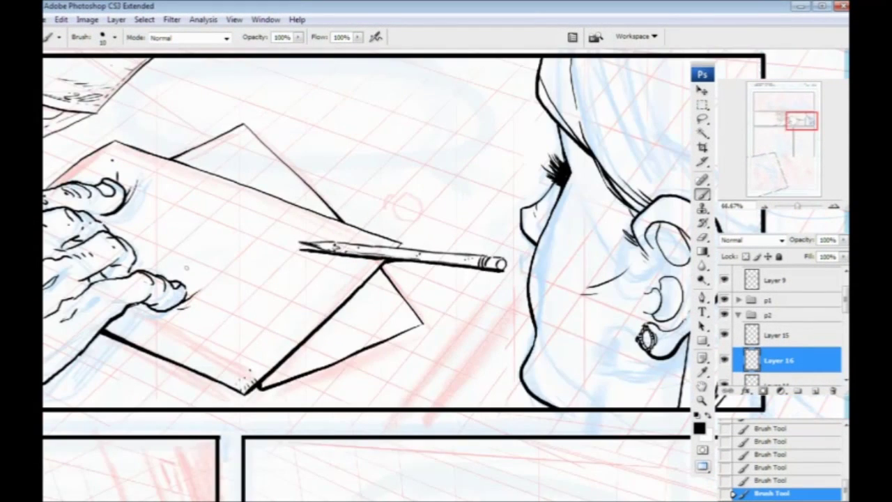
left_click_drag(187, 268, 254, 291)
key("ctrl+minus")
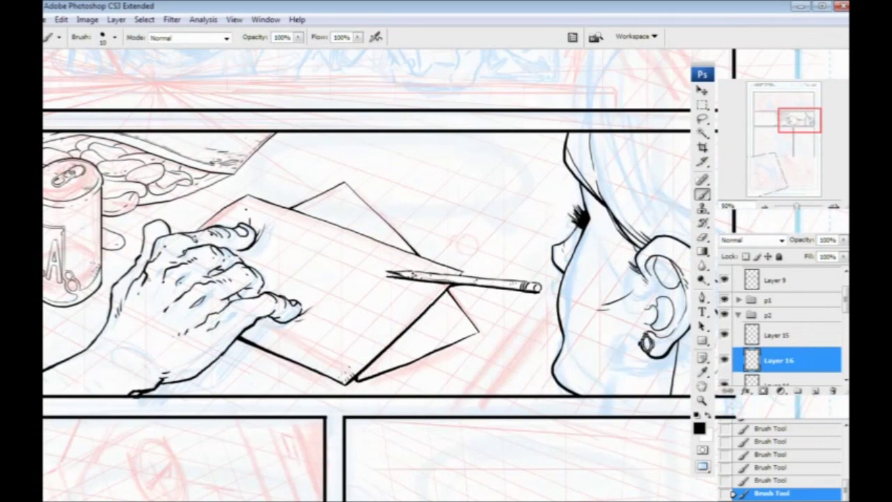
left_click_drag(407, 314, 357, 305)
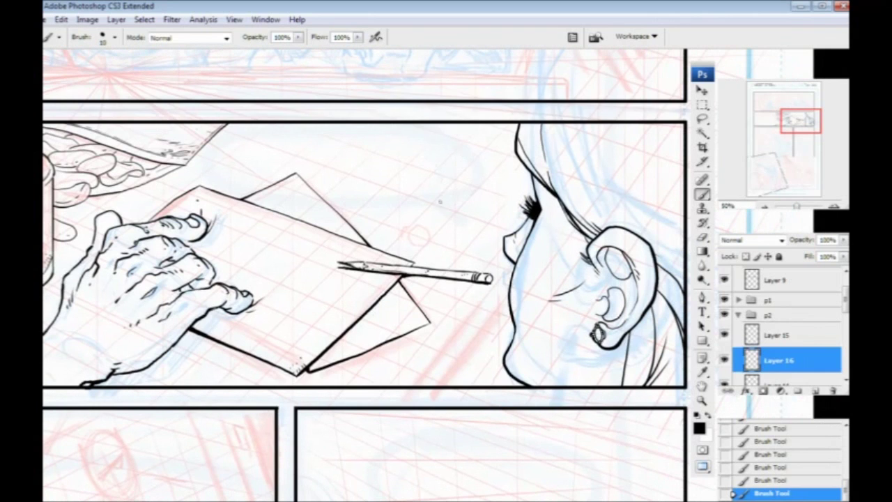
Try a few loose strokes in the empty space between the papers and the face, and undo them.
mouse_move(459, 155)
left_mouse_down()
mouse_move(450, 219)
mouse_move(492, 262)
left_mouse_up()
key("ctrl+z")
mouse_move(528, 214)
left_mouse_down()
mouse_move(422, 229)
mouse_move(477, 255)
left_mouse_up()
key("ctrl+z")
left_click_drag(471, 230, 439, 260)
key("ctrl+alt+z")
key("ctrl+alt+z")
mouse_move(216, 342)
left_mouse_down()
mouse_move(269, 314)
mouse_move(252, 317)
left_mouse_up()
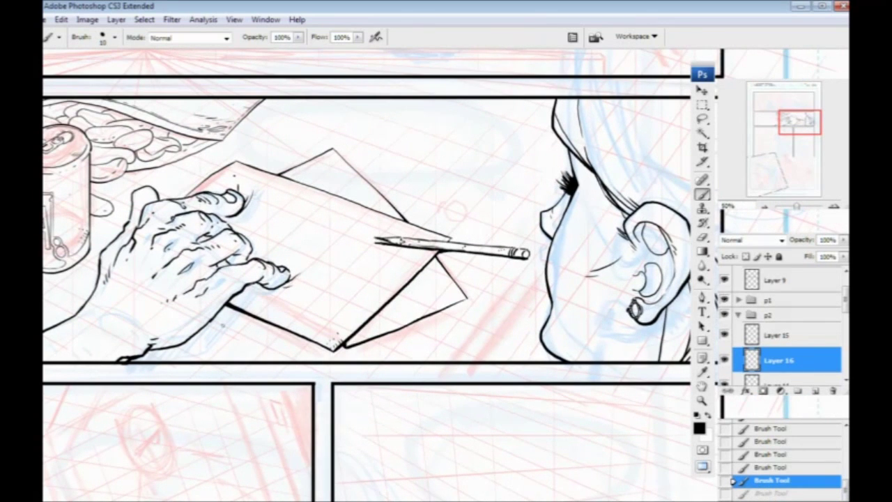
key("ctrl+minus")
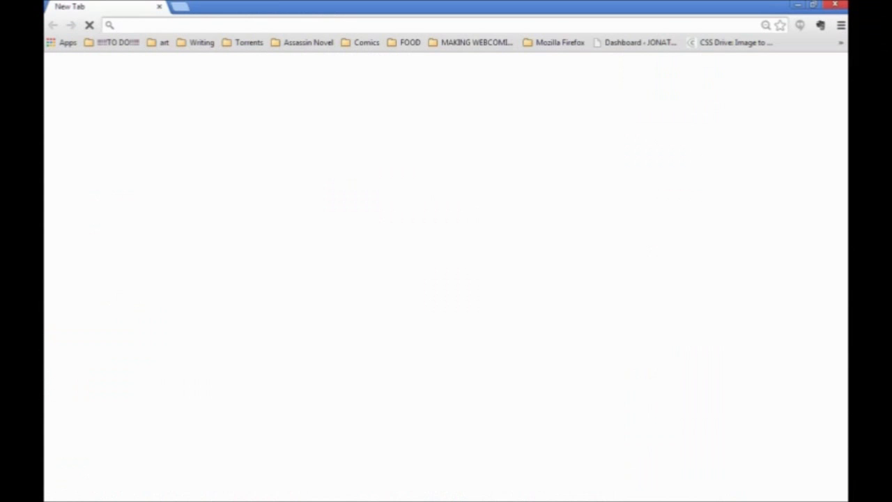
In Chrome, open the copied Facebook photo link and examine the Batman head drawing and its poster's profile.
right_click(196, 29)
left_click(234, 105)
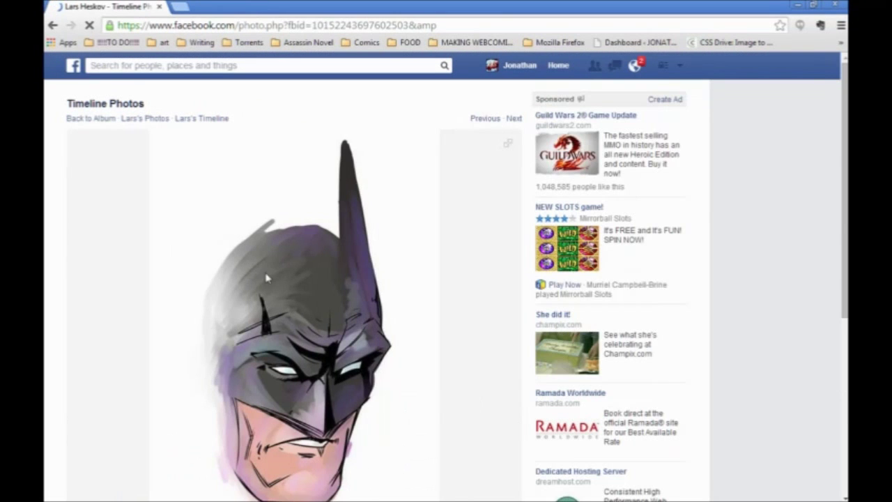
scroll(487, 272, "down", 3)
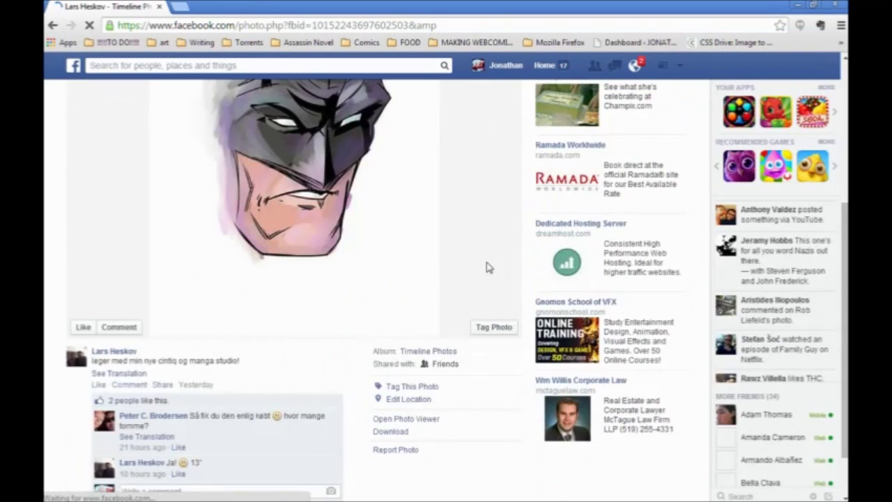
scroll(486, 264, "up", 2)
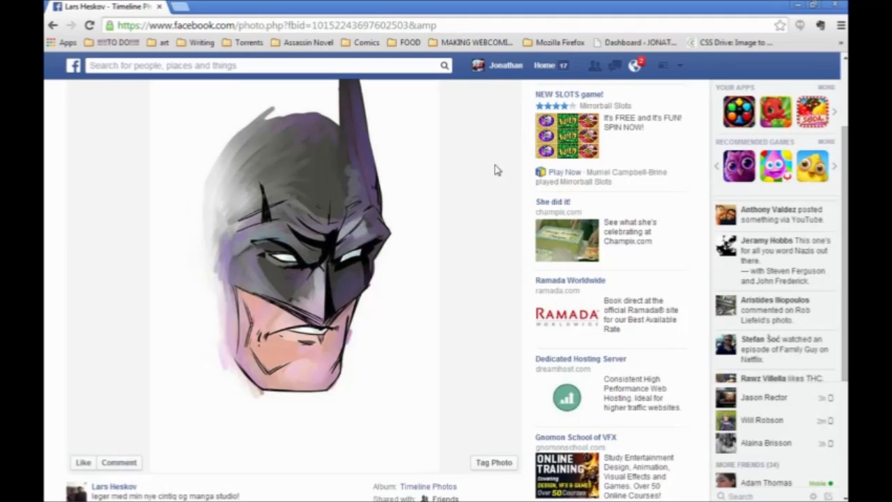
scroll(286, 292, "down", 1)
scroll(287, 292, "down", 1)
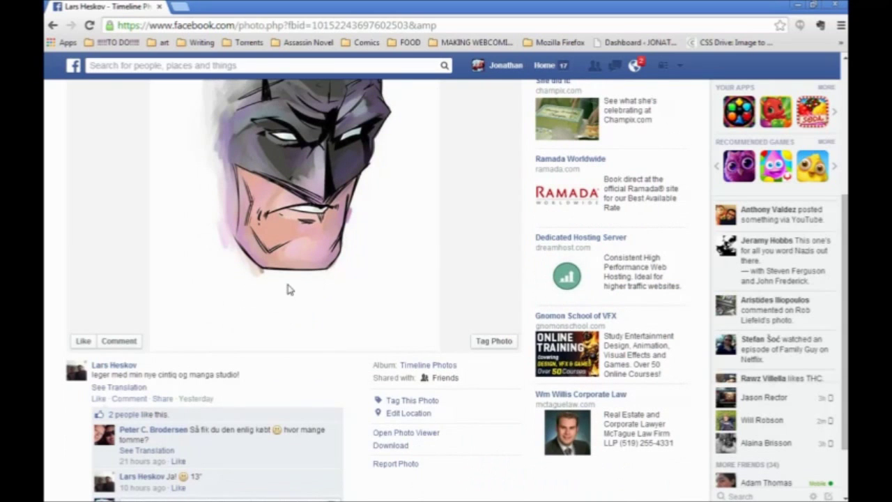
scroll(288, 285, "up", 3)
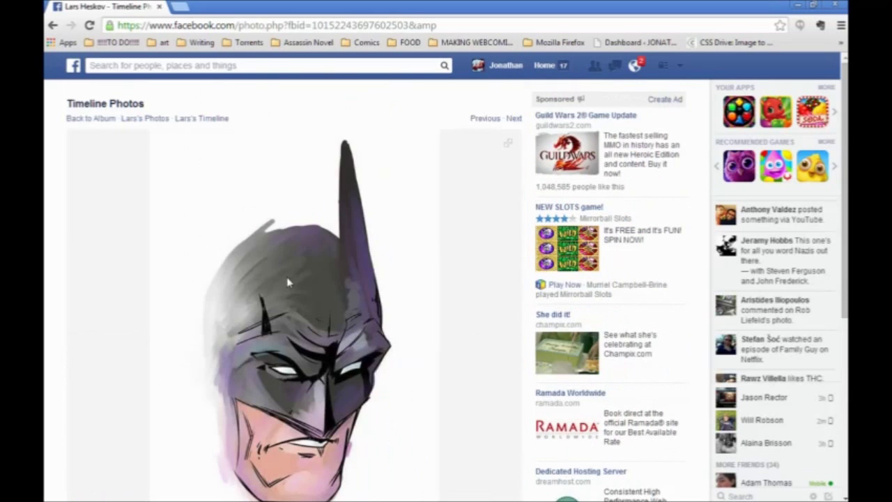
scroll(282, 258, "down", 4)
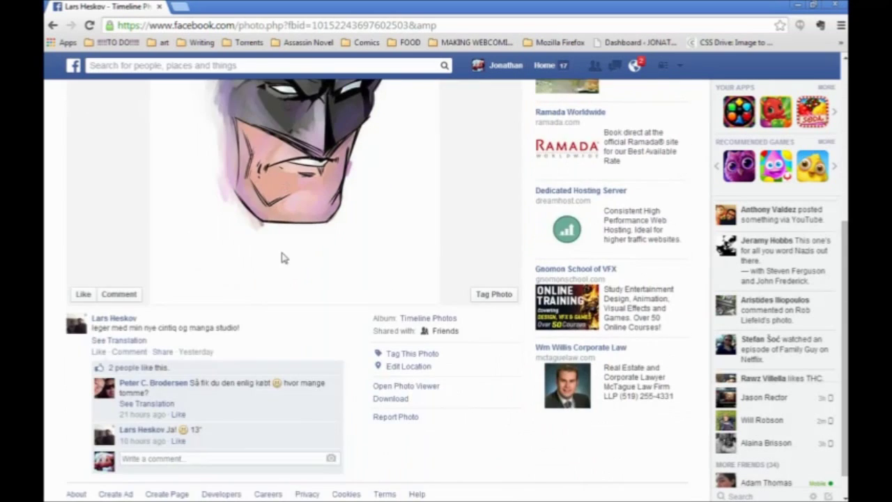
left_click(115, 319)
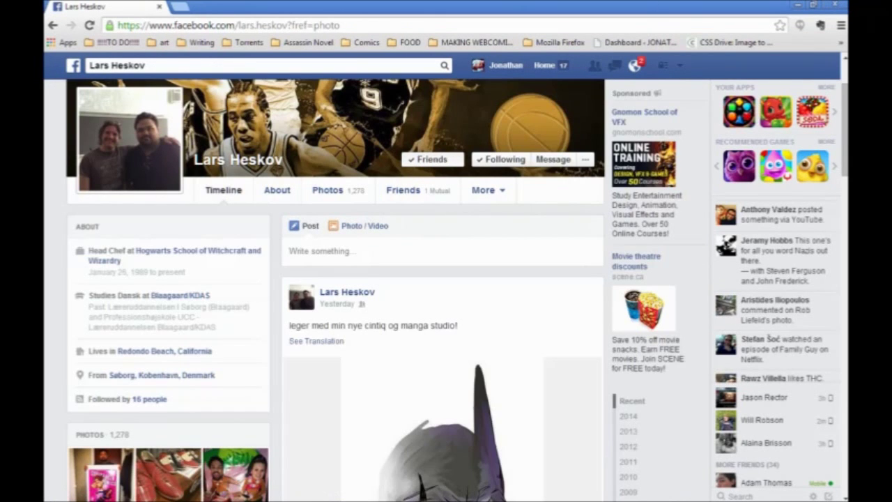
left_click(833, 5)
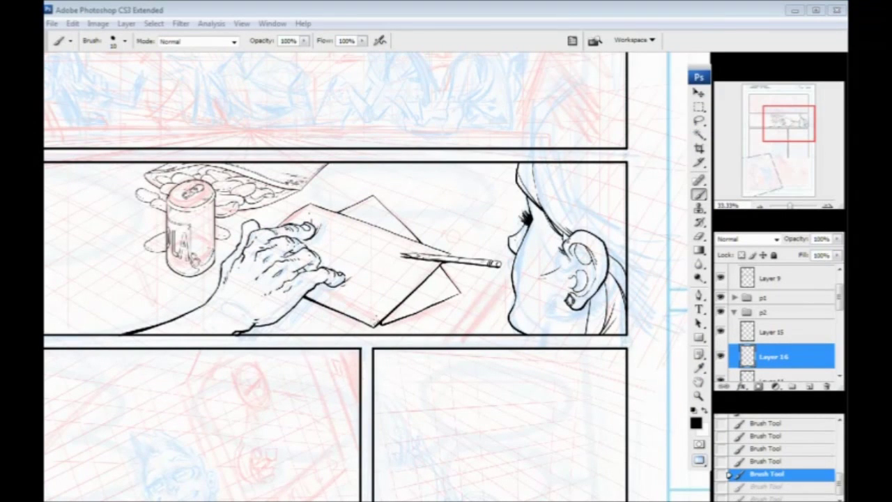
Back in Photoshop, collapse the p2 group and select Layer 3 in the p3 group.
left_click_drag(143, 352, 241, 211)
left_click_drag(269, 396, 281, 295)
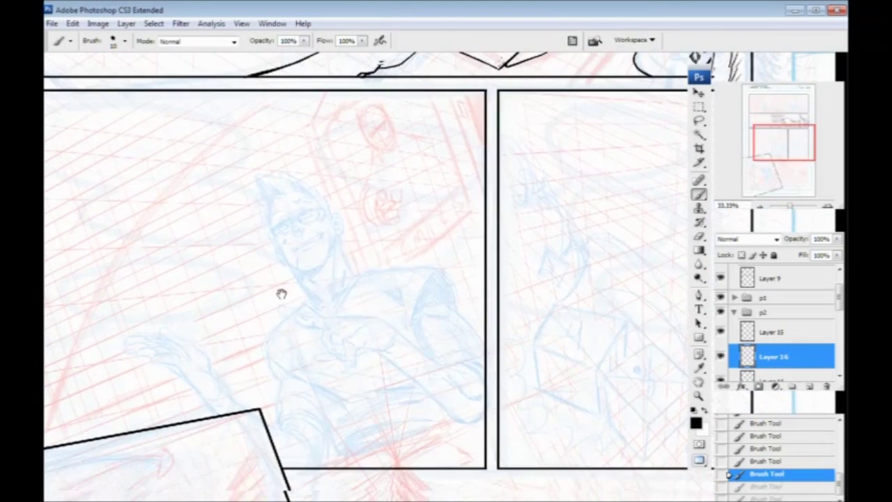
left_click(734, 314)
left_click(748, 347)
Ink the hinge and upper rim of the man's glasses on the visible-ear side, continuing across the bridge.
left_click_drag(211, 261, 475, 309)
key("ctrl+plus")
key("ctrl+plus")
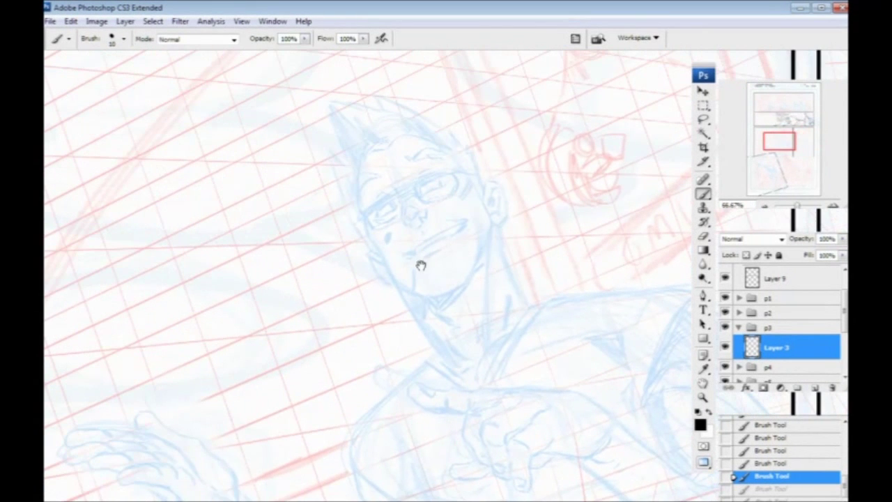
key("ctrl+plus")
left_click_drag(352, 156, 421, 178)
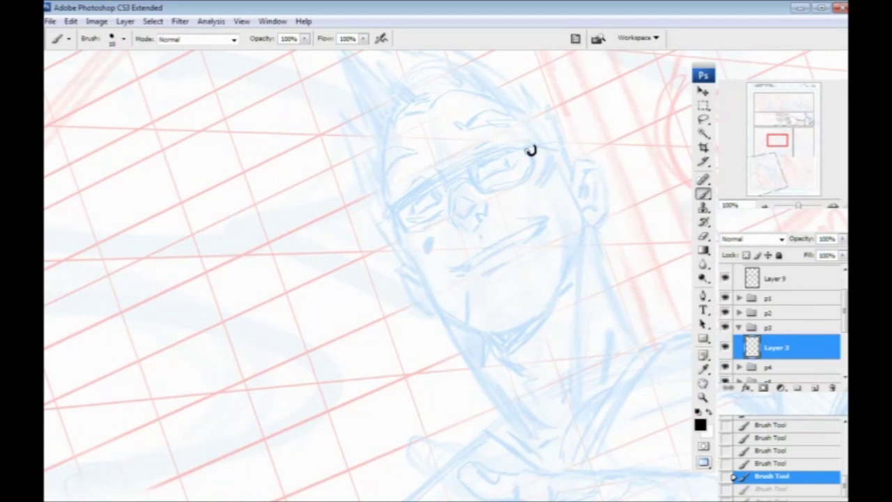
left_click_drag(531, 150, 532, 146)
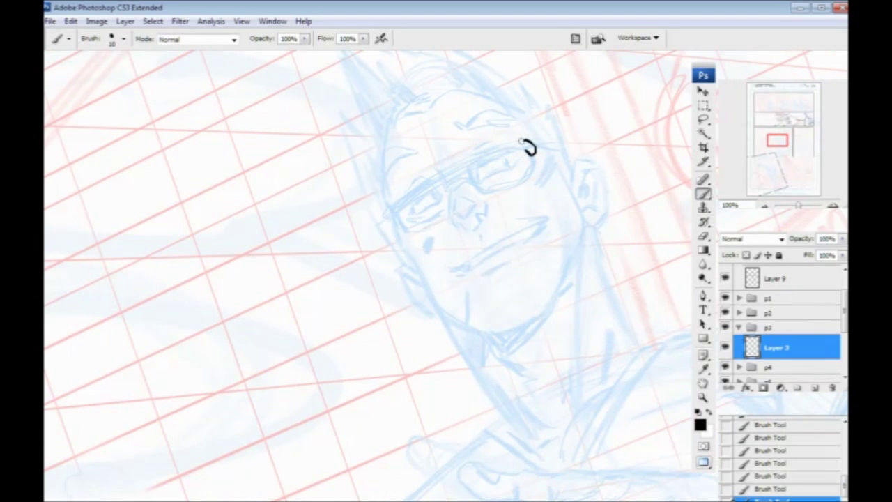
mouse_move(515, 143)
left_mouse_down()
mouse_move(467, 160)
mouse_move(523, 130)
mouse_move(497, 141)
left_mouse_up()
mouse_move(448, 152)
left_mouse_down()
mouse_move(426, 161)
mouse_move(442, 173)
mouse_move(415, 196)
mouse_move(380, 207)
mouse_move(361, 196)
left_mouse_up()
key("ctrl+z")
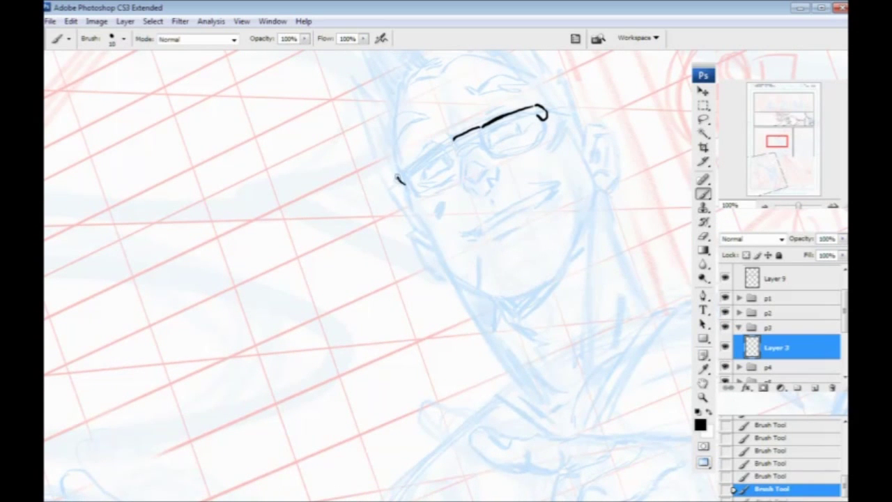
Ink the upper rim of the far lens from the bridge to its outer corner, redoing the stroke until it is smooth.
left_click_drag(402, 171, 453, 139)
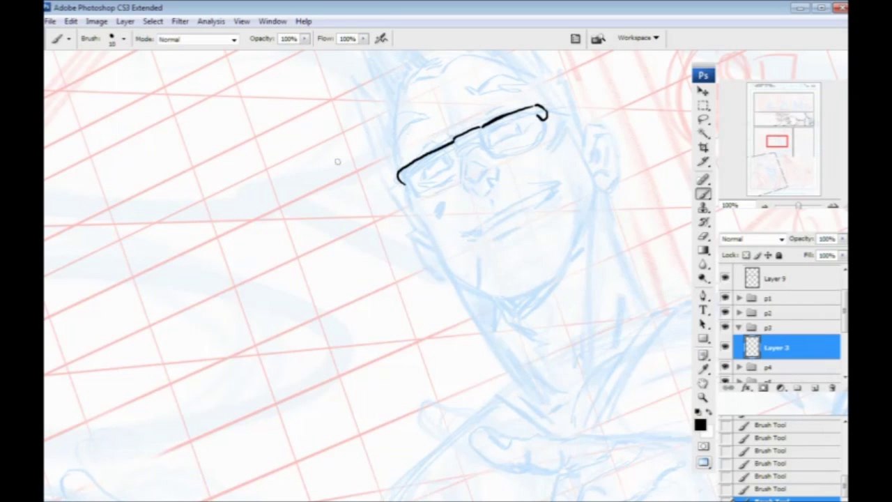
key("ctrl+z")
left_click_drag(451, 141, 403, 166)
key("ctrl+z")
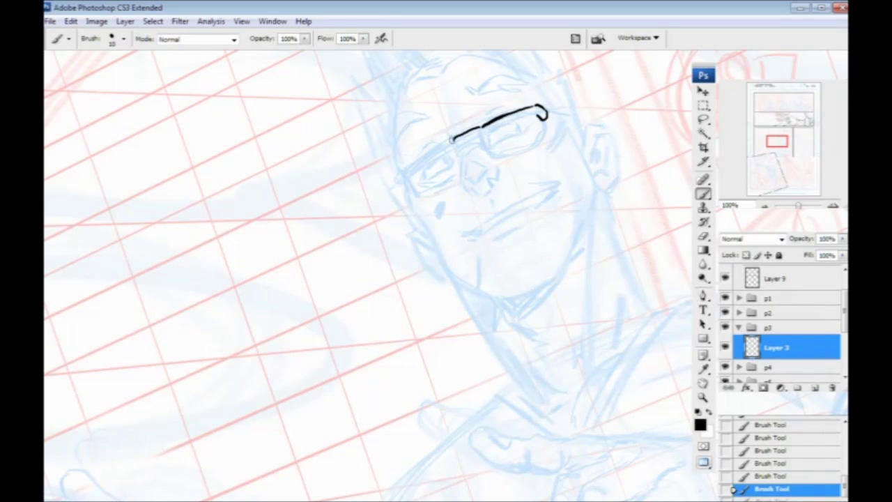
mouse_move(443, 144)
left_mouse_down()
mouse_move(407, 168)
mouse_move(408, 179)
left_mouse_up()
Ink the lower rims of both lenses, the underside of the bridge and the far hinge of the glasses.
left_click_drag(417, 99, 394, 88)
mouse_move(516, 105)
left_mouse_down()
mouse_move(515, 135)
mouse_move(490, 145)
mouse_move(437, 140)
left_mouse_up()
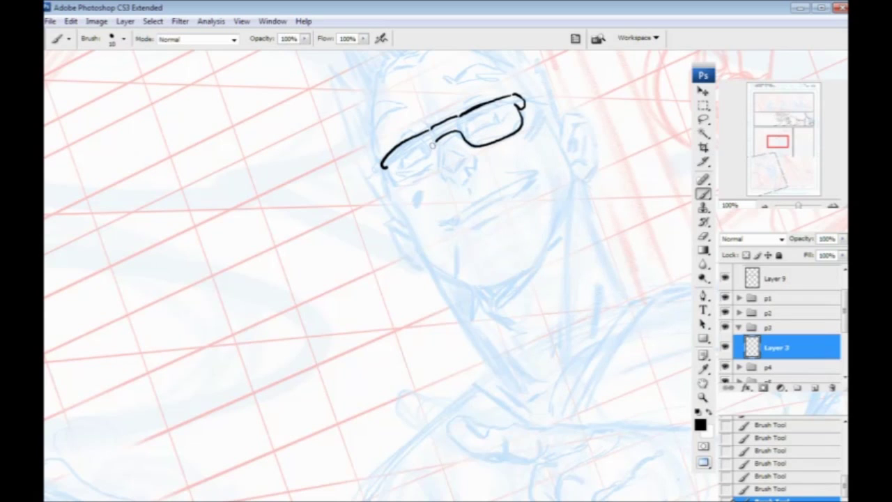
left_click_drag(397, 180, 435, 169)
mouse_move(385, 262)
left_mouse_down()
mouse_move(309, 158)
mouse_move(305, 323)
mouse_move(337, 244)
mouse_move(368, 254)
left_mouse_up()
Try inking the temple arm of the glasses from the near hinge towards the ear, and undo the strokes.
left_click_drag(508, 184, 546, 195)
key("ctrl+z")
mouse_move(504, 169)
left_mouse_down()
mouse_move(547, 184)
mouse_move(546, 196)
left_mouse_up()
key("ctrl+alt+z")
key("ctrl+alt+z")
key("ctrl+alt+z")
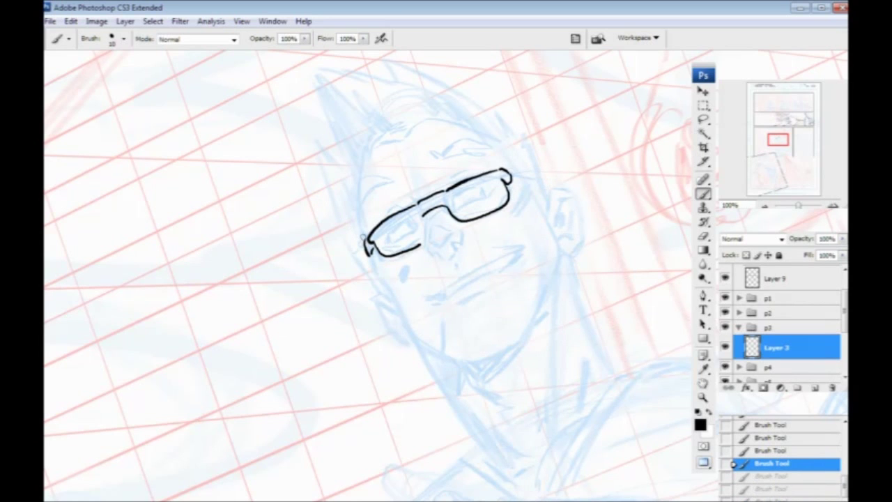
Ink the jagged hair spikes down the far side of the man's head.
mouse_move(373, 251)
left_mouse_down()
mouse_move(399, 248)
mouse_move(403, 237)
mouse_move(404, 258)
left_mouse_up()
left_click_drag(368, 197, 380, 221)
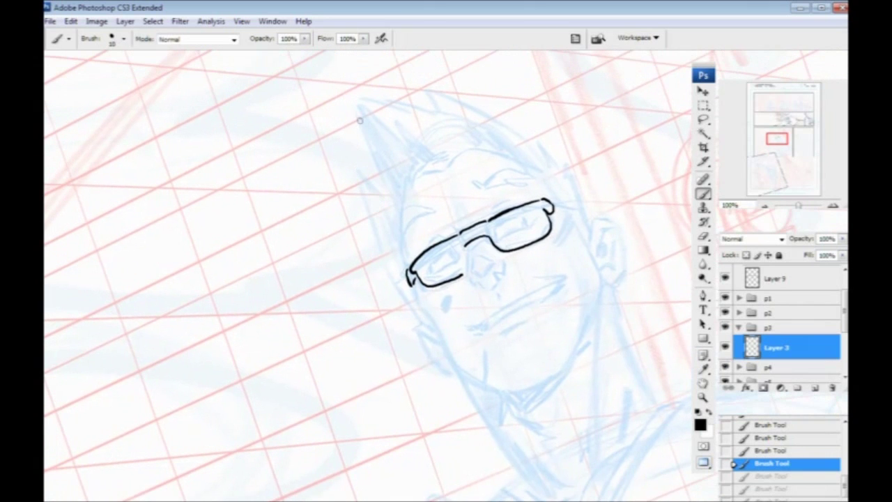
left_click_drag(358, 112, 394, 188)
mouse_move(370, 159)
left_mouse_down()
mouse_move(387, 189)
mouse_move(357, 162)
mouse_move(374, 216)
left_mouse_up()
left_click_drag(379, 235, 364, 189)
Ink the far contour of the man's head from the sideburn past the ear and jaw down the neck.
left_click_drag(351, 157, 409, 274)
mouse_move(409, 275)
left_mouse_down()
mouse_move(374, 222)
mouse_move(392, 266)
mouse_move(411, 275)
left_mouse_up()
mouse_move(420, 321)
left_mouse_down()
mouse_move(350, 162)
mouse_move(428, 271)
left_mouse_up()
mouse_move(360, 291)
left_mouse_down()
mouse_move(377, 346)
mouse_move(345, 400)
left_mouse_up()
left_click_drag(309, 344, 315, 386)
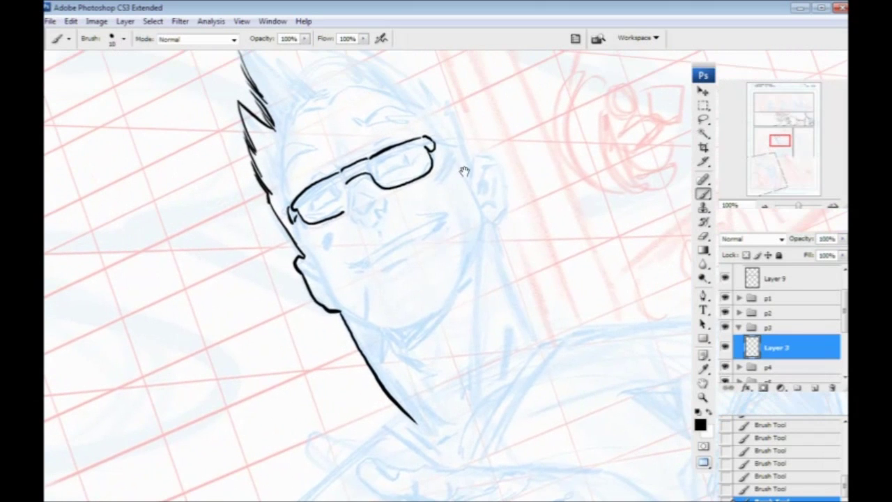
Ink the near side of the man's face, the outer ear and the neck line below it.
mouse_move(471, 176)
left_mouse_down()
mouse_move(473, 159)
mouse_move(492, 158)
mouse_move(506, 187)
mouse_move(507, 216)
mouse_move(488, 223)
left_mouse_up()
left_click_drag(462, 312, 399, 242)
left_click_drag(429, 147, 477, 269)
left_click_drag(244, 273, 318, 424)
Ink the pointed hair tufts along the top of the man's head, from above the ear to the front peak.
left_click_drag(481, 244, 455, 165)
mouse_move(461, 196)
left_mouse_down()
mouse_move(447, 158)
mouse_move(422, 145)
left_mouse_up()
left_click_drag(444, 179, 412, 140)
left_click_drag(432, 173, 294, 101)
left_click_drag(391, 142, 295, 96)
left_click_drag(365, 134, 286, 97)
left_click_drag(218, 152, 239, 176)
mouse_move(316, 128)
left_mouse_down()
mouse_move(368, 166)
mouse_move(281, 133)
left_mouse_up()
left_click(733, 489)
mouse_move(327, 153)
left_mouse_down()
mouse_move(242, 124)
mouse_move(289, 157)
left_mouse_up()
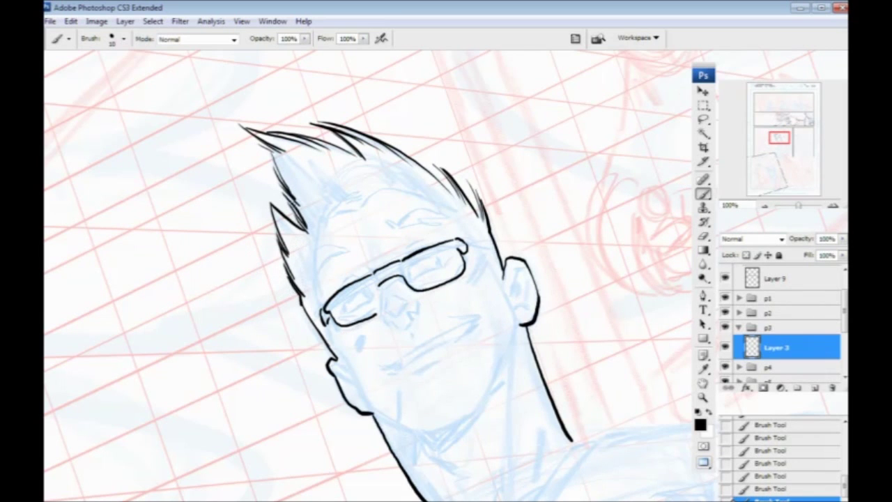
Ink the thumb and the upper edge of the man's hand in front of his chest.
left_click_drag(296, 267, 240, 112)
left_click_drag(390, 271, 307, 143)
mouse_move(263, 358)
left_mouse_down()
mouse_move(271, 275)
mouse_move(290, 285)
left_mouse_up()
mouse_move(337, 214)
left_mouse_down()
mouse_move(291, 200)
mouse_move(293, 236)
mouse_move(362, 247)
left_mouse_up()
mouse_move(338, 212)
left_mouse_down()
mouse_move(523, 211)
mouse_move(548, 230)
mouse_move(423, 152)
mouse_move(476, 195)
left_mouse_up()
Ink the upper and lower contours of the forearm from the wrist towards the elbow.
left_click_drag(545, 320, 434, 256)
mouse_move(363, 130)
left_mouse_down()
mouse_move(448, 195)
mouse_move(542, 233)
left_mouse_up()
mouse_move(293, 178)
left_mouse_down()
mouse_move(304, 170)
mouse_move(474, 304)
mouse_move(526, 369)
mouse_move(568, 386)
mouse_move(626, 354)
left_mouse_up()
mouse_move(270, 257)
left_mouse_down()
mouse_move(409, 330)
mouse_move(428, 298)
left_mouse_up()
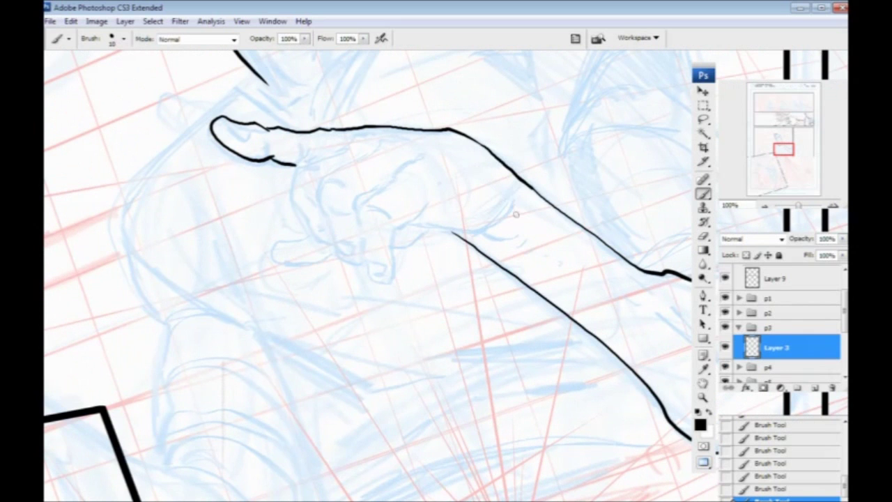
Ink the heel of the hand at the wrist, with short crease marks beside it.
left_click_drag(518, 214, 496, 229)
left_click_drag(387, 225, 500, 222)
mouse_move(621, 202)
left_mouse_down()
mouse_move(562, 230)
mouse_move(523, 225)
left_mouse_up()
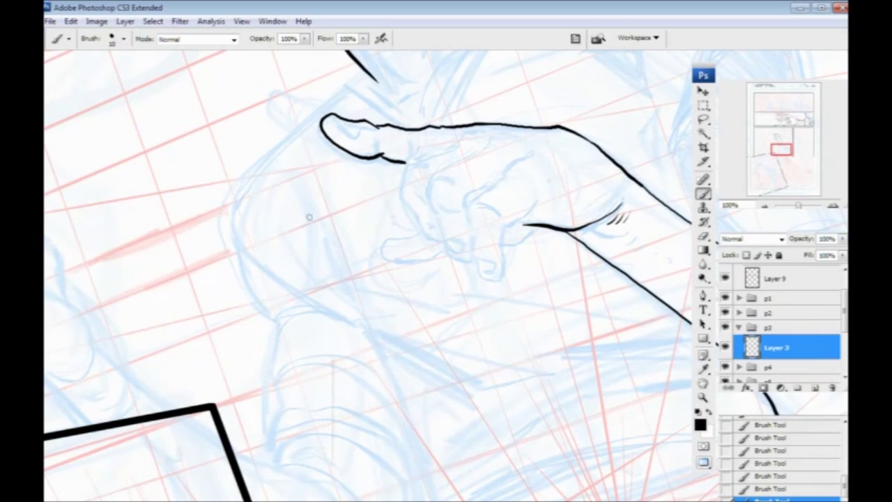
Redo the lower edge of the palm and ink the foremost curled finger with the small fold behind it.
key("ctrl+z")
mouse_move(620, 207)
left_mouse_down()
mouse_move(579, 230)
mouse_move(514, 222)
left_mouse_up()
left_click_drag(393, 239, 418, 198)
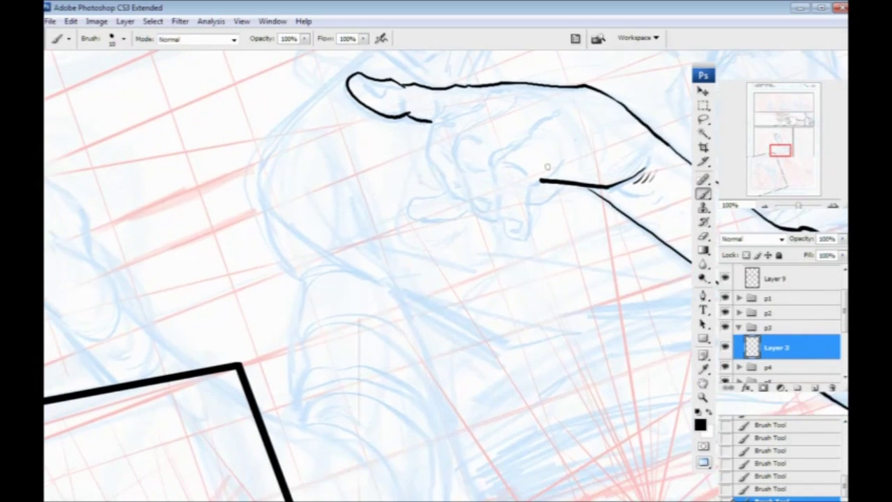
left_click_drag(558, 165, 530, 189)
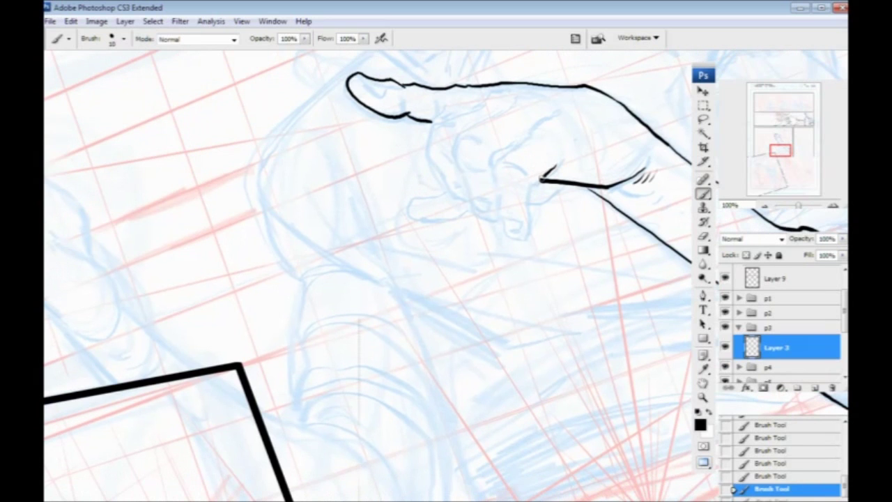
mouse_move(507, 153)
left_mouse_down()
mouse_move(491, 180)
mouse_move(502, 230)
mouse_move(522, 239)
mouse_move(531, 186)
mouse_move(544, 205)
mouse_move(529, 205)
left_mouse_up()
left_click_drag(371, 226, 305, 249)
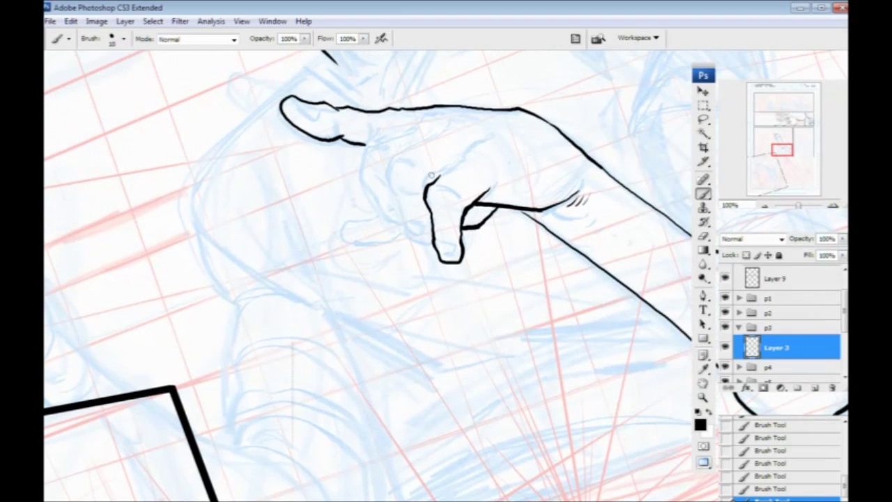
Ink the remaining curled fingers of the man's hand and the fingertip extending out beneath them.
mouse_move(398, 155)
left_mouse_down()
mouse_move(384, 178)
mouse_move(413, 240)
mouse_move(432, 244)
left_mouse_up()
mouse_move(417, 128)
left_mouse_down()
mouse_move(377, 145)
mouse_move(362, 172)
mouse_move(395, 222)
left_mouse_up()
mouse_move(303, 215)
left_mouse_down()
mouse_move(291, 228)
mouse_move(284, 212)
left_mouse_up()
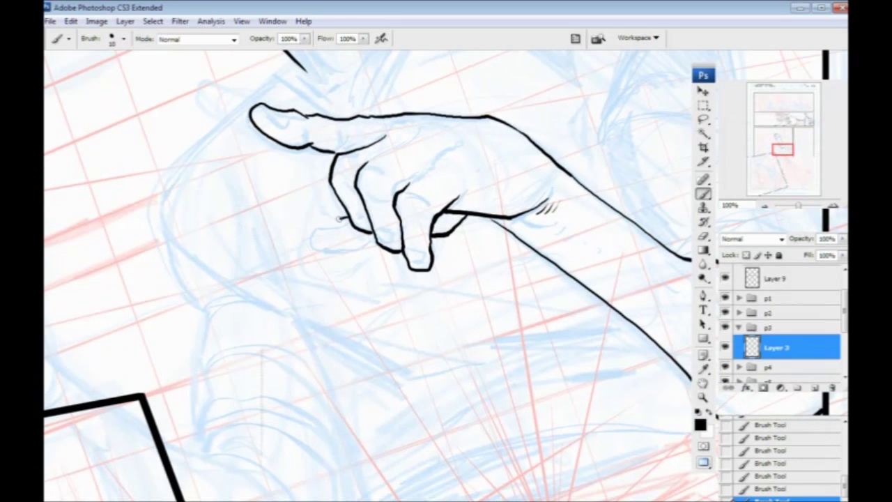
mouse_move(333, 224)
left_mouse_down()
mouse_move(312, 227)
mouse_move(311, 245)
mouse_move(388, 250)
left_mouse_up()
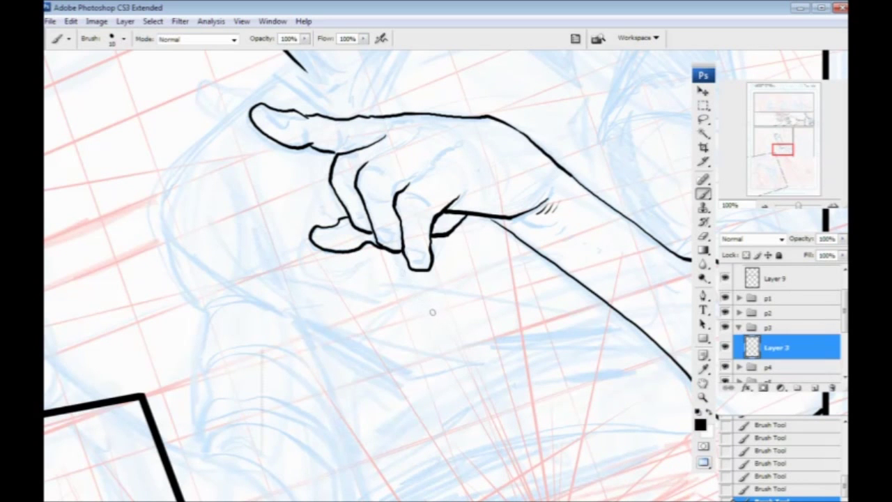
left_click_drag(352, 221, 326, 277)
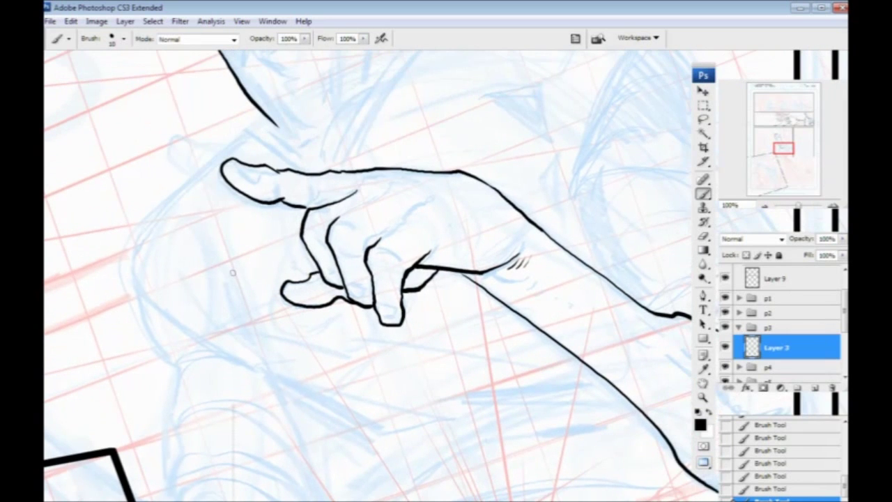
key("ctrl+plus")
key("ctrl+plus")
key("ctrl+plus")
left_click_drag(232, 273, 391, 271)
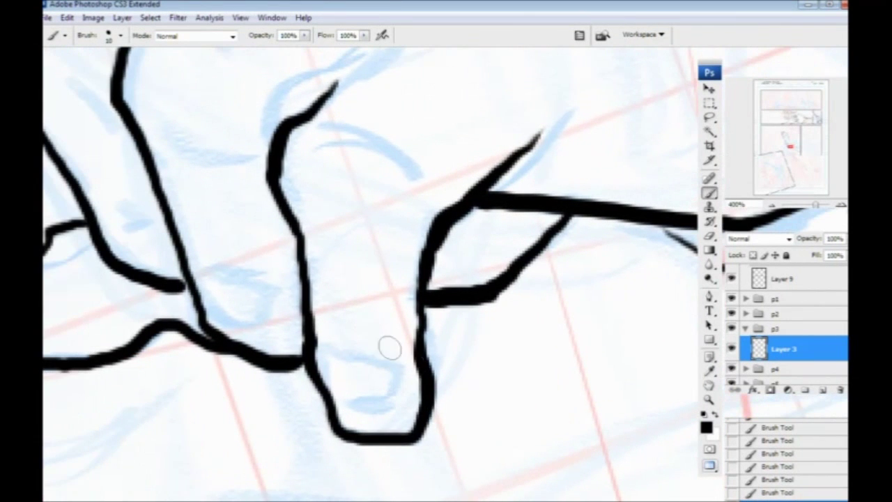
mouse_move(427, 155)
left_mouse_down()
mouse_move(379, 249)
mouse_move(359, 408)
mouse_move(239, 258)
mouse_move(229, 164)
left_mouse_up()
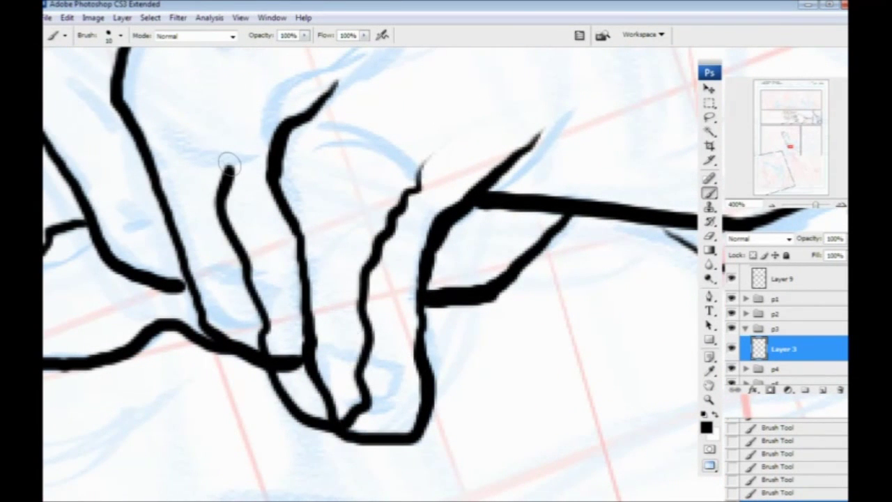
key("ctrl+z")
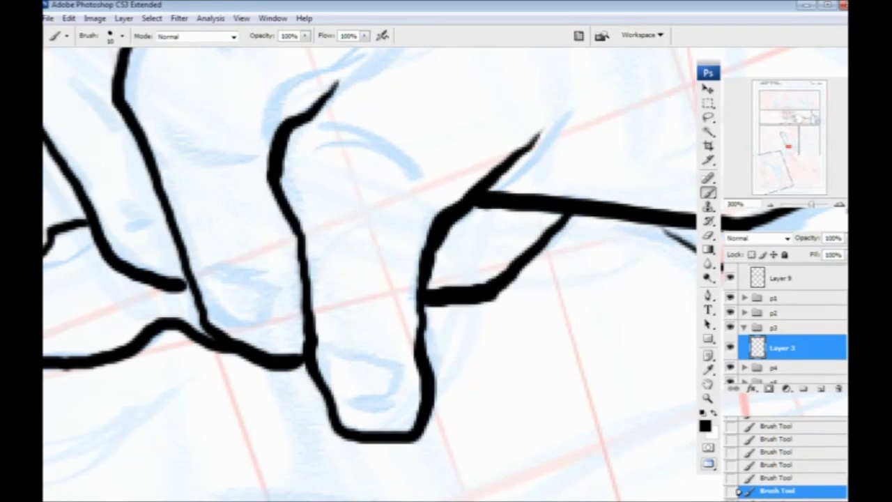
key("ctrl+minus")
key("ctrl+minus")
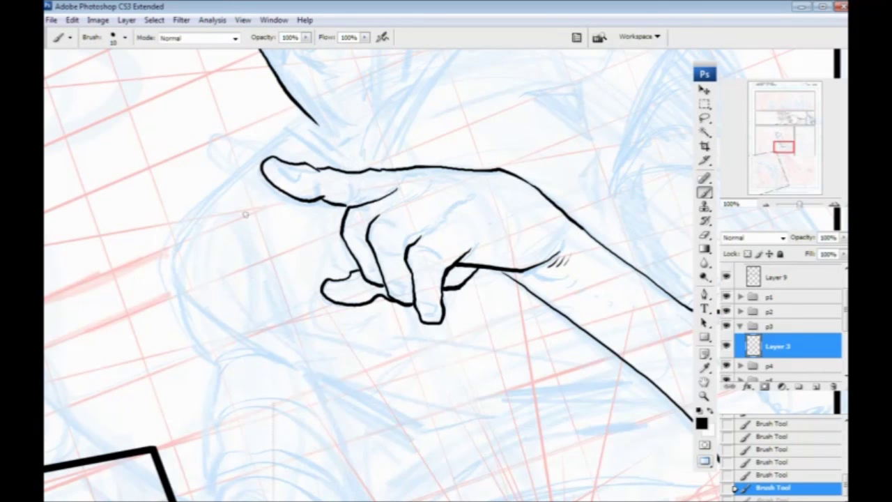
Ink the man's shoulder line from the base of the neck beside the ear out to the upper arm.
left_click_drag(340, 194, 306, 354)
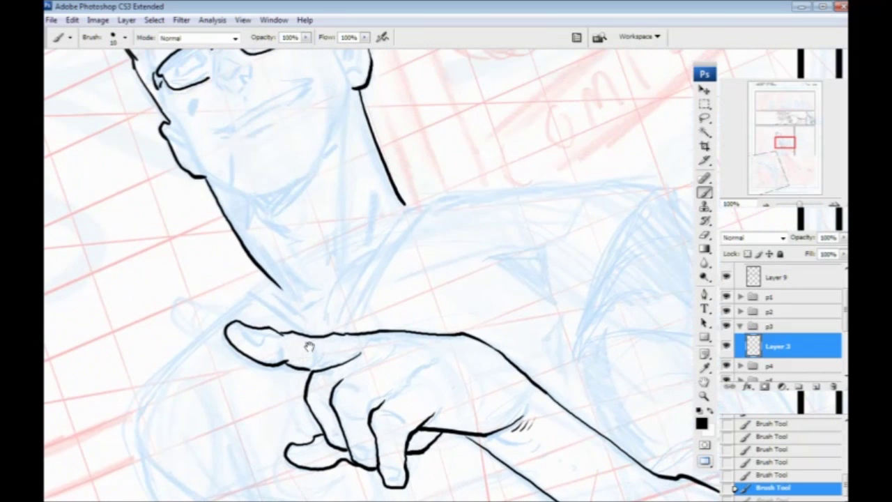
left_click_drag(287, 283, 266, 133)
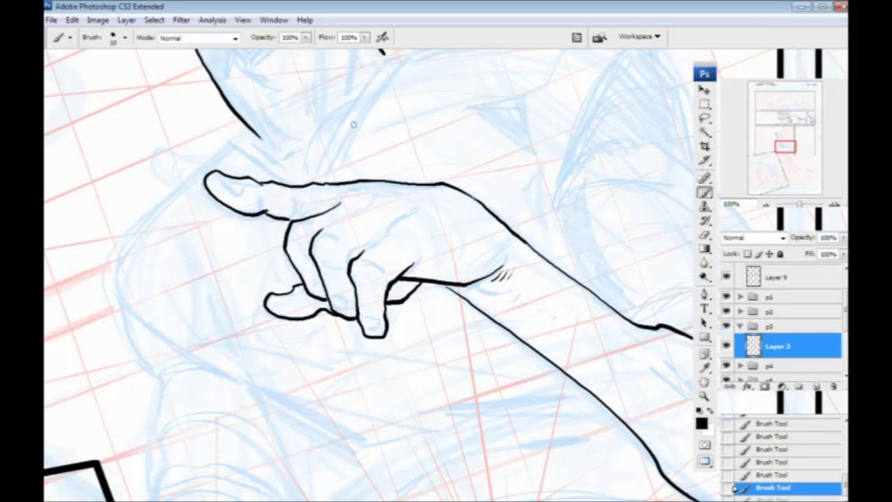
left_click_drag(302, 303, 209, 458)
mouse_move(264, 201)
left_mouse_down()
mouse_move(225, 183)
mouse_move(499, 171)
mouse_move(530, 194)
mouse_move(572, 305)
mouse_move(450, 131)
mouse_move(524, 241)
left_mouse_up()
key("ctrl+z")
left_click_drag(451, 130, 524, 241)
Ink the opposite shoulder and continue the outline down the side of the body to the overlapping panel's border.
left_click_drag(170, 336, 412, 349)
left_click_drag(198, 358, 382, 353)
mouse_move(416, 83)
left_mouse_down()
mouse_move(300, 200)
mouse_move(287, 231)
mouse_move(303, 300)
mouse_move(336, 342)
left_mouse_up()
left_click_drag(306, 297, 320, 134)
mouse_move(341, 163)
left_mouse_down()
mouse_move(336, 295)
mouse_move(333, 305)
mouse_move(299, 300)
left_mouse_up()
left_click_drag(215, 289, 411, 393)
left_click_drag(241, 315, 289, 321)
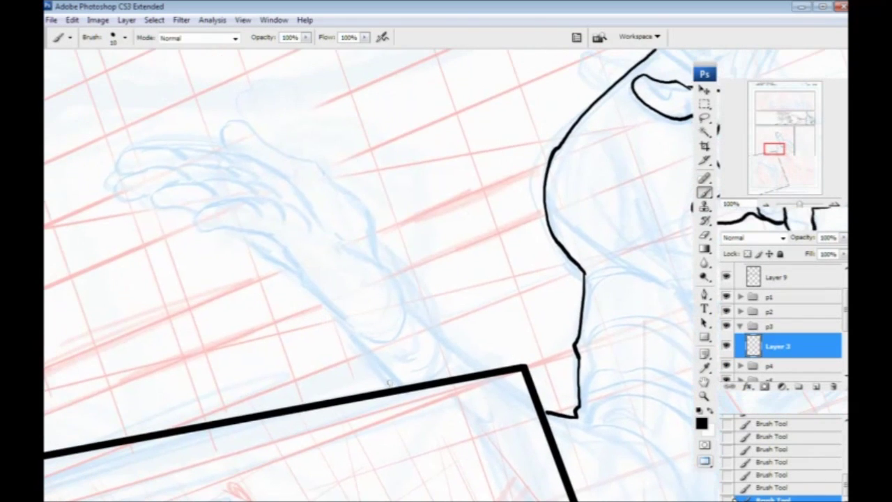
Ink the raised open hand with its fingers and thumb, and both forearm contours down to the panel border.
mouse_move(389, 376)
left_mouse_down()
mouse_move(279, 245)
mouse_move(261, 249)
mouse_move(243, 236)
left_mouse_up()
mouse_move(272, 238)
left_mouse_down()
mouse_move(205, 265)
mouse_move(310, 276)
mouse_move(261, 277)
mouse_move(250, 272)
mouse_move(254, 260)
mouse_move(266, 255)
mouse_move(279, 296)
mouse_move(260, 283)
mouse_move(234, 290)
mouse_move(223, 279)
mouse_move(230, 269)
mouse_move(265, 259)
mouse_move(229, 261)
mouse_move(225, 250)
mouse_move(254, 237)
mouse_move(342, 243)
left_mouse_up()
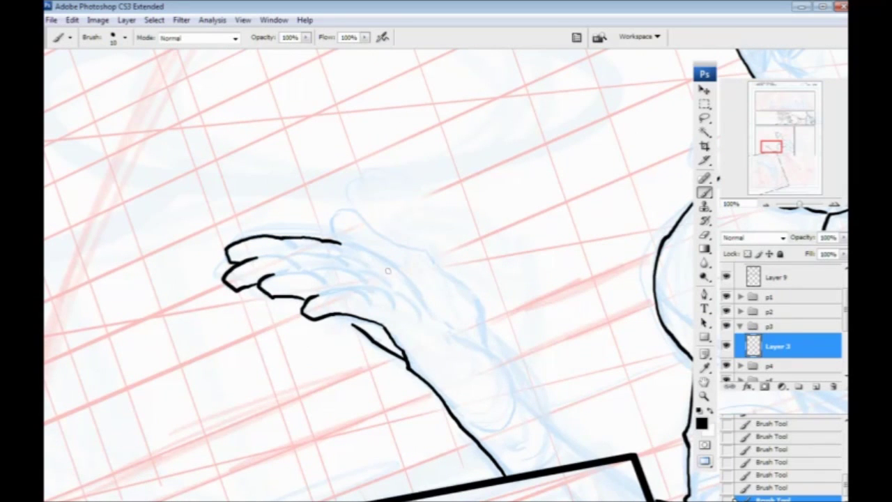
mouse_move(484, 341)
left_mouse_down()
mouse_move(481, 307)
mouse_move(427, 253)
mouse_move(387, 241)
mouse_move(353, 208)
mouse_move(331, 222)
left_mouse_up()
left_click_drag(388, 296, 269, 210)
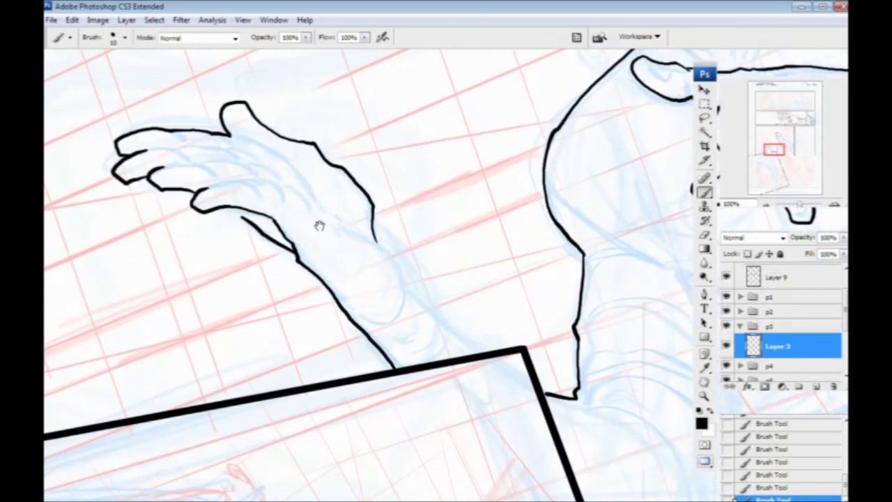
mouse_move(375, 240)
left_mouse_down()
mouse_move(415, 278)
mouse_move(422, 308)
mouse_move(491, 354)
left_mouse_up()
Ink the temple arm of the glasses from the frame's hinge to the ear, with its upper and lower edges.
left_click_drag(438, 341, 175, 191)
mouse_move(382, 271)
left_mouse_down()
mouse_move(215, 349)
mouse_move(225, 318)
left_mouse_up()
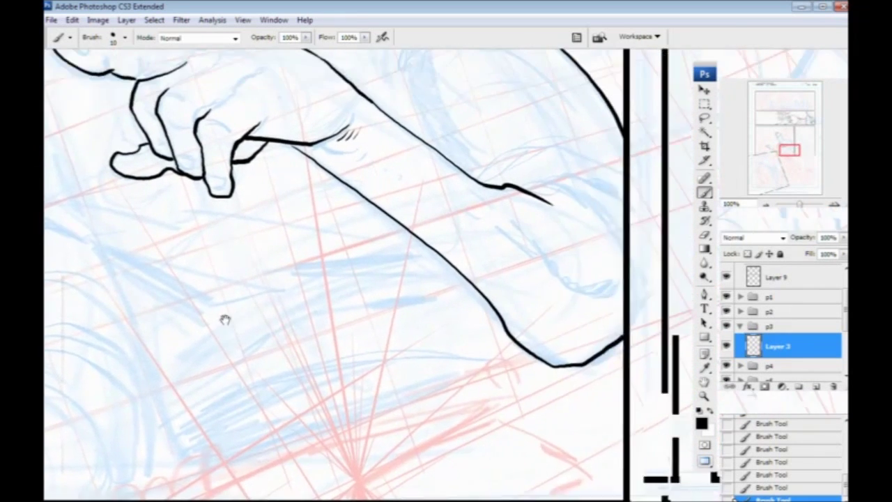
left_click_drag(345, 239, 351, 424)
left_click_drag(241, 364, 351, 407)
left_click_drag(209, 271, 391, 396)
left_click_drag(281, 170, 323, 230)
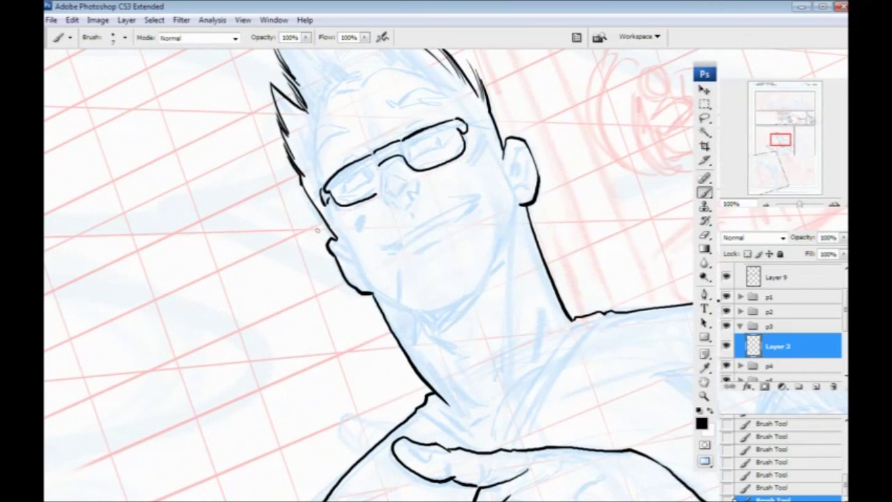
left_click_drag(323, 228, 295, 258)
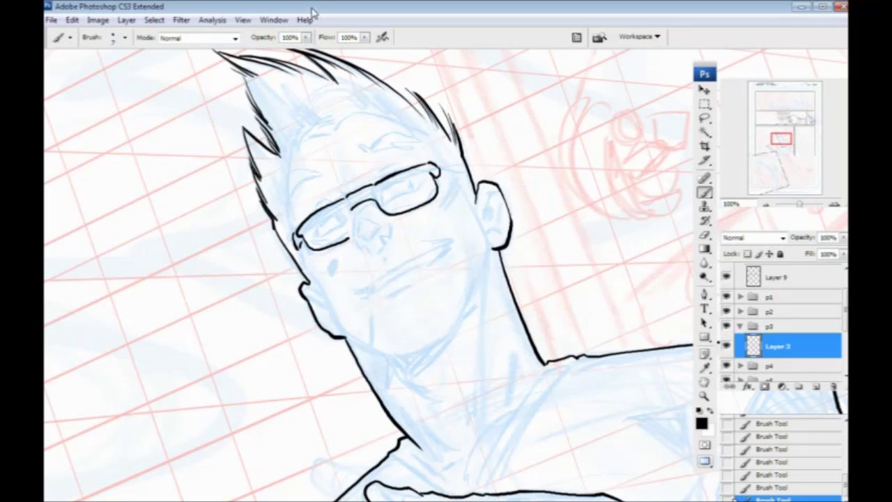
left_click_drag(308, 270, 282, 226)
key("ctrl+plus")
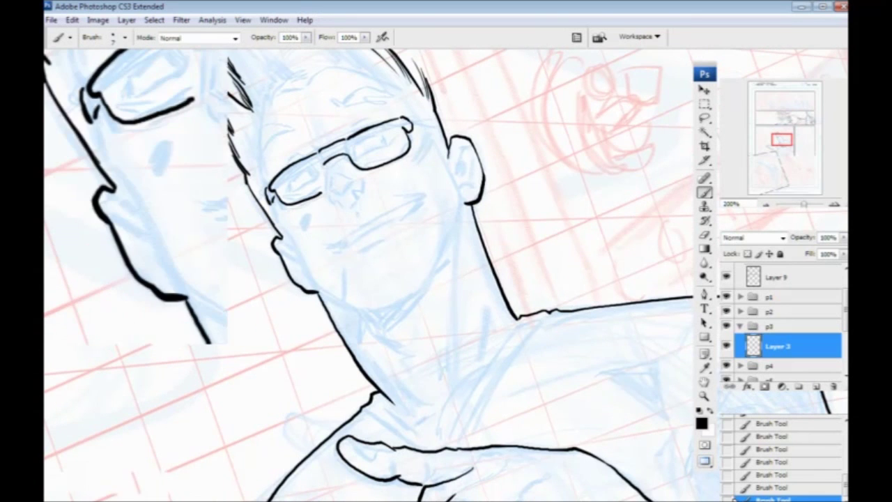
scroll(184, 139, "up", 5)
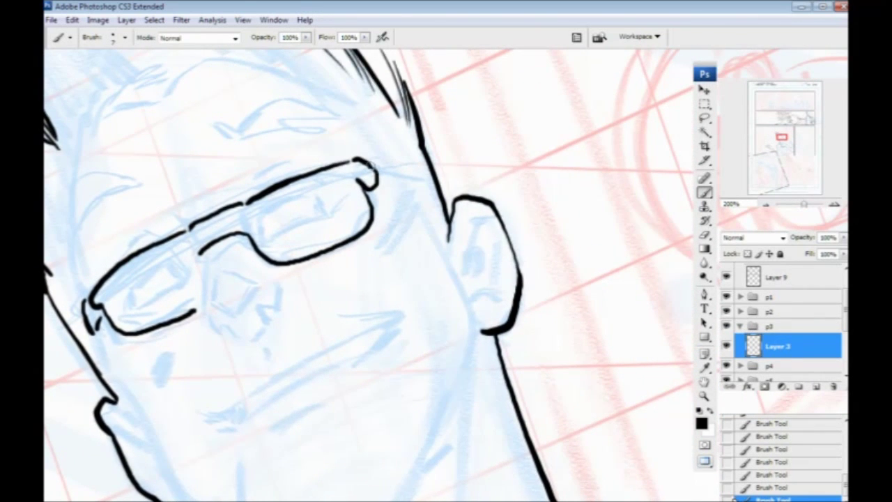
left_click_drag(374, 167, 445, 211)
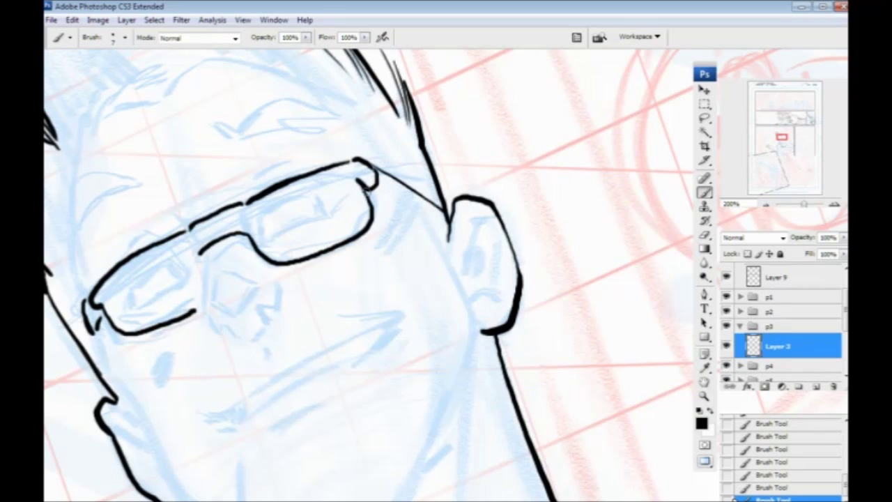
mouse_move(364, 199)
left_mouse_down()
mouse_move(411, 203)
mouse_move(452, 234)
mouse_move(423, 200)
mouse_move(439, 211)
mouse_move(383, 175)
left_mouse_up()
mouse_move(221, 208)
left_mouse_down()
mouse_move(267, 235)
mouse_move(328, 168)
left_mouse_up()
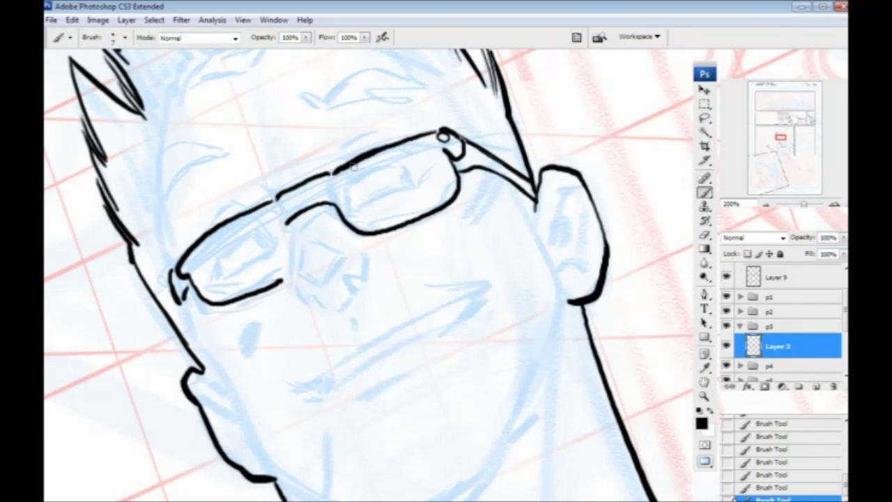
Ink the inner rim of the glasses lens nearest the inked temple arm.
mouse_move(437, 145)
left_mouse_down()
mouse_move(360, 174)
mouse_move(341, 186)
mouse_move(340, 208)
mouse_move(382, 225)
mouse_move(438, 202)
mouse_move(449, 188)
mouse_move(434, 146)
left_mouse_up()
mouse_move(362, 220)
left_mouse_down()
mouse_move(352, 185)
mouse_move(439, 148)
left_mouse_up()
left_click_drag(218, 334, 222, 159)
Ink the man's nose below the glasses with short angular strokes for the tip, sides and dark nostrils.
mouse_move(386, 237)
left_mouse_down()
mouse_move(383, 252)
mouse_move(381, 217)
mouse_move(407, 225)
left_mouse_up()
mouse_move(384, 217)
left_mouse_down()
mouse_move(408, 222)
mouse_move(406, 197)
left_mouse_up()
mouse_move(410, 222)
left_mouse_down()
mouse_move(409, 204)
mouse_move(380, 187)
left_mouse_up()
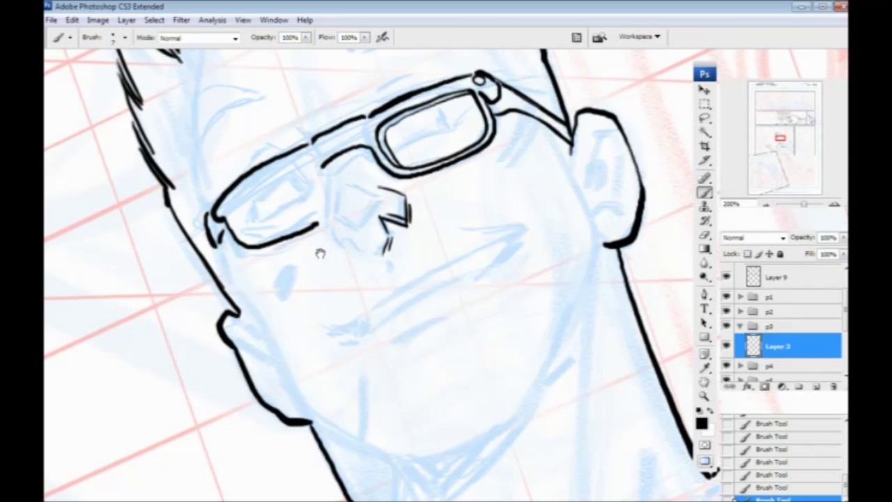
left_click_drag(316, 196, 318, 182)
mouse_move(380, 182)
left_mouse_down()
mouse_move(366, 212)
mouse_move(371, 189)
mouse_move(353, 215)
mouse_move(337, 207)
mouse_move(347, 217)
mouse_move(334, 205)
mouse_move(325, 155)
mouse_move(333, 207)
left_mouse_up()
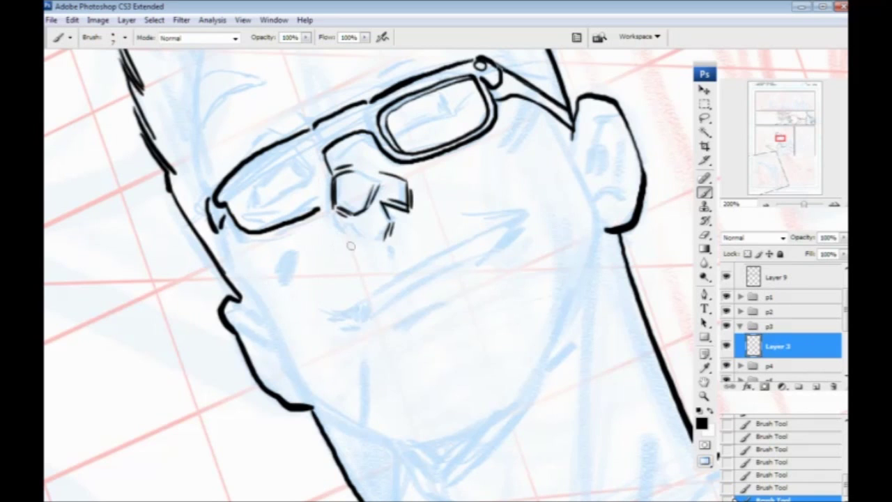
mouse_move(356, 238)
left_mouse_down()
mouse_move(346, 224)
mouse_move(341, 235)
mouse_move(361, 237)
left_mouse_up()
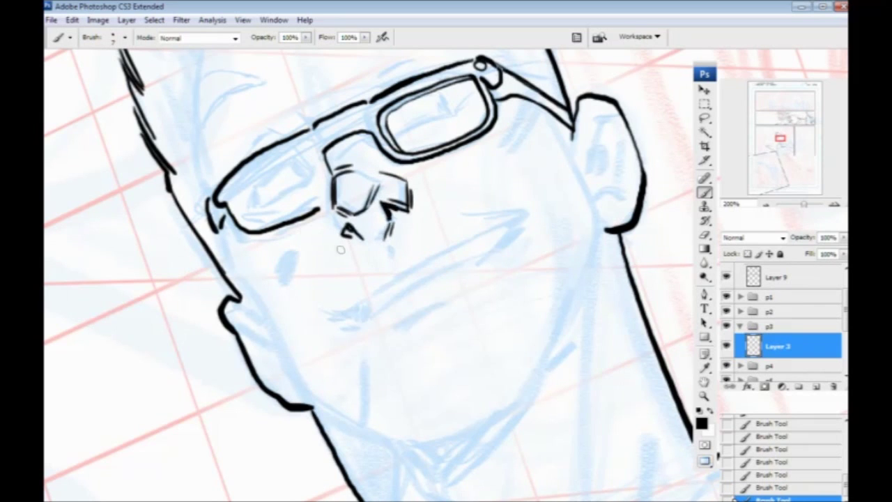
mouse_move(346, 223)
left_mouse_down()
mouse_move(345, 236)
mouse_move(330, 209)
left_mouse_up()
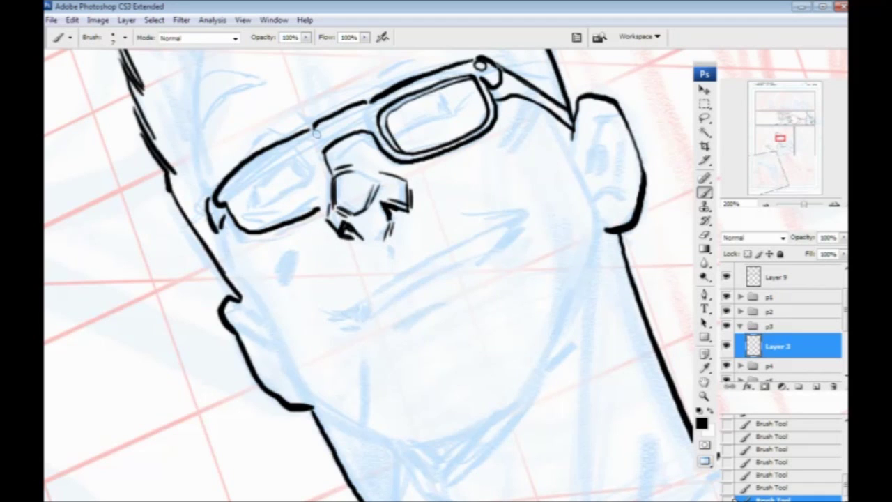
left_click_drag(335, 280, 319, 260)
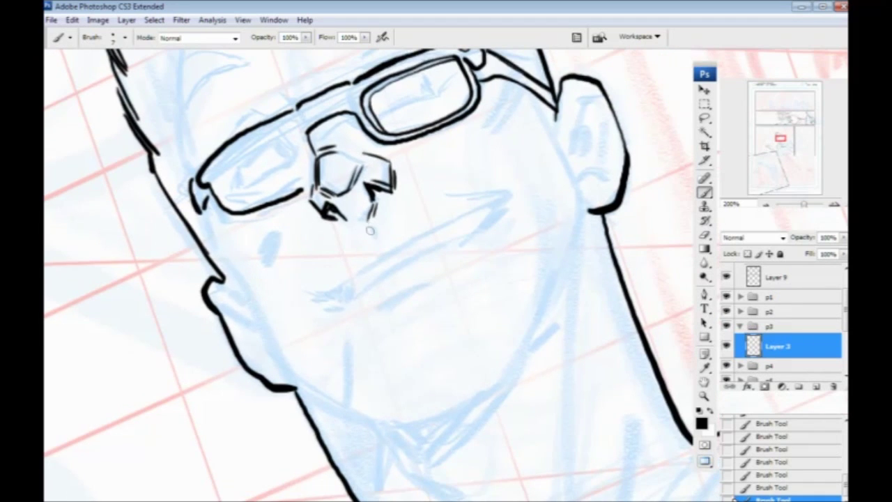
left_click_drag(368, 223, 368, 261)
key("ctrl+alt+z")
key("ctrl+alt+z")
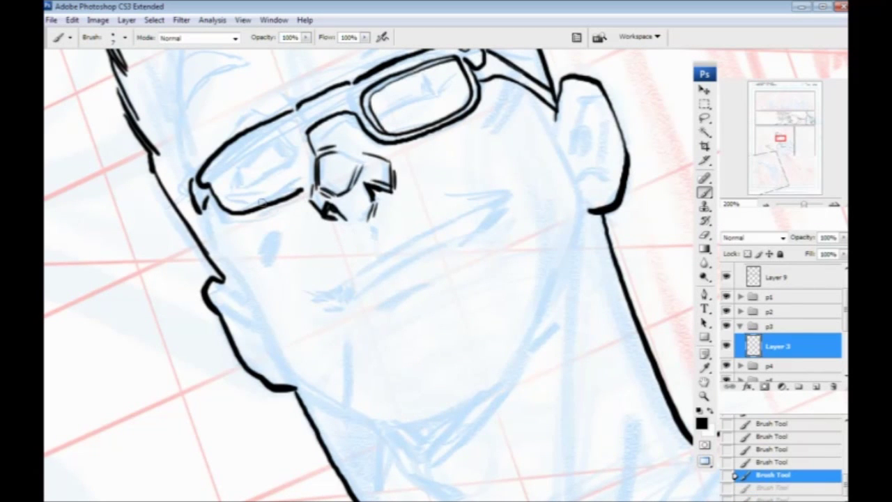
Close the other lens's frame beside the nose and ink its inner rim all the way around.
left_click_drag(322, 219, 378, 287)
left_click_drag(357, 257, 368, 248)
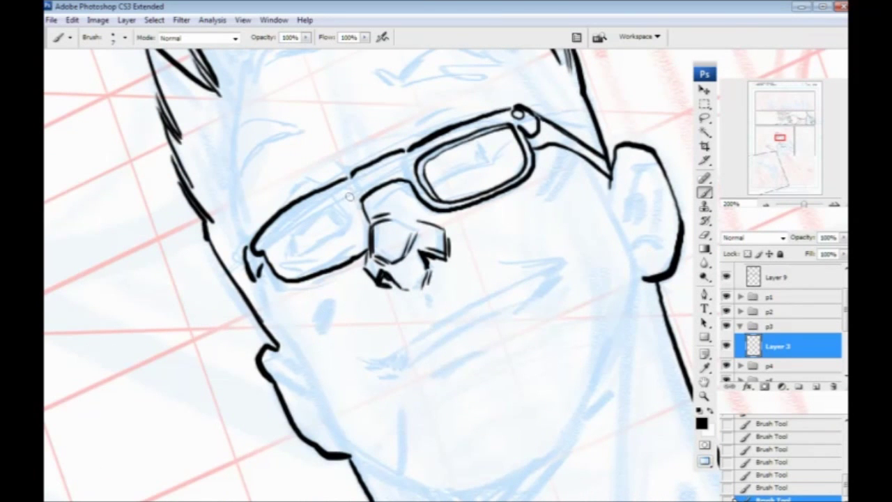
mouse_move(345, 194)
left_mouse_down()
mouse_move(273, 244)
mouse_move(284, 272)
mouse_move(322, 272)
mouse_move(339, 261)
left_mouse_up()
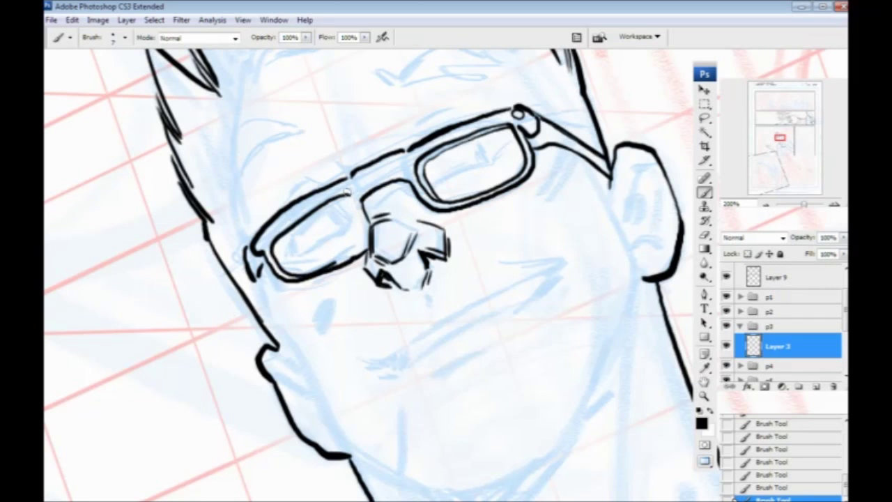
key("ctrl+z")
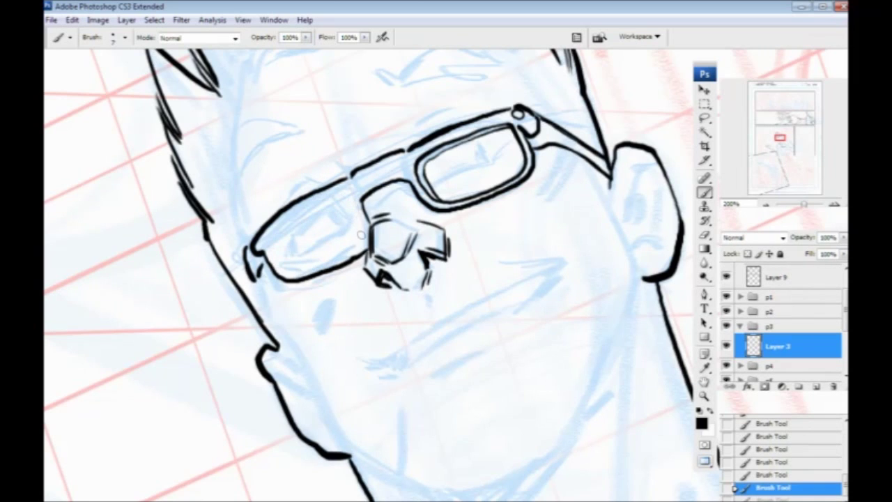
mouse_move(362, 231)
left_mouse_down()
mouse_move(337, 195)
mouse_move(291, 223)
mouse_move(272, 245)
mouse_move(277, 264)
mouse_move(315, 266)
mouse_move(362, 237)
mouse_move(359, 225)
left_mouse_up()
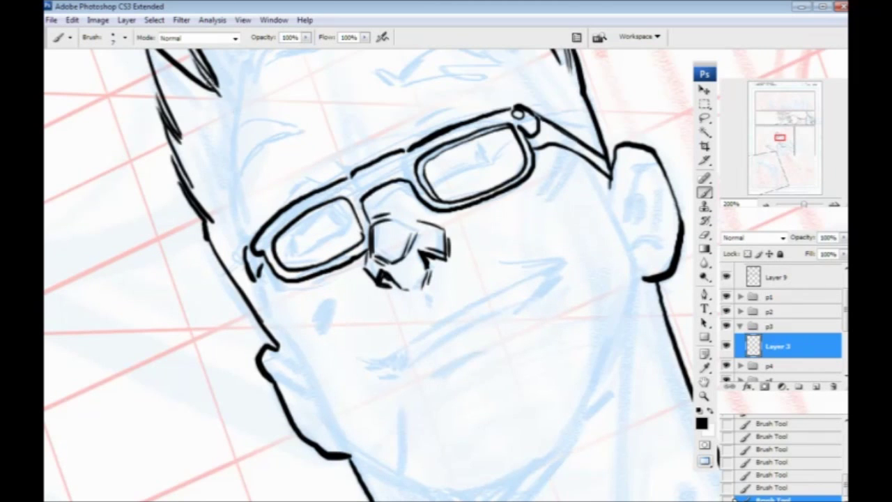
mouse_move(296, 272)
left_mouse_down()
mouse_move(280, 236)
mouse_move(355, 201)
left_mouse_up()
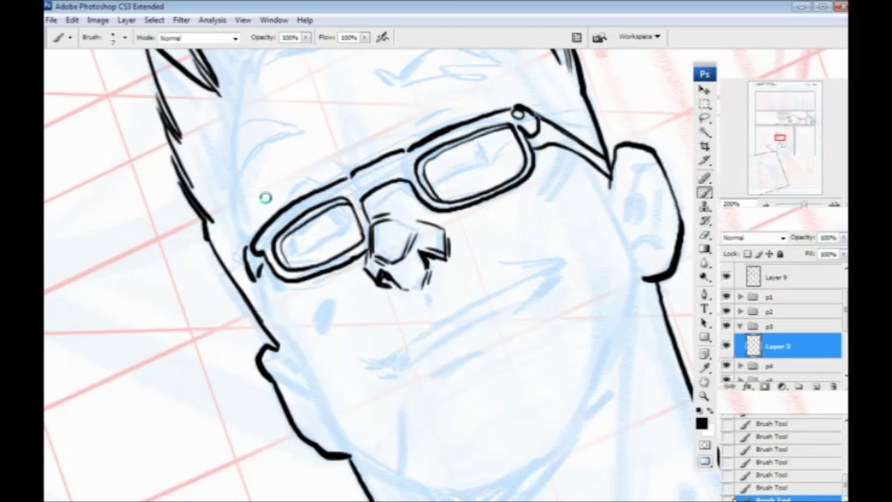
Flip the whole canvas horizontally to check the inked figure in mirror image.
key("ctrl+shift+h")
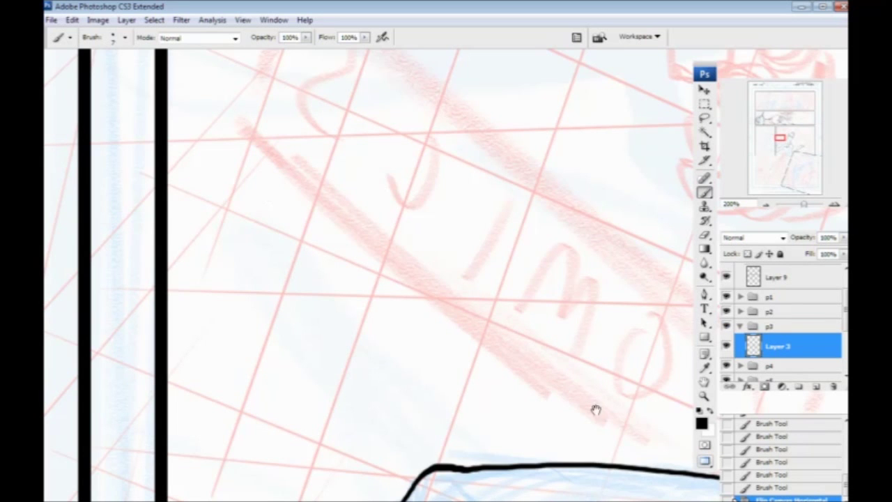
left_click_drag(596, 411, 163, 148)
left_click_drag(428, 355, 167, 381)
left_click_drag(478, 72, 316, 308)
key("ctrl+minus")
key("ctrl+minus")
key("ctrl+plus")
key("ctrl+plus")
key("ctrl+plus")
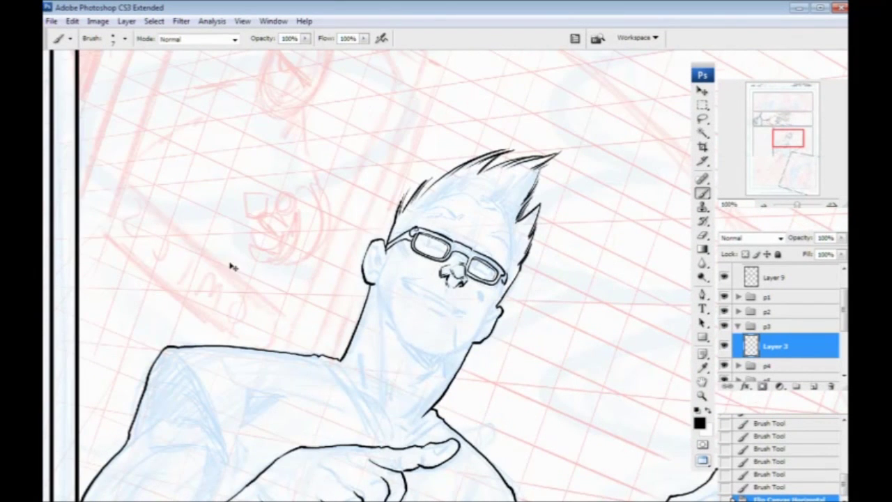
Ink the glasses' far temple arm and the side of the face running down to the far ear.
key("ctrl+minus")
left_click_drag(487, 312, 411, 280)
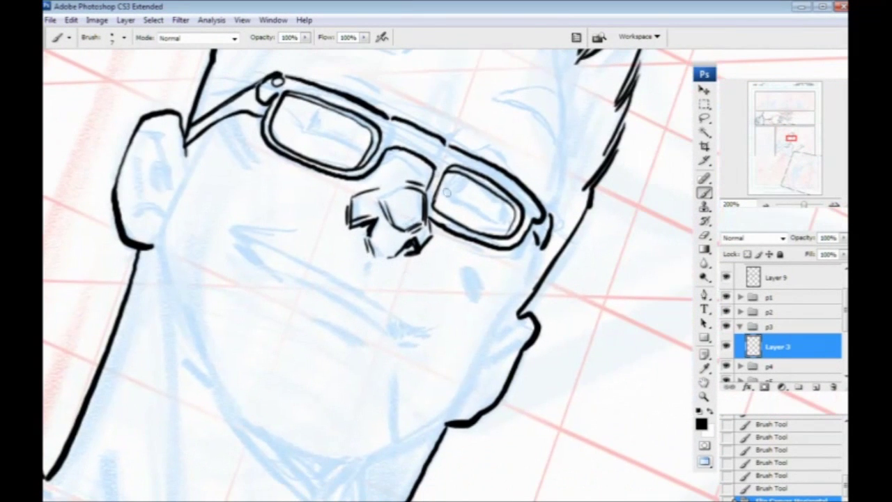
left_click_drag(538, 247, 520, 307)
left_click_drag(538, 249, 518, 311)
left_click_drag(550, 231, 531, 297)
Ink the man's mouth opening with a long slanted upper line, short corner strokes and a lower edge.
mouse_move(289, 276)
left_mouse_down()
mouse_move(297, 273)
mouse_move(297, 232)
left_mouse_up()
mouse_move(448, 285)
left_mouse_down()
mouse_move(455, 284)
mouse_move(435, 285)
mouse_move(246, 183)
left_mouse_up()
mouse_move(297, 190)
left_mouse_down()
mouse_move(229, 182)
mouse_move(195, 140)
left_mouse_up()
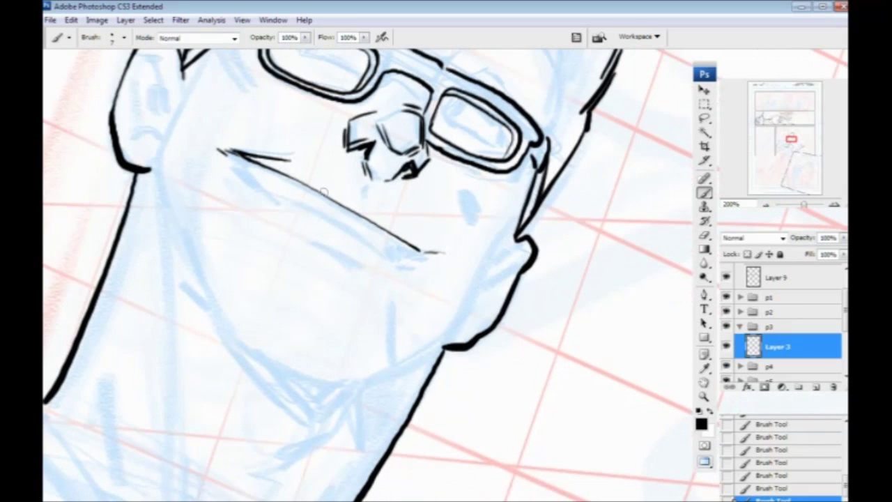
mouse_move(418, 250)
left_mouse_down()
mouse_move(398, 262)
mouse_move(406, 251)
mouse_move(398, 269)
mouse_move(345, 230)
mouse_move(274, 201)
mouse_move(237, 153)
left_mouse_up()
key("ctrl+alt+z")
key("ctrl+alt+z")
left_click_drag(240, 181, 293, 217)
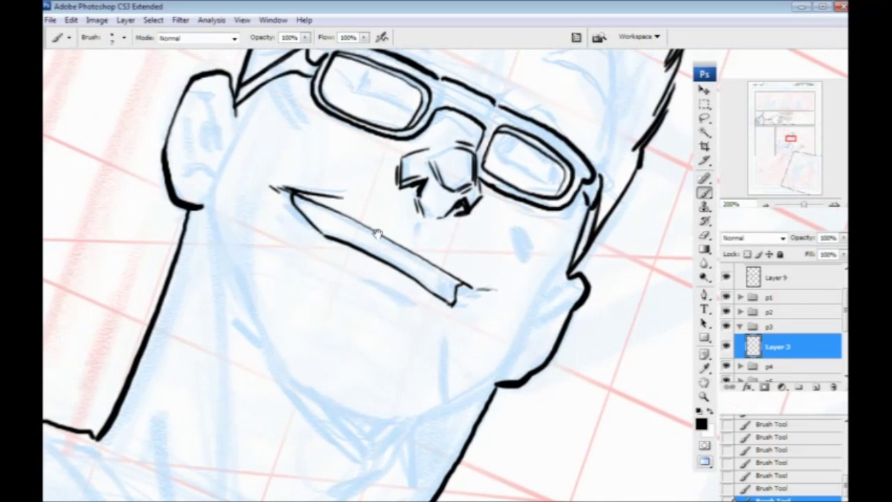
Ink the teeth lines inside the mouth and a thin upper-lip line above it.
left_click_drag(441, 277, 307, 204)
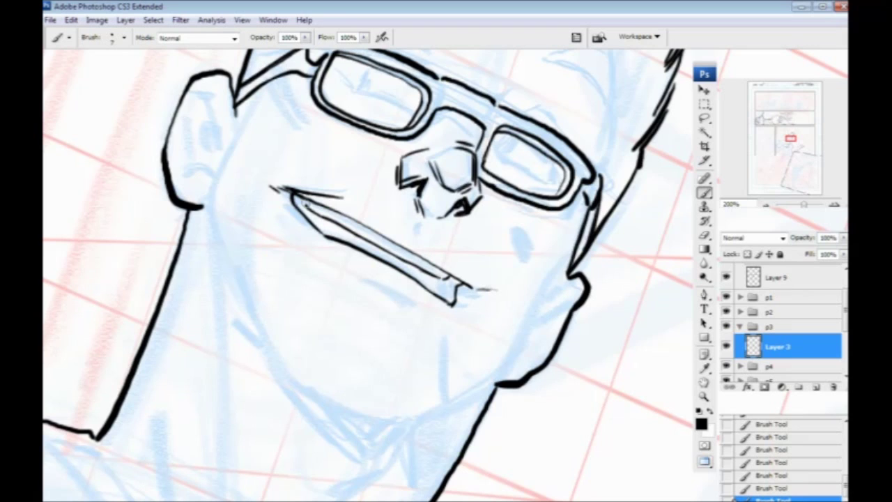
left_click_drag(439, 292, 317, 225)
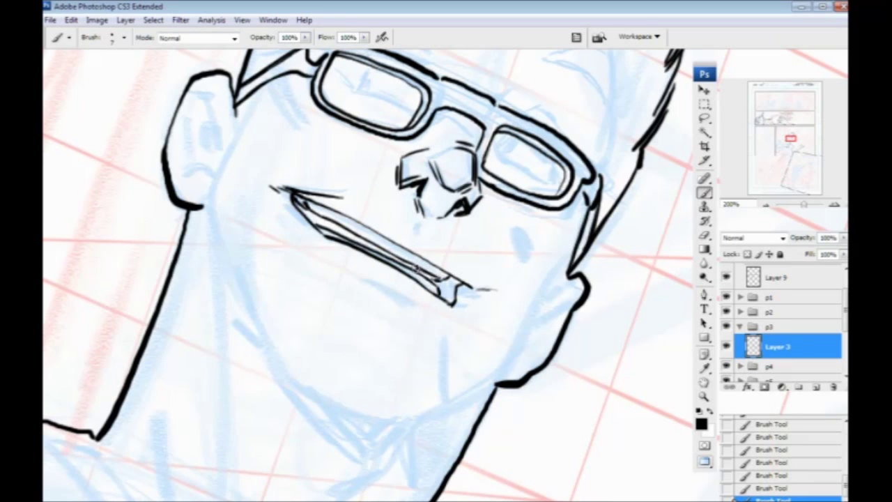
scroll(292, 240, "down", 1)
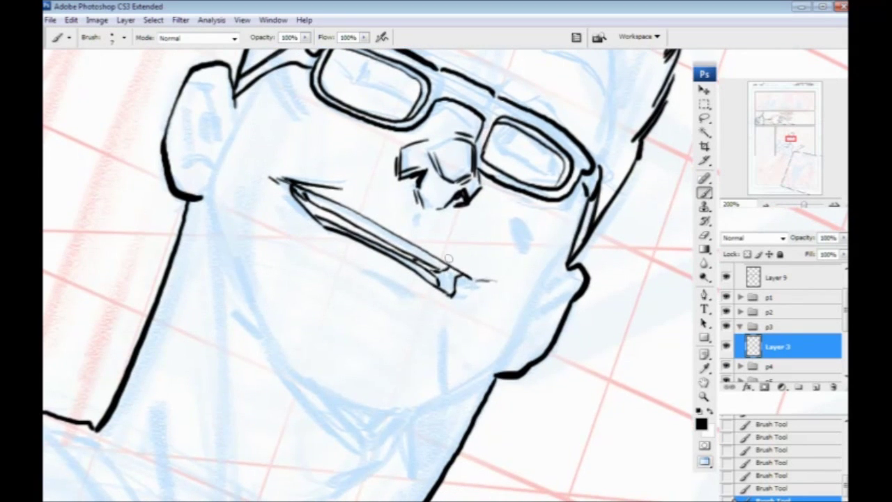
mouse_move(488, 280)
left_mouse_down()
mouse_move(373, 211)
mouse_move(283, 176)
left_mouse_up()
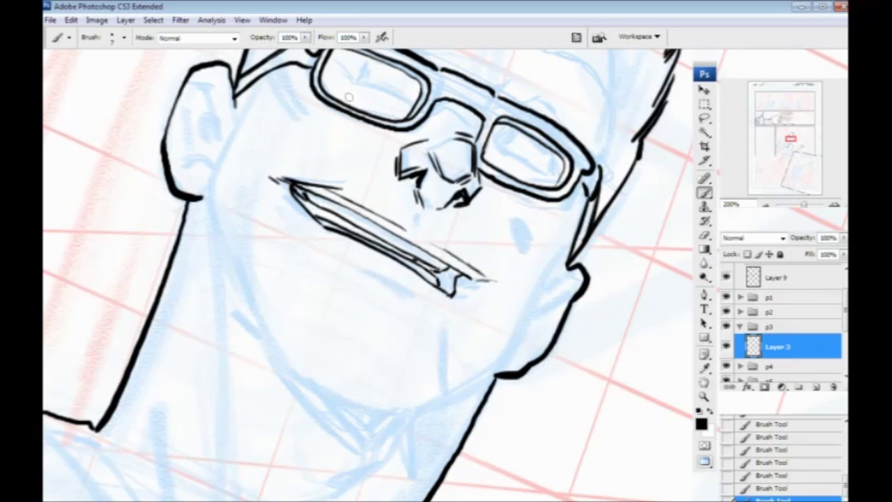
Ink the lower-lip shadow with short hatching beneath it and a solid dark mark on the far cheek.
left_click_drag(407, 292, 354, 267)
mouse_move(354, 268)
left_mouse_down()
mouse_move(401, 302)
mouse_move(383, 301)
mouse_move(399, 310)
mouse_move(386, 311)
left_mouse_up()
mouse_move(222, 283)
left_mouse_down()
mouse_move(235, 285)
mouse_move(231, 325)
mouse_move(222, 289)
left_mouse_up()
left_click_drag(285, 271, 255, 270)
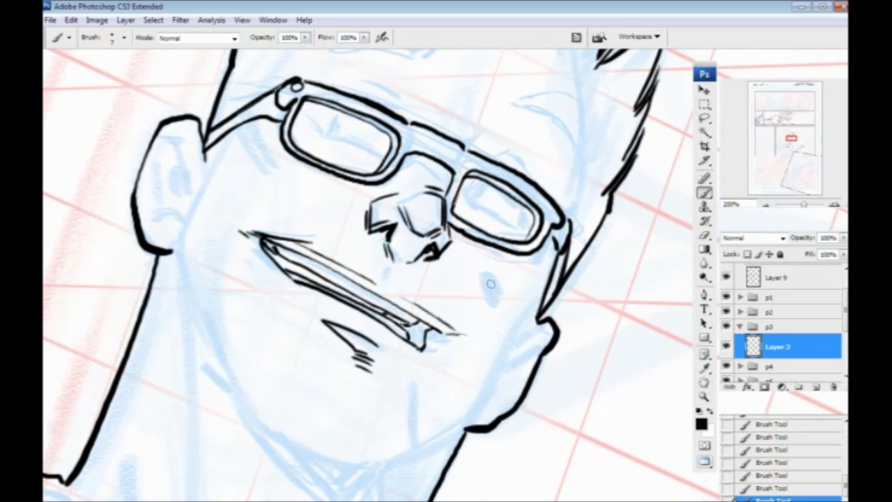
mouse_move(488, 280)
left_mouse_down()
mouse_move(496, 311)
mouse_move(493, 298)
left_mouse_up()
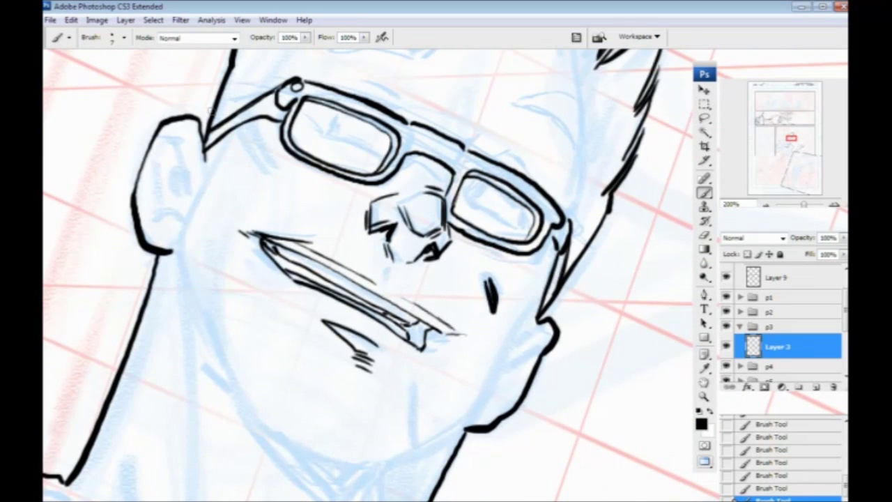
Ink the jagged sideburn in front of the near ear and the curved hairline over the forehead.
left_click_drag(446, 281, 428, 264)
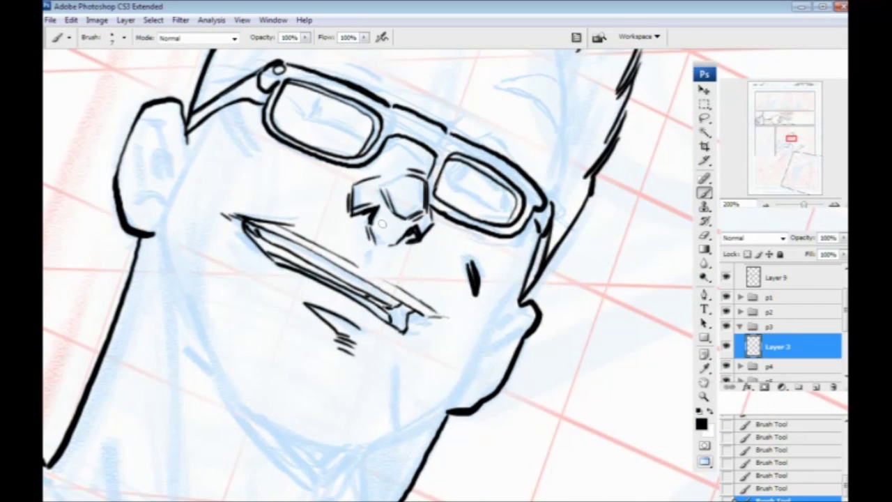
left_click_drag(303, 249, 290, 210)
left_click_drag(247, 270, 345, 311)
left_click_drag(228, 283, 263, 300)
left_click_drag(311, 267, 321, 269)
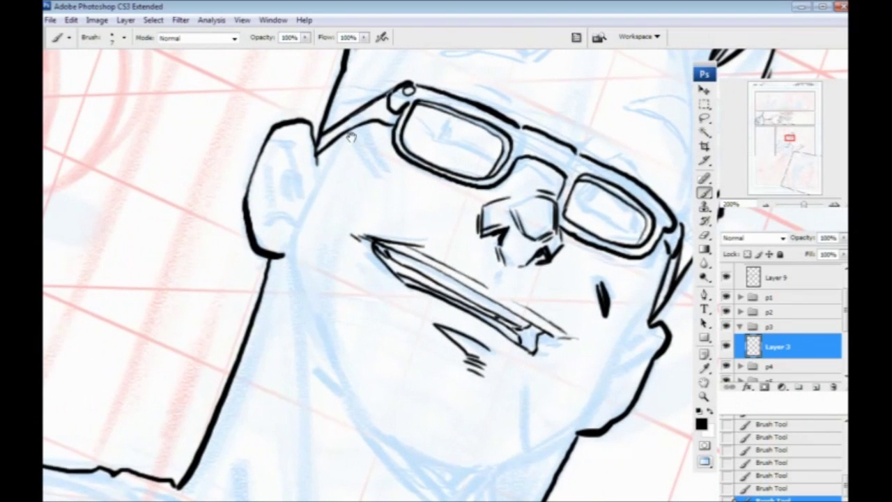
left_click_drag(352, 137, 325, 263)
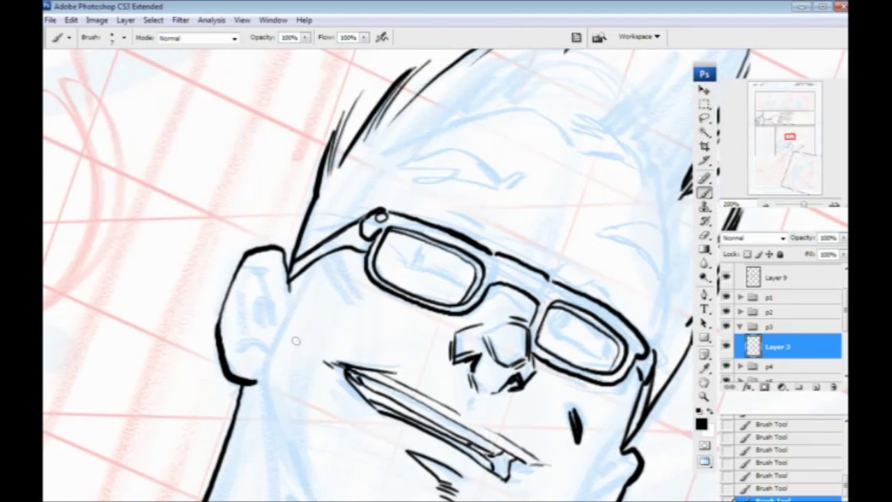
mouse_move(271, 241)
left_mouse_down()
mouse_move(301, 236)
mouse_move(337, 257)
mouse_move(338, 249)
mouse_move(342, 273)
mouse_move(369, 217)
mouse_move(384, 224)
mouse_move(389, 182)
left_mouse_up()
mouse_move(401, 150)
left_mouse_down()
mouse_move(372, 246)
mouse_move(364, 238)
mouse_move(398, 205)
mouse_move(370, 225)
mouse_move(371, 204)
left_mouse_up()
left_click_drag(371, 181, 348, 171)
left_click_drag(343, 202, 538, 152)
mouse_move(388, 239)
left_mouse_down()
mouse_move(344, 248)
mouse_move(311, 295)
left_mouse_up()
key("ctrl+z")
key("ctrl+alt+z")
mouse_move(232, 255)
left_mouse_down()
mouse_move(255, 244)
mouse_move(409, 239)
mouse_move(395, 225)
mouse_move(432, 258)
left_mouse_up()
Ink the base of the front hair tuft with sweeping strokes from the forehead peak toward the spikes.
left_click_drag(487, 185, 454, 163)
mouse_move(397, 235)
left_mouse_down()
mouse_move(491, 199)
mouse_move(432, 229)
mouse_move(495, 184)
left_mouse_up()
left_click_drag(558, 117, 477, 217)
left_click_drag(550, 145, 454, 229)
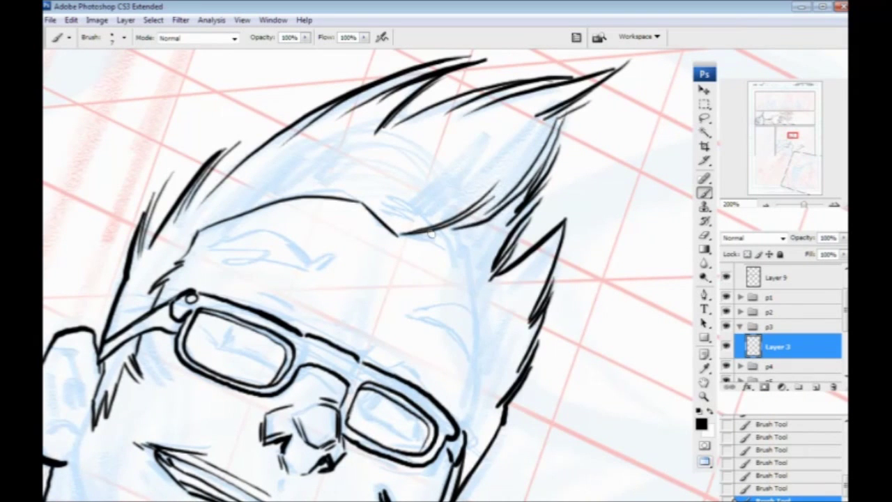
left_click_drag(523, 207, 406, 237)
Ink the hairline from the front tuft down the far temple to the glasses.
scroll(365, 302, "down", 3)
left_click_drag(499, 105, 460, 128)
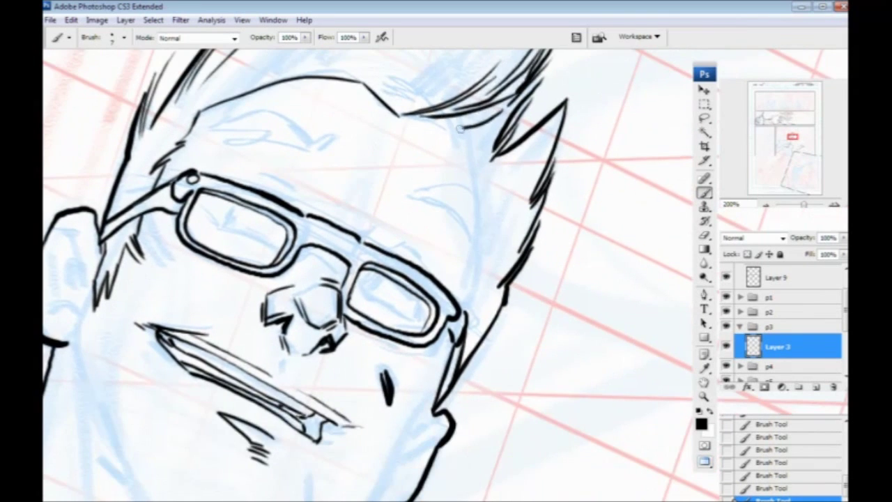
mouse_move(459, 313)
left_mouse_down()
mouse_move(476, 273)
mouse_move(477, 197)
mouse_move(450, 119)
left_mouse_up()
left_click_drag(308, 262, 529, 243)
mouse_move(381, 255)
left_mouse_down()
mouse_move(309, 273)
mouse_move(288, 232)
mouse_move(235, 264)
left_mouse_up()
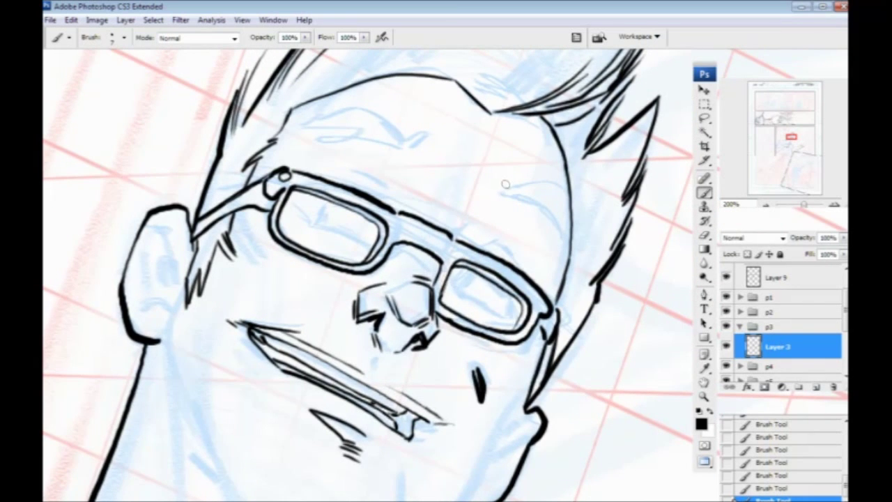
Ink both eyebrows above the glasses and the forehead crease between them and the hairline.
mouse_move(509, 175)
left_mouse_down()
mouse_move(491, 187)
mouse_move(534, 199)
mouse_move(557, 237)
left_mouse_up()
left_click_drag(542, 203, 559, 259)
left_click_drag(510, 184, 550, 191)
left_click_drag(546, 188, 570, 257)
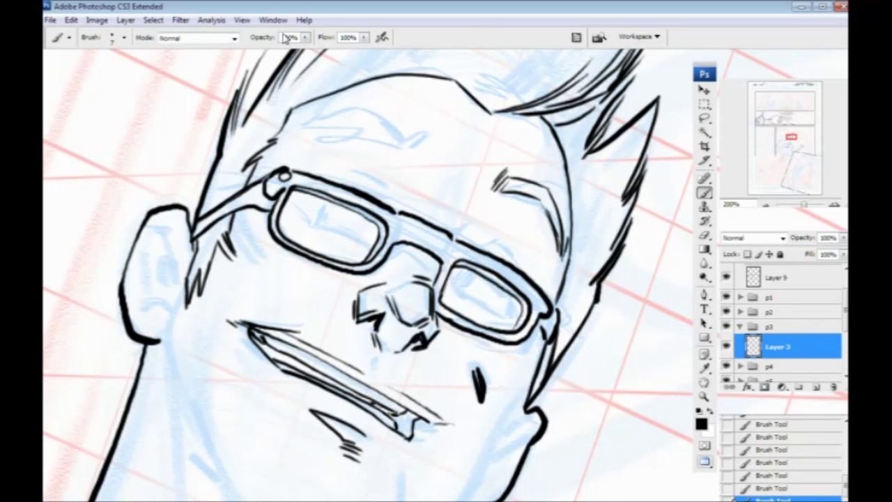
mouse_move(431, 135)
left_mouse_down()
mouse_move(412, 150)
mouse_move(354, 136)
mouse_move(301, 142)
mouse_move(391, 127)
mouse_move(344, 118)
mouse_move(301, 142)
left_mouse_up()
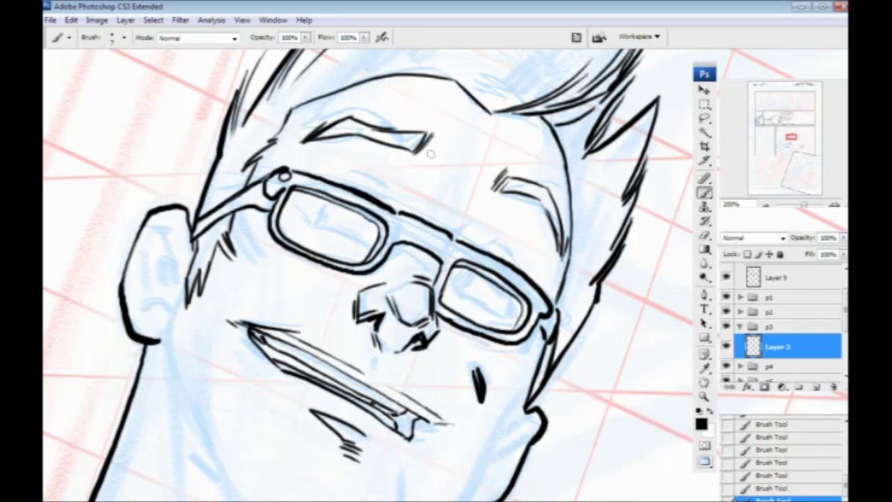
mouse_move(506, 145)
left_mouse_down()
mouse_move(466, 138)
mouse_move(449, 117)
mouse_move(398, 100)
mouse_move(478, 139)
left_mouse_up()
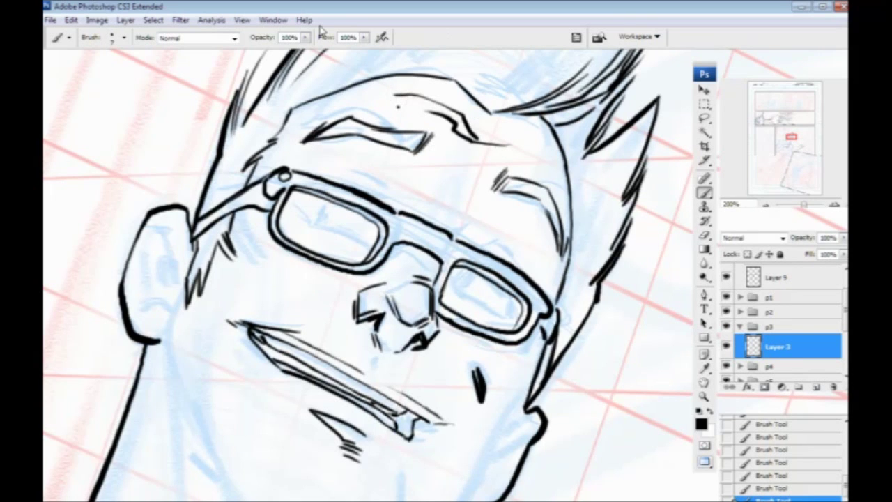
Look over the inked figure in panel p3 and the pencils of the crouching figure's panel below.
key("ctrl+minus")
key("ctrl+minus")
scroll(127, 224, "down", 3)
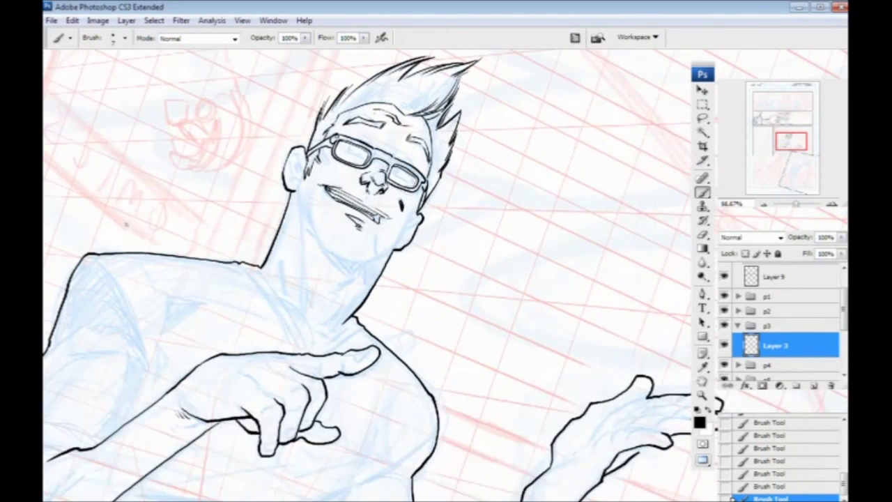
key("ctrl+minus")
left_click_drag(271, 288, 383, 342)
left_click_drag(269, 285, 316, 150)
mouse_move(325, 290)
left_mouse_down()
mouse_move(299, 165)
mouse_move(272, 167)
left_mouse_up()
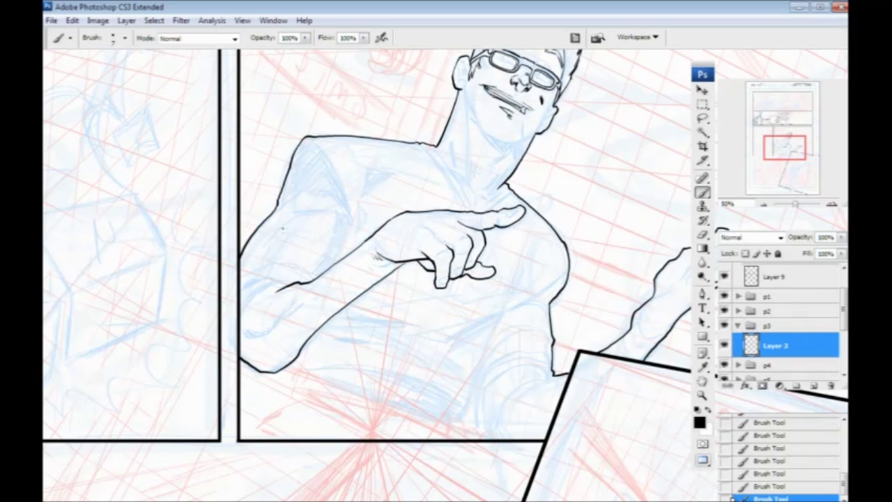
left_click_drag(389, 365, 326, 87)
mouse_move(418, 347)
left_mouse_down()
mouse_move(320, 267)
mouse_move(295, 316)
mouse_move(249, 264)
mouse_move(208, 286)
left_mouse_up()
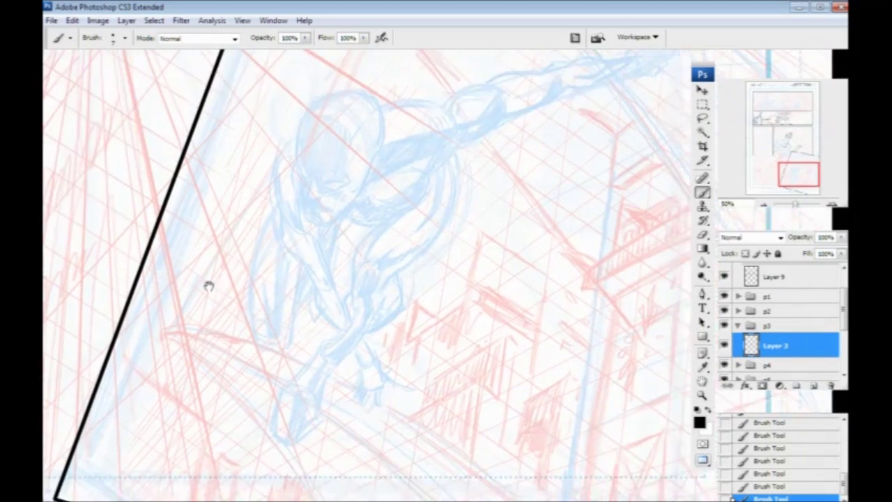
key("ctrl+minus")
left_click_drag(118, 241, 97, 239)
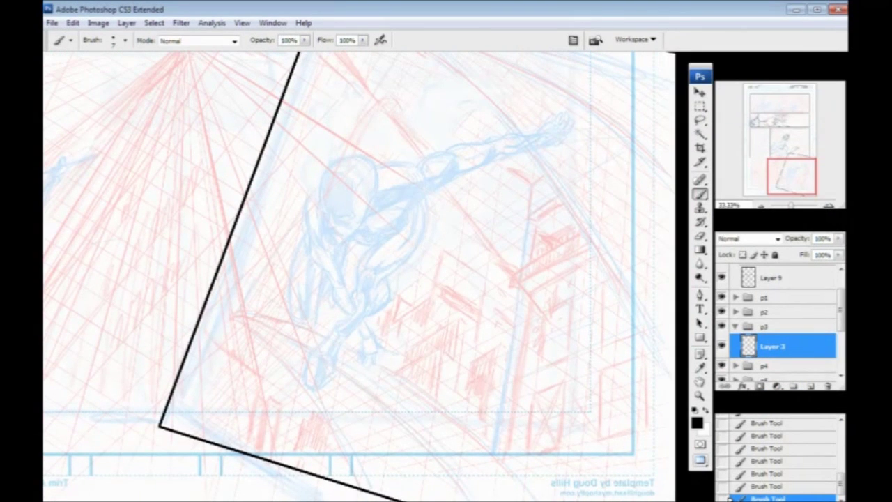
Set the Pencils group's opacity to 100% and check the pencils of the two lower panels.
left_click(840, 320)
left_click(769, 343)
left_click_drag(840, 241, 845, 258)
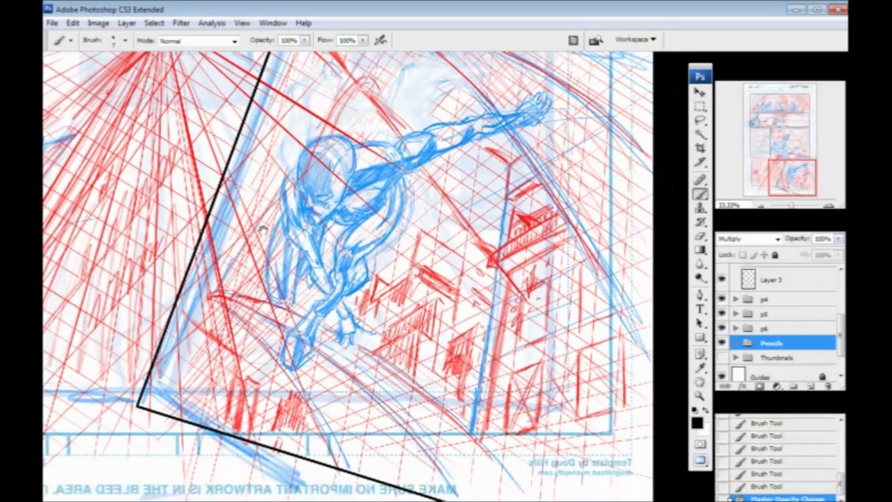
left_click_drag(262, 229, 237, 291)
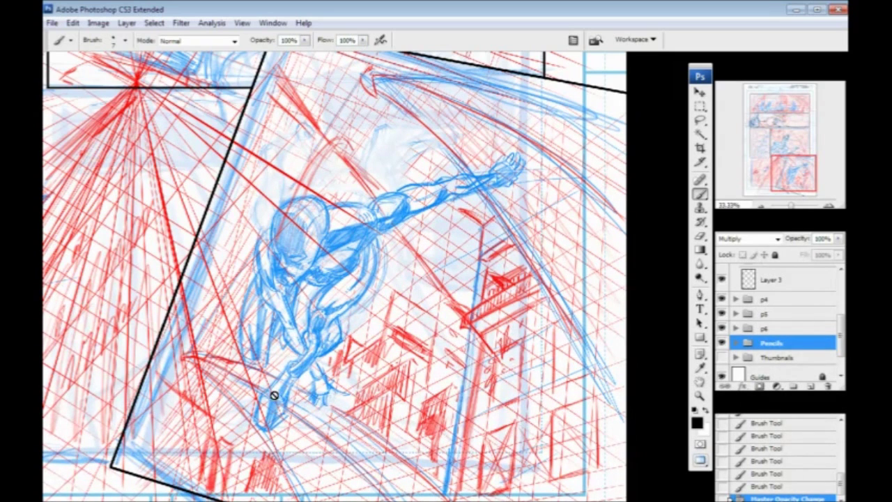
left_click_drag(257, 397, 258, 394)
scroll(276, 352, "down", 2)
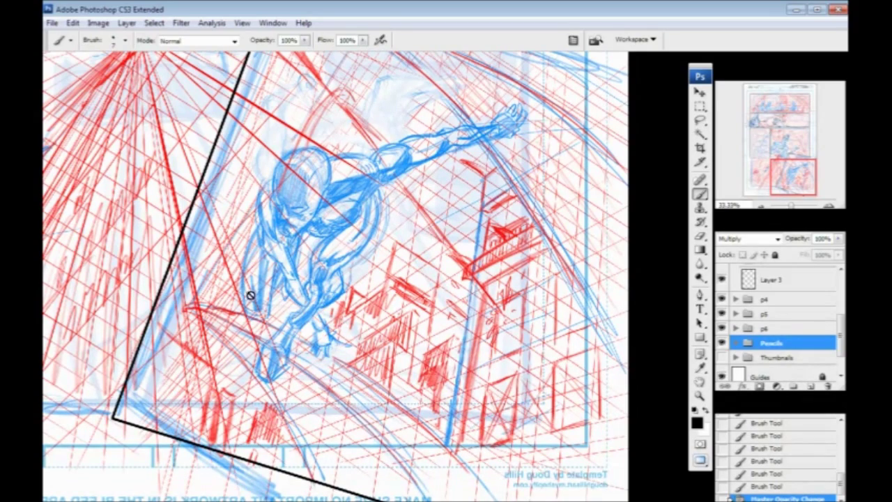
left_click_drag(179, 270, 437, 350)
left_click_drag(202, 349, 297, 320)
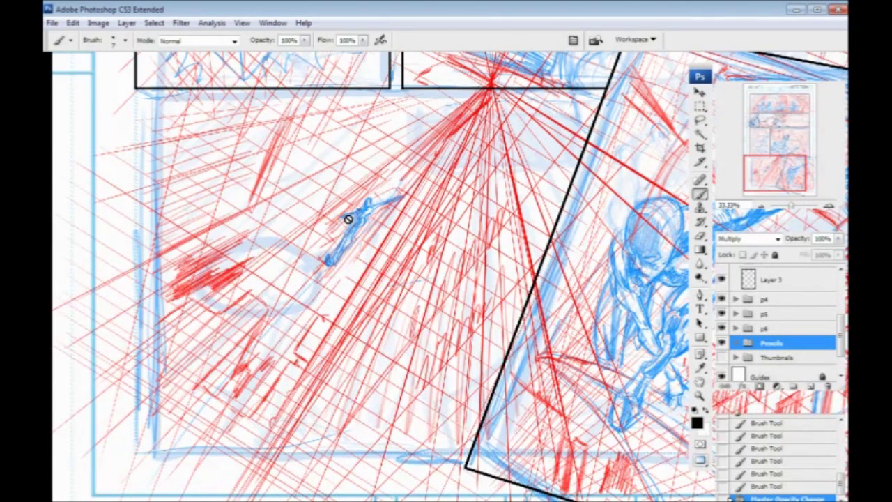
Add a new layer above Layer 7 inside the Pencils group.
left_click(736, 343)
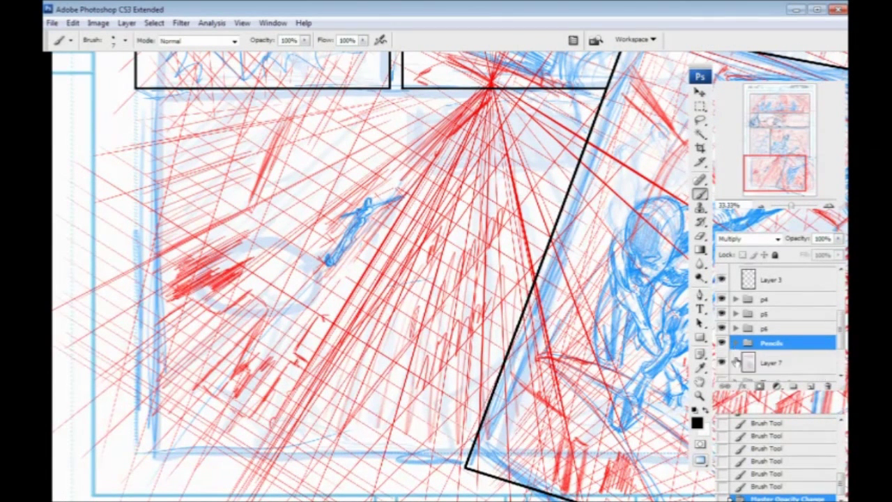
left_click(763, 363)
left_click(811, 387)
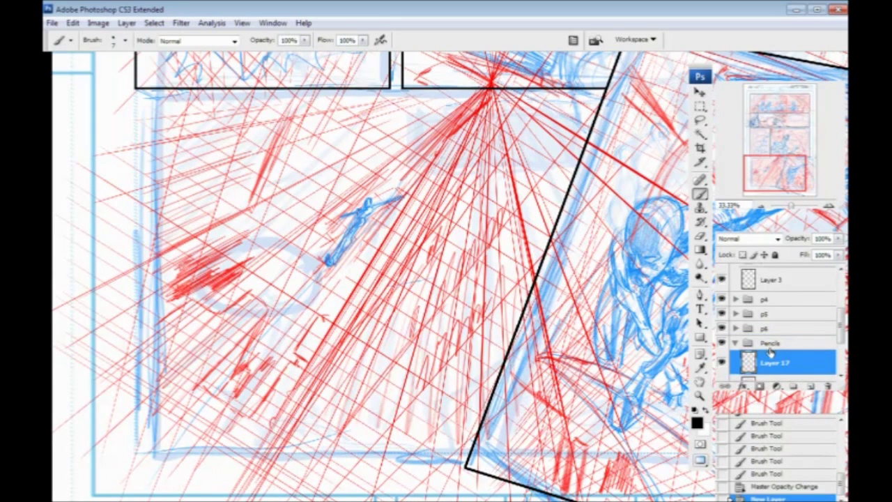
Lower the opacity of Layer 7 and make the new layer above it active.
scroll(809, 349, "down", 2)
left_click(781, 356)
left_click(838, 239)
left_click(805, 253)
left_click(775, 333)
Sketch new bent legs and hips in black over the small blue leaping figure in the lower panel.
left_click_drag(316, 291, 383, 289)
key("ctrl+plus")
key("ctrl+plus")
left_click_drag(441, 239, 541, 337)
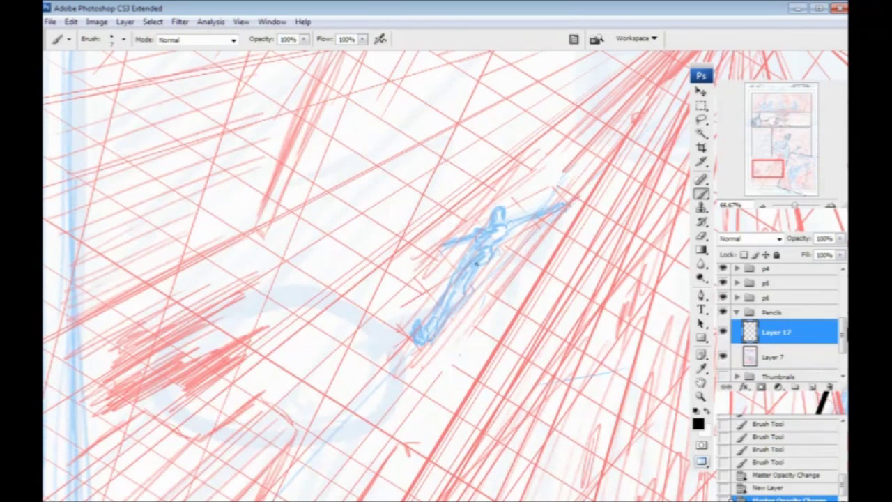
left_click_drag(488, 252, 482, 259)
left_click_drag(485, 254, 470, 267)
left_click_drag(474, 261, 468, 269)
mouse_move(474, 263)
left_mouse_down()
mouse_move(458, 232)
mouse_move(465, 270)
left_mouse_up()
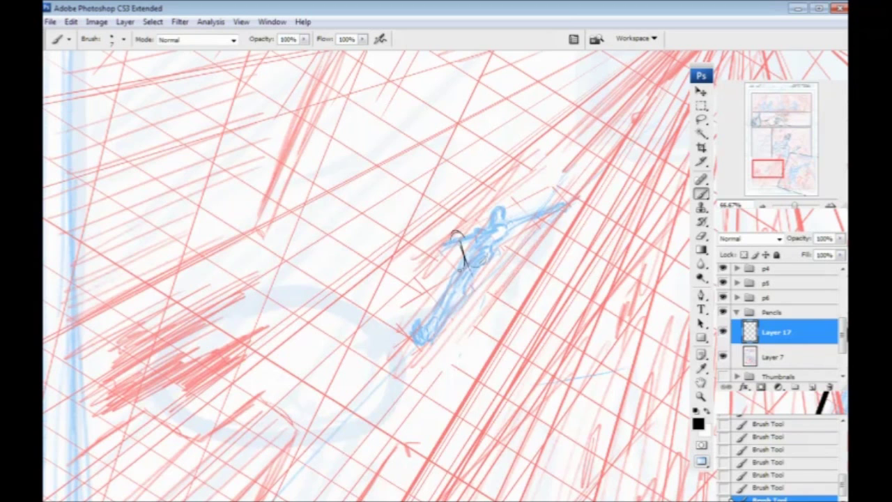
left_click_drag(452, 242, 463, 284)
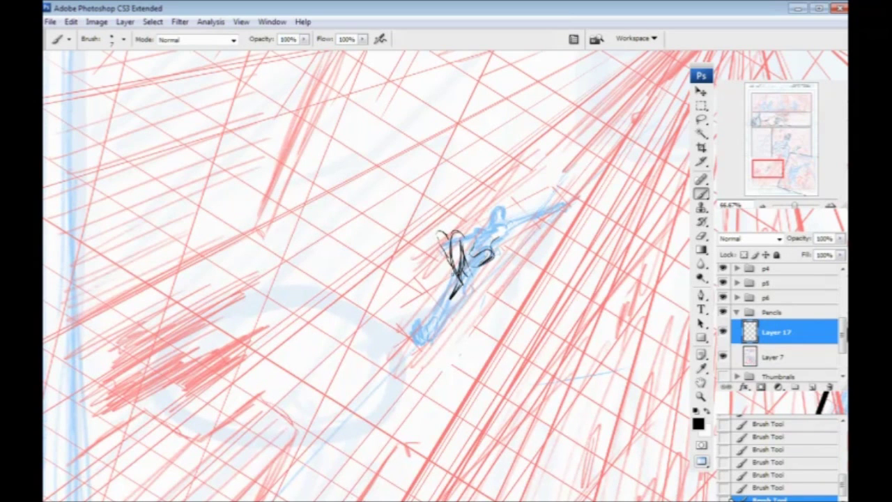
Sketch the small figure's torso, head and raised arms, and darken its legs and hips.
mouse_move(476, 237)
left_mouse_down()
mouse_move(492, 227)
mouse_move(494, 239)
left_mouse_up()
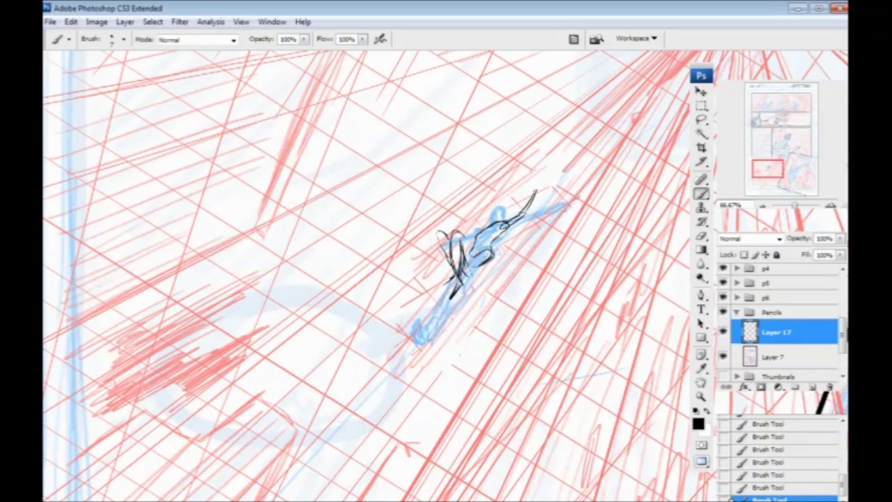
left_click_drag(496, 219, 505, 207)
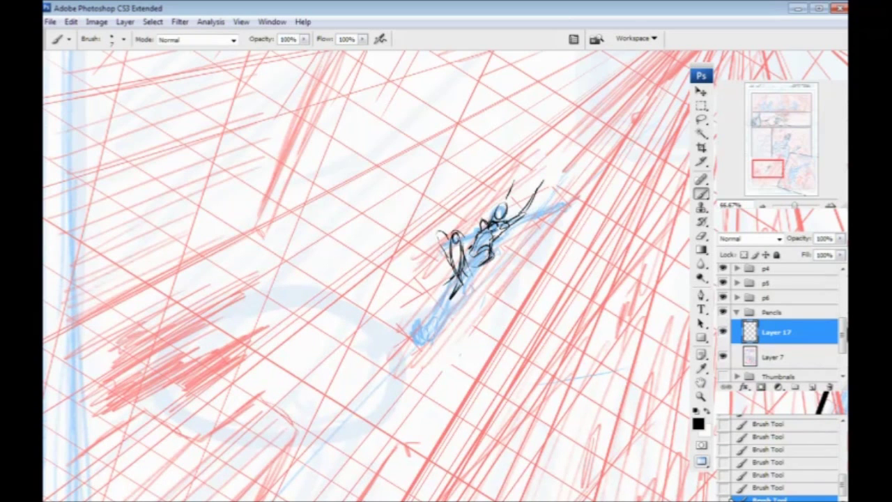
left_click_drag(455, 243, 455, 283)
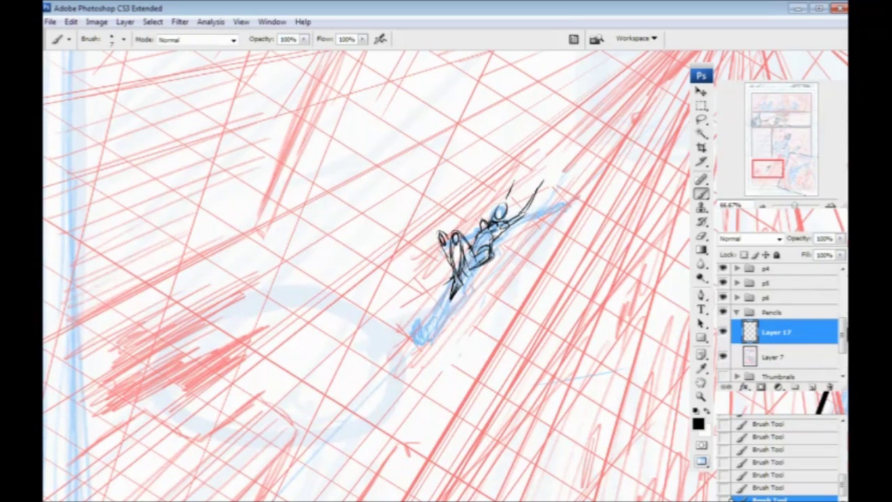
left_click_drag(488, 261, 473, 269)
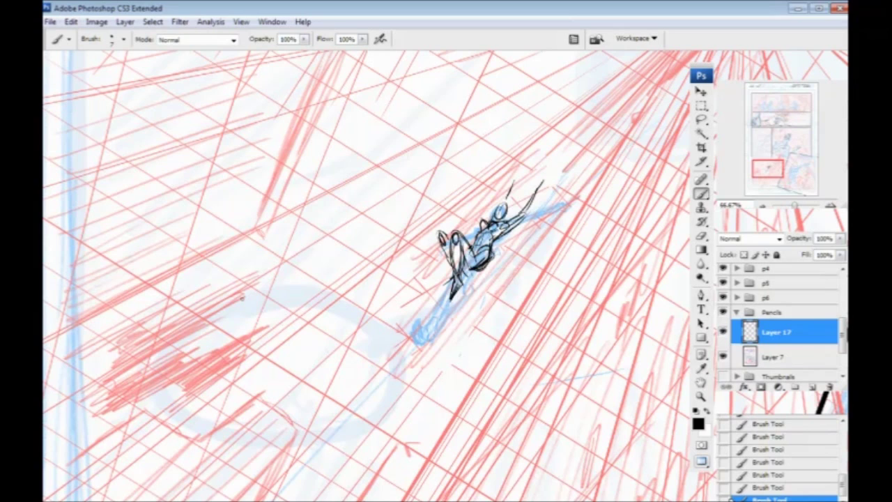
Collapse the Pencils group and make Layer 3 in the p3 group the active layer.
key("ctrl+minus")
key("ctrl+minus")
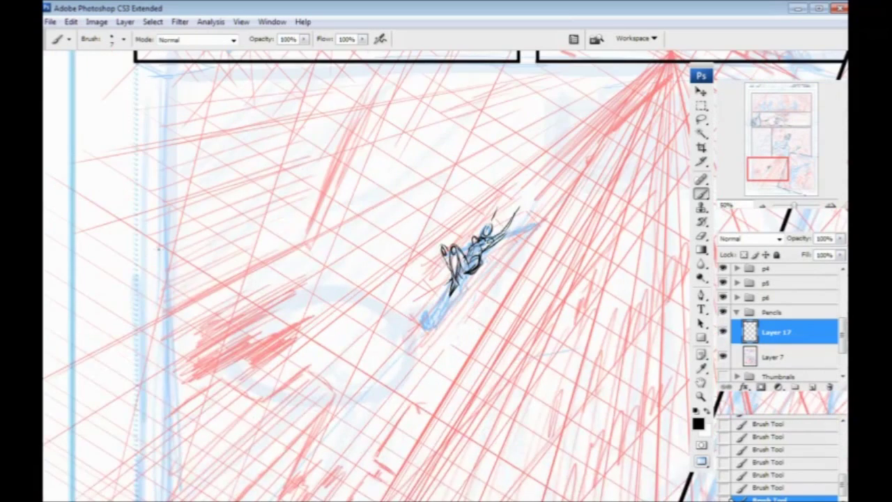
key("ctrl+plus")
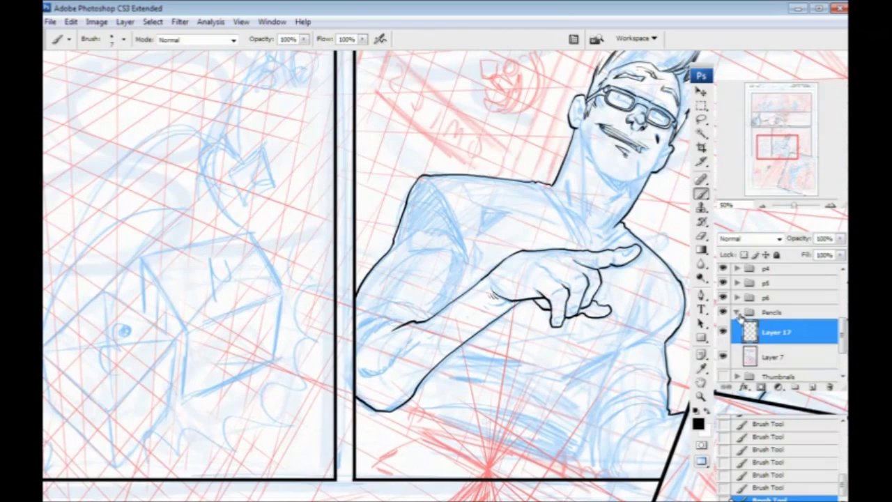
left_click(738, 313)
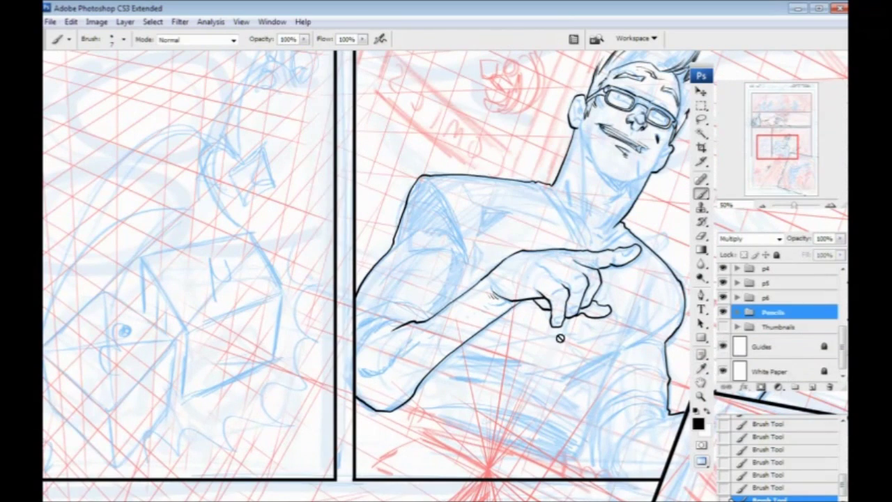
left_click_drag(491, 245, 384, 299)
key("ctrl+plus")
key("ctrl+plus")
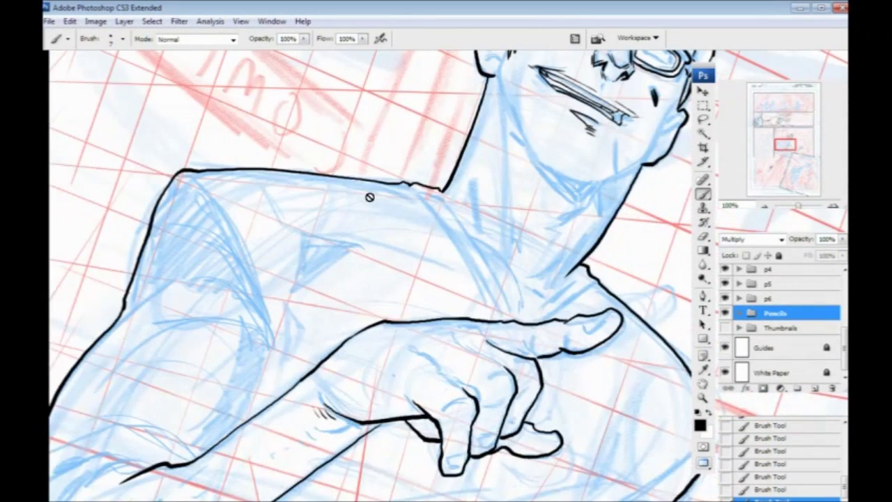
left_click_drag(561, 251, 420, 276)
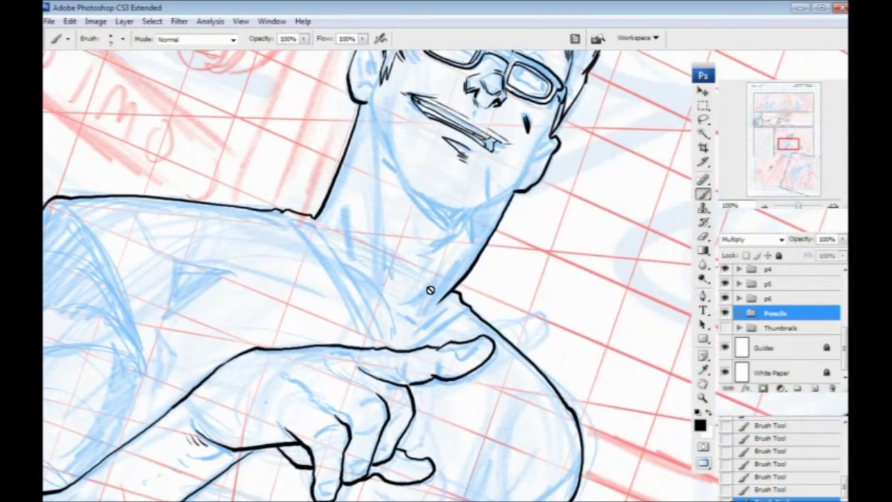
scroll(812, 299, "up", 5)
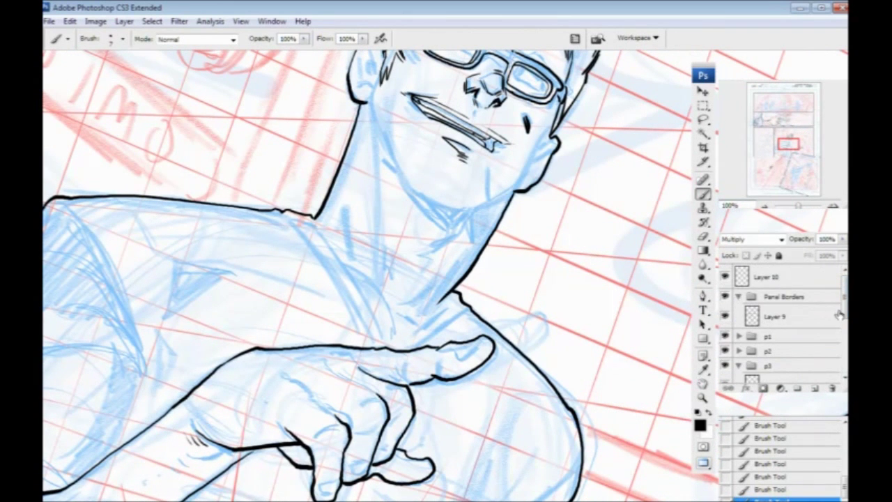
scroll(767, 313, "down", 2)
left_click(773, 360)
Ink the p3 man's jawline in black, from one ear around the chin to the other ear.
left_click_drag(397, 262, 274, 312)
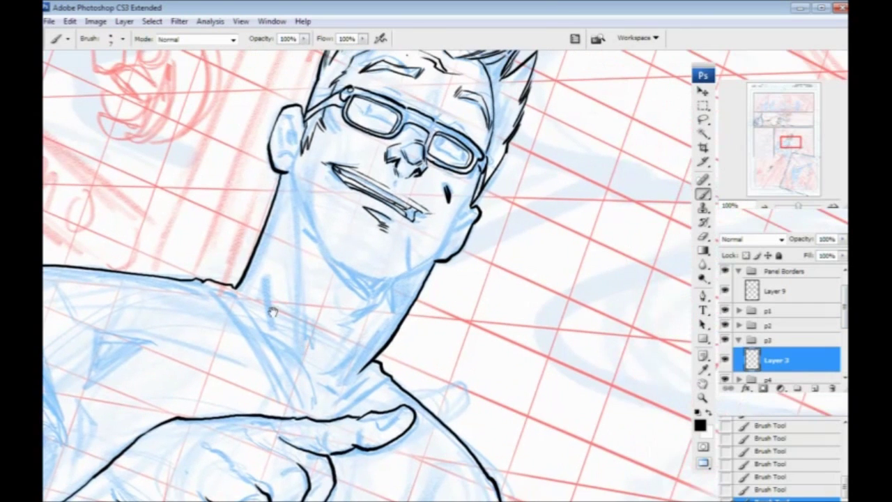
key("ctrl+plus")
left_click_drag(365, 307, 487, 419)
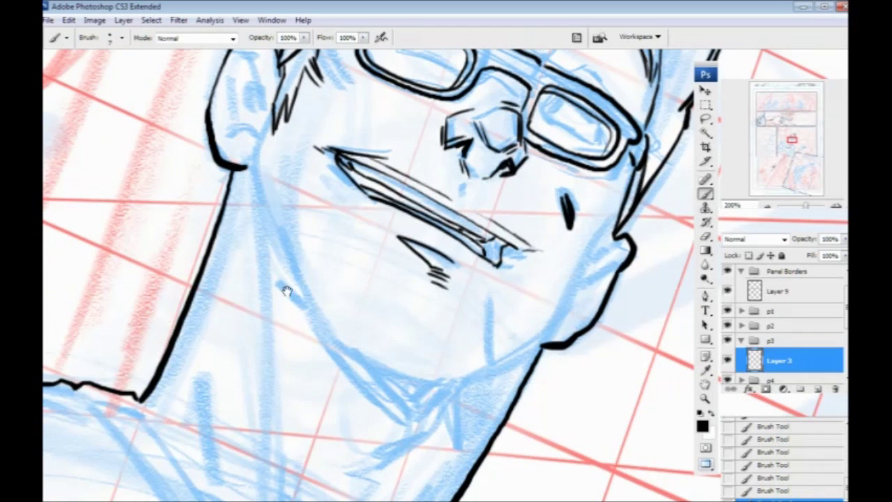
left_click_drag(322, 334, 333, 284)
mouse_move(307, 248)
left_mouse_down()
mouse_move(316, 361)
mouse_move(319, 305)
left_mouse_up()
mouse_move(288, 135)
left_mouse_down()
mouse_move(294, 249)
mouse_move(281, 217)
mouse_move(330, 314)
mouse_move(373, 359)
mouse_move(457, 393)
mouse_move(506, 382)
mouse_move(557, 355)
left_mouse_up()
mouse_move(511, 378)
left_mouse_down()
mouse_move(591, 274)
mouse_move(552, 350)
mouse_move(573, 338)
mouse_move(594, 293)
left_mouse_up()
left_click_drag(579, 333, 517, 375)
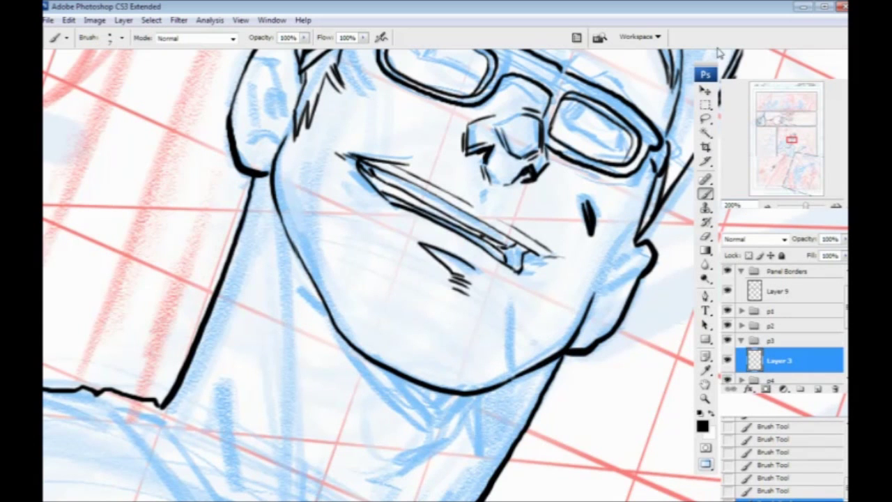
left_click_drag(531, 254, 485, 341)
left_click_drag(555, 363, 597, 303)
Ink the inner folds of both of the p3 man's ears.
left_click_drag(359, 253, 340, 185)
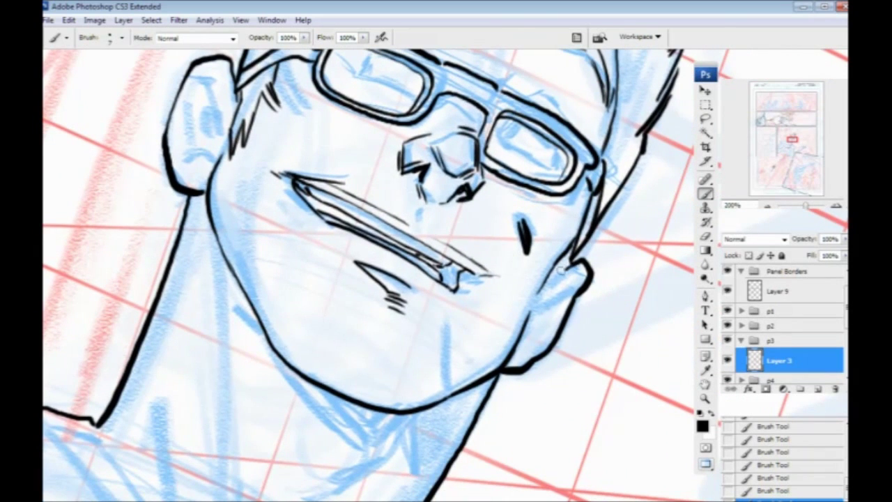
left_click_drag(531, 354, 534, 316)
mouse_move(534, 319)
left_mouse_down()
mouse_move(529, 357)
mouse_move(538, 310)
mouse_move(573, 301)
mouse_move(562, 308)
mouse_move(550, 293)
mouse_move(542, 323)
left_mouse_up()
mouse_move(239, 274)
left_mouse_down()
mouse_move(305, 376)
mouse_move(315, 343)
left_mouse_up()
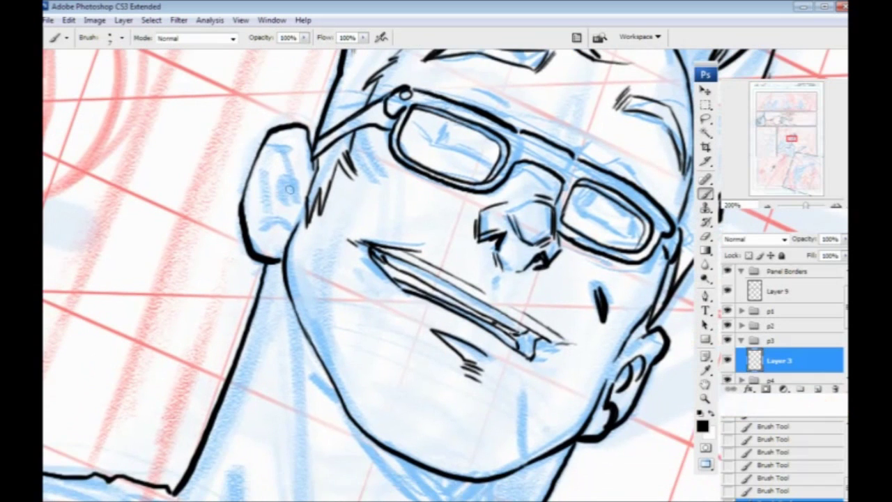
mouse_move(291, 219)
left_mouse_down()
mouse_move(270, 210)
mouse_move(255, 226)
left_mouse_up()
mouse_move(293, 208)
left_mouse_down()
mouse_move(281, 193)
mouse_move(299, 185)
left_mouse_up()
mouse_move(297, 195)
left_mouse_down()
mouse_move(281, 141)
mouse_move(264, 180)
mouse_move(288, 158)
mouse_move(273, 207)
left_mouse_up()
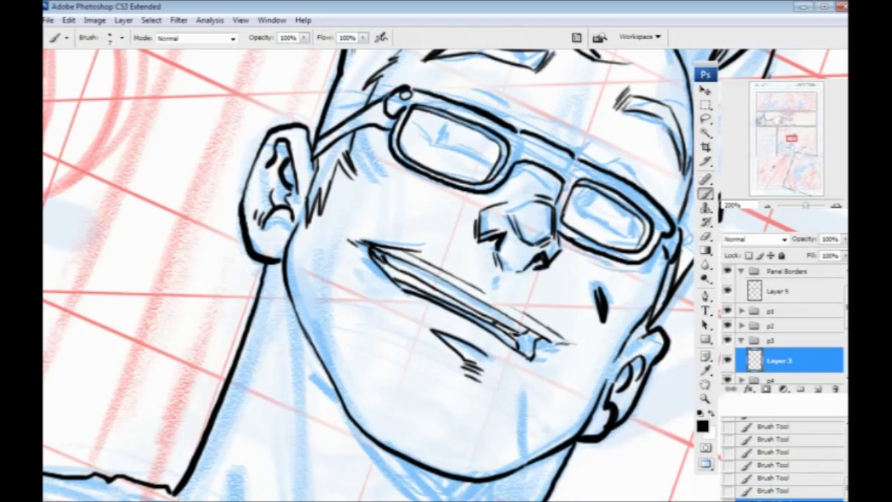
Ink the p3 man's chin crease and small marks beside the corner of his mouth.
mouse_move(259, 341)
left_mouse_down()
mouse_move(356, 332)
mouse_move(452, 286)
mouse_move(462, 319)
mouse_move(456, 261)
left_mouse_up()
left_click_drag(374, 177, 361, 306)
left_click_drag(293, 327, 288, 389)
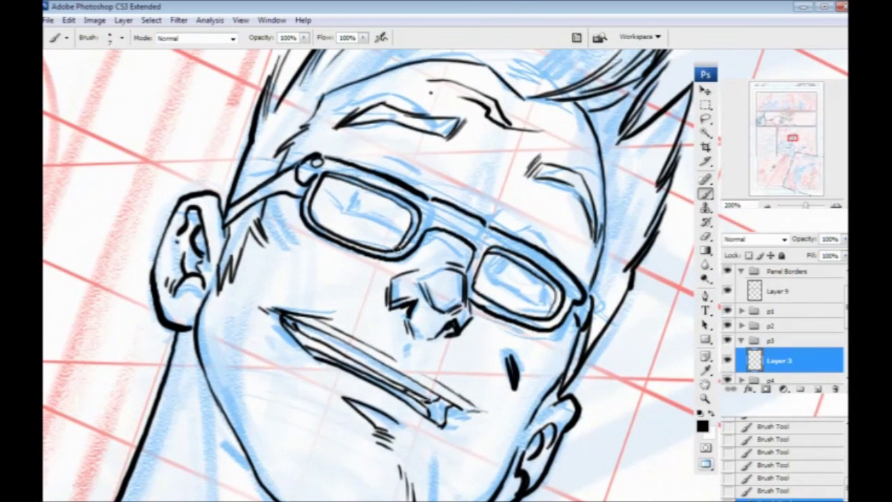
left_click_drag(337, 268, 367, 205)
mouse_move(297, 258)
left_mouse_down()
mouse_move(326, 203)
mouse_move(312, 191)
left_mouse_up()
mouse_move(282, 260)
left_mouse_down()
mouse_move(279, 237)
mouse_move(319, 325)
left_mouse_up()
left_click_drag(266, 232, 277, 250)
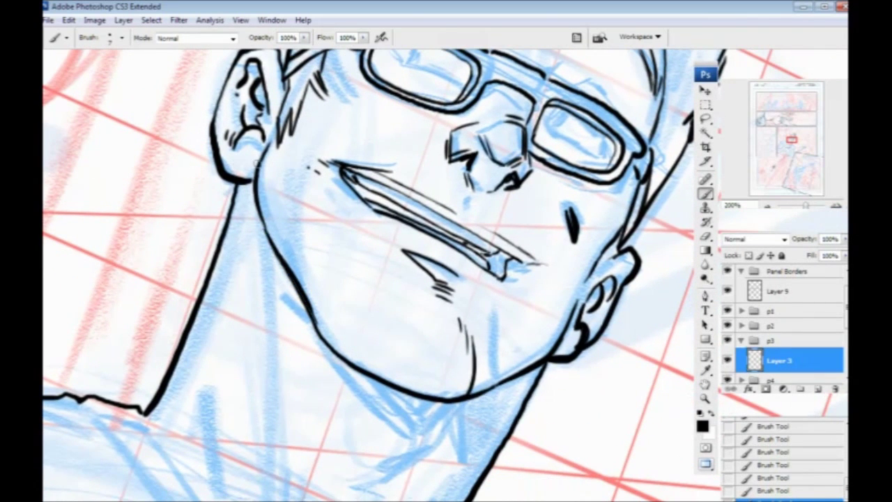
Examine the pencilled figures seated along the table in the page's top panel.
key("ctrl+minus")
key("ctrl+minus")
left_click_drag(328, 171, 261, 404)
left_click_drag(284, 335, 291, 434)
left_click_drag(266, 153, 262, 468)
left_click_drag(194, 367, 250, 488)
key("ctrl+minus")
left_click_drag(367, 357, 418, 335)
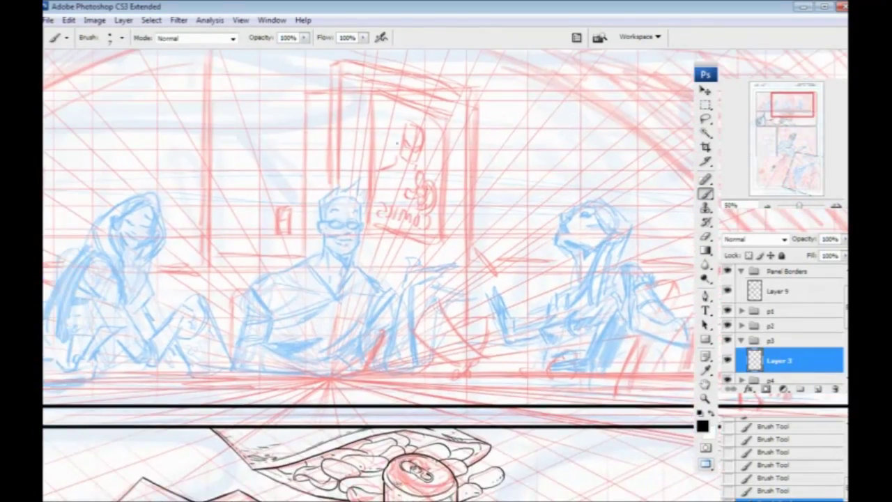
left_click_drag(228, 353, 307, 341)
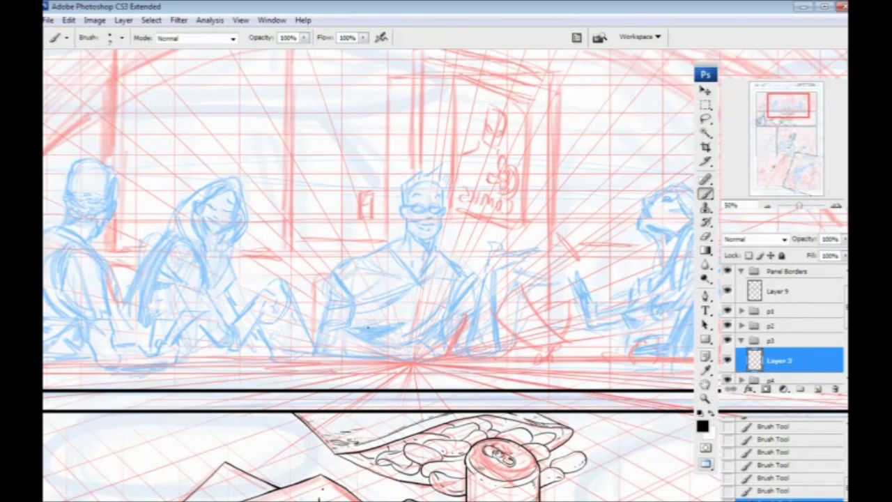
left_click_drag(154, 333, 179, 313)
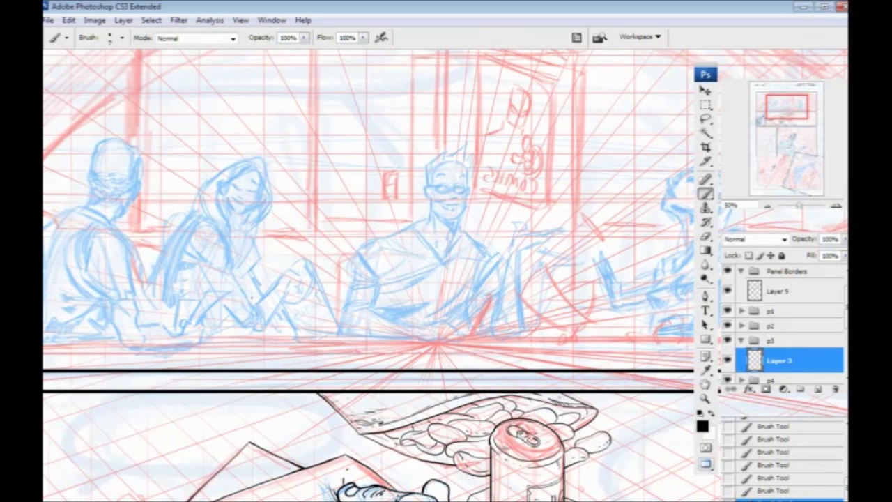
left_click_drag(561, 344, 441, 345)
Draw a black arrow pointing at the upturned head of the woman in the top panel, and undo it.
left_click_drag(428, 84, 518, 174)
mouse_move(514, 147)
left_mouse_down()
mouse_move(522, 180)
mouse_move(490, 169)
left_mouse_up()
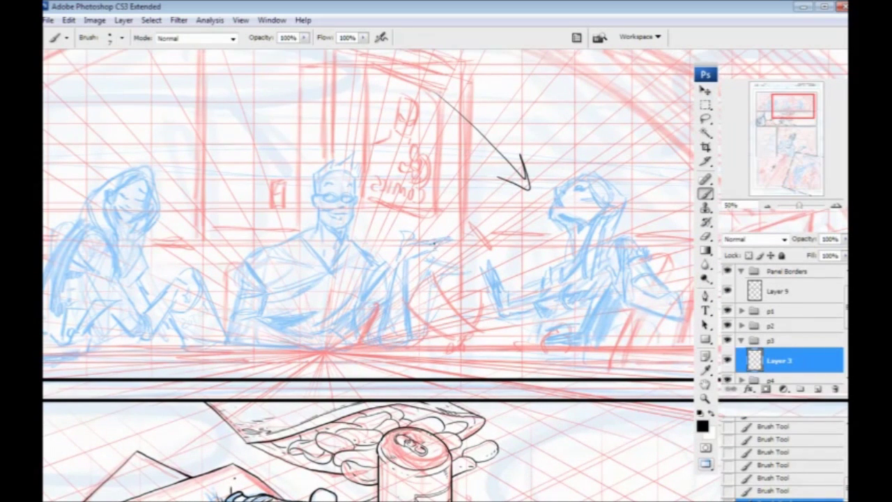
key("ctrl+z")
Compare the inked hand and man in the middle panels with the pencilled figures in the top panel.
left_click_drag(312, 431, 320, 184)
left_click_drag(259, 423, 339, 184)
left_click_drag(191, 68, 225, 149)
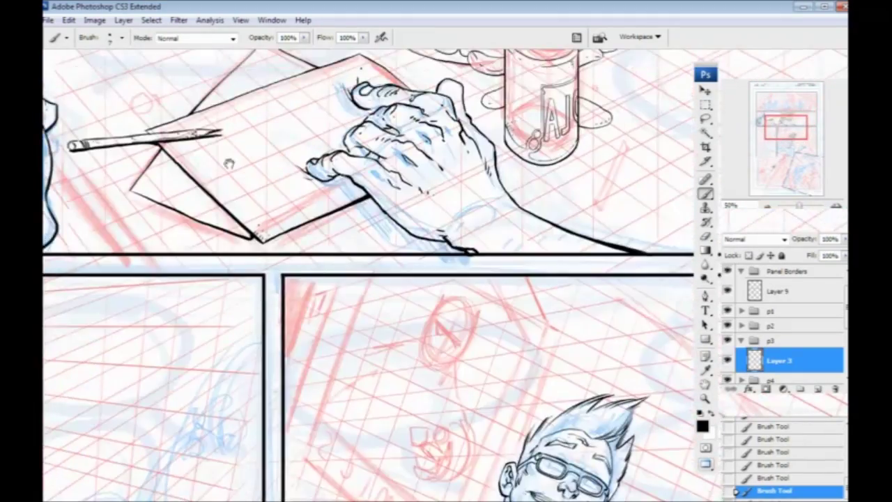
left_click_drag(277, 375, 216, 188)
left_click_drag(291, 360, 275, 242)
left_click_drag(288, 337, 304, 434)
left_click_drag(304, 118, 341, 456)
left_click_drag(327, 192, 335, 456)
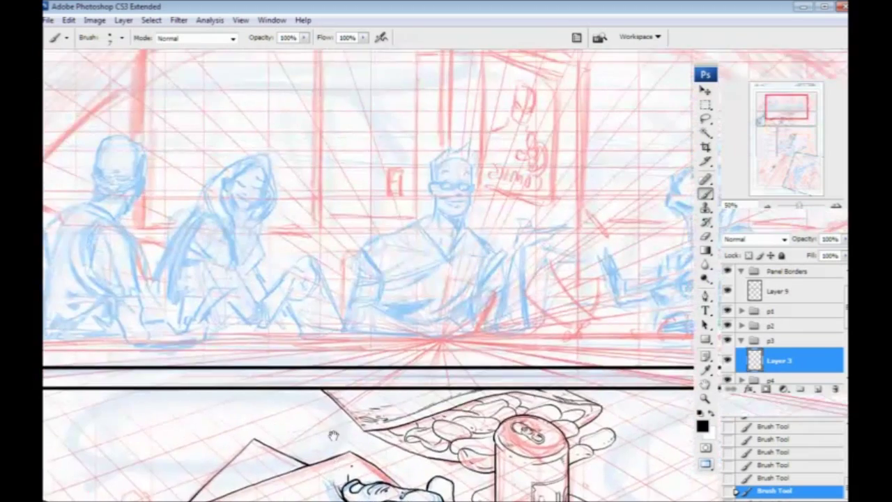
left_click_drag(399, 268, 335, 296)
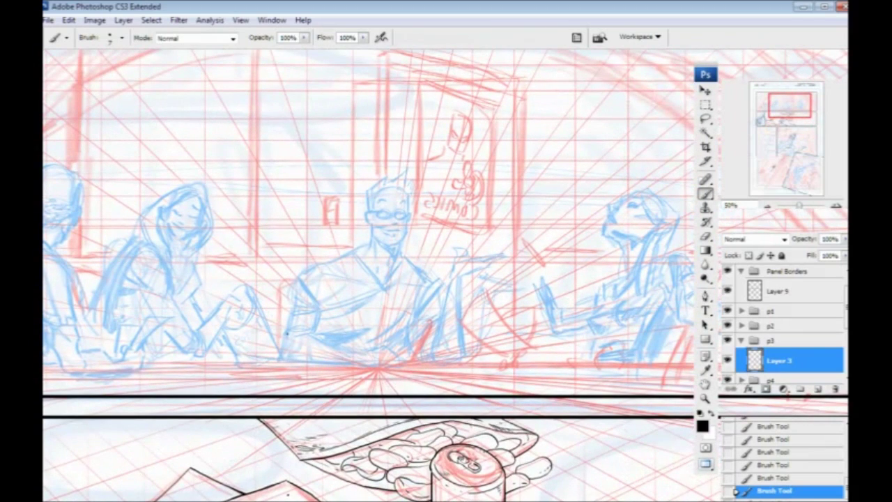
mouse_move(162, 378)
left_mouse_down()
mouse_move(235, 369)
mouse_move(287, 340)
left_mouse_up()
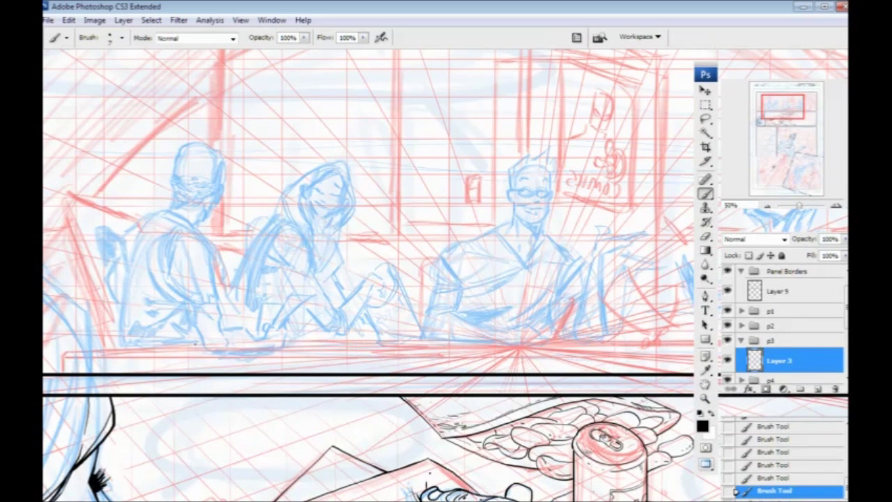
Examine the p3 man's neck, shoulders and pointing hand up close for areas still in pencil.
left_click_drag(508, 438, 354, 108)
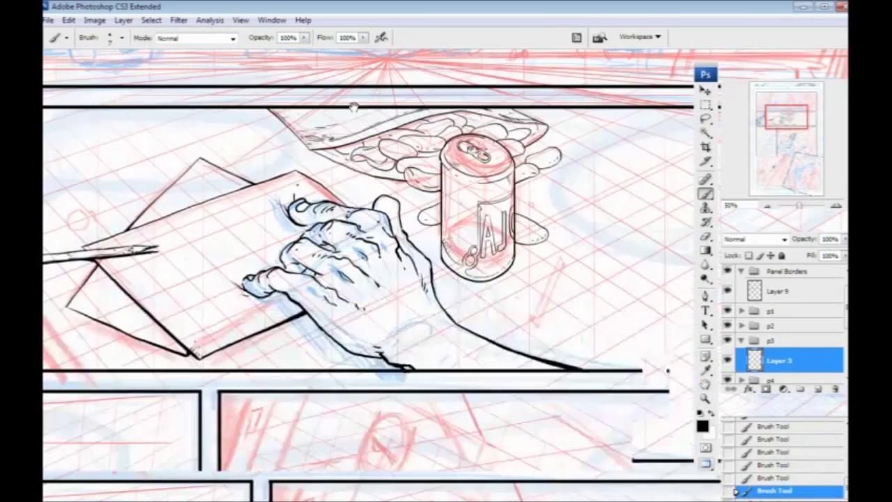
left_click_drag(416, 363, 311, 152)
left_click_drag(338, 433, 375, 249)
left_click_drag(320, 366, 390, 329)
key("ctrl+plus")
key("ctrl+plus")
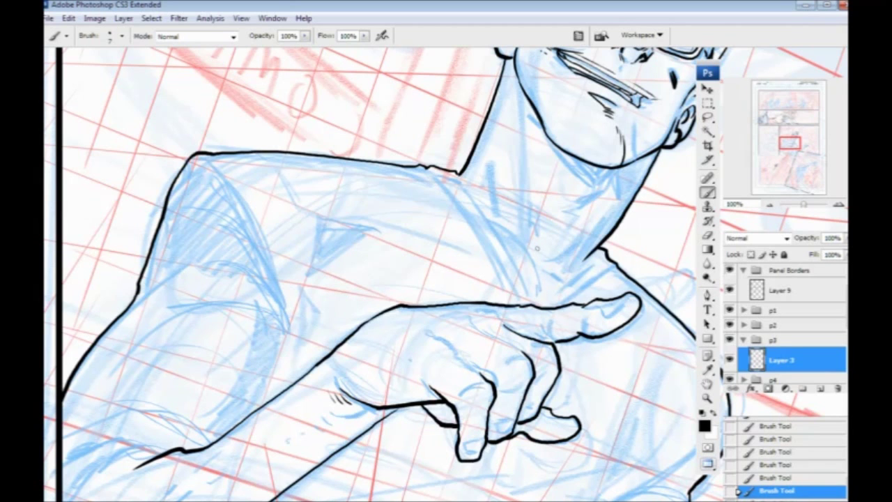
mouse_move(465, 215)
left_mouse_down()
mouse_move(463, 175)
mouse_move(422, 225)
mouse_move(415, 219)
left_mouse_up()
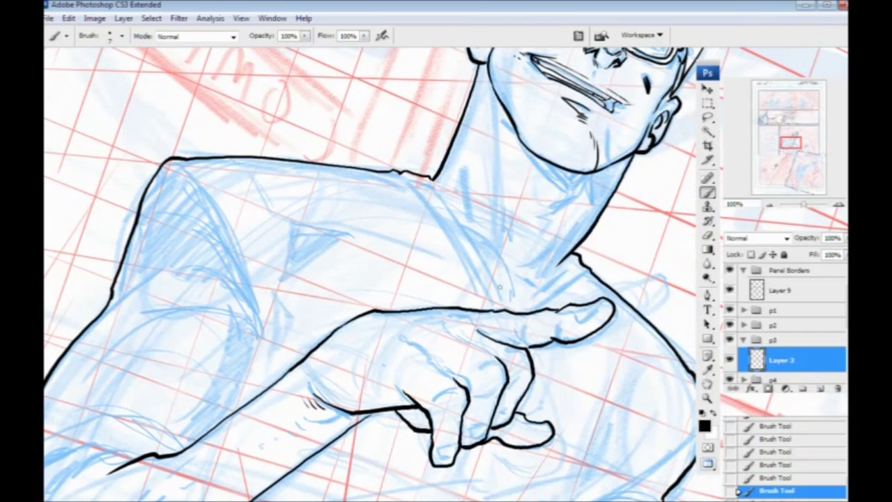
left_click_drag(349, 246, 264, 174)
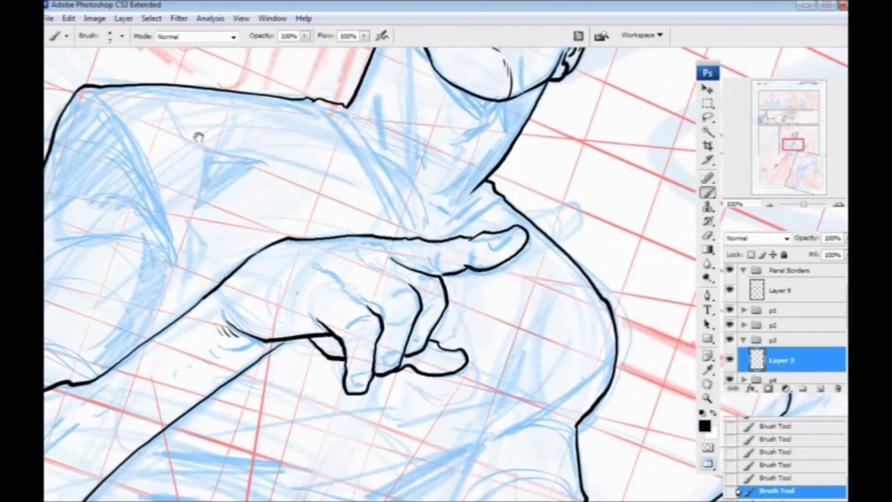
Ink the fingernail and the small joint crease marks on the pointing finger of the left-hand arm.
key("ctrl+plus")
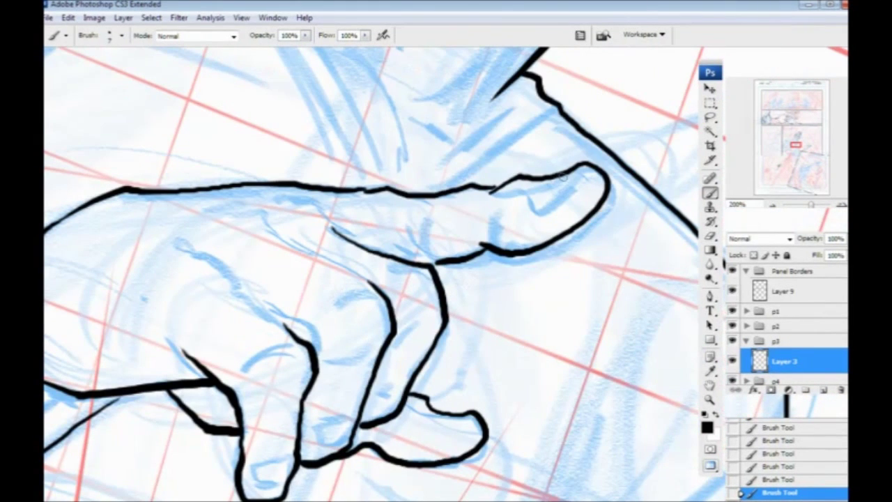
mouse_move(558, 182)
left_mouse_down()
mouse_move(519, 201)
mouse_move(508, 197)
mouse_move(559, 179)
left_mouse_up()
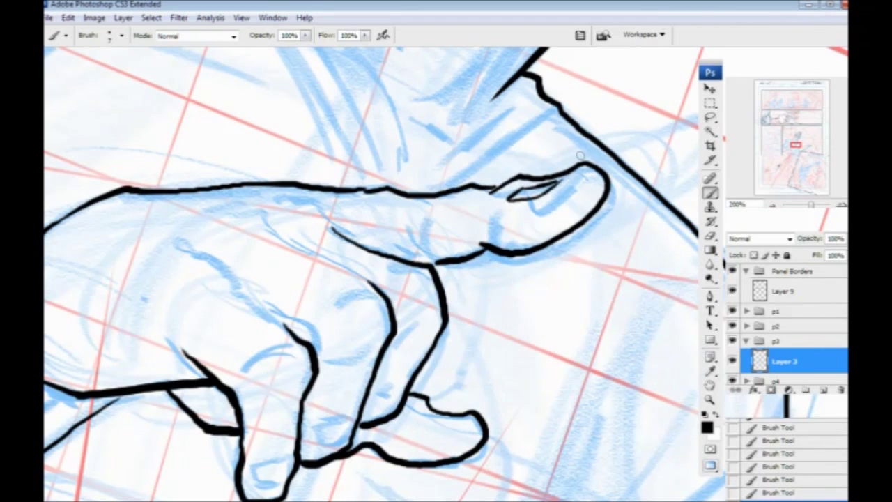
left_click(475, 234)
left_click(468, 227)
Extend the lines of the pointing finger and the adjacent curled finger back over their knuckles, ending in short hatch marks.
left_click_drag(313, 230, 331, 246)
left_click_drag(457, 278, 434, 269)
mouse_move(249, 225)
left_mouse_down()
mouse_move(313, 197)
mouse_move(432, 192)
left_mouse_up()
mouse_move(459, 226)
left_mouse_down()
mouse_move(425, 202)
mouse_move(410, 203)
left_mouse_up()
left_click_drag(347, 249, 480, 256)
left_click_drag(545, 207, 504, 214)
left_click_drag(508, 205, 494, 213)
mouse_move(578, 266)
left_mouse_down()
mouse_move(587, 241)
mouse_move(538, 222)
mouse_move(463, 216)
left_mouse_up()
left_click_drag(465, 207, 437, 212)
left_click_drag(436, 204, 432, 207)
mouse_move(449, 299)
left_mouse_down()
mouse_move(275, 289)
mouse_move(288, 312)
left_mouse_up()
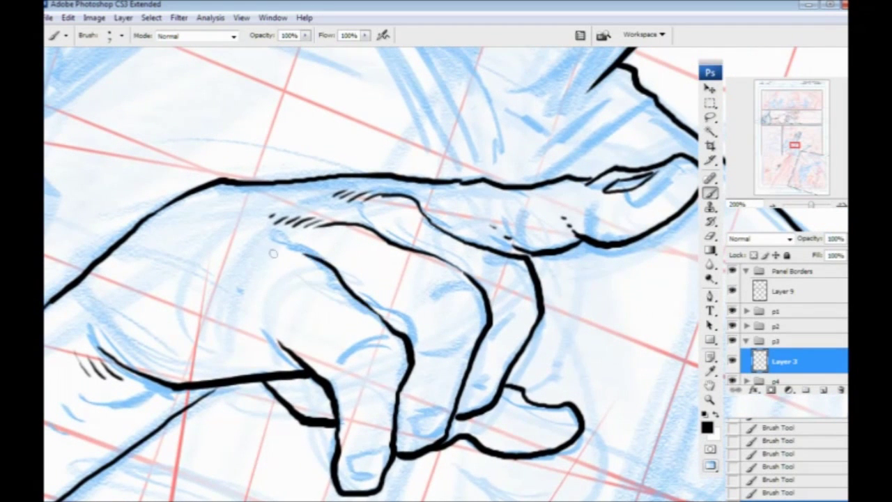
Ink the nearest curled finger's knuckle line with trailing hatches and add small tick marks at its lower edge.
mouse_move(269, 278)
left_mouse_down()
mouse_move(394, 263)
mouse_move(417, 237)
left_mouse_up()
mouse_move(401, 246)
left_mouse_down()
mouse_move(407, 237)
mouse_move(387, 239)
left_mouse_up()
mouse_move(372, 248)
left_mouse_down()
mouse_move(377, 239)
mouse_move(364, 239)
left_mouse_up()
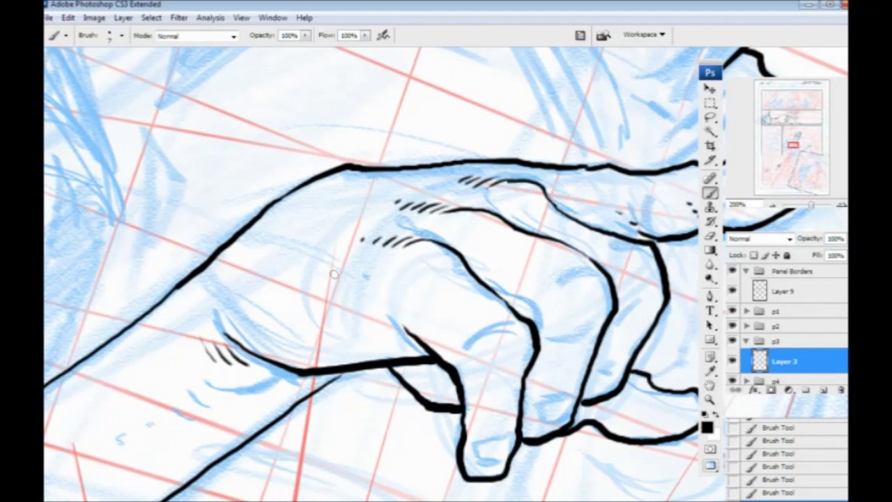
left_click_drag(352, 276, 338, 240)
left_click_drag(394, 299, 367, 273)
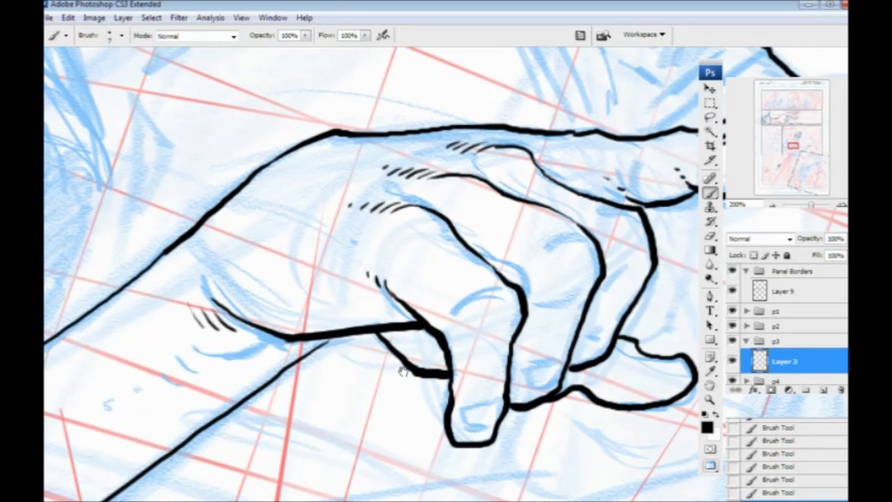
Ink the fingernails on the two nearest curled fingers of the pointing hand.
left_click_drag(399, 352, 455, 223)
mouse_move(558, 267)
left_mouse_down()
mouse_move(521, 278)
mouse_move(542, 298)
mouse_move(514, 301)
mouse_move(519, 281)
mouse_move(551, 272)
left_mouse_up()
left_click_drag(448, 331, 351, 399)
mouse_move(516, 300)
left_mouse_down()
mouse_move(508, 325)
mouse_move(474, 329)
mouse_move(478, 307)
mouse_move(505, 291)
mouse_move(513, 307)
mouse_move(490, 297)
mouse_move(484, 313)
left_mouse_up()
left_click_drag(490, 210, 446, 236)
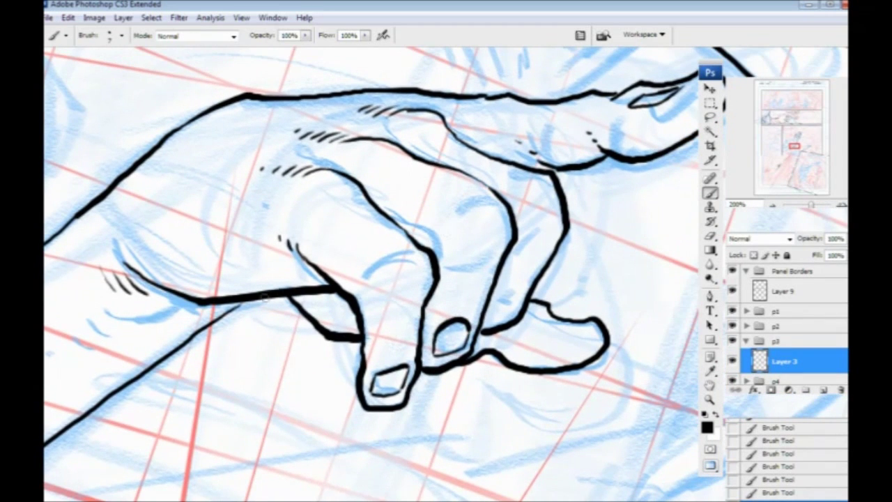
Ink the farthest curled finger's nail, the nearest finger's knuckle bump, and a small crease mark on the thumb.
left_click_drag(322, 344, 247, 371)
left_click_drag(332, 256, 360, 278)
mouse_move(419, 343)
left_mouse_down()
mouse_move(444, 324)
mouse_move(434, 310)
mouse_move(416, 337)
mouse_move(427, 318)
left_mouse_up()
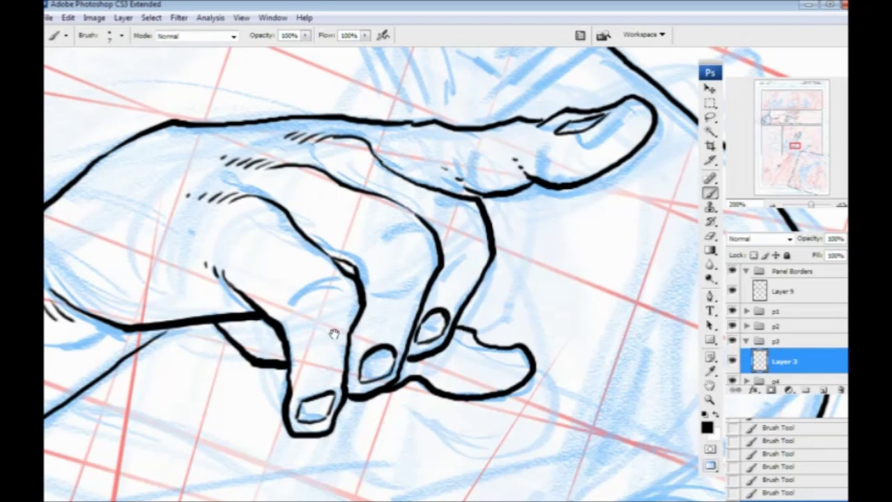
left_click_drag(427, 376, 424, 369)
left_click(420, 368)
Thicken the lower forearm outline where it meets the wrist of the pointing hand.
left_click_drag(252, 383, 335, 420)
left_click_drag(238, 251, 457, 116)
mouse_move(433, 234)
left_mouse_down()
mouse_move(556, 172)
mouse_move(384, 291)
left_mouse_up()
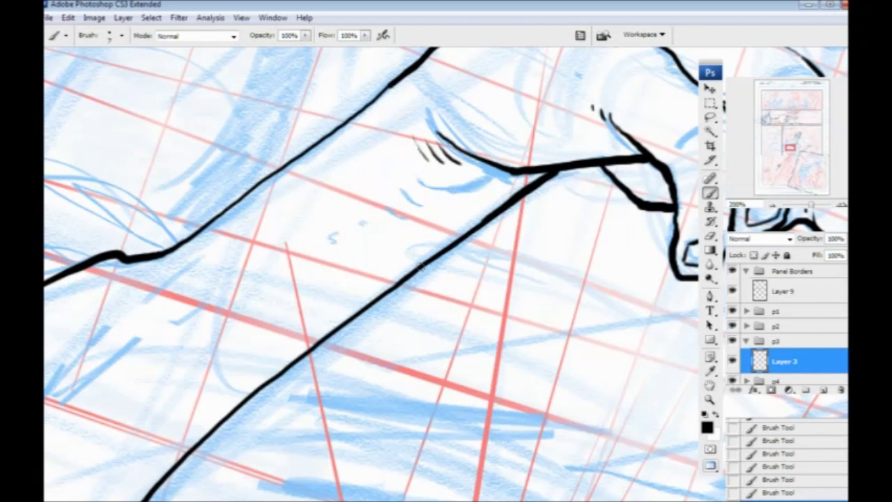
Thicken the upper forearm outline behind the pointing hand, and undo the trial curve at the wrist.
mouse_move(233, 401)
left_mouse_down()
mouse_move(435, 411)
mouse_move(472, 427)
left_mouse_up()
left_click_drag(483, 241, 460, 279)
left_click_drag(611, 145, 547, 196)
left_click_drag(593, 160, 424, 282)
mouse_move(406, 320)
left_mouse_down()
mouse_move(305, 352)
mouse_move(394, 304)
left_mouse_up()
left_click_drag(460, 230, 480, 218)
left_click_drag(421, 290, 287, 406)
mouse_move(416, 320)
left_mouse_down()
mouse_move(300, 303)
mouse_move(448, 324)
left_mouse_up()
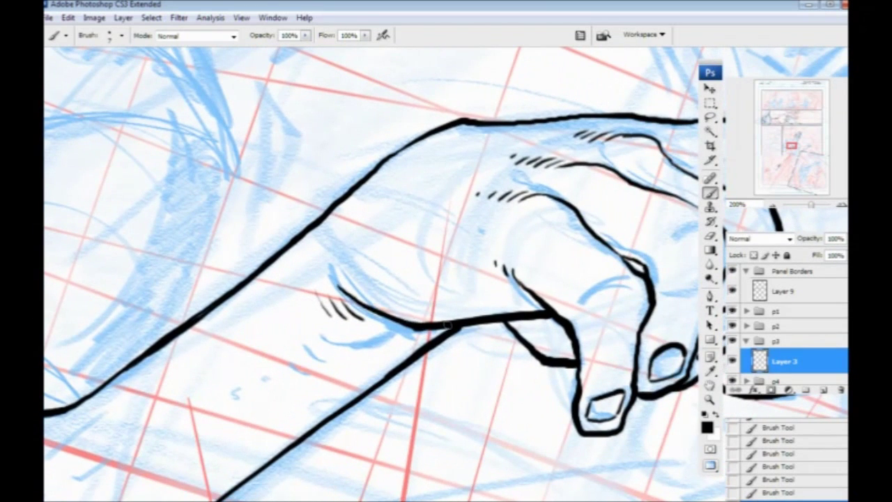
left_click_drag(338, 289, 331, 260)
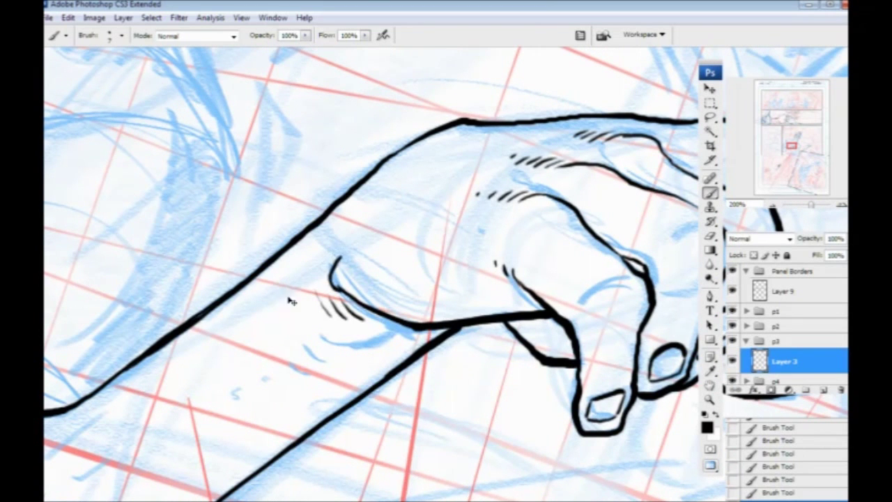
key("ctrl+z")
Ink the curved joint creases on the three curled fingers of the pointing hand.
mouse_move(418, 325)
left_mouse_down()
mouse_move(332, 317)
mouse_move(264, 362)
left_mouse_up()
left_click_drag(383, 299, 310, 233)
left_click_drag(475, 193, 412, 167)
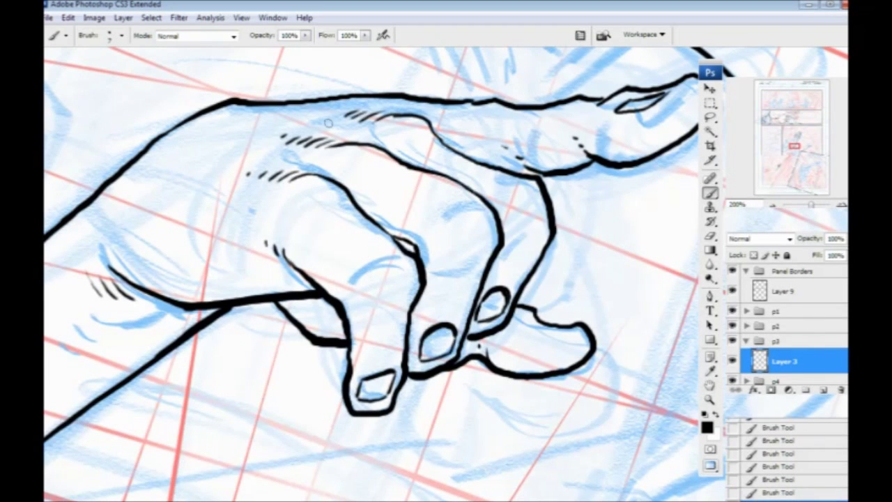
mouse_move(404, 259)
left_mouse_down()
mouse_move(358, 283)
mouse_move(380, 304)
mouse_move(403, 305)
mouse_move(368, 313)
mouse_move(405, 313)
mouse_move(367, 323)
left_mouse_up()
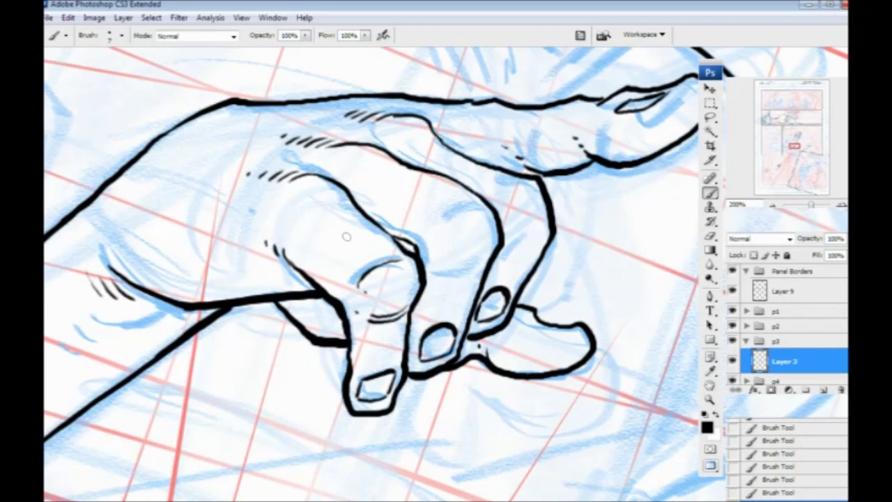
mouse_move(490, 204)
left_mouse_down()
mouse_move(453, 208)
mouse_move(434, 226)
left_mouse_up()
mouse_move(499, 239)
left_mouse_down()
mouse_move(455, 261)
mouse_move(488, 255)
mouse_move(455, 268)
left_mouse_up()
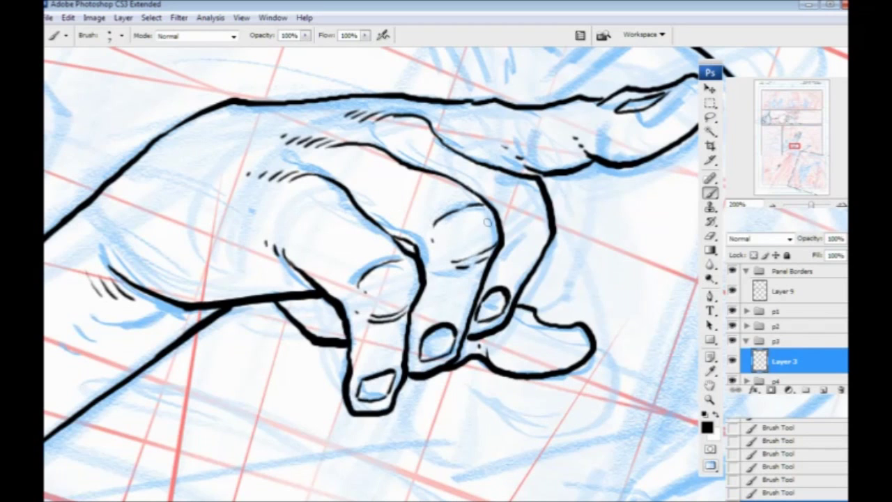
left_click_drag(539, 185, 494, 192)
left_click_drag(546, 231, 517, 233)
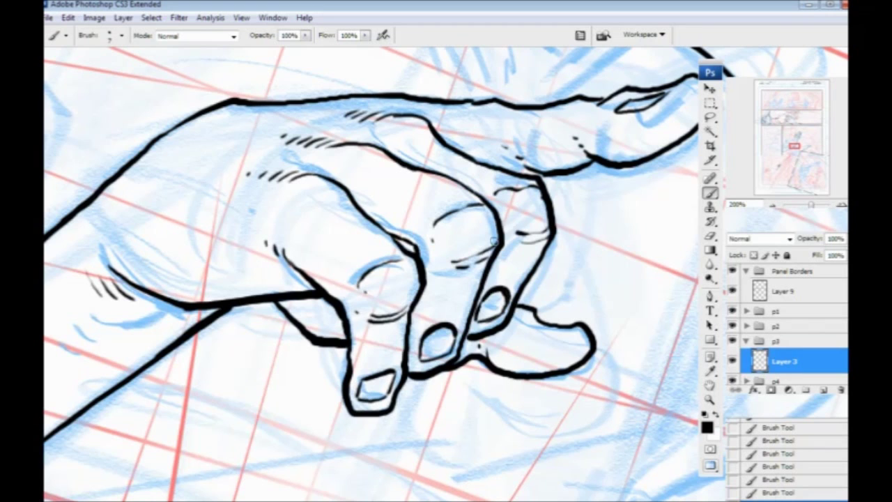
Add a short contour and tick marks along the upper side of the pointing finger's middle joint.
left_click_drag(402, 177, 353, 219)
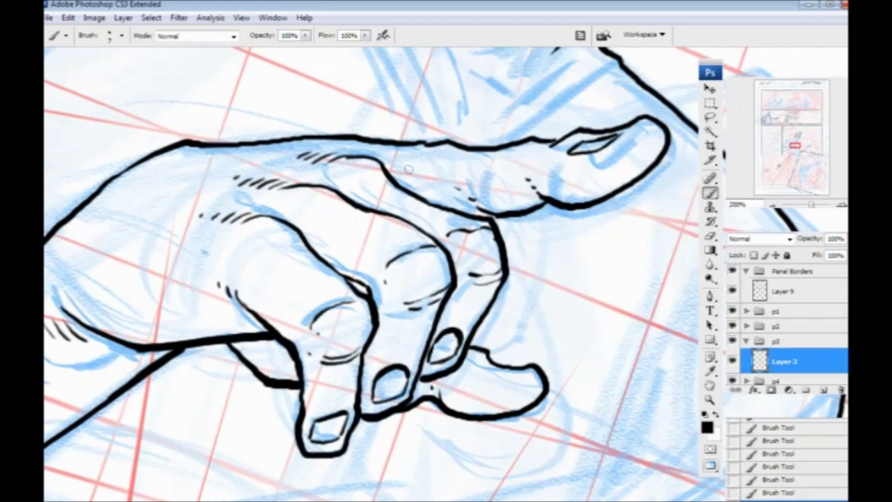
left_click_drag(526, 141, 479, 163)
left_click_drag(476, 159, 469, 165)
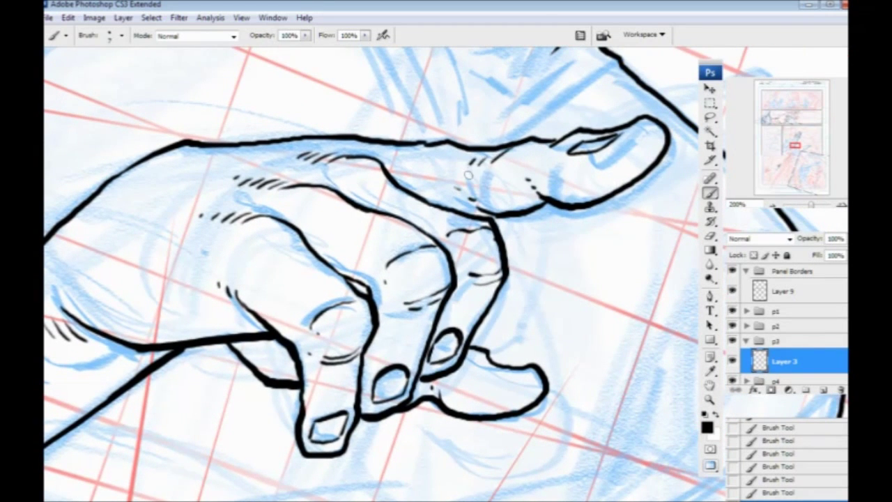
Ink the little finger's knuckle hatching and joint creases on the raised open hand.
key("ctrl+minus")
key("ctrl+minus")
key("ctrl+minus")
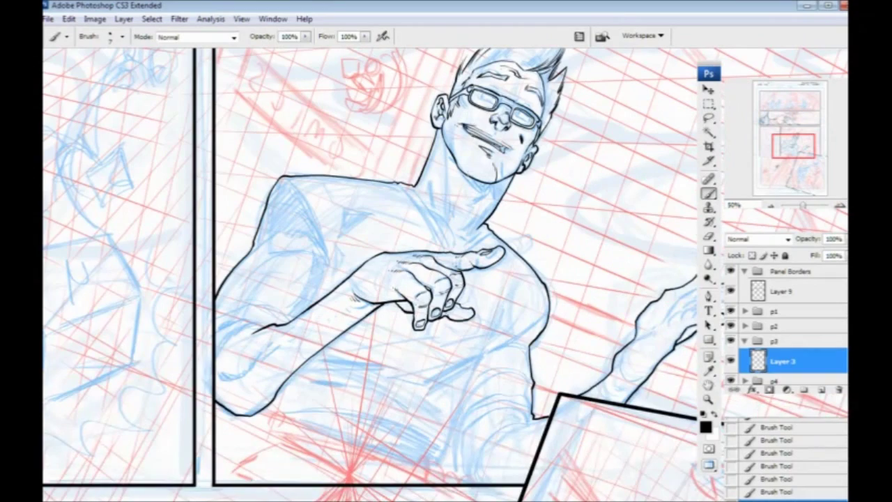
left_click_drag(318, 351, 199, 362)
left_click_drag(411, 383, 294, 293)
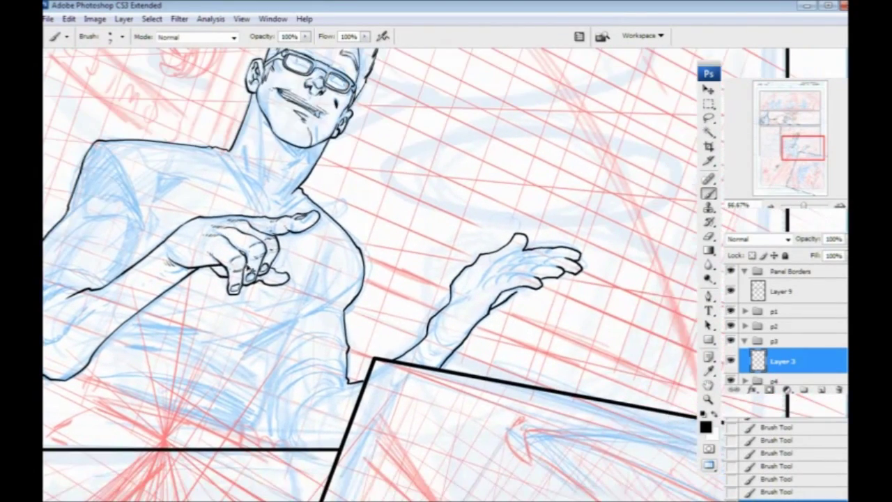
key("ctrl+plus")
key("ctrl+plus")
key("ctrl+plus")
left_click_drag(624, 261, 367, 325)
mouse_move(488, 263)
left_mouse_down()
mouse_move(552, 239)
mouse_move(495, 232)
mouse_move(465, 248)
mouse_move(499, 231)
mouse_move(450, 231)
mouse_move(404, 265)
mouse_move(432, 239)
mouse_move(411, 246)
mouse_move(351, 323)
mouse_move(374, 269)
mouse_move(350, 307)
left_mouse_up()
left_click_drag(347, 308, 343, 320)
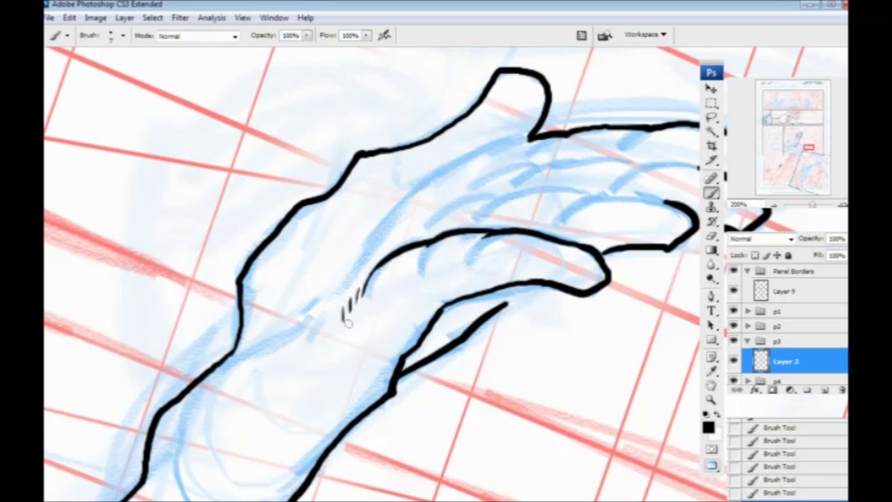
left_click_drag(428, 243, 419, 265)
left_click_drag(412, 264, 401, 283)
left_click_drag(490, 233, 458, 262)
Ink the ring finger's upper contour and joint crease on the open hand.
left_click_drag(341, 325, 244, 364)
mouse_move(578, 239)
left_mouse_down()
mouse_move(490, 242)
mouse_move(460, 231)
mouse_move(399, 251)
mouse_move(411, 236)
mouse_move(330, 256)
left_mouse_up()
left_click_drag(492, 238, 465, 256)
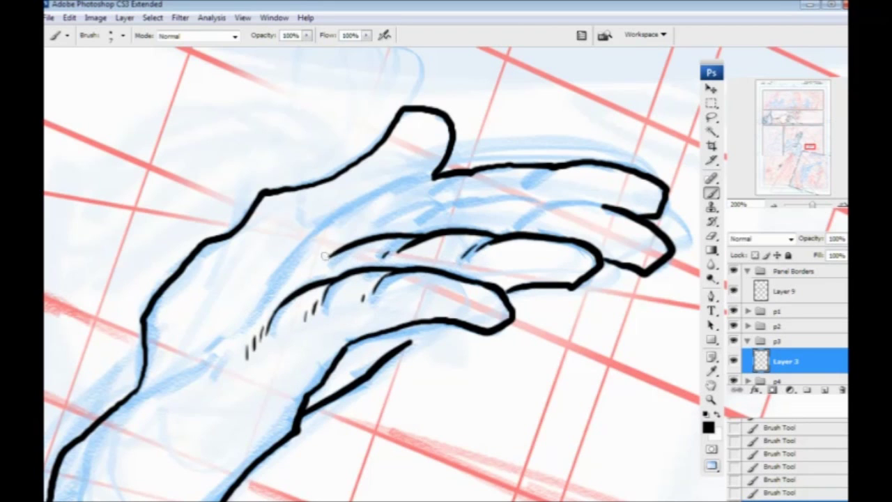
Ink the middle finger's upper contour with knuckle hatches, and add joint creases to the middle and index fingers.
left_click_drag(390, 294, 251, 352)
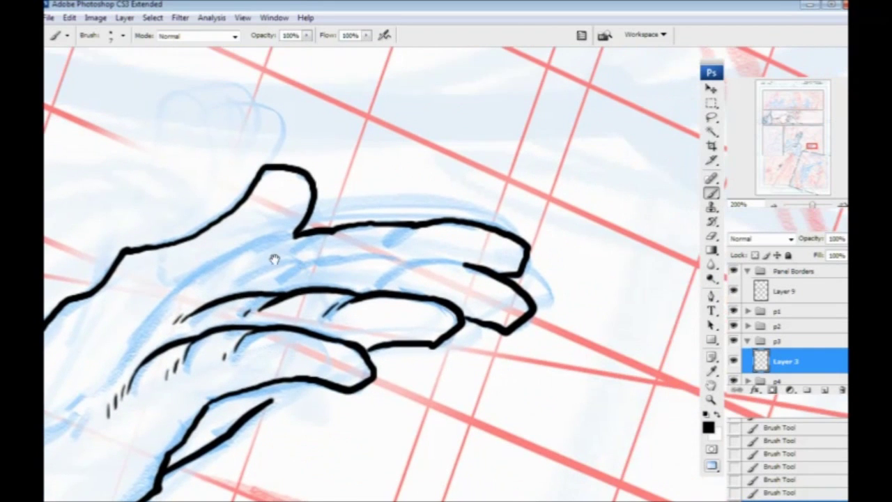
mouse_move(461, 263)
left_mouse_down()
mouse_move(341, 252)
mouse_move(279, 262)
left_mouse_up()
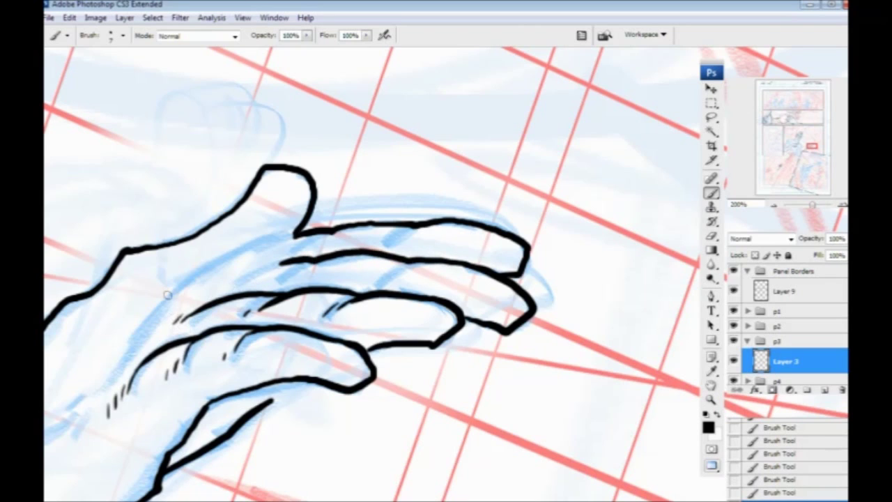
left_click_drag(408, 262, 378, 279)
mouse_move(313, 260)
left_mouse_down()
mouse_move(297, 278)
mouse_move(265, 264)
mouse_move(244, 281)
left_mouse_up()
left_click_drag(251, 269, 232, 284)
left_click_drag(409, 230, 385, 245)
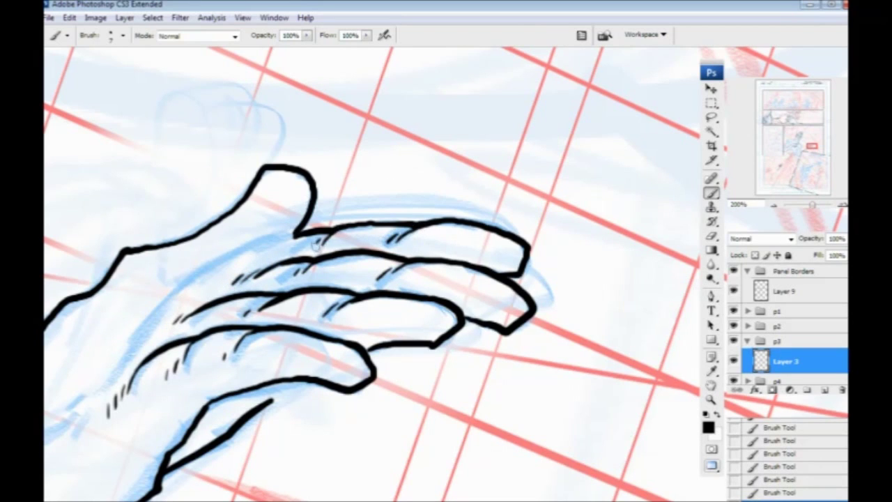
Ink the index finger's base line running down the open hand to the wrist, redoing the first stroke.
left_click_drag(301, 235, 237, 263)
key("ctrl+z")
mouse_move(300, 234)
left_mouse_down()
mouse_move(259, 249)
mouse_move(496, 168)
mouse_move(399, 219)
mouse_move(373, 250)
left_mouse_up()
left_click_drag(295, 343, 370, 249)
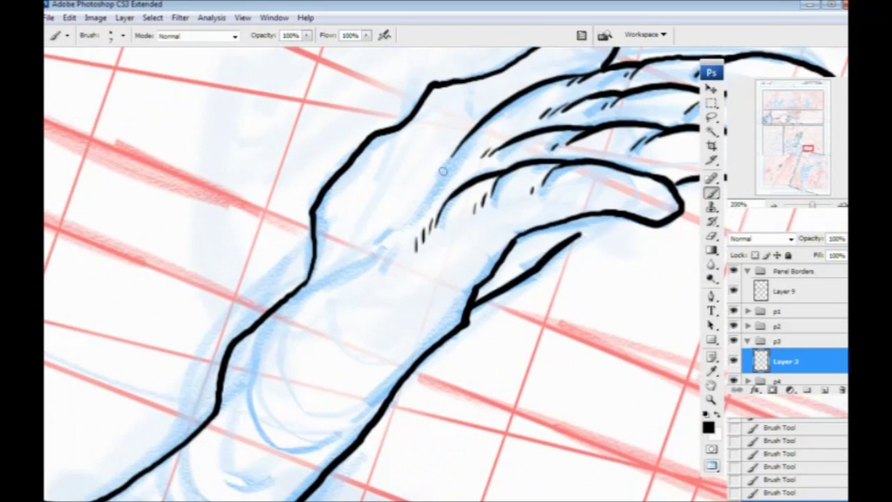
mouse_move(446, 170)
left_mouse_down()
mouse_move(394, 247)
mouse_move(305, 283)
mouse_move(233, 347)
mouse_move(250, 235)
left_mouse_up()
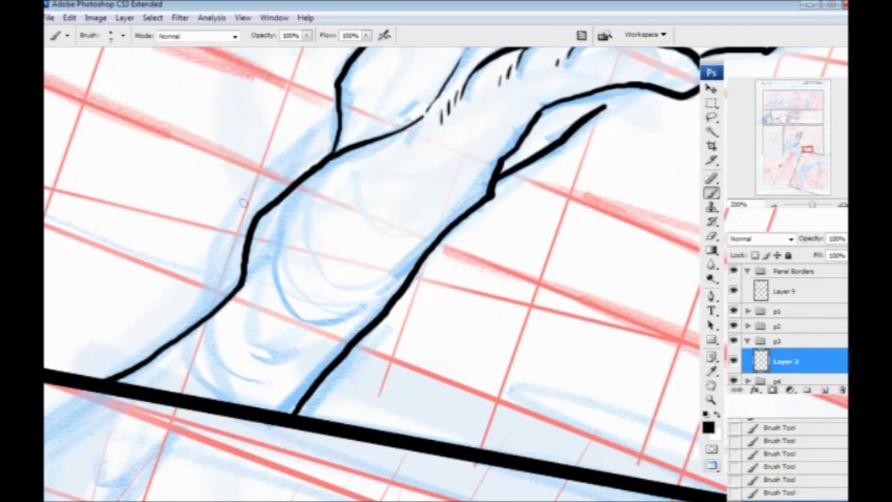
Ink a curved muscle contour with hatch marks on the forearm below the open hand.
left_click_drag(244, 273, 269, 341)
left_click_drag(258, 343, 263, 360)
mouse_move(261, 285)
left_mouse_down()
mouse_move(213, 374)
mouse_move(281, 274)
left_mouse_up()
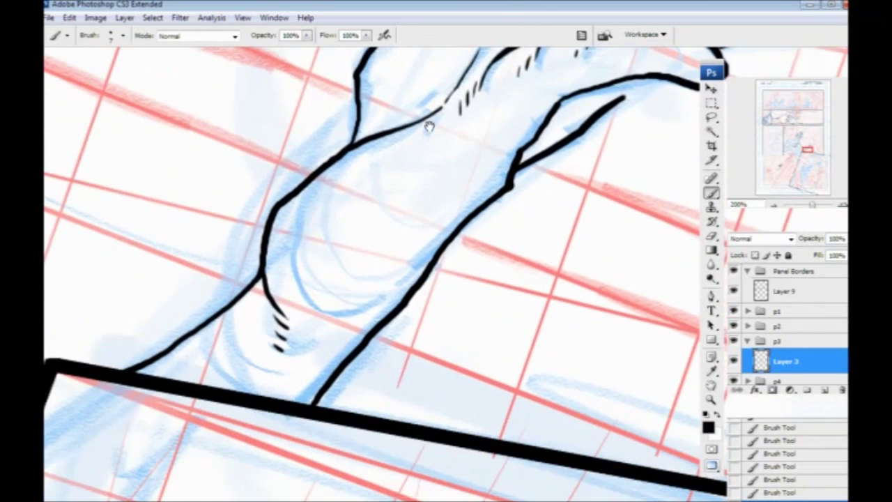
Ink the wrist's hatch marks and the curved line at the heel of the open hand.
mouse_move(431, 198)
left_mouse_down()
mouse_move(578, 172)
mouse_move(502, 221)
left_mouse_up()
mouse_move(420, 202)
left_mouse_down()
mouse_move(341, 289)
mouse_move(300, 401)
left_mouse_up()
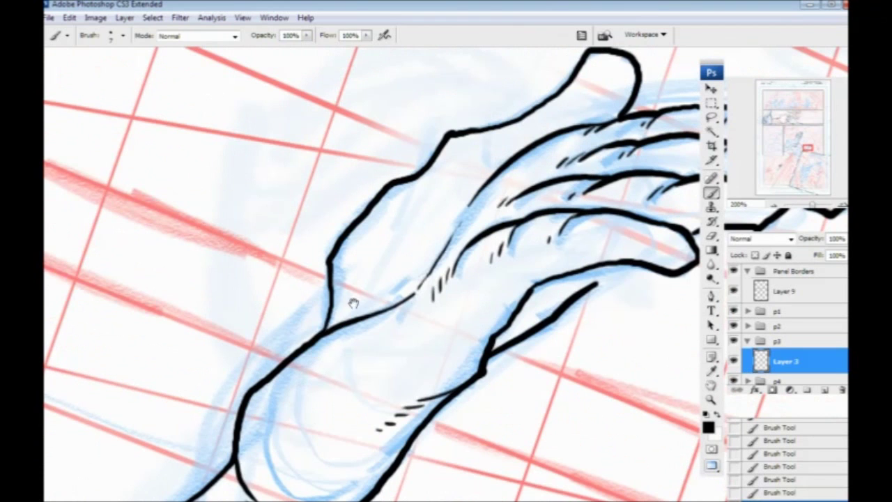
mouse_move(466, 198)
left_mouse_down()
mouse_move(335, 313)
mouse_move(389, 253)
mouse_move(330, 373)
mouse_move(306, 289)
left_mouse_up()
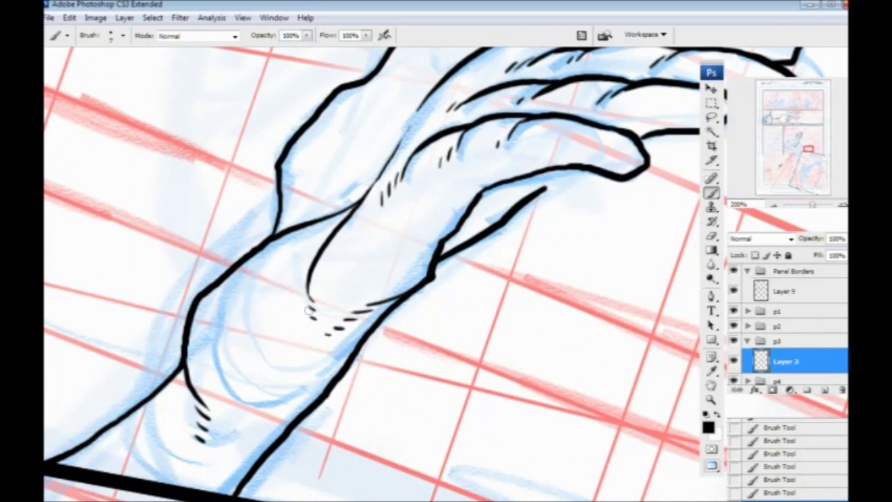
left_click_drag(239, 335, 175, 375)
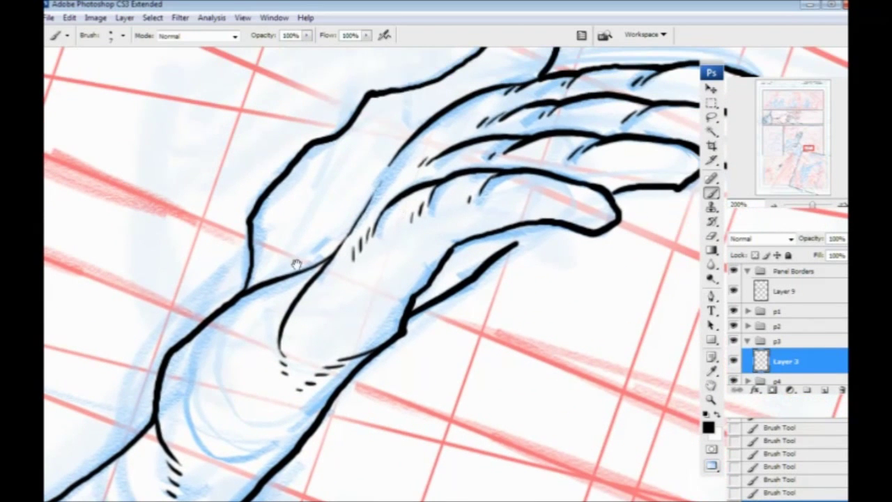
Try to extend the short contour beneath the little finger of the open hand.
left_click_drag(324, 241, 244, 303)
left_click_drag(305, 368, 405, 233)
left_click_drag(386, 307, 382, 287)
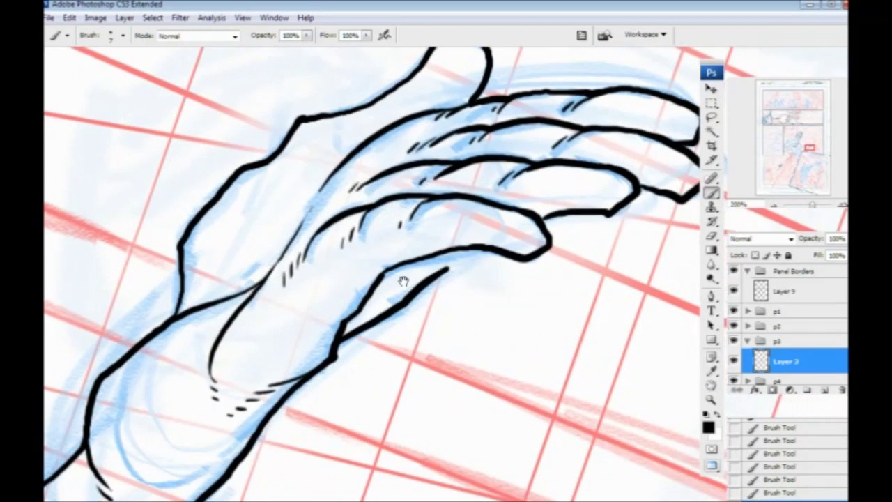
left_click_drag(449, 268, 458, 250)
mouse_move(408, 295)
left_mouse_down()
mouse_move(487, 251)
mouse_move(455, 265)
left_mouse_up()
left_click_drag(530, 213, 483, 237)
key("ctrl+alt+z")
key("ctrl+alt+z")
key("ctrl+alt+z")
key("ctrl+alt+z")
Erase the end of the short contour beneath the little finger and re-ink it curving up to the finger.
key("e")
mouse_move(522, 226)
left_mouse_down()
mouse_move(527, 235)
mouse_move(467, 254)
mouse_move(490, 246)
left_mouse_up()
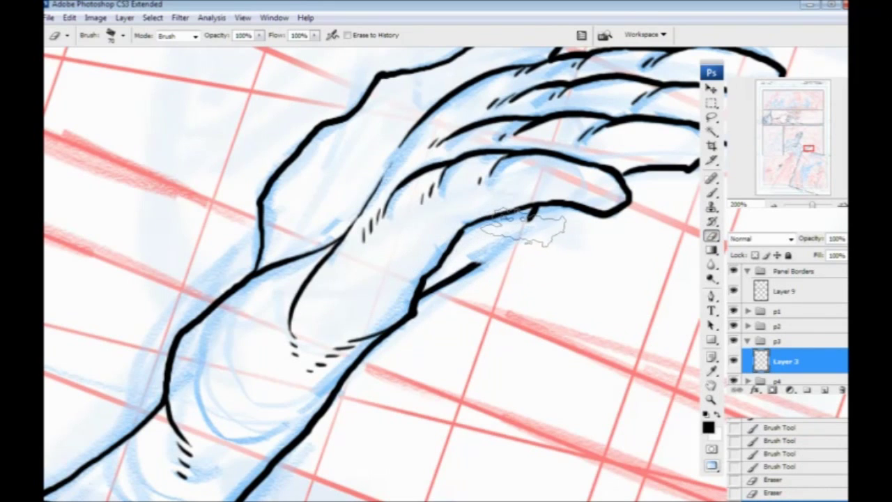
left_click(712, 194)
mouse_move(498, 227)
left_mouse_down()
mouse_move(523, 211)
mouse_move(492, 252)
left_mouse_up()
Thicken the lines where the back of the open hand meets the wrist.
left_click_drag(283, 314, 381, 294)
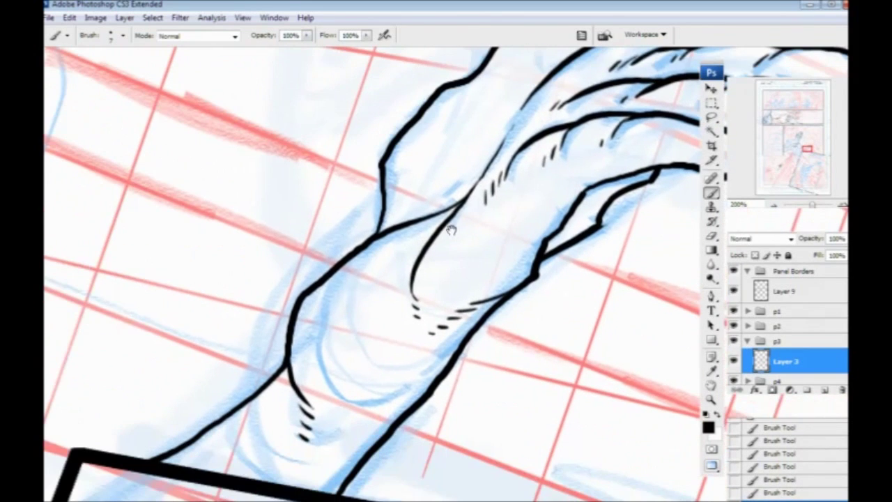
left_click_drag(494, 154, 415, 255)
left_click_drag(420, 219, 470, 195)
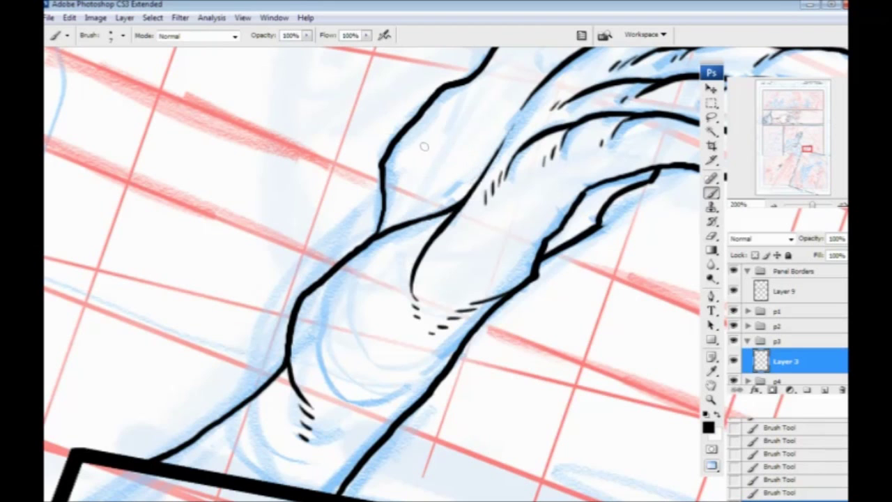
left_click_drag(363, 229, 314, 326)
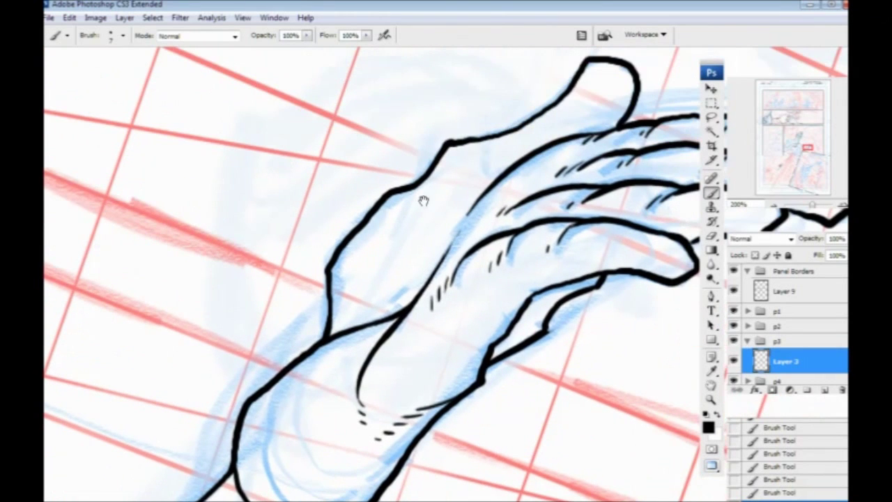
left_click_drag(464, 184, 429, 190)
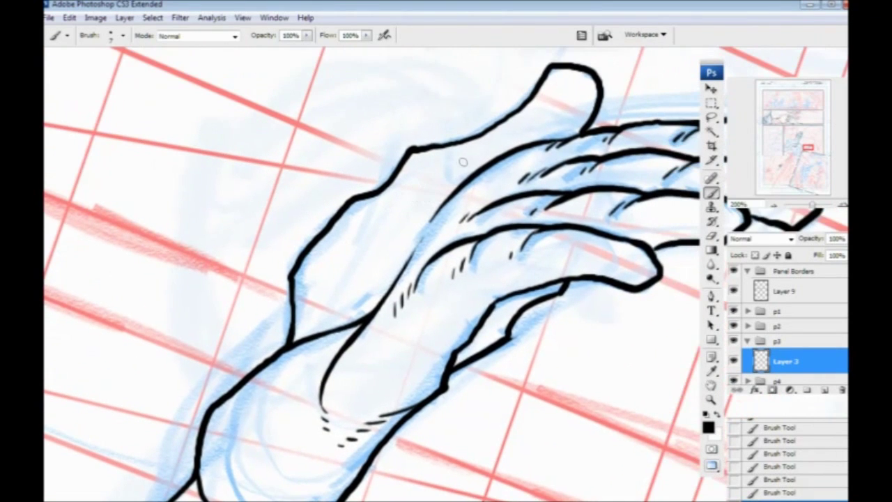
Add short hatch marks at the open hand's thumb base and wrist, and flip the canvas horizontally to check the drawing.
mouse_move(465, 166)
left_mouse_down()
mouse_move(471, 176)
mouse_move(449, 163)
left_mouse_up()
left_click_drag(308, 188, 304, 125)
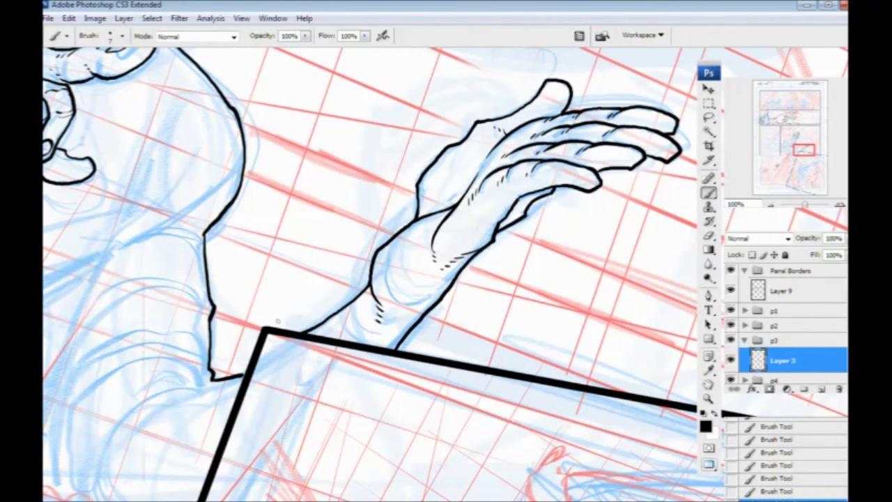
left_click_drag(454, 170, 525, 229)
left_click_drag(357, 278, 211, 340)
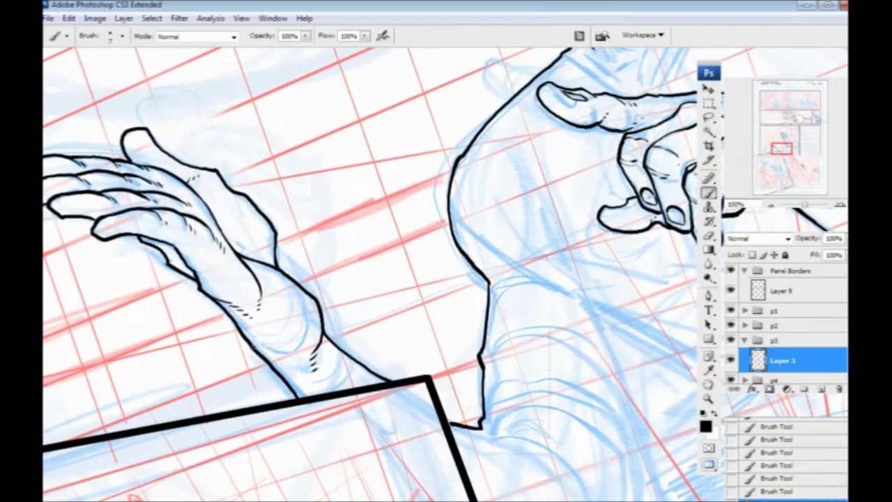
left_click_drag(261, 354, 310, 384)
left_click_drag(253, 367, 284, 383)
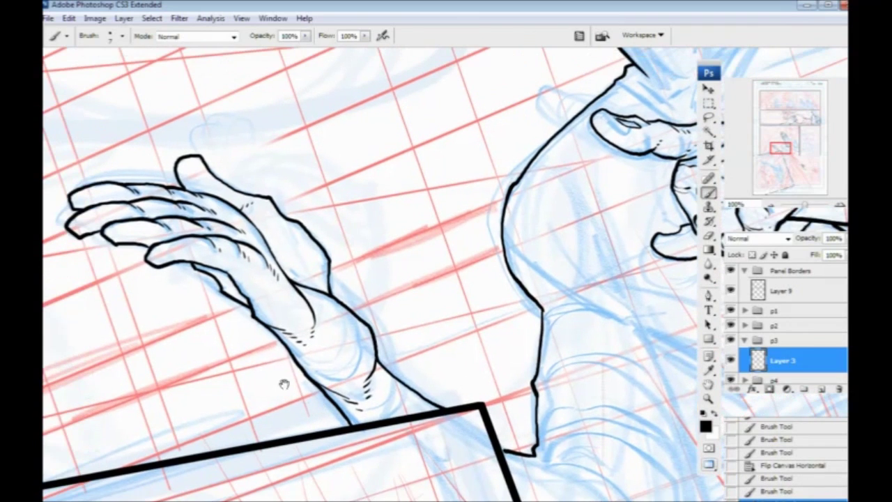
left_click_drag(153, 273, 95, 241)
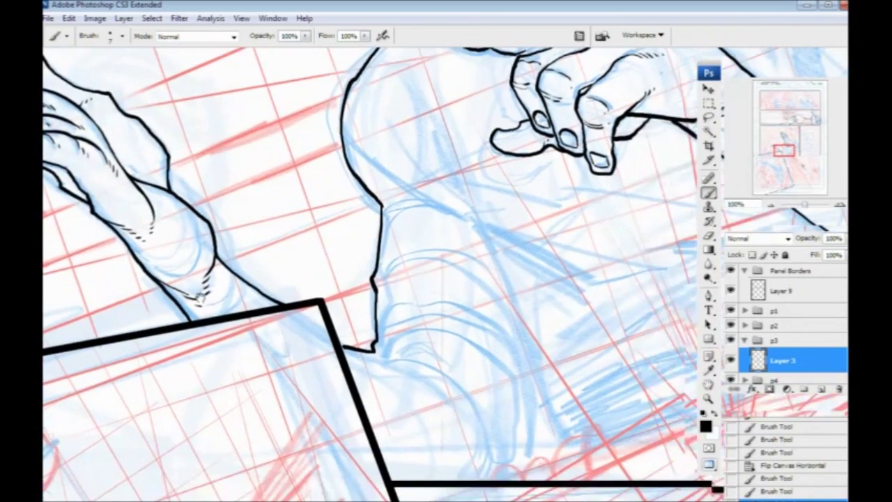
Ink the bent elbow's curved contour down to the panel's bottom border, with a small crease and a long outer fold above it.
left_click_drag(265, 338, 187, 283)
mouse_move(255, 311)
left_mouse_down()
mouse_move(177, 272)
mouse_move(194, 247)
mouse_move(250, 252)
mouse_move(311, 315)
mouse_move(320, 352)
mouse_move(314, 372)
left_mouse_up()
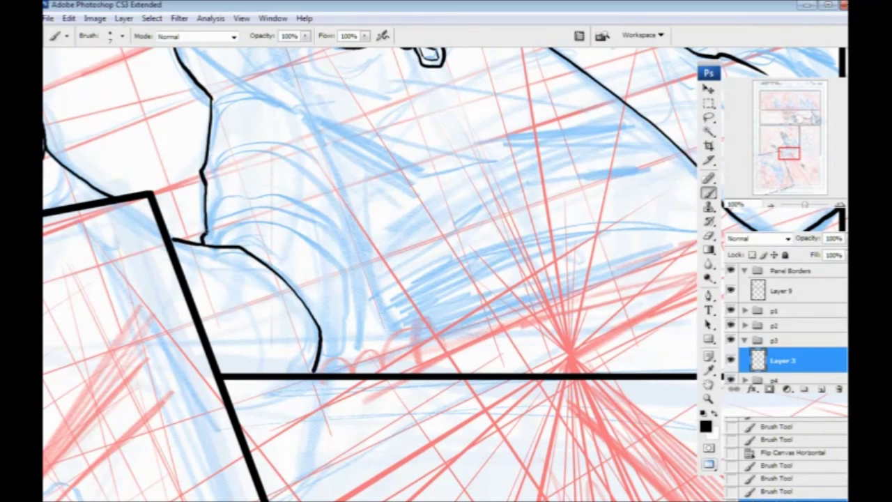
mouse_move(203, 238)
left_mouse_down()
mouse_move(270, 231)
mouse_move(237, 218)
mouse_move(215, 226)
left_mouse_up()
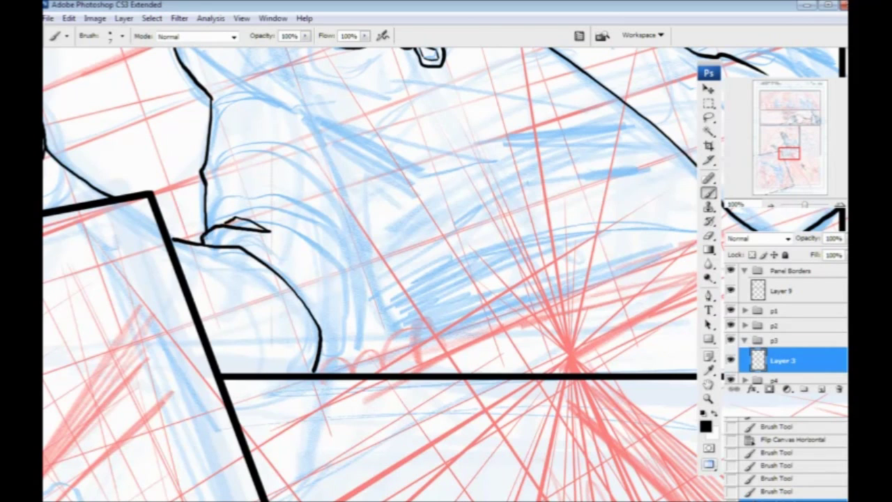
mouse_move(206, 186)
left_mouse_down()
mouse_move(263, 175)
mouse_move(325, 213)
mouse_move(344, 241)
mouse_move(369, 327)
mouse_move(358, 372)
left_mouse_up()
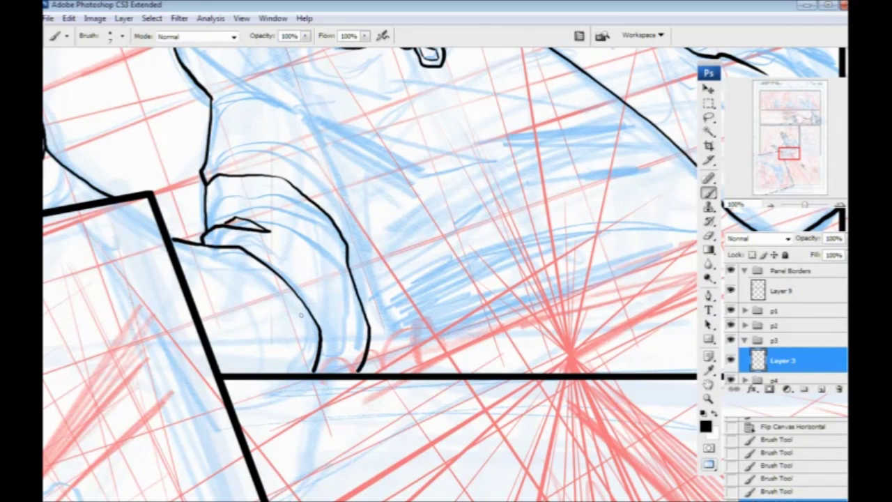
Fill in the nested folds inside the bent elbow and add an outer line running down to the bottom border.
mouse_move(311, 313)
left_mouse_down()
mouse_move(333, 374)
mouse_move(353, 333)
mouse_move(307, 280)
mouse_move(237, 248)
left_mouse_up()
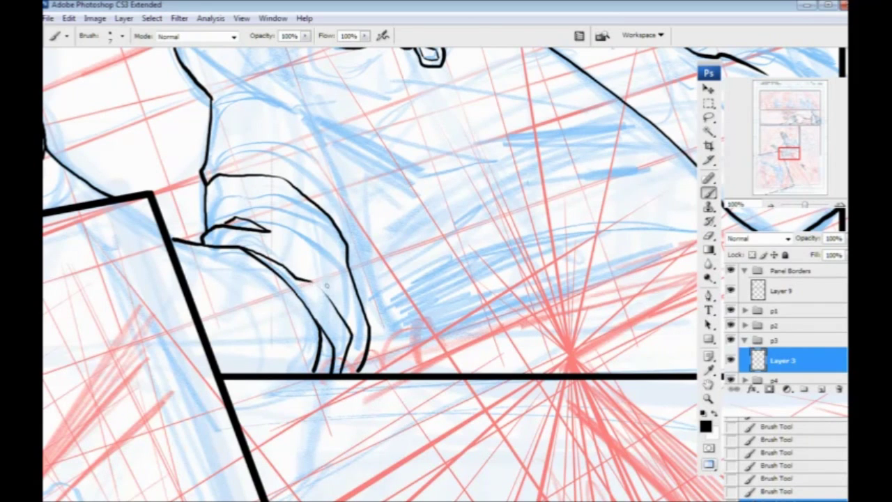
mouse_move(345, 273)
left_mouse_down()
mouse_move(320, 228)
mouse_move(276, 198)
mouse_move(227, 199)
mouse_move(211, 219)
left_mouse_up()
left_click_drag(318, 223, 354, 275)
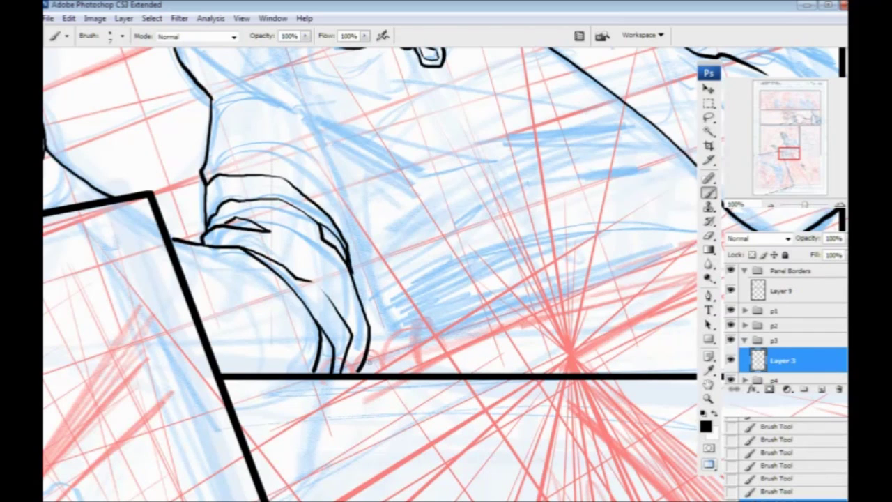
mouse_move(375, 373)
left_mouse_down()
mouse_move(385, 331)
mouse_move(348, 249)
left_mouse_up()
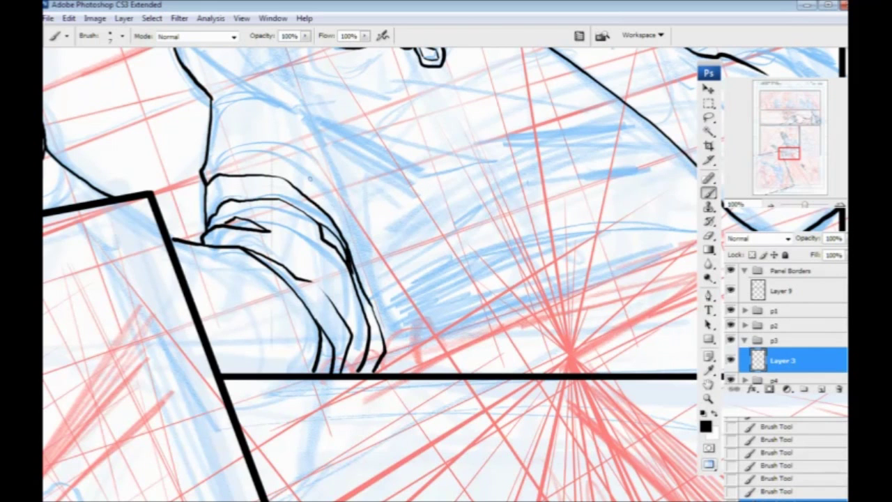
Ink the inner contour of the upper arm above the elbow folds and the broken line curving up to the shoulder.
key("space")
left_click_drag(323, 289, 303, 350)
mouse_move(356, 418)
left_mouse_down()
mouse_move(284, 221)
mouse_move(275, 303)
left_mouse_up()
key("space")
mouse_move(328, 306)
left_mouse_down()
mouse_move(265, 276)
mouse_move(220, 231)
mouse_move(195, 175)
left_mouse_up()
left_click_drag(236, 299, 213, 192)
left_click_drag(227, 240, 241, 245)
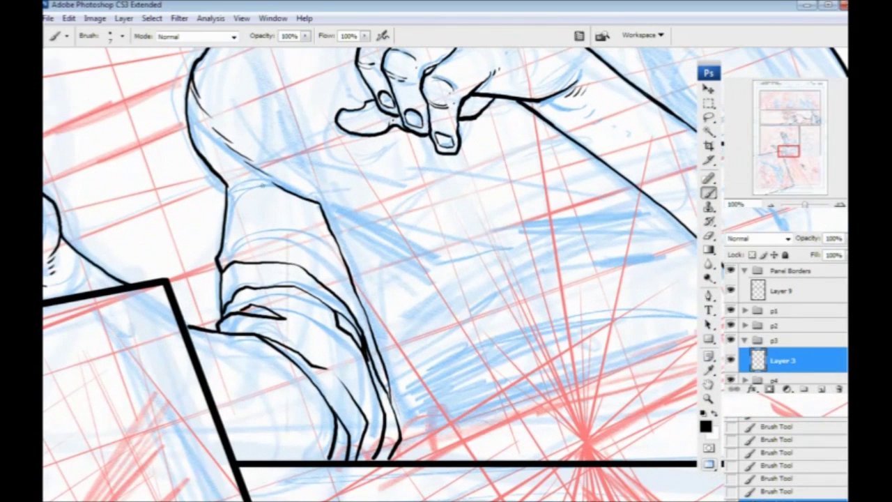
Ink the short crease strokes beneath the shoulder where the upper arm begins.
left_click_drag(271, 187, 228, 185)
left_click_drag(259, 248, 269, 144)
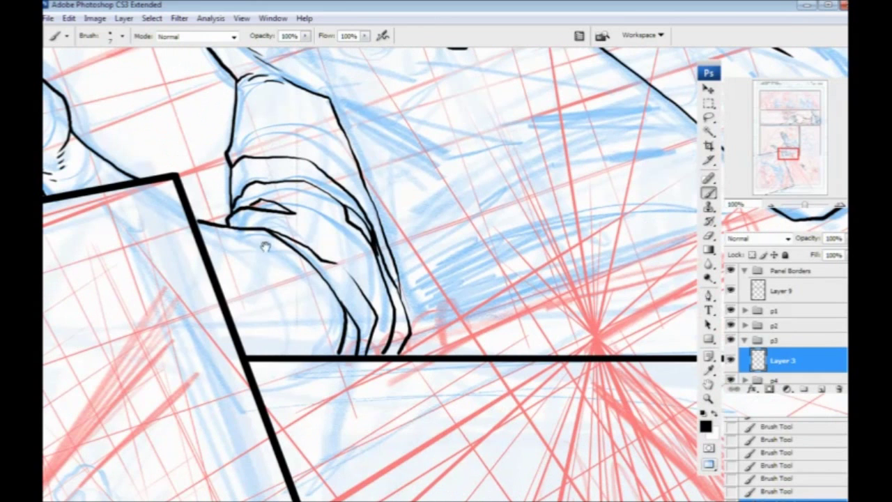
left_click_drag(218, 292, 259, 371)
left_click_drag(246, 319, 259, 396)
left_click_drag(264, 305, 218, 265)
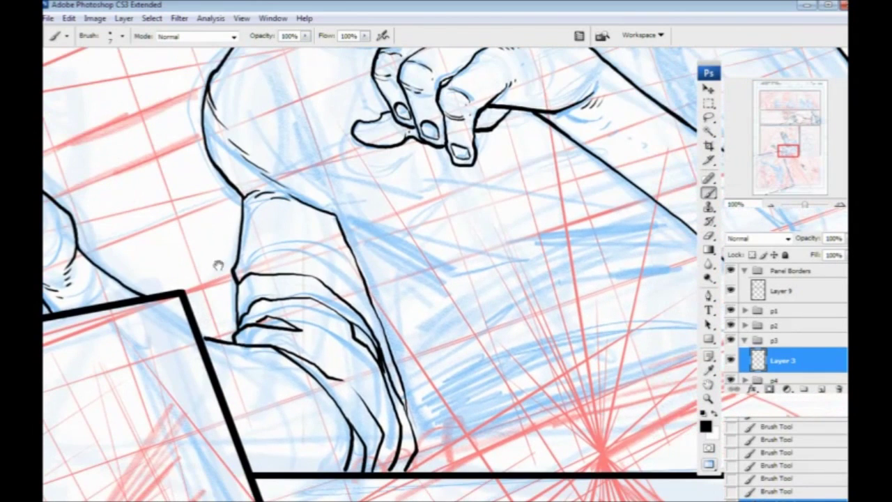
Ink the upper contour of the pointing arm's elbow and the inner fold line ending at the panel border.
mouse_move(273, 249)
left_mouse_down()
mouse_move(207, 292)
mouse_move(180, 299)
left_mouse_up()
left_click_drag(342, 285, 317, 344)
left_click_drag(228, 268, 239, 418)
mouse_move(411, 326)
left_mouse_down()
mouse_move(292, 289)
mouse_move(245, 262)
left_mouse_up()
left_click_drag(394, 287, 345, 237)
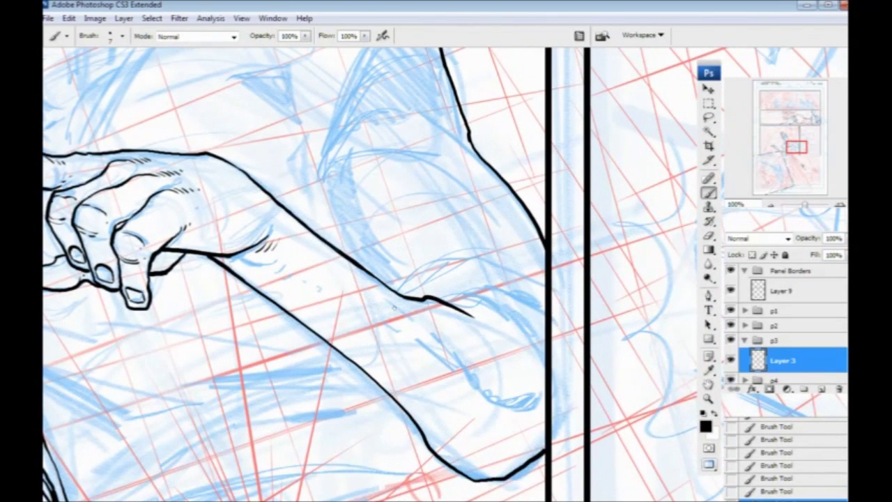
mouse_move(444, 304)
left_mouse_down()
mouse_move(481, 291)
mouse_move(521, 302)
mouse_move(545, 325)
left_mouse_up()
mouse_move(540, 396)
left_mouse_down()
mouse_move(489, 391)
mouse_move(424, 328)
left_mouse_up()
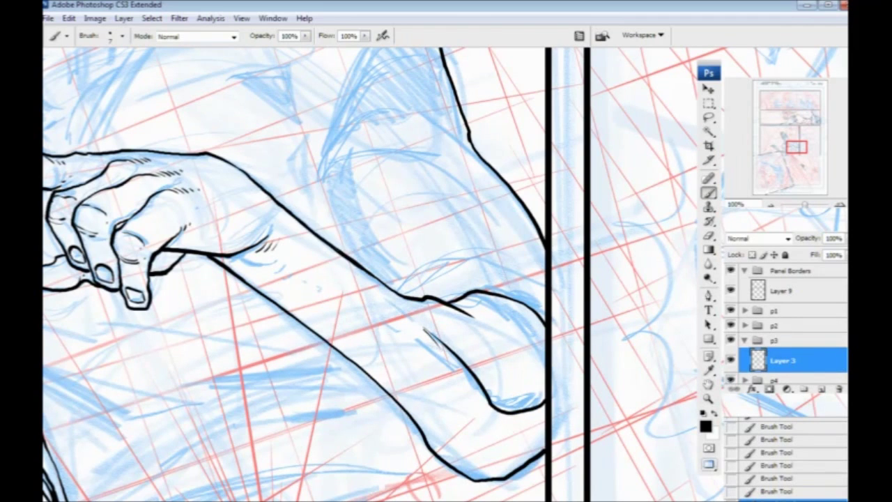
Undo the last hatch stroke and ink new short hatch marks at the ends of the elbow's two fold lines.
key("ctrl+z")
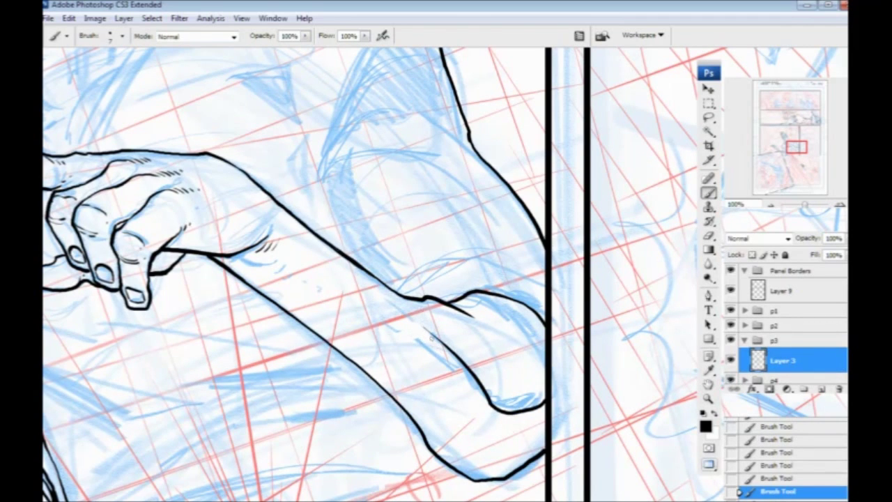
left_click_drag(434, 345, 418, 318)
left_click_drag(419, 328, 409, 311)
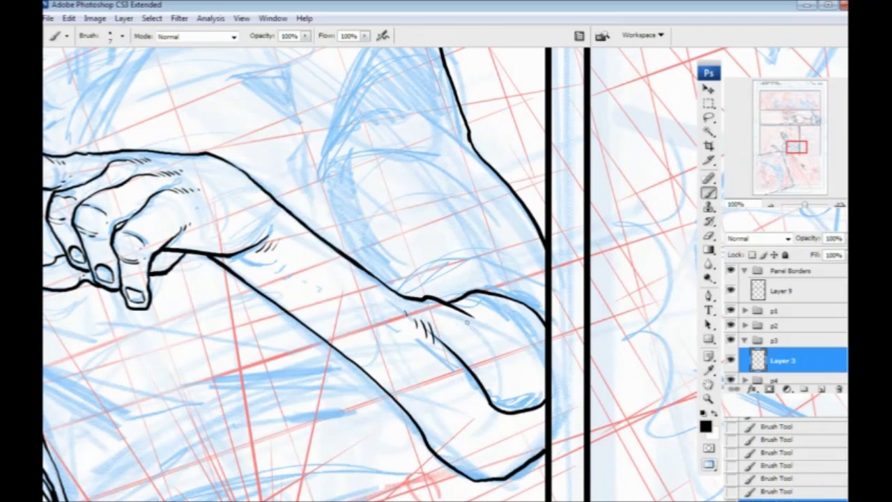
left_click_drag(481, 317, 496, 330)
left_click_drag(352, 347, 347, 317)
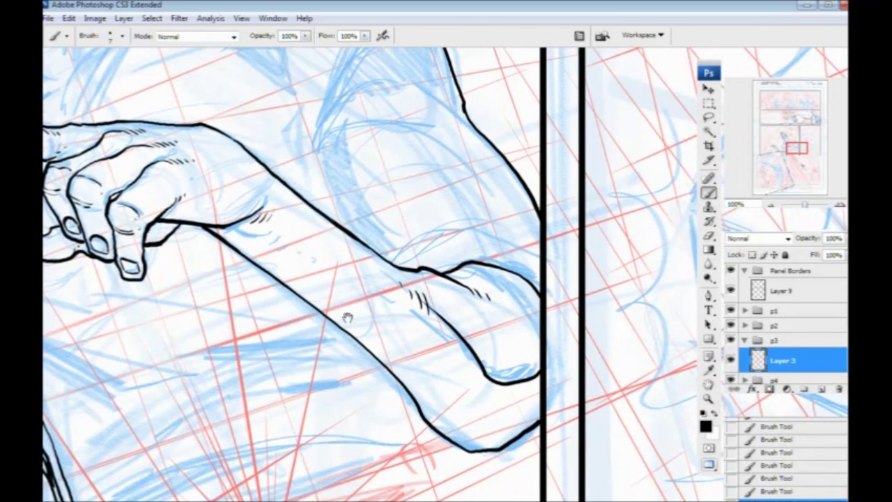
left_click_drag(380, 359, 437, 392)
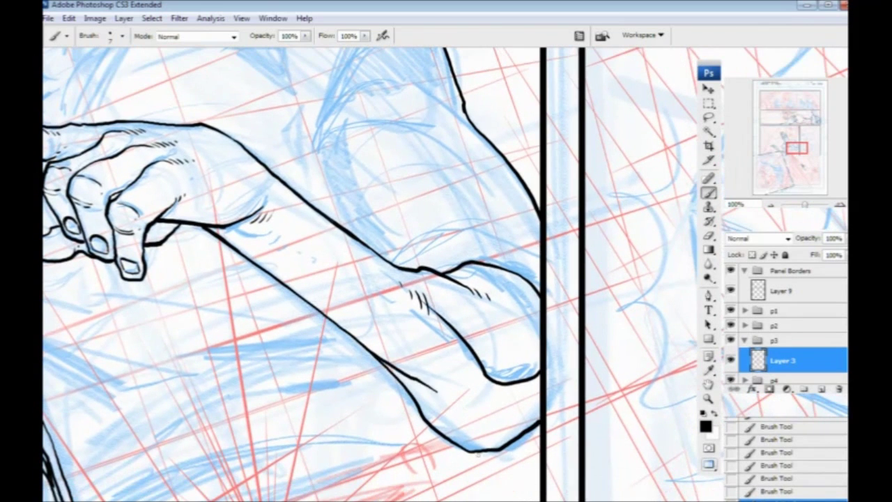
mouse_move(379, 359)
left_mouse_down()
mouse_move(418, 411)
mouse_move(315, 331)
mouse_move(254, 257)
left_mouse_up()
key("ctrl+z")
Re-ink the pointing forearm's underside with a fuller bulge, erase the upper part of the old contour, and add short hatch marks.
mouse_move(425, 419)
left_mouse_down()
mouse_move(347, 368)
mouse_move(269, 274)
left_mouse_up()
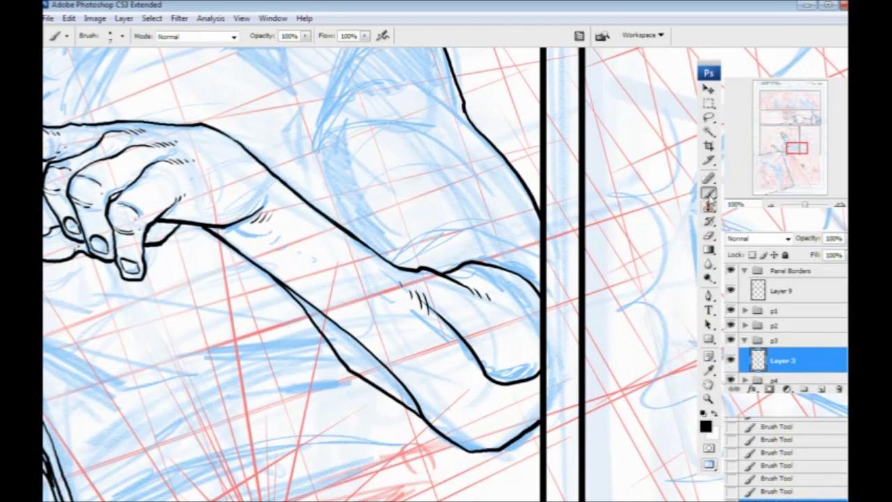
left_click(709, 236)
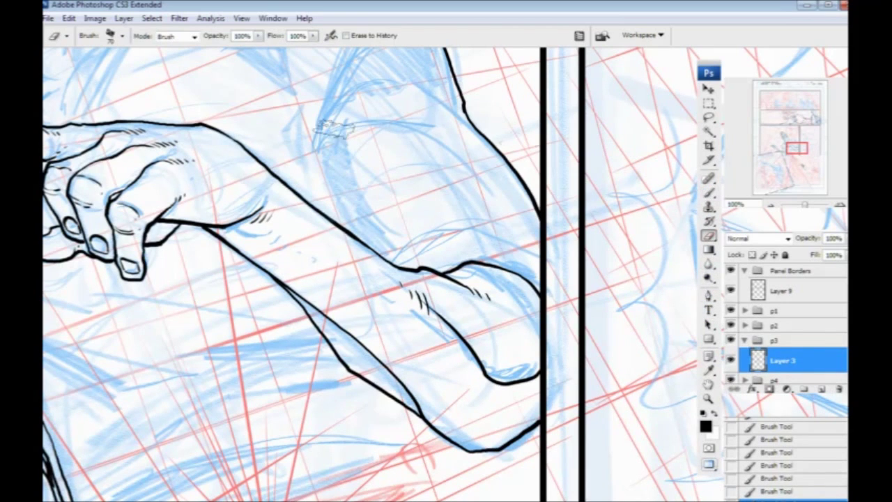
left_click_drag(309, 303, 259, 251)
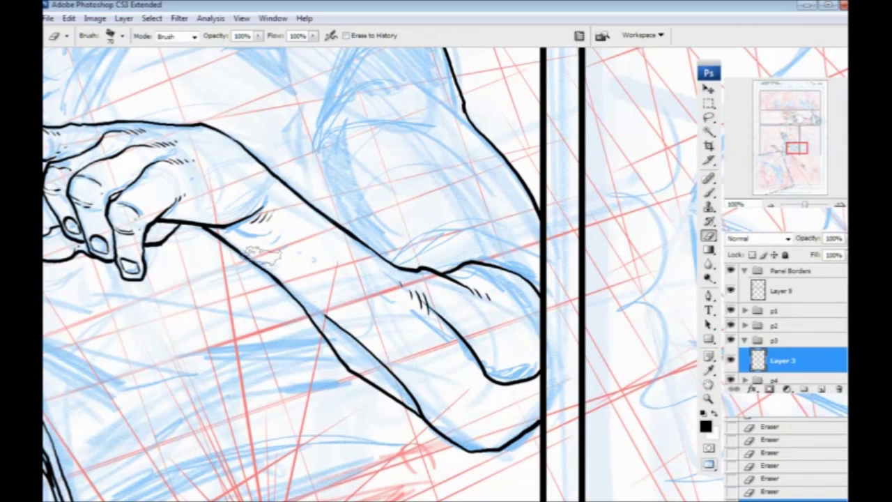
left_click(709, 193)
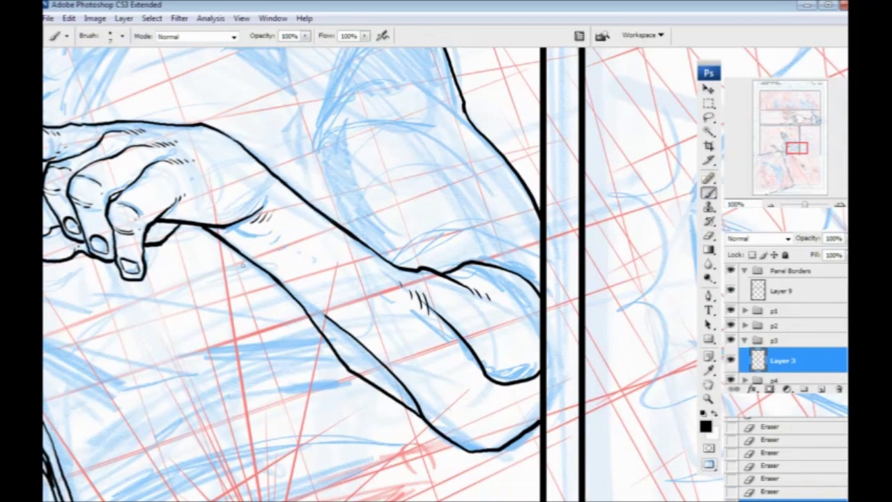
left_click_drag(318, 303, 300, 296)
left_click_drag(296, 288, 279, 278)
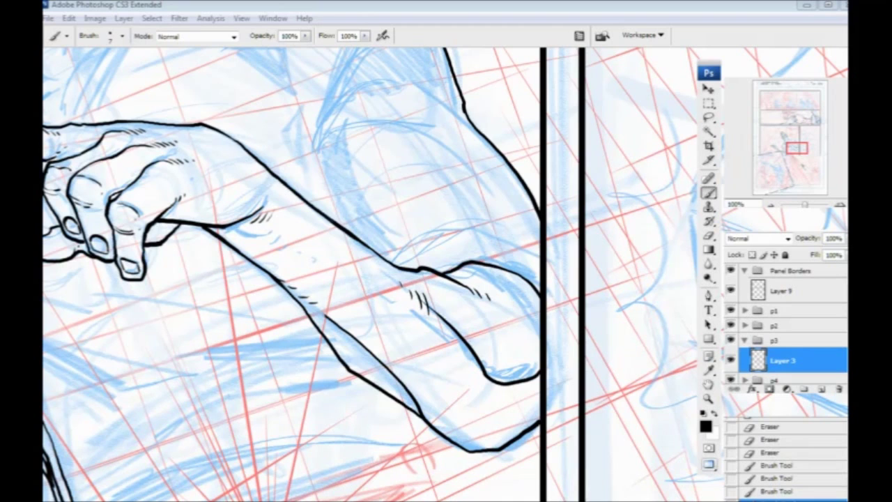
Ink the curved folds above the pointing arm's elbow and the short strokes beside the panel border.
left_click(392, 9)
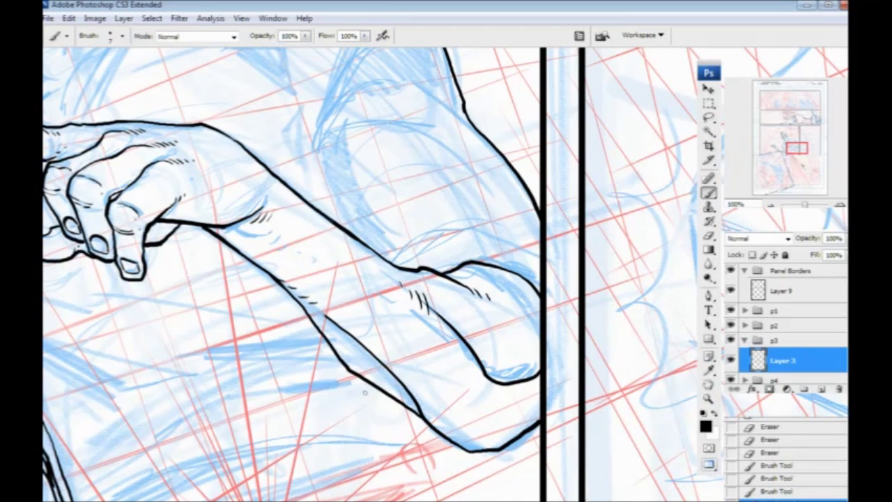
left_click_drag(396, 258, 320, 269)
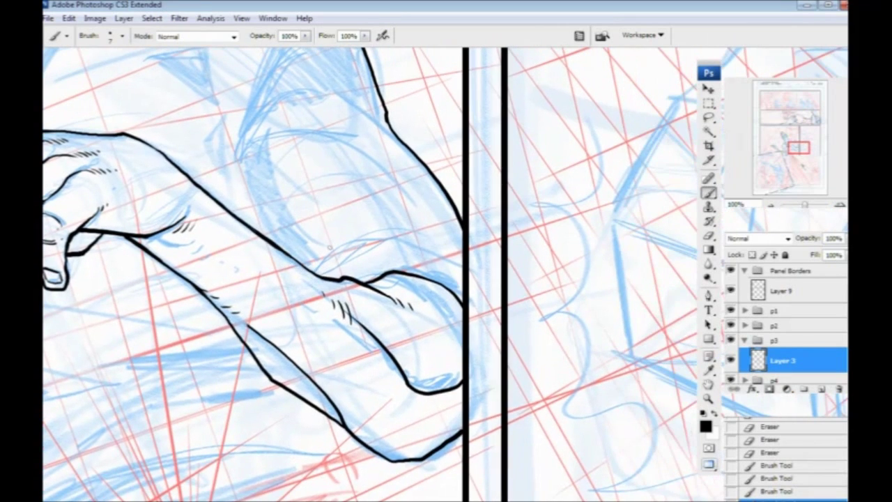
mouse_move(463, 288)
left_mouse_down()
mouse_move(439, 265)
mouse_move(381, 256)
mouse_move(312, 266)
mouse_move(330, 243)
mouse_move(378, 237)
mouse_move(465, 260)
mouse_move(460, 246)
mouse_move(438, 238)
left_mouse_up()
left_click_drag(415, 230, 422, 235)
left_click_drag(255, 251, 342, 295)
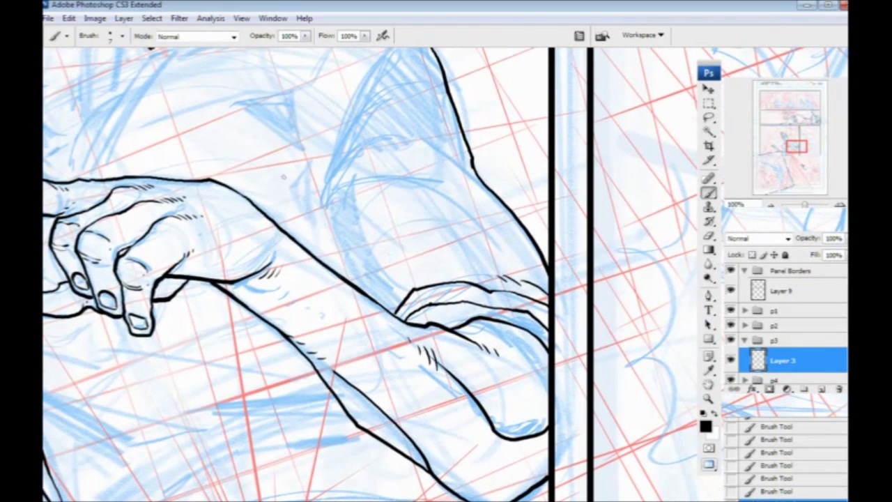
Ink the inner contour of the pointing arm's upper arm and the curved sleeve line across its top.
mouse_move(333, 269)
left_mouse_down()
mouse_move(323, 230)
mouse_move(340, 171)
left_mouse_up()
left_click_drag(286, 267, 221, 420)
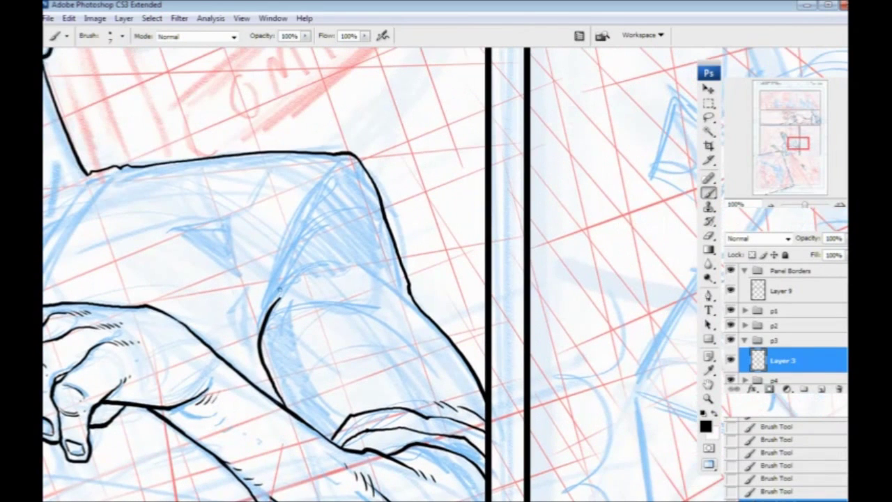
left_click_drag(279, 300, 375, 275)
Ink the broken seam from the shoulder's top down to the armpit, with short crease strokes on the sleeve's outer side.
left_click_drag(209, 337, 278, 274)
left_click_drag(376, 128, 405, 119)
mouse_move(432, 82)
left_mouse_down()
mouse_move(382, 136)
mouse_move(362, 184)
mouse_move(357, 268)
mouse_move(282, 266)
left_mouse_up()
mouse_move(444, 248)
left_mouse_down()
mouse_move(432, 222)
mouse_move(387, 190)
left_mouse_up()
left_click_drag(213, 329, 353, 336)
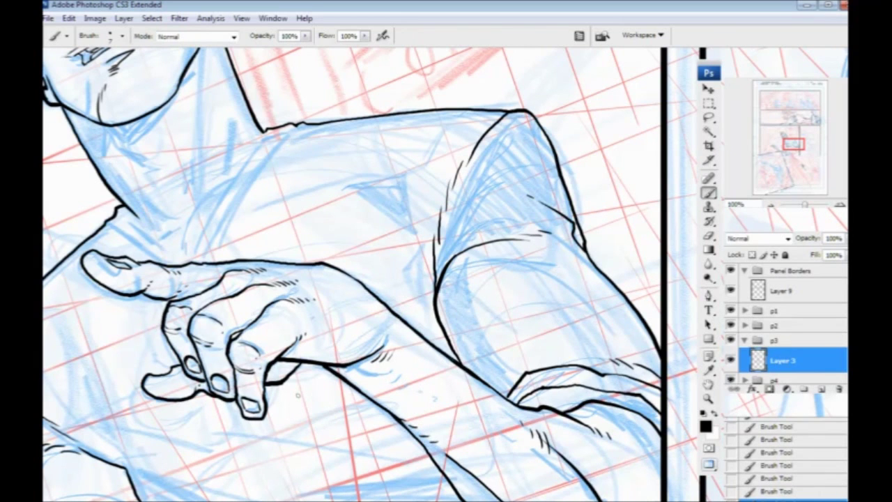
Ink the two parallel edges of the shirt's V-shaped collar on both sides of the neck.
left_click_drag(187, 346, 329, 318)
left_click_drag(406, 105, 337, 232)
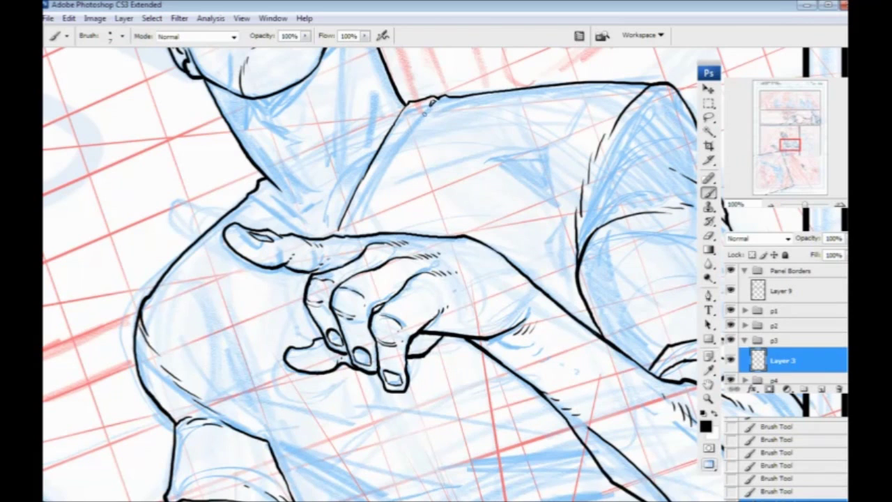
left_click_drag(425, 113, 363, 230)
mouse_move(212, 244)
left_mouse_down()
mouse_move(176, 219)
mouse_move(190, 216)
mouse_move(243, 251)
left_mouse_up()
left_click_drag(165, 223, 220, 259)
left_click_drag(231, 174, 221, 200)
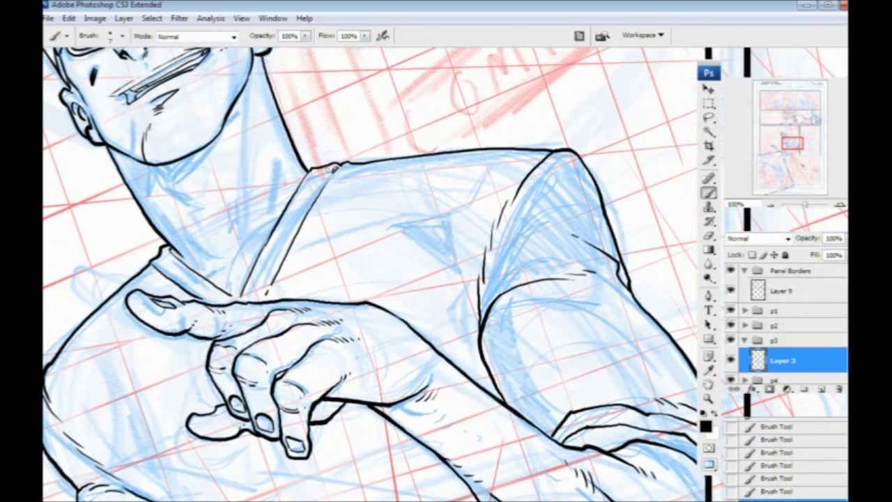
Ink short ribbing lines across the collar band on both sides of the neckline.
mouse_move(326, 168)
left_mouse_down()
mouse_move(304, 177)
mouse_move(290, 222)
mouse_move(270, 233)
mouse_move(244, 297)
left_mouse_up()
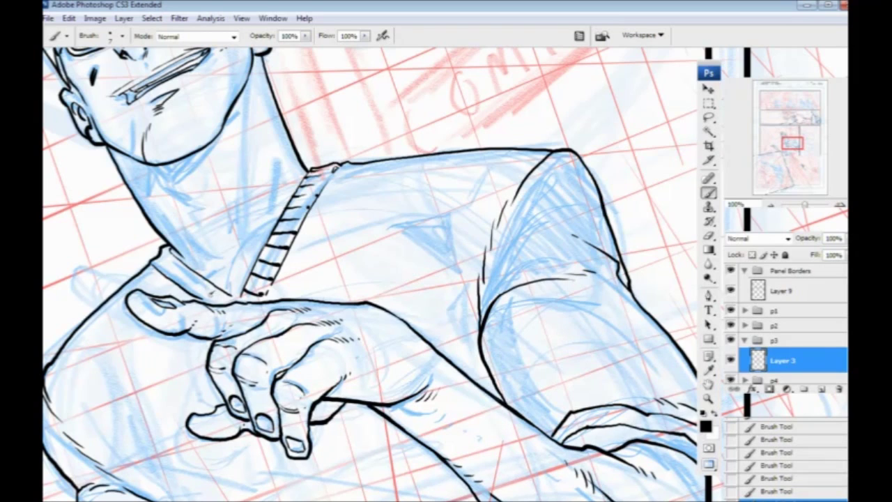
mouse_move(200, 290)
left_mouse_down()
mouse_move(206, 278)
mouse_move(170, 257)
mouse_move(172, 247)
mouse_move(223, 294)
left_mouse_up()
left_click_drag(165, 273, 181, 281)
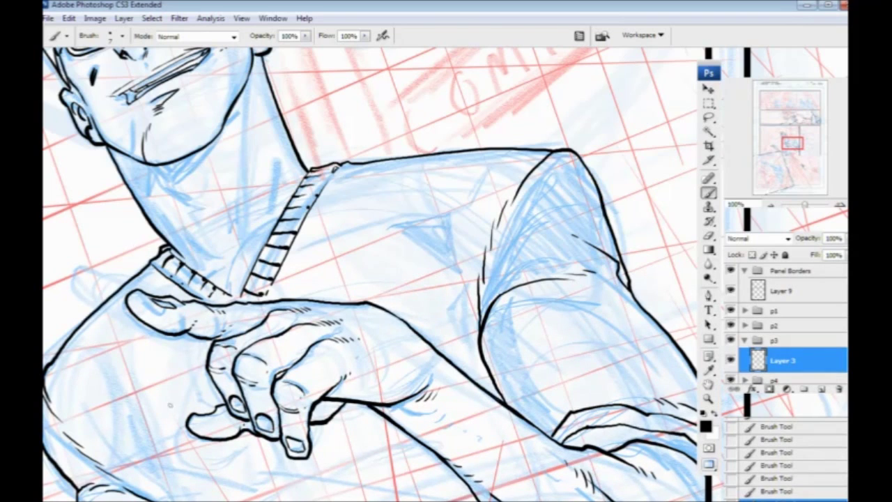
Ink the curved lines at the base of the neck inside the V-shaped collar.
left_click_drag(305, 389, 403, 385)
left_click_drag(358, 220, 378, 194)
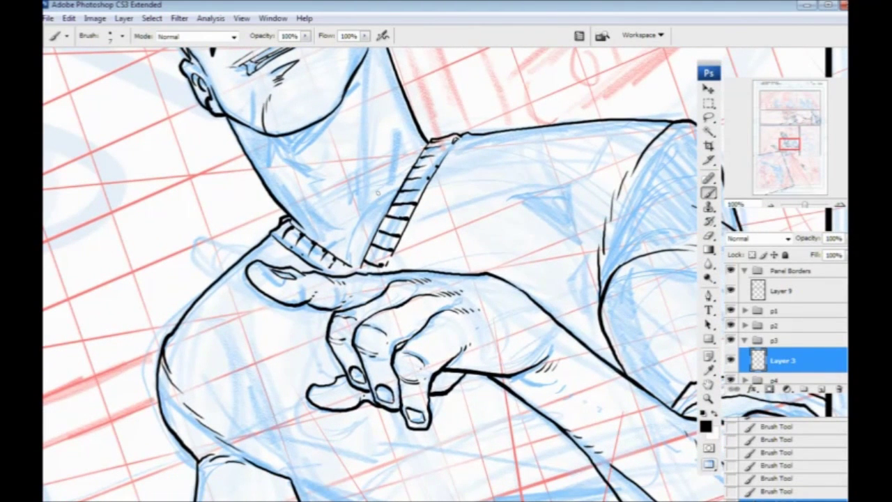
mouse_move(377, 193)
left_mouse_down()
mouse_move(382, 165)
mouse_move(403, 153)
mouse_move(382, 226)
left_mouse_up()
left_click_drag(275, 274, 280, 272)
left_click_drag(378, 207, 352, 207)
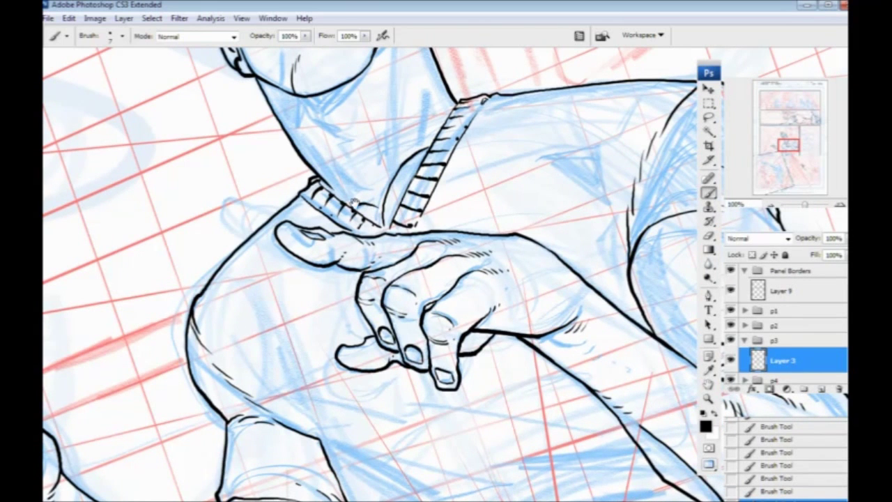
Ink the long tendon lines running down the man's neck from beneath the jaw to the shirt collar.
left_click_drag(352, 67, 340, 189)
left_click_drag(264, 251, 246, 313)
scroll(365, 228, "down", 2)
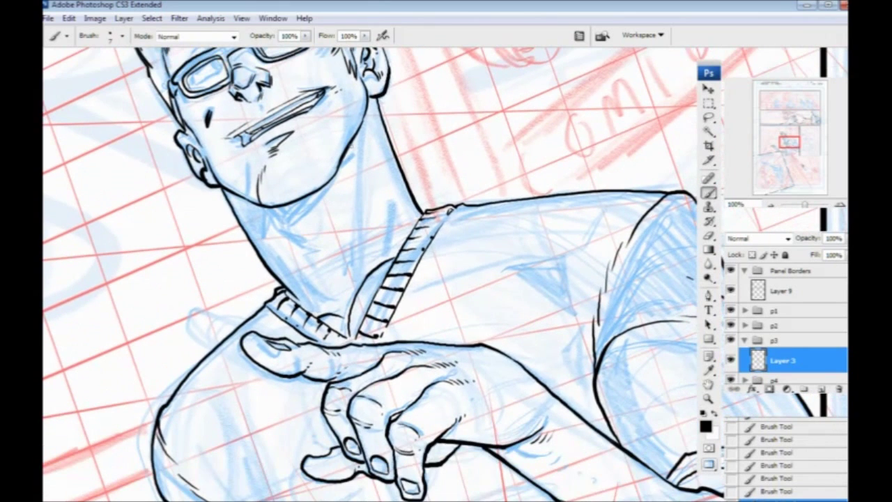
left_click_drag(360, 130, 354, 224)
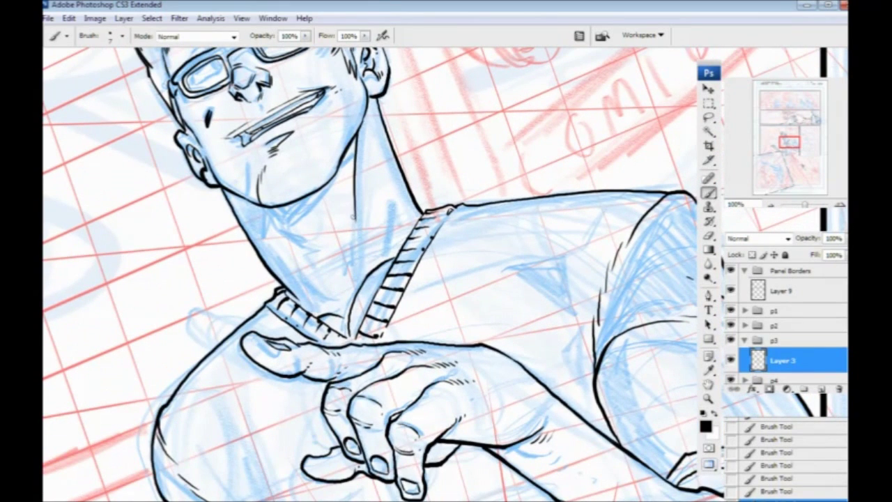
left_click_drag(353, 227, 348, 302)
left_click_drag(385, 259, 377, 99)
Ink the crease strokes on the throat and a short angled stroke at the neck's side near the collar.
mouse_move(267, 223)
left_mouse_down()
mouse_move(297, 268)
mouse_move(283, 226)
mouse_move(311, 257)
mouse_move(339, 265)
mouse_move(359, 302)
mouse_move(339, 296)
left_mouse_up()
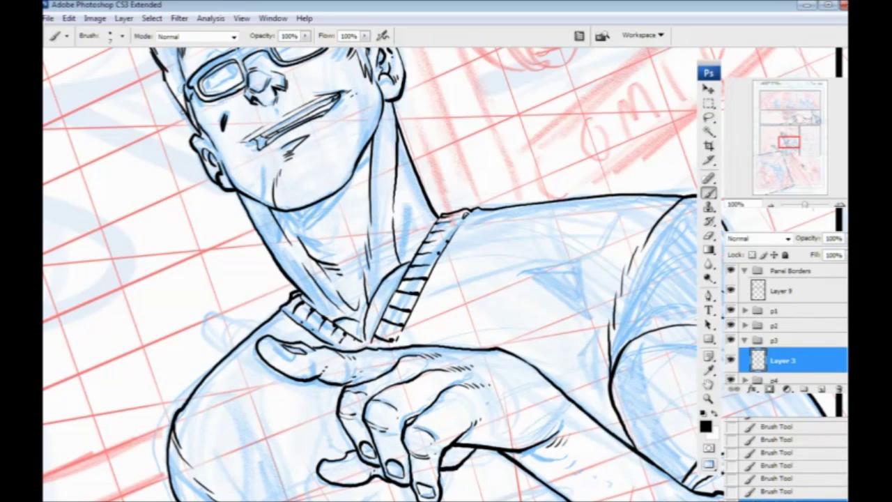
key("ctrl+z")
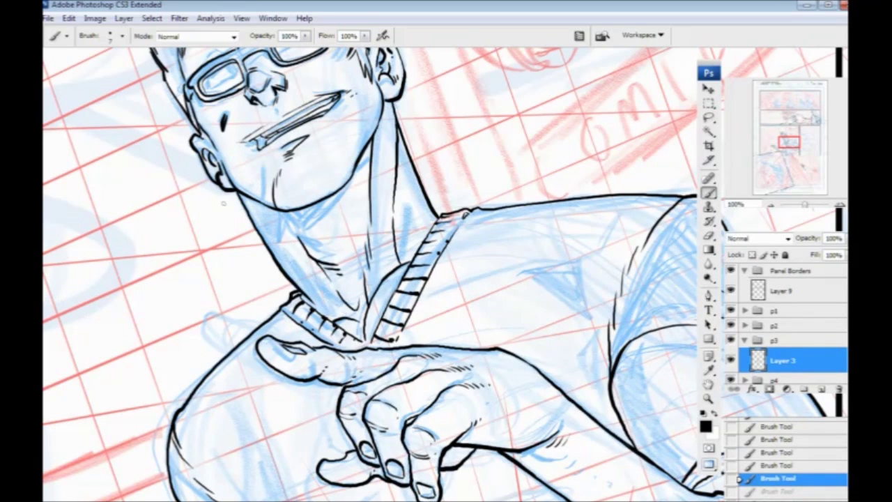
left_click_drag(294, 294, 285, 350)
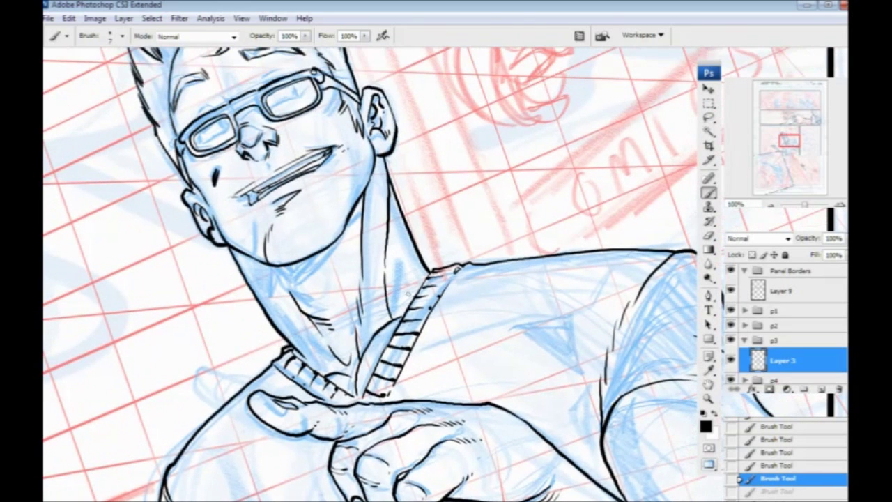
left_click_drag(405, 290, 387, 278)
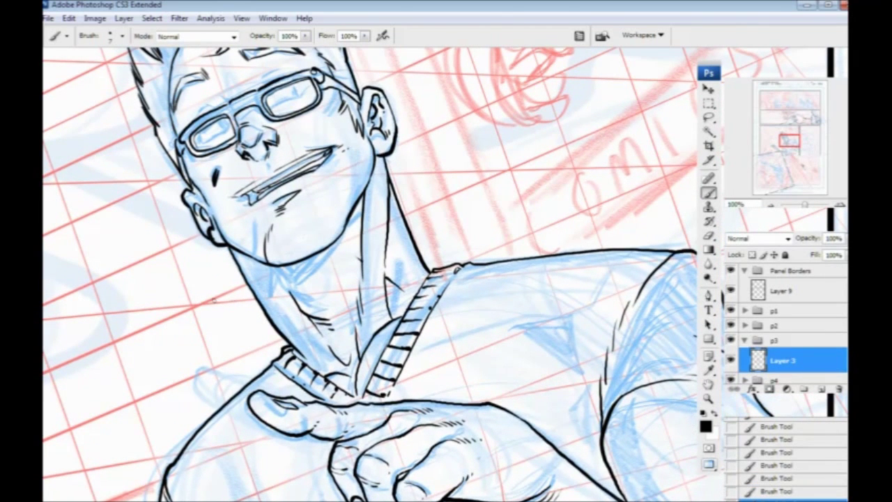
left_click_drag(239, 346, 205, 145)
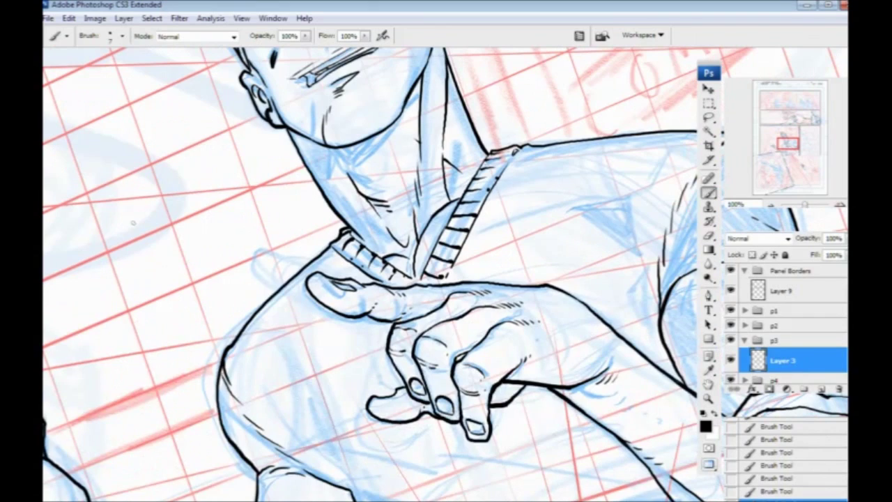
Ink a thin broken contour line down the cheek toward the jaw, with small marks beside the mouth's corner.
key("ctrl+minus")
key("ctrl+minus")
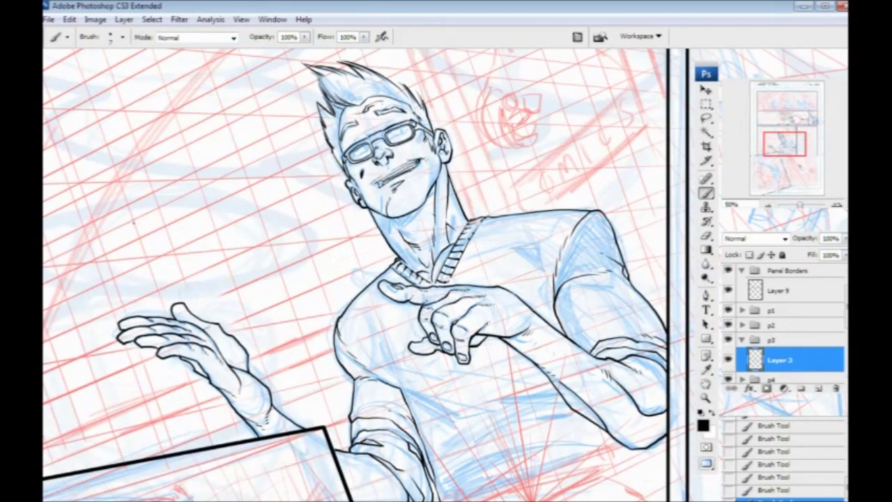
key("ctrl+plus")
key("ctrl+plus")
key("ctrl+plus")
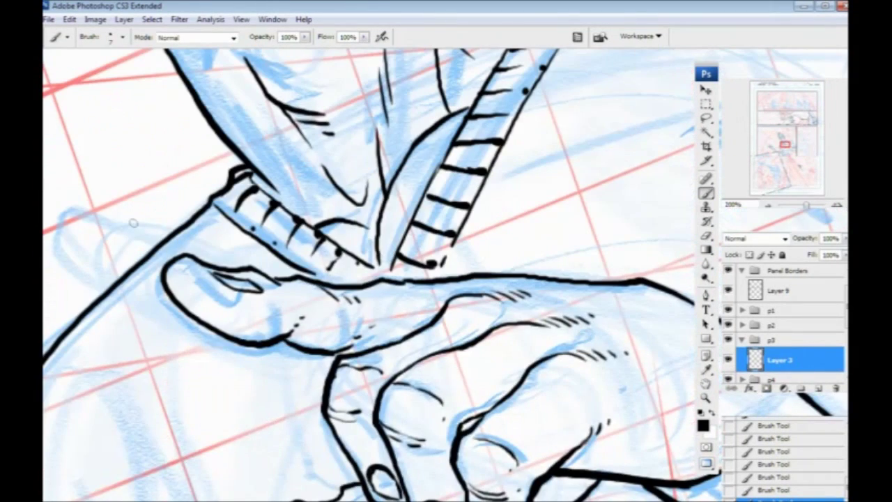
left_click_drag(308, 217, 350, 368)
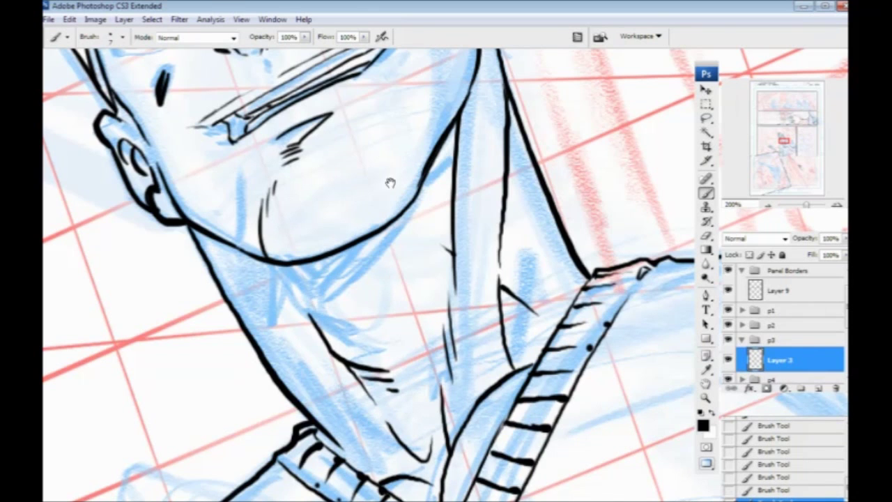
scroll(388, 183, "up", 3)
left_click_drag(402, 333, 416, 237)
left_click(417, 223)
left_click_drag(204, 276, 207, 285)
left_click_drag(204, 329, 238, 301)
left_click_drag(244, 263, 265, 272)
left_click_drag(193, 311, 238, 403)
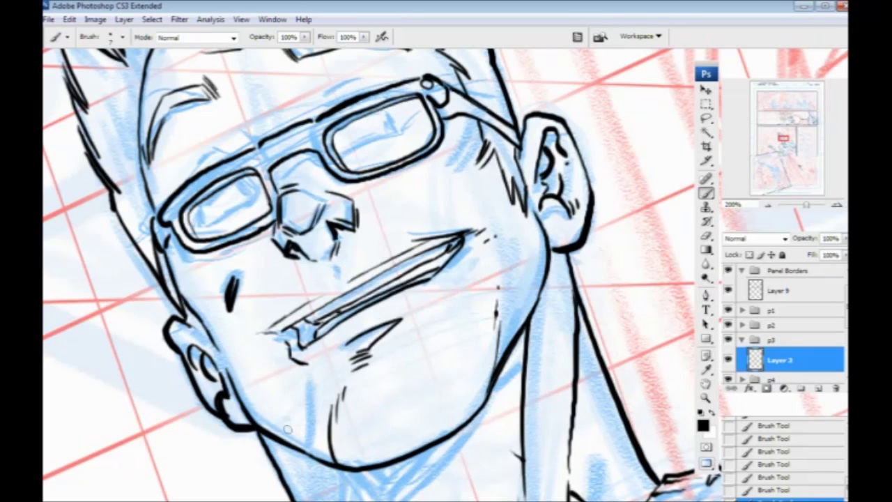
Ink the bridge of the glasses with short strokes joining the two lens frames.
mouse_move(307, 124)
left_mouse_down()
mouse_move(311, 138)
mouse_move(259, 157)
left_mouse_up()
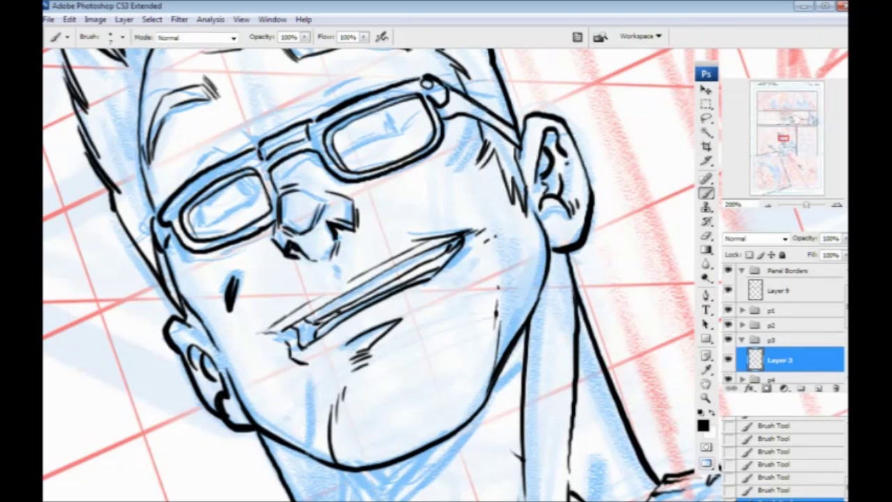
left_click_drag(313, 121, 312, 138)
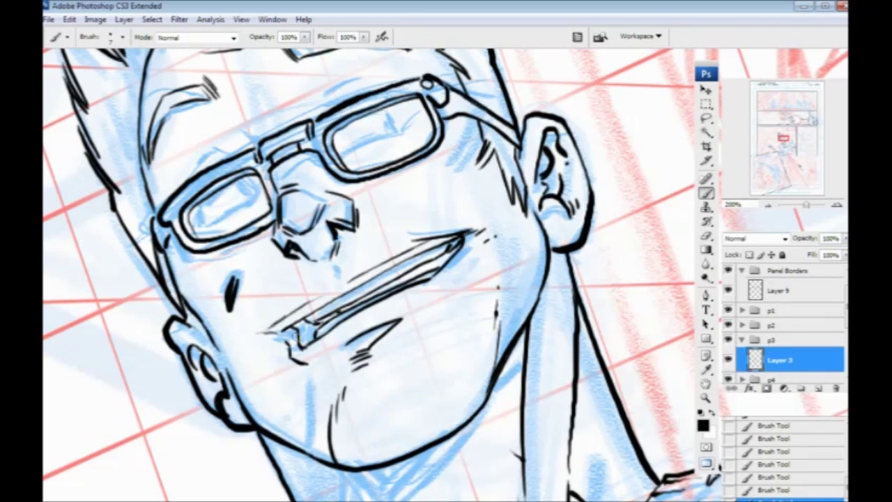
left_click_drag(348, 236, 252, 326)
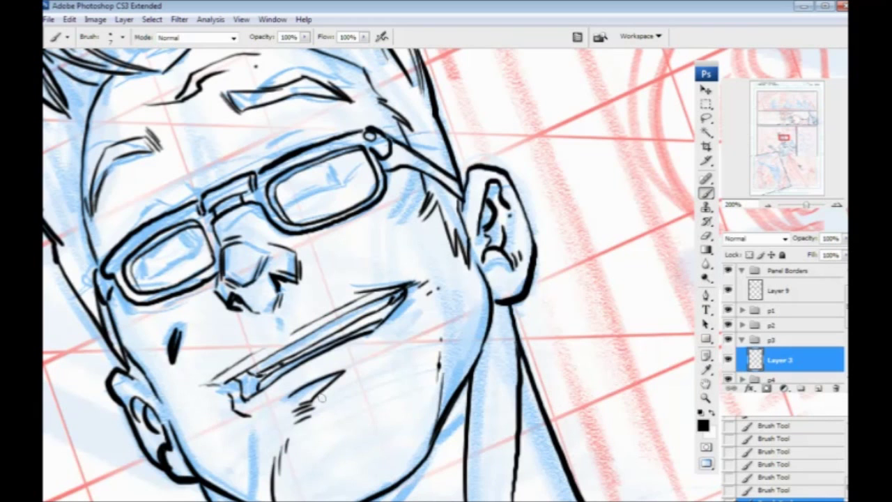
Ink the eyelid line and small corner strokes of the eye inside the right-hand lens.
mouse_move(266, 245)
left_mouse_down()
mouse_move(257, 234)
mouse_move(242, 241)
left_mouse_up()
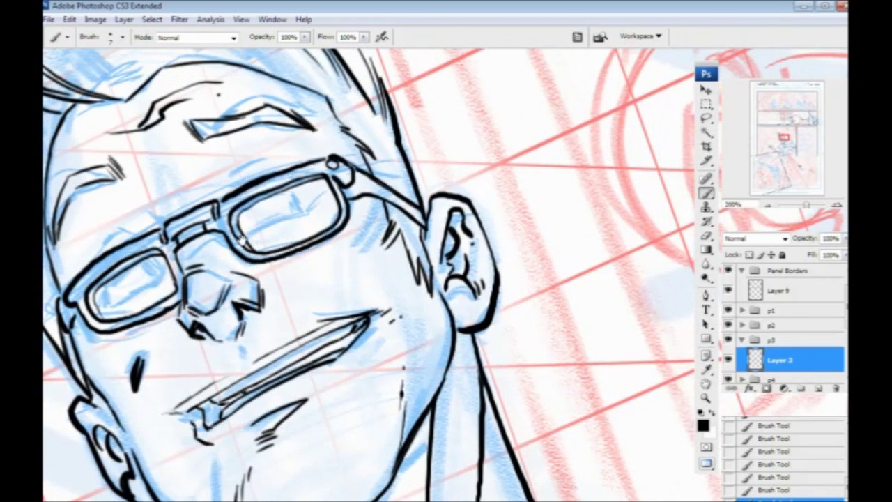
mouse_move(286, 283)
left_mouse_down()
mouse_move(334, 286)
mouse_move(384, 244)
left_mouse_up()
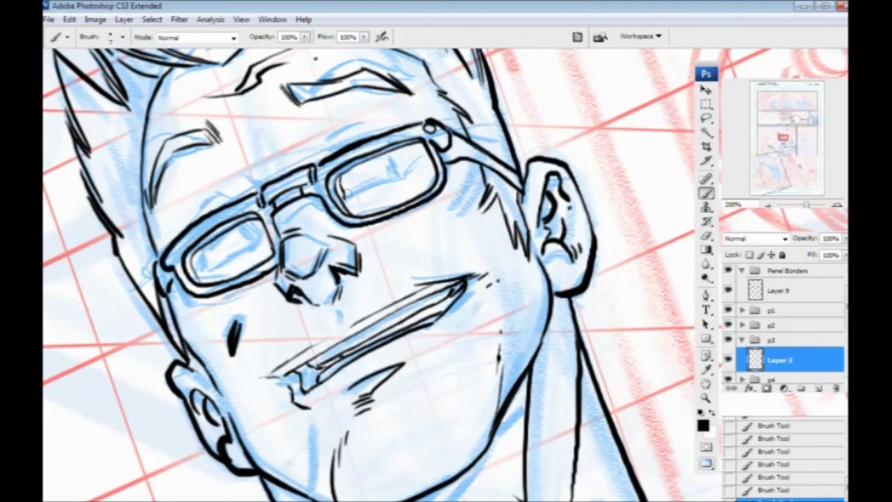
left_click_drag(347, 197, 418, 156)
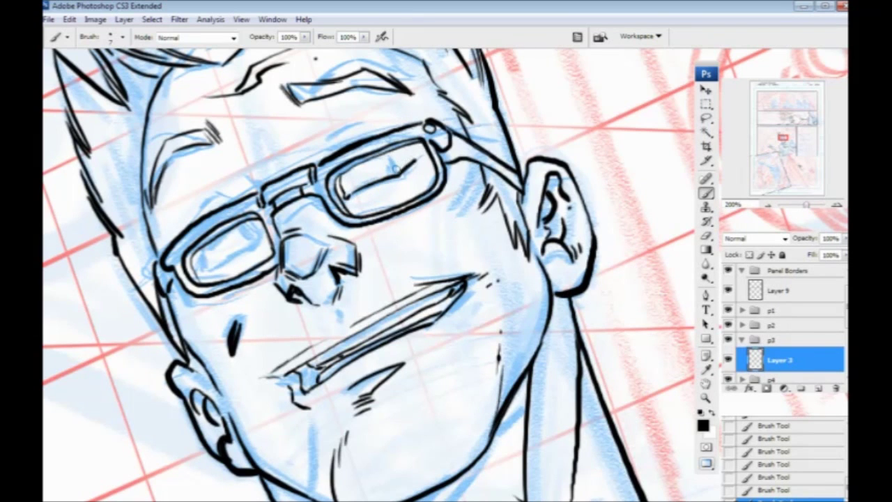
left_click_drag(282, 204, 262, 196)
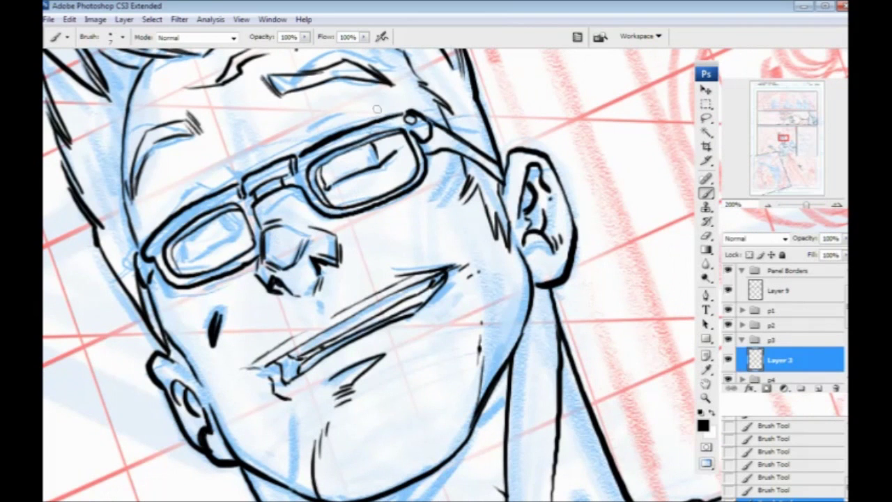
left_click_drag(393, 148, 408, 155)
Ink the eyelid lines of the eye inside the left-hand lens, redoing the stroke at its outer corner.
left_click_drag(205, 313, 254, 340)
mouse_move(274, 241)
left_mouse_down()
mouse_move(286, 251)
mouse_move(244, 282)
left_mouse_up()
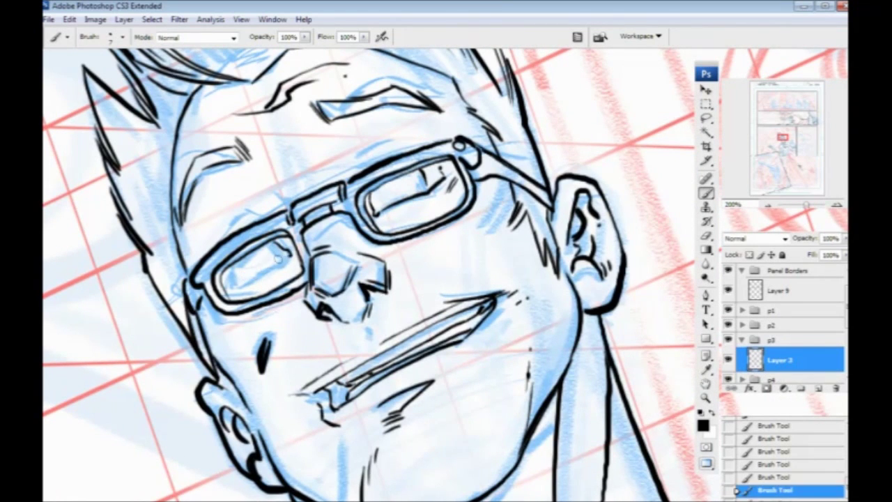
left_click_drag(286, 257, 240, 281)
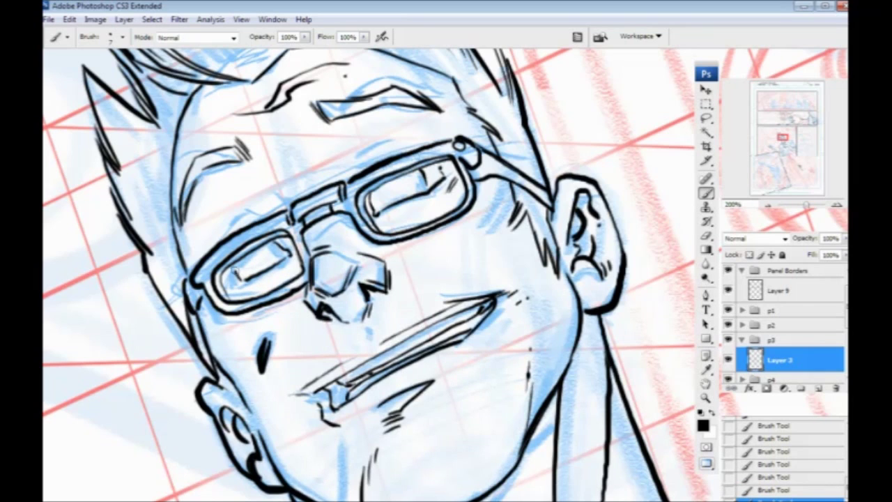
key("ctrl+z")
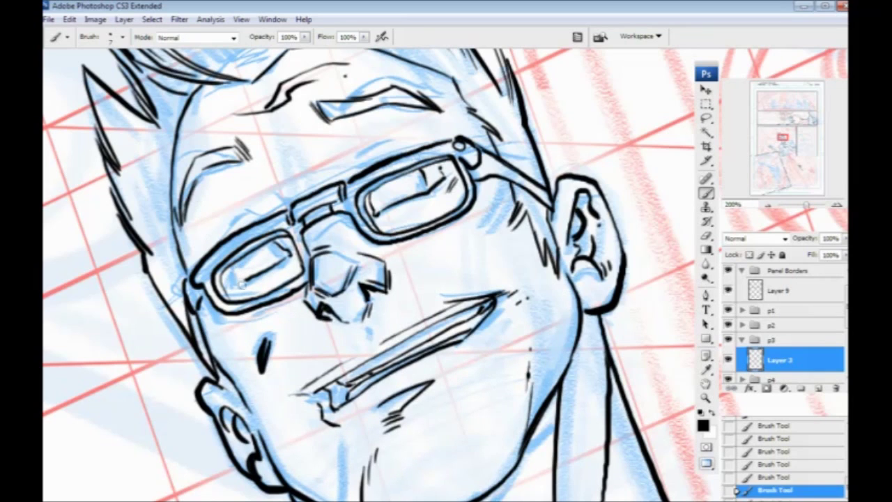
left_click_drag(239, 283, 234, 283)
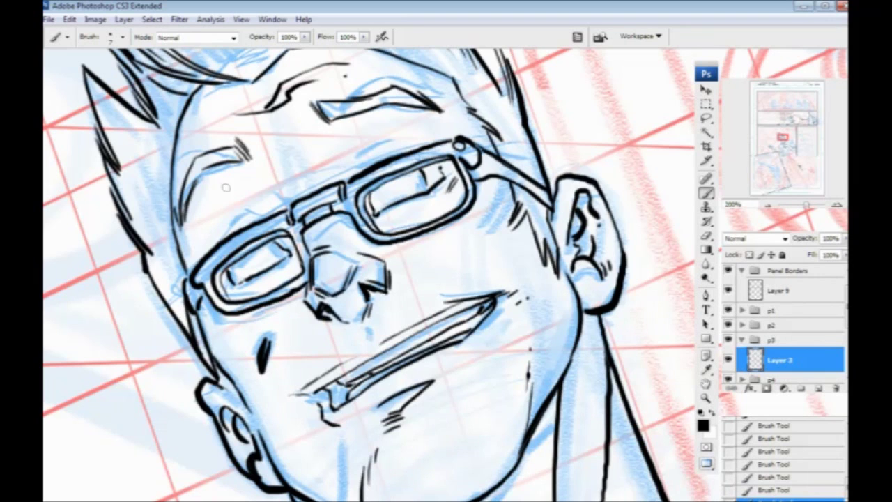
left_click_drag(233, 322, 266, 309)
left_click_drag(245, 265, 279, 253)
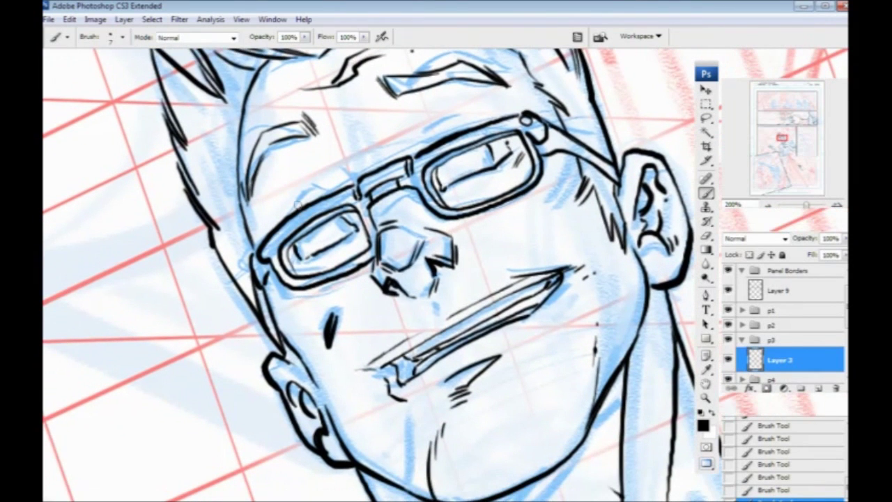
Ink the curved crease above the left-hand lens, between the glasses frame and the eyebrow.
left_click_drag(290, 202, 294, 195)
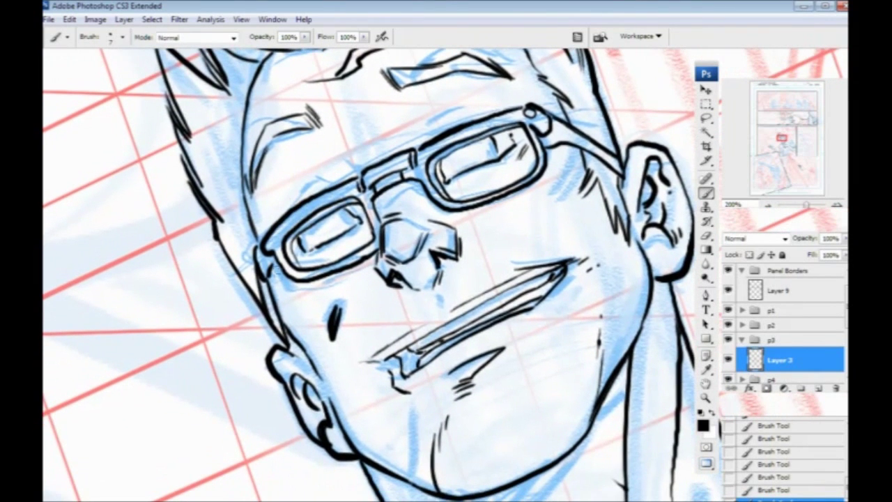
left_click_drag(280, 286, 317, 289)
left_click_drag(330, 175, 332, 167)
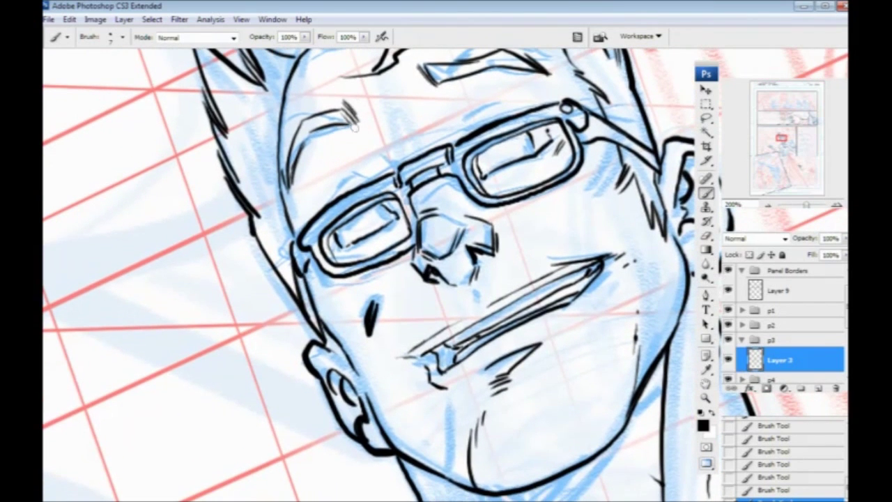
mouse_move(363, 168)
left_mouse_down()
mouse_move(341, 177)
mouse_move(325, 205)
mouse_move(334, 169)
left_mouse_up()
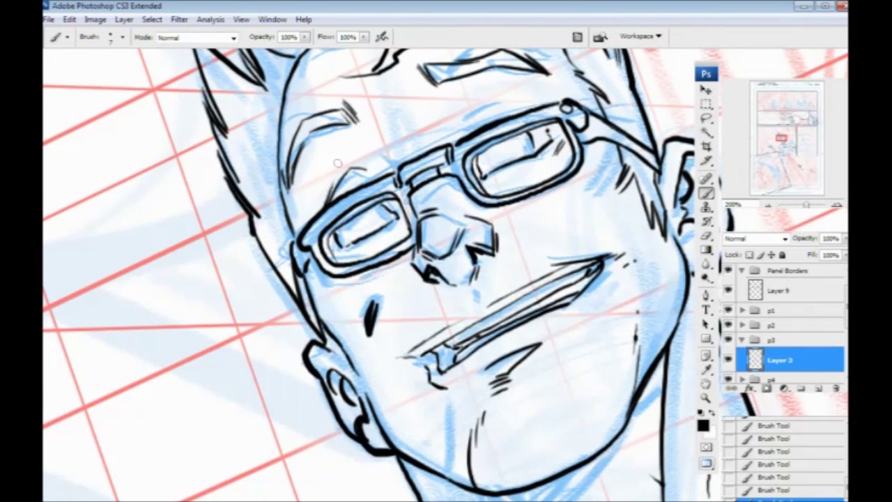
left_click_drag(316, 275, 228, 310)
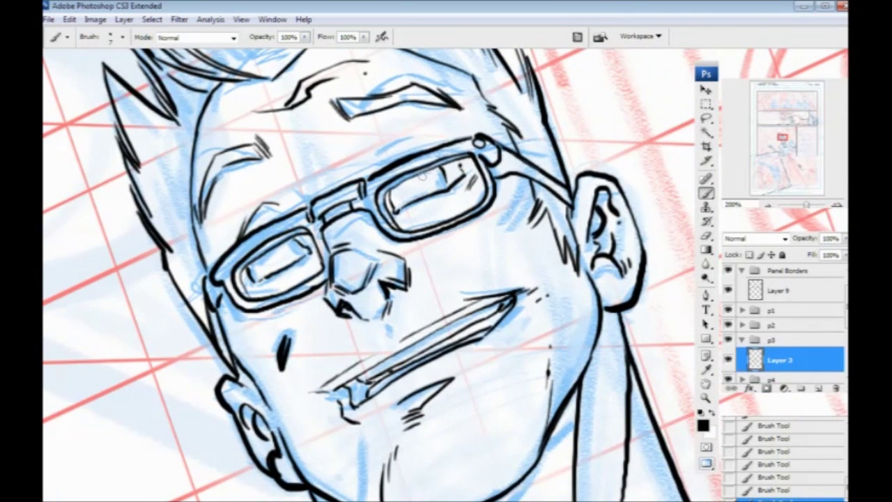
Ink the irises and dark pupils of both eyes inside the glasses.
mouse_move(426, 173)
left_mouse_down()
mouse_move(435, 191)
mouse_move(396, 199)
left_mouse_up()
mouse_move(259, 262)
left_mouse_down()
mouse_move(268, 272)
mouse_move(297, 248)
mouse_move(296, 258)
left_mouse_up()
left_click_drag(409, 182, 377, 199)
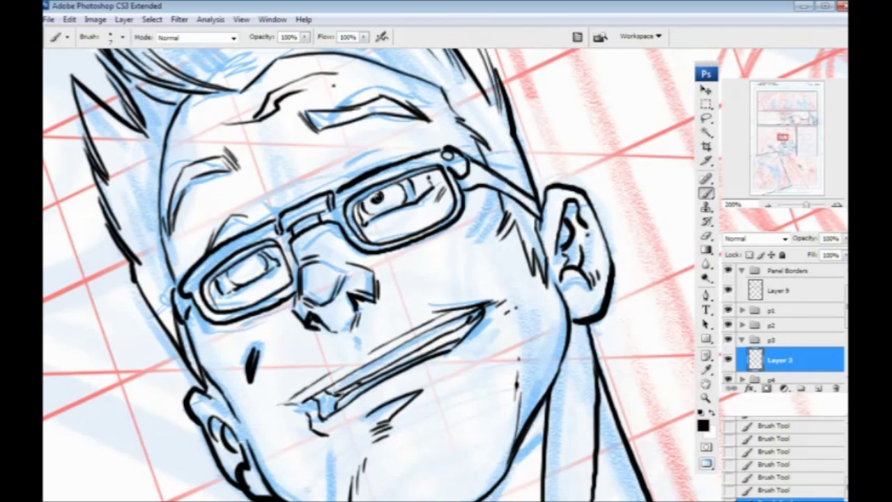
left_click_drag(236, 261, 244, 267)
left_click_drag(377, 198, 384, 193)
left_click_drag(248, 266, 240, 273)
Hide the Pencils layer group so the inked figure can be checked without the sketch.
key("ctrl+minus")
key("ctrl+minus")
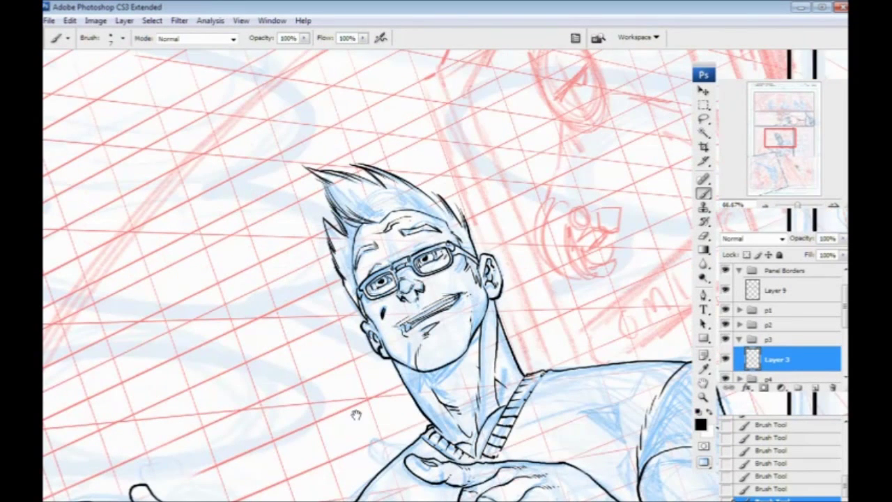
left_click_drag(262, 380, 211, 244)
left_click_drag(224, 287, 192, 325)
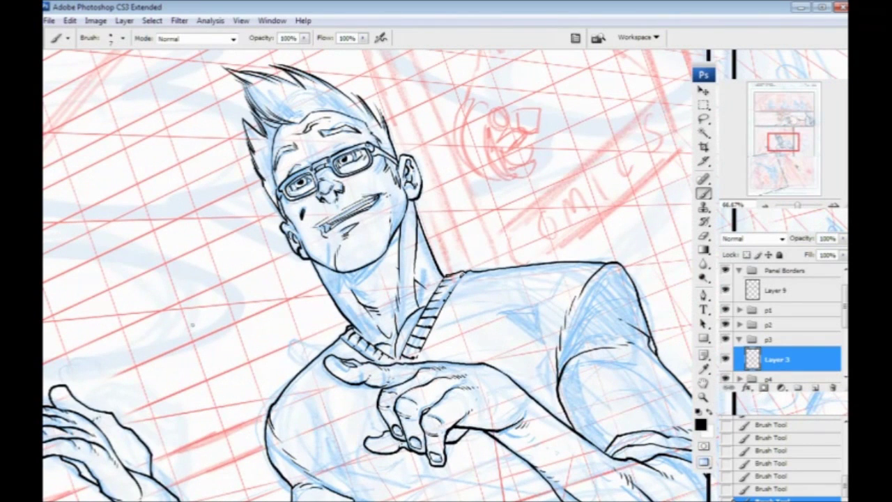
scroll(762, 278, "down", 3)
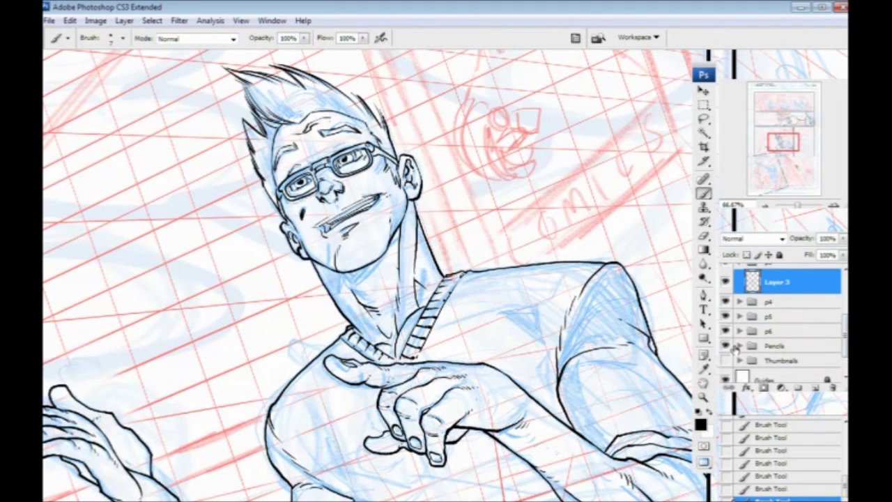
left_click(726, 346)
left_click_drag(176, 307, 215, 258)
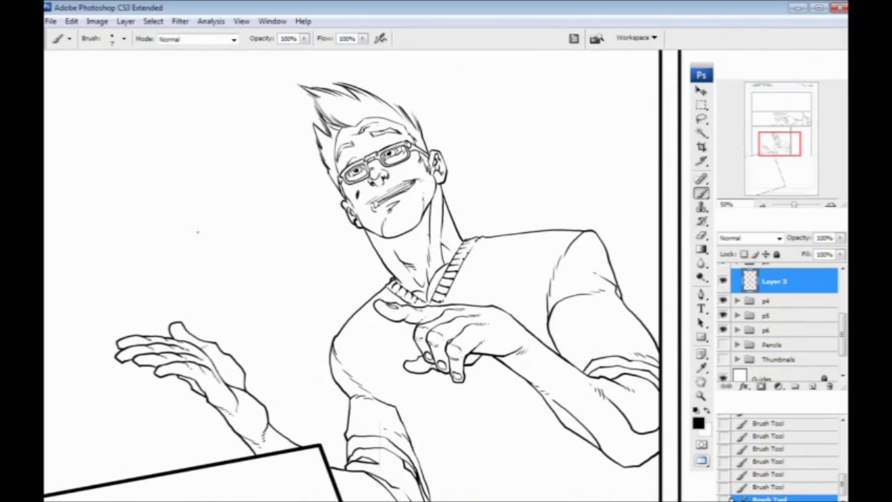
Erase the dark stray mark on the man's cheek, beside his mouth and below the left-hand lens.
key("ctrl+minus")
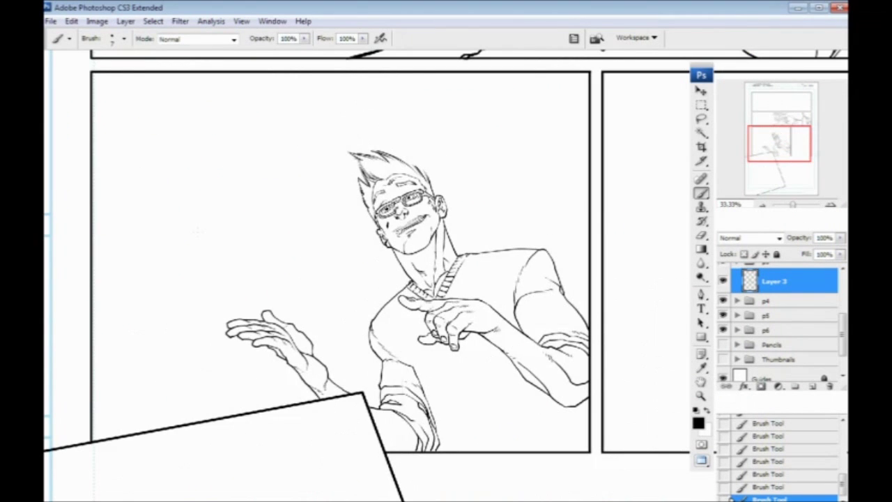
key("ctrl+plus")
key("ctrl+plus")
key("ctrl+plus")
left_click_drag(288, 236, 295, 409)
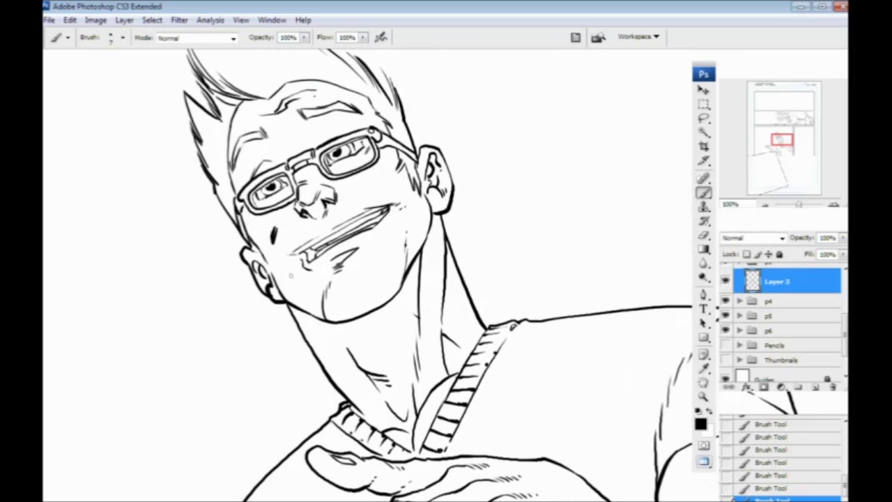
key("e")
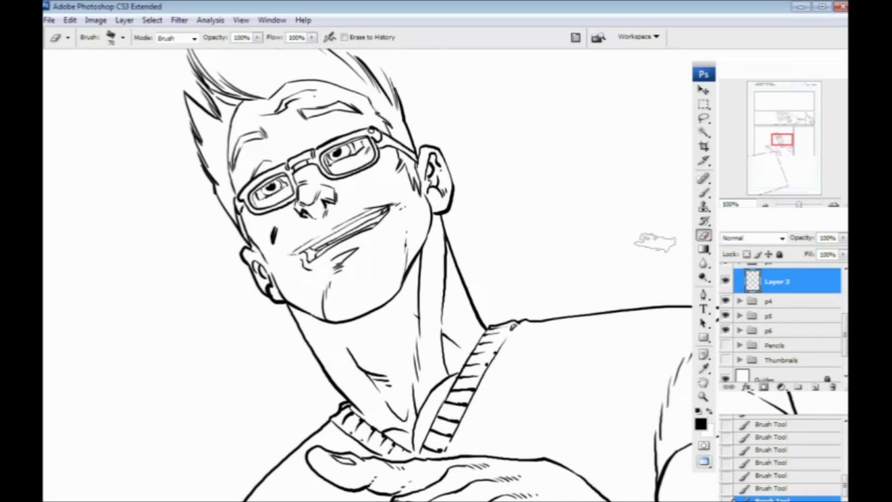
left_click(703, 210)
left_click(703, 192)
left_click_drag(233, 248, 241, 282)
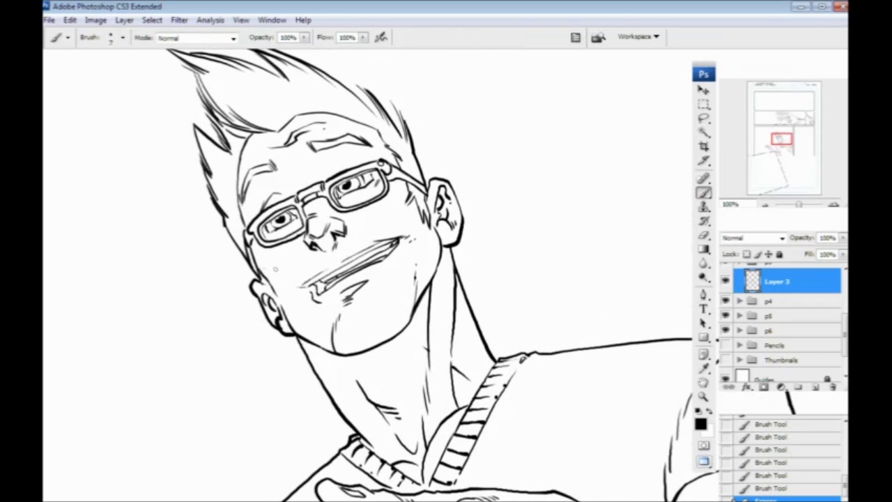
Add small ink touch-up strokes to the man's cheek and around the bridge of his glasses.
left_click_drag(283, 276, 265, 271)
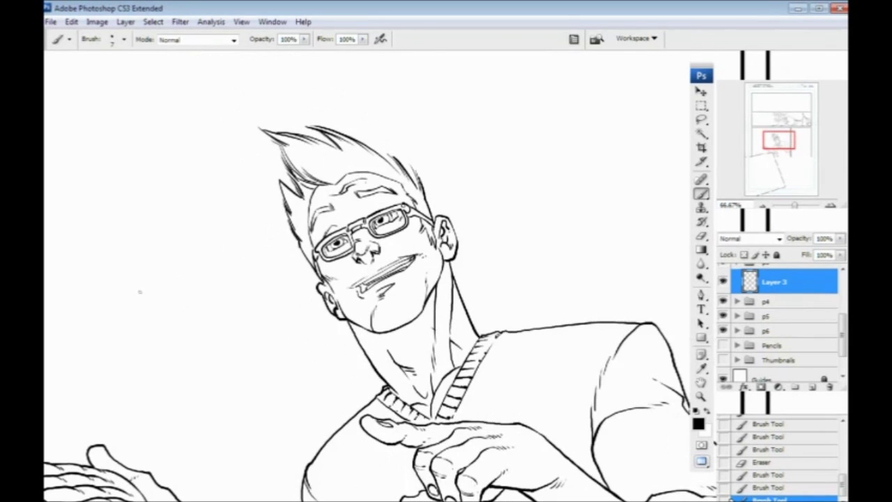
mouse_move(366, 238)
left_mouse_down()
mouse_move(359, 234)
mouse_move(376, 203)
left_mouse_up()
left_click_drag(365, 206, 377, 203)
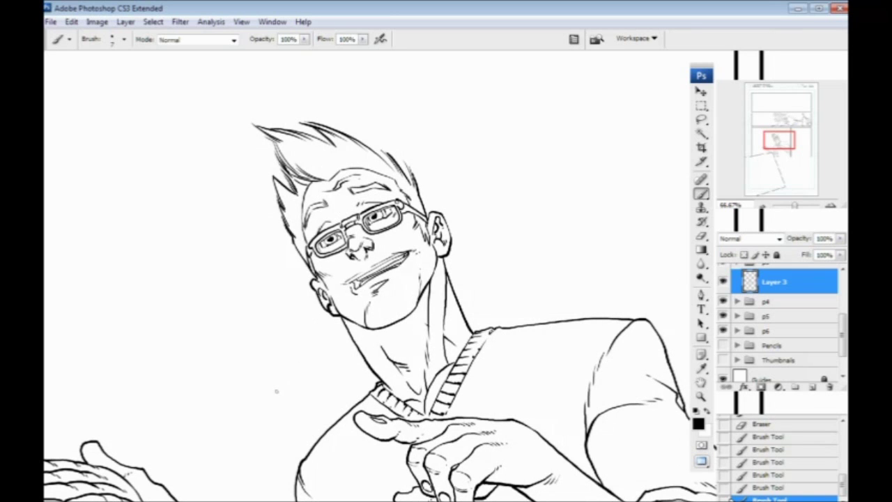
Try loose, sweeping brush strokes across the man's lower torso, and undo them.
left_click_drag(314, 376, 312, 320)
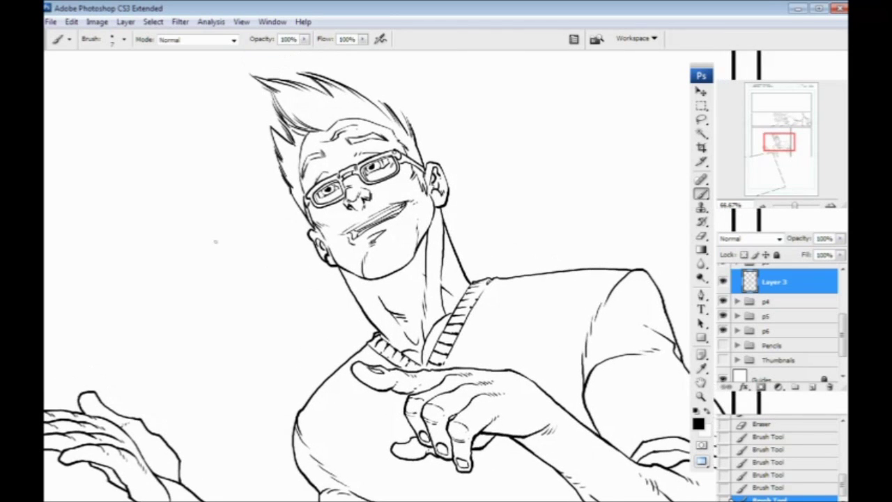
left_click_drag(338, 349, 329, 322)
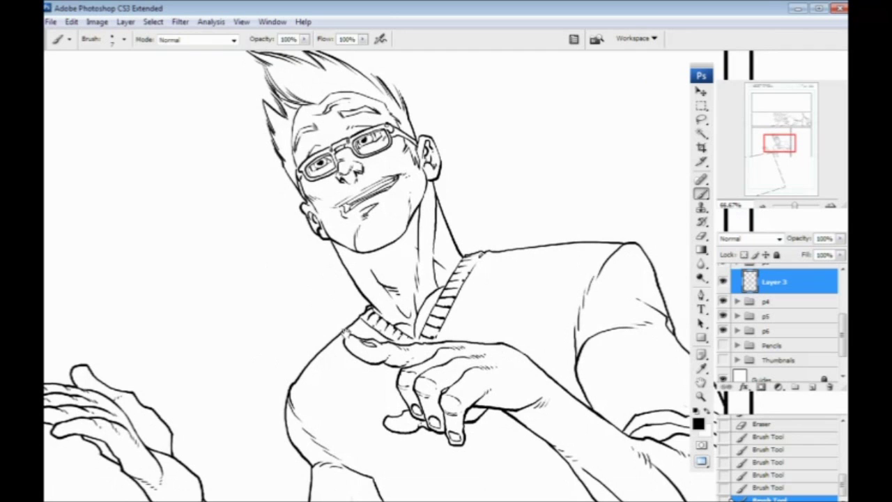
left_click_drag(346, 354, 335, 324)
left_click_drag(223, 430, 179, 312)
mouse_move(627, 421)
left_mouse_down()
mouse_move(488, 451)
mouse_move(467, 429)
mouse_move(343, 482)
mouse_move(549, 363)
mouse_move(478, 342)
mouse_move(362, 364)
mouse_move(325, 359)
left_mouse_up()
left_click_drag(60, 231, 160, 305)
key("ctrl+minus")
mouse_move(225, 381)
left_mouse_down()
mouse_move(207, 334)
mouse_move(227, 399)
left_mouse_up()
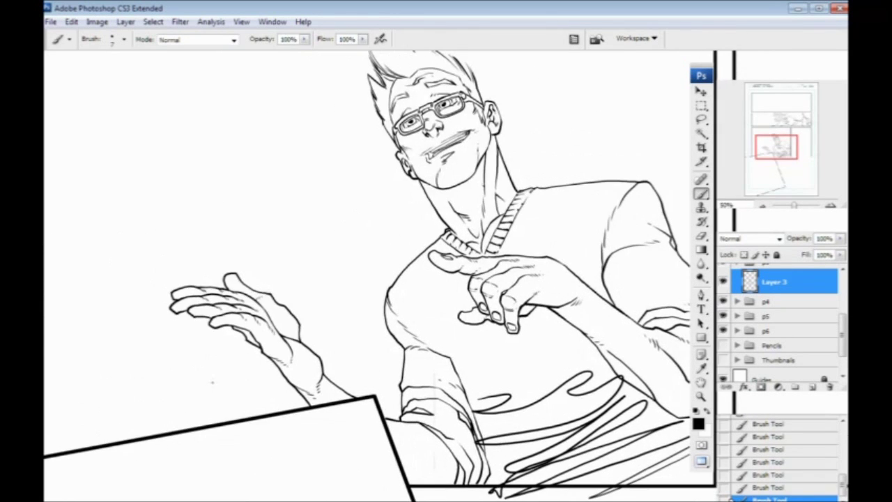
key("ctrl+z")
Check the whole inked panel and close the comic page document.
left_click_drag(343, 350, 319, 381)
key("ctrl+minus")
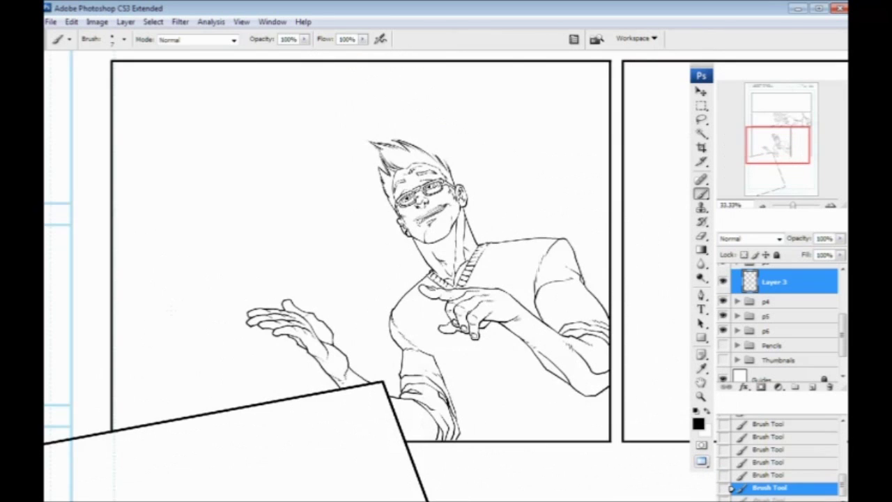
left_click_drag(332, 292, 300, 291)
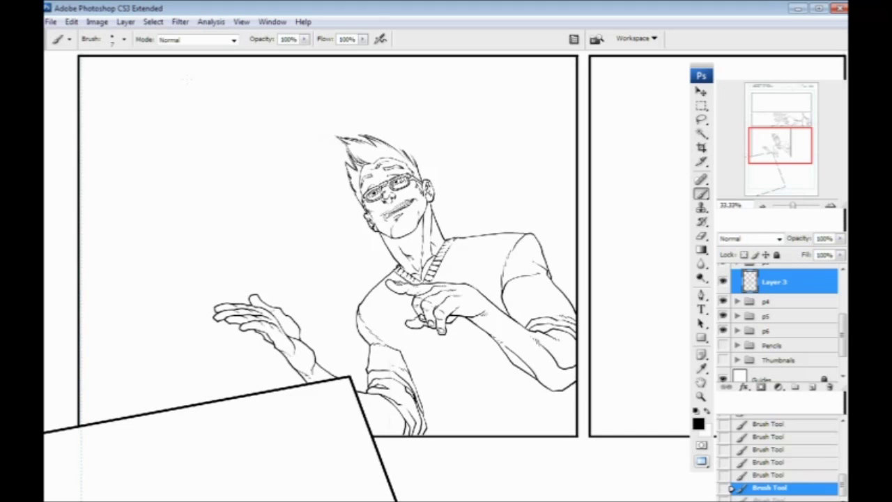
left_click(51, 22)
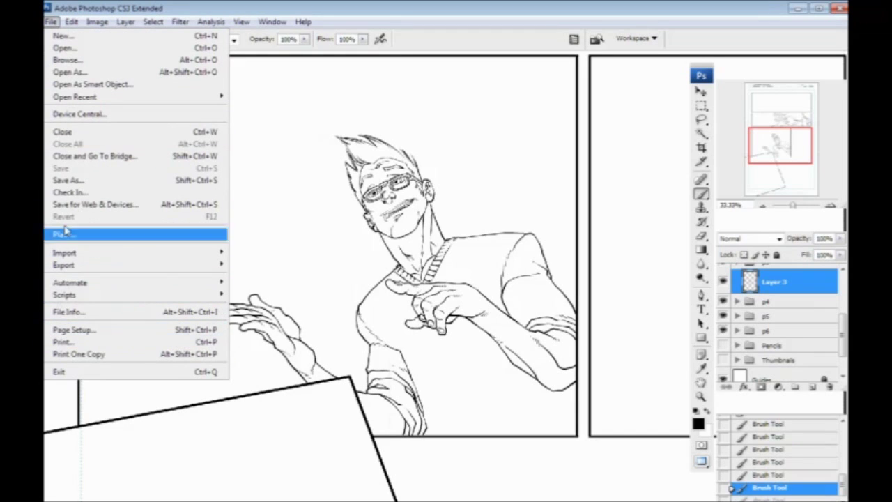
left_click(66, 132)
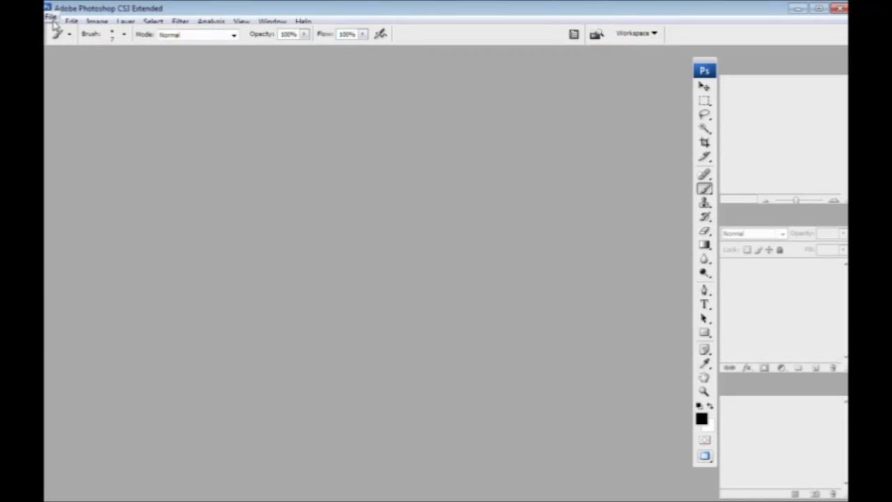
Open jesop_eating.psd from the Sketchbook folder and show it in full-screen mode.
left_click(54, 20)
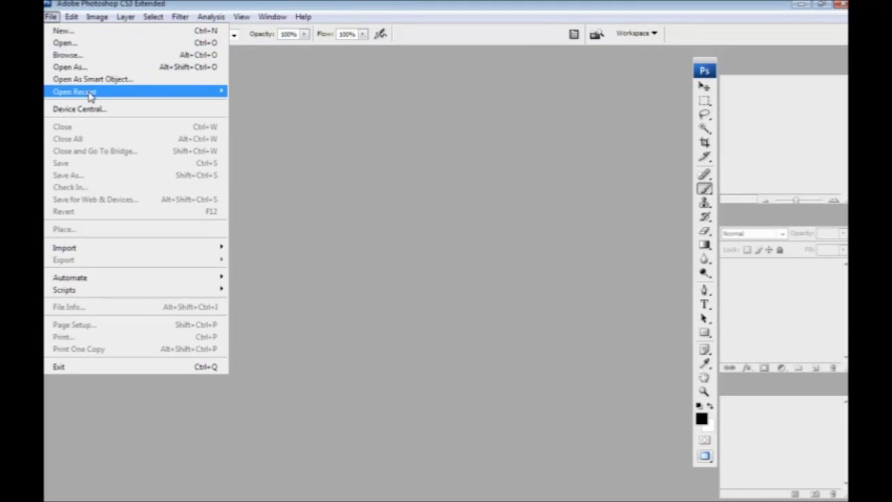
mouse_move(91, 92)
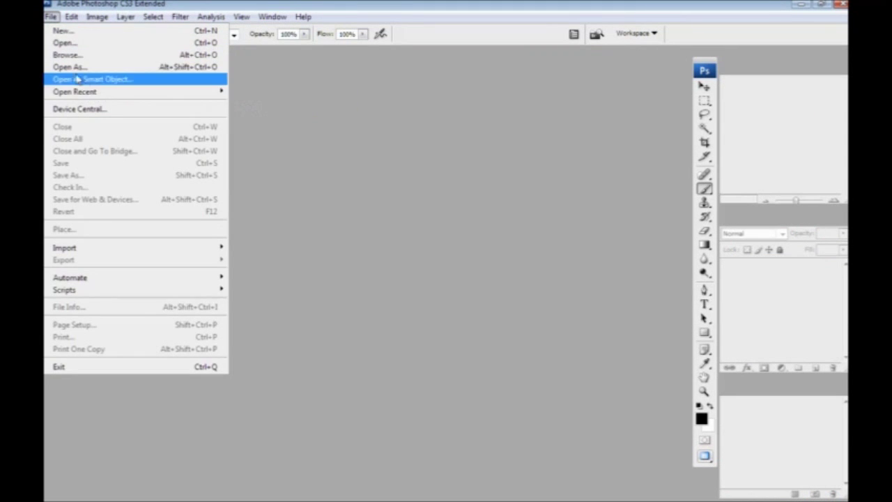
left_click(69, 44)
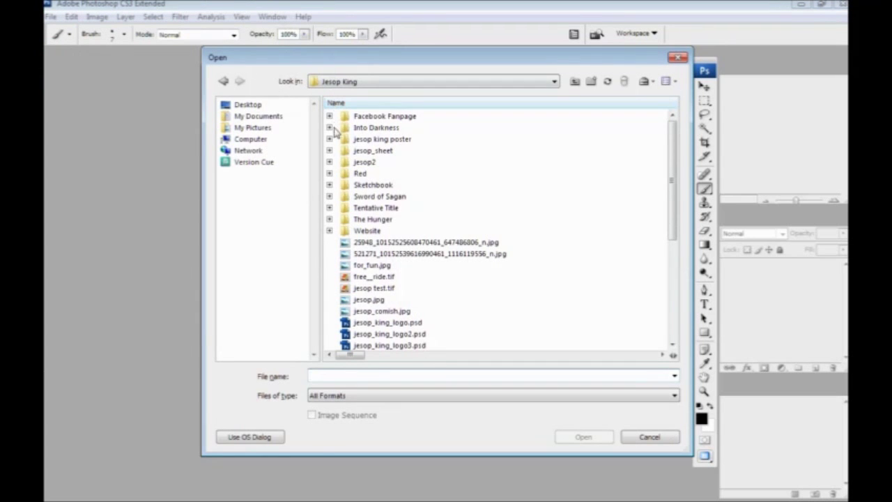
left_click_drag(294, 58, 272, 66)
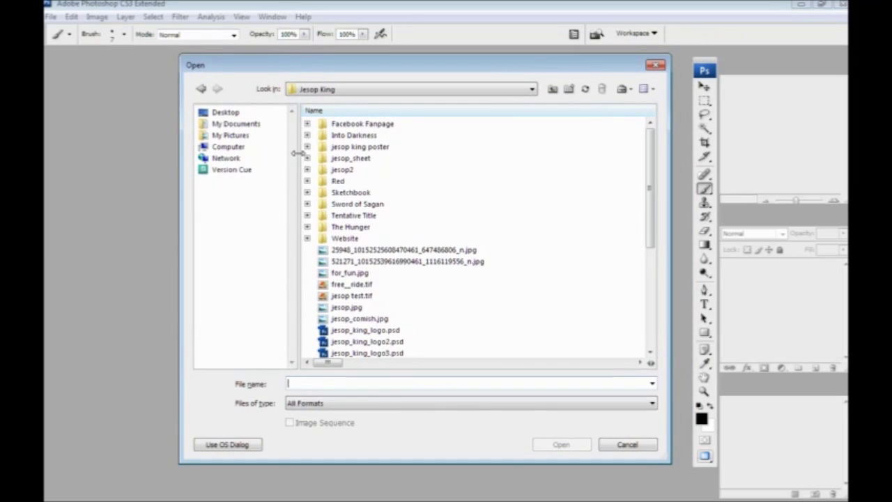
left_click(307, 193)
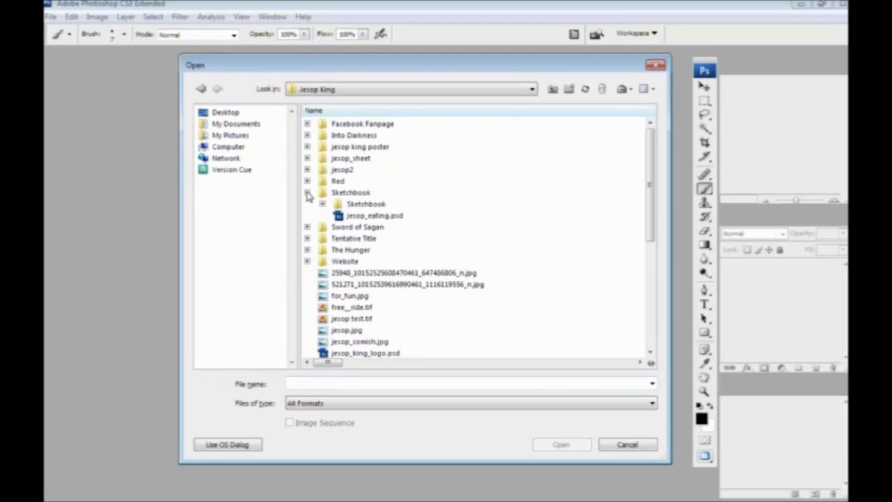
left_click(357, 216)
left_click(572, 446)
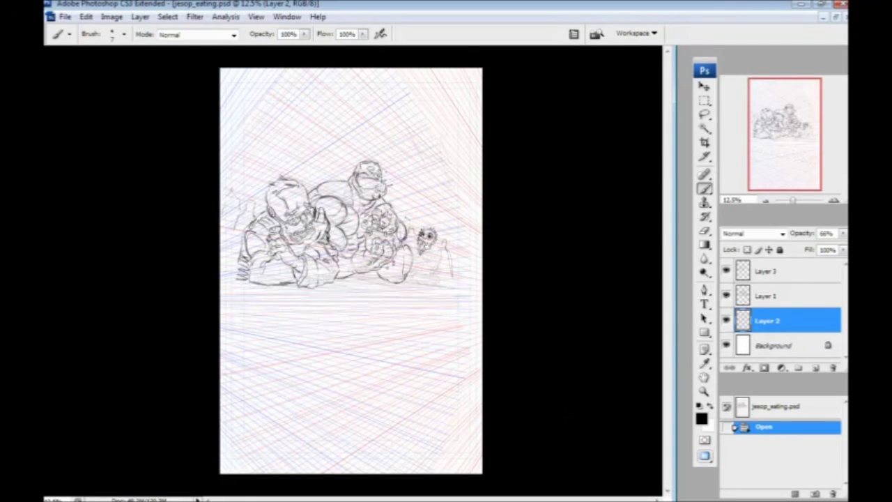
key("f")
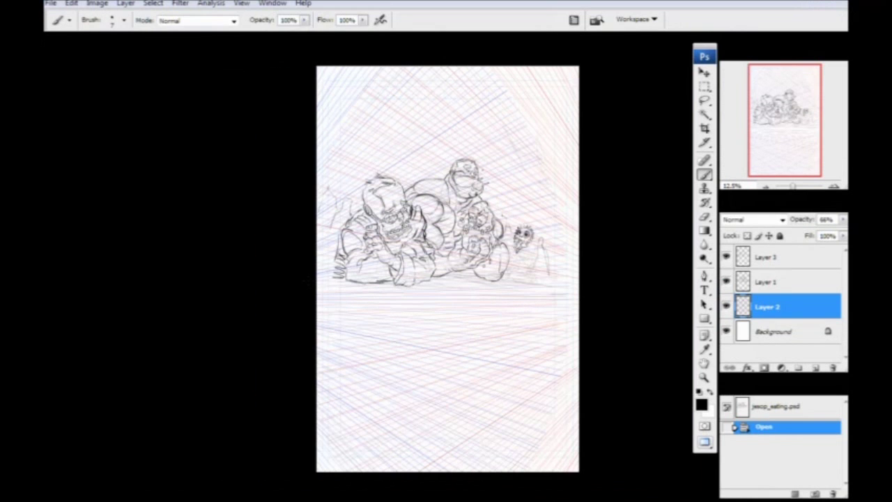
left_click_drag(386, 266, 357, 268)
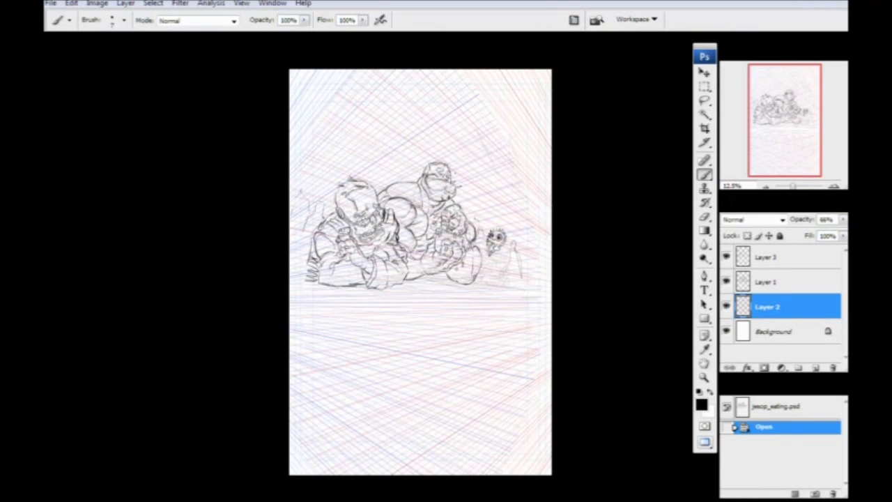
Try a vertical line from the upper figure's face down to the mouth of the figure below, and undo it.
key("ctrl+plus")
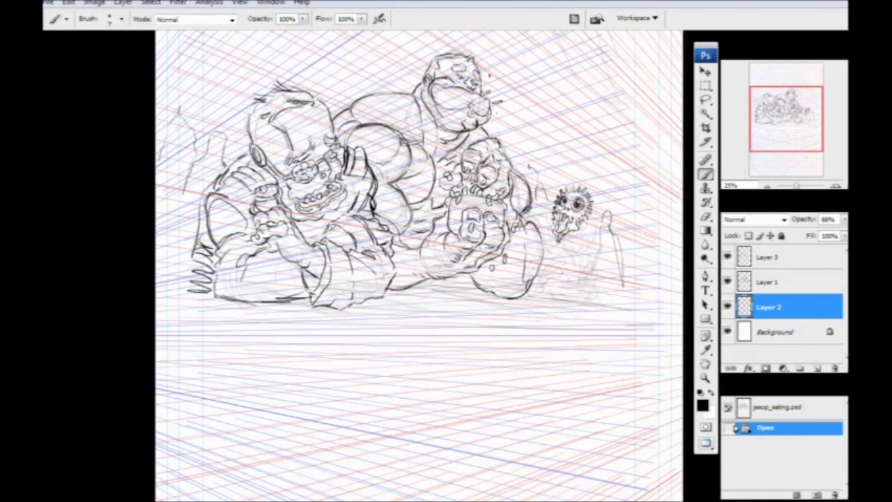
key("ctrl+plus")
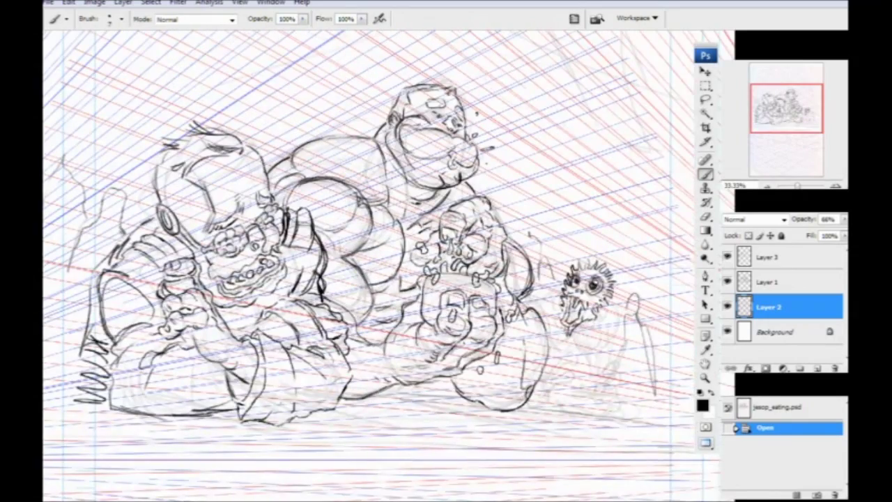
left_click_drag(288, 341, 329, 361)
key("ctrl+plus")
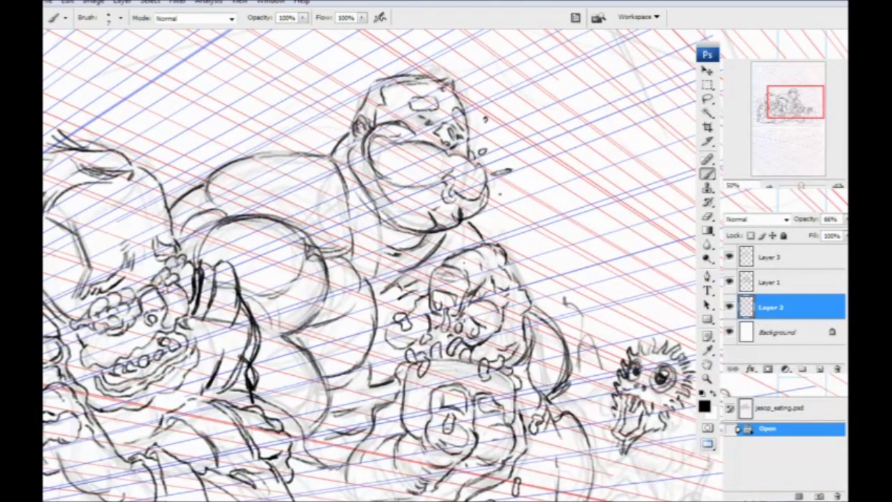
left_click_drag(455, 190, 450, 350)
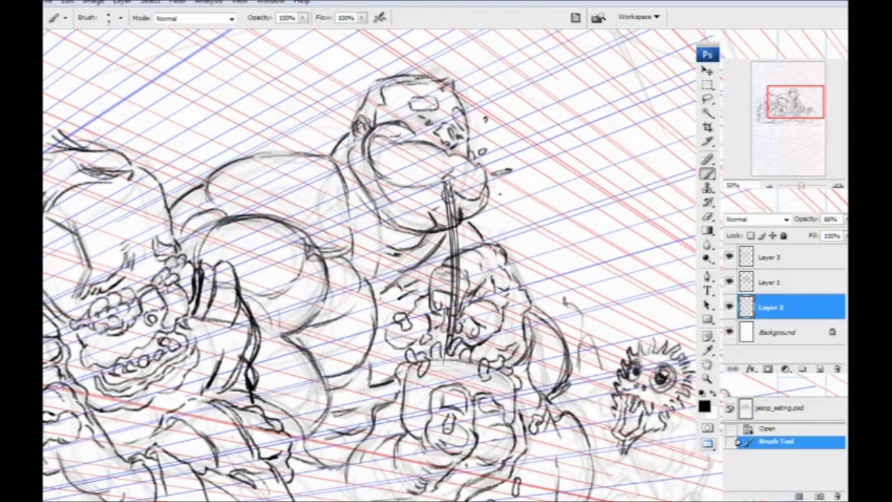
key("ctrl+z")
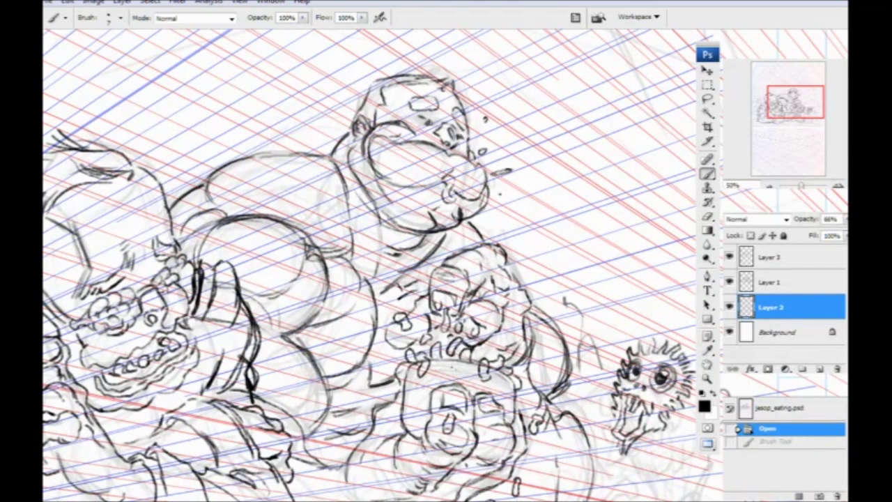
Sketch a small heart above the spiky-headed creature on Layer 2.
left_click_drag(505, 376, 294, 242)
mouse_move(399, 274)
left_mouse_down()
mouse_move(415, 274)
mouse_move(427, 299)
left_mouse_up()
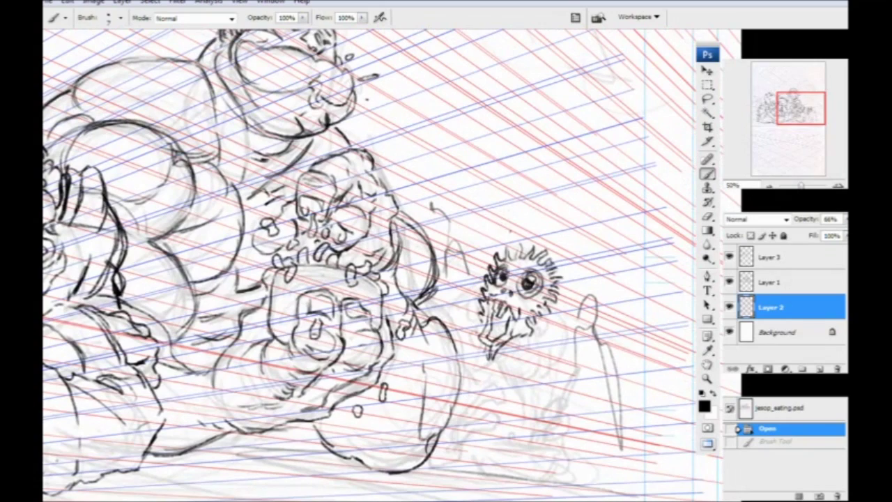
left_click_drag(515, 205, 516, 228)
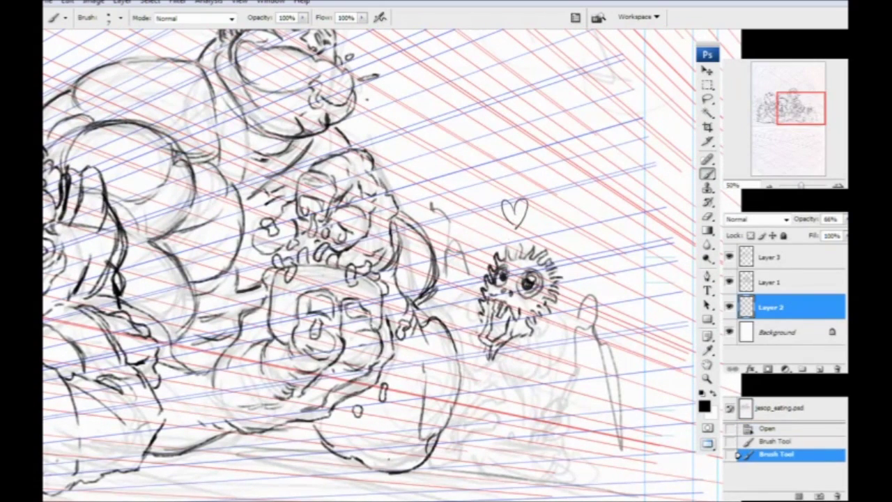
Try long diagonal perspective lines across the background above the figures, and revert to the history state before them.
mouse_move(209, 351)
left_mouse_down()
mouse_move(258, 395)
mouse_move(239, 358)
left_mouse_up()
mouse_move(170, 362)
left_mouse_down()
mouse_move(222, 376)
mouse_move(480, 363)
left_mouse_up()
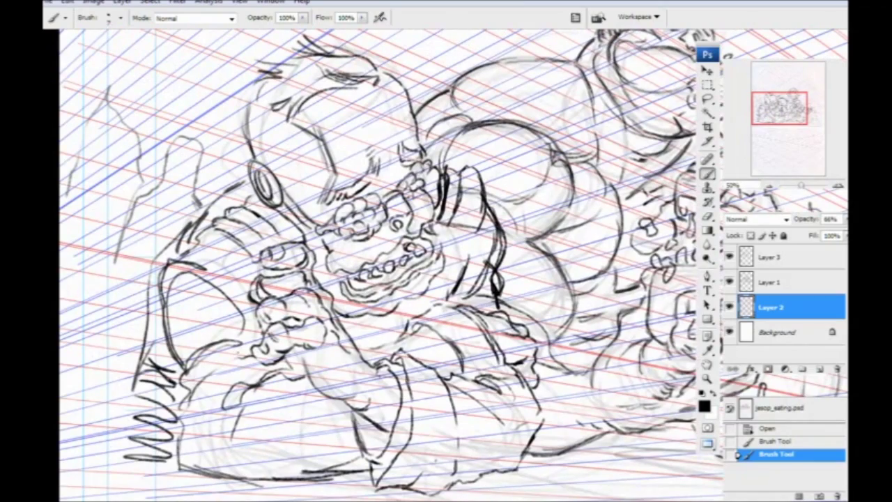
left_click_drag(245, 373, 239, 394)
mouse_move(268, 332)
left_mouse_down()
mouse_move(233, 301)
mouse_move(143, 305)
mouse_move(150, 300)
left_mouse_up()
left_click_drag(290, 307, 205, 394)
key("ctrl+minus")
left_click_drag(396, 326, 293, 401)
mouse_move(483, 89)
left_mouse_down()
mouse_move(645, 272)
mouse_move(623, 334)
mouse_move(276, 34)
left_mouse_up()
left_click_drag(362, 292, 402, 233)
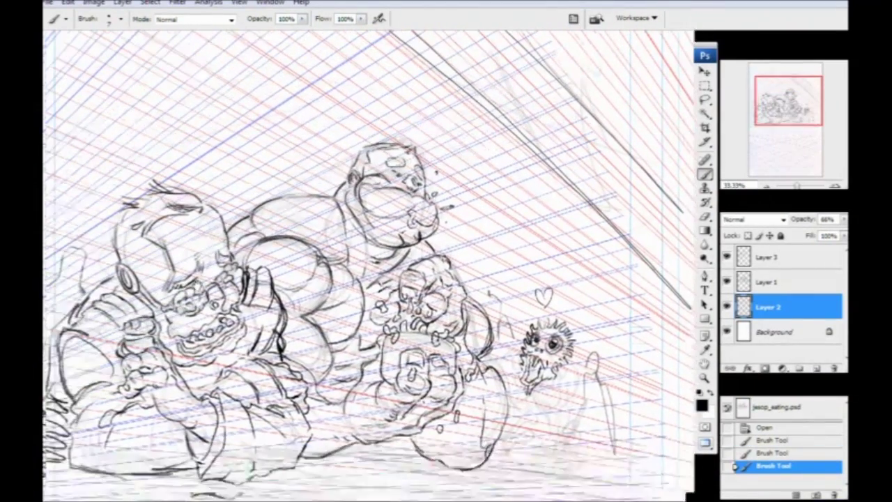
left_click(736, 453)
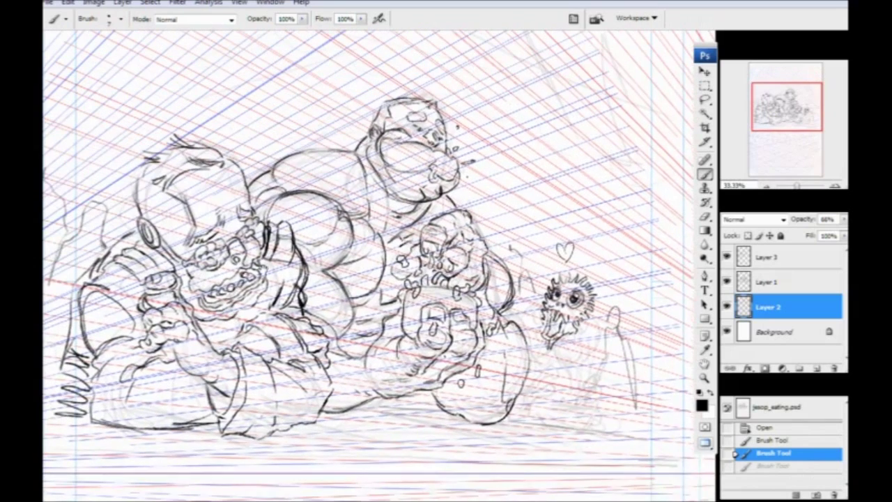
Try a scalloped awning edge along a diagonal perspective line above the figures, and undo the strokes.
mouse_move(632, 411)
left_mouse_down()
mouse_move(167, 424)
mouse_move(600, 439)
mouse_move(129, 439)
left_mouse_up()
left_click_drag(362, 209, 334, 319)
key("ctrl+z")
mouse_move(620, 237)
left_mouse_down()
mouse_move(261, 18)
mouse_move(512, 159)
mouse_move(282, 32)
mouse_move(331, 119)
mouse_move(446, 132)
mouse_move(541, 174)
mouse_move(624, 265)
mouse_move(629, 242)
mouse_move(619, 219)
mouse_move(563, 276)
left_mouse_up()
mouse_move(462, 229)
left_mouse_down()
mouse_move(531, 322)
mouse_move(466, 219)
left_mouse_up()
left_click_drag(155, 128, 282, 148)
mouse_move(181, 53)
left_mouse_down()
mouse_move(400, 442)
mouse_move(336, 381)
left_mouse_up()
left_click_drag(225, 362, 168, 283)
key("ctrl+alt+z")
key("ctrl+alt+z")
key("ctrl+alt+z")
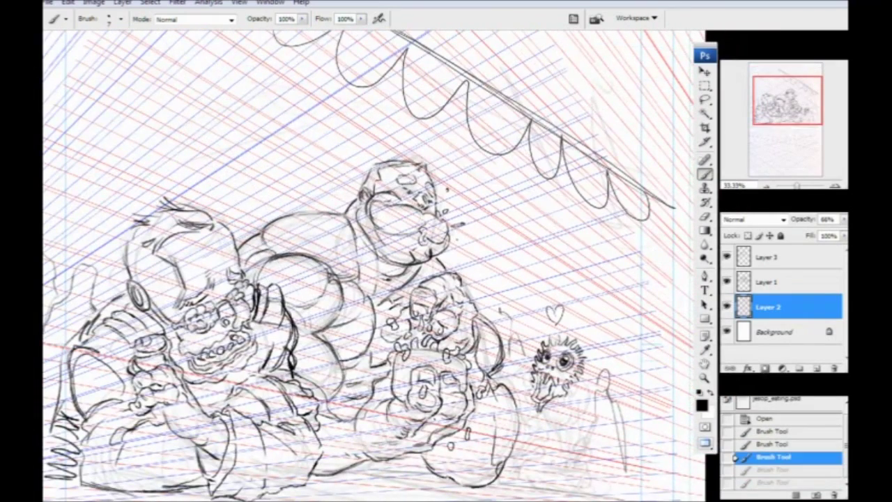
Flip the whole canvas horizontally to view the sketched figures mirrored.
left_click_drag(243, 314, 282, 226)
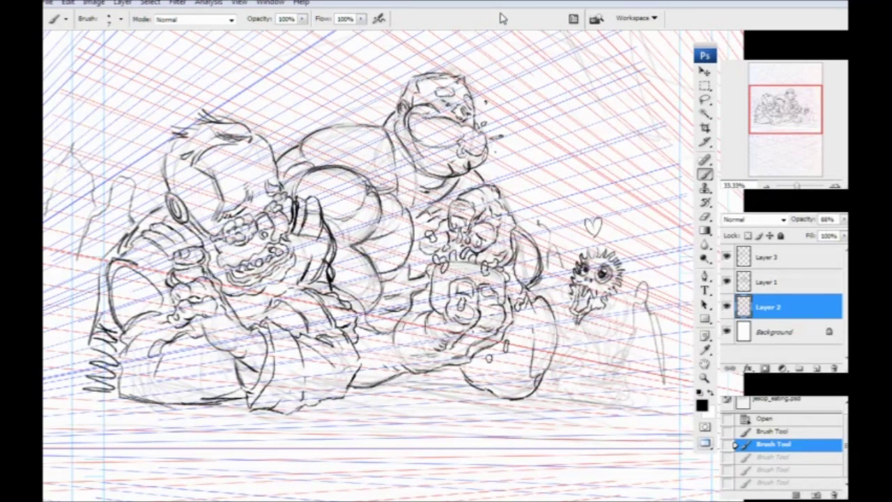
left_click_drag(238, 330, 294, 352)
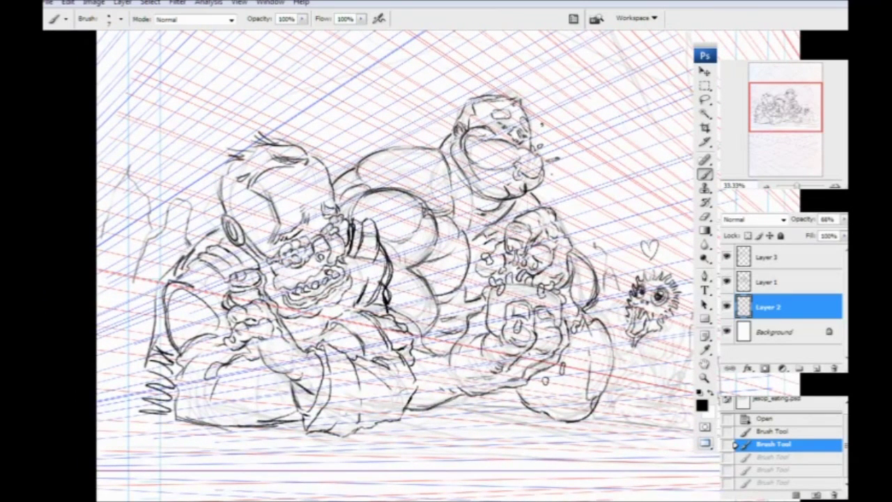
key("ctrl+shift+h")
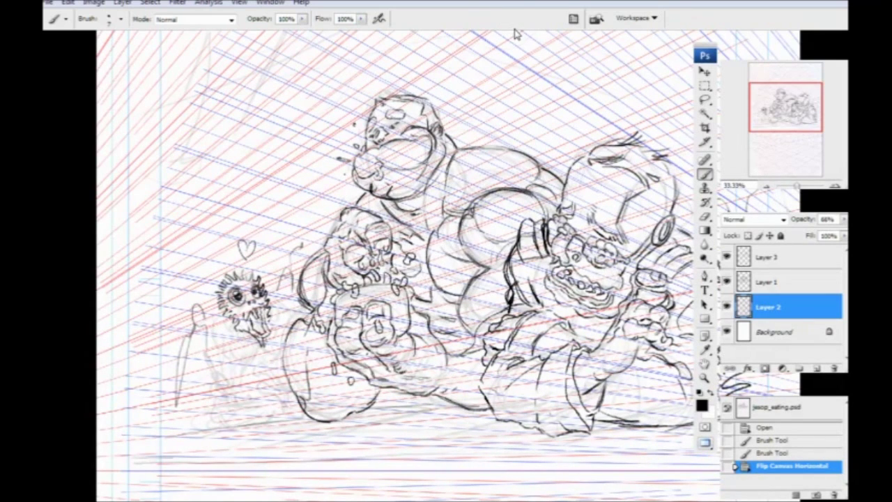
Try a short stroke on Layer 2 along the right-hand figure's raised hand, compare with the layer hidden, and undo it.
left_click_drag(517, 229, 505, 260)
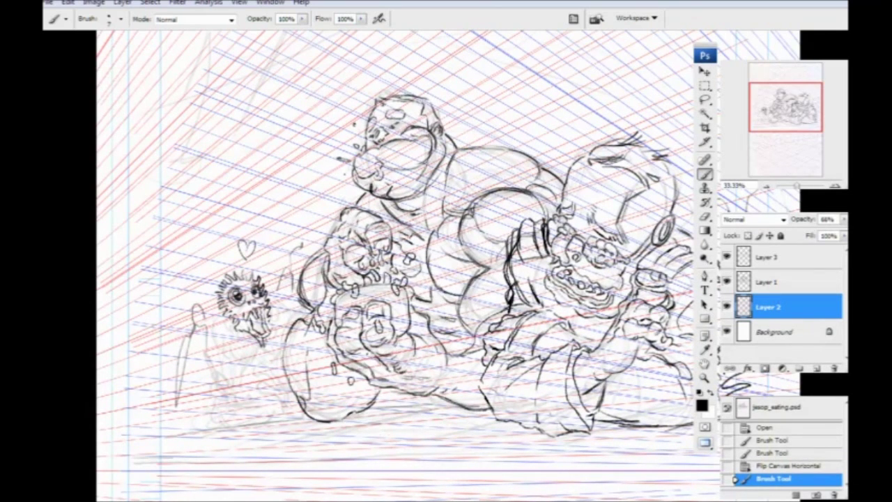
left_click(726, 307)
left_click(726, 307)
left_click(726, 307)
left_click(726, 308)
key("ctrl+z")
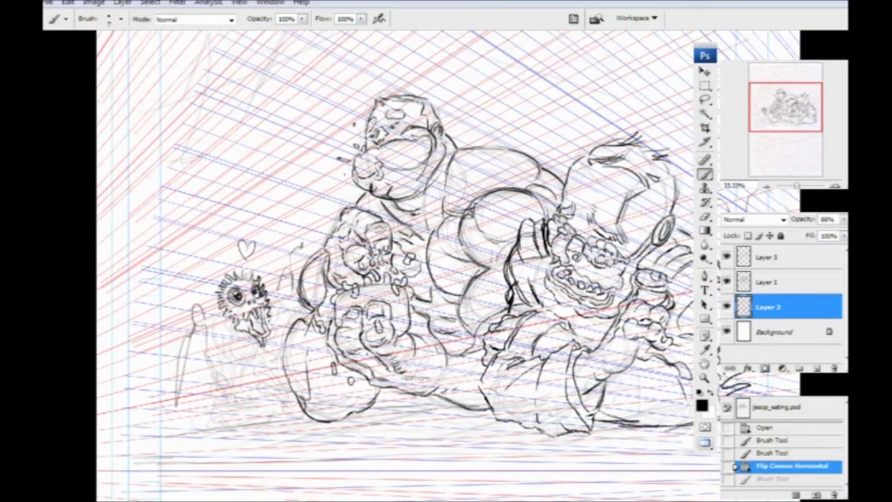
Check Layer 3's linework by hiding and showing it, make it the active layer, and choose a rough brush tip at size 20.
left_click(727, 258)
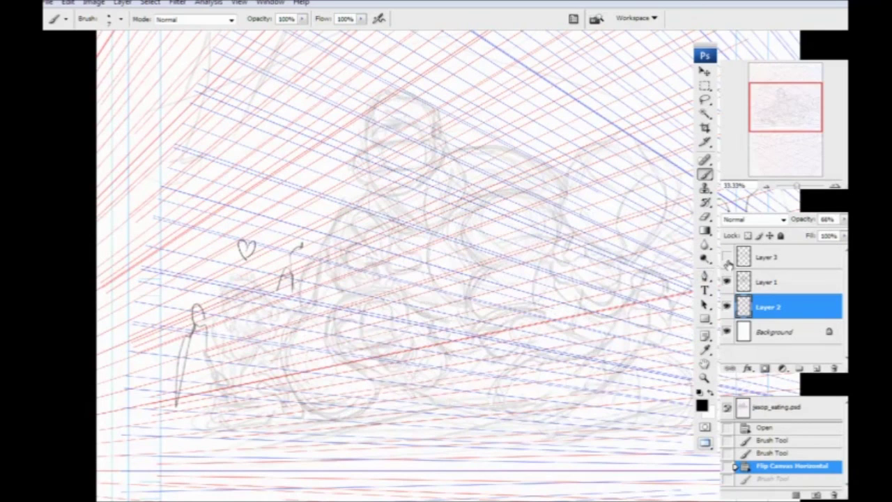
left_click(727, 257)
left_click(773, 262)
left_click_drag(462, 261, 368, 269)
right_click(378, 247)
left_click(440, 342)
left_click(346, 230)
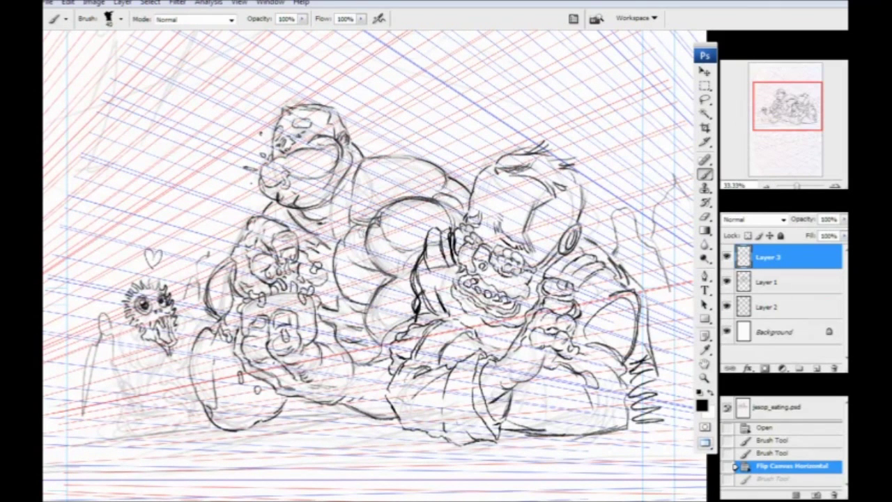
key("alt+bracketleft")
key("alt+bracketleft")
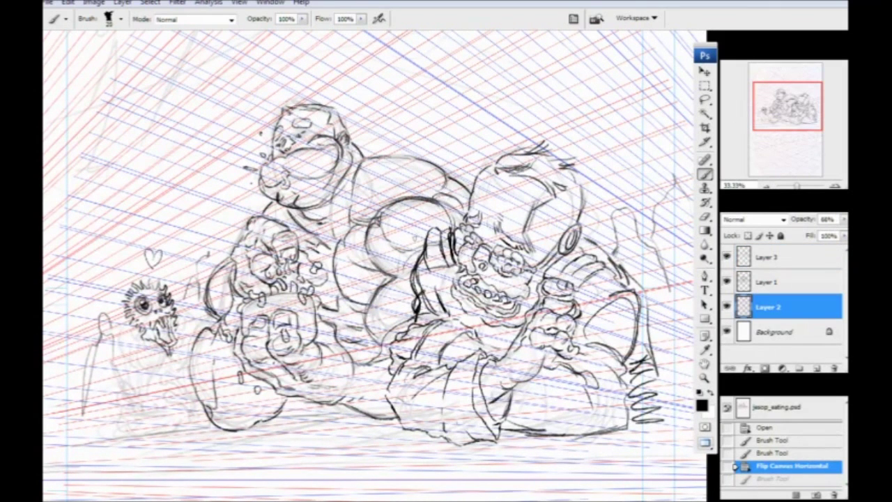
left_click(758, 258)
Test the size 20 rough brush with a few marks on the right-hand figures, and undo the last stroke.
left_click_drag(680, 322, 483, 318)
left_click(502, 318)
left_click(502, 318)
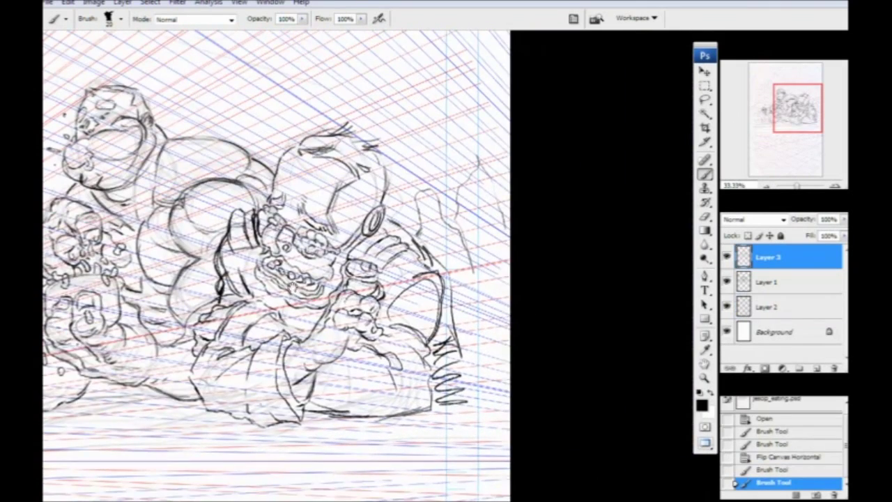
left_click_drag(432, 300, 585, 326)
left_click_drag(380, 265, 376, 258)
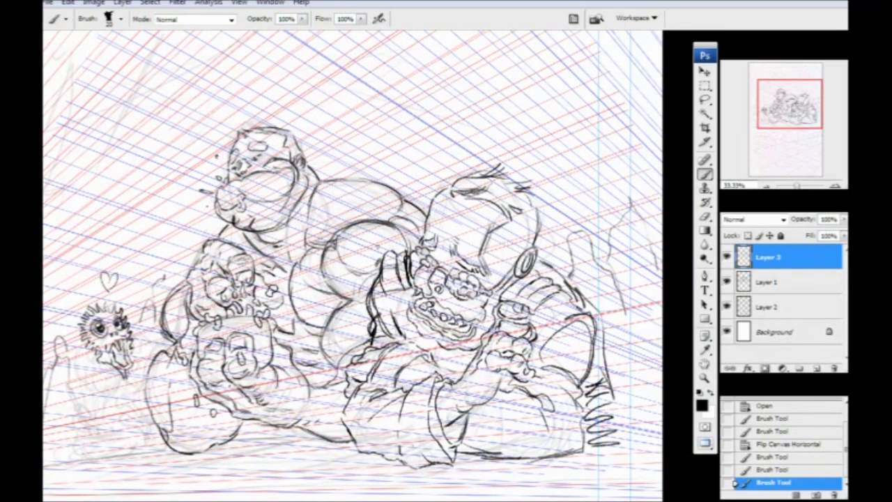
key("ctrl+z")
Reduce the brush size to 9 and darken lines at the right-hand figure's raised hand and segmented shoulder.
key("bracketleft")
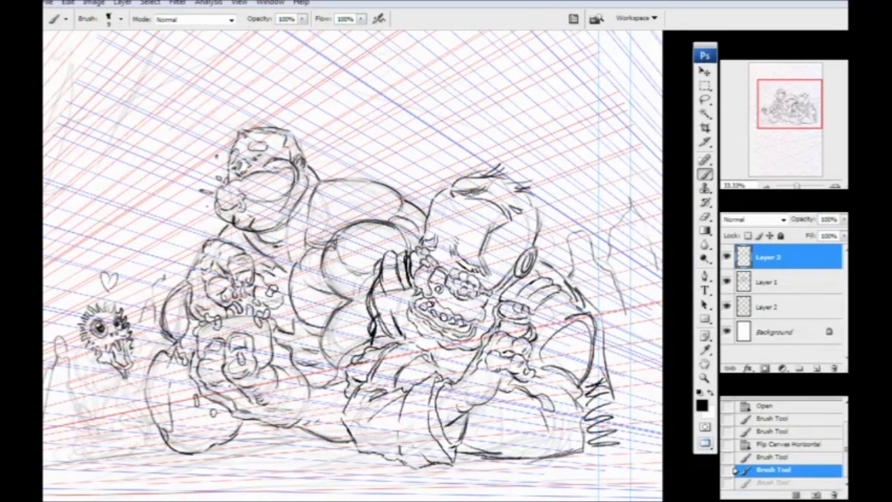
left_click_drag(372, 269, 370, 289)
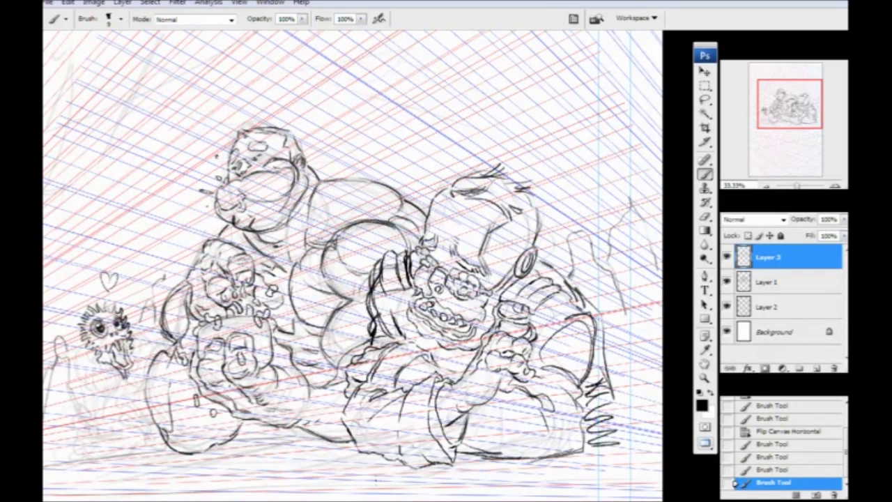
mouse_move(541, 326)
left_mouse_down()
mouse_move(570, 304)
mouse_move(572, 292)
left_mouse_up()
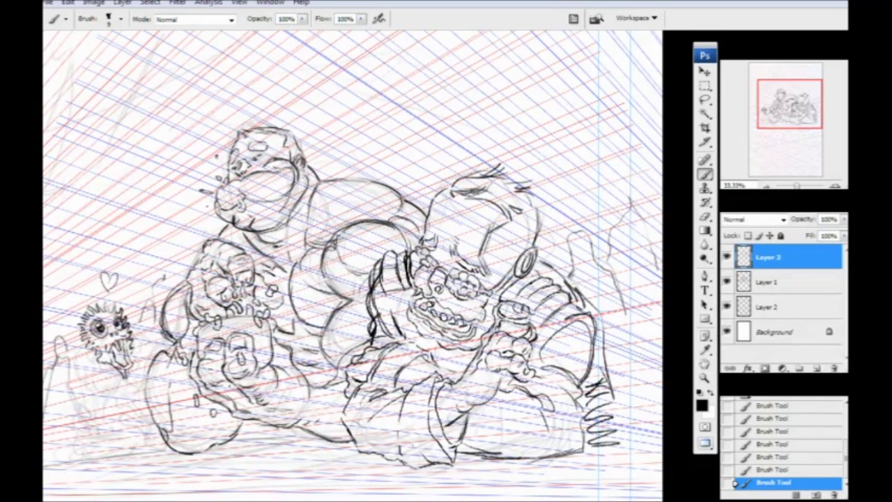
Strengthen the lower body contours and belly folds of the seated middle figure on Layer 3.
left_click_drag(326, 317, 354, 255)
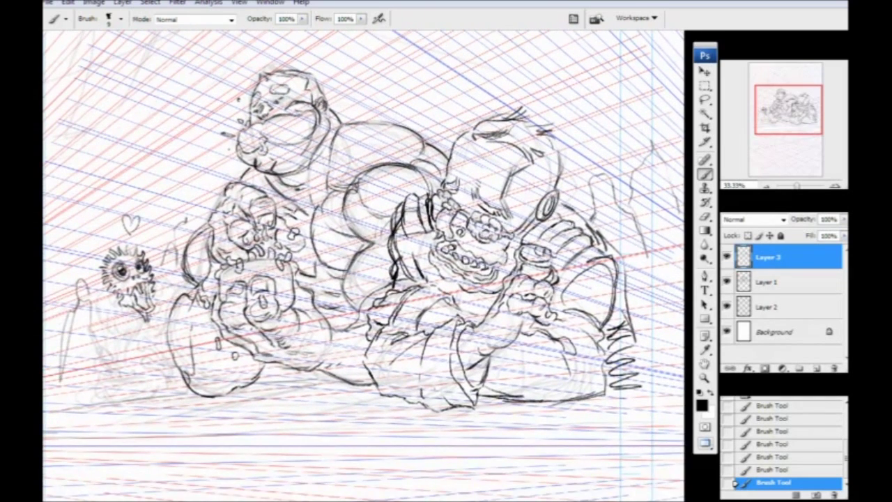
key("ctrl+plus")
left_click_drag(351, 310, 282, 315)
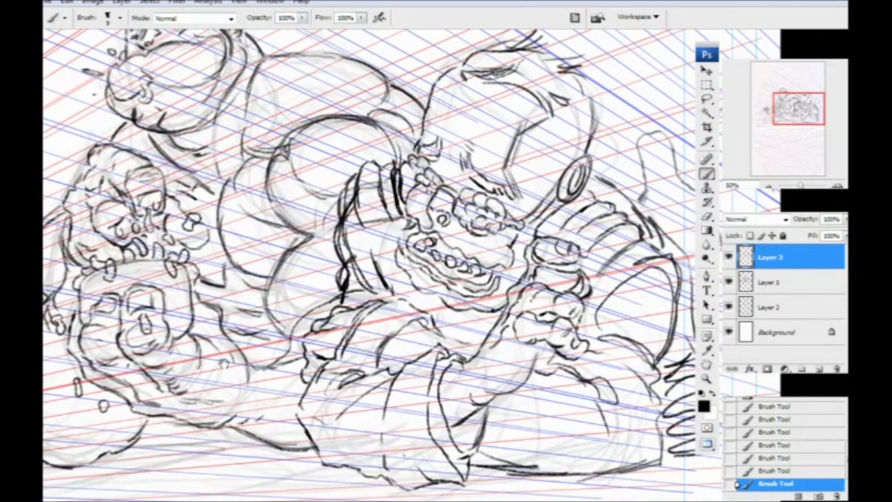
left_click_drag(224, 363, 301, 341)
mouse_move(416, 272)
left_mouse_down()
mouse_move(376, 301)
mouse_move(354, 339)
left_mouse_up()
left_click_drag(277, 343, 297, 379)
mouse_move(316, 322)
left_mouse_down()
mouse_move(348, 381)
mouse_move(364, 378)
left_mouse_up()
left_click_drag(259, 402, 273, 346)
mouse_move(340, 386)
left_mouse_down()
mouse_move(242, 372)
mouse_move(318, 402)
mouse_move(323, 386)
mouse_move(272, 339)
left_mouse_up()
mouse_move(272, 339)
left_mouse_down()
mouse_move(284, 367)
mouse_move(322, 310)
mouse_move(337, 315)
mouse_move(336, 347)
mouse_move(365, 300)
mouse_move(387, 370)
mouse_move(402, 354)
mouse_move(411, 365)
left_mouse_up()
mouse_move(318, 311)
left_mouse_down()
mouse_move(302, 374)
mouse_move(314, 387)
left_mouse_up()
left_click_drag(315, 388, 287, 342)
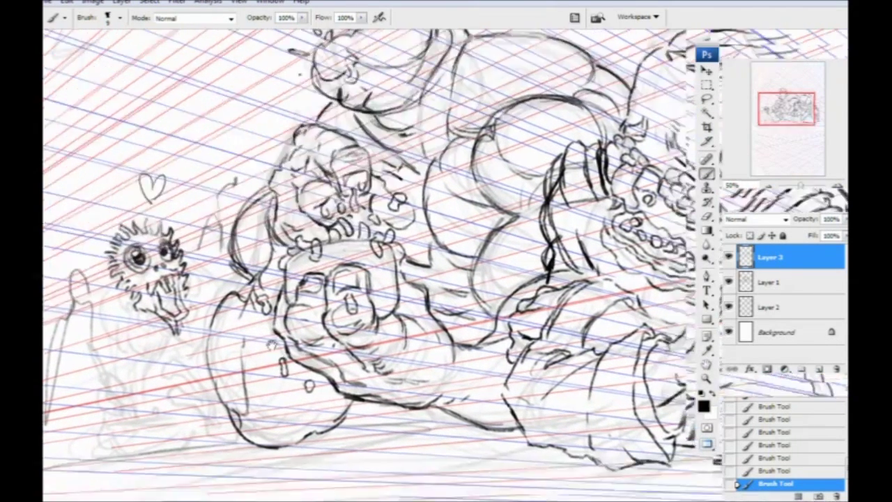
left_click_drag(346, 396, 502, 430)
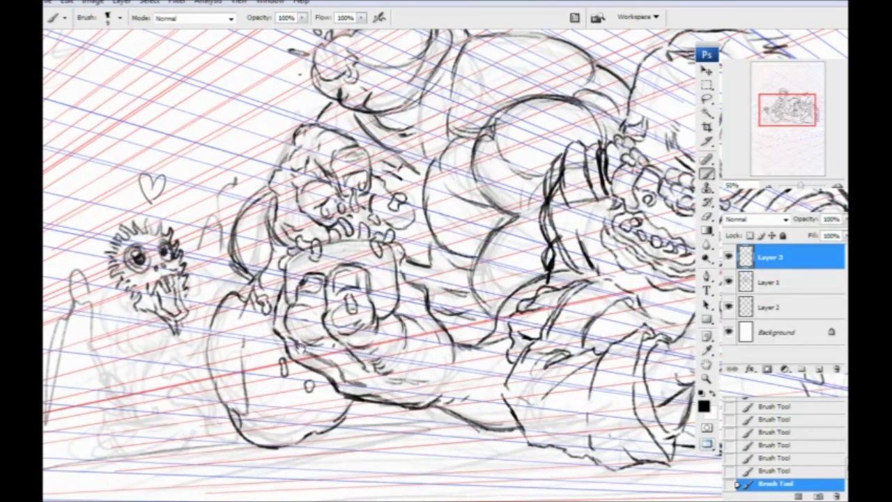
left_click_drag(301, 348, 299, 392)
Reinforce the sketch lines around the upper figure's head, neck and shoulder on Layer 3.
left_click_drag(401, 318, 393, 285)
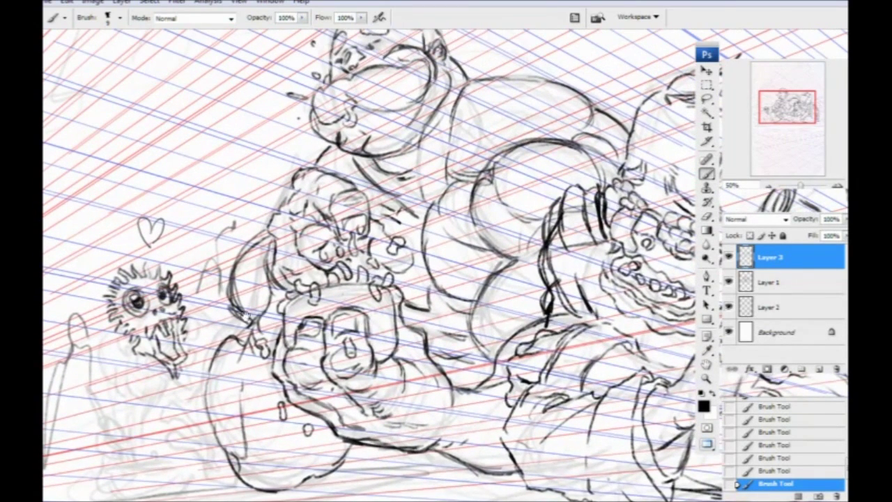
left_click_drag(276, 174, 288, 158)
mouse_move(319, 276)
left_mouse_down()
mouse_move(297, 289)
mouse_move(380, 269)
left_mouse_up()
mouse_move(384, 214)
left_mouse_down()
mouse_move(417, 248)
mouse_move(371, 305)
left_mouse_up()
mouse_move(411, 237)
left_mouse_down()
mouse_move(395, 283)
mouse_move(384, 262)
mouse_move(366, 260)
mouse_move(324, 288)
left_mouse_up()
left_click_drag(322, 232, 377, 289)
left_click_drag(340, 251, 379, 293)
mouse_move(380, 206)
left_mouse_down()
mouse_move(378, 229)
mouse_move(329, 297)
left_mouse_up()
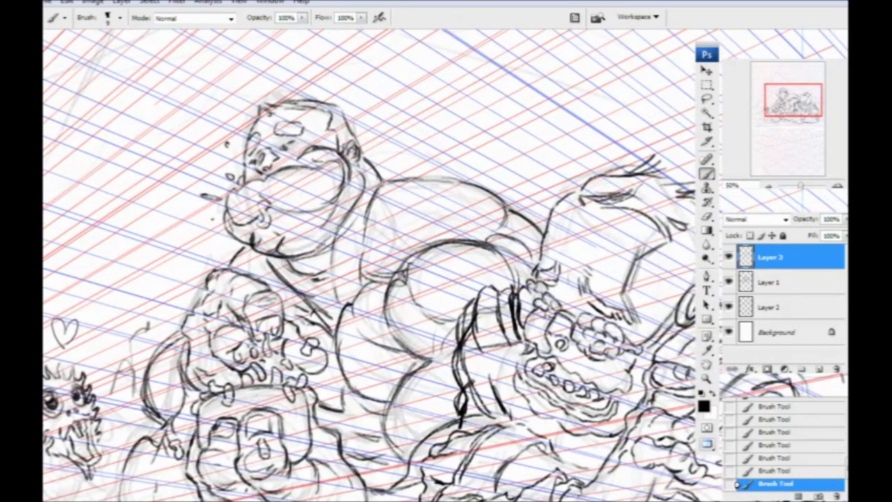
Thicken the curled back edge of the upper figure's bulging cheek.
left_click_drag(221, 272, 261, 267)
left_click_drag(280, 338, 362, 332)
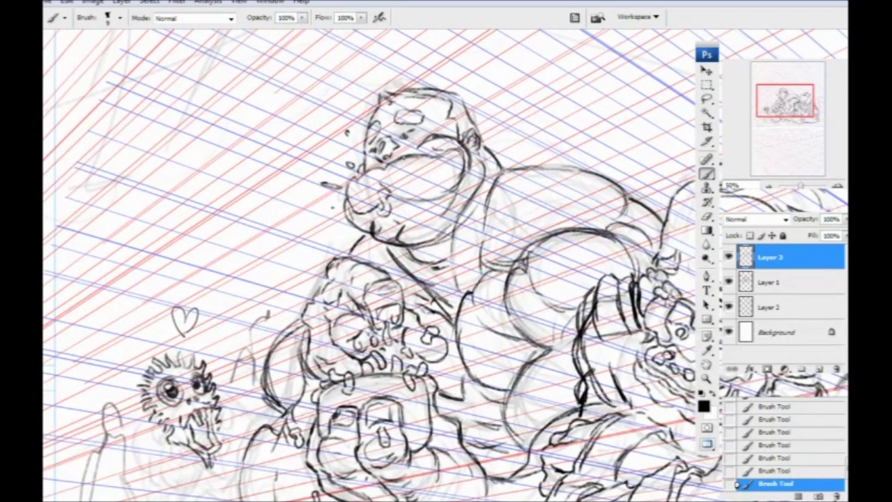
mouse_move(392, 164)
left_mouse_down()
mouse_move(438, 155)
mouse_move(462, 164)
mouse_move(460, 181)
mouse_move(406, 200)
mouse_move(349, 203)
left_mouse_up()
mouse_move(384, 167)
left_mouse_down()
mouse_move(357, 183)
mouse_move(354, 176)
mouse_move(363, 192)
mouse_move(377, 129)
left_mouse_up()
left_click_drag(321, 136, 295, 132)
left_click_drag(428, 120, 446, 152)
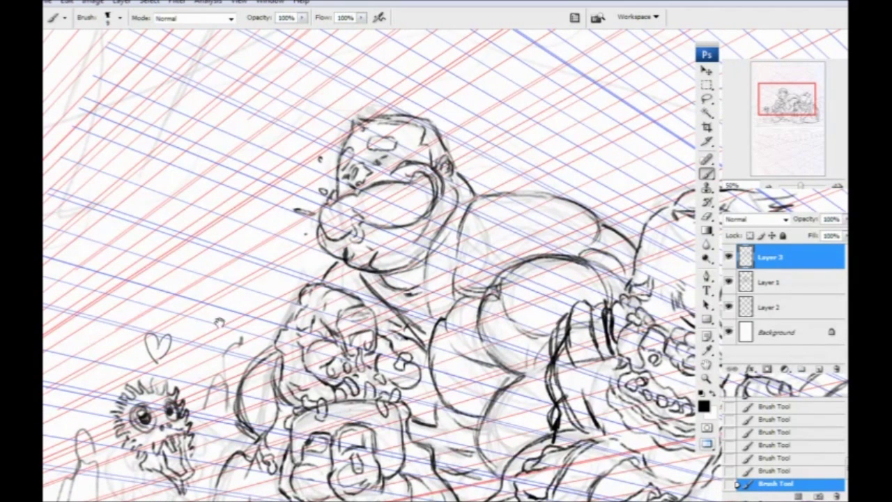
Thicken the middle figure's head outline and add short shading strokes to the rounded form beside its belly.
scroll(220, 322, "down", 1)
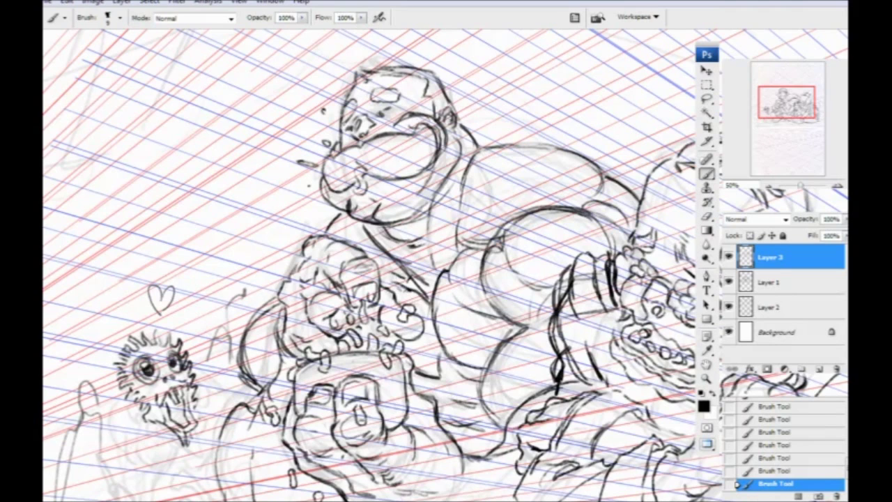
left_click_drag(190, 422, 232, 282)
mouse_move(302, 253)
left_mouse_down()
mouse_move(261, 296)
mouse_move(286, 401)
mouse_move(357, 407)
mouse_move(399, 383)
mouse_move(340, 403)
left_mouse_up()
left_click_drag(247, 371, 271, 388)
left_click_drag(324, 379, 333, 426)
mouse_move(304, 387)
left_mouse_down()
mouse_move(322, 402)
mouse_move(321, 387)
left_mouse_up()
mouse_move(306, 360)
left_mouse_down()
mouse_move(319, 375)
mouse_move(277, 356)
mouse_move(260, 368)
left_mouse_up()
left_click_drag(384, 133, 354, 168)
mouse_move(304, 181)
left_mouse_down()
mouse_move(278, 225)
mouse_move(305, 169)
mouse_move(299, 190)
left_mouse_up()
mouse_move(281, 219)
left_mouse_down()
mouse_move(283, 275)
mouse_move(297, 285)
left_mouse_up()
left_click_drag(312, 244, 331, 210)
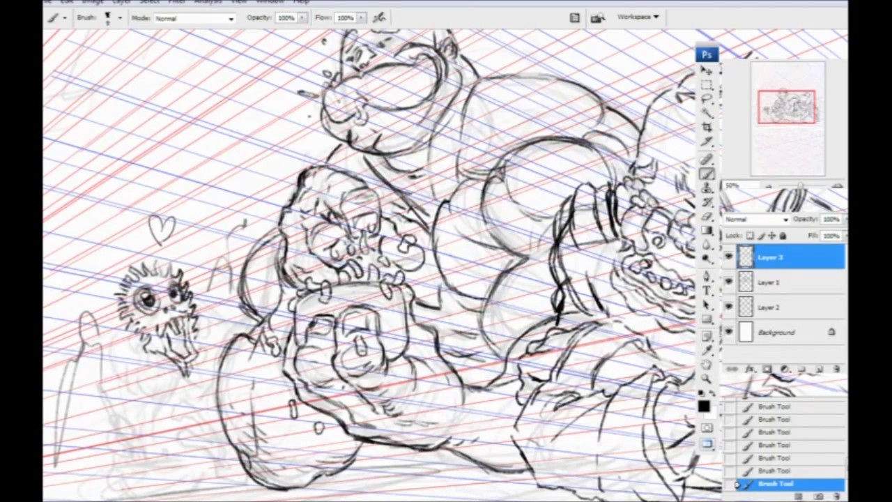
Hide the interface panels and inspect the spiky-headed creature beside the seated figures.
mouse_move(234, 274)
left_mouse_down()
mouse_move(352, 336)
mouse_move(339, 316)
left_mouse_up()
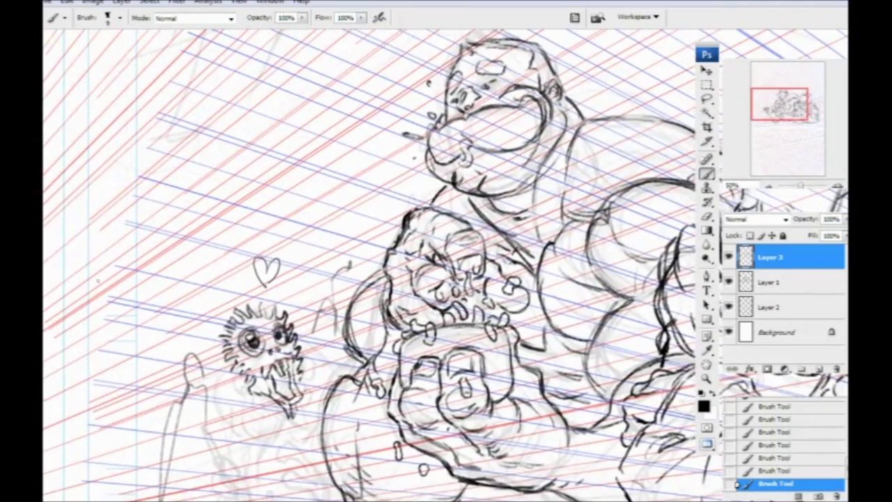
key("Tab")
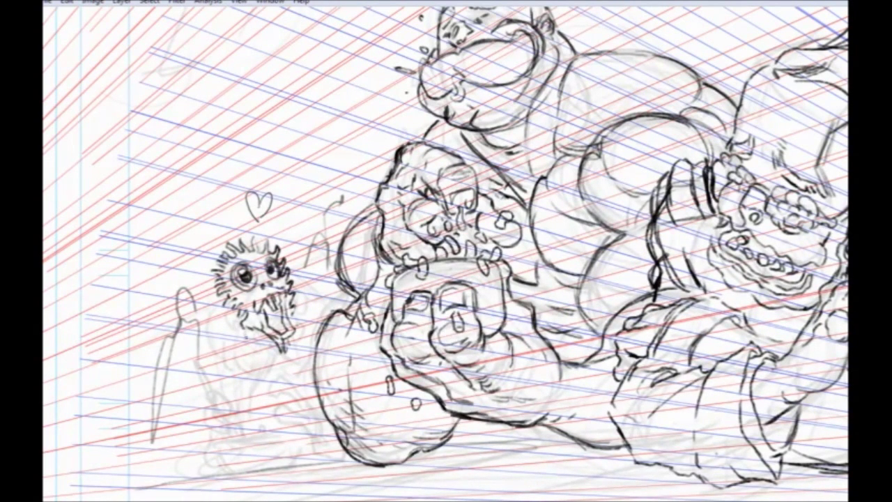
left_click_drag(261, 323, 275, 287)
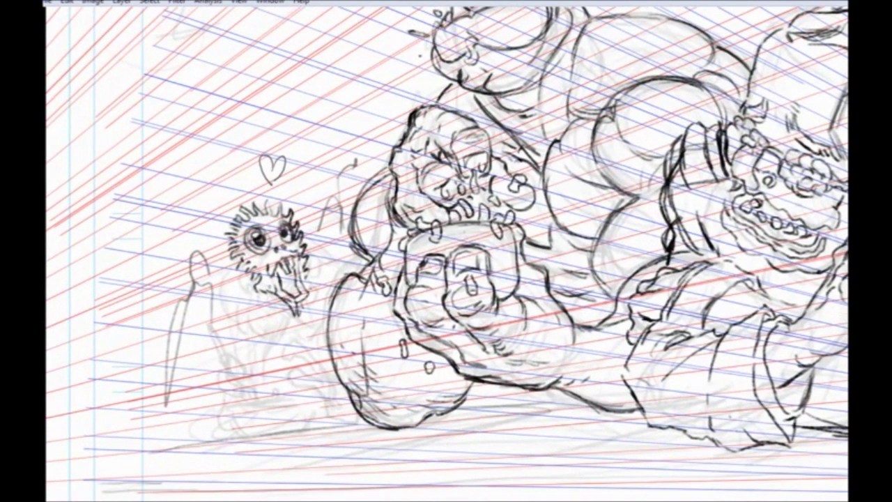
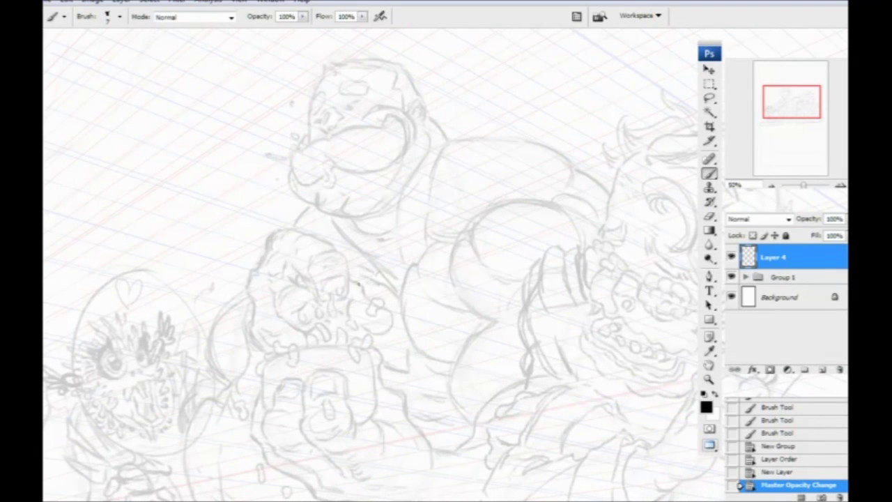
Hide the panels and ink the upper contour of the upper figure's bulging cheeks on Layer 4, including the curled end and rounded front.
key("Tab")
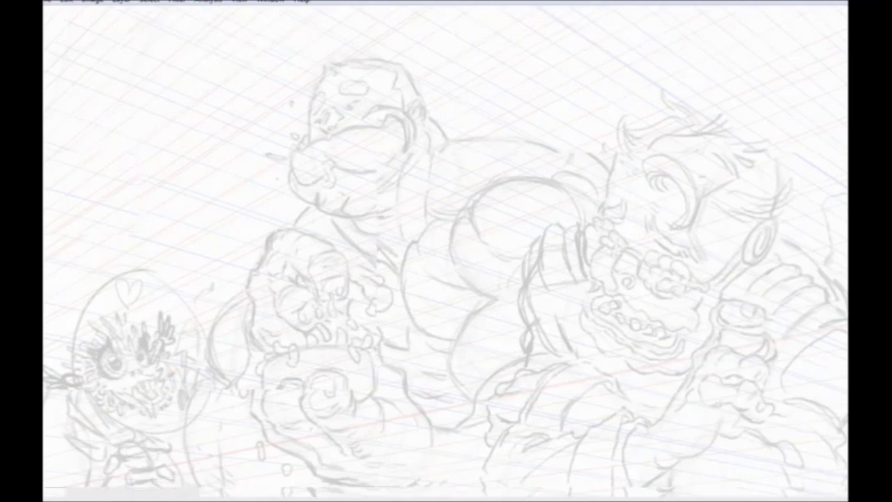
key("ctrl+plus")
left_click_drag(260, 268, 322, 411)
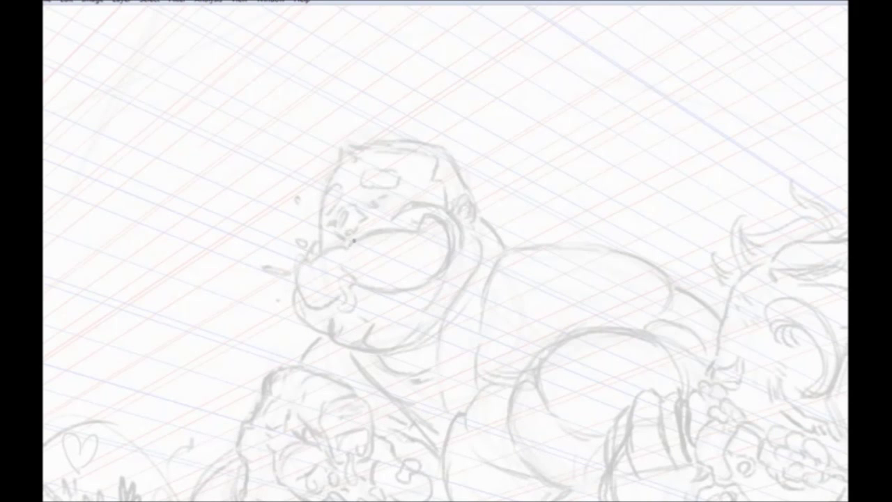
mouse_move(351, 243)
left_mouse_down()
mouse_move(418, 228)
mouse_move(424, 214)
mouse_move(445, 227)
mouse_move(450, 245)
left_mouse_up()
mouse_move(346, 244)
left_mouse_down()
mouse_move(314, 253)
mouse_move(313, 246)
mouse_move(296, 265)
mouse_move(302, 255)
mouse_move(297, 288)
mouse_move(306, 302)
mouse_move(336, 301)
left_mouse_up()
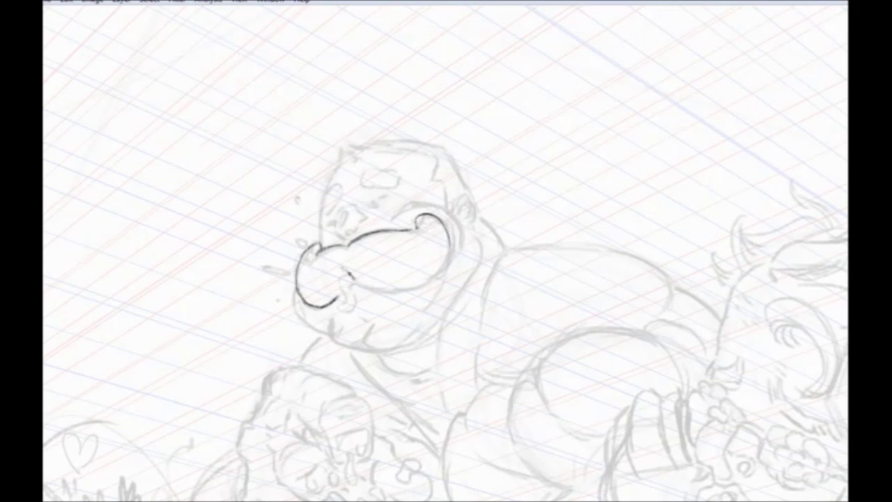
Ink the small drip at the upper figure's mouth and close the underside of the large cheek.
mouse_move(339, 279)
left_mouse_down()
mouse_move(347, 303)
mouse_move(358, 304)
mouse_move(353, 312)
mouse_move(340, 301)
left_mouse_up()
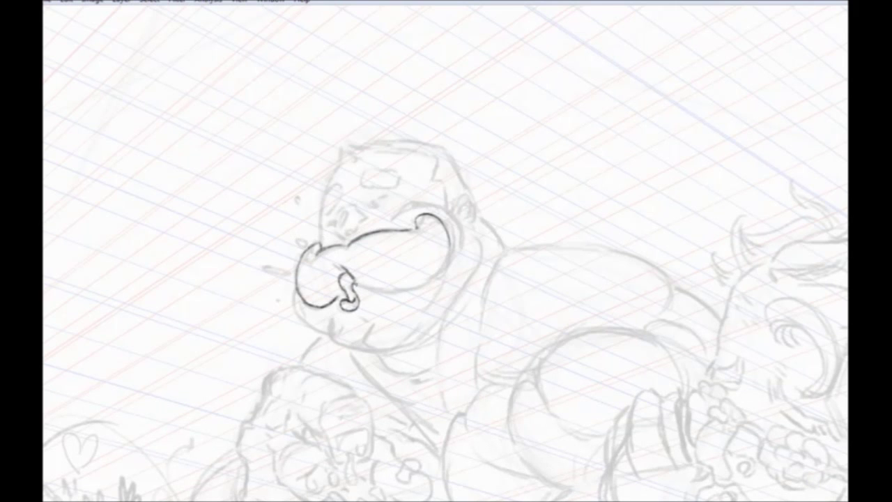
left_click_drag(353, 285, 391, 292)
left_click_drag(325, 284, 433, 213)
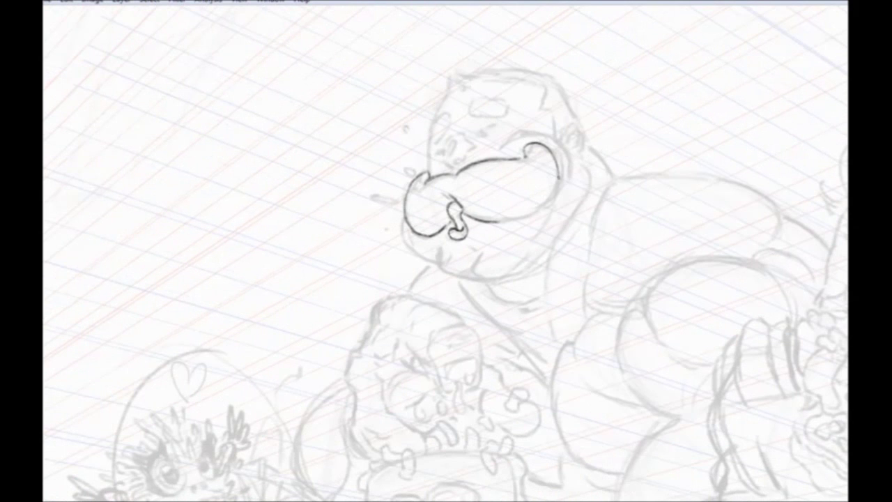
mouse_move(557, 178)
left_mouse_down()
mouse_move(537, 209)
mouse_move(502, 221)
left_mouse_up()
Ink the upper figure's jawline from the chin up to the ear, with short crease lines on the chin.
mouse_move(398, 244)
left_mouse_down()
mouse_move(347, 291)
mouse_move(352, 296)
mouse_move(324, 264)
mouse_move(332, 259)
mouse_move(361, 282)
mouse_move(275, 239)
left_mouse_up()
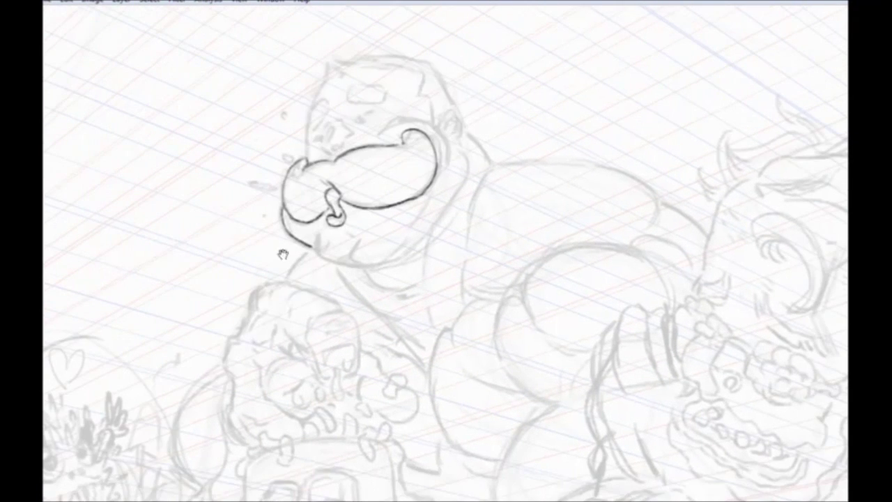
mouse_move(326, 227)
left_mouse_down()
mouse_move(277, 210)
mouse_move(268, 240)
mouse_move(299, 248)
mouse_move(416, 241)
mouse_move(457, 216)
mouse_move(480, 172)
left_mouse_up()
mouse_move(498, 129)
left_mouse_down()
mouse_move(506, 167)
mouse_move(477, 197)
left_mouse_up()
mouse_move(360, 237)
left_mouse_down()
mouse_move(359, 249)
mouse_move(387, 254)
mouse_move(317, 318)
left_mouse_up()
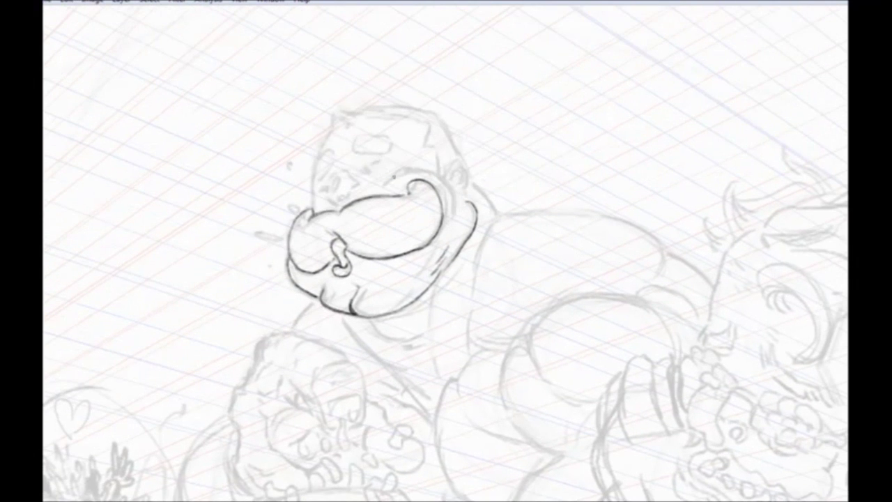
Ink the outer crease curving over the curled end of the upper figure's cheek.
mouse_move(456, 209)
left_mouse_down()
mouse_move(446, 179)
mouse_move(419, 168)
left_mouse_up()
left_click_drag(336, 231, 347, 242)
left_click_drag(346, 242, 432, 232)
left_click_drag(495, 161, 477, 169)
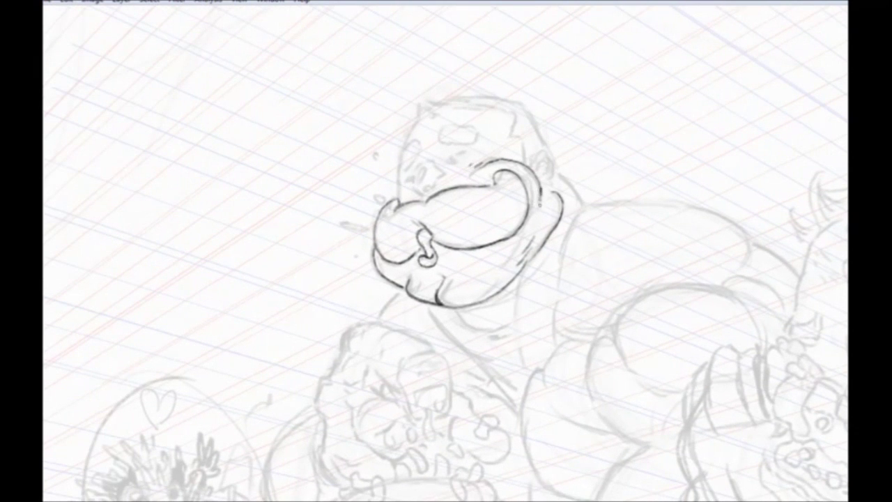
Show the panels, lower the opacity of Group 1 to fade the sketch further, and make Layer 4 active again.
key("Tab")
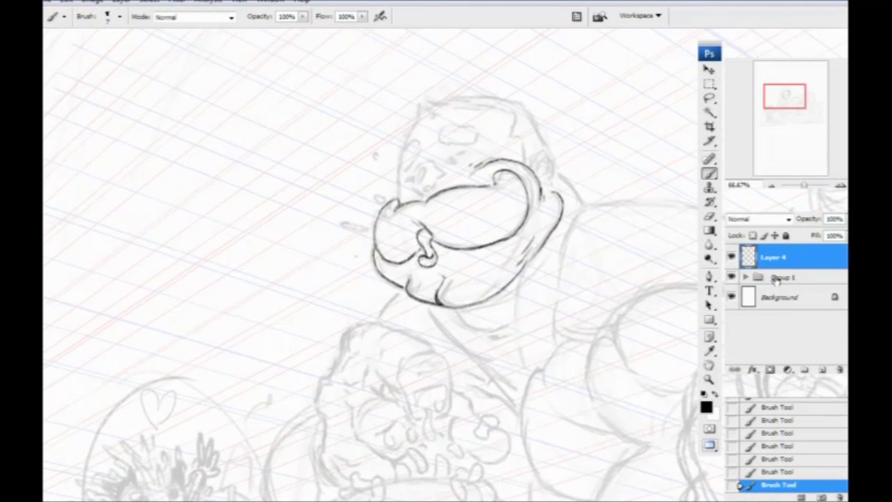
left_click(785, 277)
left_click_drag(797, 237, 792, 237)
left_click(788, 258)
scroll(212, 258, "down", 1)
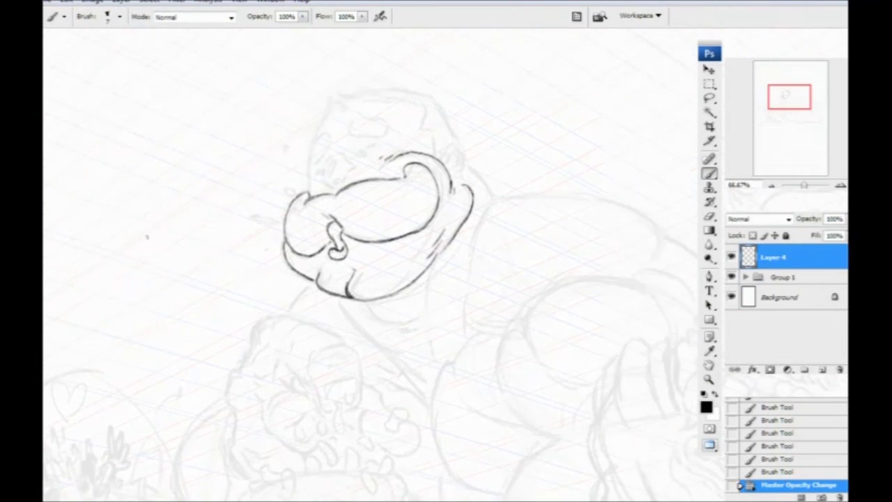
scroll(133, 231, "down", 1)
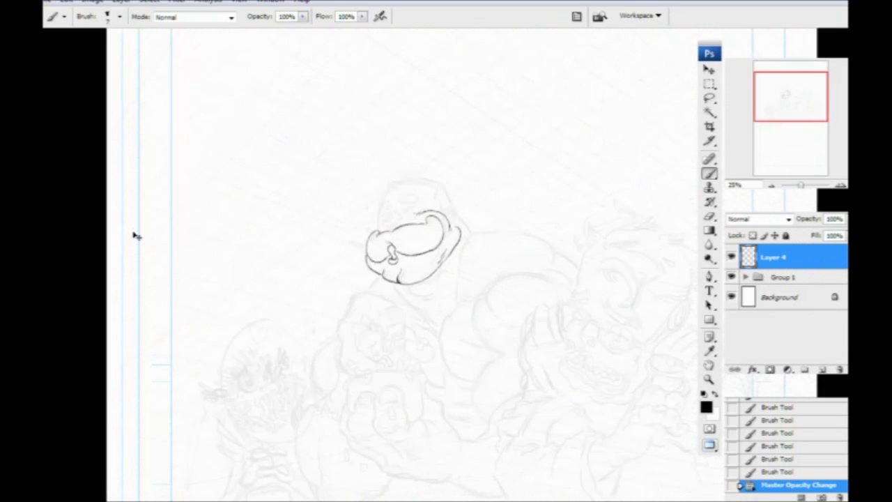
scroll(133, 232, "down", 1)
scroll(133, 234, "up", 6)
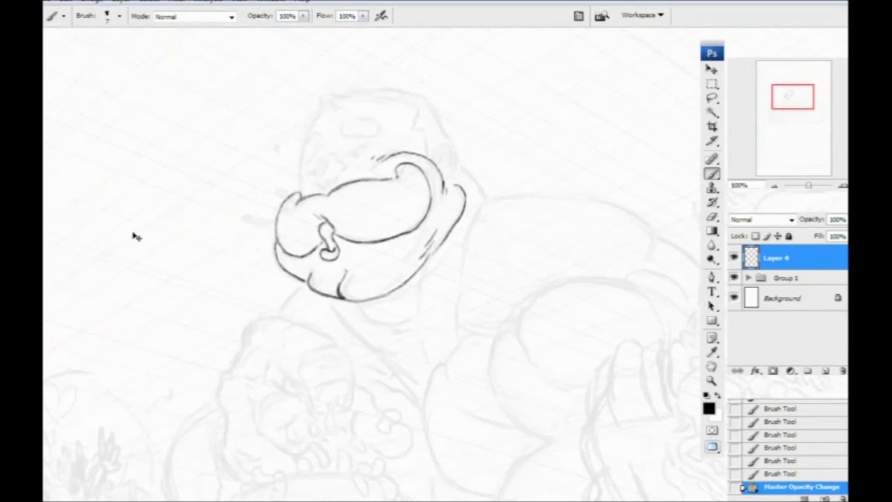
mouse_move(253, 248)
left_mouse_down()
mouse_move(403, 451)
mouse_move(300, 228)
mouse_move(214, 225)
mouse_move(294, 286)
mouse_move(172, 245)
mouse_move(228, 170)
mouse_move(434, 287)
mouse_move(372, 372)
mouse_move(253, 392)
mouse_move(352, 273)
mouse_move(383, 153)
mouse_move(441, 224)
mouse_move(382, 138)
mouse_move(301, 102)
mouse_move(399, 113)
mouse_move(505, 167)
mouse_move(478, 182)
mouse_move(516, 139)
mouse_move(551, 227)
mouse_move(514, 276)
left_mouse_up()
left_click_drag(566, 242, 498, 302)
key("ctrl+alt+z")
key("ctrl+alt+z")
key("ctrl+alt+z")
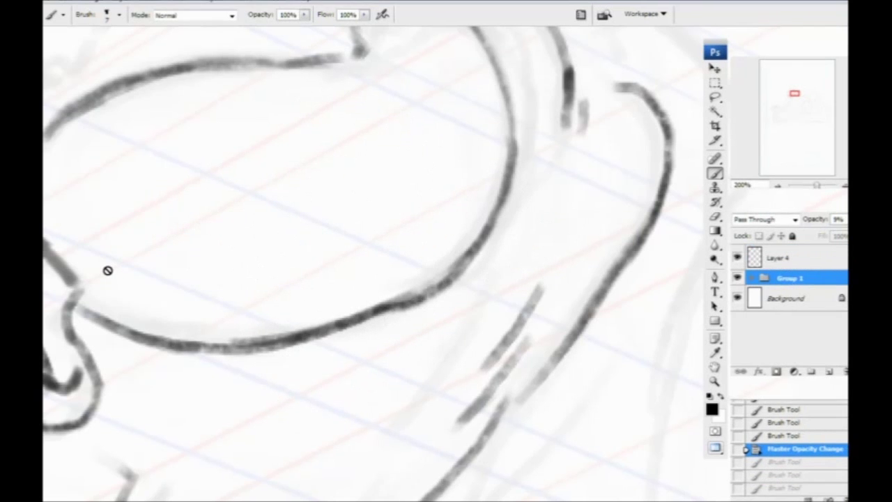
Make Layer 4 the active layer again and ink the upper figure's ear with its inner folds.
key("ctrl+minus")
key("ctrl+minus")
key("ctrl+minus")
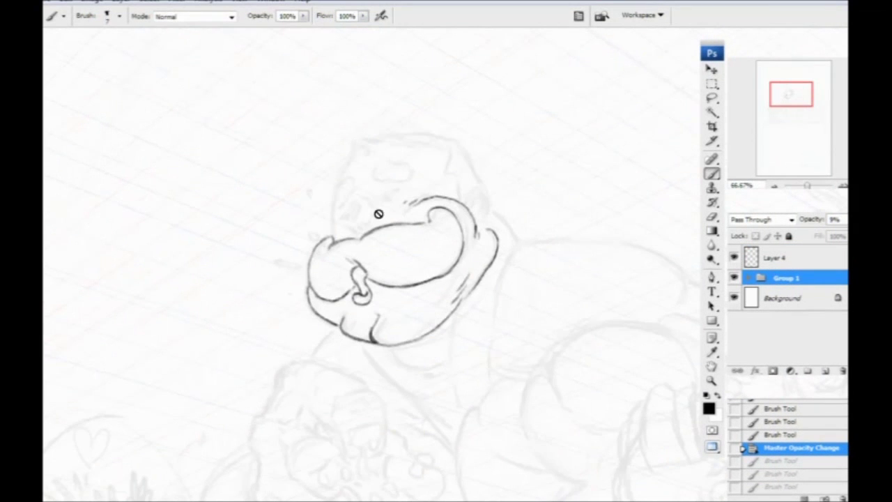
key("ctrl+plus")
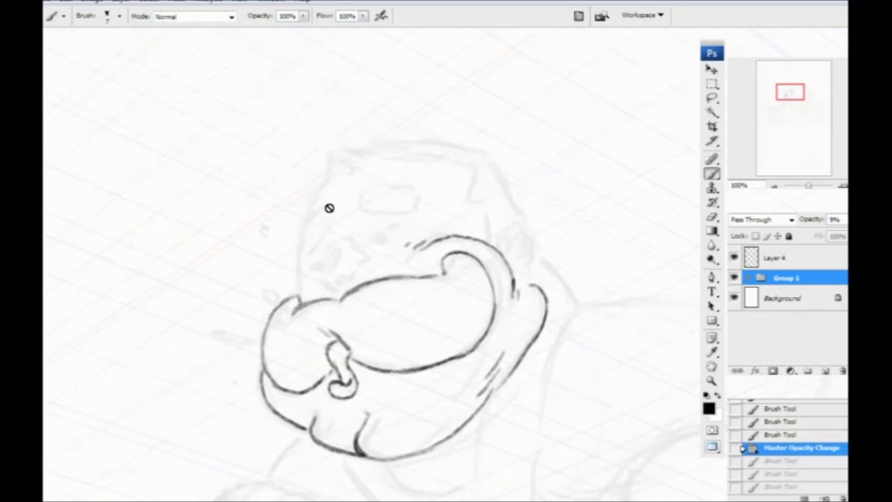
left_click(768, 257)
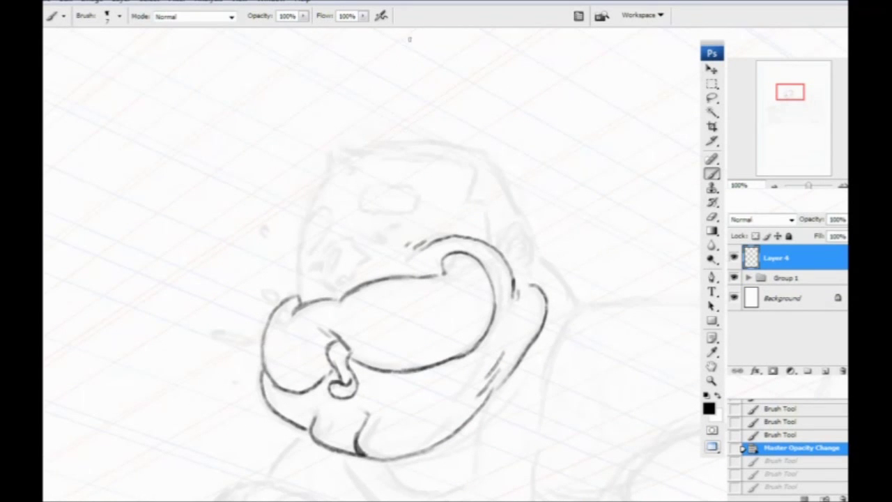
left_click_drag(382, 310, 447, 284)
left_click_drag(343, 283, 306, 317)
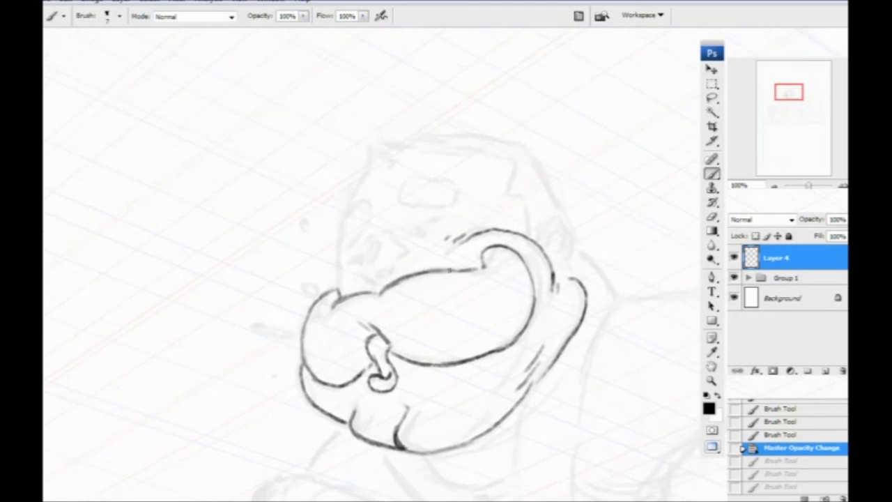
left_click_drag(542, 235, 548, 219)
mouse_move(543, 225)
left_mouse_down()
mouse_move(551, 216)
mouse_move(576, 231)
mouse_move(577, 244)
left_mouse_up()
Ink the upper figure's hairline, spiky front tuft and skull outline, and the forehead edge down to the cheek.
mouse_move(578, 240)
left_mouse_down()
mouse_move(573, 261)
mouse_move(559, 263)
mouse_move(562, 229)
mouse_move(557, 244)
mouse_move(536, 235)
mouse_move(510, 186)
mouse_move(517, 172)
left_mouse_up()
mouse_move(383, 166)
left_mouse_down()
mouse_move(374, 139)
mouse_move(394, 148)
mouse_move(414, 136)
mouse_move(497, 139)
mouse_move(517, 146)
mouse_move(566, 217)
left_mouse_up()
mouse_move(391, 166)
left_mouse_down()
mouse_move(485, 148)
mouse_move(520, 173)
left_mouse_up()
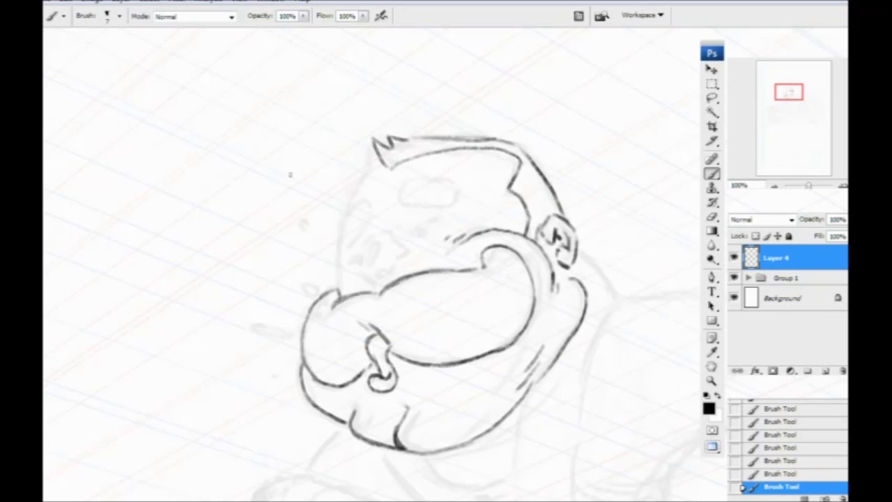
mouse_move(382, 167)
left_mouse_down()
mouse_move(349, 199)
mouse_move(338, 272)
mouse_move(338, 249)
mouse_move(370, 281)
mouse_move(394, 265)
left_mouse_up()
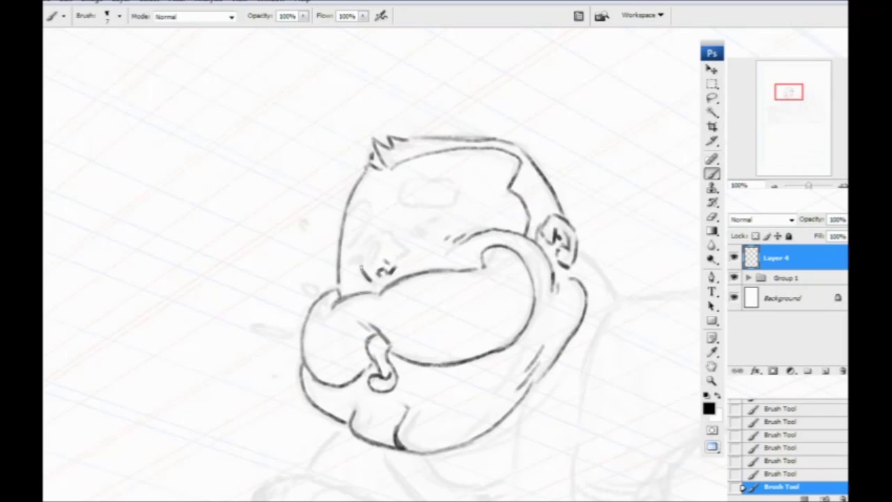
Ink the upper figure's small nose and closed eyes, and the two rounded brow marks on the forehead.
mouse_move(362, 267)
left_mouse_down()
mouse_move(376, 237)
mouse_move(385, 250)
mouse_move(375, 260)
mouse_move(369, 241)
mouse_move(408, 249)
mouse_move(401, 260)
mouse_move(417, 230)
mouse_move(411, 235)
mouse_move(448, 223)
left_mouse_up()
left_click_drag(366, 244, 349, 263)
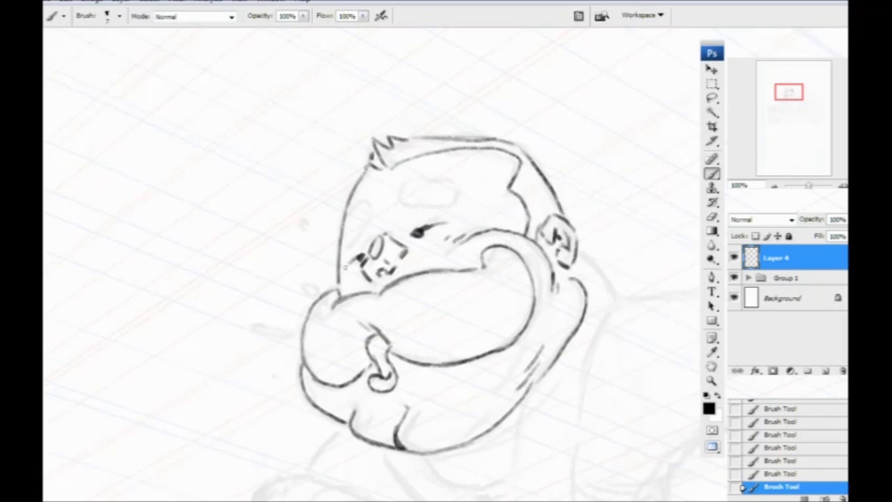
left_click_drag(444, 224, 458, 214)
mouse_move(447, 184)
left_mouse_down()
mouse_move(453, 195)
mouse_move(422, 206)
mouse_move(399, 194)
mouse_move(413, 174)
mouse_move(449, 177)
left_mouse_up()
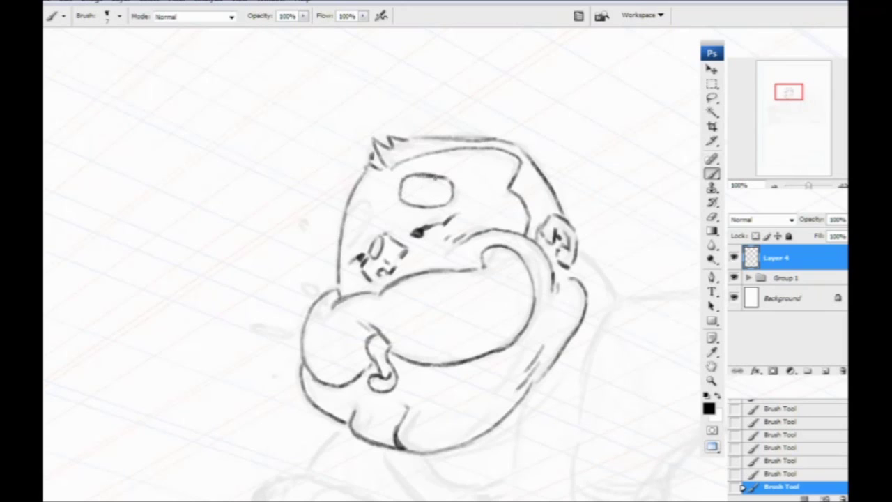
mouse_move(363, 195)
left_mouse_down()
mouse_move(369, 220)
mouse_move(352, 238)
mouse_move(364, 198)
mouse_move(344, 231)
mouse_move(352, 238)
left_mouse_up()
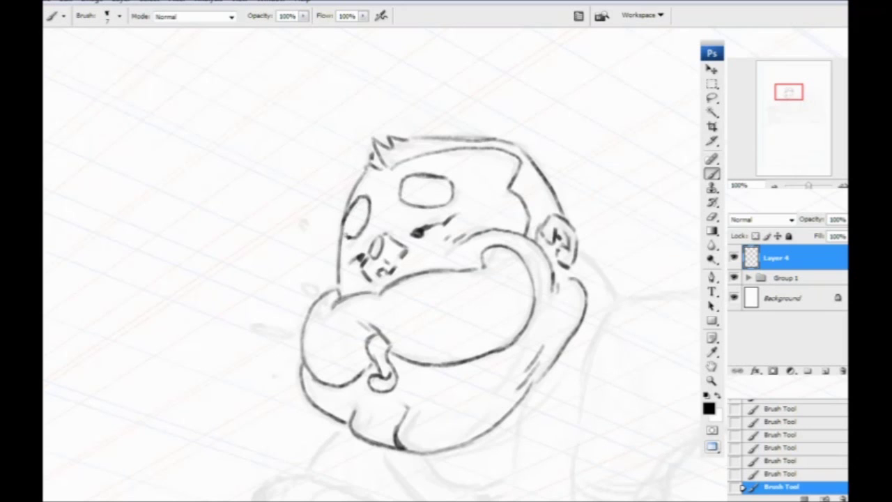
Ink the short neck line behind the upper figure's ear and the long diagonal line running down from under the chin.
key("ctrl+minus")
key("ctrl+minus")
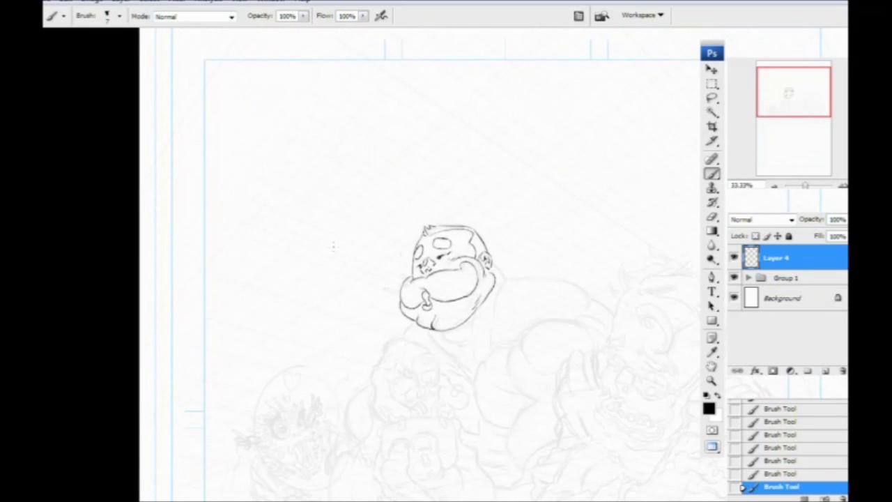
left_click_drag(308, 254, 239, 168)
mouse_move(284, 331)
left_mouse_down()
mouse_move(260, 314)
mouse_move(254, 355)
left_mouse_up()
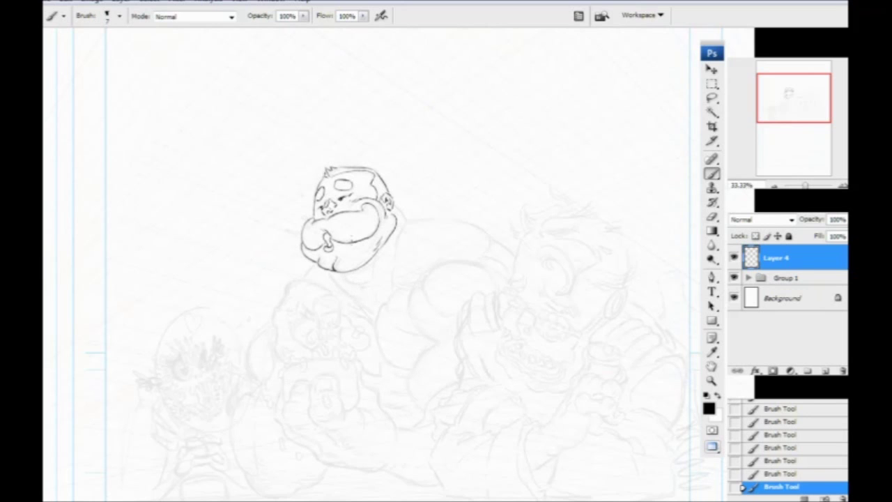
key("ctrl+plus")
key("ctrl+plus")
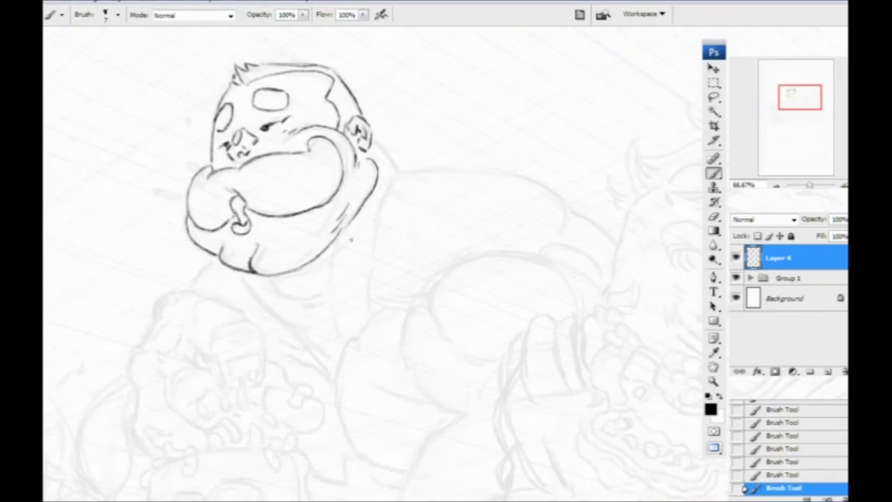
left_click_drag(239, 253, 250, 270)
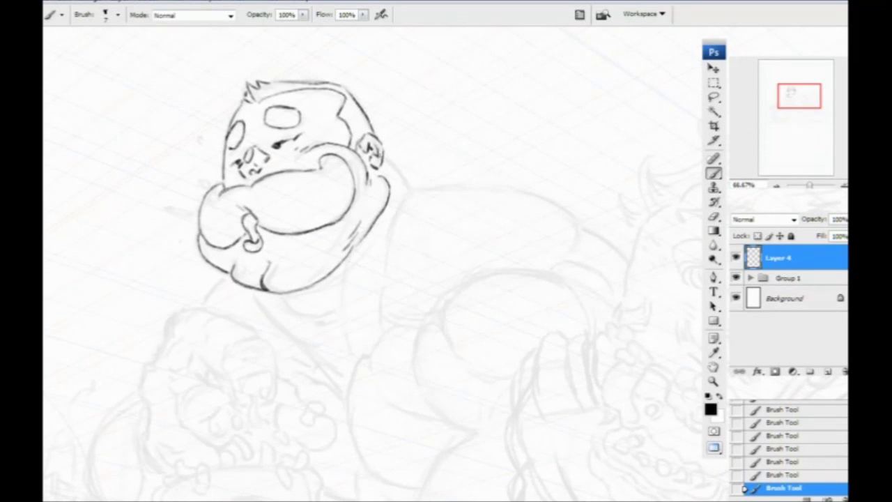
left_click_drag(382, 158, 408, 187)
mouse_move(264, 280)
left_mouse_down()
mouse_move(309, 278)
mouse_move(250, 189)
mouse_move(255, 176)
left_mouse_up()
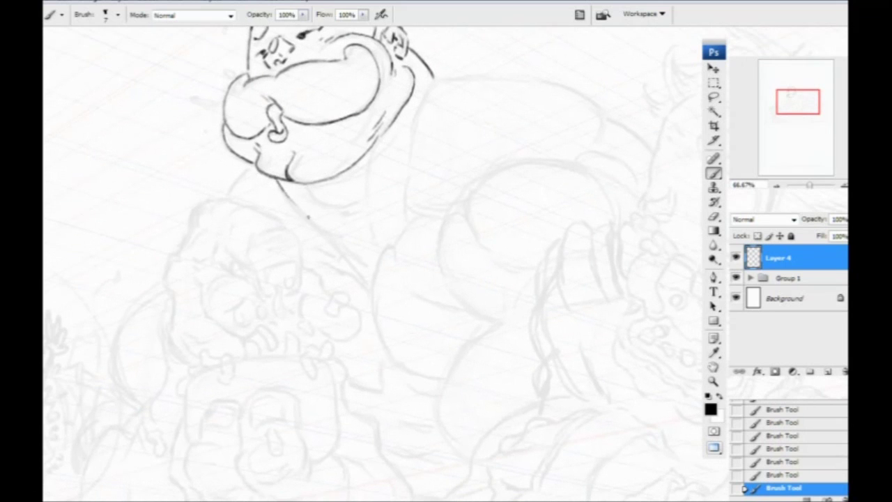
left_click_drag(313, 225, 363, 281)
left_click_drag(337, 248, 362, 280)
left_click_drag(296, 257, 279, 321)
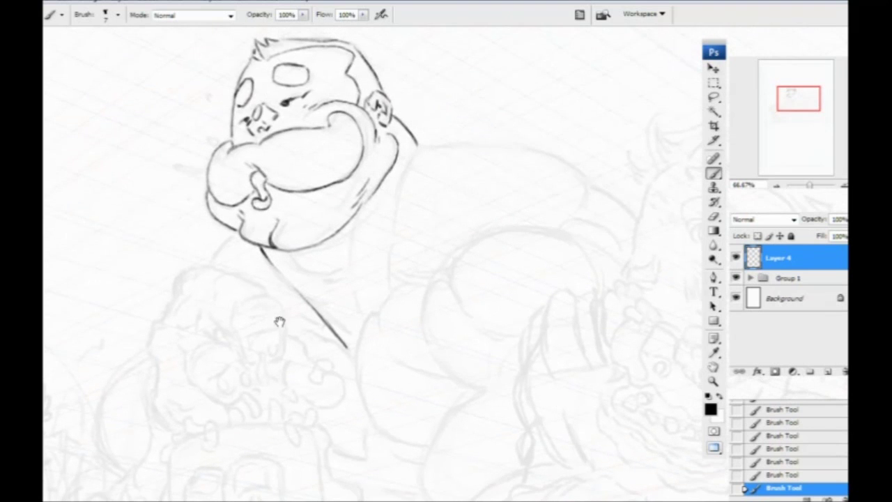
Ink the upper figure's neck creases and collar line, and the long curve of the upper back.
left_click_drag(350, 220, 364, 319)
left_click_drag(390, 292, 386, 241)
mouse_move(393, 206)
left_mouse_down()
mouse_move(417, 147)
mouse_move(403, 169)
left_mouse_up()
left_click_drag(393, 114, 248, 154)
mouse_move(272, 185)
left_mouse_down()
mouse_move(381, 187)
mouse_move(443, 222)
left_mouse_up()
left_click_drag(331, 182, 276, 186)
key("ctrl+z")
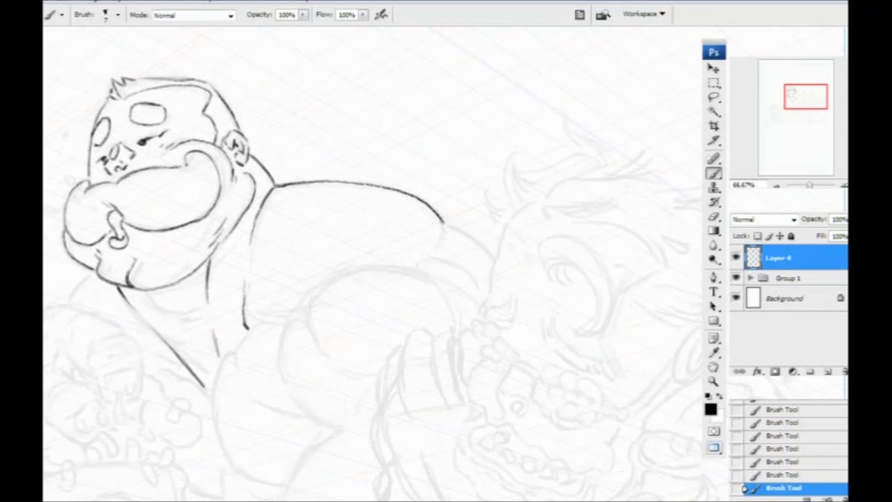
Reinforce the outline along the front of the upper figure's cheek and chin with heavier strokes.
left_click_drag(255, 249, 387, 324)
left_click_drag(380, 213, 383, 230)
left_click_drag(362, 175, 372, 205)
mouse_move(239, 234)
left_mouse_down()
mouse_move(249, 225)
mouse_move(263, 255)
left_mouse_up()
left_click_drag(298, 173, 374, 186)
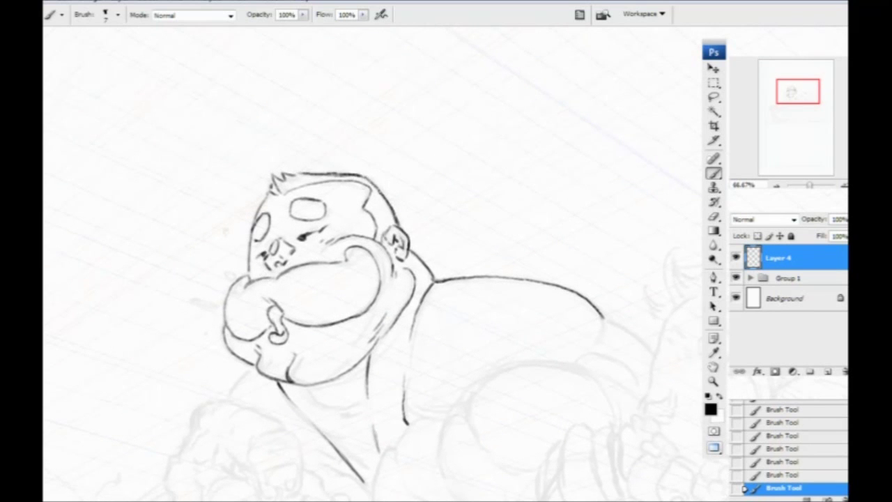
left_click_drag(243, 255, 353, 242)
mouse_move(404, 161)
left_mouse_down()
mouse_move(389, 169)
mouse_move(378, 154)
mouse_move(373, 183)
left_mouse_up()
left_click_drag(339, 226, 376, 168)
mouse_move(410, 123)
left_mouse_down()
mouse_move(402, 116)
mouse_move(391, 203)
mouse_move(417, 172)
mouse_move(401, 186)
mouse_move(401, 218)
mouse_move(309, 203)
mouse_move(350, 247)
left_mouse_up()
left_click_drag(354, 304, 308, 274)
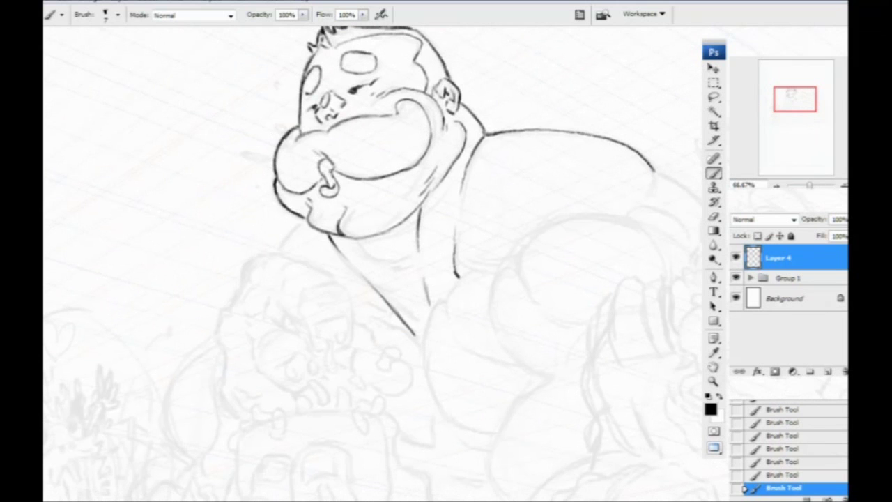
Ink the second, lower curve of the upper figure's back, continuing from the end of the first one.
mouse_move(340, 324)
left_mouse_down()
mouse_move(314, 320)
mouse_move(323, 208)
left_mouse_up()
mouse_move(426, 270)
left_mouse_down()
mouse_move(363, 256)
mouse_move(273, 317)
mouse_move(323, 326)
left_mouse_up()
left_click_drag(527, 120, 571, 158)
left_click_drag(324, 281, 330, 228)
Ink the upper figure's large rounded arm bulge and the small finger-like folds where it meets the back.
mouse_move(398, 187)
left_mouse_down()
mouse_move(399, 136)
mouse_move(457, 110)
mouse_move(521, 133)
left_mouse_up()
mouse_move(394, 173)
left_mouse_down()
mouse_move(411, 198)
mouse_move(458, 224)
left_mouse_up()
left_click_drag(451, 248, 381, 292)
left_click_drag(468, 203, 471, 219)
mouse_move(435, 162)
left_mouse_down()
mouse_move(476, 177)
mouse_move(444, 158)
mouse_move(457, 146)
mouse_move(496, 177)
left_mouse_up()
left_click_drag(253, 339, 382, 257)
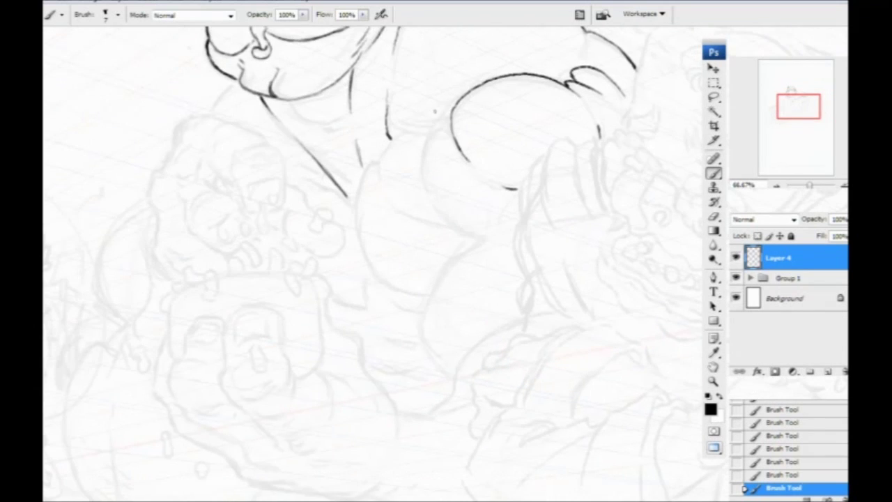
Ink the next bulging fold beneath the large arm bulge, and the lower curve with its double band and rounded end.
mouse_move(452, 124)
left_mouse_down()
mouse_move(421, 167)
mouse_move(426, 185)
mouse_move(423, 174)
mouse_move(449, 223)
mouse_move(495, 239)
left_mouse_up()
key("space")
left_click_drag(395, 230, 424, 122)
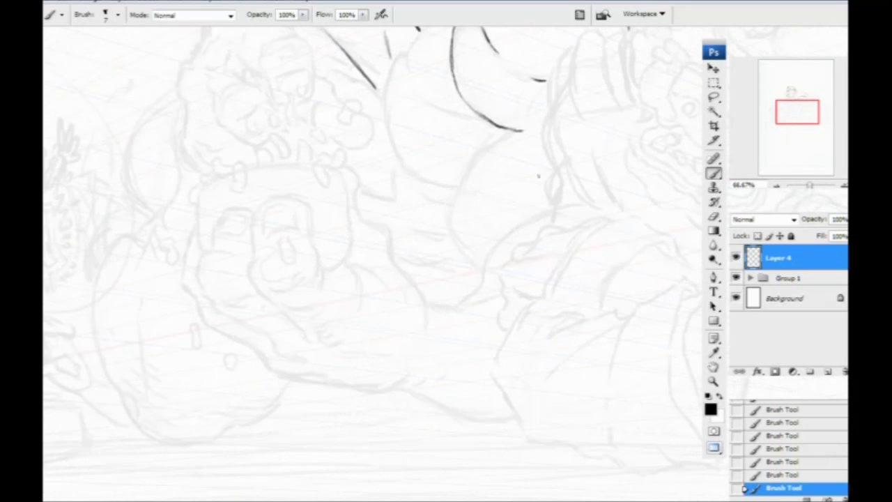
mouse_move(544, 188)
left_mouse_down()
mouse_move(504, 184)
mouse_move(463, 201)
mouse_move(444, 229)
mouse_move(445, 203)
mouse_move(465, 184)
mouse_move(493, 172)
mouse_move(546, 173)
left_mouse_up()
mouse_move(453, 191)
left_mouse_down()
mouse_move(484, 141)
mouse_move(521, 129)
left_mouse_up()
left_click_drag(393, 202, 355, 168)
mouse_move(411, 185)
left_mouse_down()
mouse_move(416, 205)
mouse_move(447, 233)
mouse_move(422, 339)
left_mouse_up()
left_click_drag(341, 159, 367, 204)
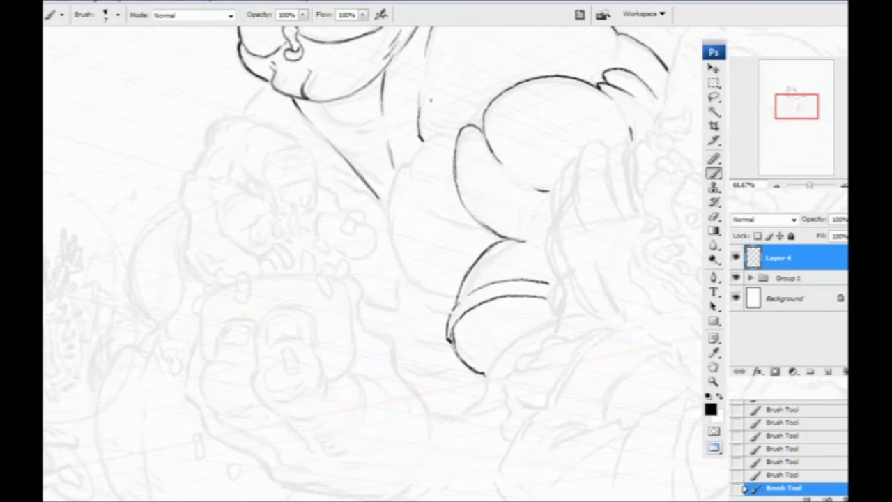
Ink the two bulges nearest the upper figure's chest with the double lower edge, and undo the last crease stroke above them.
mouse_move(457, 141)
left_mouse_down()
mouse_move(428, 136)
mouse_move(410, 184)
mouse_move(413, 195)
mouse_move(476, 223)
left_mouse_up()
mouse_move(386, 186)
left_mouse_down()
mouse_move(405, 139)
mouse_move(410, 173)
mouse_move(368, 195)
mouse_move(402, 249)
mouse_move(445, 268)
left_mouse_up()
mouse_move(396, 246)
left_mouse_down()
mouse_move(398, 258)
mouse_move(434, 284)
left_mouse_up()
left_click_drag(308, 262, 276, 358)
left_click_drag(124, 216, 86, 300)
left_click_drag(411, 253, 361, 261)
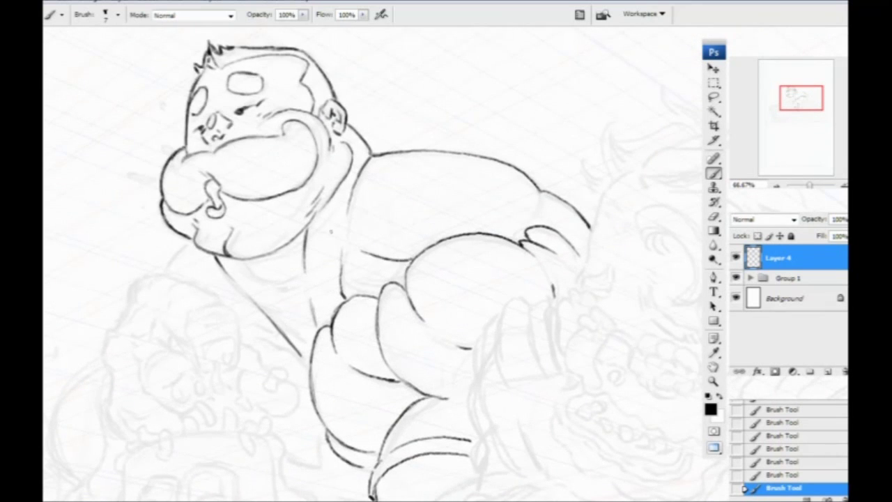
key("ctrl+z")
Ink the short shoulder line curving from the upper figure's chin down to the top of the lower figure's head.
key("ctrl+minus")
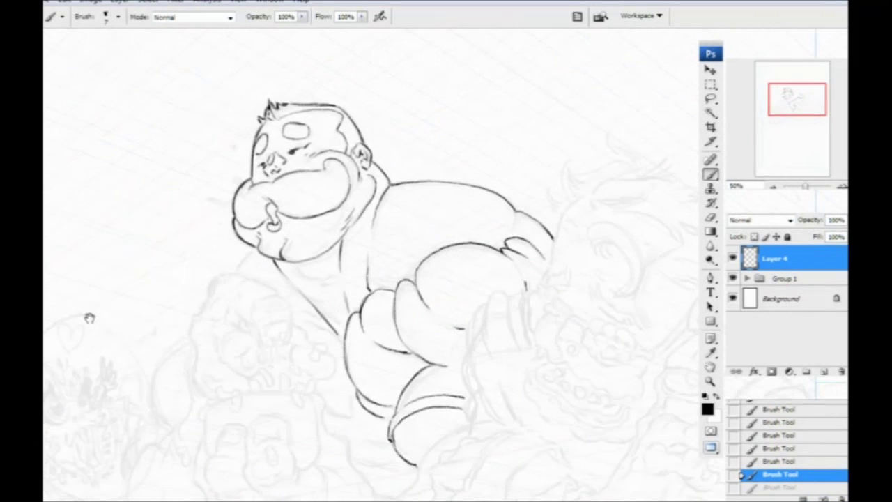
left_click_drag(90, 318, 118, 208)
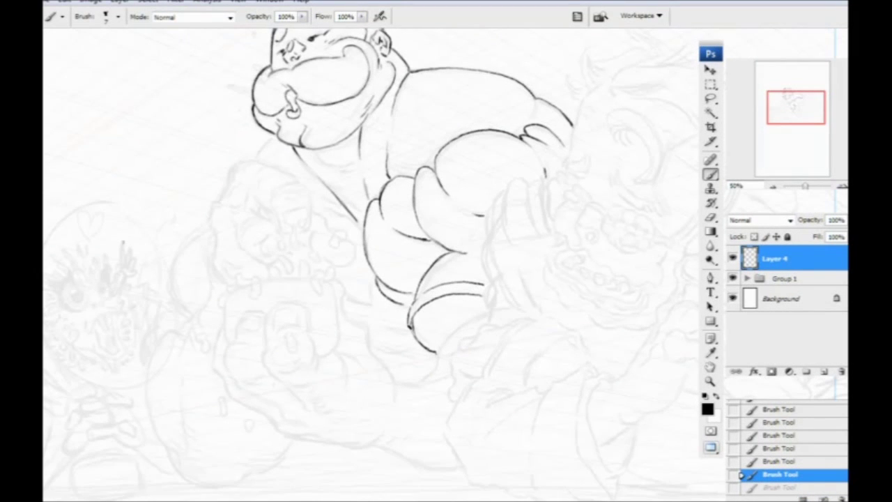
key("ctrl+minus")
key("ctrl+plus")
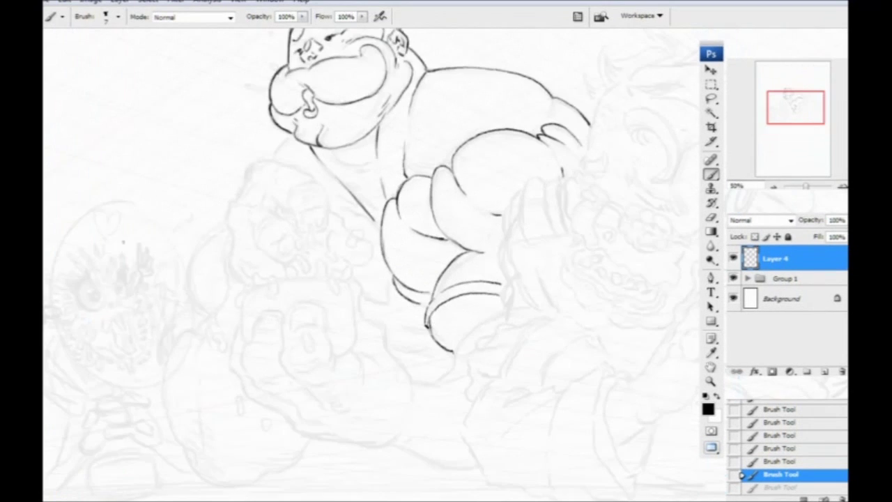
key("ctrl+plus")
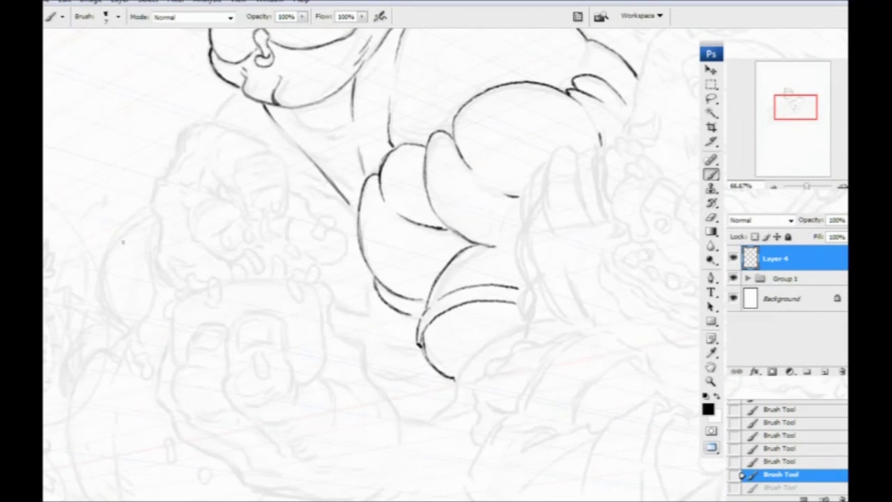
left_click_drag(351, 308, 361, 295)
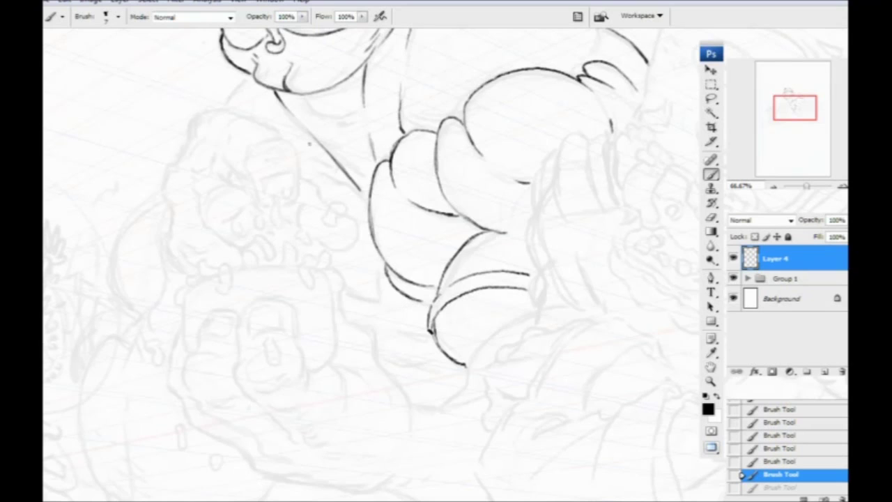
left_click_drag(235, 223, 351, 273)
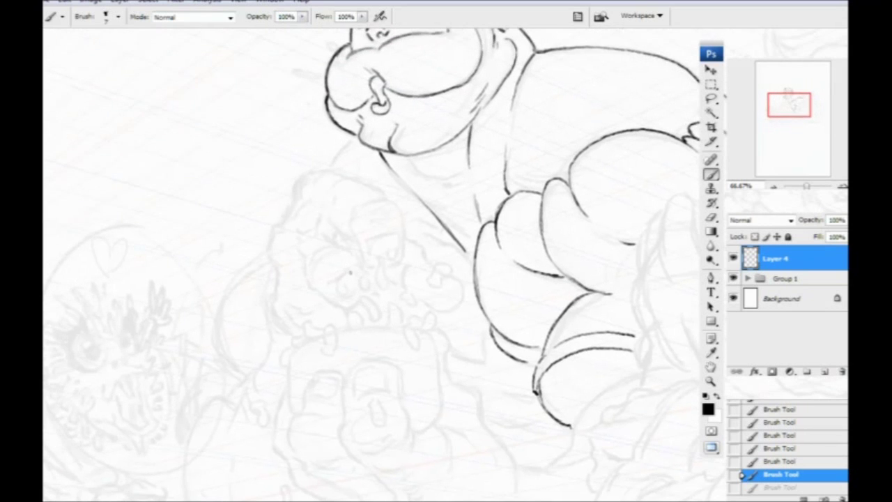
left_click_drag(295, 225, 273, 242)
left_click_drag(331, 174, 344, 195)
left_click_drag(285, 276, 397, 213)
left_click_drag(433, 122, 410, 155)
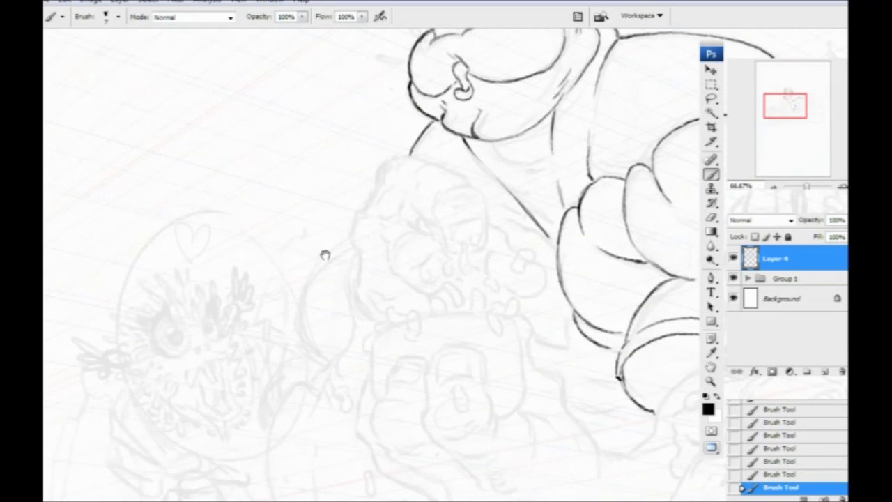
Ink small details on the lower figure's face: the curled shape on the nose, the teeth at the mouth and the narrow drip above.
left_click_drag(325, 253, 258, 173)
left_click_drag(409, 287, 349, 254)
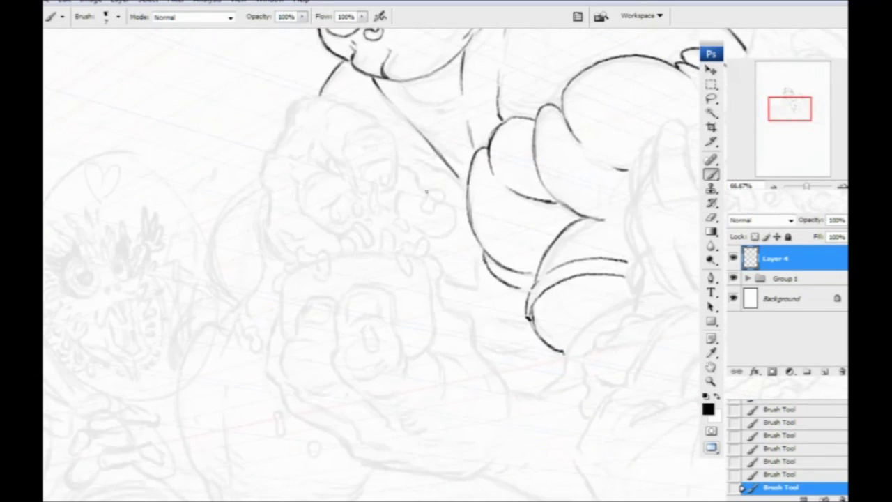
mouse_move(433, 207)
left_mouse_down()
mouse_move(421, 209)
mouse_move(429, 192)
mouse_move(448, 191)
mouse_move(446, 200)
mouse_move(439, 195)
left_mouse_up()
left_click_drag(309, 219, 311, 179)
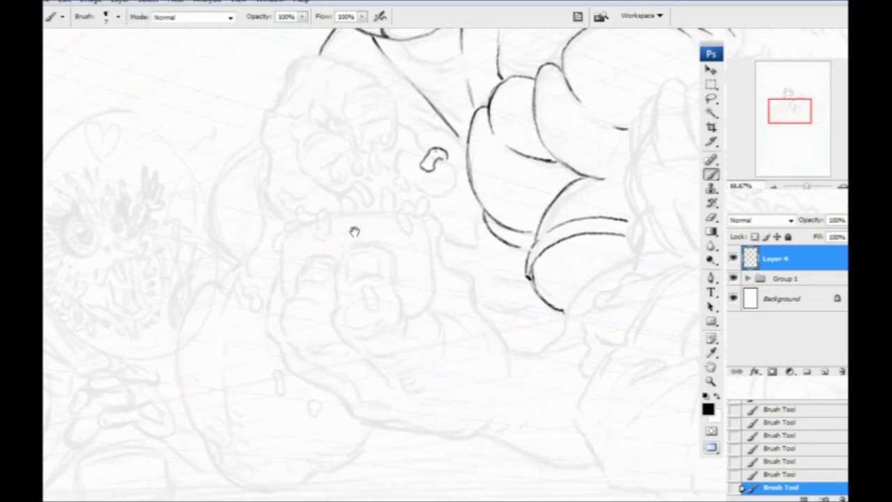
mouse_move(400, 211)
left_mouse_down()
mouse_move(409, 228)
mouse_move(410, 209)
mouse_move(391, 205)
mouse_move(418, 209)
mouse_move(422, 195)
mouse_move(427, 212)
mouse_move(402, 208)
mouse_move(379, 189)
mouse_move(380, 211)
left_mouse_up()
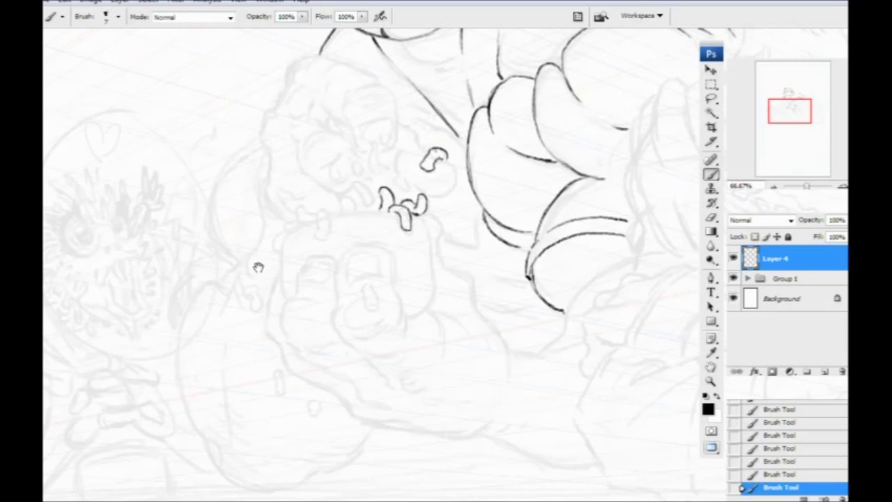
left_click_drag(257, 267, 273, 290)
mouse_move(389, 164)
left_mouse_down()
mouse_move(387, 198)
mouse_move(383, 167)
left_mouse_up()
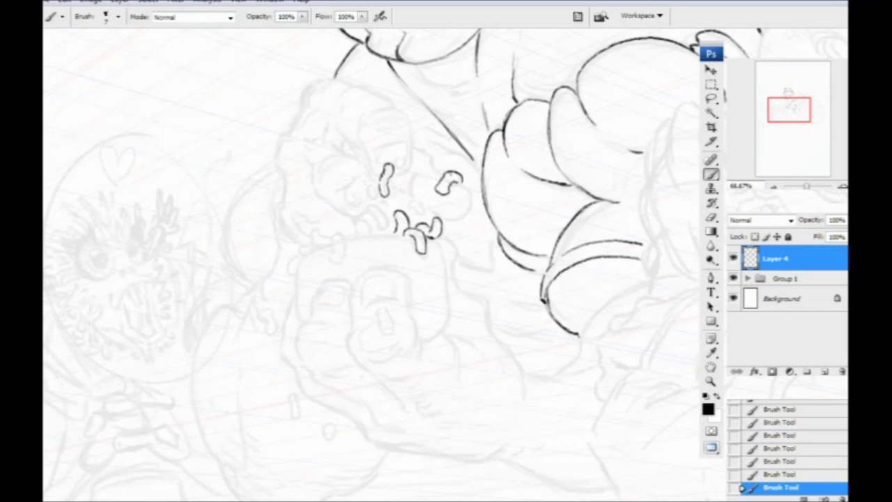
Ink two more small curled pieces, one above the group near the lower head and one falling beside it.
left_click_drag(343, 205, 336, 244)
mouse_move(399, 151)
left_mouse_down()
mouse_move(391, 140)
mouse_move(370, 142)
mouse_move(394, 151)
left_mouse_up()
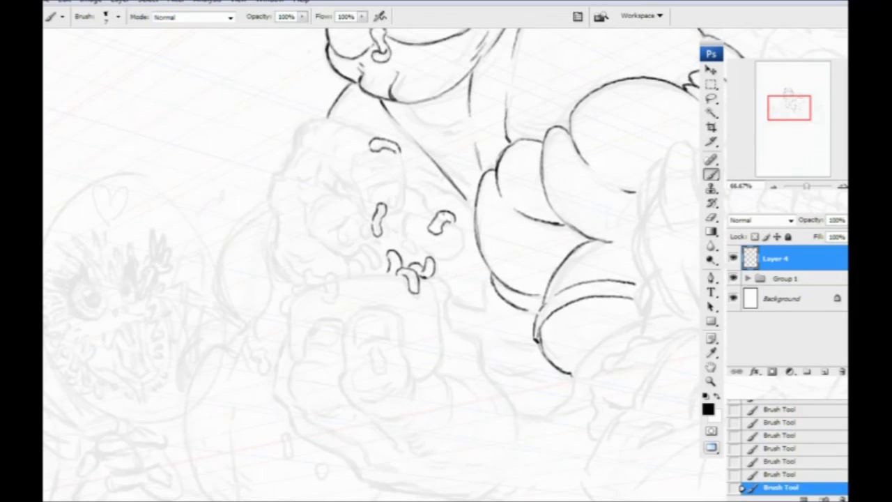
left_click_drag(313, 299, 294, 235)
mouse_move(446, 217)
left_mouse_down()
mouse_move(447, 234)
mouse_move(437, 218)
mouse_move(446, 213)
mouse_move(448, 224)
left_mouse_up()
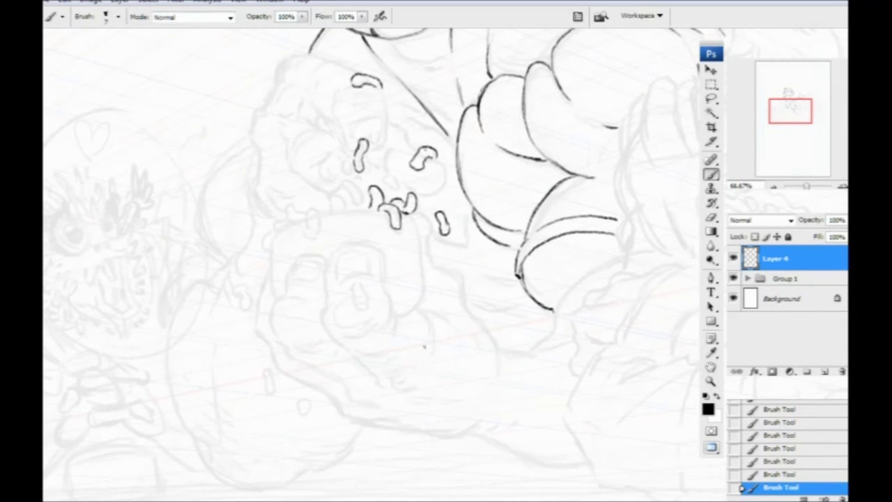
left_click_drag(265, 326, 302, 346)
Ink the rounded block's outline below the curled pieces, adding more curled pieces along its upper edge.
left_click_drag(308, 263, 320, 225)
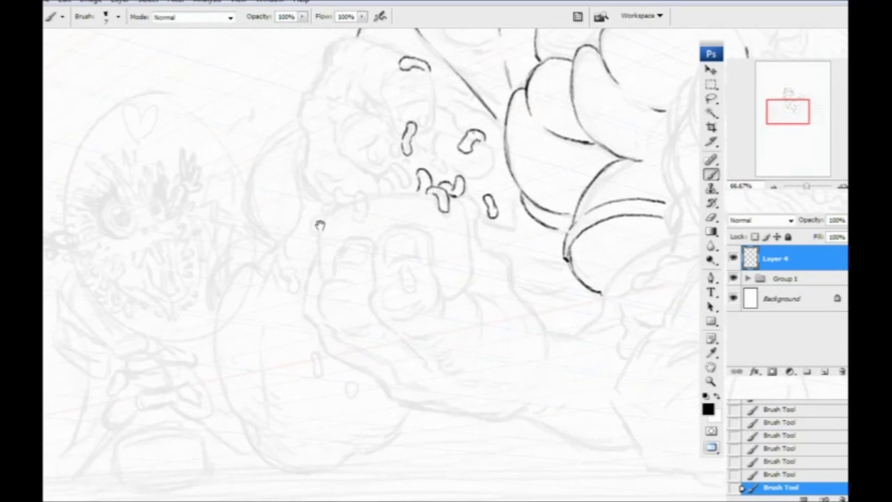
right_click(361, 192)
key("Escape")
mouse_move(371, 197)
left_mouse_down()
mouse_move(354, 192)
mouse_move(352, 213)
mouse_move(363, 219)
mouse_move(364, 199)
mouse_move(339, 187)
mouse_move(335, 203)
mouse_move(353, 207)
mouse_move(325, 213)
mouse_move(334, 211)
mouse_move(314, 231)
mouse_move(322, 219)
mouse_move(326, 277)
mouse_move(382, 196)
mouse_move(397, 195)
mouse_move(460, 202)
mouse_move(469, 269)
left_mouse_up()
mouse_move(463, 209)
left_mouse_down()
mouse_move(467, 274)
mouse_move(443, 293)
left_mouse_up()
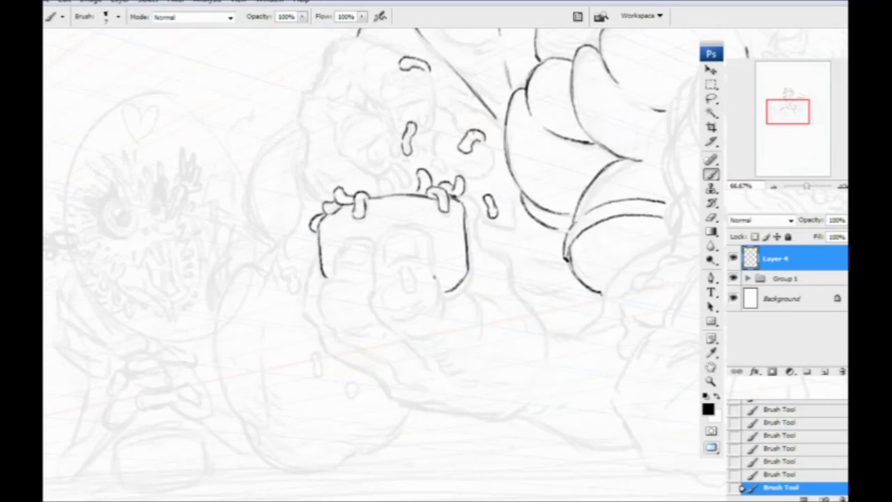
mouse_move(393, 189)
left_mouse_down()
mouse_move(383, 180)
mouse_move(380, 192)
mouse_move(410, 188)
mouse_move(404, 171)
left_mouse_up()
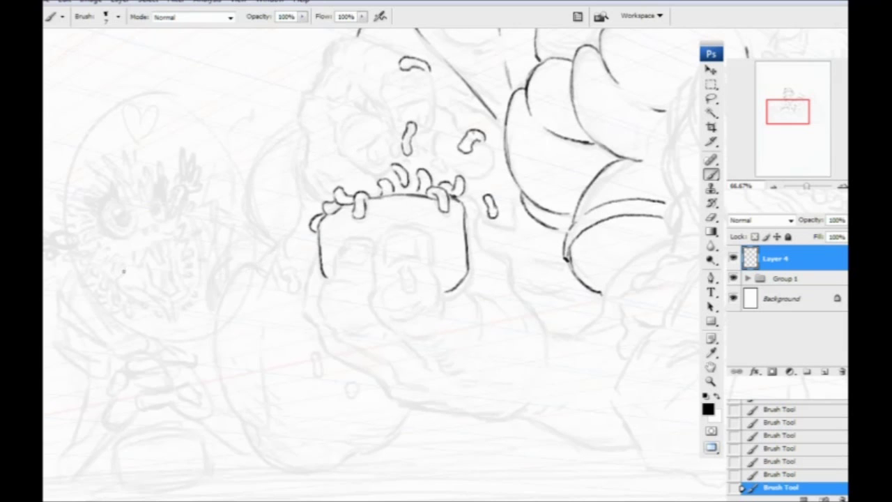
Ink additional curled pieces above the block: one on the sketched hand's palm, one over its upper edge and one below the fingertip.
left_click_drag(342, 178, 266, 295)
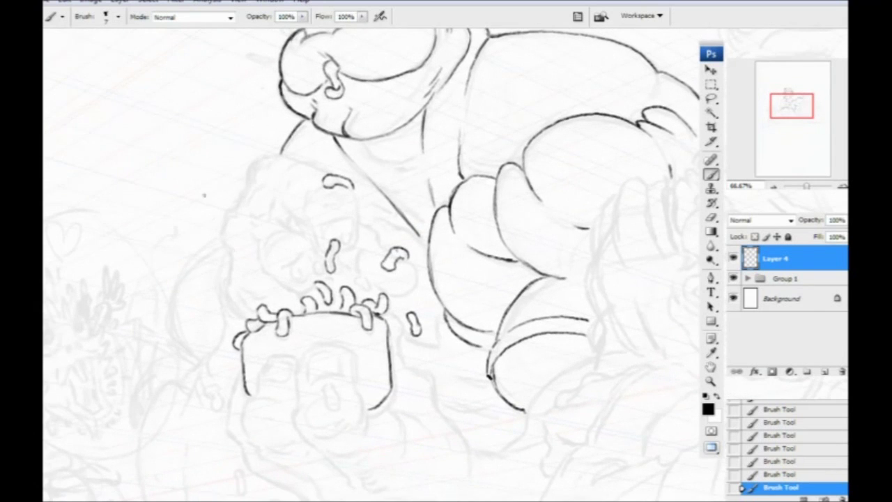
left_click_drag(320, 261, 322, 277)
left_click_drag(322, 273, 336, 286)
mouse_move(273, 235)
left_mouse_down()
mouse_move(280, 252)
mouse_move(265, 242)
mouse_move(278, 233)
left_mouse_up()
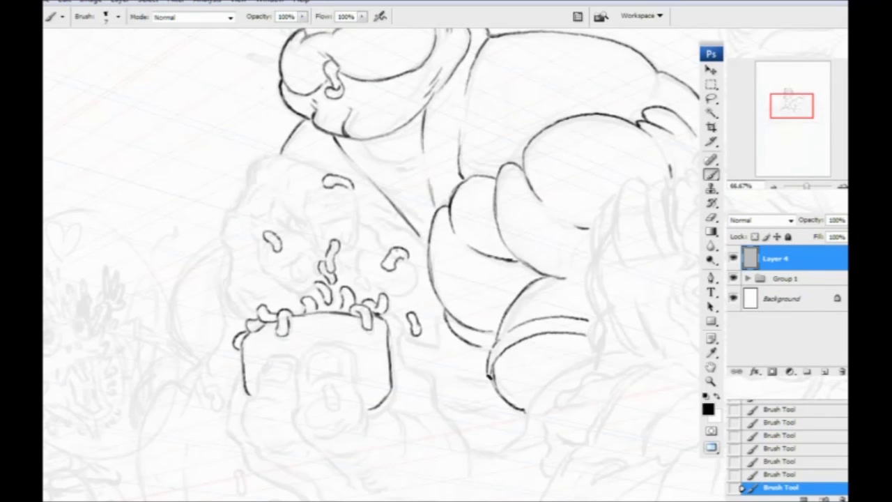
mouse_move(332, 172)
left_mouse_down()
mouse_move(311, 166)
mouse_move(325, 174)
left_mouse_up()
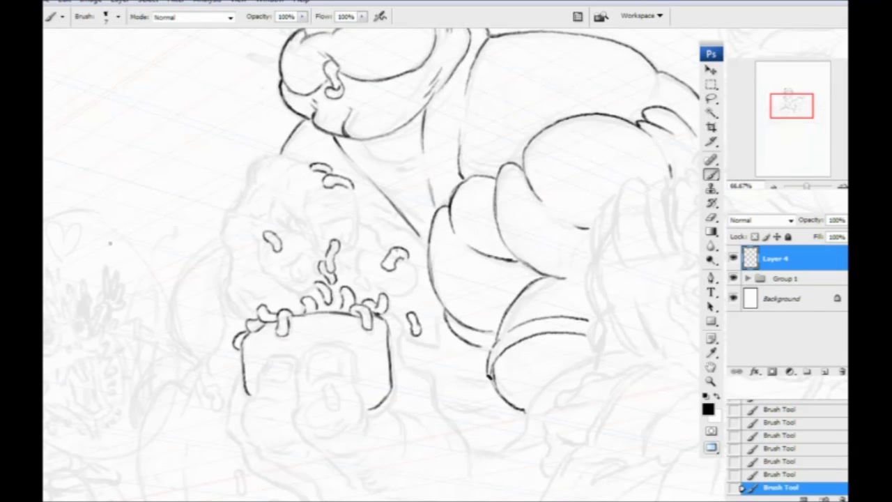
Undo the last brush stroke and ink a small oval piece falling beneath the upper figure's chin.
left_click_drag(248, 285, 248, 248)
left_click_drag(195, 267, 249, 300)
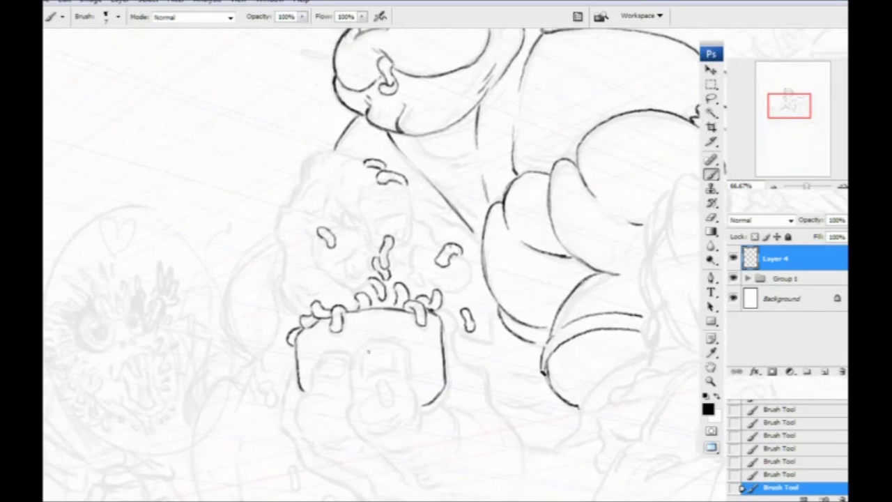
left_click_drag(222, 194, 227, 342)
left_click_drag(330, 248, 333, 278)
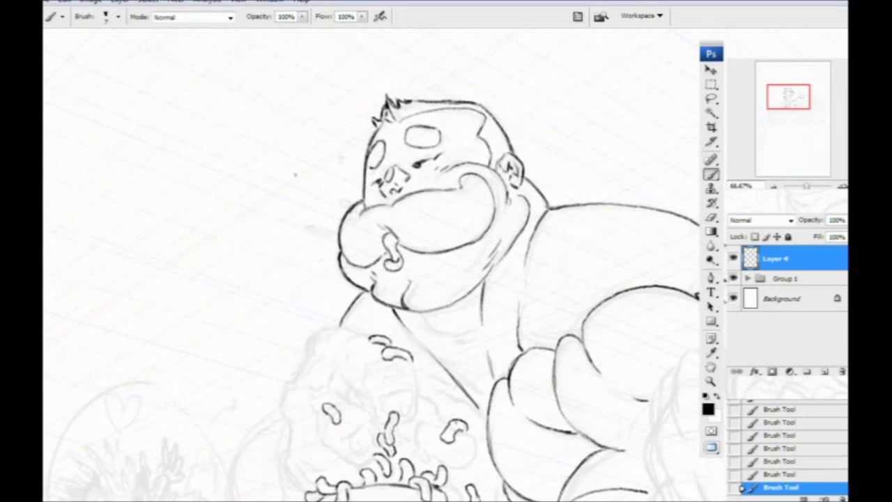
mouse_move(340, 198)
left_mouse_down()
mouse_move(328, 197)
mouse_move(331, 187)
mouse_move(340, 195)
left_mouse_up()
mouse_move(259, 303)
left_mouse_down()
mouse_move(271, 269)
mouse_move(295, 249)
left_mouse_up()
mouse_move(225, 345)
left_mouse_down()
mouse_move(233, 291)
mouse_move(263, 223)
mouse_move(263, 193)
left_mouse_up()
left_click_drag(339, 189, 338, 236)
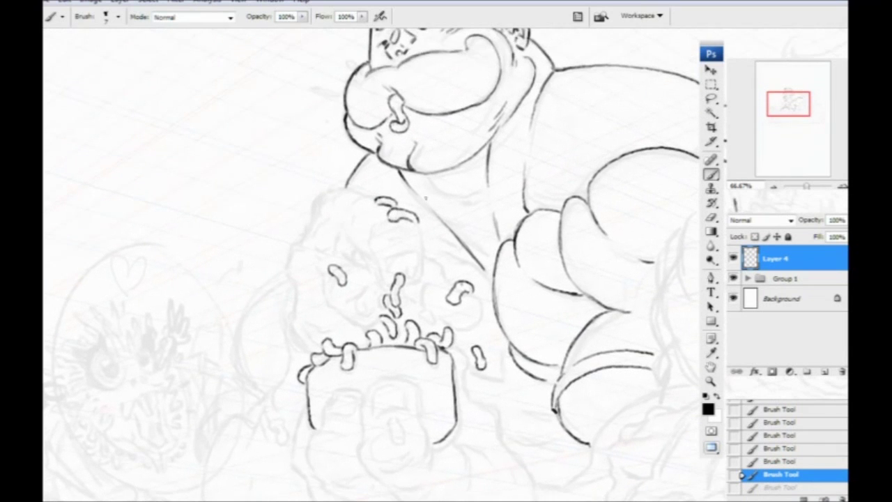
mouse_move(427, 206)
left_mouse_down()
mouse_move(421, 190)
mouse_move(428, 201)
left_mouse_up()
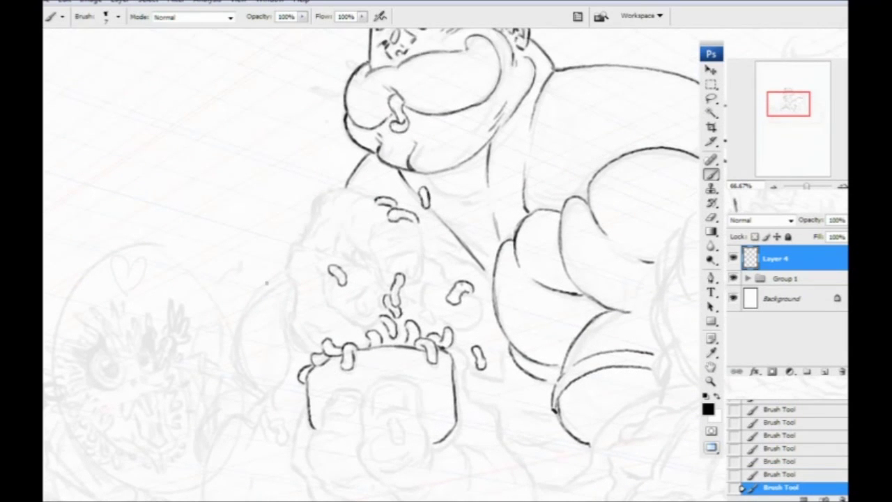
left_click_drag(292, 294, 290, 301)
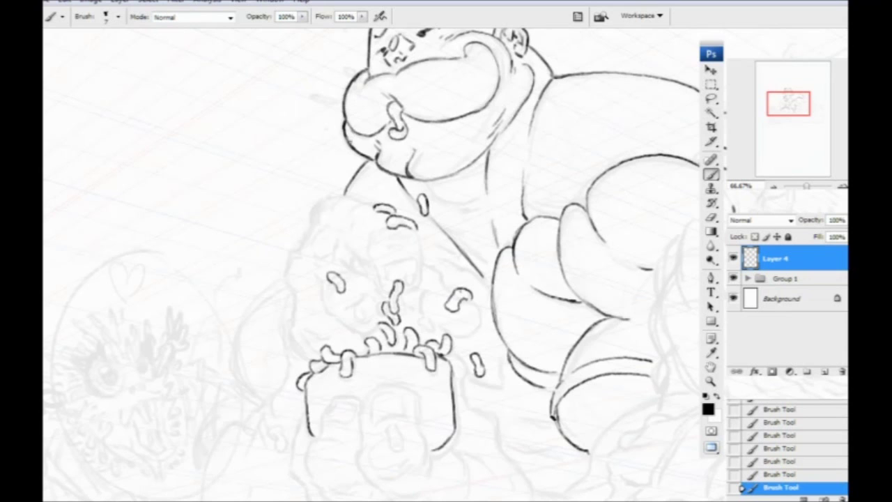
Ink the finger with its squared nail above the block, between the curled pieces.
left_click_drag(278, 267, 247, 231)
left_click_drag(297, 147, 299, 131)
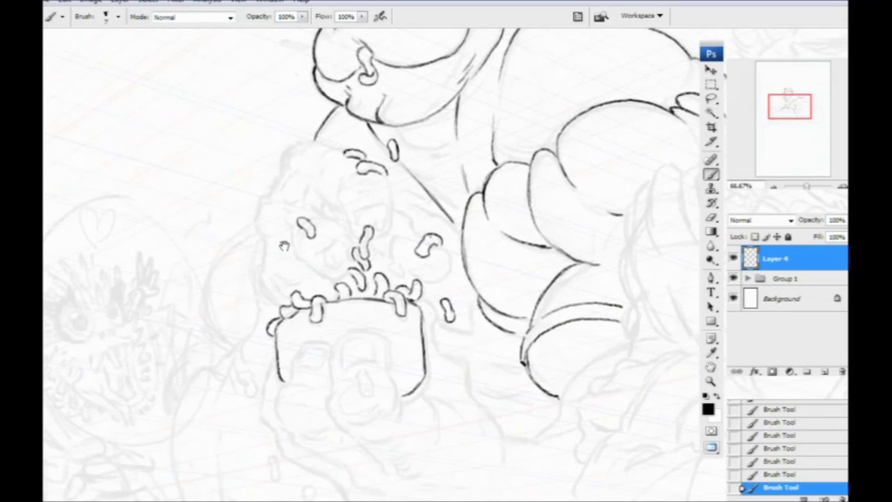
left_click_drag(284, 259, 278, 277)
mouse_move(366, 194)
left_mouse_down()
mouse_move(381, 200)
mouse_move(384, 223)
mouse_move(375, 255)
left_mouse_up()
mouse_move(380, 254)
left_mouse_down()
mouse_move(345, 252)
mouse_move(364, 259)
mouse_move(350, 258)
mouse_move(340, 243)
mouse_move(334, 211)
mouse_move(352, 192)
mouse_move(373, 210)
mouse_move(345, 217)
mouse_move(348, 242)
mouse_move(357, 250)
mouse_move(377, 241)
mouse_move(365, 248)
mouse_move(390, 276)
mouse_move(360, 262)
mouse_move(347, 240)
left_mouse_up()
key("ctrl+z")
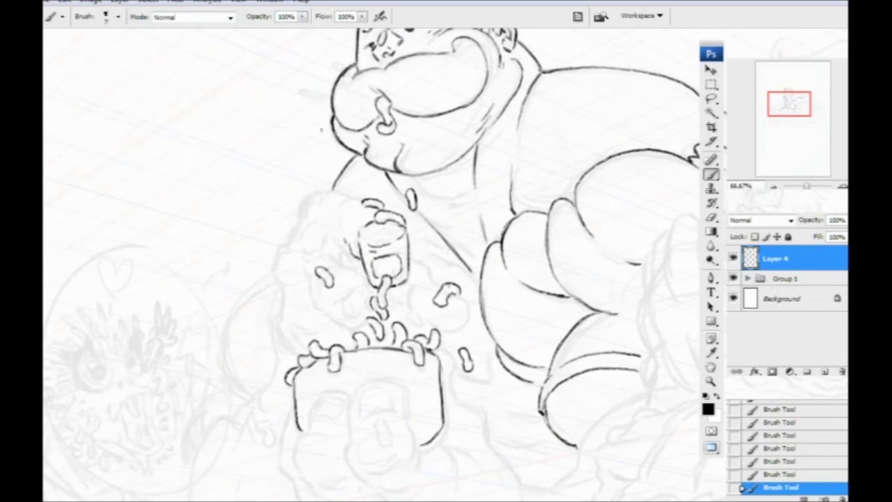
Ink the creases and folded finger beside the nailed finger, and the long curve running down to the block's upper edge.
left_click_drag(351, 253, 331, 234)
left_click_drag(362, 203, 346, 198)
mouse_move(311, 302)
left_mouse_down()
mouse_move(299, 271)
mouse_move(308, 296)
mouse_move(359, 318)
mouse_move(367, 297)
mouse_move(315, 239)
mouse_move(343, 242)
left_mouse_up()
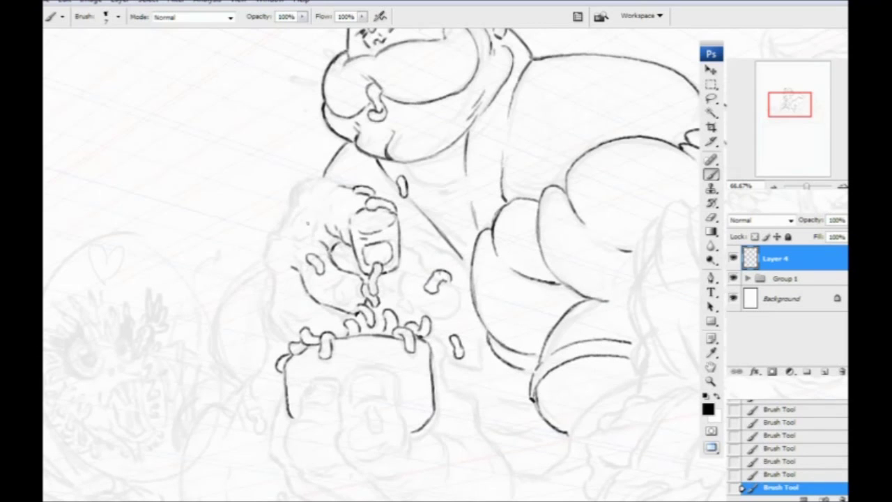
mouse_move(297, 294)
left_mouse_down()
mouse_move(317, 267)
mouse_move(363, 270)
mouse_move(381, 256)
mouse_move(381, 273)
left_mouse_up()
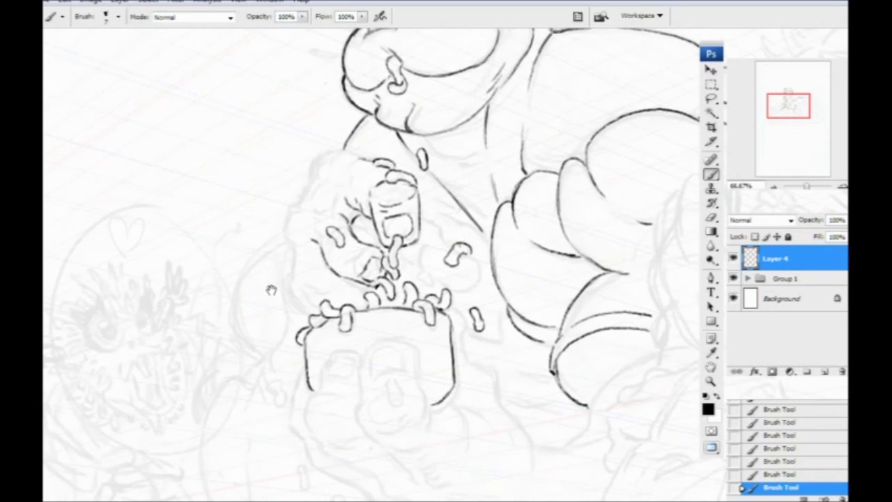
Ink the folded finger's wrinkles and the upper hand's bumpy outer contour over the knuckles.
mouse_move(355, 251)
left_mouse_down()
mouse_move(358, 262)
mouse_move(343, 276)
mouse_move(347, 269)
left_mouse_up()
mouse_move(356, 245)
left_mouse_down()
mouse_move(331, 262)
mouse_move(329, 254)
mouse_move(341, 270)
left_mouse_up()
left_click_drag(302, 243, 295, 266)
mouse_move(291, 226)
left_mouse_down()
mouse_move(308, 220)
mouse_move(292, 224)
mouse_move(289, 251)
left_mouse_up()
mouse_move(311, 207)
left_mouse_down()
mouse_move(301, 220)
mouse_move(318, 182)
mouse_move(347, 174)
left_mouse_up()
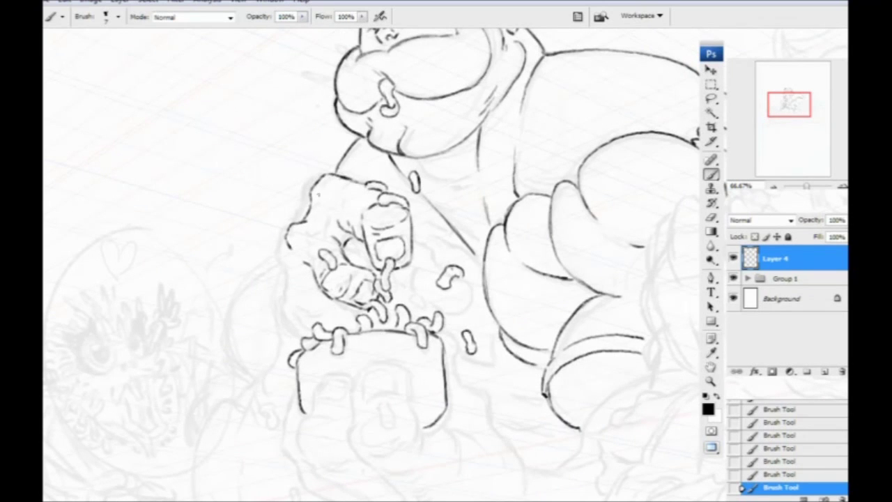
Ink the rest of the upper hand's outer contour down to the block, with knuckle hatching and small skin creases.
left_click_drag(334, 191, 314, 206)
left_click_drag(275, 259, 275, 212)
mouse_move(290, 176)
left_mouse_down()
mouse_move(289, 228)
mouse_move(310, 256)
left_mouse_up()
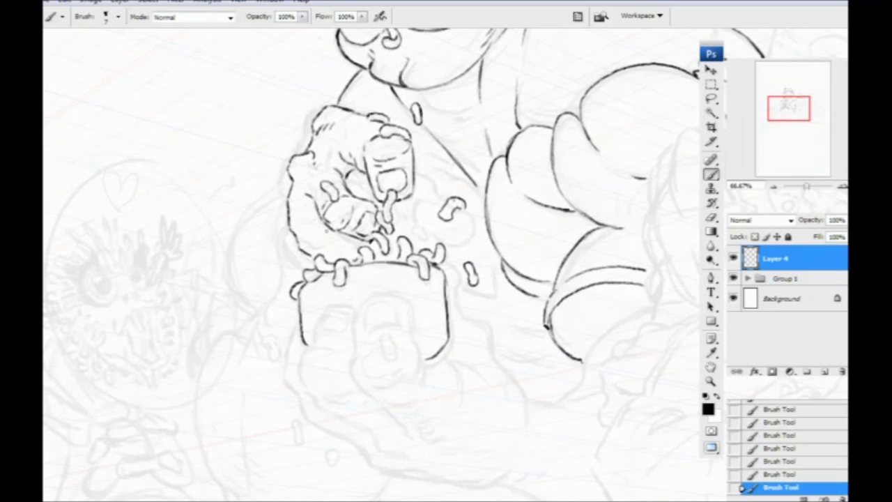
left_click_drag(324, 242, 327, 249)
left_click_drag(331, 239, 333, 255)
left_click_drag(322, 235, 320, 241)
key("ctrl+minus")
key("ctrl+minus")
key("ctrl+plus")
key("ctrl+plus")
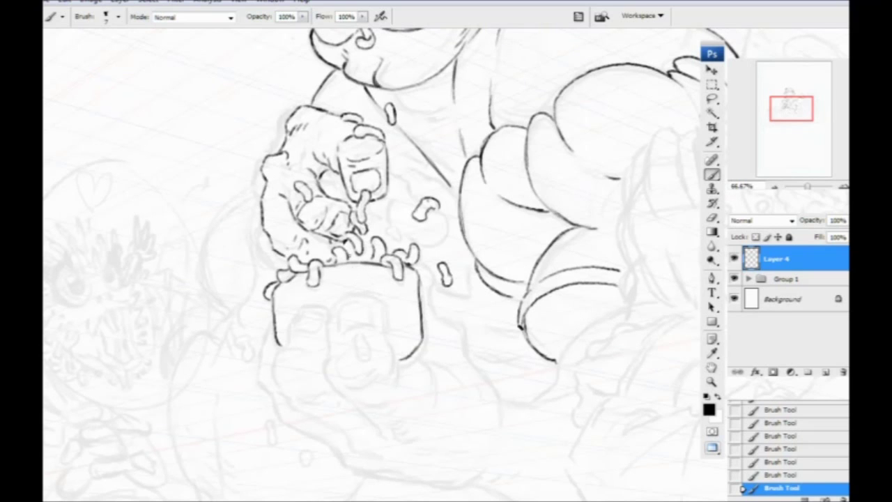
Ink the rounded fingertip on the upper hand's inner side, around the loose curled piece.
left_click_drag(315, 255, 330, 269)
mouse_move(403, 185)
left_mouse_down()
mouse_move(433, 219)
mouse_move(461, 232)
mouse_move(463, 252)
mouse_move(425, 258)
mouse_move(404, 239)
mouse_move(409, 212)
left_mouse_up()
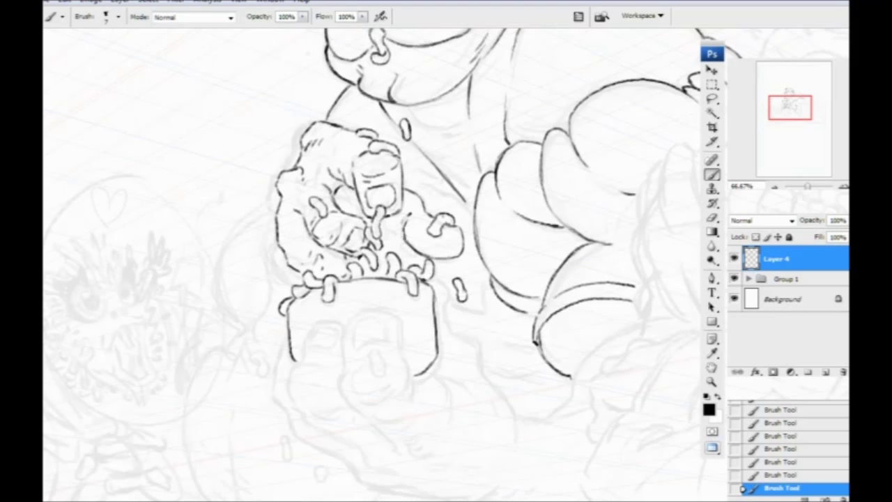
left_click_drag(406, 239, 382, 233)
left_click_drag(234, 343, 225, 323)
Flip the canvas horizontally.
key("ctrl+shift+h")
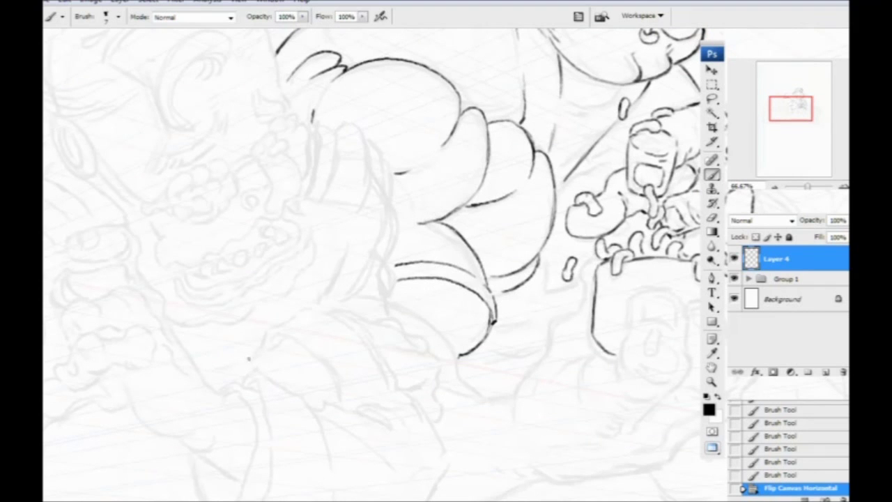
left_click_drag(484, 303, 232, 337)
left_click_drag(319, 334, 307, 317)
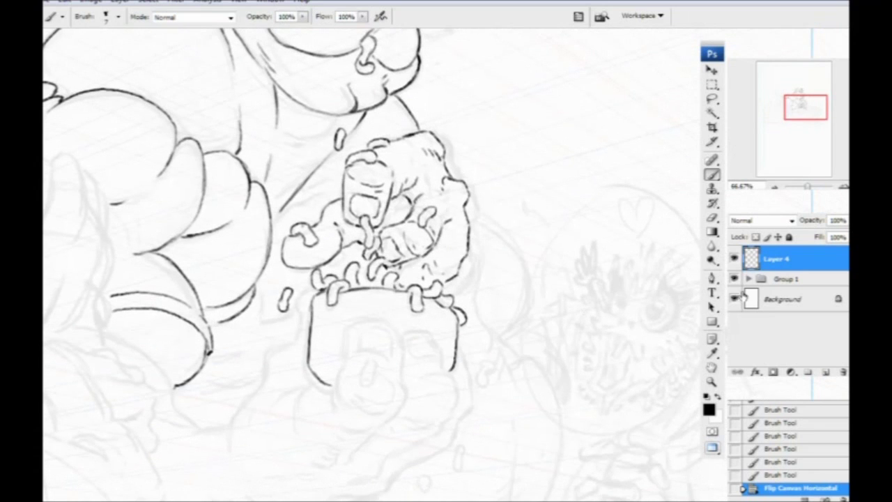
Set the opacity of Group 1 to 11% and make Layer 4 active again.
left_click(785, 279)
left_click(844, 220)
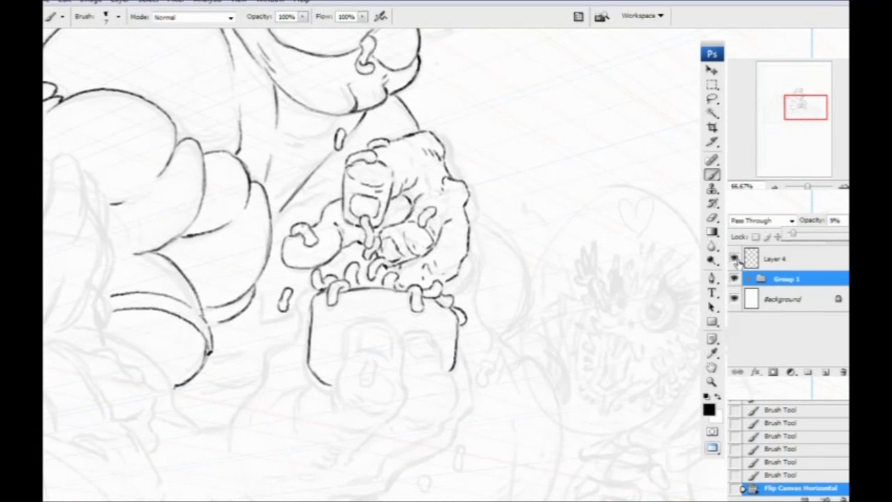
left_click_drag(797, 235, 801, 236)
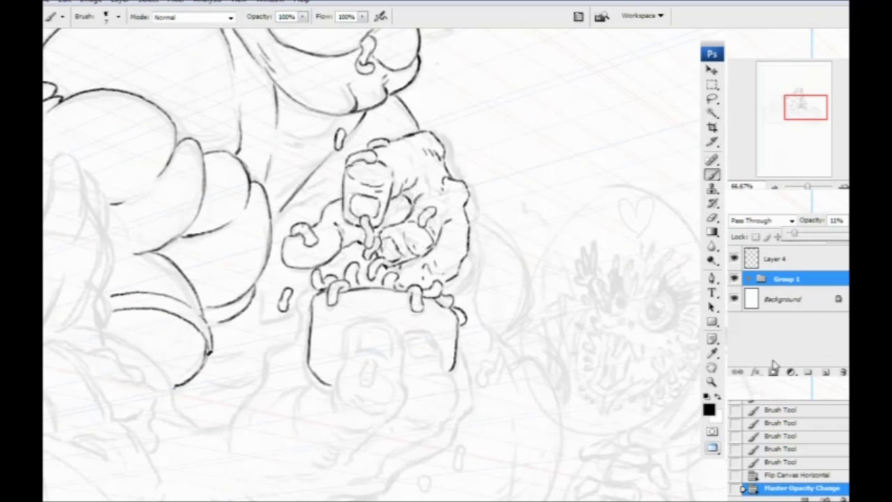
left_click(775, 262)
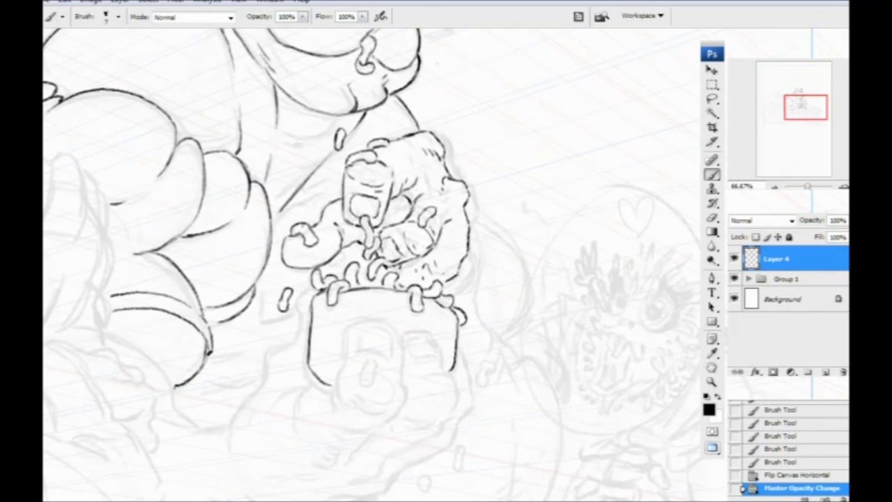
Ink the first finger gripping the block from below, with its nail, base creases and hatched lower edge.
left_click_drag(406, 297, 394, 241)
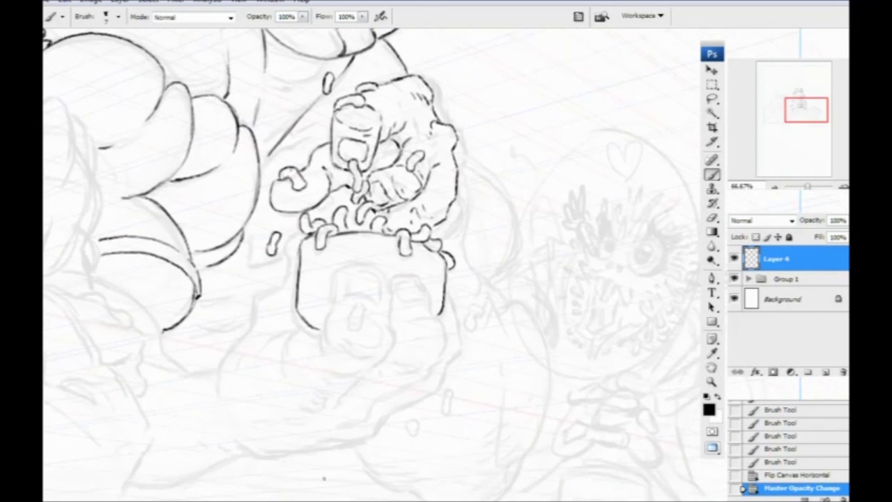
left_click_drag(267, 321, 408, 263)
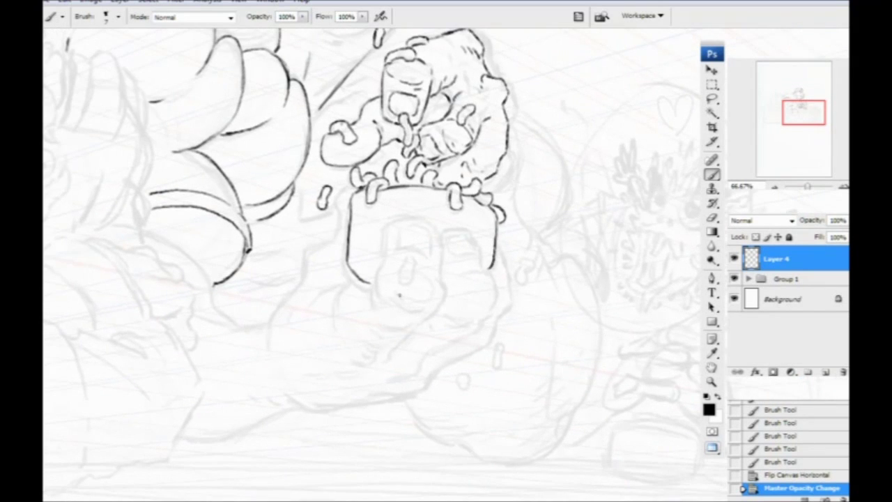
left_click_drag(422, 322, 444, 302)
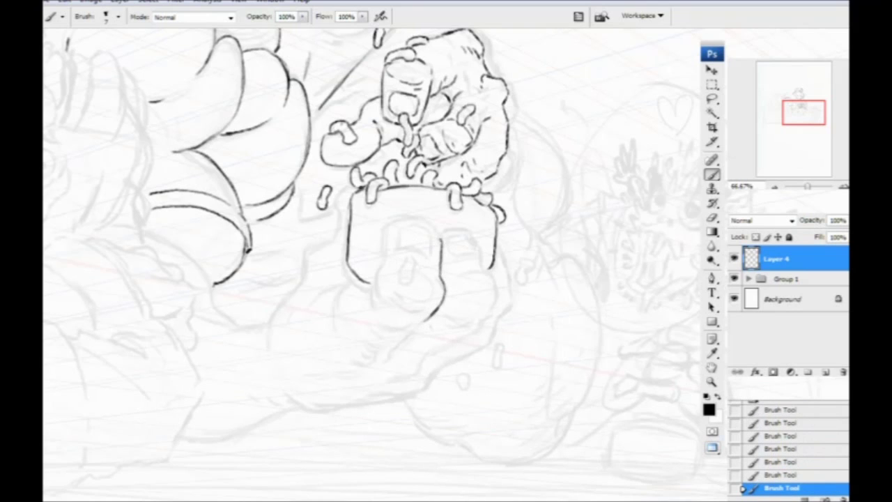
mouse_move(442, 242)
left_mouse_down()
mouse_move(424, 216)
mouse_move(399, 221)
mouse_move(391, 255)
mouse_move(401, 273)
mouse_move(377, 288)
mouse_move(373, 312)
mouse_move(382, 276)
mouse_move(362, 285)
mouse_move(356, 293)
left_mouse_up()
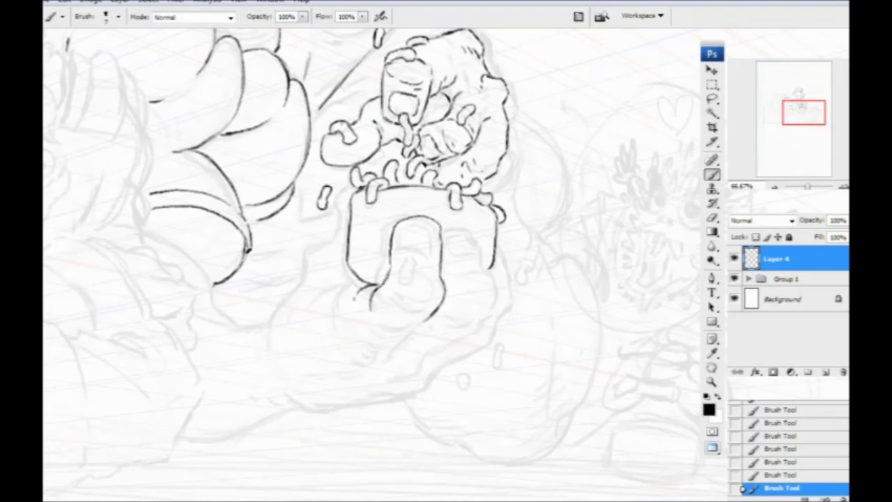
left_click_drag(371, 280, 352, 283)
mouse_move(425, 246)
left_mouse_down()
mouse_move(435, 250)
mouse_move(405, 234)
mouse_move(432, 222)
mouse_move(434, 246)
left_mouse_up()
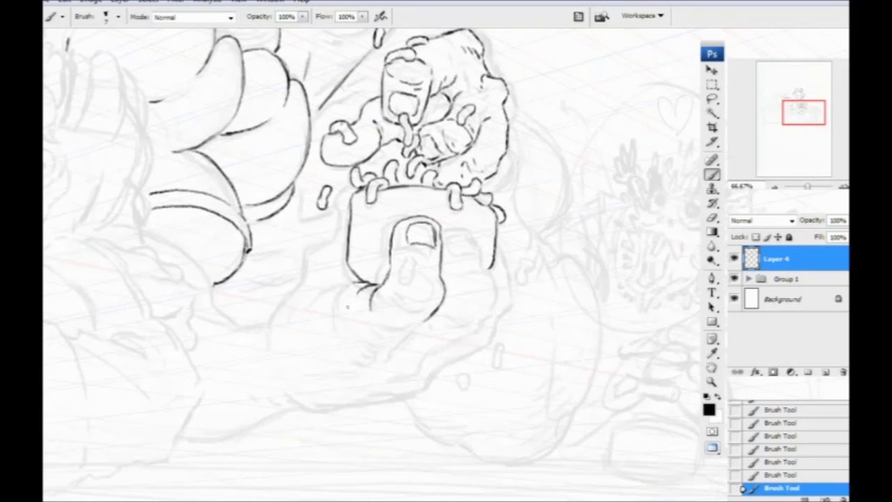
left_click_drag(427, 318, 363, 368)
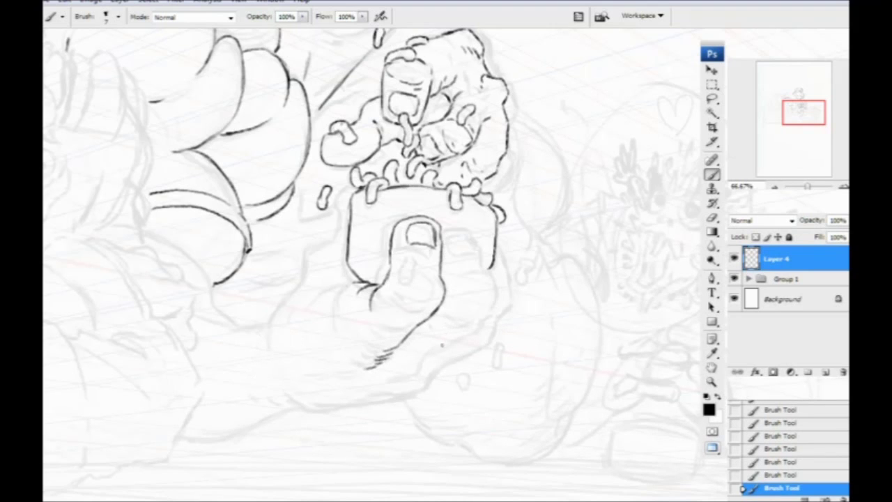
Ink the second gripping finger with its nail and hatched lower edge, and add knuckle wrinkles to both fingers.
mouse_move(441, 228)
left_mouse_down()
mouse_move(465, 231)
mouse_move(493, 272)
mouse_move(495, 300)
mouse_move(387, 378)
left_mouse_up()
left_click_drag(484, 314, 462, 318)
left_click(456, 313)
left_click_drag(491, 281, 454, 284)
left_click_drag(474, 272, 427, 286)
mouse_move(422, 276)
left_mouse_down()
mouse_move(407, 280)
mouse_move(424, 298)
mouse_move(413, 311)
left_mouse_up()
left_click_drag(405, 297, 403, 312)
left_click_drag(480, 307, 470, 312)
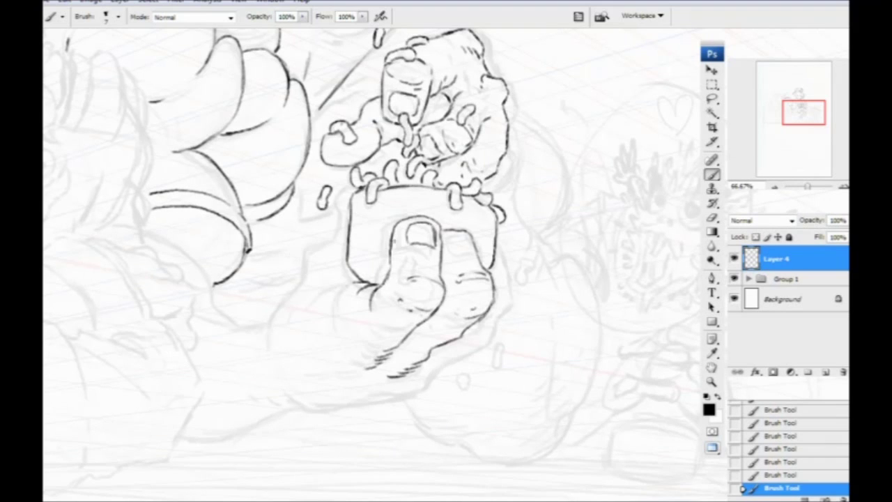
mouse_move(472, 252)
left_mouse_down()
mouse_move(464, 240)
mouse_move(446, 238)
mouse_move(459, 256)
mouse_move(471, 253)
left_mouse_up()
Ink the lower hand's outer contour from the block's side down along its underside toward the wrist.
mouse_move(433, 377)
left_mouse_down()
mouse_move(492, 327)
mouse_move(505, 295)
mouse_move(498, 260)
left_mouse_up()
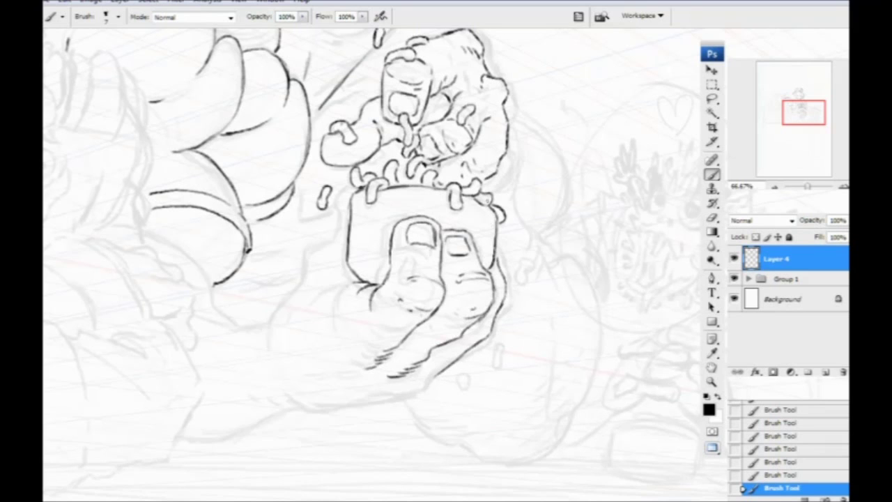
mouse_move(426, 351)
left_mouse_down()
mouse_move(544, 273)
mouse_move(531, 311)
mouse_move(450, 328)
left_mouse_up()
left_click_drag(330, 299, 260, 324)
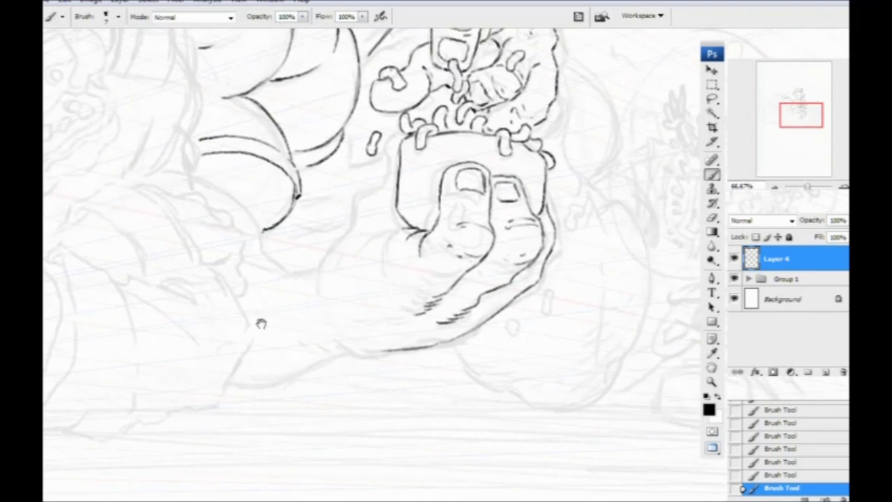
Extend the lower hand's underside contour to the wrist with short hatch ticks, and ink its upper contour beside the block.
mouse_move(382, 351)
left_mouse_down()
mouse_move(323, 336)
mouse_move(336, 346)
mouse_move(313, 335)
left_mouse_up()
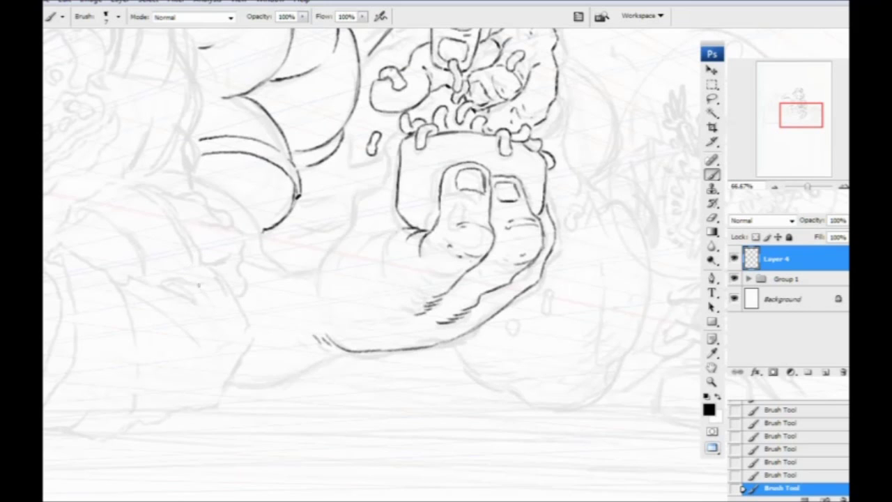
left_click_drag(206, 261, 245, 253)
left_click_drag(394, 187, 356, 274)
mouse_move(377, 212)
left_mouse_down()
mouse_move(348, 288)
mouse_move(392, 253)
mouse_move(409, 194)
left_mouse_up()
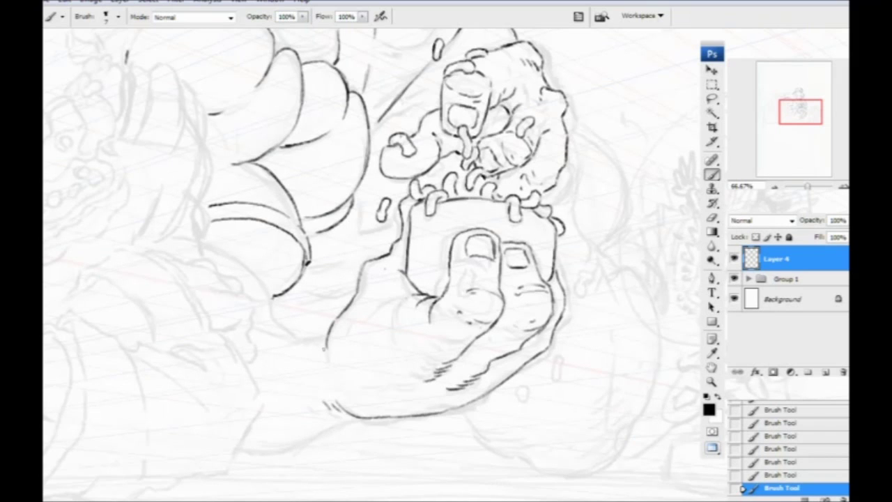
Hatch the shaded edges below the gripping fingers and ink a small fold in the lower hand's palm.
key("space")
left_click_drag(257, 325, 265, 270)
left_click_drag(431, 329, 396, 332)
left_click_drag(462, 336, 447, 342)
left_click_drag(449, 336, 429, 347)
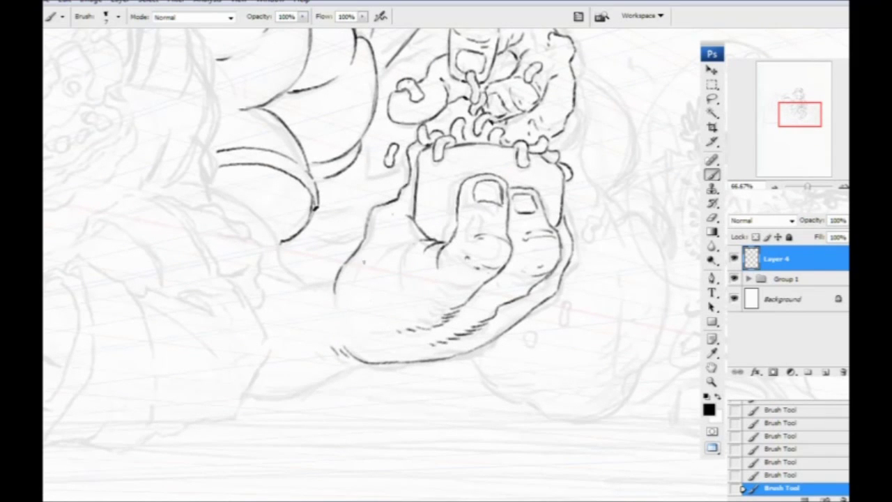
left_click_drag(432, 299, 403, 319)
left_click_drag(526, 318, 463, 354)
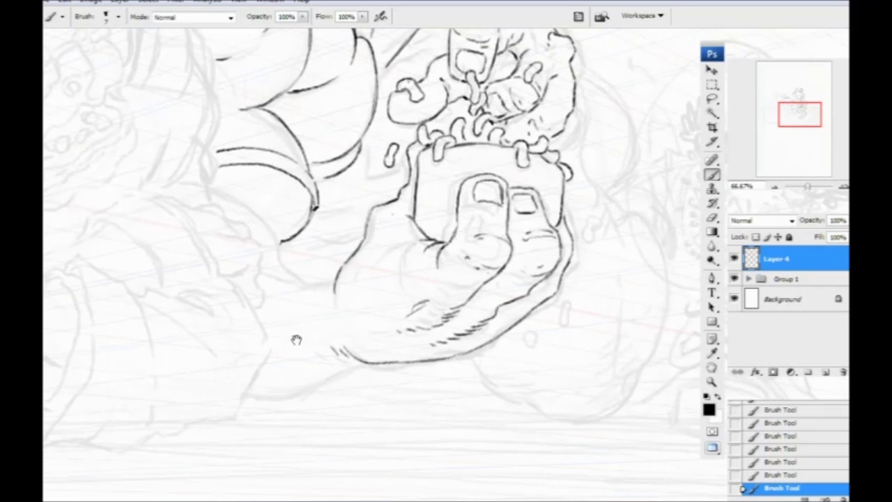
Ink a dashed crease across the lower hand, running back from the base of the first gripping finger.
left_click_drag(296, 341, 303, 374)
left_click_drag(424, 272, 386, 294)
left_click_drag(384, 288, 366, 305)
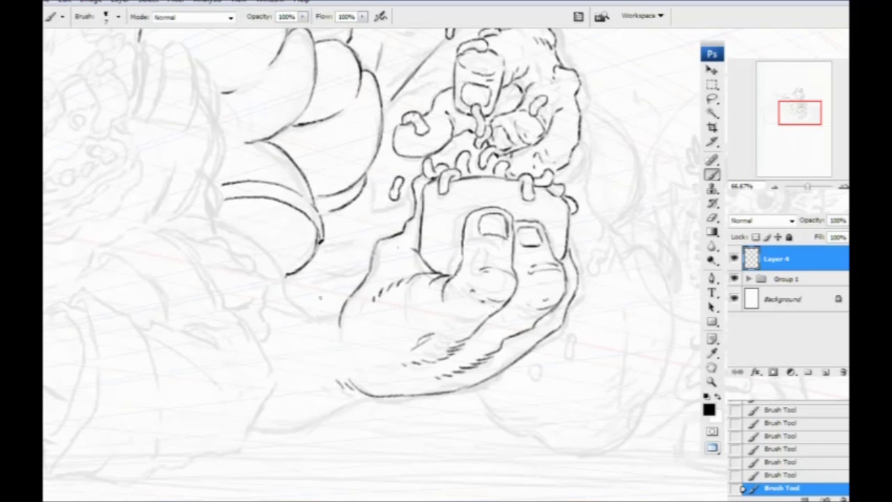
Ink the forearm's lower contour back from the wrist and its upper contour up past the folded arm.
left_click_drag(312, 322, 437, 194)
left_click_drag(493, 267, 382, 303)
left_click_drag(330, 249, 249, 340)
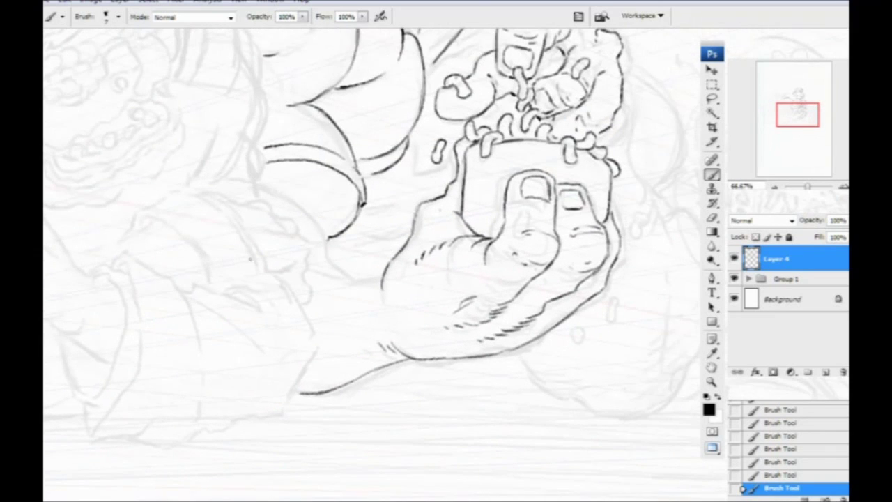
mouse_move(382, 276)
left_mouse_down()
mouse_move(349, 280)
mouse_move(324, 255)
mouse_move(320, 227)
mouse_move(283, 200)
left_mouse_up()
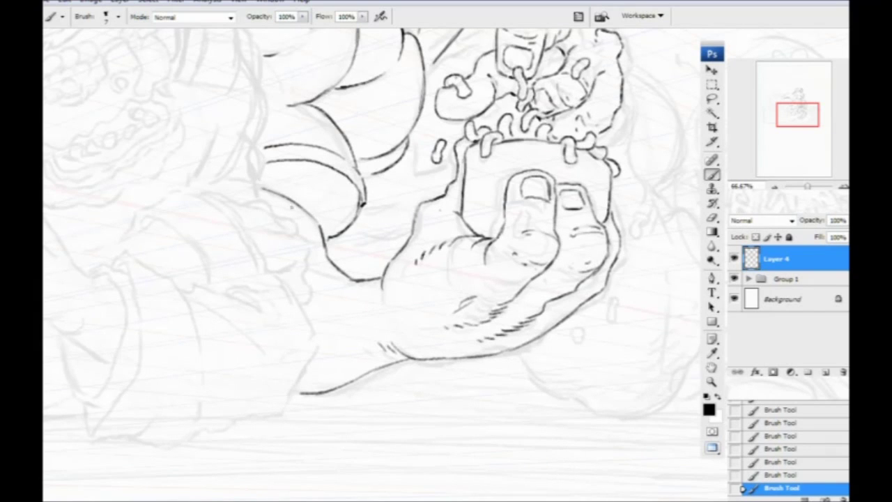
left_click_drag(330, 238, 327, 244)
Add short hatch ticks and crease dashes at the wrist and along the forearm of the lower hand.
left_click_drag(230, 277, 183, 393)
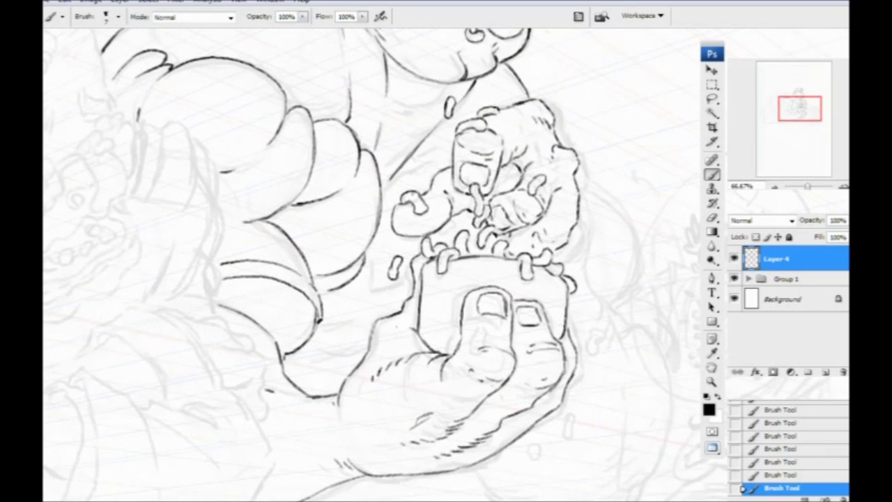
mouse_move(235, 322)
left_mouse_down()
mouse_move(235, 358)
mouse_move(337, 305)
mouse_move(437, 200)
left_mouse_up()
mouse_move(491, 342)
left_mouse_down()
mouse_move(378, 366)
mouse_move(519, 301)
left_mouse_up()
mouse_move(501, 336)
left_mouse_down()
mouse_move(149, 364)
mouse_move(159, 390)
left_mouse_up()
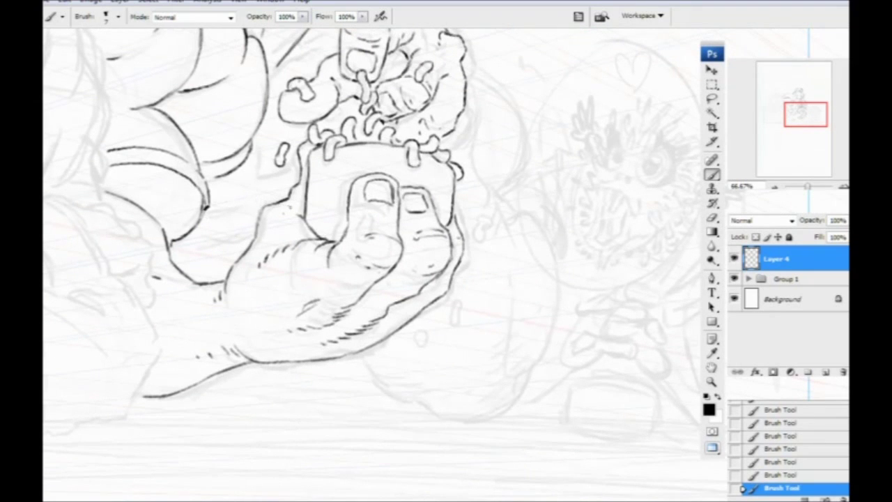
Ink a row of small alternating triangles along the block's upper band, just above the fingertips.
left_click_drag(253, 271, 272, 314)
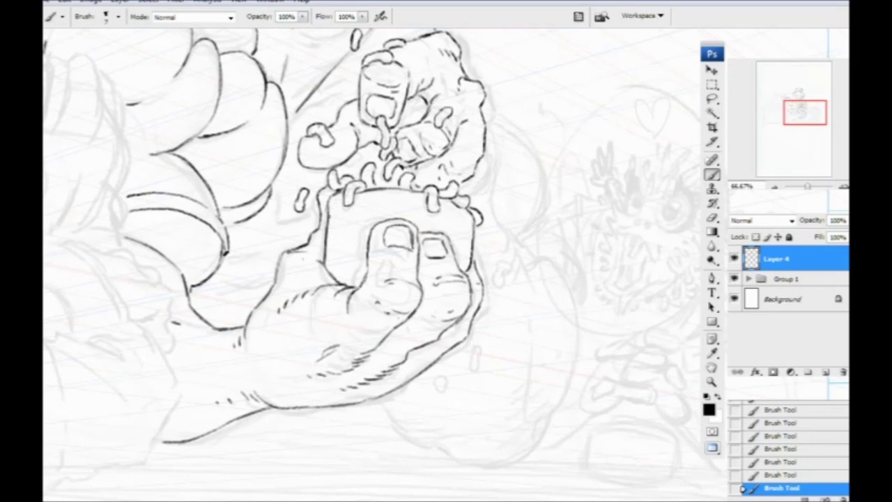
left_click_drag(330, 214, 326, 229)
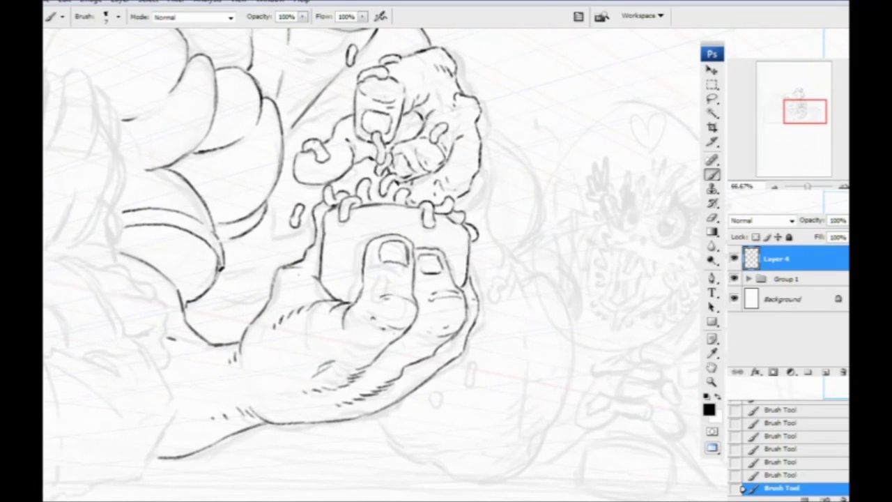
mouse_move(334, 225)
left_mouse_down()
mouse_move(341, 236)
mouse_move(332, 236)
mouse_move(335, 225)
mouse_move(358, 234)
mouse_move(364, 220)
mouse_move(387, 228)
mouse_move(381, 215)
left_mouse_up()
mouse_move(381, 215)
left_mouse_down()
mouse_move(388, 228)
mouse_move(409, 217)
left_mouse_up()
mouse_move(396, 216)
left_mouse_down()
mouse_move(403, 230)
mouse_move(450, 223)
mouse_move(443, 240)
left_mouse_up()
mouse_move(451, 228)
left_mouse_down()
mouse_move(445, 241)
mouse_move(466, 251)
mouse_move(458, 231)
left_mouse_up()
left_click_drag(458, 231, 465, 250)
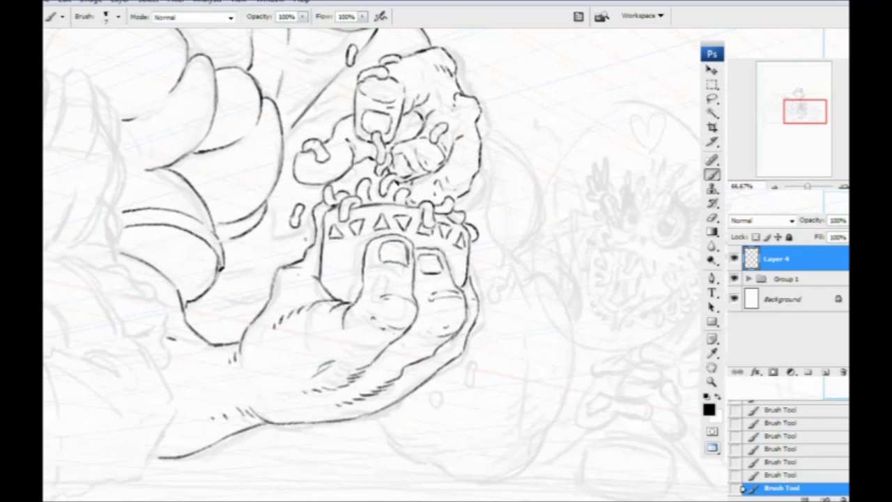
left_click_drag(258, 249, 326, 335)
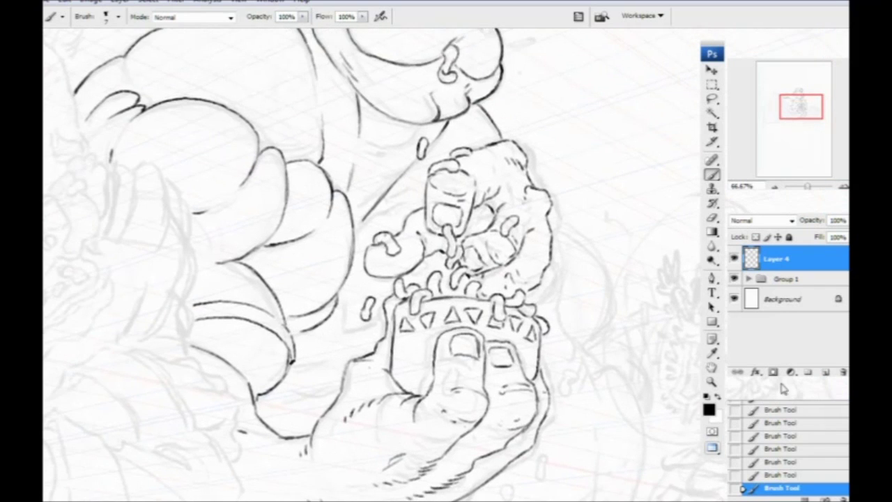
key("alt+F9")
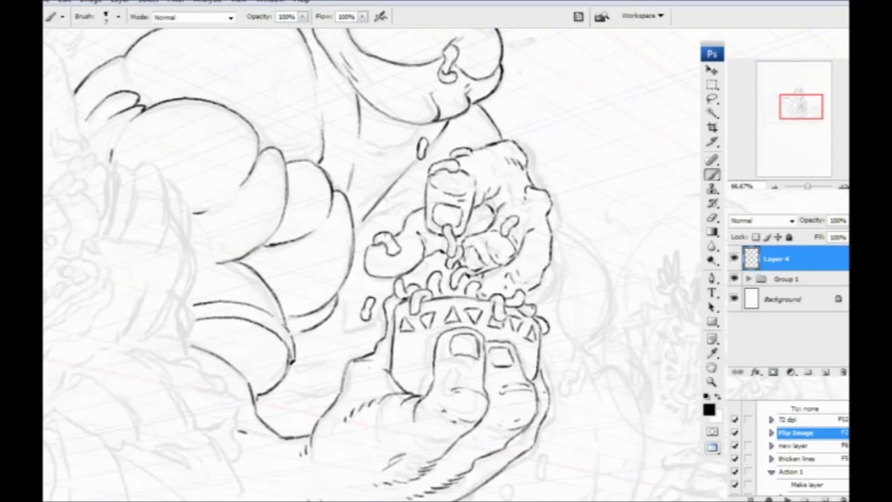
left_click(751, 394)
left_click_drag(278, 175, 342, 371)
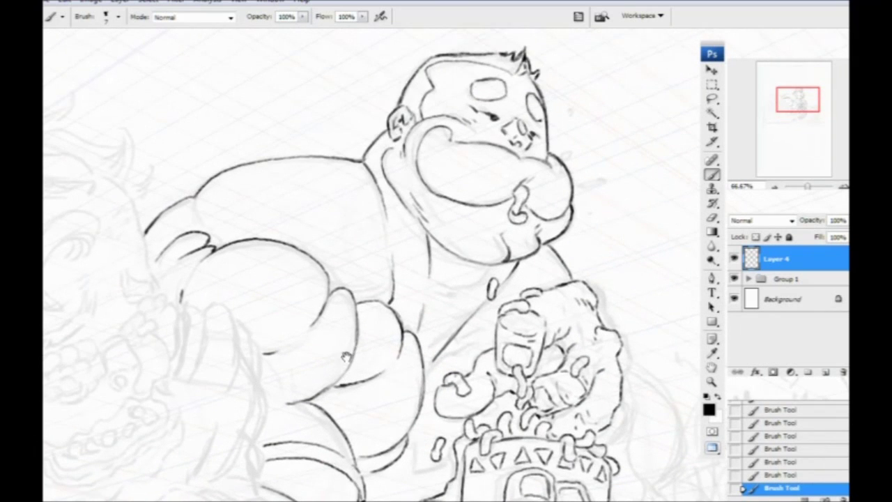
left_click(90, 3)
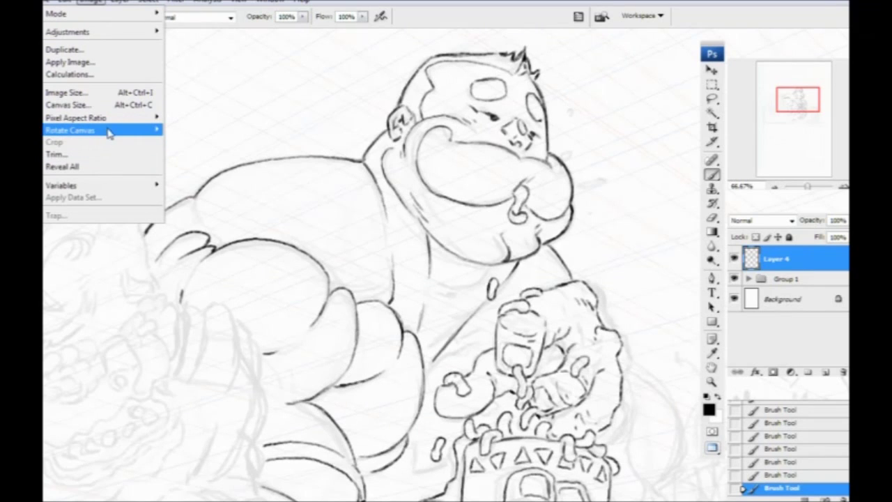
left_click(412, 2)
left_click_drag(307, 474, 229, 279)
left_click_drag(263, 345, 229, 368)
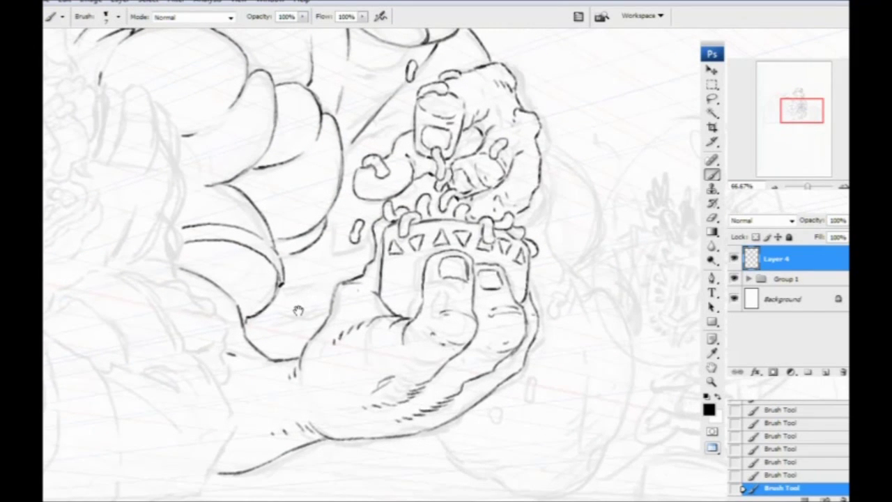
mouse_move(332, 335)
left_mouse_down()
mouse_move(319, 340)
mouse_move(331, 352)
left_mouse_up()
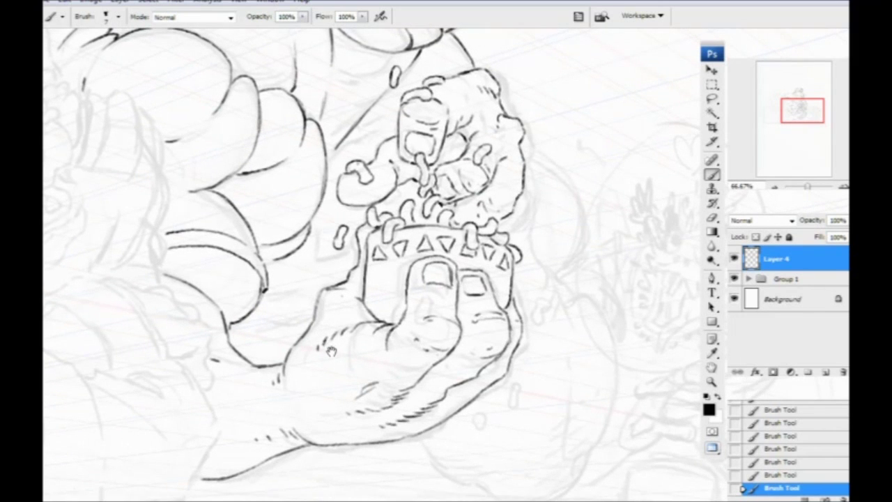
left_click_drag(325, 261, 283, 266)
left_click_drag(135, 387, 110, 263)
mouse_move(92, 366)
left_mouse_down()
mouse_move(225, 353)
mouse_move(230, 384)
left_mouse_up()
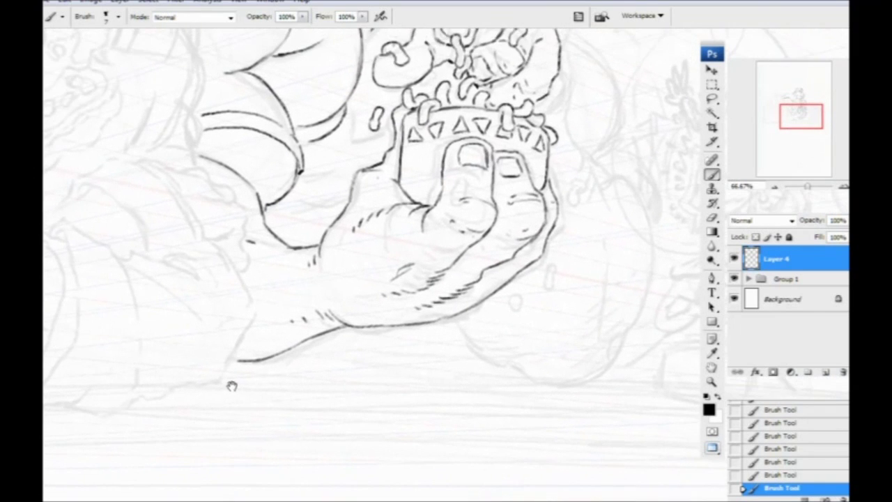
Ink the rounded outer contour of the knee behind the lower hand, with hatch marks near its lower edge.
mouse_move(356, 334)
left_mouse_down()
mouse_move(267, 386)
mouse_move(201, 351)
left_mouse_up()
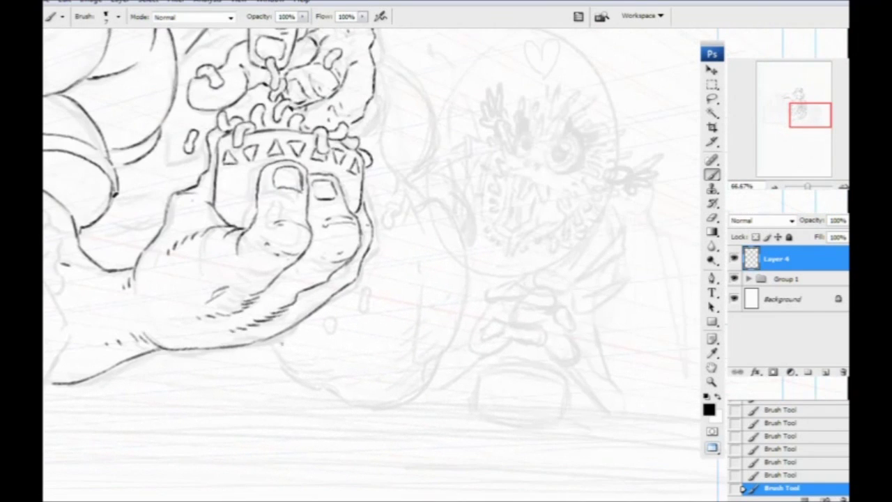
mouse_move(269, 342)
left_mouse_down()
mouse_move(305, 381)
mouse_move(374, 410)
mouse_move(415, 395)
mouse_move(441, 355)
mouse_move(344, 328)
mouse_move(413, 357)
mouse_move(446, 412)
left_mouse_up()
left_click_drag(445, 407, 429, 415)
left_click_drag(430, 410, 415, 413)
left_click_drag(415, 408, 406, 409)
left_click_drag(319, 390, 308, 398)
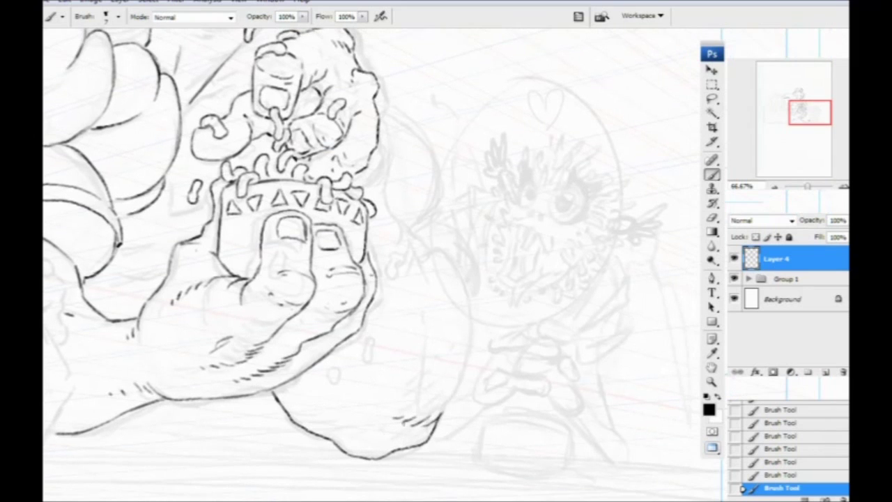
mouse_move(446, 408)
left_mouse_down()
mouse_move(469, 347)
mouse_move(469, 312)
mouse_move(454, 270)
left_mouse_up()
mouse_move(324, 230)
left_mouse_down()
mouse_move(315, 266)
mouse_move(327, 296)
left_mouse_up()
left_click_drag(375, 170, 391, 304)
key("ctrl+z")
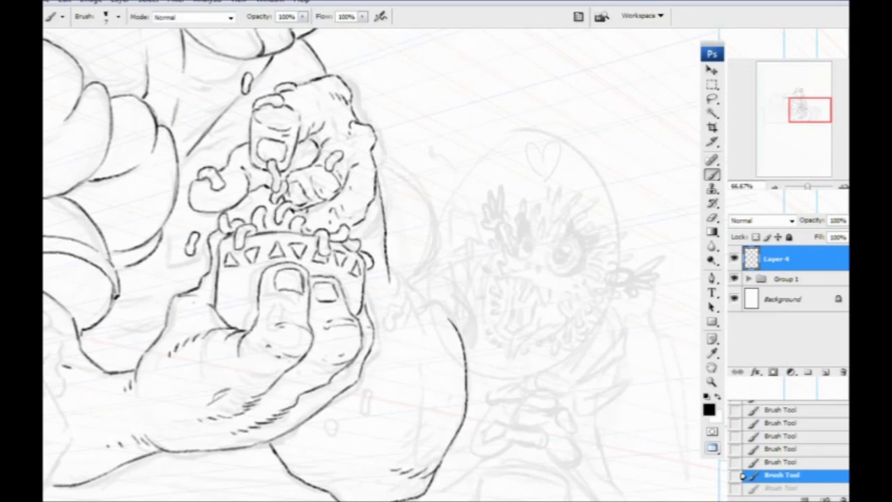
left_click_drag(375, 142, 383, 258)
key("ctrl+alt+z")
key("ctrl+alt+z")
key("ctrl+alt+z")
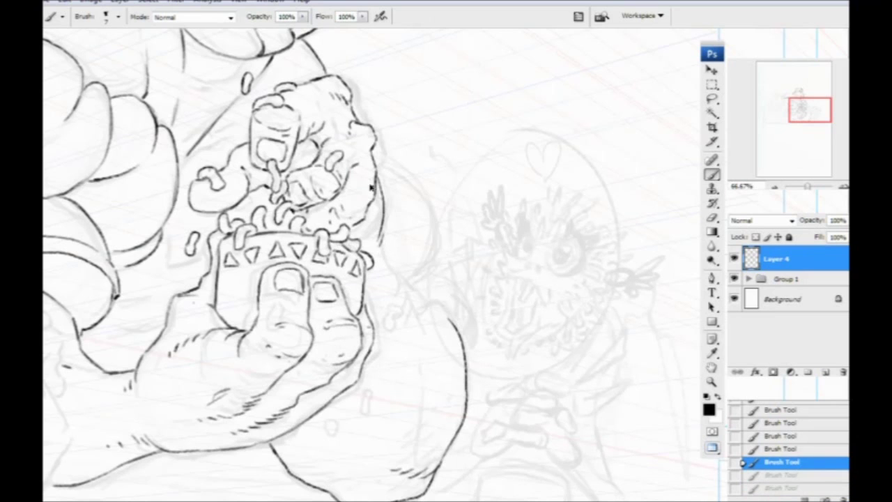
Flip the canvas horizontally and bring the hands and block back into view.
key("F2")
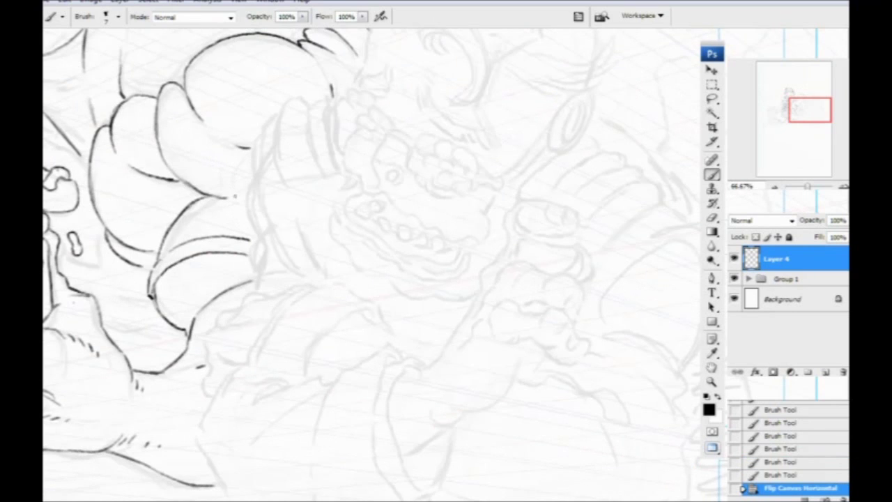
left_click_drag(183, 323, 437, 328)
left_click_drag(230, 282, 265, 298)
mouse_move(156, 360)
left_mouse_down()
mouse_move(200, 381)
mouse_move(317, 209)
left_mouse_up()
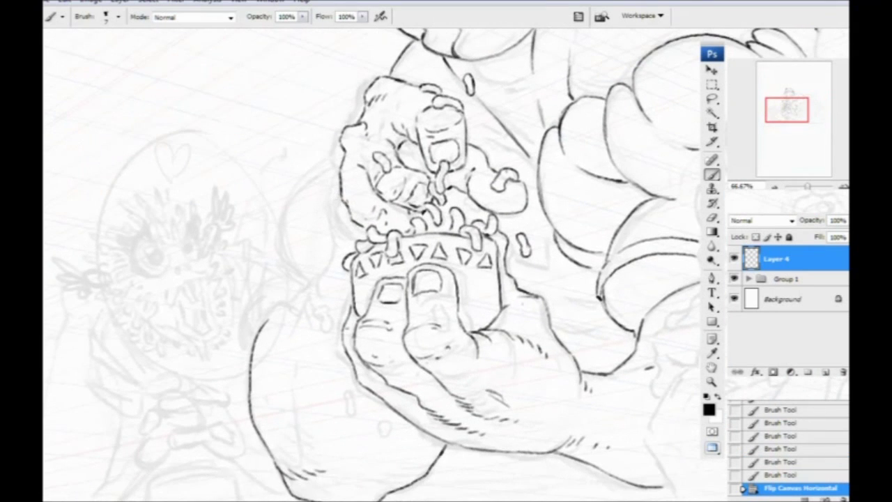
Add short texture strokes along the outer edge of the upper hand above the block.
left_click_drag(357, 204, 357, 207)
mouse_move(349, 198)
left_mouse_down()
mouse_move(354, 206)
mouse_move(342, 182)
mouse_move(349, 190)
left_mouse_up()
left_click_drag(358, 171, 370, 187)
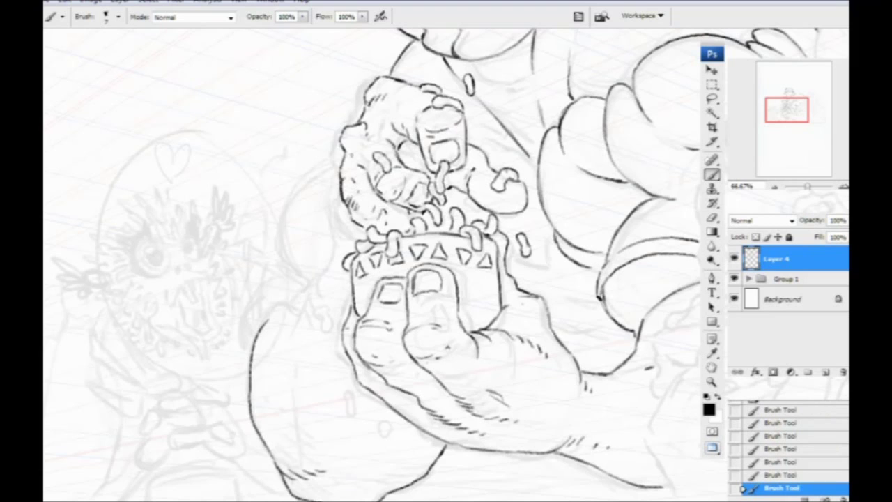
left_click_drag(349, 149, 354, 153)
Ink the line from the upper hand down to the knee, close the knee's top contour and add dashed shading inside.
left_click_drag(328, 231, 351, 189)
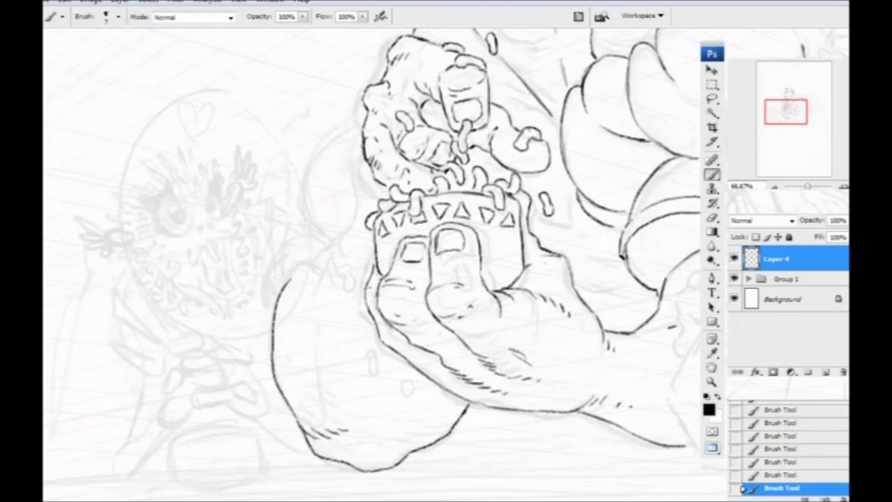
mouse_move(361, 140)
left_mouse_down()
mouse_move(361, 208)
mouse_move(369, 213)
mouse_move(351, 235)
mouse_move(377, 191)
mouse_move(344, 226)
mouse_move(326, 227)
mouse_move(309, 258)
mouse_move(308, 249)
left_mouse_up()
left_click_drag(353, 221, 328, 270)
left_click_drag(328, 274, 326, 291)
left_click_drag(303, 273, 302, 283)
left_click_drag(302, 289, 304, 293)
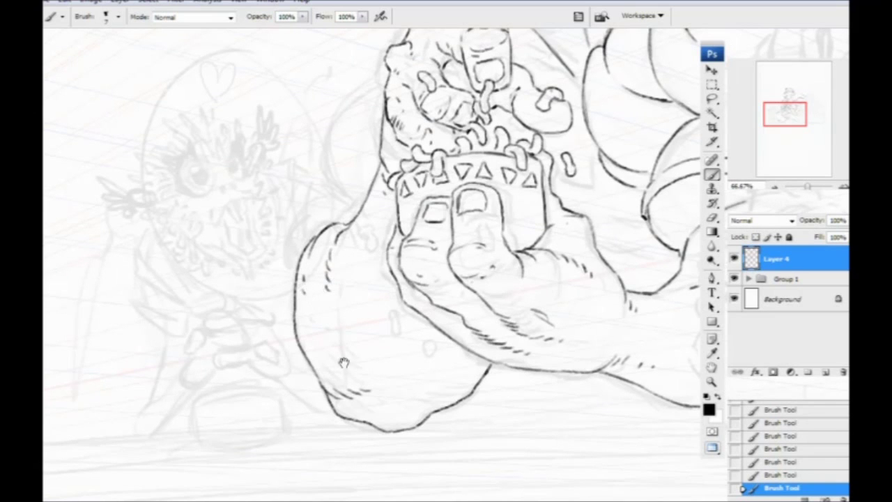
Ink the inner contour line in the lower part of the knee, below the gripping hand.
left_click_drag(344, 364, 324, 392)
left_click_drag(410, 447, 415, 389)
left_click_drag(407, 379, 403, 384)
left_click_drag(366, 424, 339, 434)
left_click_drag(283, 340, 269, 404)
left_click_drag(393, 400, 378, 330)
left_click_drag(393, 364, 393, 354)
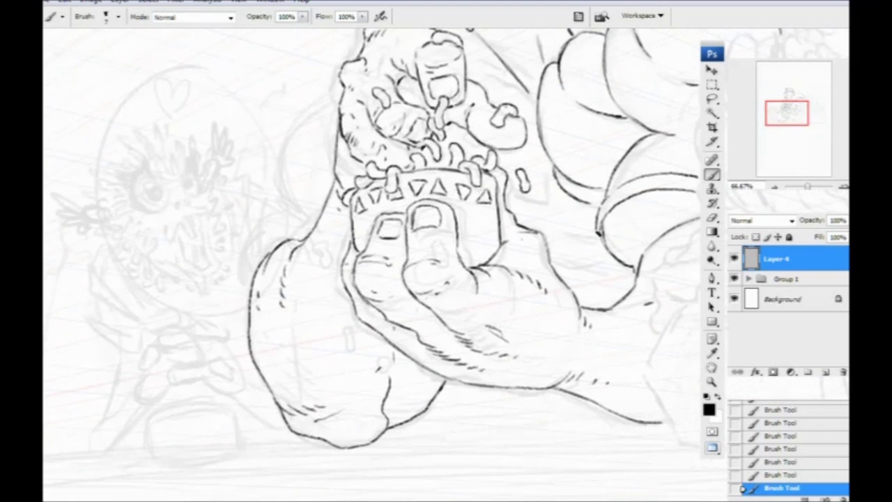
Ink the rounded form behind the upper hand, with an inner curve and hatch marks along its edge.
left_click_drag(253, 282, 251, 415)
mouse_move(296, 267)
left_mouse_down()
mouse_move(285, 258)
mouse_move(257, 285)
mouse_move(296, 237)
left_mouse_up()
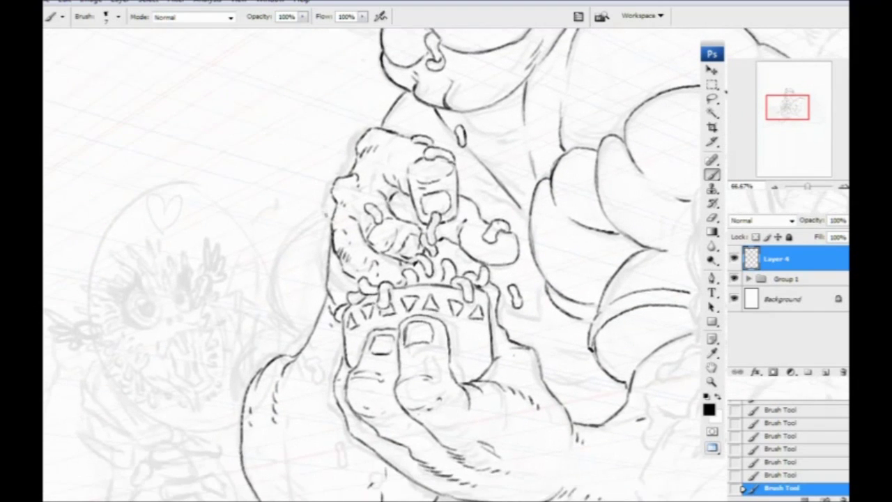
mouse_move(333, 213)
left_mouse_down()
mouse_move(279, 248)
mouse_move(260, 288)
mouse_move(292, 316)
mouse_move(250, 306)
left_mouse_up()
mouse_move(282, 209)
left_mouse_down()
mouse_move(253, 255)
mouse_move(260, 275)
left_mouse_up()
mouse_move(232, 318)
left_mouse_down()
mouse_move(250, 329)
mouse_move(191, 374)
left_mouse_up()
left_click_drag(307, 305, 243, 359)
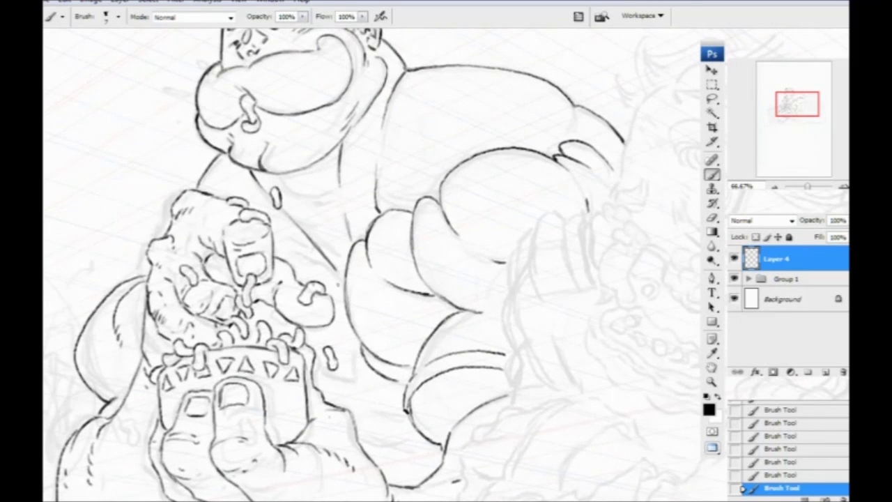
Ink the torso lines between the hands and the folded arm, including the curve behind the raised finger and the lower folds.
mouse_move(342, 288)
left_mouse_down()
mouse_move(303, 267)
mouse_move(303, 277)
left_mouse_up()
left_click_drag(227, 297, 198, 240)
mouse_move(325, 283)
left_mouse_down()
mouse_move(325, 316)
mouse_move(311, 331)
mouse_move(286, 317)
left_mouse_up()
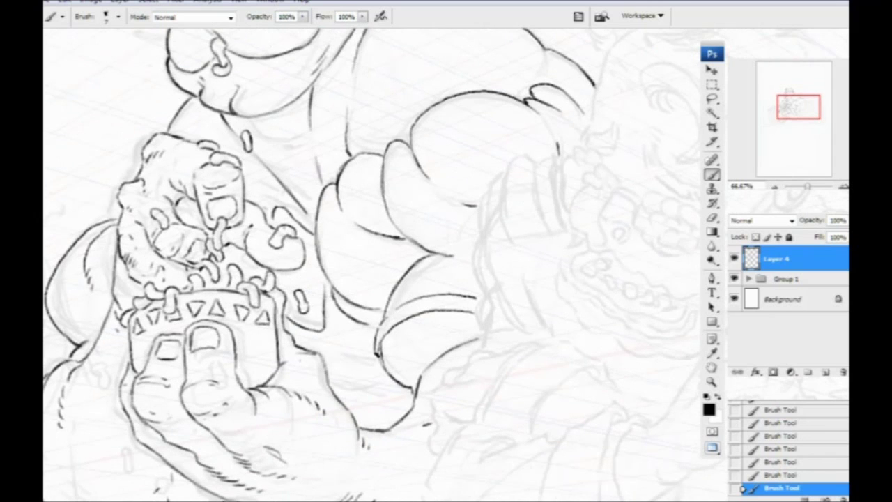
left_click_drag(201, 293, 120, 217)
mouse_move(309, 308)
left_mouse_down()
mouse_move(274, 301)
mouse_move(252, 267)
left_mouse_up()
left_click_drag(277, 307, 256, 305)
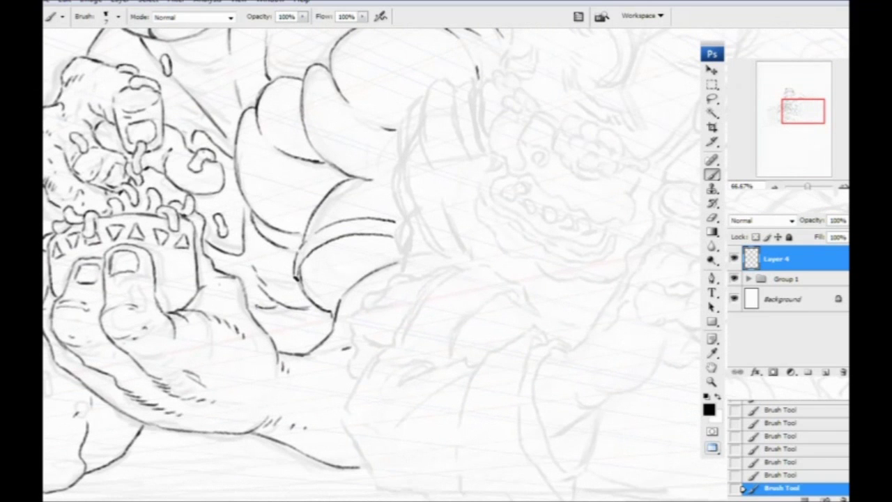
key("ctrl+minus")
left_click_drag(98, 290, 184, 383)
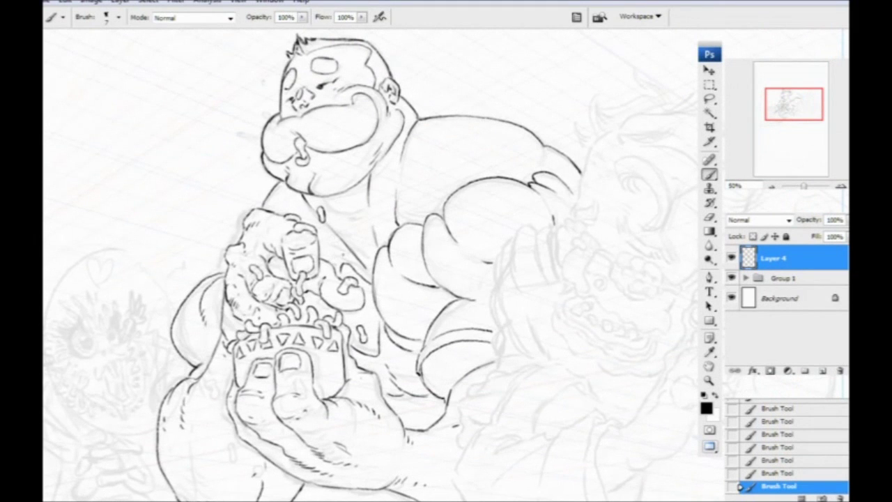
mouse_move(171, 382)
left_mouse_down()
mouse_move(209, 332)
mouse_move(185, 386)
left_mouse_up()
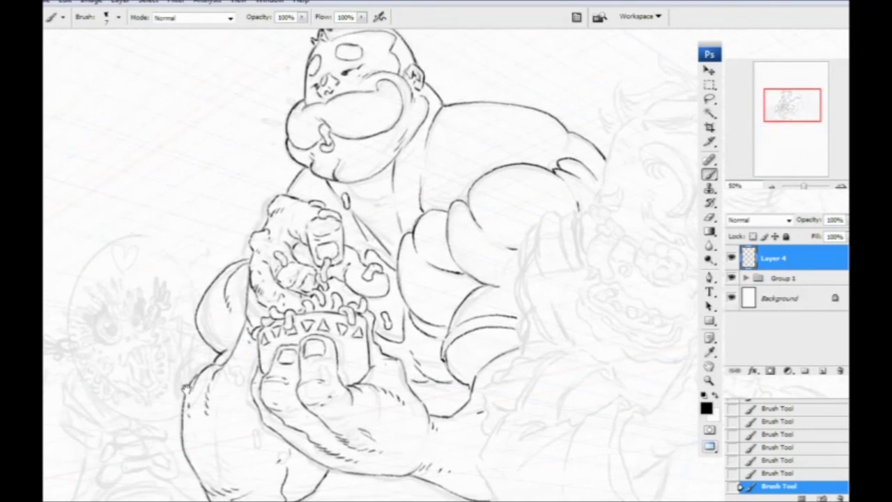
Ink the shoulder strap's first edge in one long line from the shoulder over the folded arm to the chest loop.
left_click_drag(256, 426, 244, 402)
left_click_drag(219, 318, 219, 343)
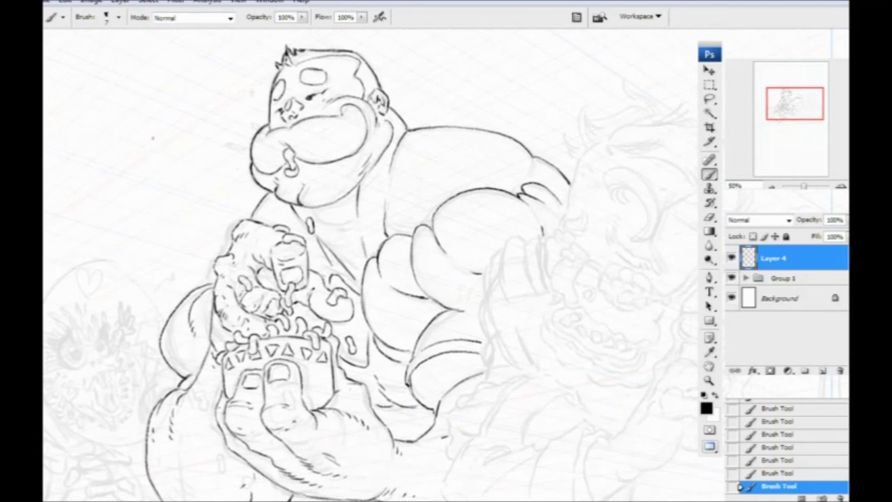
key("ctrl+plus")
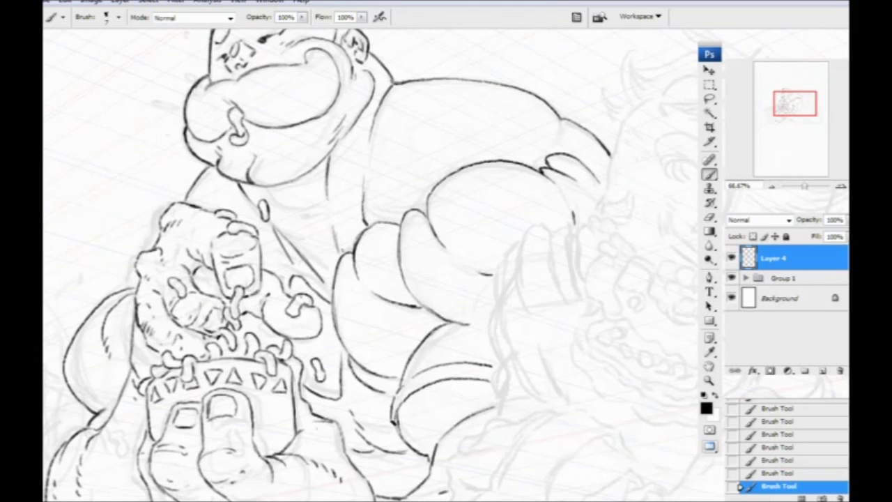
left_click_drag(296, 305, 324, 293)
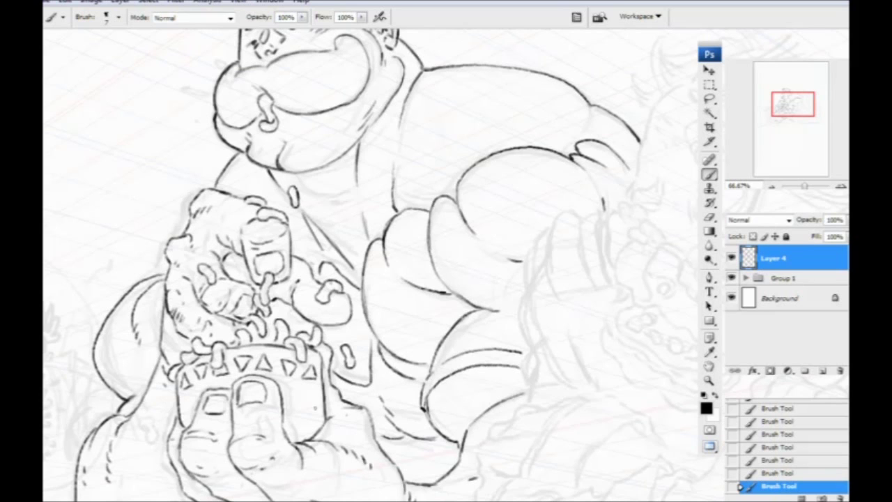
left_click_drag(388, 103, 355, 144)
left_click_drag(233, 198, 241, 351)
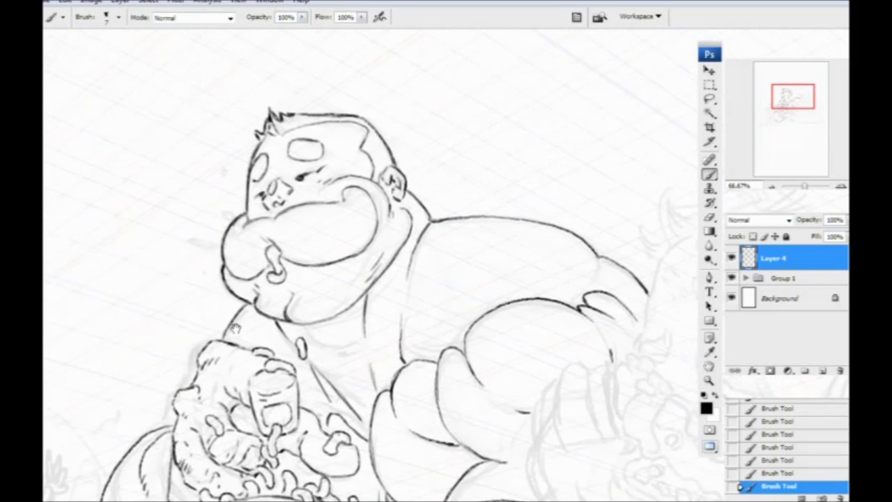
scroll(236, 338, "down", 2)
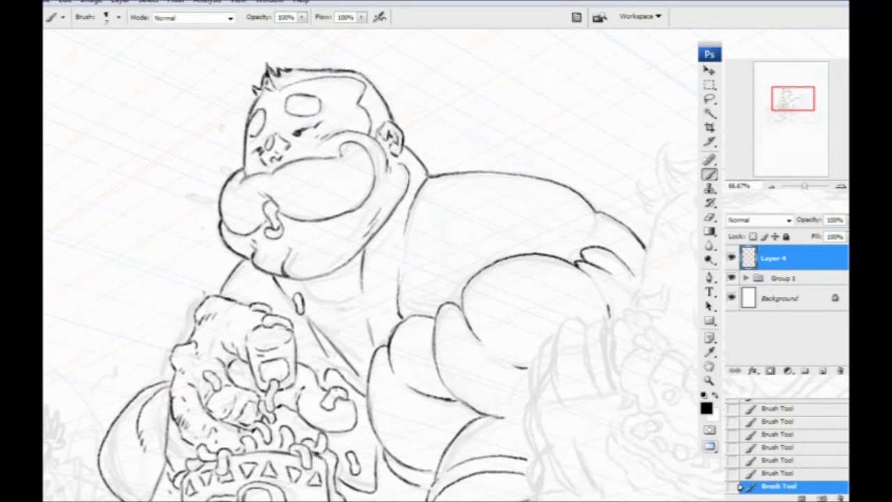
left_click_drag(276, 311, 269, 240)
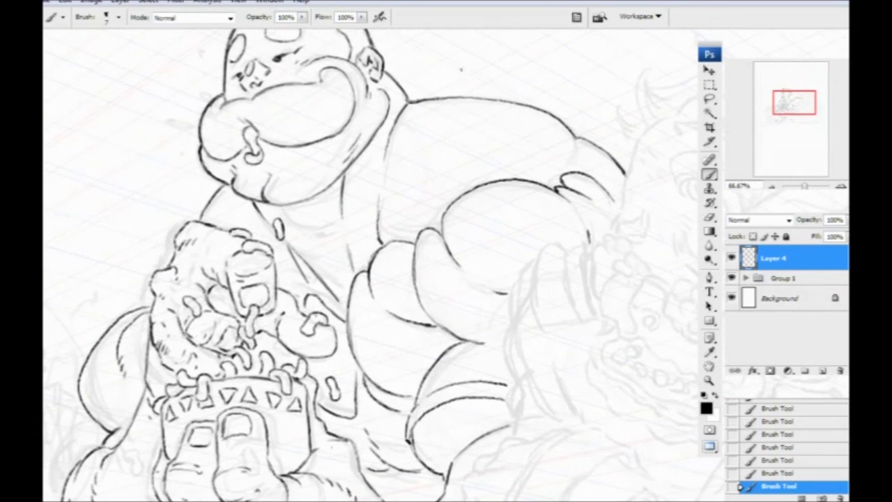
mouse_move(441, 101)
left_mouse_down()
mouse_move(422, 136)
mouse_move(403, 237)
mouse_move(375, 297)
mouse_move(328, 318)
left_mouse_up()
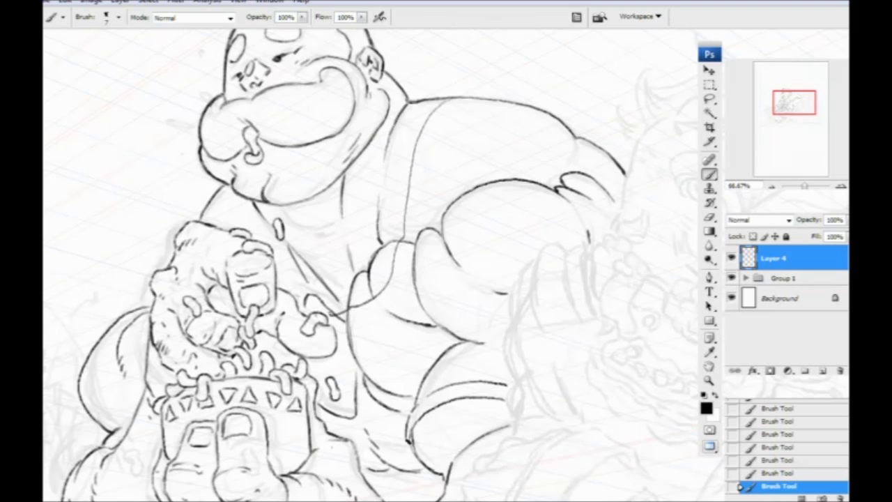
left_click_drag(174, 296, 168, 299)
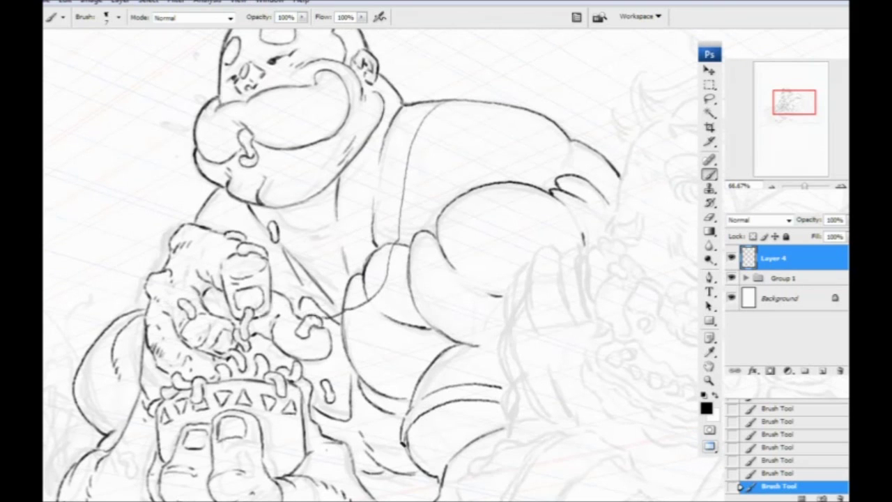
mouse_move(237, 230)
left_mouse_down()
mouse_move(219, 188)
mouse_move(230, 232)
left_mouse_up()
key("ctrl+z")
key("ctrl+minus")
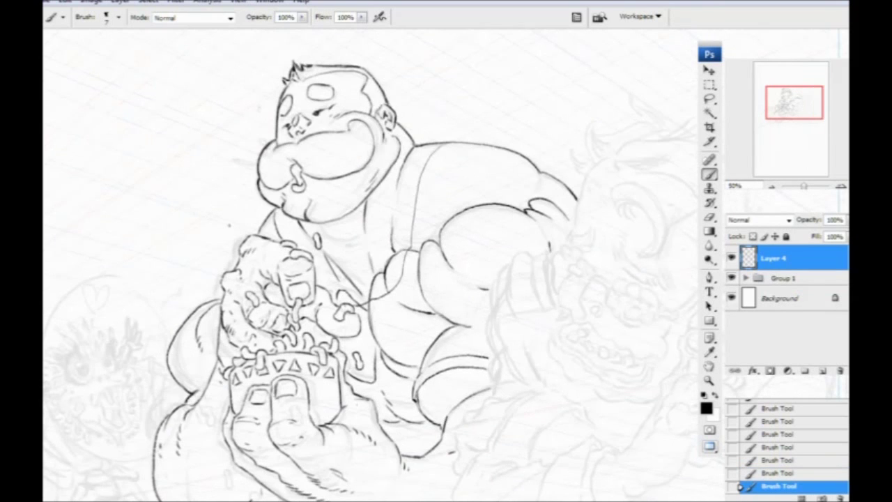
Ink the strap's second edge parallel to the first, from the shoulder behind the finger-like folds and across to the chest loop.
key("ctrl+plus")
key("ctrl+plus")
left_click_drag(333, 217, 342, 297)
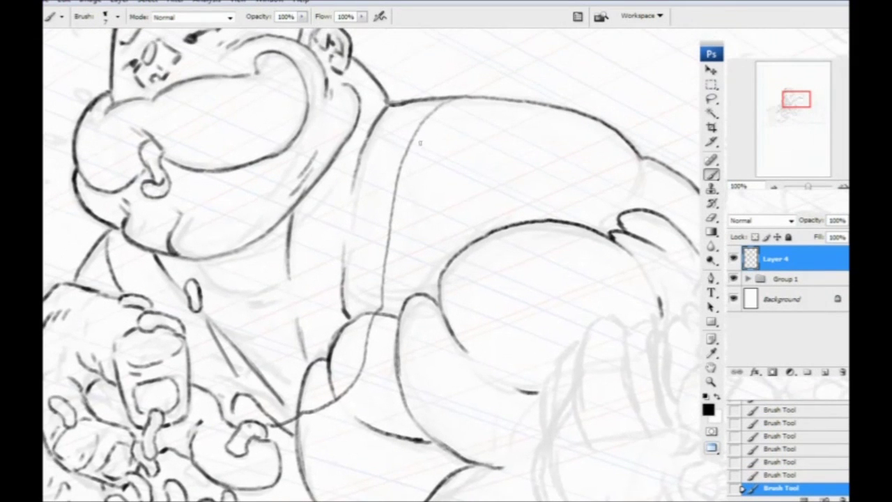
mouse_move(474, 101)
left_mouse_down()
mouse_move(432, 145)
mouse_move(414, 191)
mouse_move(400, 311)
left_mouse_up()
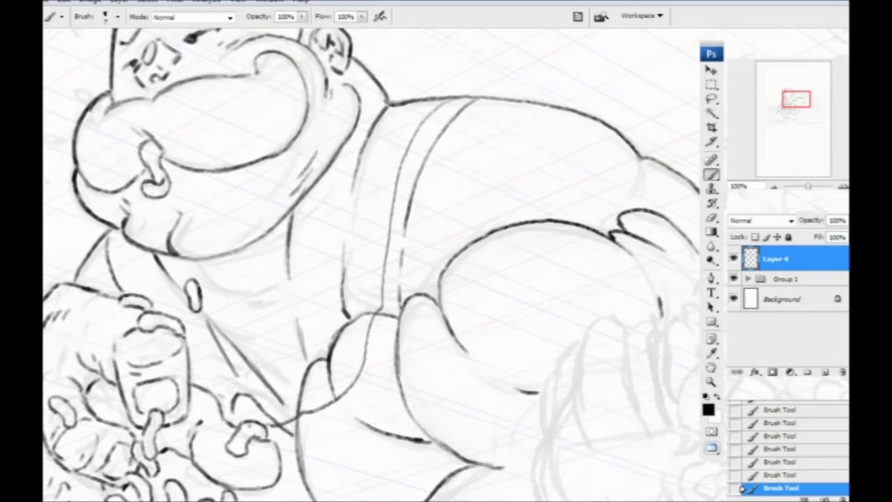
left_click_drag(415, 208, 438, 94)
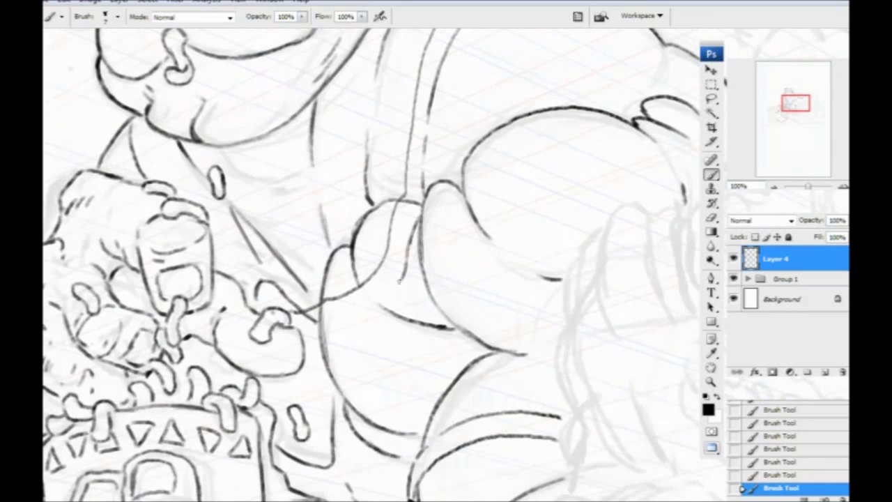
left_click_drag(376, 296, 462, 237)
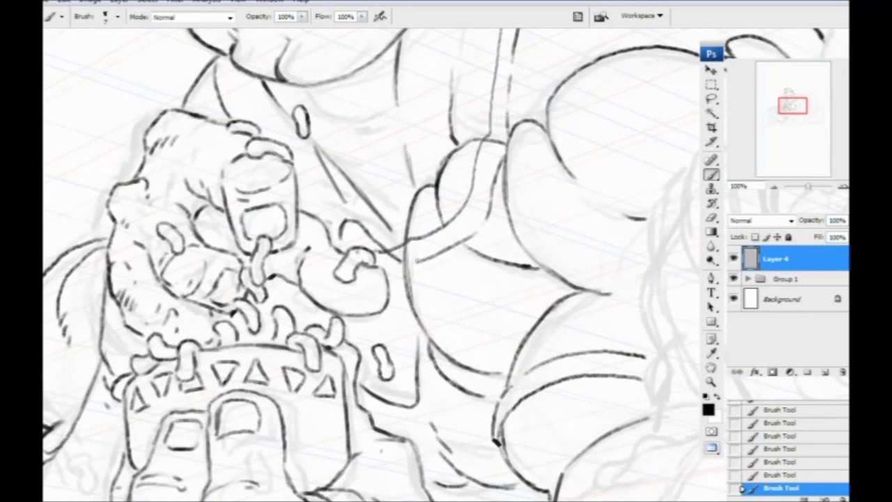
left_click_drag(259, 249, 258, 377)
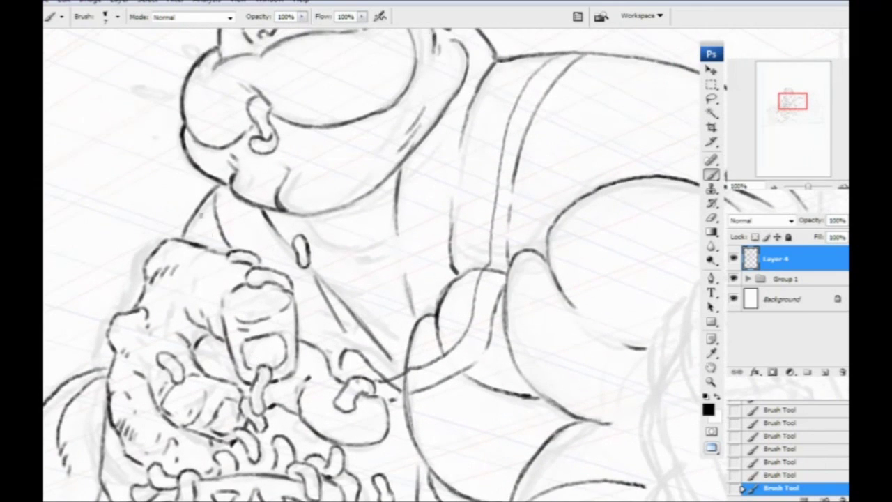
key("ctrl+minus")
key("ctrl+minus")
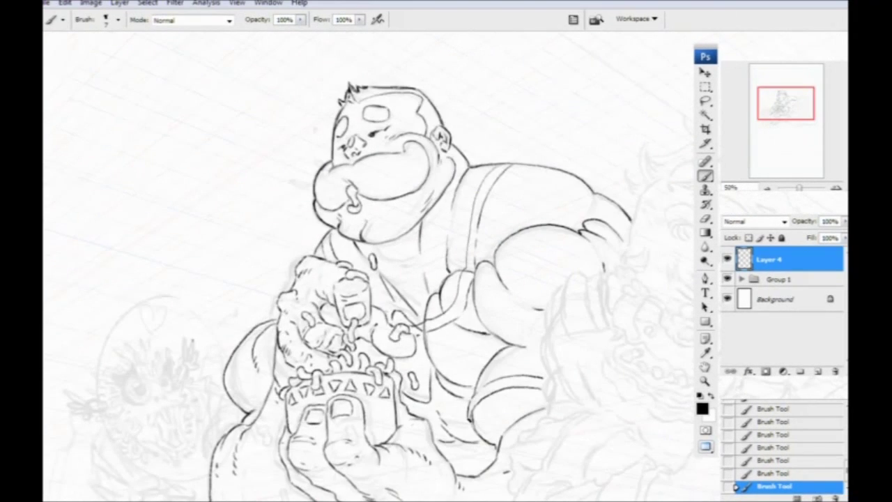
Thicken the line junctions where the strap meets the shoulder and arm folds, and the start of the fold below the strap.
key("ctrl+plus")
key("ctrl+plus")
mouse_move(529, 115)
left_mouse_down()
mouse_move(448, 194)
mouse_move(501, 135)
mouse_move(473, 161)
mouse_move(450, 117)
left_mouse_up()
mouse_move(428, 261)
left_mouse_down()
mouse_move(423, 308)
mouse_move(441, 256)
left_mouse_up()
left_click_drag(428, 290, 438, 265)
left_click_drag(275, 300, 266, 285)
mouse_move(389, 335)
left_mouse_down()
mouse_move(368, 337)
mouse_move(335, 369)
mouse_move(329, 362)
left_mouse_up()
mouse_move(96, 102)
left_mouse_down()
mouse_move(128, 118)
mouse_move(212, 198)
left_mouse_up()
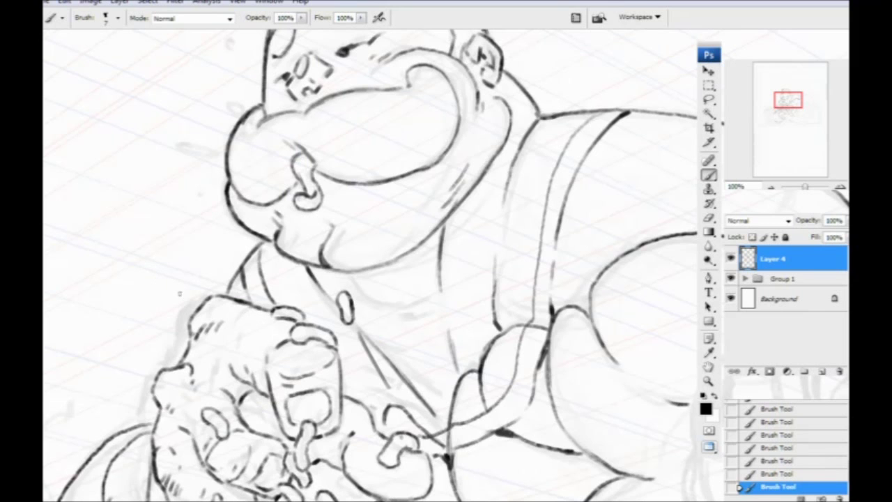
Add a new empty layer directly above Layer 4 for the uninked figure beside the large man.
key("ctrl+minus")
key("ctrl+minus")
key("ctrl+minus")
left_click_drag(266, 389, 206, 350)
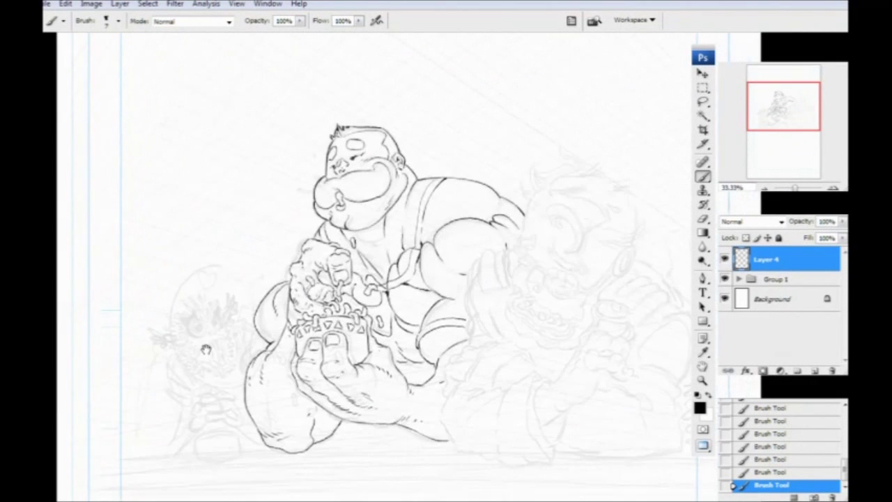
scroll(206, 350, "up", 1)
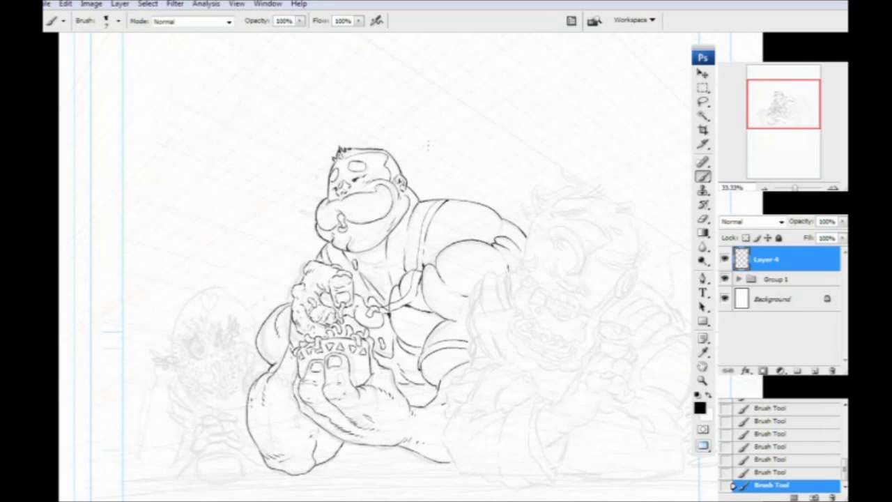
left_click_drag(409, 386, 338, 355)
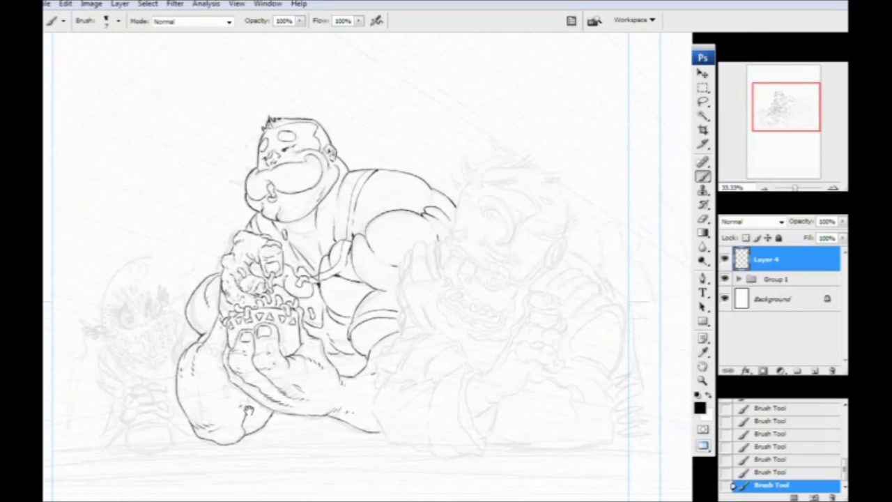
left_click_drag(249, 411, 179, 365)
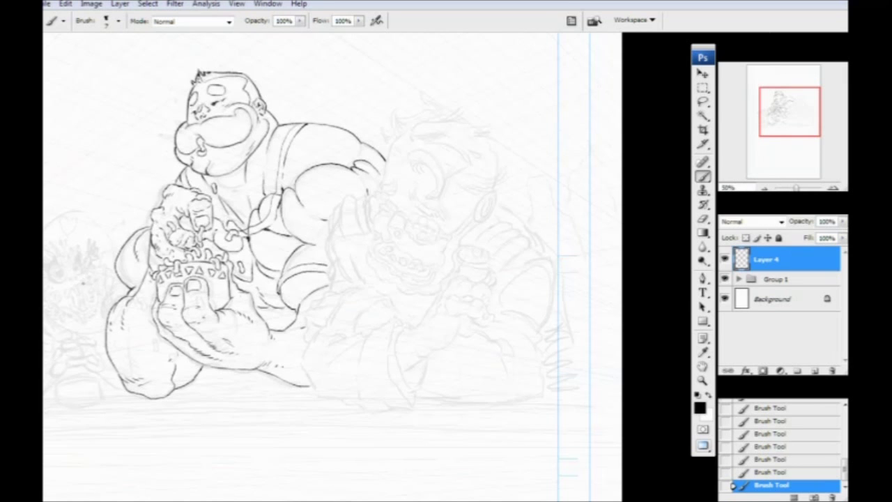
key("ctrl+plus")
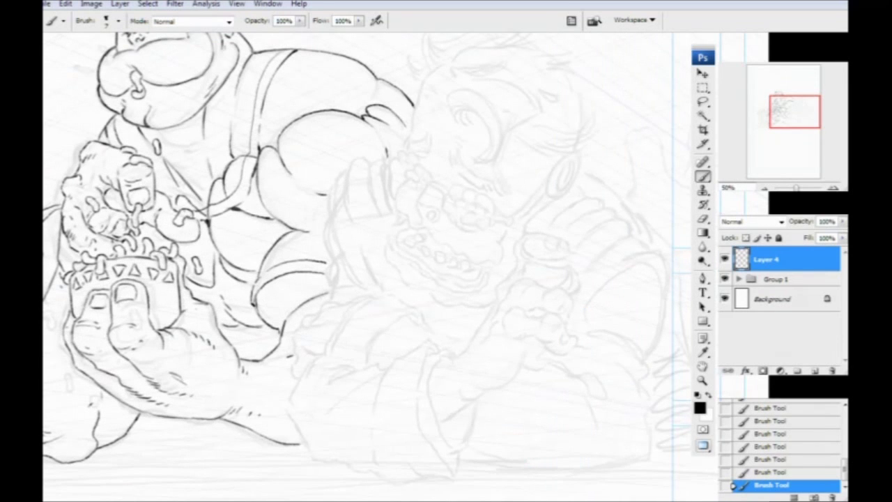
key("ctrl+plus")
left_click_drag(416, 276, 314, 311)
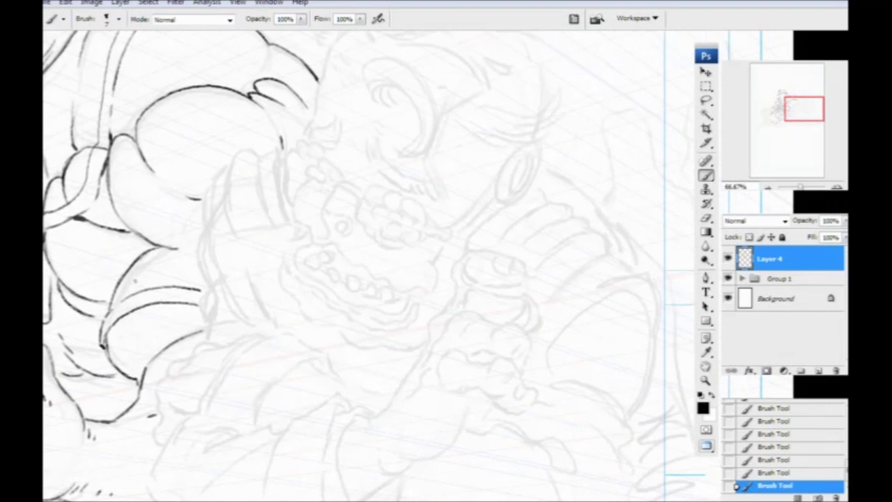
left_click(820, 374)
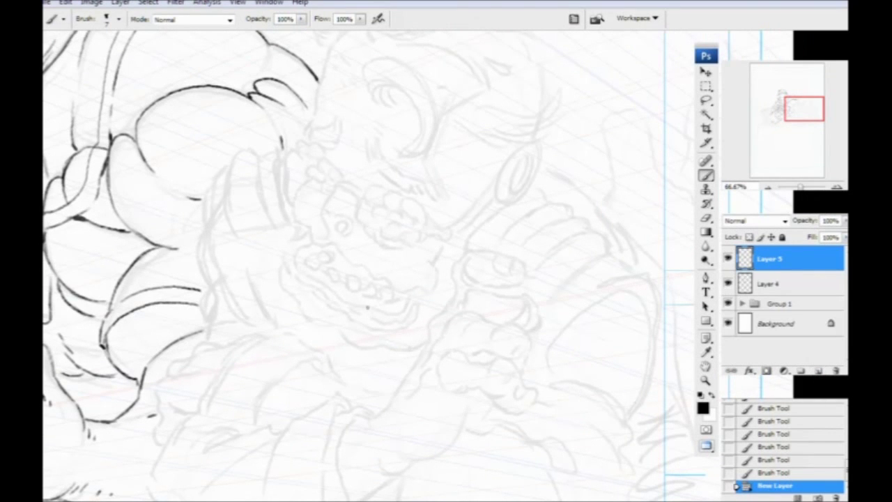
Ink the second character's nose, wavy upper lip and lower row of teeth over the pencil sketch.
key("Tab")
left_click_drag(373, 263, 466, 295)
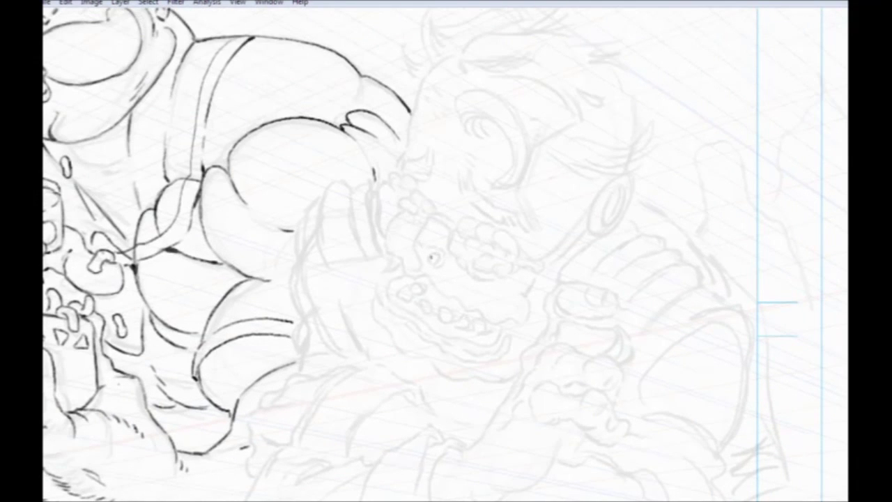
mouse_move(428, 259)
left_mouse_down()
mouse_move(429, 250)
mouse_move(446, 247)
mouse_move(436, 267)
left_mouse_up()
mouse_move(425, 253)
left_mouse_down()
mouse_move(432, 242)
mouse_move(447, 270)
mouse_move(454, 245)
mouse_move(413, 230)
mouse_move(422, 264)
mouse_move(417, 237)
mouse_move(406, 260)
mouse_move(390, 256)
mouse_move(481, 317)
mouse_move(509, 323)
mouse_move(529, 306)
mouse_move(511, 282)
left_mouse_up()
mouse_move(528, 318)
left_mouse_down()
mouse_move(490, 315)
mouse_move(401, 261)
left_mouse_up()
mouse_move(481, 325)
left_mouse_down()
mouse_move(481, 337)
mouse_move(470, 334)
mouse_move(480, 321)
mouse_move(466, 335)
mouse_move(456, 327)
mouse_move(464, 316)
mouse_move(447, 332)
mouse_move(445, 310)
mouse_move(454, 315)
mouse_move(440, 318)
mouse_move(432, 303)
mouse_move(439, 322)
mouse_move(421, 315)
mouse_move(431, 300)
mouse_move(414, 311)
mouse_move(407, 296)
mouse_move(419, 294)
mouse_move(392, 300)
mouse_move(403, 283)
mouse_move(426, 285)
mouse_move(418, 288)
left_mouse_up()
left_click_drag(486, 329, 495, 325)
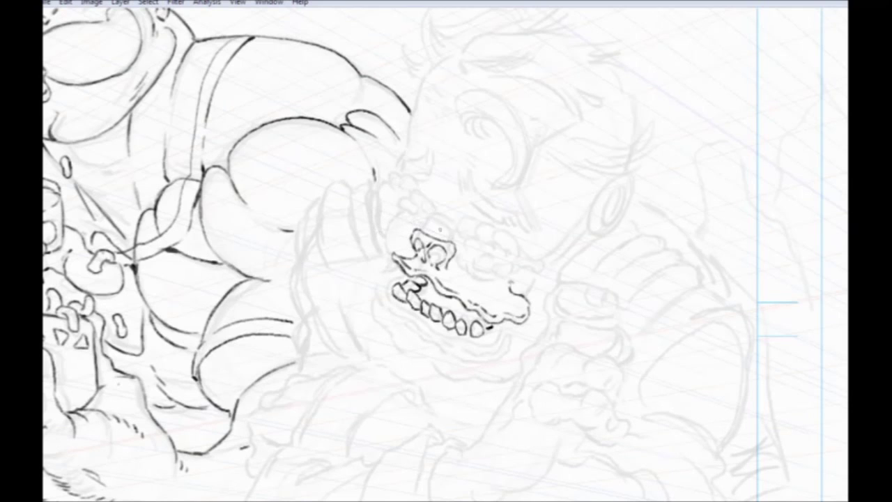
Ink the bridge above the nose and the larger cluster of rounded segments on the near side of the face.
mouse_move(435, 230)
left_mouse_down()
mouse_move(455, 222)
mouse_move(432, 213)
mouse_move(456, 218)
left_mouse_up()
left_click_drag(455, 222, 456, 230)
mouse_move(455, 223)
left_mouse_down()
mouse_move(486, 224)
mouse_move(518, 249)
mouse_move(457, 237)
mouse_move(465, 270)
mouse_move(512, 276)
mouse_move(521, 250)
mouse_move(520, 241)
mouse_move(517, 252)
mouse_move(462, 233)
mouse_move(480, 228)
mouse_move(509, 264)
left_mouse_up()
left_click_drag(474, 240, 493, 260)
mouse_move(458, 238)
left_mouse_down()
mouse_move(496, 275)
mouse_move(474, 269)
left_mouse_up()
Ink the smaller cluster of rounded segments on the far side of the face, undoing and redrawing its first strokes.
left_click_drag(432, 215, 431, 203)
mouse_move(422, 203)
left_mouse_down()
mouse_move(432, 210)
mouse_move(391, 179)
mouse_move(384, 218)
mouse_move(428, 231)
mouse_move(406, 229)
mouse_move(425, 214)
left_mouse_up()
key("ctrl+z")
key("ctrl+z")
left_click_drag(405, 191, 415, 208)
left_click_drag(390, 187, 400, 201)
left_click_drag(417, 214, 421, 228)
mouse_move(400, 204)
left_mouse_down()
mouse_move(410, 218)
mouse_move(398, 212)
left_mouse_up()
mouse_move(405, 218)
left_mouse_down()
mouse_move(407, 227)
mouse_move(392, 217)
left_mouse_up()
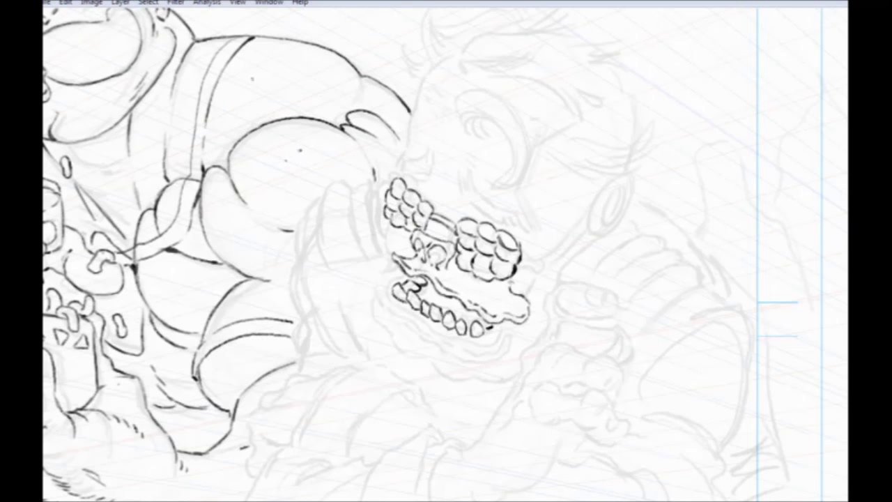
Add small skin dots to the large bald figure's chest, belly and hand.
left_click_drag(143, 338, 321, 469)
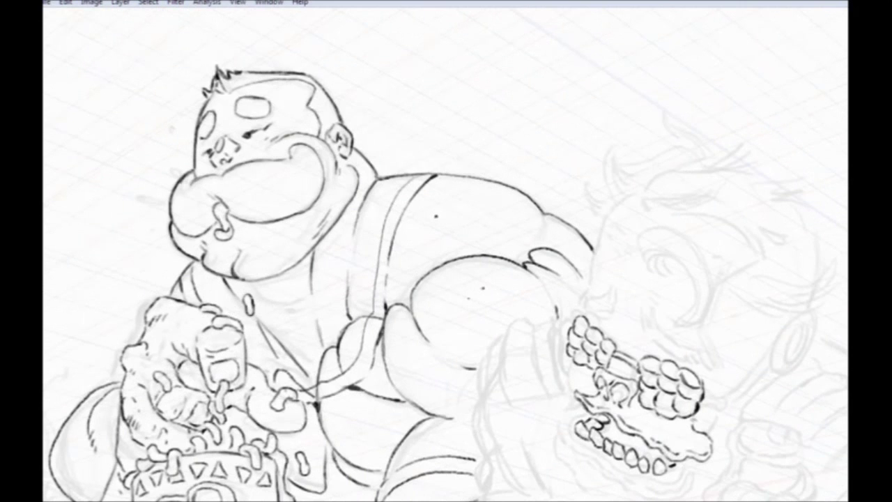
left_click_drag(296, 350, 294, 219)
left_click(363, 304)
left_click(345, 292)
left_click_drag(345, 341, 314, 334)
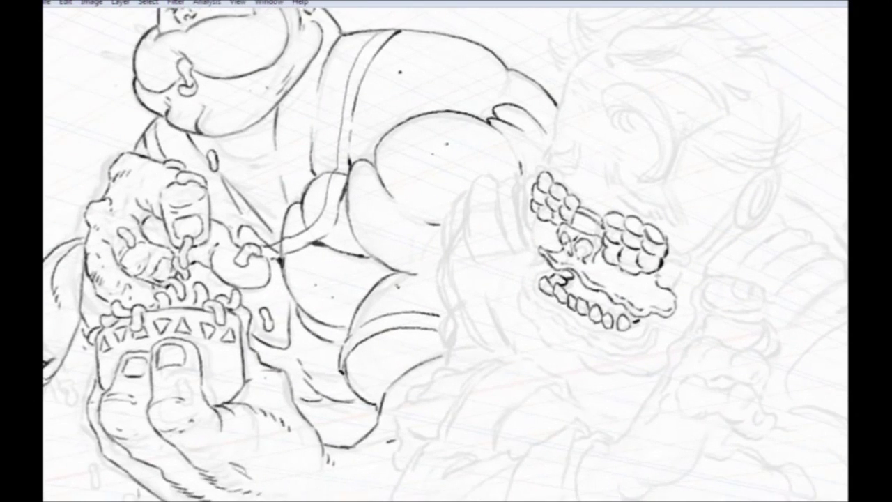
left_click_drag(277, 387, 282, 215)
left_click(313, 304)
left_click(293, 294)
left_click_drag(236, 265, 334, 366)
mouse_move(185, 338)
left_mouse_down()
mouse_move(267, 270)
mouse_move(253, 352)
left_mouse_up()
left_click(246, 331)
left_click(241, 317)
Ink the gum line and lower lip around the second character's bottom teeth.
mouse_move(679, 228)
left_mouse_down()
mouse_move(643, 257)
mouse_move(302, 268)
mouse_move(300, 283)
left_mouse_up()
mouse_move(358, 247)
left_mouse_down()
mouse_move(340, 263)
mouse_move(344, 277)
mouse_move(393, 308)
mouse_move(434, 320)
mouse_move(457, 301)
left_mouse_up()
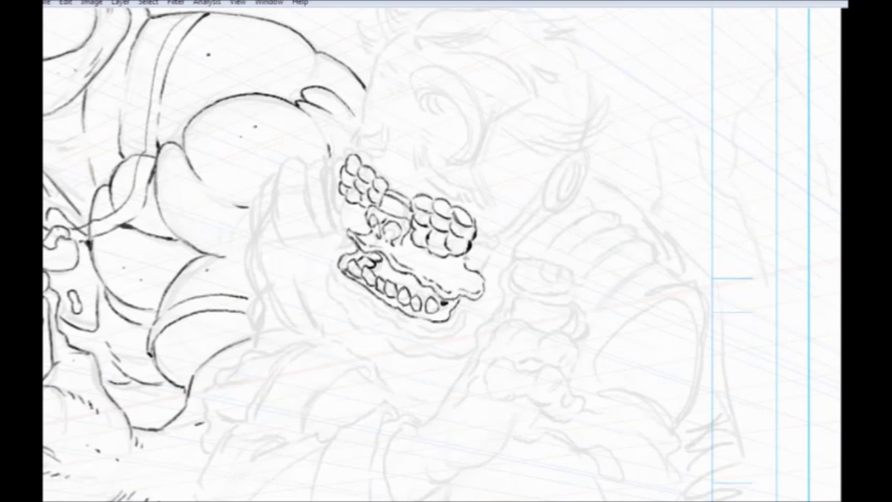
mouse_move(354, 242)
left_mouse_down()
mouse_move(336, 258)
mouse_move(333, 282)
mouse_move(427, 331)
mouse_move(463, 316)
mouse_move(467, 301)
mouse_move(470, 324)
mouse_move(441, 335)
left_mouse_up()
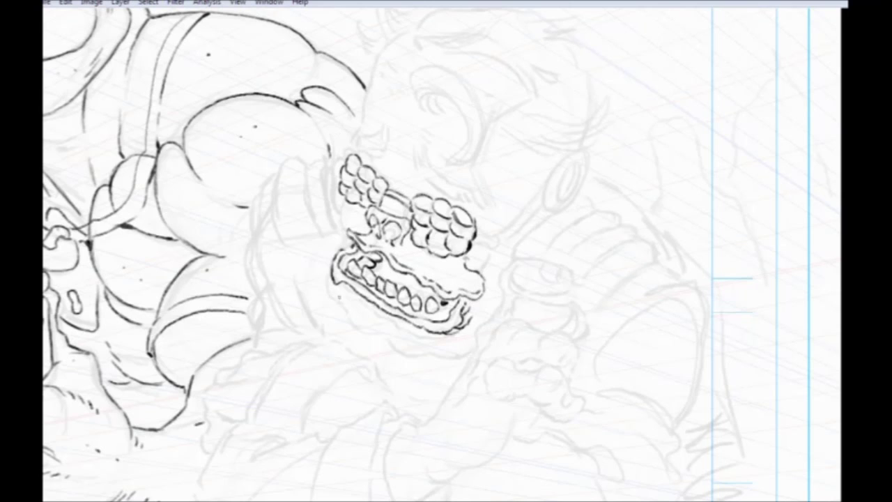
mouse_move(344, 293)
left_mouse_down()
mouse_move(337, 280)
mouse_move(328, 313)
left_mouse_up()
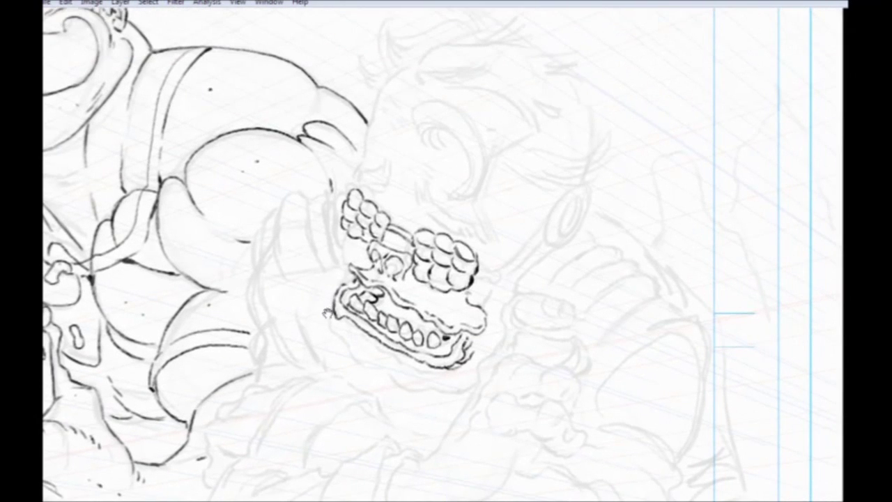
Ink the cheek bump on the far side of the face and the wrinkled outline of the jaw and chin.
mouse_move(315, 253)
left_mouse_down()
mouse_move(299, 223)
mouse_move(316, 218)
mouse_move(338, 248)
left_mouse_up()
left_click_drag(311, 289, 291, 273)
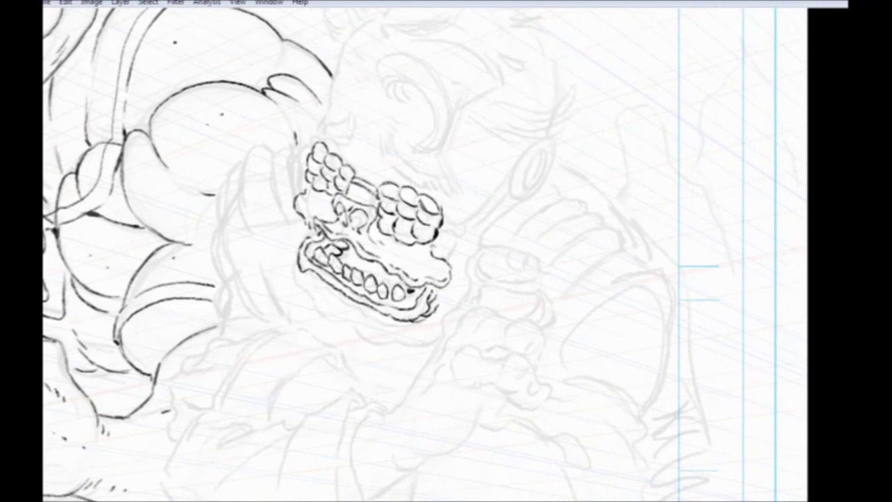
left_click_drag(319, 317, 327, 297)
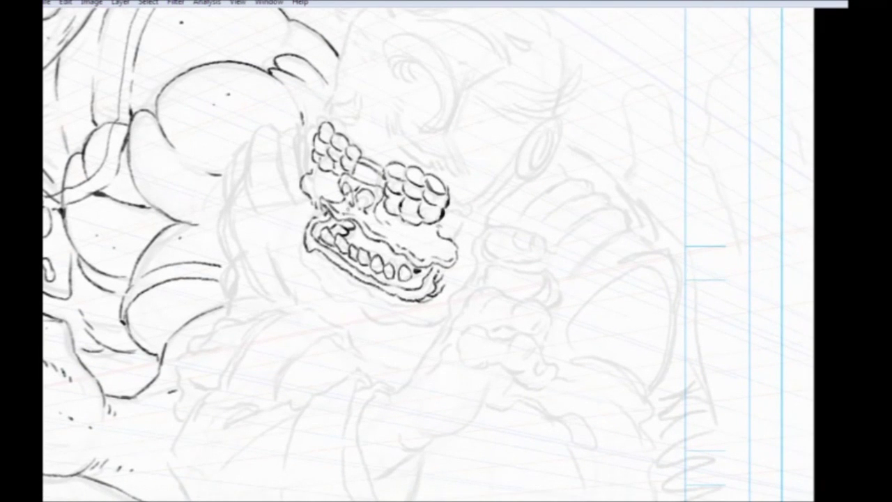
mouse_move(308, 194)
left_mouse_down()
mouse_move(292, 258)
mouse_move(306, 280)
mouse_move(364, 320)
mouse_move(399, 327)
mouse_move(443, 318)
mouse_move(422, 307)
mouse_move(347, 314)
mouse_move(300, 255)
left_mouse_up()
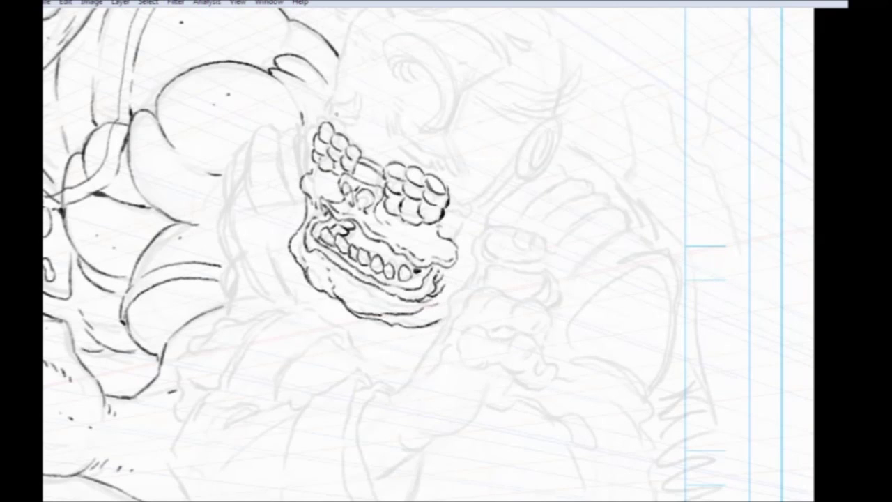
Ink the far edge of the face from the rounded cluster up towards the forehead.
mouse_move(285, 198)
left_mouse_down()
mouse_move(291, 294)
mouse_move(332, 193)
mouse_move(329, 214)
left_mouse_up()
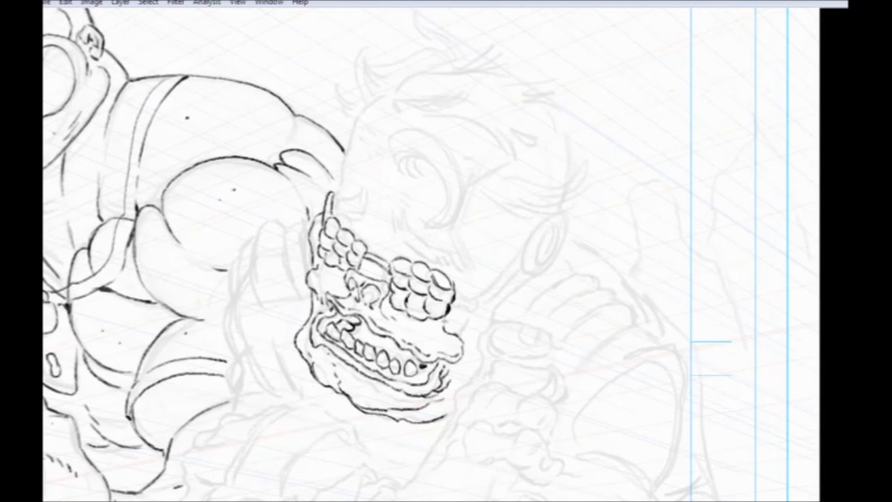
left_click_drag(251, 279, 241, 340)
left_click_drag(325, 256, 356, 162)
mouse_move(280, 280)
left_mouse_down()
mouse_move(341, 201)
mouse_move(362, 231)
left_mouse_up()
left_click_drag(214, 270, 242, 207)
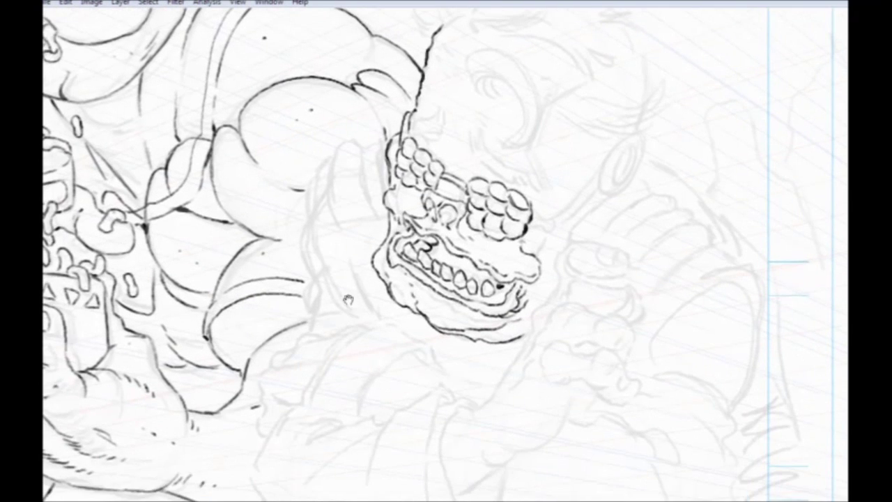
left_click_drag(277, 238, 228, 274)
left_click_drag(400, 258, 370, 301)
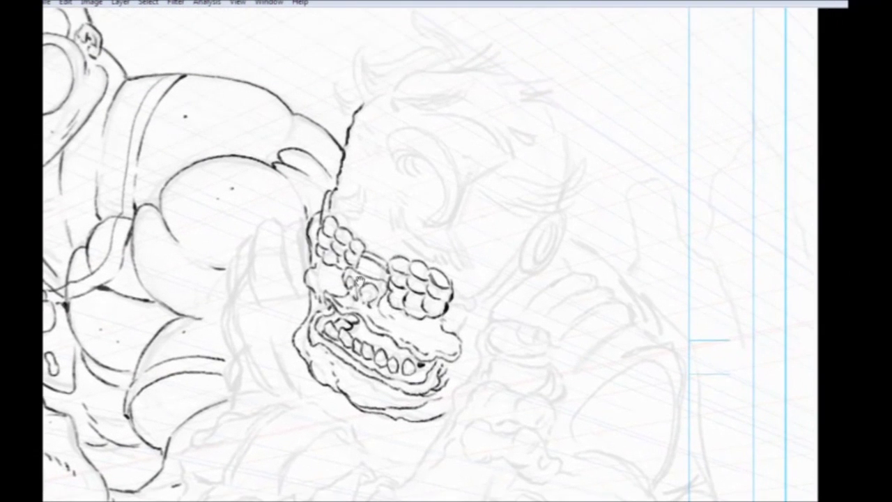
Ink the large curled lock in the middle of the forehead, with short strokes inside its curl.
mouse_move(400, 168)
left_mouse_down()
mouse_move(410, 152)
mouse_move(446, 196)
mouse_move(436, 216)
mouse_move(417, 222)
mouse_move(449, 195)
mouse_move(433, 225)
mouse_move(455, 199)
mouse_move(463, 212)
mouse_move(460, 176)
mouse_move(418, 129)
mouse_move(398, 128)
mouse_move(380, 161)
mouse_move(392, 170)
mouse_move(388, 150)
mouse_move(405, 170)
left_mouse_up()
mouse_move(408, 156)
left_mouse_down()
mouse_move(410, 168)
mouse_move(427, 138)
left_mouse_up()
left_click_drag(319, 202, 301, 278)
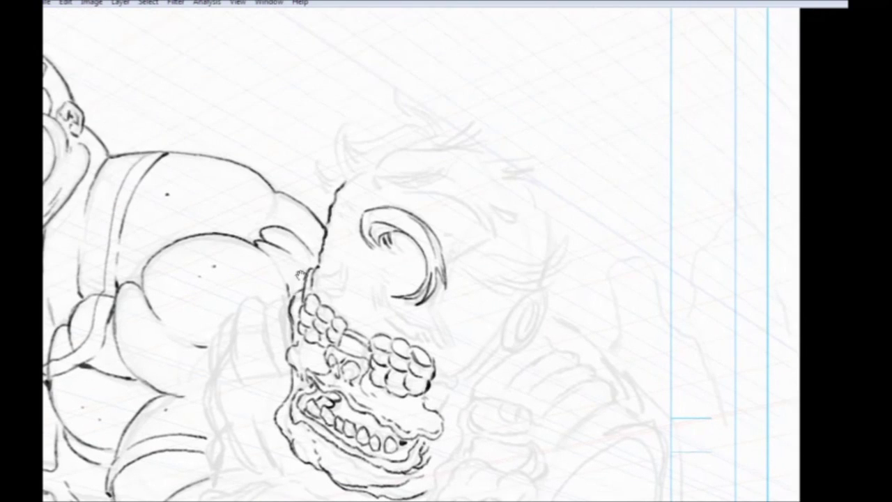
Ink the swept-back tuft of hair across the top of the head, with pointed tips and inner strands.
mouse_move(384, 195)
left_mouse_down()
mouse_move(373, 173)
mouse_move(385, 150)
mouse_move(446, 145)
mouse_move(479, 118)
mouse_move(454, 148)
mouse_move(503, 141)
left_mouse_up()
left_click_drag(478, 150, 503, 142)
left_click_drag(404, 235, 333, 241)
mouse_move(398, 154)
left_mouse_down()
mouse_move(445, 165)
mouse_move(463, 200)
left_mouse_up()
mouse_move(322, 202)
left_mouse_down()
mouse_move(315, 190)
mouse_move(410, 209)
mouse_move(423, 233)
mouse_move(465, 244)
mouse_move(407, 185)
left_mouse_up()
mouse_move(451, 232)
left_mouse_down()
mouse_move(428, 199)
mouse_move(485, 232)
left_mouse_up()
left_click_drag(436, 182, 471, 214)
left_click_drag(298, 263, 331, 252)
mouse_move(360, 168)
left_mouse_down()
mouse_move(357, 188)
mouse_move(369, 184)
mouse_move(337, 167)
mouse_move(466, 162)
mouse_move(481, 170)
left_mouse_up()
left_click_drag(263, 286, 343, 280)
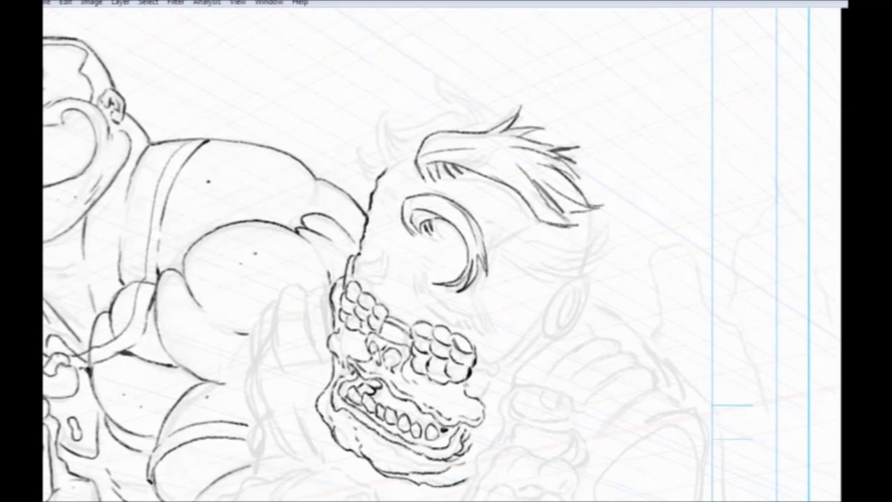
Extend the forehead outline up to the hairline of the swept-back tuft.
left_click_drag(446, 141, 423, 155)
left_click_drag(429, 147, 419, 161)
left_click_drag(296, 359, 421, 320)
left_click_drag(450, 244, 355, 308)
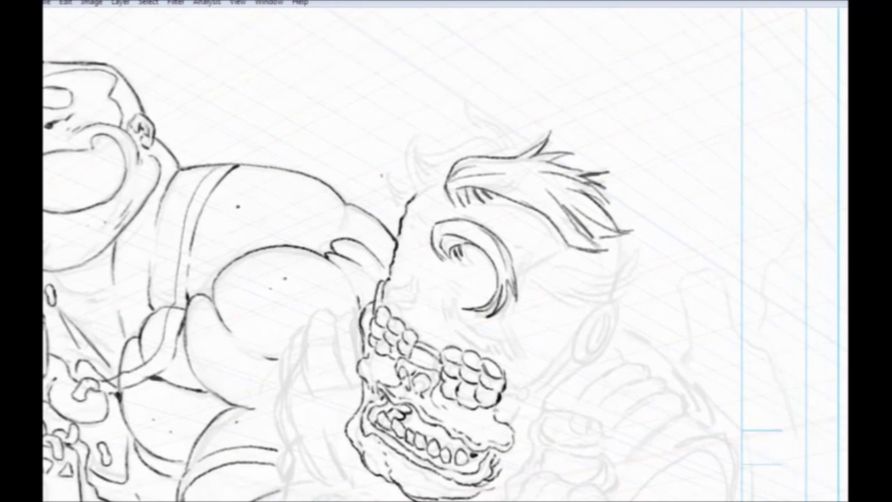
left_click_drag(419, 194, 437, 179)
left_click_drag(374, 200, 358, 227)
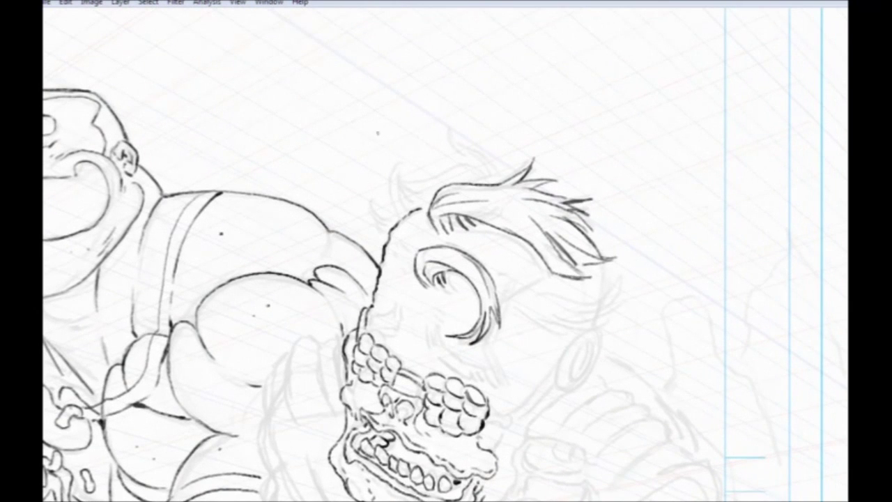
Ink the curled locks rising from the front and crown of the head.
mouse_move(486, 175)
left_mouse_down()
mouse_move(399, 182)
mouse_move(402, 195)
mouse_move(397, 159)
mouse_move(409, 166)
mouse_move(395, 154)
mouse_move(388, 161)
mouse_move(398, 209)
mouse_move(425, 187)
left_mouse_up()
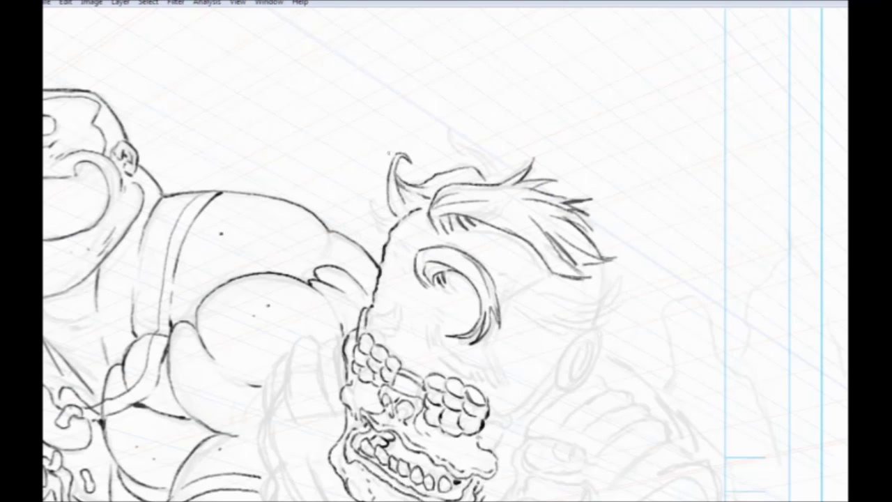
left_click_drag(345, 200, 362, 172)
left_click_drag(414, 187, 385, 165)
mouse_move(384, 166)
left_mouse_down()
mouse_move(392, 189)
mouse_move(406, 192)
left_mouse_up()
mouse_move(406, 193)
left_mouse_down()
mouse_move(393, 199)
mouse_move(405, 202)
left_mouse_up()
left_click_drag(297, 214, 229, 244)
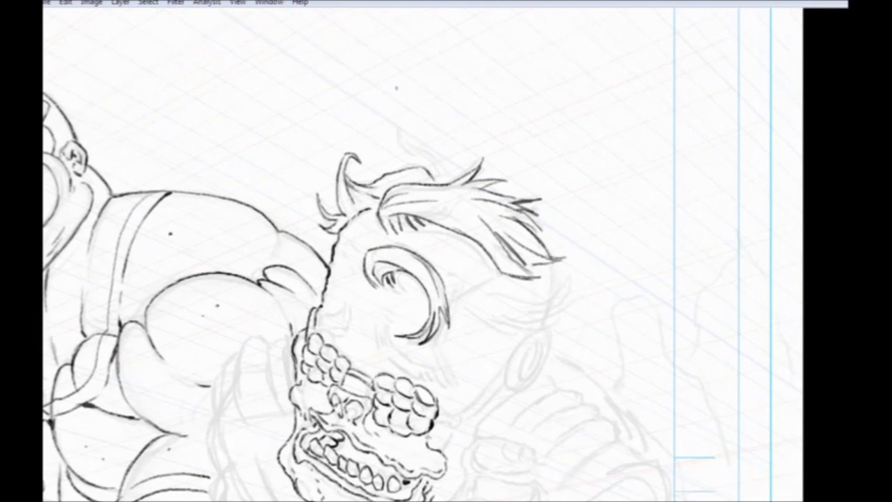
mouse_move(451, 179)
left_mouse_down()
mouse_move(446, 154)
mouse_move(421, 144)
mouse_move(417, 113)
mouse_move(420, 149)
mouse_move(445, 177)
mouse_move(398, 160)
mouse_move(424, 164)
left_mouse_up()
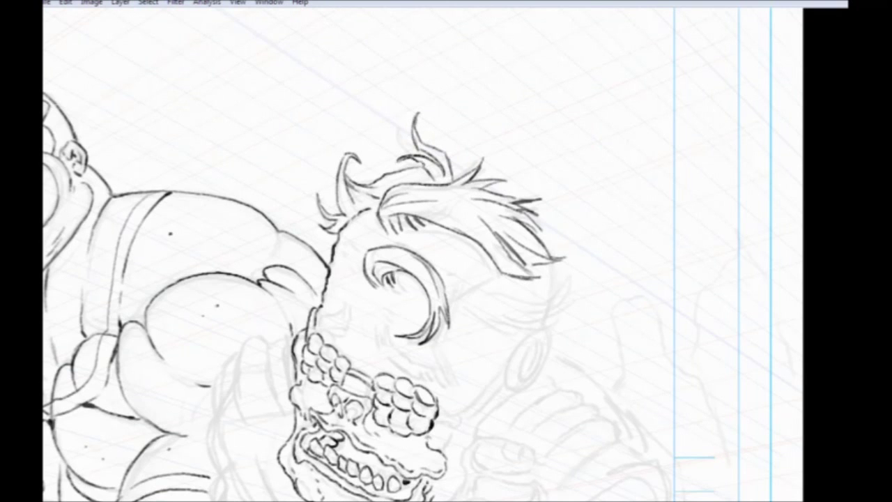
Ink the pointed side tuft of hair above the ear, including its spiky tips and lower strands.
left_click_drag(271, 345, 275, 194)
left_click_drag(343, 236, 340, 244)
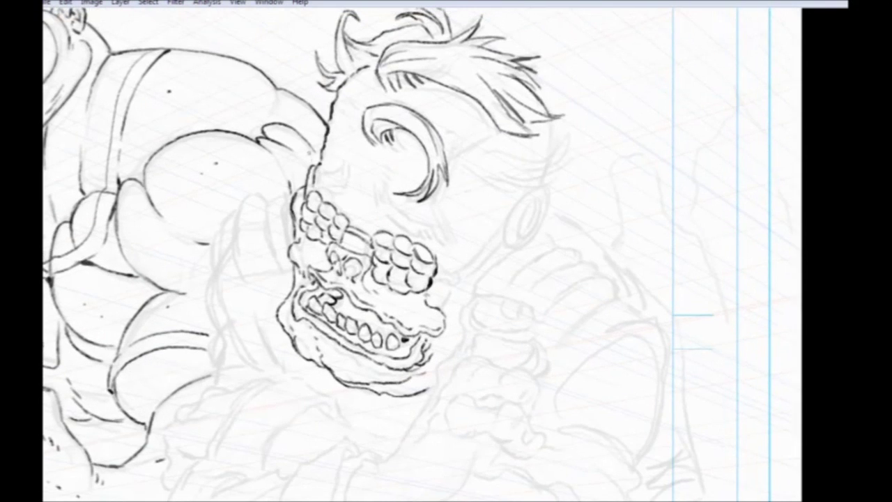
left_click_drag(428, 207, 396, 241)
left_click_drag(444, 190, 510, 197)
left_click_drag(514, 195, 535, 174)
left_click_drag(521, 187, 542, 164)
mouse_move(509, 198)
left_mouse_down()
mouse_move(536, 168)
mouse_move(534, 187)
left_mouse_up()
left_click_drag(512, 203, 534, 192)
left_click_drag(520, 205, 552, 180)
left_click_drag(520, 209, 550, 186)
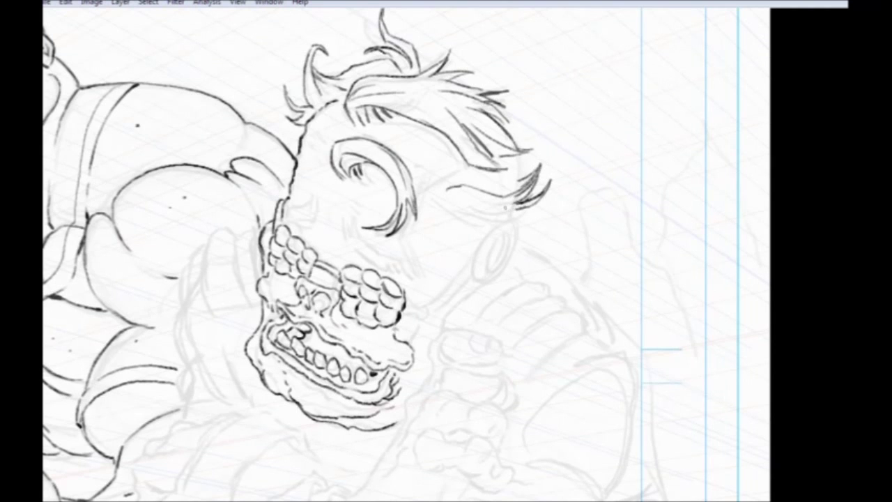
mouse_move(509, 220)
left_mouse_down()
mouse_move(526, 211)
mouse_move(509, 216)
left_mouse_up()
mouse_move(447, 202)
left_mouse_down()
mouse_move(483, 218)
mouse_move(467, 222)
mouse_move(452, 206)
mouse_move(488, 209)
left_mouse_up()
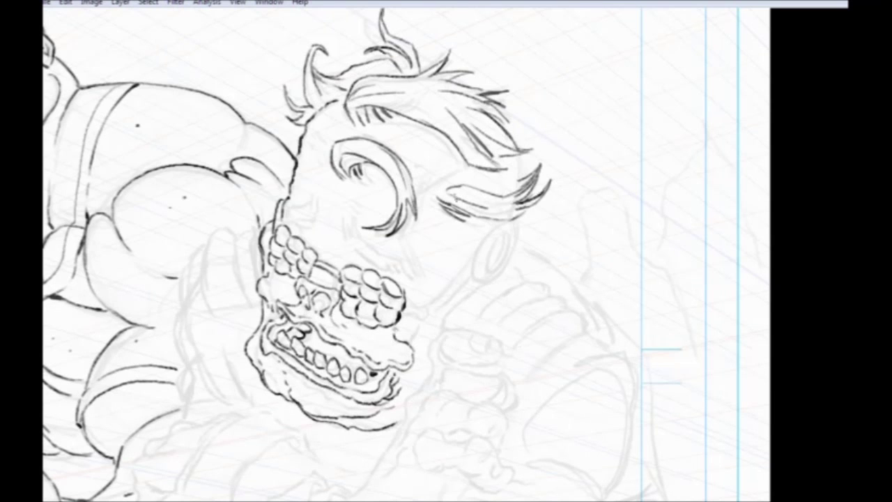
Ink the bumpy brow ridge and short crease marks above the face's rounded clusters.
mouse_move(285, 314)
left_mouse_down()
mouse_move(313, 225)
mouse_move(311, 247)
left_mouse_up()
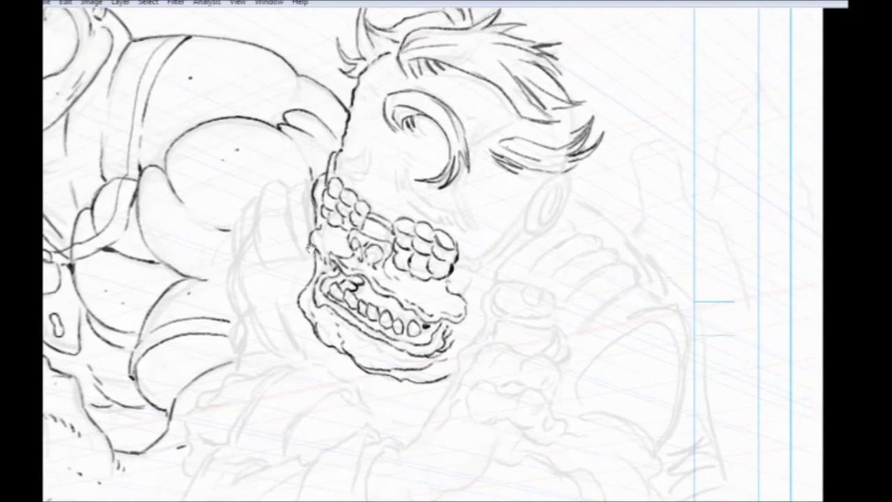
left_click_drag(360, 178, 369, 199)
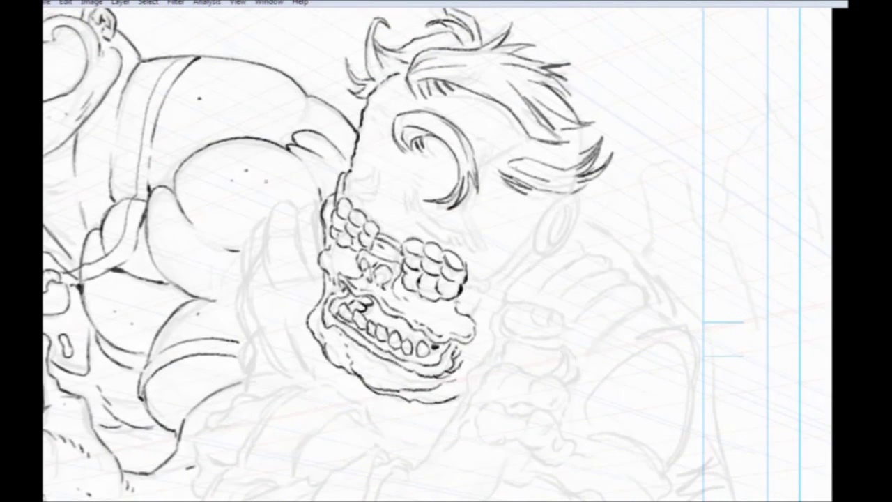
left_click_drag(250, 325, 359, 181)
left_click_drag(369, 225, 351, 335)
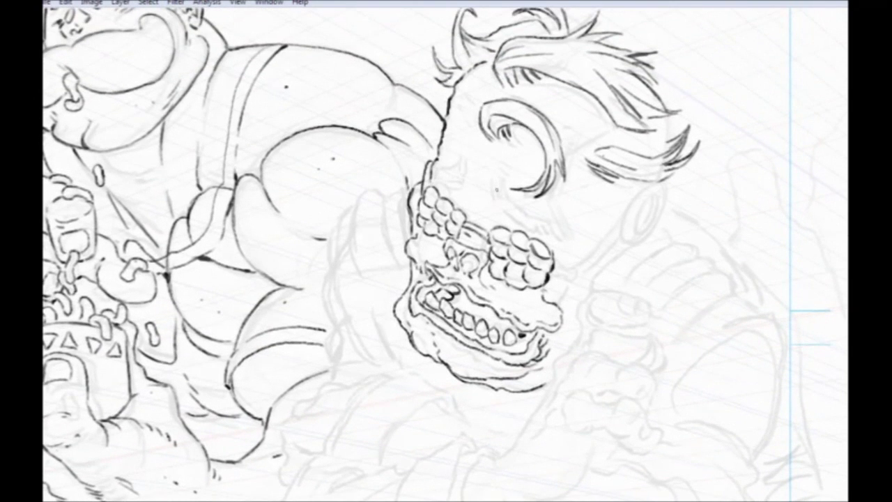
mouse_move(555, 249)
left_mouse_down()
mouse_move(537, 220)
mouse_move(503, 197)
mouse_move(488, 195)
mouse_move(494, 212)
mouse_move(519, 204)
mouse_move(496, 176)
mouse_move(460, 180)
mouse_move(465, 201)
mouse_move(361, 106)
left_mouse_up()
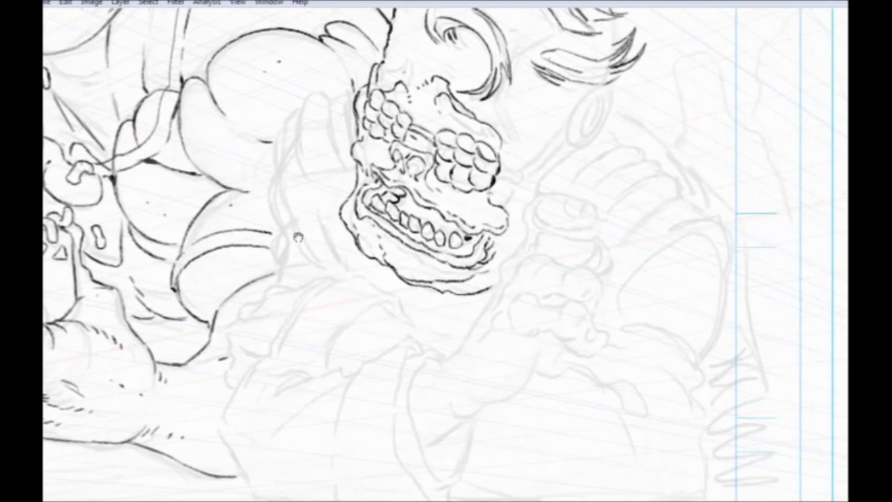
Ink the raised hand's curved band, lowest knobby finger and the underside of the wrist and forearm.
left_click_drag(309, 338, 305, 319)
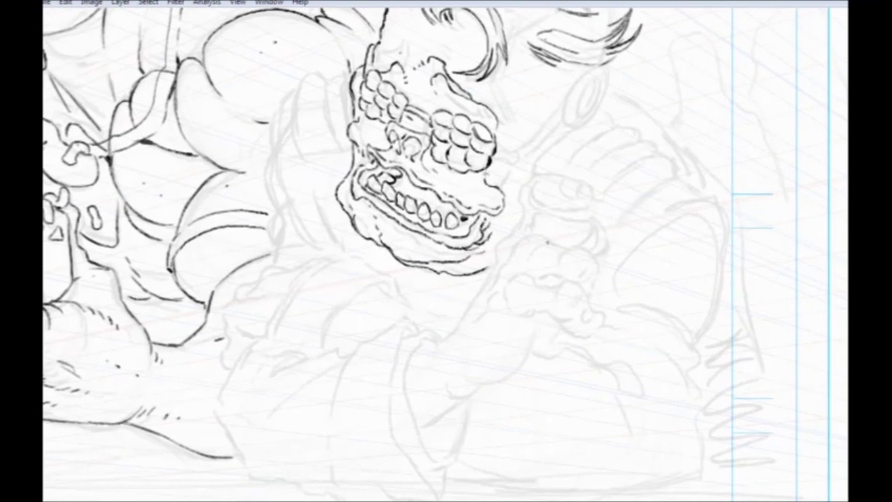
mouse_move(552, 242)
left_mouse_down()
mouse_move(551, 276)
mouse_move(535, 258)
mouse_move(555, 238)
left_mouse_up()
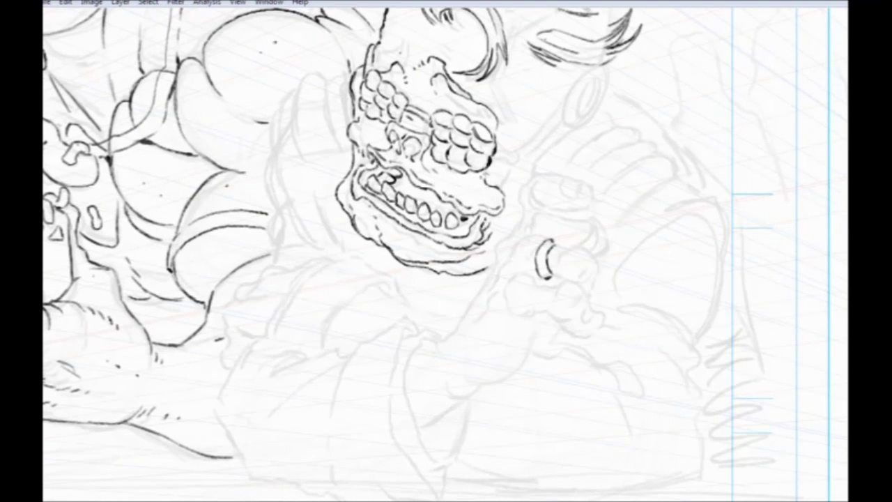
mouse_move(517, 274)
left_mouse_down()
mouse_move(536, 286)
mouse_move(580, 279)
mouse_move(587, 303)
mouse_move(603, 311)
mouse_move(597, 332)
mouse_move(561, 325)
mouse_move(549, 313)
mouse_move(516, 320)
mouse_move(503, 304)
left_mouse_up()
left_click_drag(521, 273, 493, 304)
mouse_move(559, 287)
left_mouse_down()
mouse_move(550, 298)
mouse_move(584, 308)
mouse_move(585, 320)
mouse_move(532, 332)
mouse_move(522, 321)
left_mouse_up()
left_click_drag(477, 314, 542, 215)
mouse_move(600, 217)
left_mouse_down()
mouse_move(584, 273)
mouse_move(489, 305)
left_mouse_up()
left_click_drag(479, 292, 481, 303)
left_click_drag(534, 292, 485, 330)
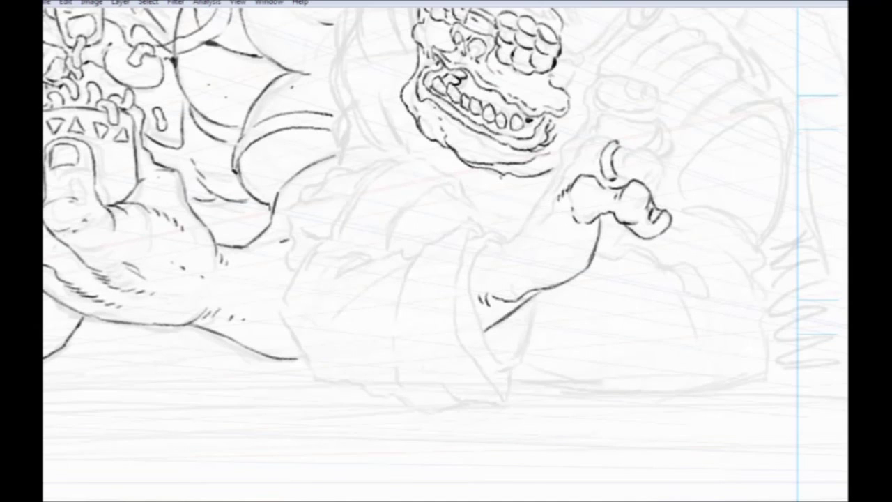
Ink the knobby finger through the curved band and the knuckle line leading back to the wrist.
mouse_move(371, 258)
left_mouse_down()
mouse_move(329, 334)
mouse_move(293, 350)
left_mouse_up()
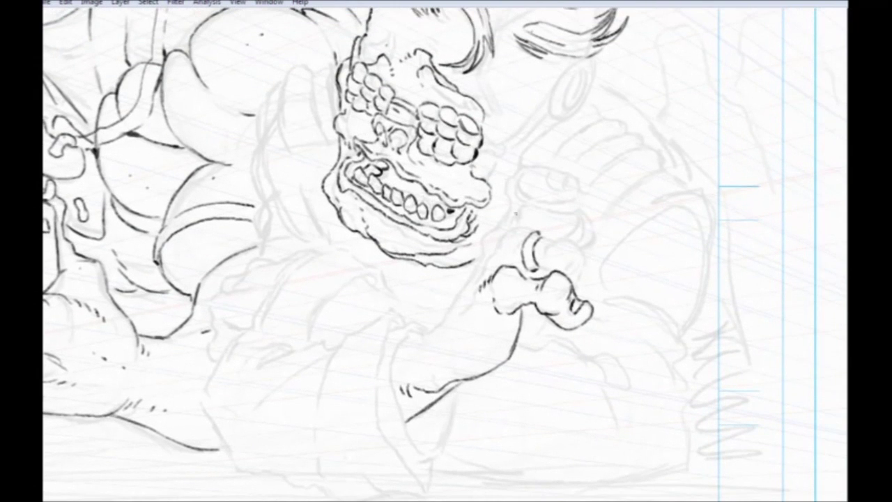
mouse_move(485, 269)
left_mouse_down()
mouse_move(457, 307)
mouse_move(502, 239)
mouse_move(524, 228)
mouse_move(576, 246)
mouse_move(583, 276)
mouse_move(574, 290)
left_mouse_up()
left_click_drag(534, 262, 570, 271)
left_click_drag(575, 274, 569, 280)
left_click_drag(560, 240, 551, 254)
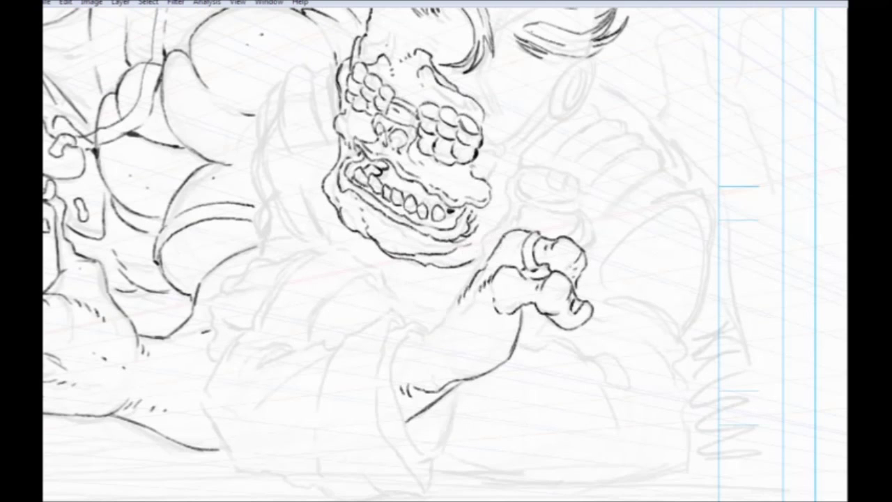
Ink the upper fingers of the raised hand and the top edge of its forearm.
left_click_drag(504, 237, 464, 283)
mouse_move(497, 232)
left_mouse_down()
mouse_move(490, 250)
mouse_move(520, 239)
mouse_move(563, 240)
mouse_move(557, 272)
mouse_move(544, 244)
mouse_move(458, 268)
mouse_move(432, 324)
mouse_move(385, 380)
left_mouse_up()
mouse_move(473, 254)
left_mouse_down()
mouse_move(485, 214)
mouse_move(536, 206)
mouse_move(555, 224)
mouse_move(533, 231)
left_mouse_up()
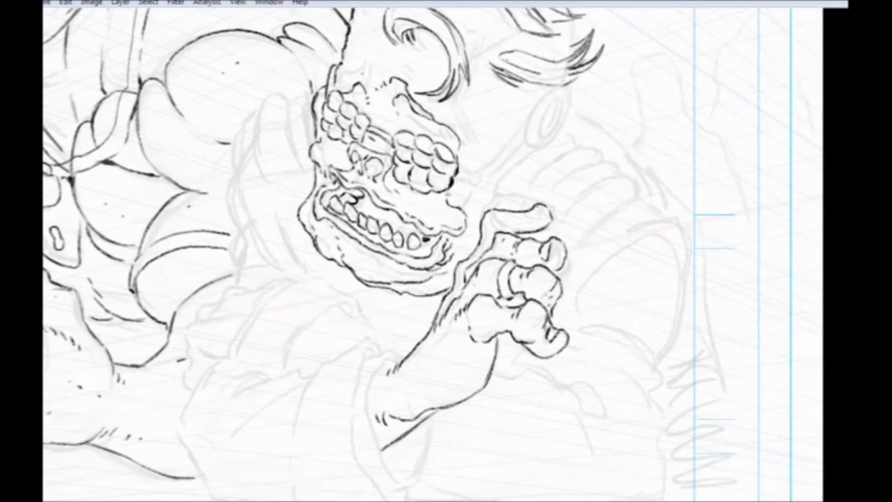
mouse_move(534, 209)
left_mouse_down()
mouse_move(484, 222)
mouse_move(510, 230)
left_mouse_up()
key("ctrl+minus")
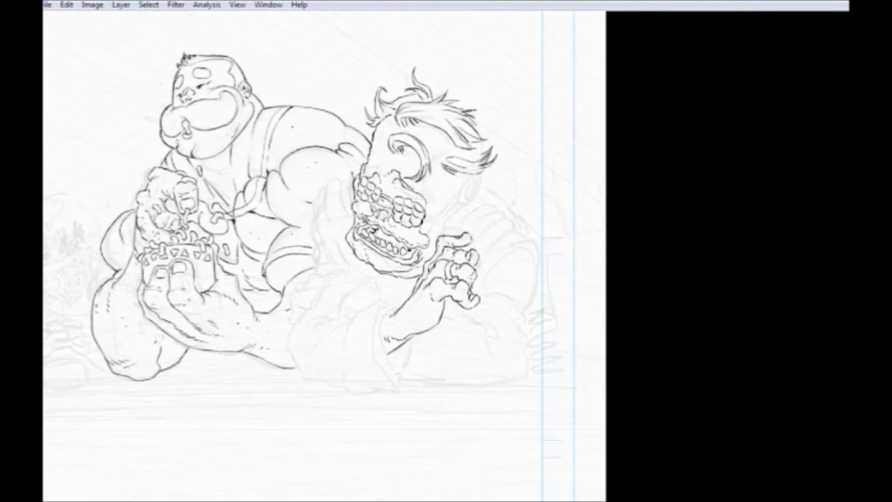
Ink the short finger stub beneath the raised hand's lowest finger and the small fingertip behind its knuckles.
key("ctrl+plus")
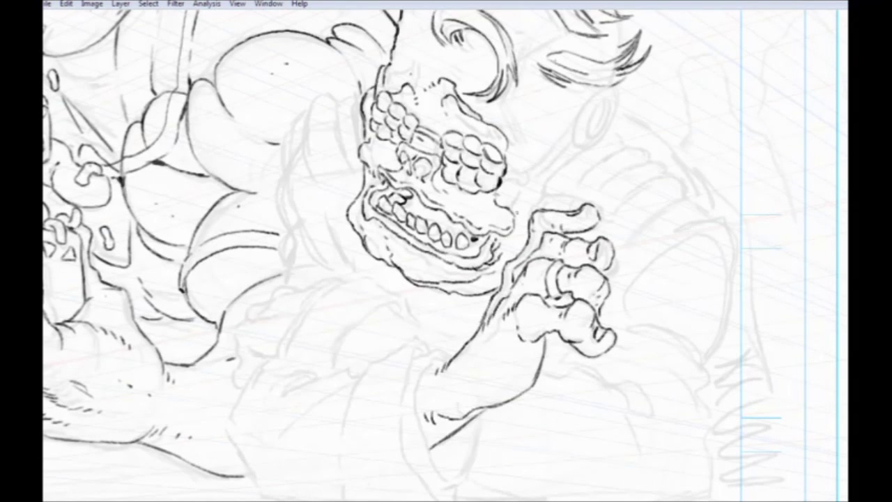
scroll(471, 307, "down", 2)
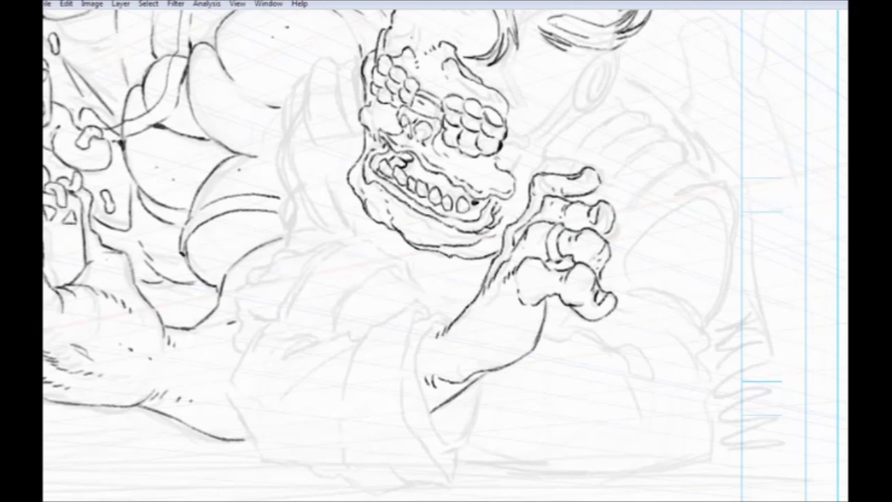
left_click_drag(429, 323, 399, 340)
left_click_drag(510, 351, 530, 341)
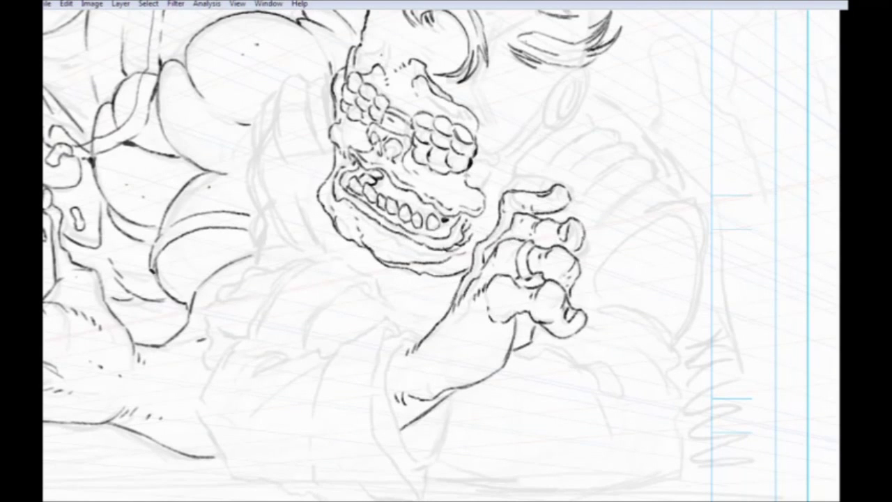
mouse_move(578, 269)
left_mouse_down()
mouse_move(603, 245)
mouse_move(585, 233)
mouse_move(601, 247)
mouse_move(583, 246)
mouse_move(580, 256)
left_mouse_up()
Ink the sleeve cuff around the raised hand's wrist, with its inner opening, pointed lower corner and folded-back outer edge.
mouse_move(297, 400)
left_mouse_down()
mouse_move(356, 299)
mouse_move(374, 323)
mouse_move(412, 293)
left_mouse_up()
mouse_move(515, 207)
left_mouse_down()
mouse_move(482, 269)
mouse_move(484, 249)
mouse_move(506, 327)
mouse_move(530, 323)
mouse_move(543, 271)
mouse_move(522, 333)
mouse_move(501, 339)
left_mouse_up()
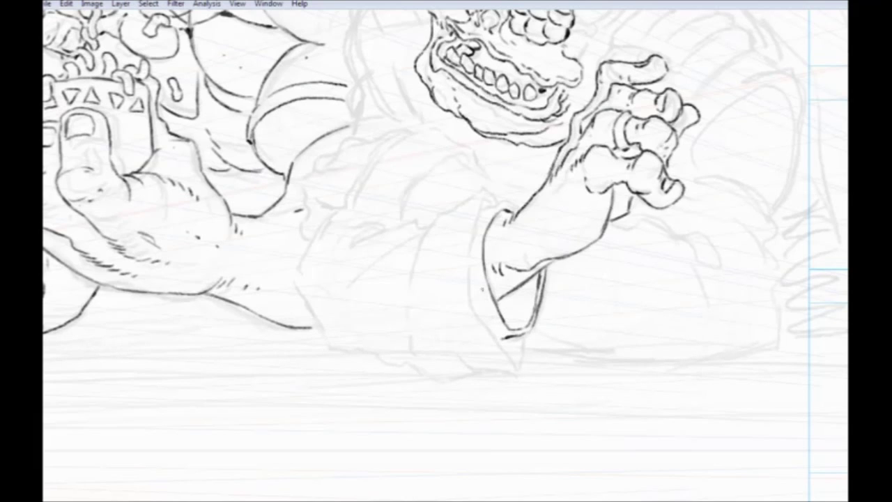
mouse_move(515, 211)
left_mouse_down()
mouse_move(482, 209)
mouse_move(491, 205)
mouse_move(464, 286)
mouse_move(468, 313)
mouse_move(516, 375)
mouse_move(526, 336)
left_mouse_up()
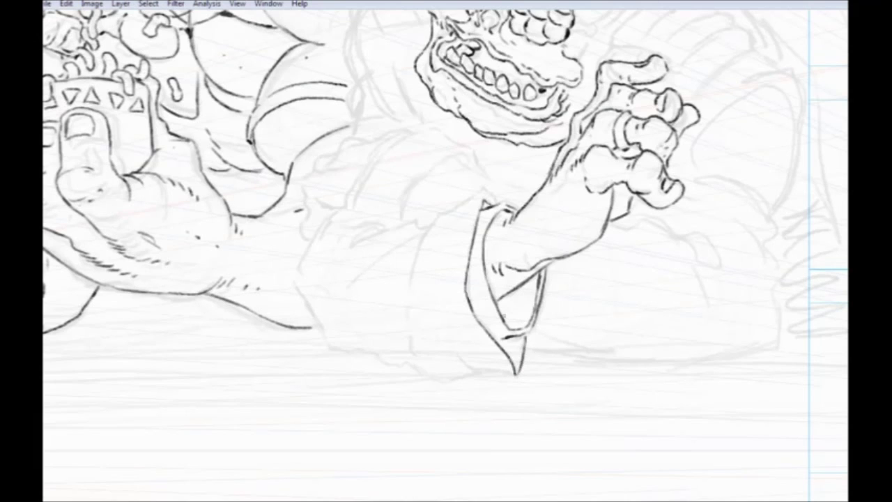
mouse_move(531, 334)
left_mouse_down()
mouse_move(518, 375)
mouse_move(480, 375)
mouse_move(416, 317)
mouse_move(413, 281)
mouse_move(427, 240)
mouse_move(449, 212)
mouse_move(485, 190)
mouse_move(497, 202)
left_mouse_up()
mouse_move(384, 302)
left_mouse_down()
mouse_move(380, 273)
mouse_move(404, 292)
left_mouse_up()
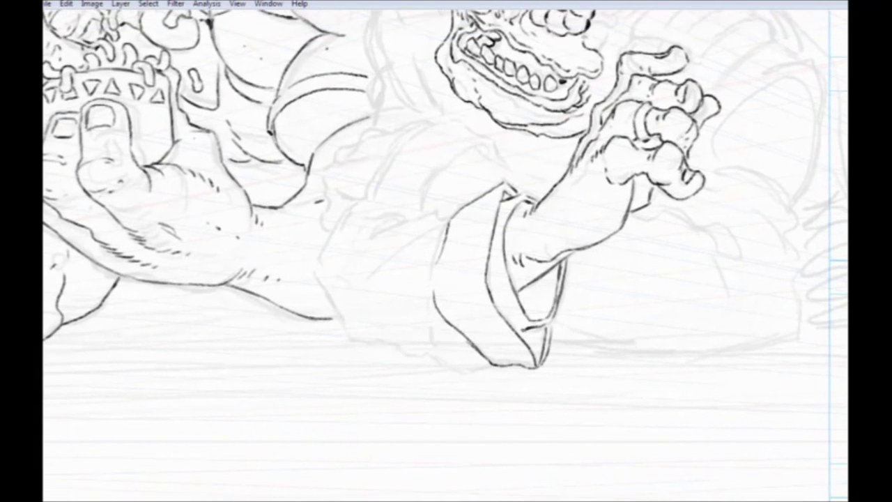
Ink the sleeve's bulging outline behind the cuff and the curved cloth folds inside it.
left_click_drag(348, 325, 382, 395)
left_click_drag(321, 351, 364, 344)
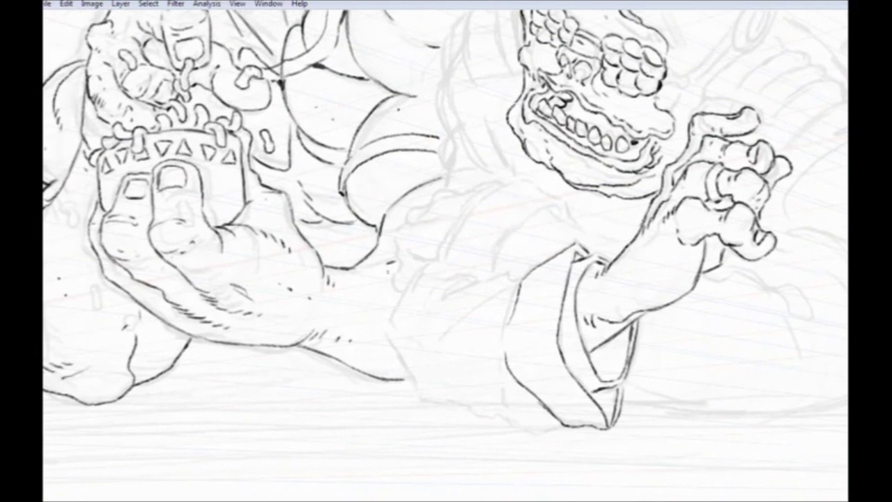
mouse_move(519, 281)
left_mouse_down()
mouse_move(491, 272)
mouse_move(421, 285)
mouse_move(438, 304)
mouse_move(466, 285)
left_mouse_up()
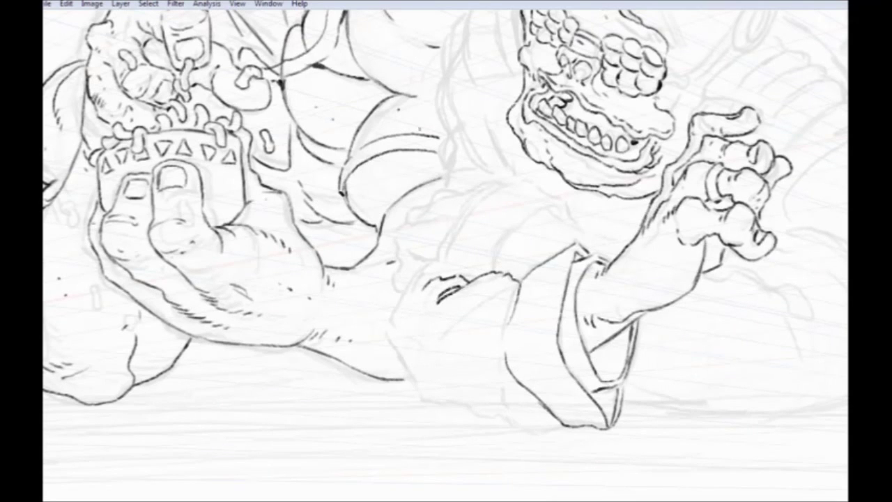
mouse_move(412, 286)
left_mouse_down()
mouse_move(385, 326)
mouse_move(411, 392)
mouse_move(454, 411)
mouse_move(562, 425)
left_mouse_up()
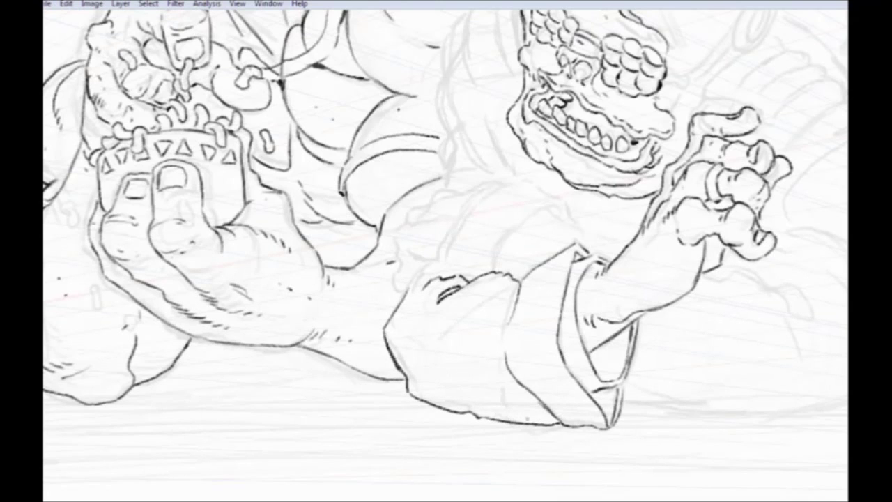
mouse_move(518, 283)
left_mouse_down()
mouse_move(492, 280)
mouse_move(443, 319)
mouse_move(513, 301)
mouse_move(498, 324)
mouse_move(421, 365)
mouse_move(416, 395)
mouse_move(404, 338)
mouse_move(438, 302)
mouse_move(389, 332)
left_mouse_up()
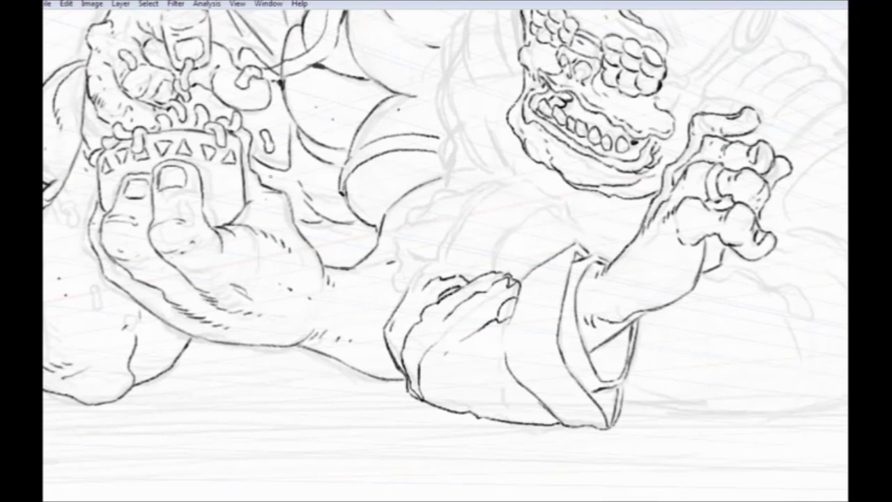
Ink the upper sleeve above the cuff, including the inner fold and the broad curved band below the jaw.
left_click_drag(332, 301, 223, 363)
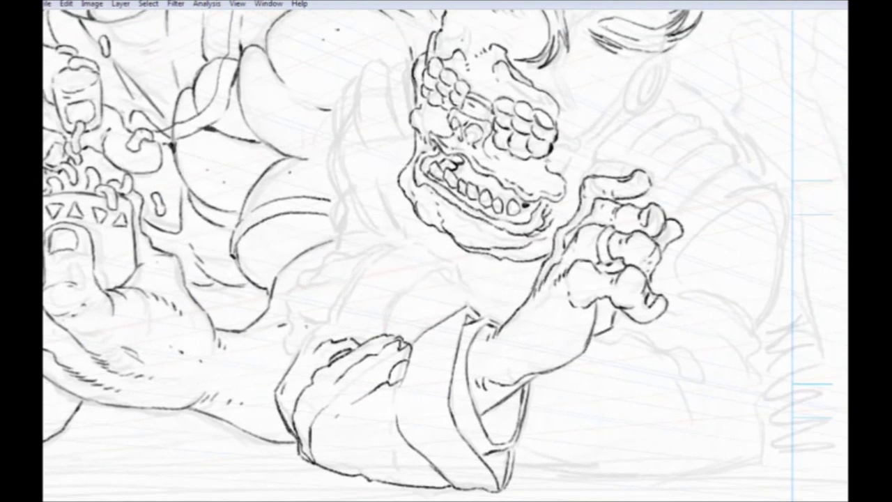
mouse_move(385, 336)
left_mouse_down()
mouse_move(383, 315)
mouse_move(409, 286)
mouse_move(444, 268)
mouse_move(508, 306)
left_mouse_up()
mouse_move(454, 264)
left_mouse_down()
mouse_move(463, 284)
mouse_move(418, 244)
left_mouse_up()
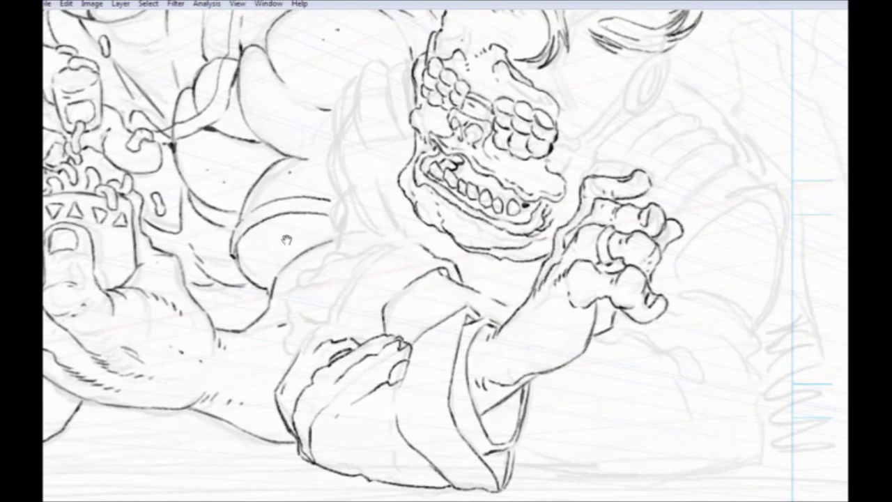
left_click_drag(286, 240, 405, 188)
mouse_move(541, 194)
left_mouse_down()
mouse_move(514, 193)
mouse_move(471, 230)
mouse_move(450, 279)
left_mouse_up()
left_click_drag(295, 136, 343, 270)
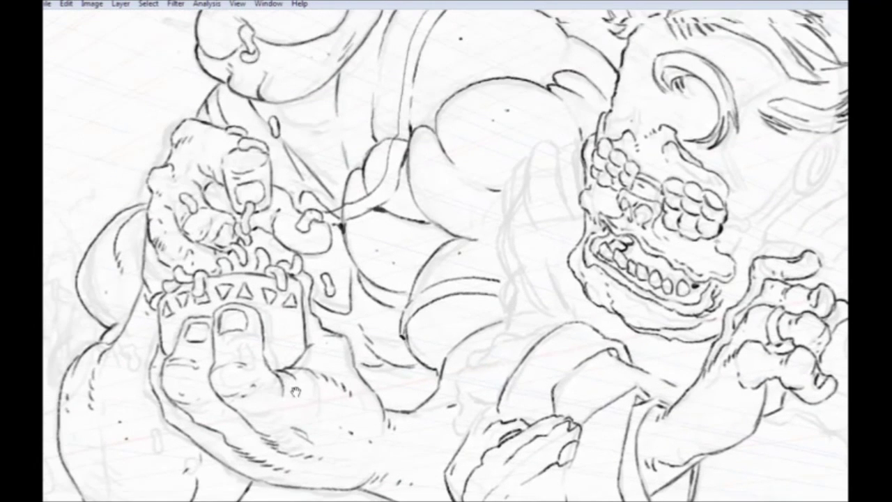
left_click_drag(388, 364, 280, 273)
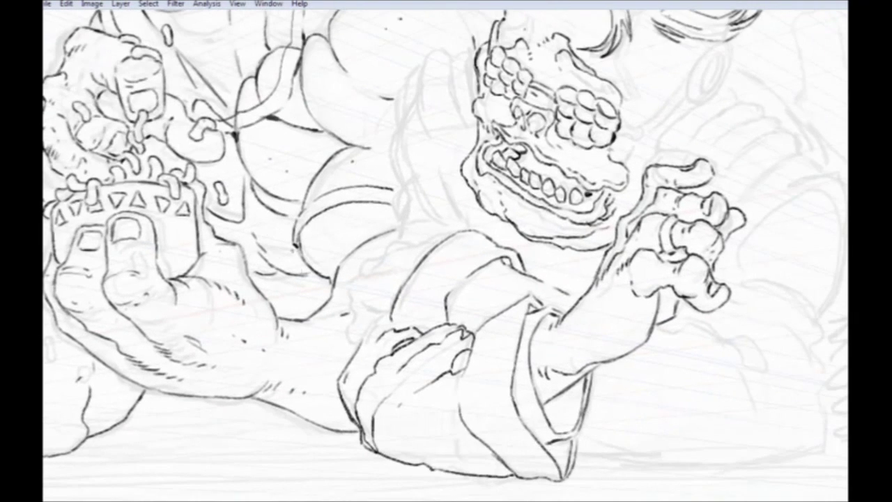
Ink the rumpled cloth bunched behind the sleeve's curved band, with short crease marks on the folds.
mouse_move(390, 318)
left_mouse_down()
mouse_move(365, 313)
mouse_move(361, 301)
left_mouse_up()
mouse_move(413, 272)
left_mouse_down()
mouse_move(352, 275)
mouse_move(341, 339)
mouse_move(356, 348)
mouse_move(383, 316)
mouse_move(353, 323)
left_mouse_up()
mouse_move(407, 251)
left_mouse_down()
mouse_move(374, 256)
mouse_move(350, 276)
mouse_move(397, 244)
mouse_move(453, 231)
mouse_move(410, 253)
left_mouse_up()
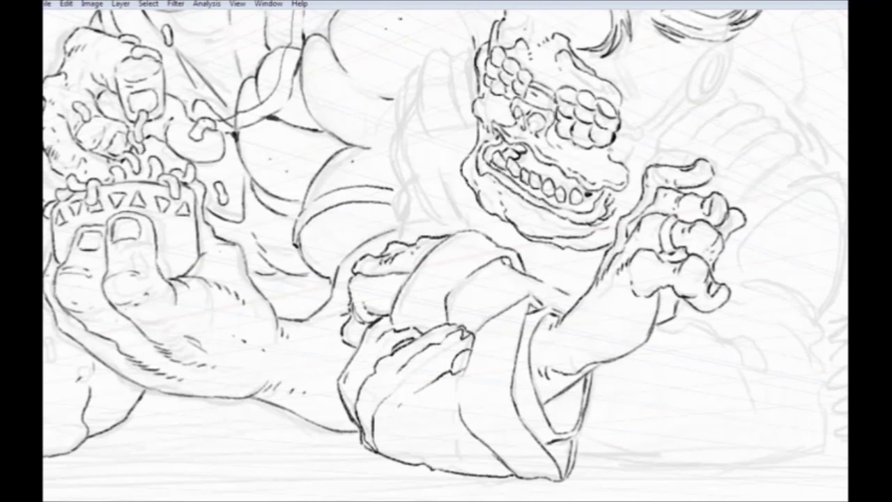
left_click_drag(410, 297, 340, 270)
left_click_drag(428, 219, 388, 224)
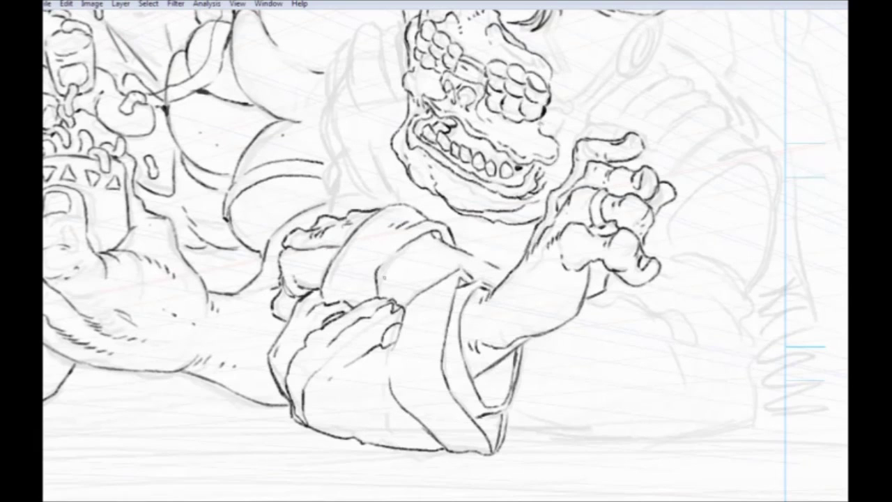
Ink the wavy cloth folds and the long rounded flap beneath the raised hand's fingers.
left_click_drag(479, 341, 437, 336)
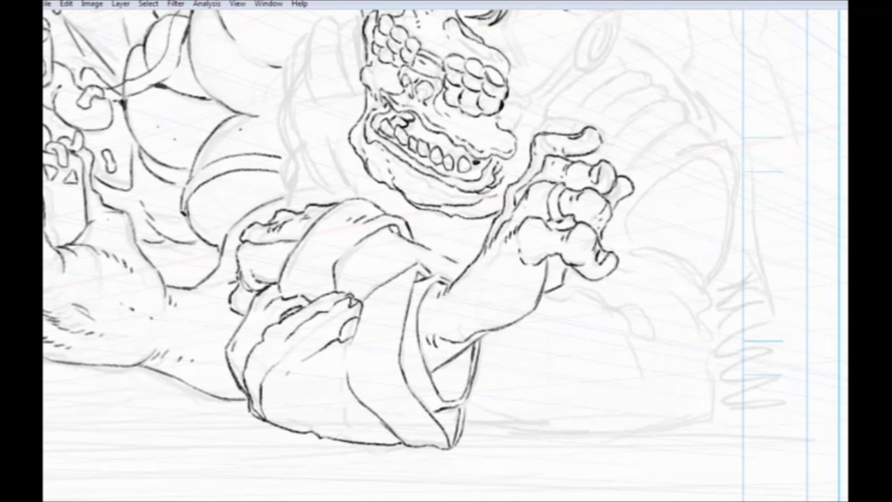
left_click_drag(358, 329, 256, 312)
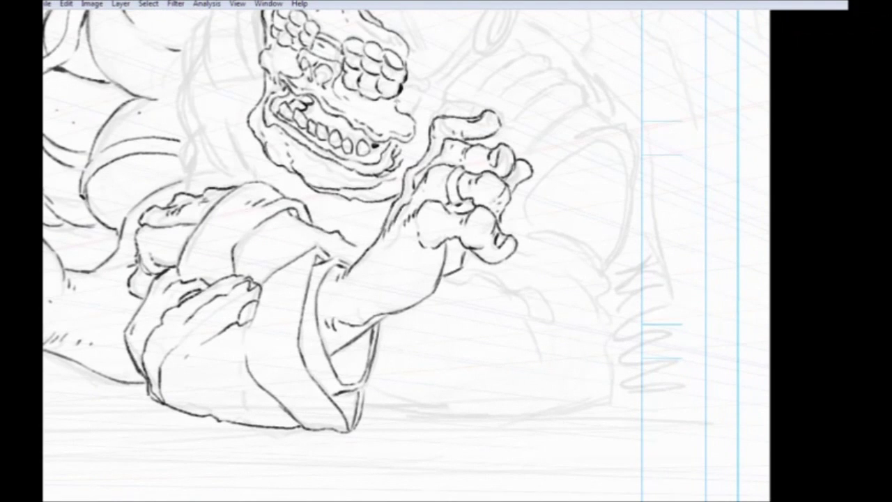
left_click_drag(357, 244, 283, 248)
mouse_move(380, 274)
left_mouse_down()
mouse_move(455, 289)
mouse_move(498, 329)
left_mouse_up()
mouse_move(477, 301)
left_mouse_down()
mouse_move(467, 277)
mouse_move(429, 283)
mouse_move(446, 266)
mouse_move(495, 296)
left_mouse_up()
left_click_drag(393, 272, 424, 267)
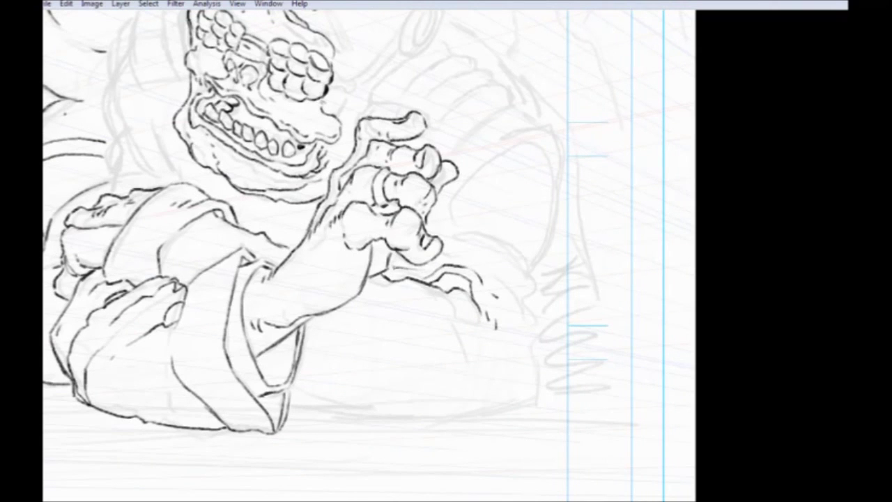
mouse_move(443, 305)
left_mouse_down()
mouse_move(487, 336)
mouse_move(434, 305)
mouse_move(424, 283)
left_mouse_up()
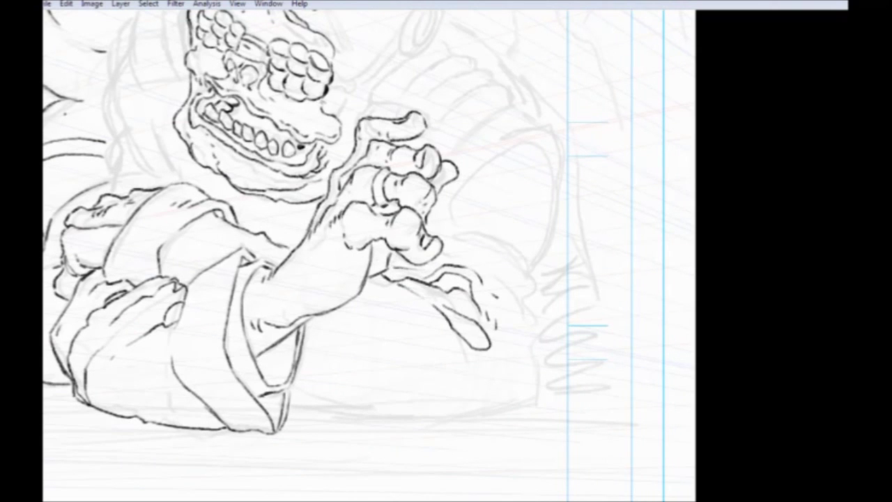
Ink the robe's bottom hem along the ground and its side edge rising from the far corner.
left_click_drag(255, 416, 423, 404)
left_click_drag(190, 362, 446, 409)
scroll(156, 412, "right", 5)
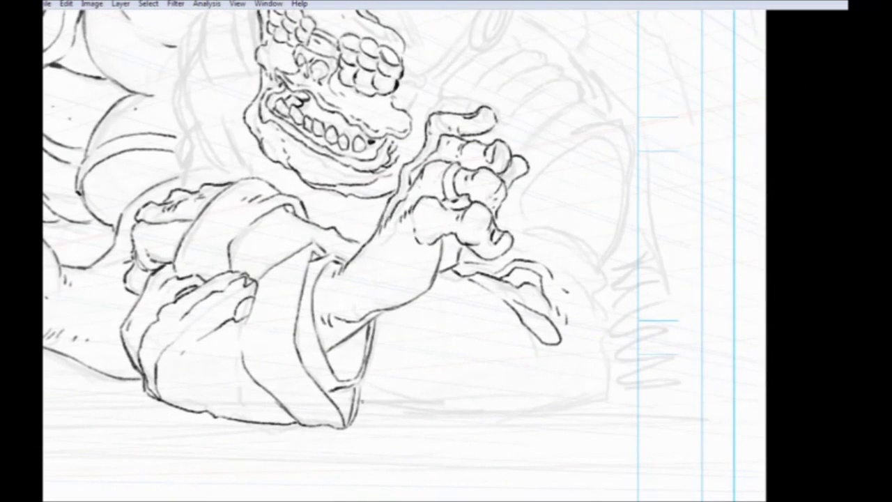
mouse_move(363, 401)
left_mouse_down()
mouse_move(527, 418)
mouse_move(611, 408)
left_mouse_up()
left_click_drag(399, 377, 378, 397)
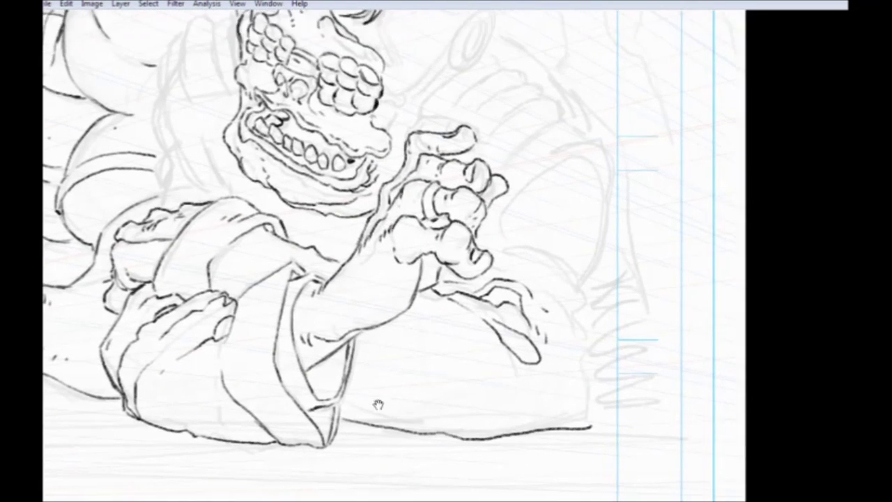
left_click_drag(591, 427, 588, 310)
left_click_drag(440, 282, 410, 313)
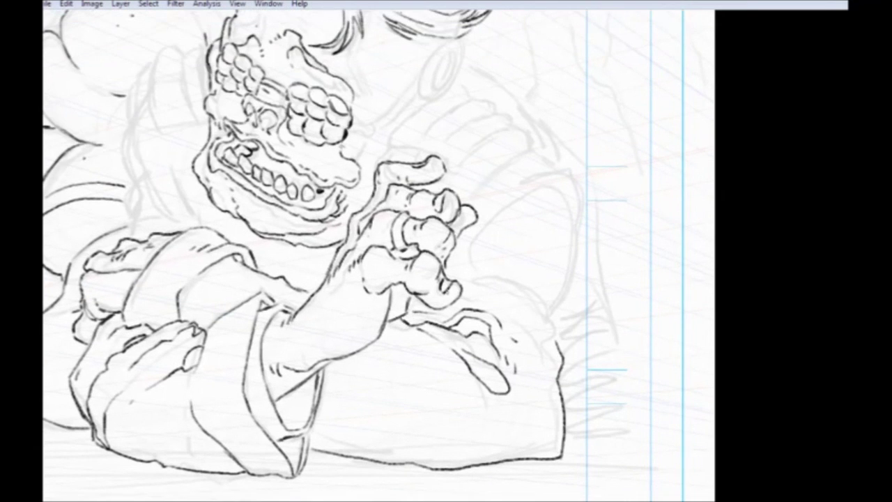
Ink the robe's upper contour behind the raised hand and the layered folds beside the fingertips.
mouse_move(556, 343)
left_mouse_down()
mouse_move(547, 305)
mouse_move(470, 273)
left_mouse_up()
mouse_move(473, 277)
left_mouse_down()
mouse_move(532, 299)
mouse_move(491, 262)
mouse_move(533, 286)
mouse_move(454, 259)
left_mouse_up()
left_click_drag(485, 294, 462, 290)
left_click_drag(369, 315, 363, 348)
Ink the large arched opening behind the raised hand with a double outer edge.
left_click_drag(545, 349, 571, 231)
left_click_drag(451, 94, 459, 132)
mouse_move(580, 273)
left_mouse_down()
mouse_move(527, 249)
mouse_move(478, 303)
mouse_move(474, 323)
left_mouse_up()
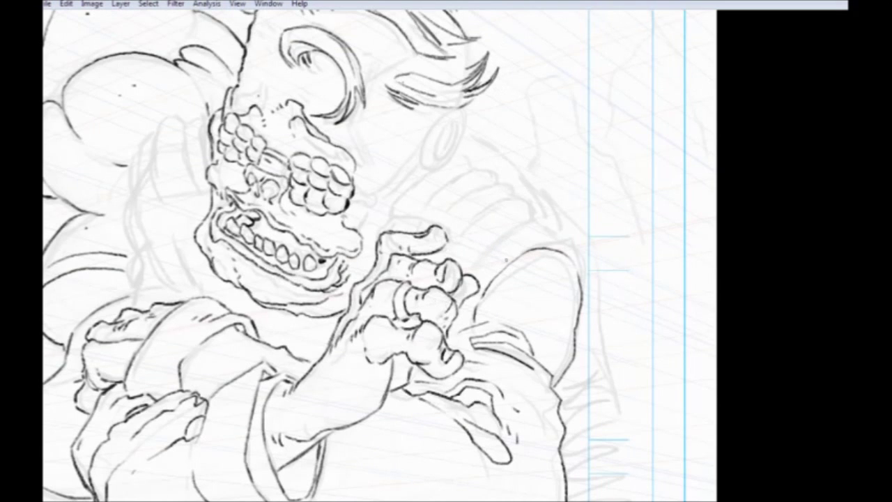
mouse_move(505, 263)
left_mouse_down()
mouse_move(522, 248)
mouse_move(569, 240)
mouse_move(590, 289)
mouse_move(571, 365)
left_mouse_up()
left_click_drag(490, 260, 479, 269)
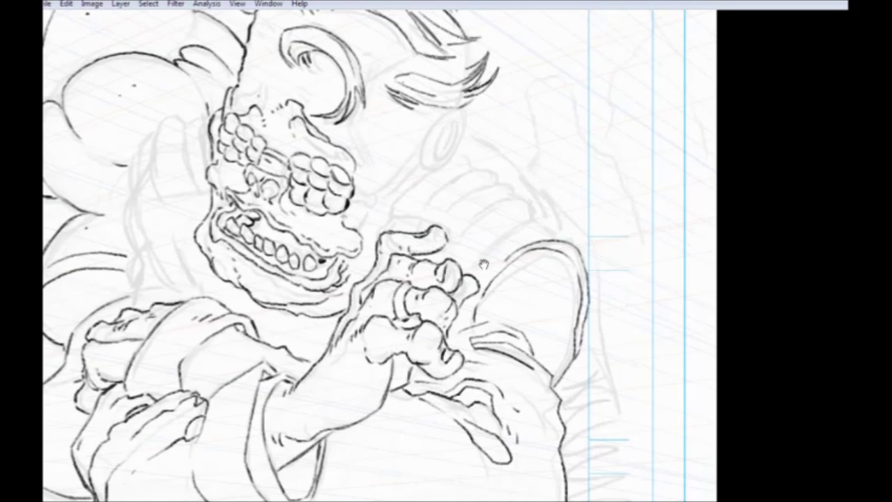
left_click_drag(349, 279, 345, 348)
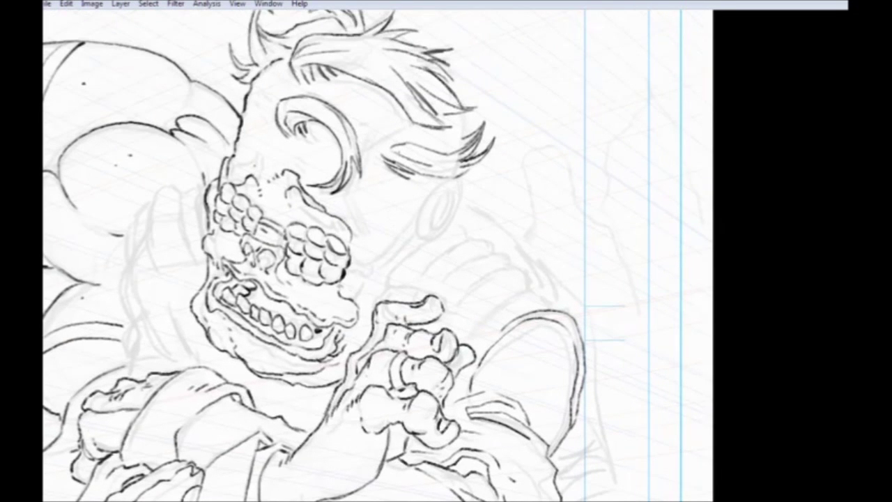
Ink the overlapping ribbed folds across the second character's shoulder above the arched opening.
mouse_move(467, 203)
left_mouse_down()
mouse_move(540, 255)
mouse_move(572, 315)
left_mouse_up()
left_click_drag(412, 292, 463, 240)
mouse_move(598, 221)
left_mouse_down()
mouse_move(536, 252)
mouse_move(514, 275)
left_mouse_up()
left_click_drag(571, 190, 497, 240)
mouse_move(543, 166)
left_mouse_down()
mouse_move(474, 206)
mouse_move(449, 244)
left_mouse_up()
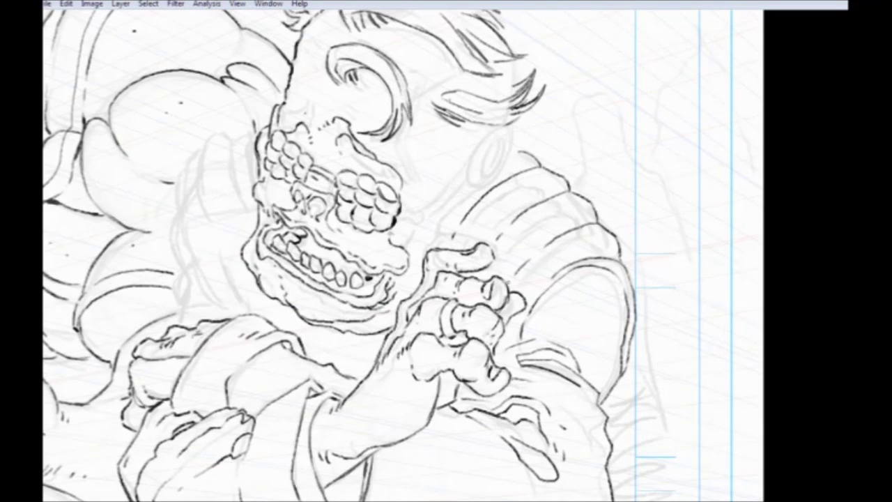
left_click_drag(452, 240, 449, 249)
Ink the oval disc with its inner slot below the hair at the side of the second character's head.
left_click_drag(318, 270, 379, 338)
mouse_move(566, 194)
left_mouse_down()
mouse_move(569, 229)
mouse_move(532, 255)
mouse_move(535, 210)
mouse_move(555, 192)
mouse_move(565, 212)
mouse_move(541, 242)
left_mouse_up()
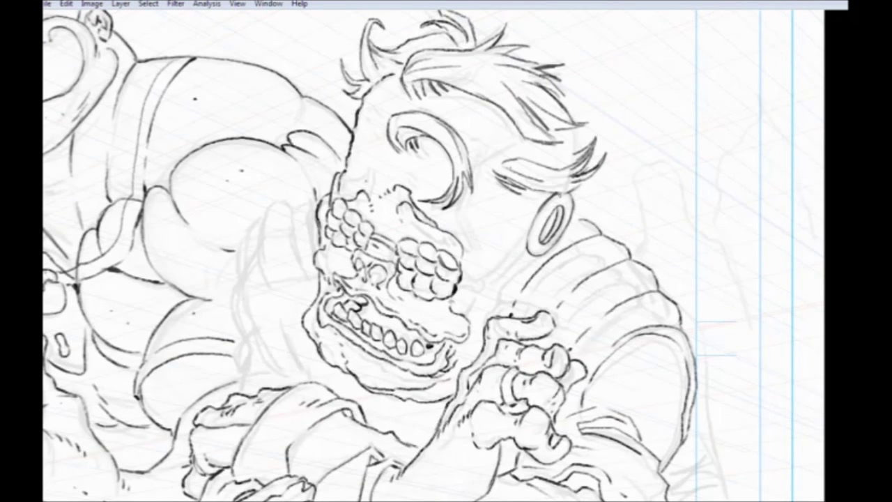
left_click_drag(571, 204, 562, 217)
Ink the angled double rods connecting the oval disc to the clustered shapes on the face.
left_click_drag(409, 289, 483, 207)
left_click_drag(420, 216, 357, 298)
mouse_move(542, 227)
left_mouse_down()
mouse_move(506, 249)
mouse_move(502, 277)
left_mouse_up()
mouse_move(543, 253)
left_mouse_down()
mouse_move(529, 274)
mouse_move(507, 271)
mouse_move(495, 294)
left_mouse_up()
mouse_move(499, 269)
left_mouse_down()
mouse_move(487, 299)
mouse_move(485, 276)
left_mouse_up()
mouse_move(486, 279)
left_mouse_down()
mouse_move(489, 300)
mouse_move(476, 293)
left_mouse_up()
left_click_drag(495, 295, 487, 305)
left_click_drag(465, 295, 483, 303)
Ink the ribbed collar segments on the far side of the second character's face, darkening the gaps between them.
left_click_drag(258, 228, 280, 272)
mouse_move(361, 235)
left_mouse_down()
mouse_move(357, 264)
mouse_move(356, 248)
left_mouse_up()
left_click_drag(358, 231, 359, 268)
left_click_drag(245, 300, 287, 237)
mouse_move(402, 163)
left_mouse_down()
mouse_move(356, 178)
mouse_move(340, 169)
mouse_move(310, 258)
mouse_move(376, 182)
mouse_move(389, 253)
mouse_move(353, 216)
left_mouse_up()
left_click_drag(354, 180, 354, 208)
left_click_drag(362, 251, 334, 259)
left_click_drag(328, 198, 337, 254)
mouse_move(328, 195)
left_mouse_down()
mouse_move(328, 212)
mouse_move(327, 197)
left_mouse_up()
left_click_drag(338, 257, 318, 260)
mouse_move(326, 217)
left_mouse_down()
mouse_move(369, 161)
mouse_move(346, 199)
left_mouse_up()
left_click_drag(354, 156, 350, 220)
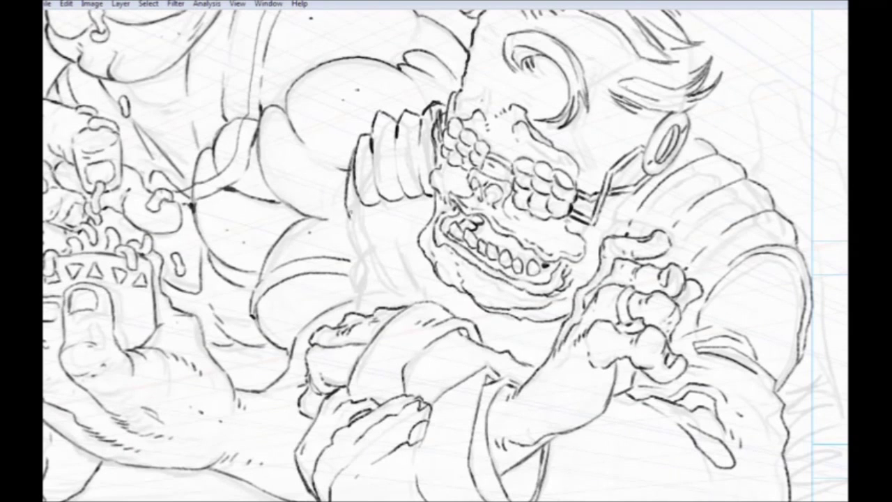
Add a skin dot on the first character's upper arm and ink the collar's long front edge down to the sleeve.
left_click_drag(302, 241, 301, 216)
left_click(331, 68)
left_click(341, 73)
mouse_move(349, 180)
left_mouse_down()
mouse_move(356, 232)
mouse_move(340, 292)
left_mouse_up()
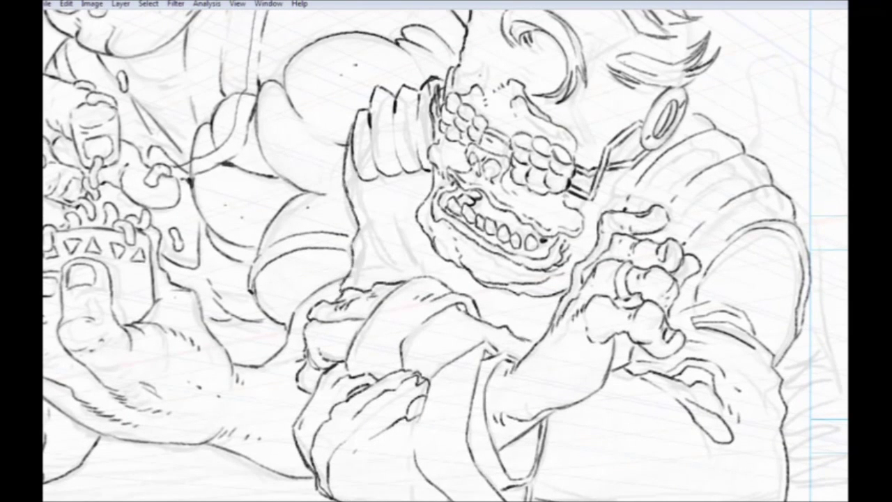
Extend the first character's arm contours to the collar and ink the seam under the ribbed segments.
mouse_move(341, 234)
left_mouse_down()
mouse_move(354, 239)
mouse_move(352, 252)
left_mouse_up()
left_click_drag(334, 200, 347, 195)
left_click_drag(332, 200, 346, 193)
mouse_move(433, 176)
left_mouse_down()
mouse_move(358, 184)
mouse_move(349, 159)
left_mouse_up()
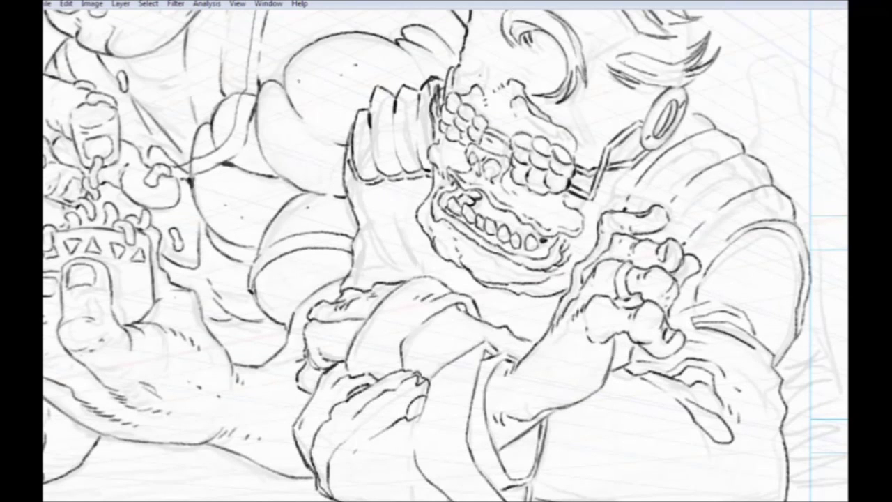
Ink the long pointed fold curving down from the ribbed collar toward the sleeve below the jaw.
left_click_drag(426, 276, 420, 233)
mouse_move(417, 274)
left_mouse_down()
mouse_move(359, 176)
mouse_move(410, 270)
mouse_move(367, 249)
left_mouse_up()
left_click_drag(132, 229, 318, 436)
left_click_drag(352, 366, 283, 304)
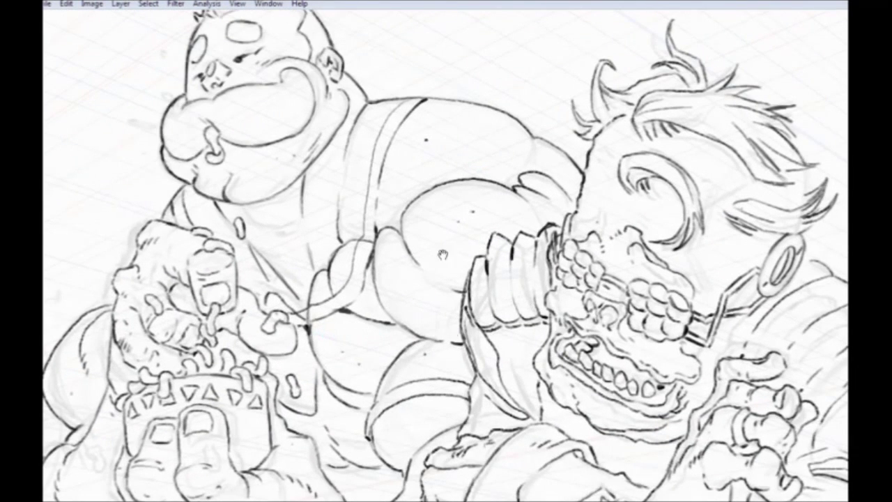
left_click_drag(441, 332, 276, 221)
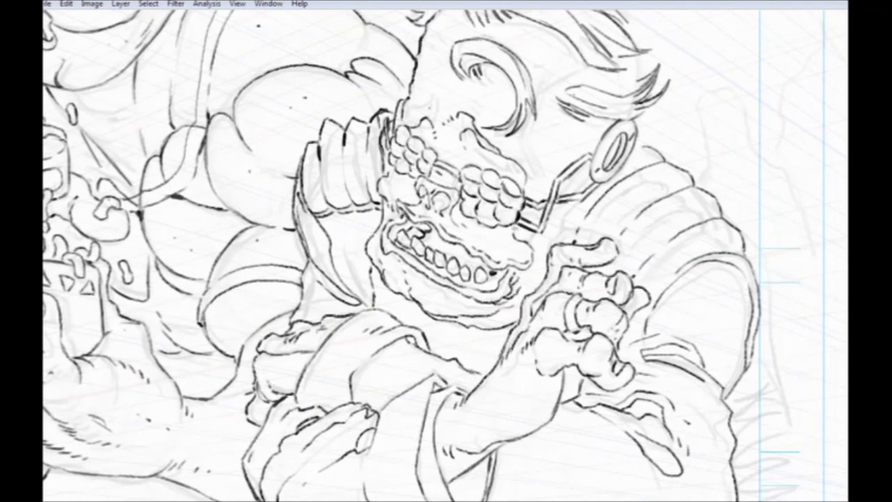
Ink the neckline between the angled rods and the raised hand, and close the top shoulder rib beside the oval disc.
left_click_drag(574, 201, 541, 272)
left_click_drag(634, 144, 643, 149)
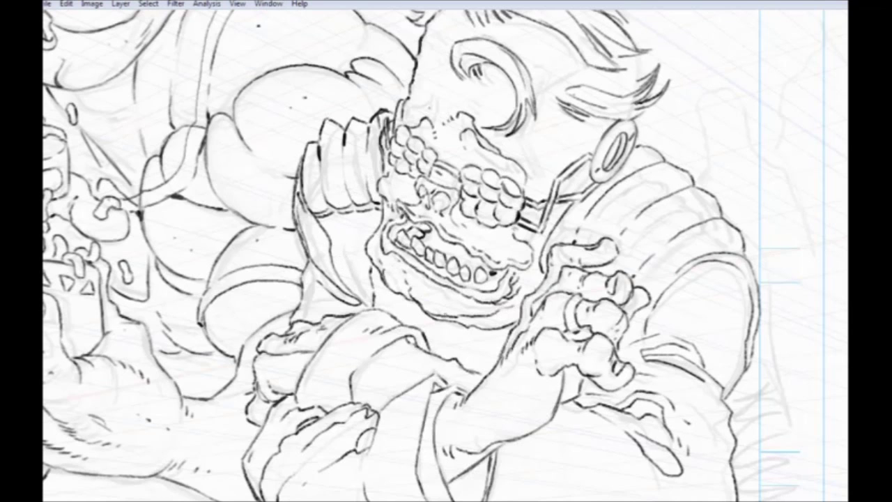
left_click_drag(306, 366, 285, 227)
left_click_drag(330, 302, 344, 349)
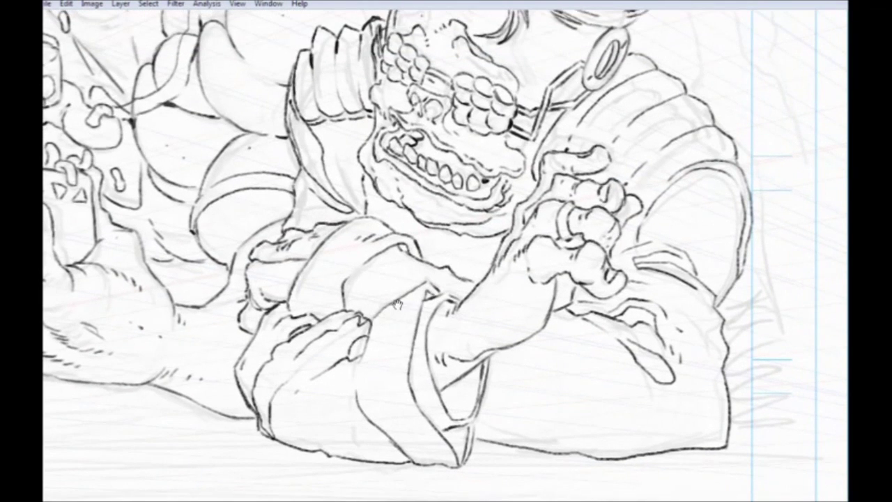
Ink the parallel border line of the second character's front cuff and the curved fold at the base of the resting sleeve.
mouse_move(416, 286)
left_mouse_down()
mouse_move(399, 408)
mouse_move(446, 466)
left_mouse_up()
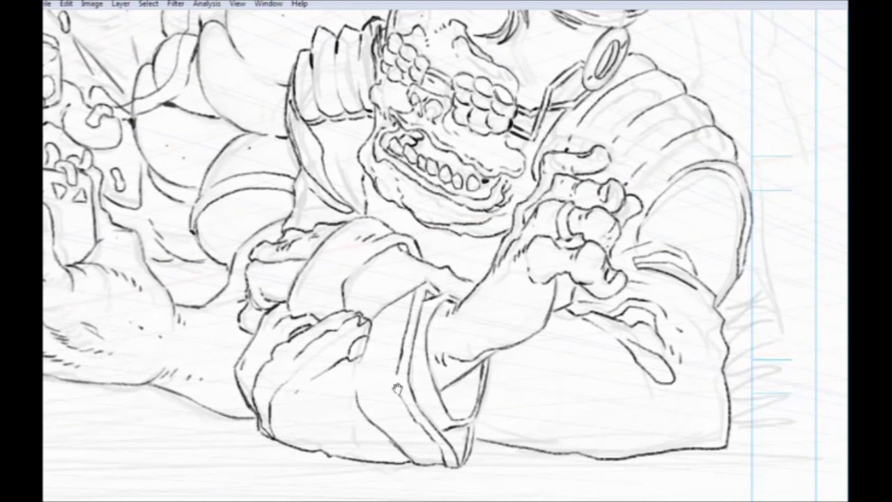
left_click_drag(397, 388, 429, 425)
mouse_move(404, 256)
left_mouse_down()
mouse_move(342, 308)
mouse_move(323, 351)
left_mouse_up()
left_click_drag(447, 350, 334, 295)
mouse_move(570, 438)
left_mouse_down()
mouse_move(451, 399)
mouse_move(405, 360)
mouse_move(453, 417)
mouse_move(408, 381)
left_mouse_up()
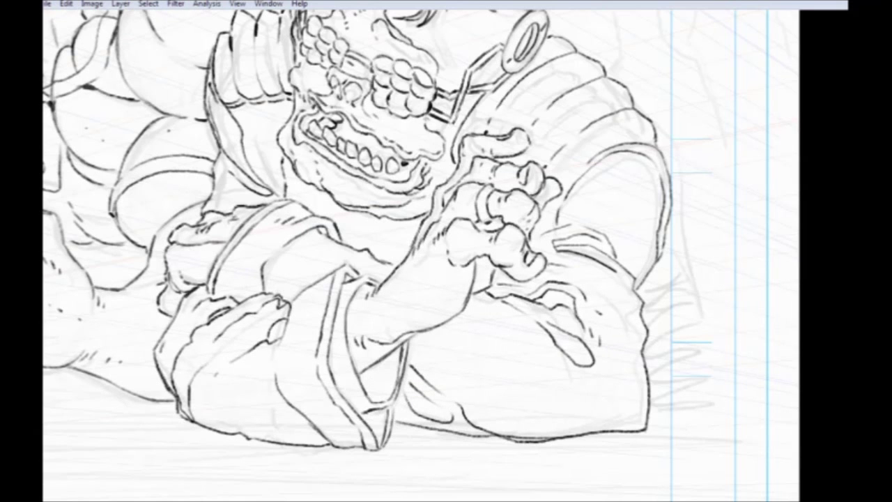
Ink the robe's trailing back edge behind the resting sleeve, including its inner folds and ragged lower hem.
left_click_drag(232, 265, 306, 420)
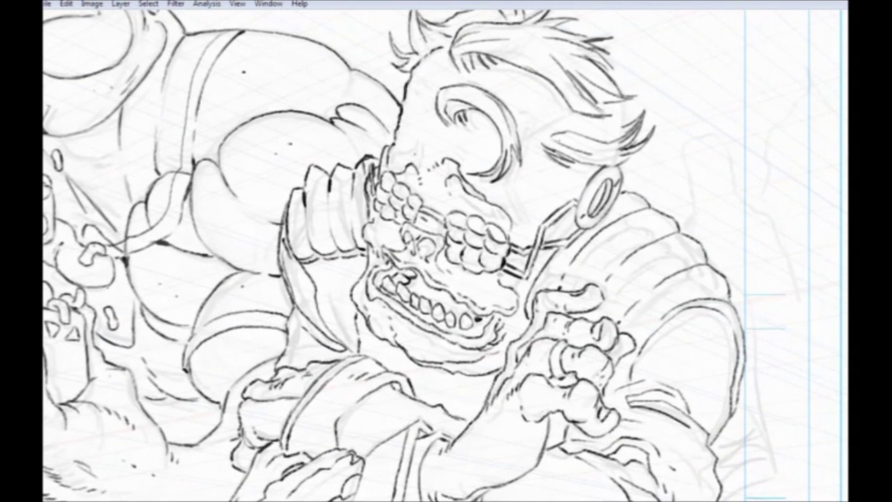
key("ctrl+minus")
key("ctrl+minus")
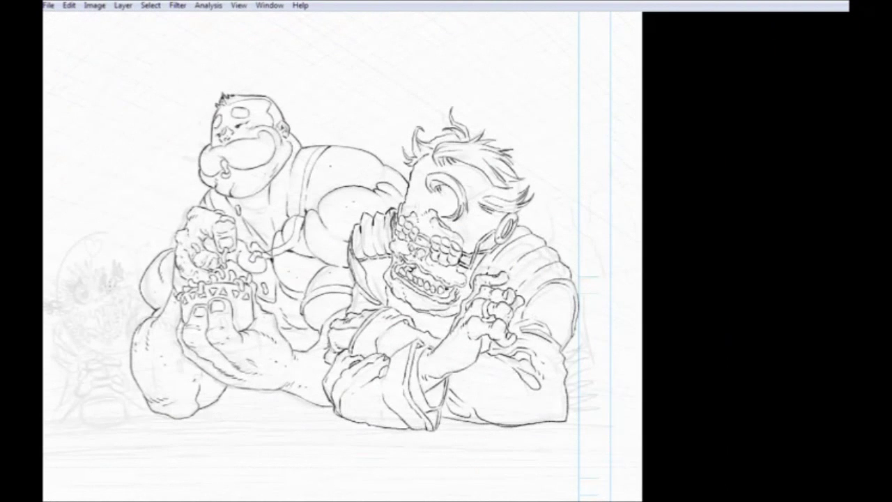
key("ctrl+plus")
key("ctrl+plus")
key("ctrl+plus")
left_click_drag(339, 279, 312, 241)
left_click_drag(499, 221, 532, 355)
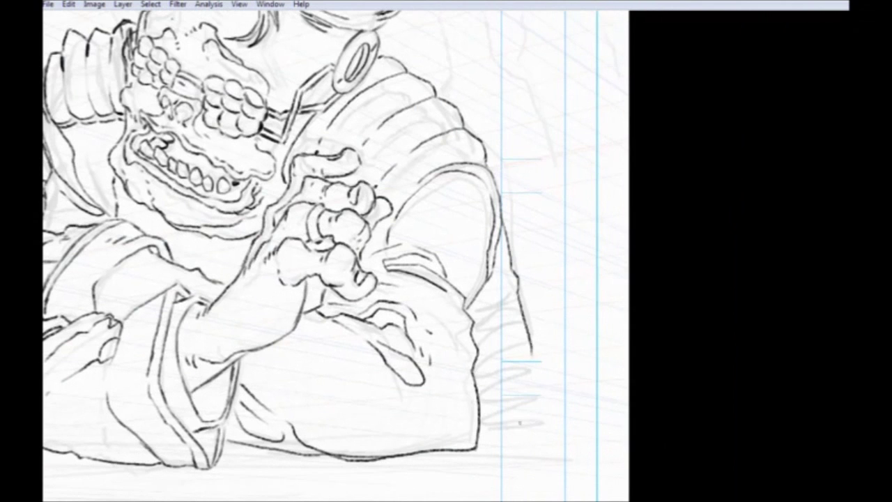
left_click_drag(379, 381, 388, 357)
mouse_move(541, 328)
left_mouse_down()
mouse_move(555, 363)
mouse_move(554, 411)
left_mouse_up()
mouse_move(288, 205)
left_mouse_down()
mouse_move(421, 294)
mouse_move(381, 257)
left_mouse_up()
mouse_move(618, 317)
left_mouse_down()
mouse_move(585, 366)
mouse_move(617, 342)
mouse_move(621, 349)
left_mouse_up()
mouse_move(383, 377)
left_mouse_down()
mouse_move(422, 404)
mouse_move(326, 300)
left_mouse_up()
mouse_move(583, 324)
left_mouse_down()
mouse_move(563, 345)
mouse_move(528, 352)
mouse_move(552, 362)
mouse_move(573, 369)
left_mouse_up()
left_click_drag(562, 375, 550, 378)
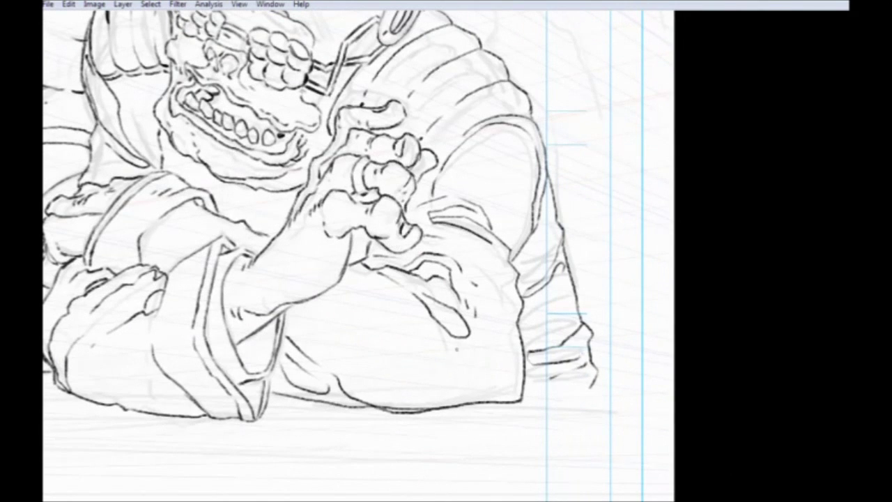
Add short stubble hairs on the second character's cheek in front of the oval ear disc.
left_click_drag(305, 300, 402, 383)
left_click_drag(283, 318, 380, 400)
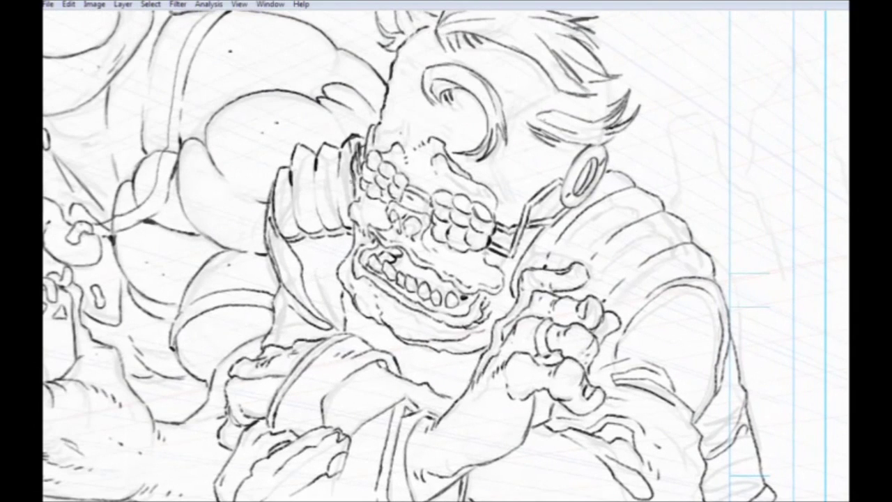
left_click_drag(393, 251, 412, 283)
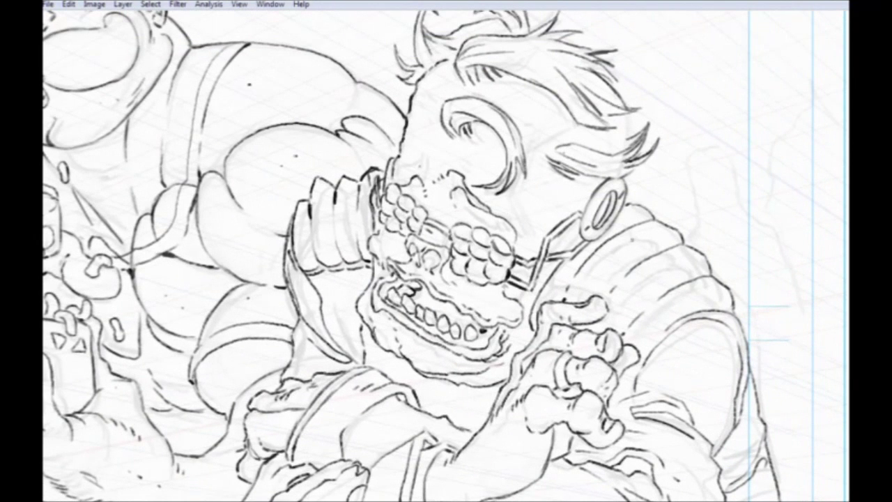
mouse_move(580, 182)
left_mouse_down()
mouse_move(563, 198)
mouse_move(583, 197)
mouse_move(576, 208)
mouse_move(557, 213)
left_mouse_up()
left_click_drag(570, 199, 549, 219)
left_click_drag(564, 178, 557, 184)
Add short creases beside the curled eye socket and small texture ticks across the second character's forehead and nose bridge.
left_click_drag(397, 247, 388, 322)
left_click_drag(430, 200, 439, 207)
left_click_drag(427, 205, 435, 212)
left_click_drag(423, 191, 422, 202)
left_click_drag(456, 150, 442, 166)
left_click_drag(443, 144, 436, 151)
left_click_drag(508, 169, 501, 175)
left_click_drag(527, 182, 517, 187)
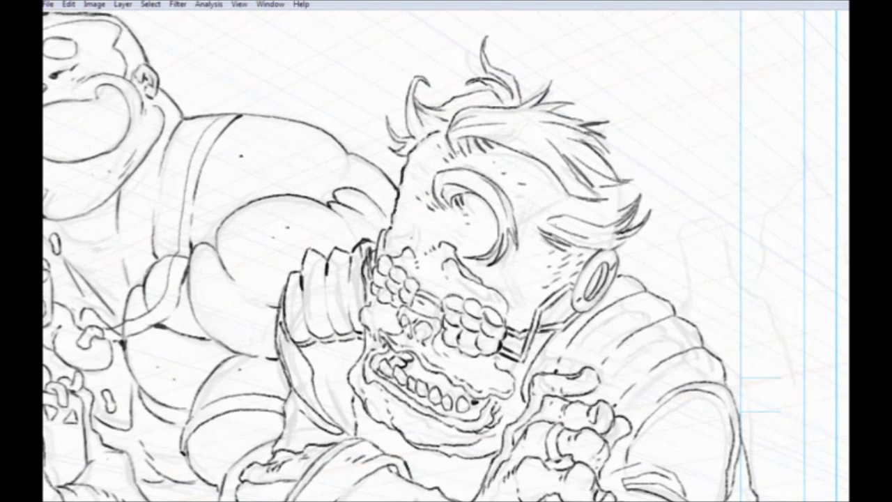
left_click_drag(617, 184, 622, 210)
left_click_drag(397, 230, 419, 236)
left_click_drag(427, 189, 422, 233)
left_click_drag(438, 169, 441, 177)
Dot skin spots on the second character's forehead, temple and cheek around the curled eye socket.
left_click(432, 185)
left_click(543, 285)
left_click(543, 275)
left_click(543, 265)
left_click(545, 185)
left_click(553, 187)
left_click(580, 208)
left_click(576, 195)
left_click(627, 222)
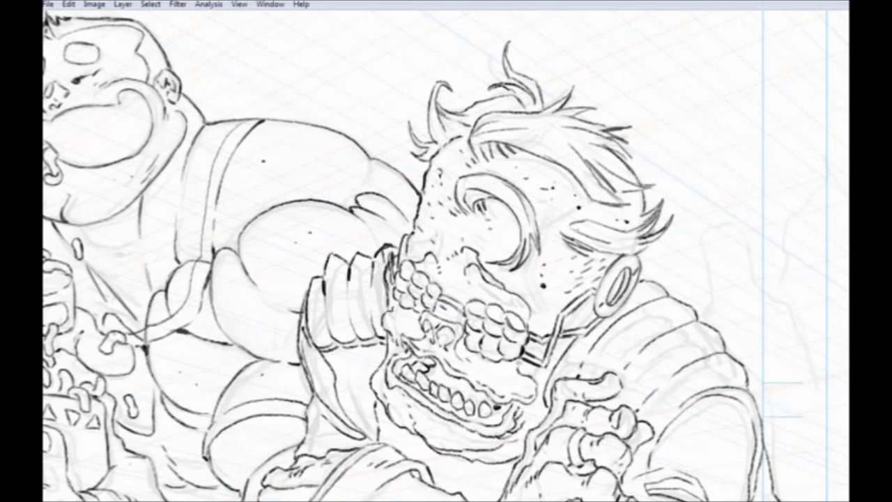
Ink the dark nostril openings between the two clusters of teeth on the second character's face.
scroll(361, 257, "down", 2)
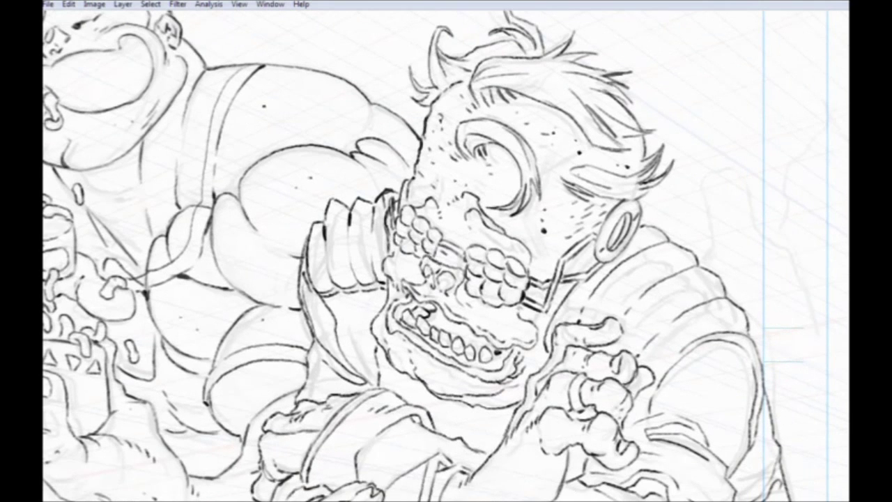
mouse_move(424, 258)
left_mouse_down()
mouse_move(423, 278)
mouse_move(431, 268)
mouse_move(433, 281)
left_mouse_up()
left_click_drag(442, 272, 463, 276)
left_click_drag(454, 275, 463, 293)
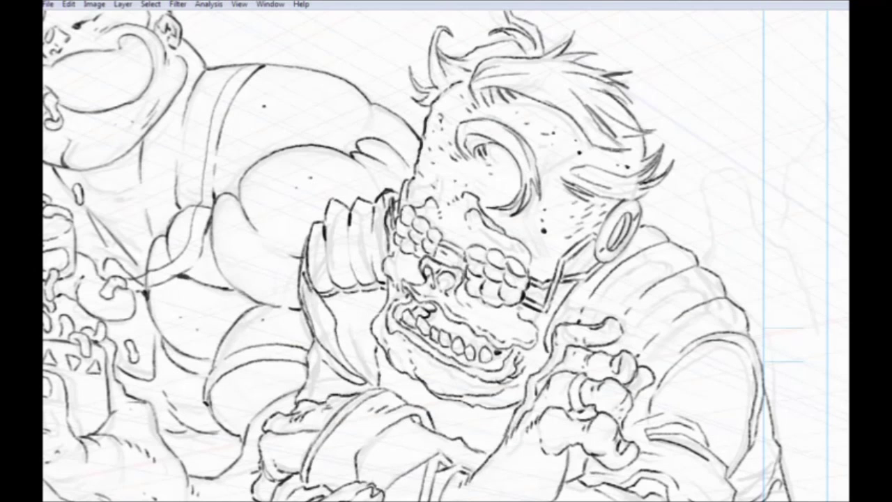
scroll(440, 257, "down", 1)
mouse_move(433, 235)
left_mouse_down()
mouse_move(447, 248)
mouse_move(425, 241)
left_mouse_up()
Thicken the lip contours around the second character's open mouth and the outer outline of the jaw.
left_click_drag(408, 282, 481, 385)
left_click_drag(303, 313, 347, 300)
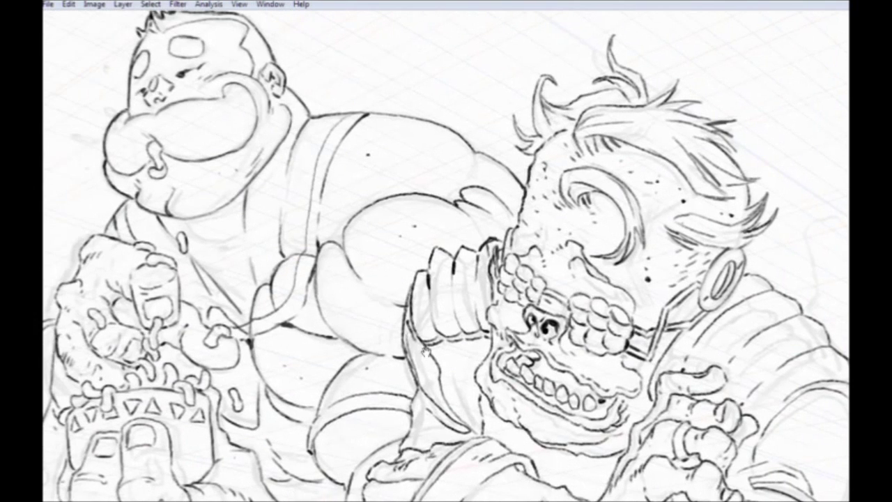
mouse_move(510, 336)
left_mouse_down()
mouse_move(606, 397)
mouse_move(640, 394)
mouse_move(642, 377)
left_mouse_up()
left_click_drag(509, 328, 530, 333)
mouse_move(496, 361)
left_mouse_down()
mouse_move(506, 383)
mouse_move(589, 431)
mouse_move(622, 414)
mouse_move(620, 402)
mouse_move(597, 421)
mouse_move(598, 403)
left_mouse_up()
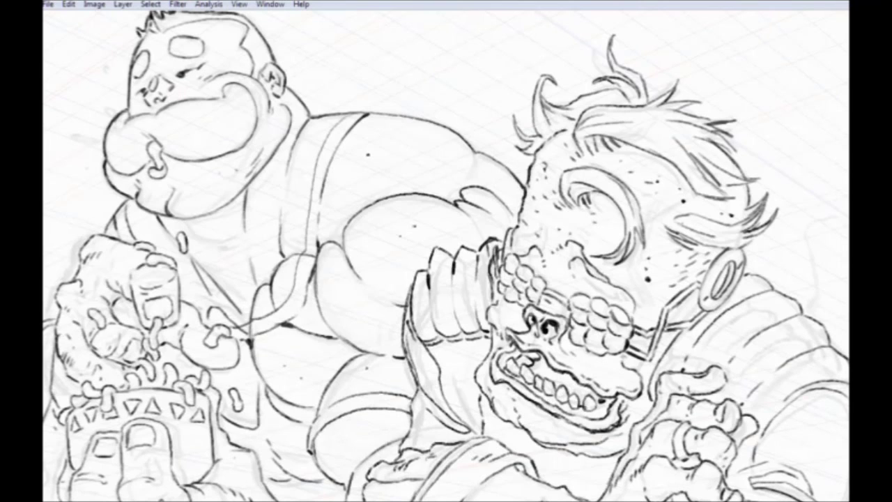
mouse_move(486, 315)
left_mouse_down()
mouse_move(496, 330)
mouse_move(478, 382)
mouse_move(502, 417)
mouse_move(550, 450)
mouse_move(626, 451)
left_mouse_up()
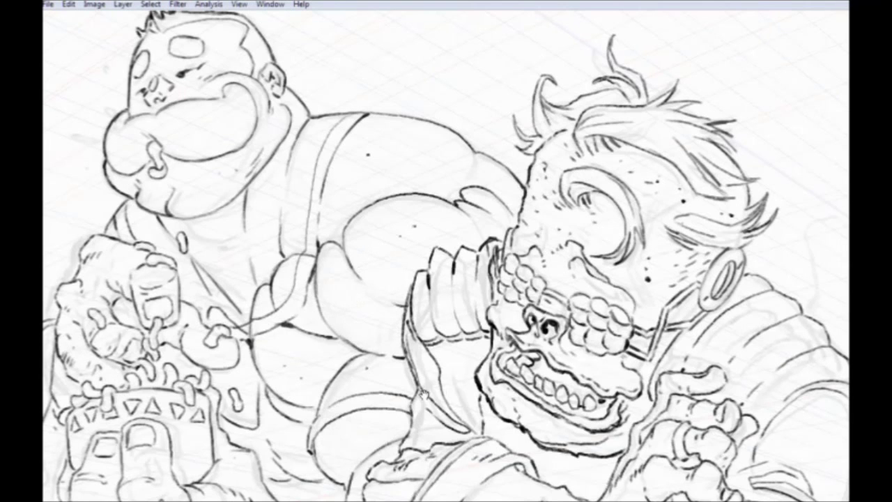
Thicken the contours of the raised forearm, from the wrist along its underside to the cuff opening.
left_click_drag(424, 395, 394, 279)
left_click_drag(537, 174, 564, 108)
left_click_drag(641, 229, 590, 329)
scroll(446, 256, "down", 3)
mouse_move(655, 241)
left_mouse_down()
mouse_move(637, 297)
mouse_move(559, 329)
mouse_move(538, 358)
left_mouse_up()
mouse_move(649, 278)
left_mouse_down()
mouse_move(679, 249)
mouse_move(670, 267)
left_mouse_up()
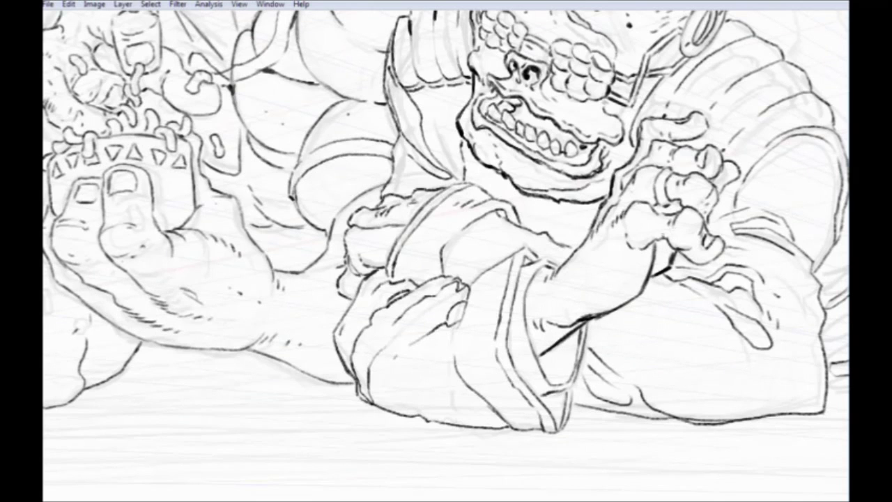
left_click_drag(590, 253, 582, 269)
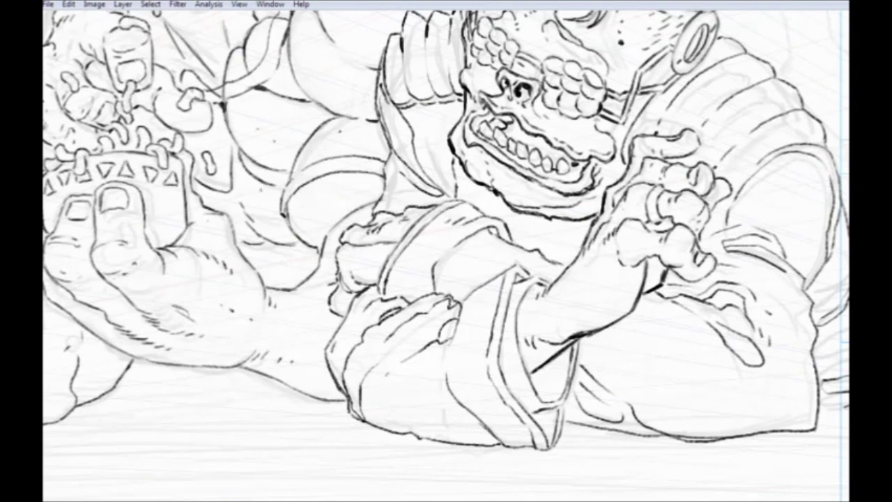
left_click_drag(537, 271, 574, 231)
left_click_drag(617, 211, 584, 252)
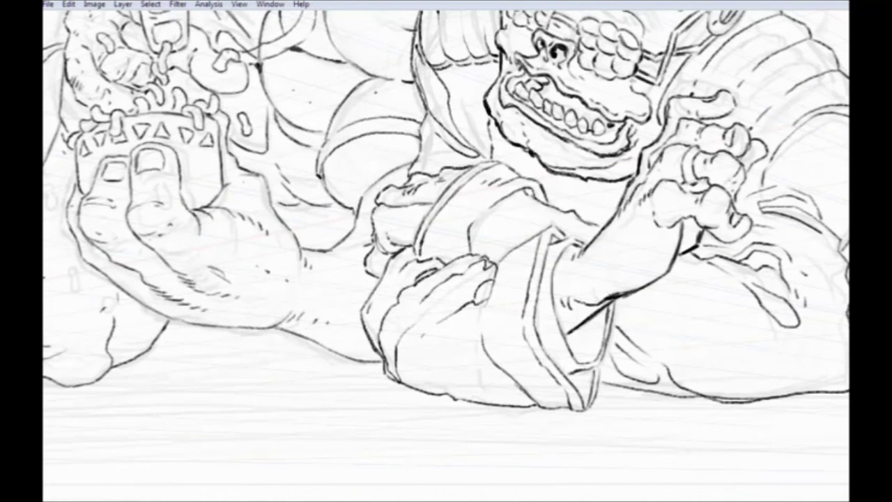
Thicken the edges of the front cuff and its inner opening around the raised forearm.
left_click_drag(407, 308, 391, 296)
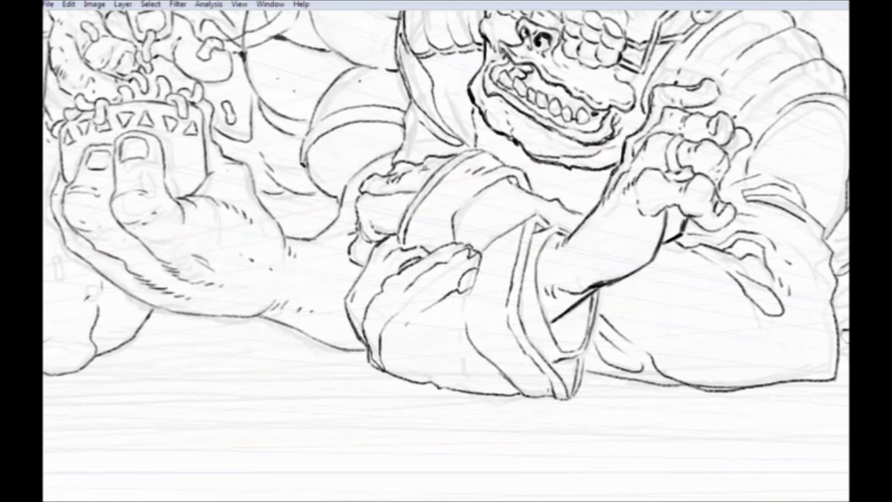
left_click_drag(601, 289, 590, 334)
left_click_drag(553, 302, 576, 214)
mouse_move(616, 241)
left_mouse_down()
mouse_move(609, 262)
mouse_move(574, 274)
left_mouse_up()
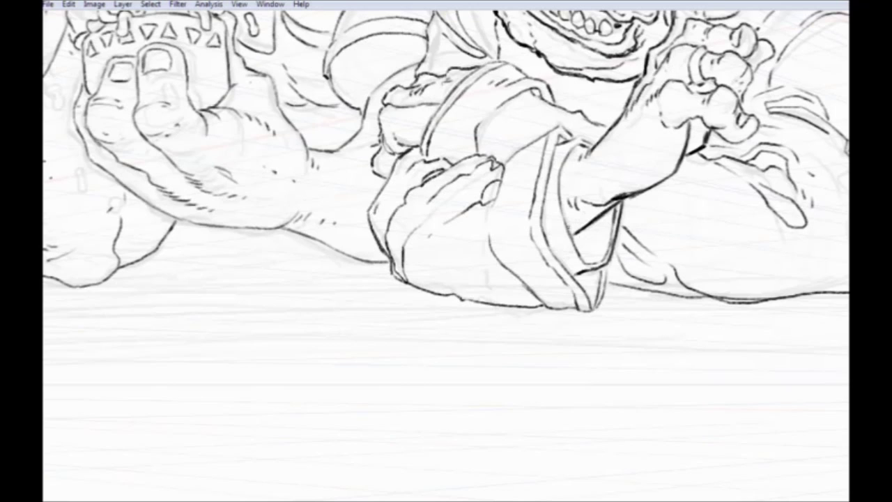
mouse_move(588, 151)
left_mouse_down()
mouse_move(570, 151)
mouse_move(560, 191)
left_mouse_up()
mouse_move(594, 145)
left_mouse_down()
mouse_move(574, 136)
mouse_move(558, 145)
mouse_move(574, 135)
mouse_move(550, 130)
mouse_move(507, 159)
mouse_move(500, 191)
left_mouse_up()
mouse_move(565, 136)
left_mouse_down()
mouse_move(539, 230)
mouse_move(594, 306)
left_mouse_up()
Thicken the outer outline of the front sleeve along its base, its folds and the bunched cloth above.
mouse_move(605, 266)
left_mouse_down()
mouse_move(592, 309)
mouse_move(461, 300)
mouse_move(406, 280)
mouse_move(368, 213)
mouse_move(410, 148)
left_mouse_up()
left_click_drag(381, 116, 376, 255)
mouse_move(379, 185)
left_mouse_down()
mouse_move(376, 195)
mouse_move(418, 158)
mouse_move(445, 154)
left_mouse_up()
mouse_move(499, 144)
left_mouse_down()
mouse_move(477, 149)
mouse_move(434, 193)
mouse_move(420, 222)
left_mouse_up()
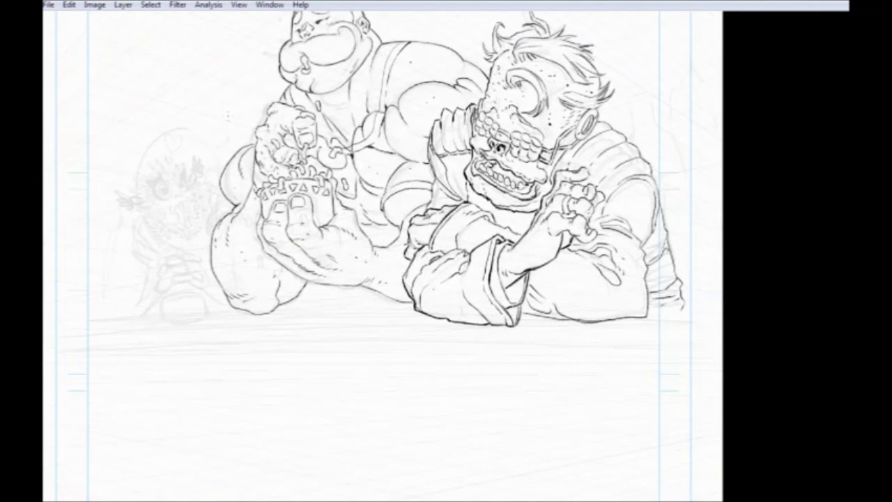
Thicken the outlines of the raised hand's fingers, knuckles, thumb and wrist.
left_click_drag(229, 116, 245, 196)
key("ctrl+plus")
key("ctrl+plus")
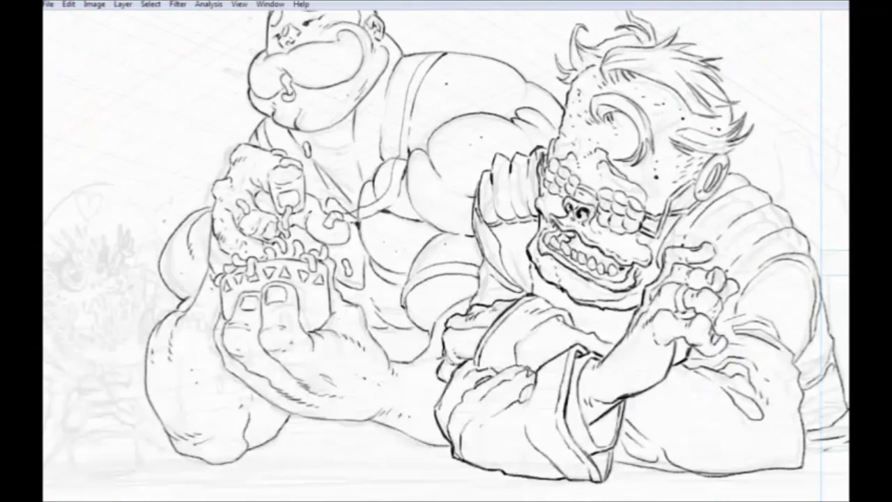
left_click_drag(504, 288, 376, 204)
left_click_drag(434, 223, 527, 285)
left_click_drag(575, 191, 536, 177)
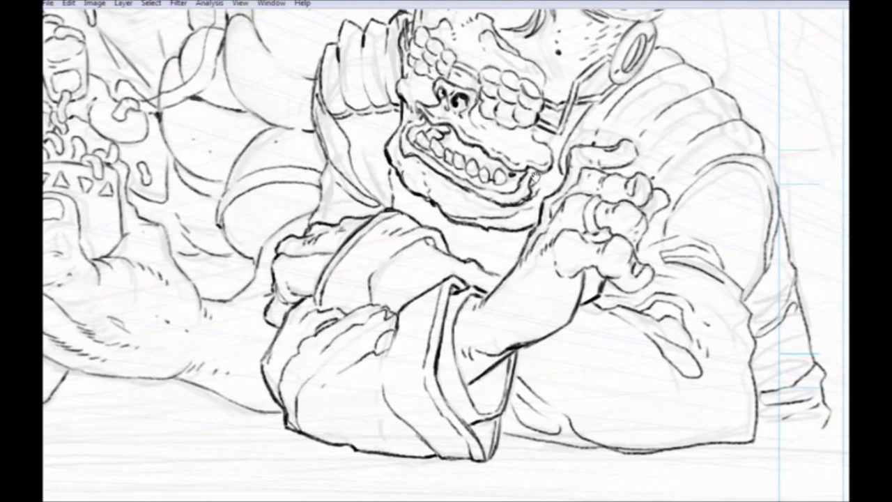
mouse_move(573, 152)
left_mouse_down()
mouse_move(638, 147)
mouse_move(620, 170)
mouse_move(596, 172)
mouse_move(650, 176)
mouse_move(650, 208)
left_mouse_up()
mouse_move(646, 175)
left_mouse_down()
mouse_move(667, 209)
mouse_move(651, 223)
left_mouse_up()
mouse_move(610, 200)
left_mouse_down()
mouse_move(638, 204)
mouse_move(649, 229)
mouse_move(638, 254)
mouse_move(649, 286)
mouse_move(628, 293)
mouse_move(609, 277)
mouse_move(563, 276)
mouse_move(581, 300)
left_mouse_up()
left_click_drag(516, 293, 494, 313)
mouse_move(588, 255)
left_mouse_down()
mouse_move(574, 246)
mouse_move(561, 253)
mouse_move(567, 260)
left_mouse_up()
mouse_move(545, 221)
left_mouse_down()
mouse_move(587, 219)
mouse_move(526, 249)
left_mouse_up()
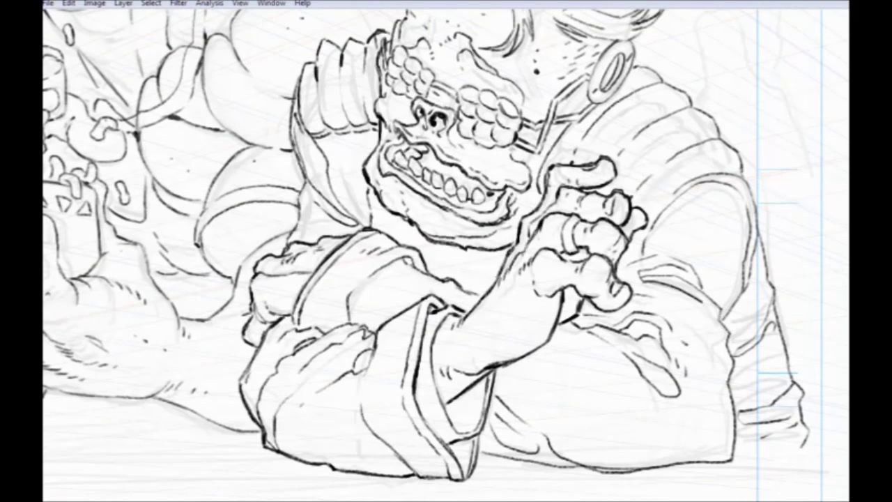
left_click_drag(556, 198, 542, 214)
Thicken the resting sleeve's lower and outer edges and the curved armhole seam above it.
left_click_drag(437, 356, 325, 254)
mouse_move(367, 349)
left_mouse_down()
mouse_move(487, 367)
mouse_move(616, 356)
mouse_move(616, 230)
left_mouse_up()
left_click_drag(588, 181, 567, 283)
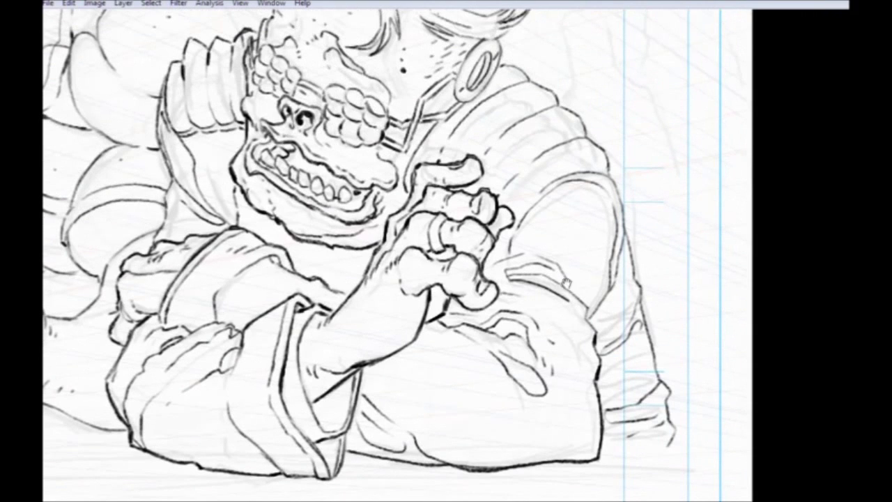
mouse_move(614, 182)
left_mouse_down()
mouse_move(618, 281)
mouse_move(591, 324)
left_mouse_up()
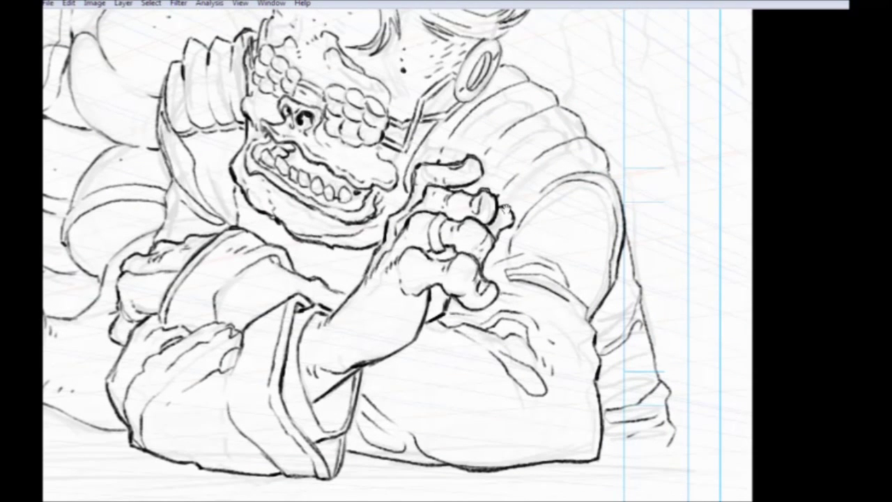
Thicken the outer contour of the ribbed shoulder and the robe's back edge below it.
left_click_drag(504, 226, 465, 328)
mouse_move(460, 163)
left_mouse_down()
mouse_move(542, 221)
mouse_move(571, 275)
left_mouse_up()
mouse_move(503, 279)
left_mouse_down()
mouse_move(460, 230)
mouse_move(513, 224)
mouse_move(534, 235)
mouse_move(544, 271)
mouse_move(513, 185)
mouse_move(558, 336)
mouse_move(553, 361)
left_mouse_up()
left_click_drag(392, 281, 449, 464)
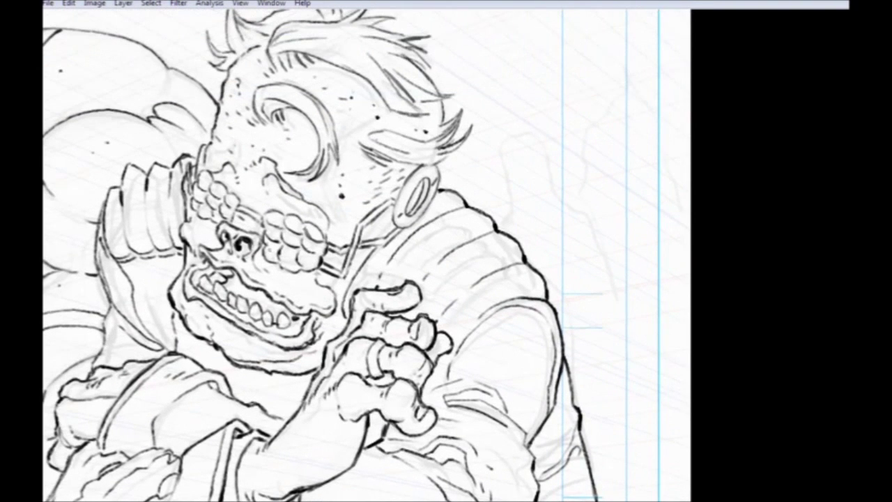
Thicken the outline of the oval ear disc and the angled rod running from it toward the teeth.
mouse_move(436, 165)
left_mouse_down()
mouse_move(438, 187)
mouse_move(407, 229)
mouse_move(395, 228)
mouse_move(398, 195)
left_mouse_up()
mouse_move(406, 229)
left_mouse_down()
mouse_move(385, 245)
mouse_move(353, 251)
mouse_move(369, 256)
mouse_move(346, 318)
left_mouse_up()
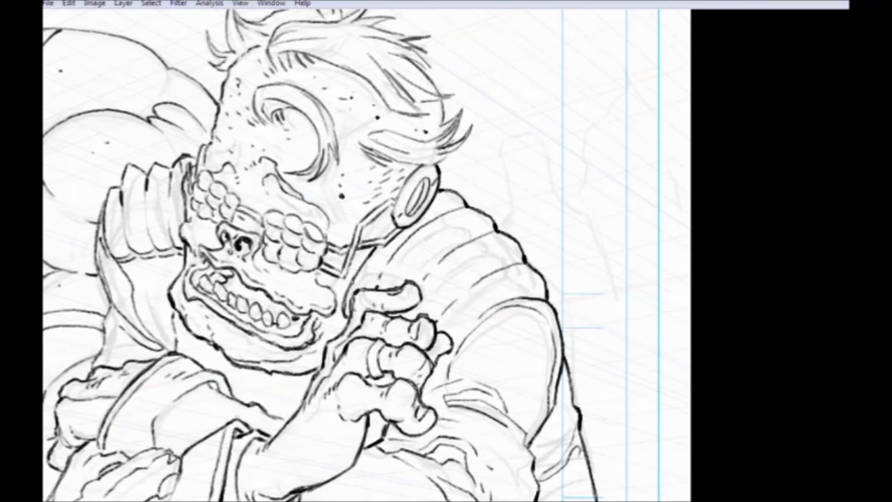
left_click_drag(405, 178, 395, 199)
mouse_move(460, 140)
left_mouse_down()
mouse_move(436, 161)
mouse_move(404, 307)
left_mouse_up()
key("space")
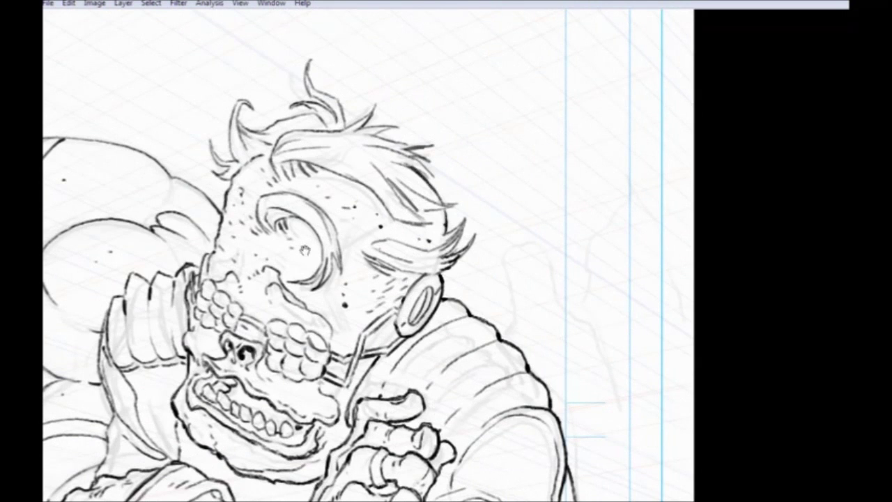
Thicken the back-of-head contour and the outer edges of the ribbed collar and its long pointed fold.
left_click_drag(299, 262, 404, 312)
left_click_drag(340, 155, 334, 205)
left_click_drag(347, 175, 359, 180)
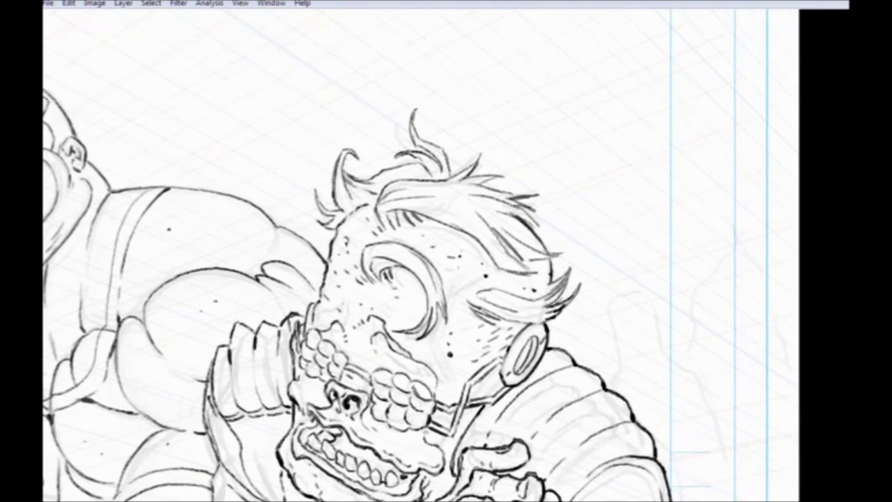
mouse_move(336, 231)
left_mouse_down()
mouse_move(320, 221)
mouse_move(313, 194)
left_mouse_up()
mouse_move(284, 290)
left_mouse_down()
mouse_move(314, 203)
mouse_move(335, 236)
mouse_move(325, 241)
left_mouse_up()
left_click_drag(267, 308, 369, 289)
mouse_move(430, 211)
left_mouse_down()
mouse_move(412, 222)
mouse_move(369, 216)
mouse_move(344, 269)
mouse_move(366, 182)
left_mouse_up()
left_click_drag(369, 201, 361, 209)
mouse_move(368, 165)
left_mouse_down()
mouse_move(362, 234)
mouse_move(370, 269)
mouse_move(358, 329)
left_mouse_up()
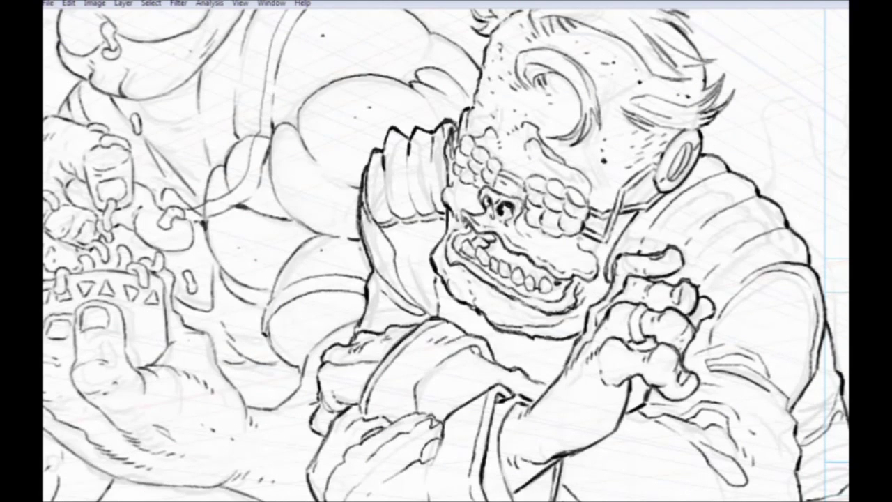
Thicken the outlines around the two clusters of teeth above the nostrils and the bar joining them.
mouse_move(523, 203)
left_mouse_down()
mouse_move(540, 229)
mouse_move(577, 235)
left_mouse_up()
mouse_move(479, 191)
left_mouse_down()
mouse_move(460, 179)
mouse_move(454, 160)
left_mouse_up()
mouse_move(522, 189)
left_mouse_down()
mouse_move(501, 177)
mouse_move(546, 179)
left_mouse_up()
left_click_drag(560, 182, 568, 186)
left_click_drag(493, 163, 471, 140)
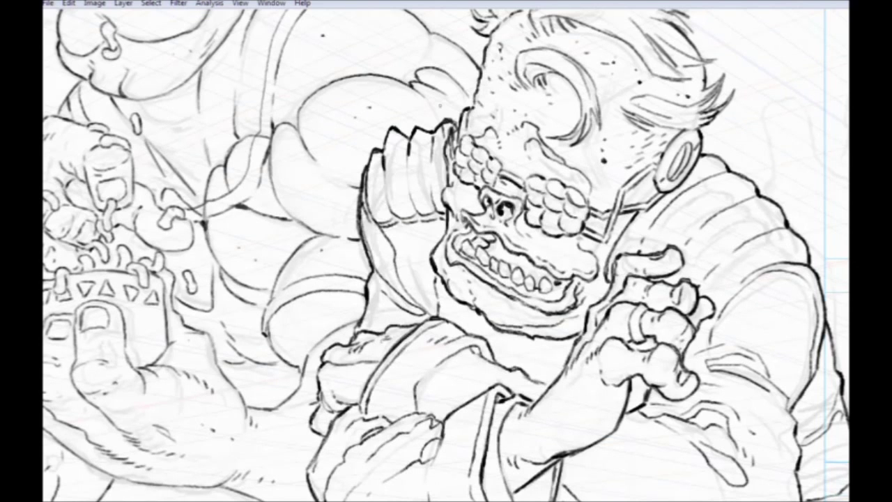
Bring both inked characters fully into view and show the hidden interface panels.
key("ctrl+minus")
key("ctrl+minus")
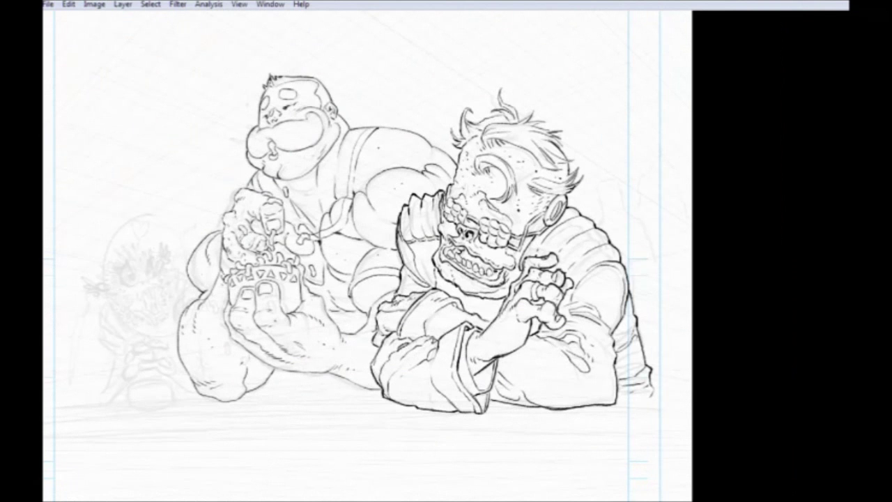
left_click_drag(423, 294, 404, 295)
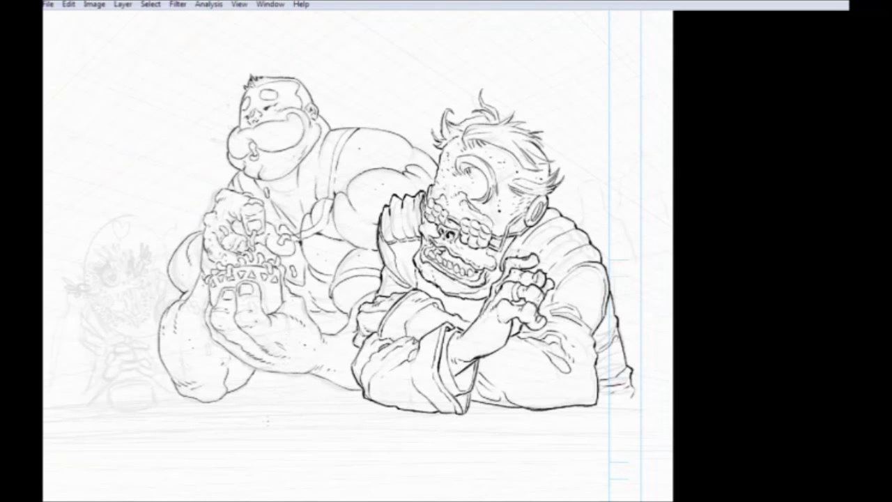
key("Tab")
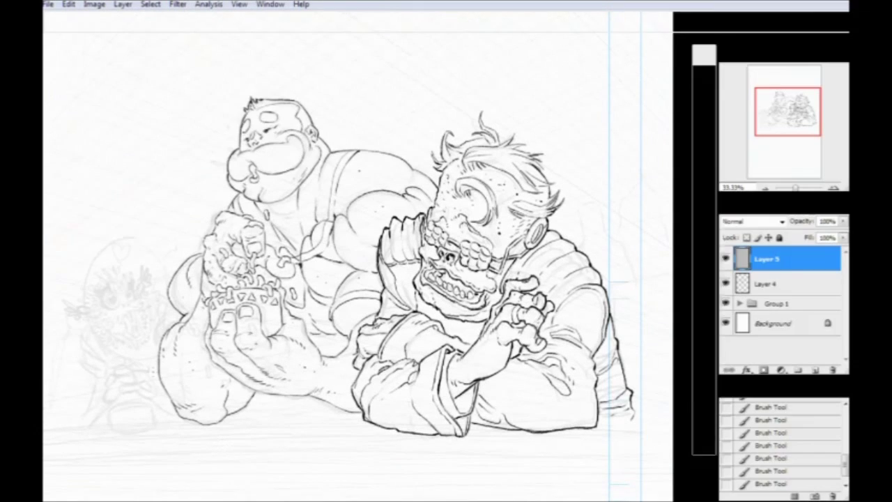
Make Layer 4, which holds the big man's line art, the active layer and check its content by toggling its visibility.
left_click_drag(128, 193, 200, 222)
key("ctrl+plus")
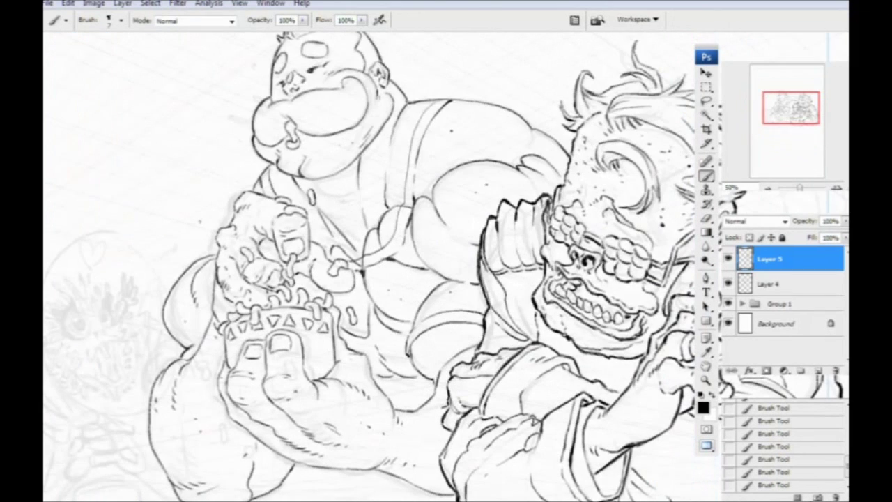
left_click(767, 283)
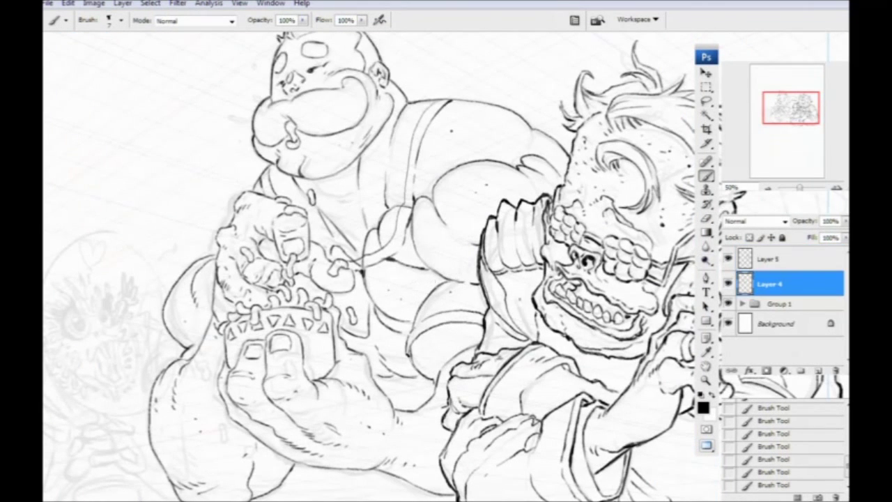
left_click(727, 283)
left_click(728, 284)
left_click_drag(327, 259, 237, 333)
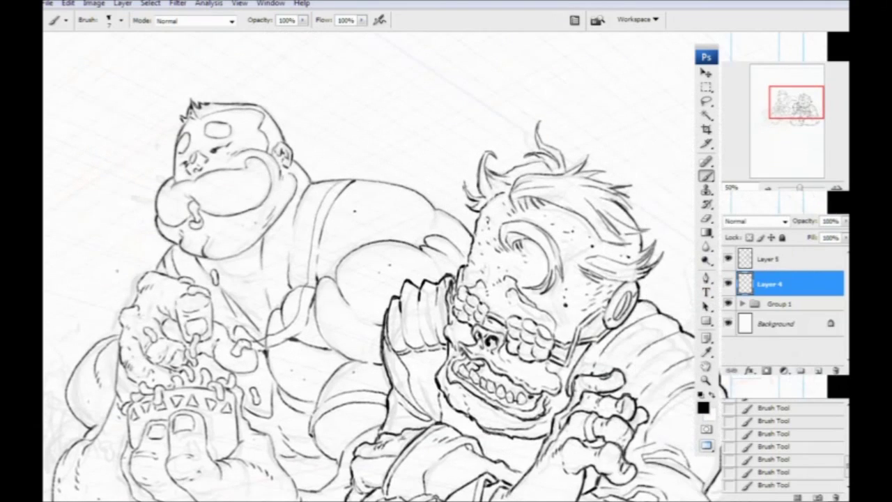
key("ctrl+plus")
left_click_drag(348, 260, 353, 304)
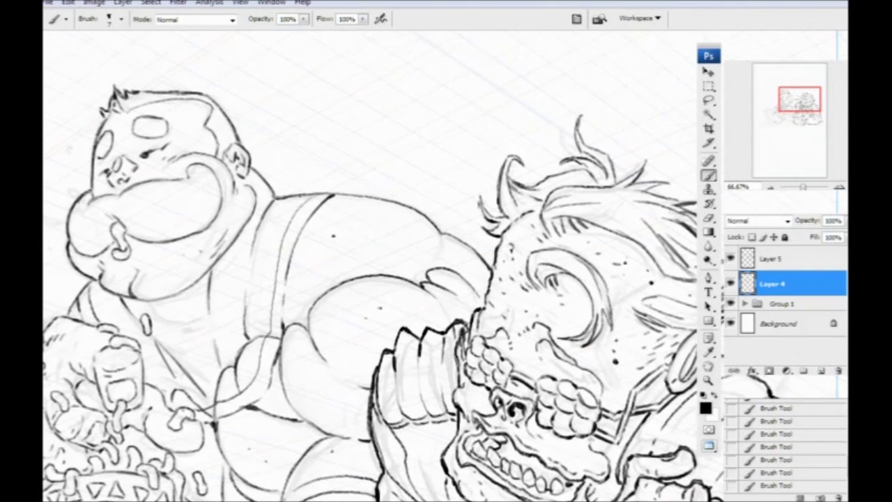
Thicken the big man's shoulder contour from the neck toward the second character's head.
mouse_move(377, 197)
left_mouse_down()
mouse_move(436, 224)
mouse_move(487, 263)
left_mouse_up()
left_click_drag(218, 367, 283, 181)
left_click_drag(370, 225, 374, 174)
mouse_move(416, 144)
left_mouse_down()
mouse_move(440, 150)
mouse_move(408, 141)
left_mouse_up()
left_click_drag(327, 209, 358, 107)
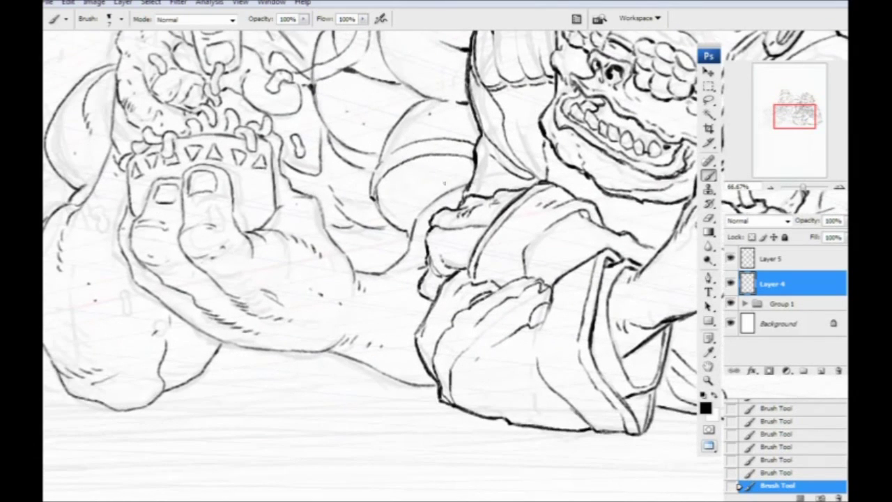
mouse_move(455, 190)
left_mouse_down()
mouse_move(467, 182)
mouse_move(440, 201)
left_mouse_up()
mouse_move(452, 153)
left_mouse_down()
mouse_move(472, 159)
mouse_move(450, 152)
left_mouse_up()
left_click_drag(269, 186, 262, 142)
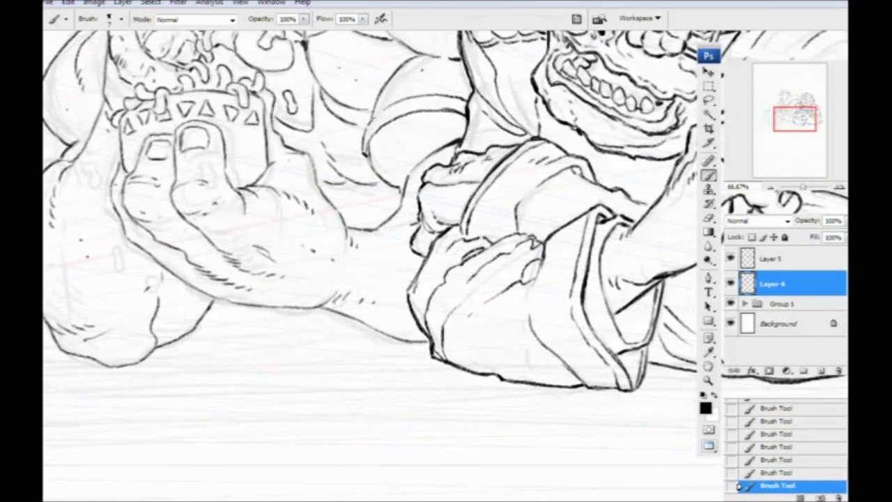
Thicken the underside of the big man's near forearm and the outline of the hand holding the spiked cup.
left_click_drag(317, 306, 428, 341)
left_click_drag(227, 317, 289, 343)
mouse_move(179, 238)
left_mouse_down()
mouse_move(195, 268)
mouse_move(279, 325)
mouse_move(371, 334)
mouse_move(396, 325)
mouse_move(472, 359)
left_mouse_up()
mouse_move(263, 247)
left_mouse_down()
mouse_move(264, 274)
mouse_move(297, 311)
mouse_move(329, 325)
left_mouse_up()
mouse_move(312, 221)
left_mouse_down()
mouse_move(327, 293)
mouse_move(358, 316)
mouse_move(315, 222)
mouse_move(321, 192)
mouse_move(365, 221)
mouse_move(371, 251)
left_mouse_up()
mouse_move(318, 203)
left_mouse_down()
mouse_move(287, 203)
mouse_move(272, 241)
mouse_move(259, 198)
mouse_move(258, 244)
left_mouse_up()
left_click_drag(243, 259, 271, 326)
mouse_move(286, 266)
left_mouse_down()
mouse_move(281, 257)
mouse_move(310, 237)
mouse_move(304, 222)
mouse_move(325, 226)
mouse_move(326, 237)
mouse_move(339, 224)
mouse_move(357, 229)
mouse_move(350, 213)
mouse_move(363, 227)
mouse_move(389, 227)
mouse_move(391, 203)
mouse_move(401, 219)
mouse_move(425, 208)
mouse_move(433, 222)
left_mouse_up()
Thicken the wrist and inner forearm contour and the edge of the band around the big man's upper arm.
left_click_drag(337, 255, 344, 221)
mouse_move(439, 187)
left_mouse_down()
mouse_move(444, 271)
mouse_move(433, 285)
left_mouse_up()
mouse_move(438, 189)
left_mouse_down()
mouse_move(452, 202)
mouse_move(451, 235)
mouse_move(488, 260)
mouse_move(526, 336)
left_mouse_up()
left_click_drag(540, 280, 530, 246)
mouse_move(514, 296)
left_mouse_down()
mouse_move(540, 297)
mouse_move(563, 279)
mouse_move(590, 227)
mouse_move(560, 252)
mouse_move(566, 260)
left_mouse_up()
mouse_move(556, 188)
left_mouse_down()
mouse_move(533, 229)
mouse_move(541, 178)
left_mouse_up()
left_click_drag(411, 223, 370, 298)
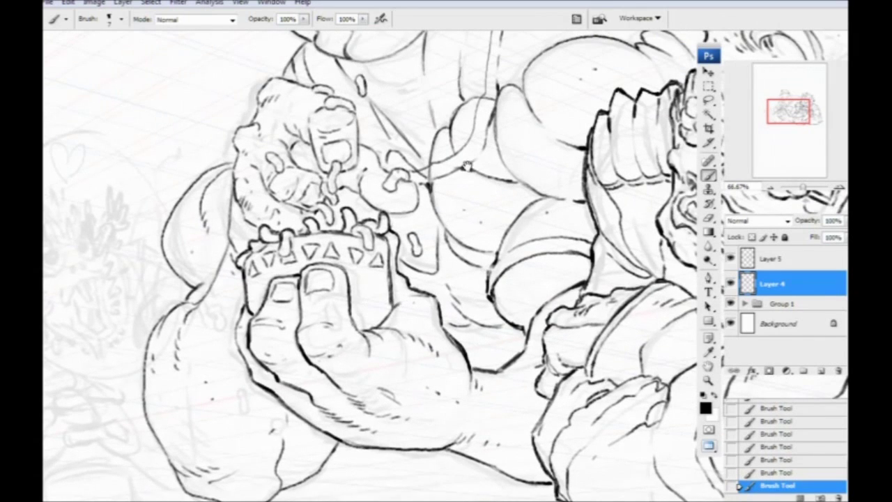
left_click_drag(414, 229, 427, 286)
left_click_drag(498, 149, 488, 177)
left_click_drag(495, 304, 508, 308)
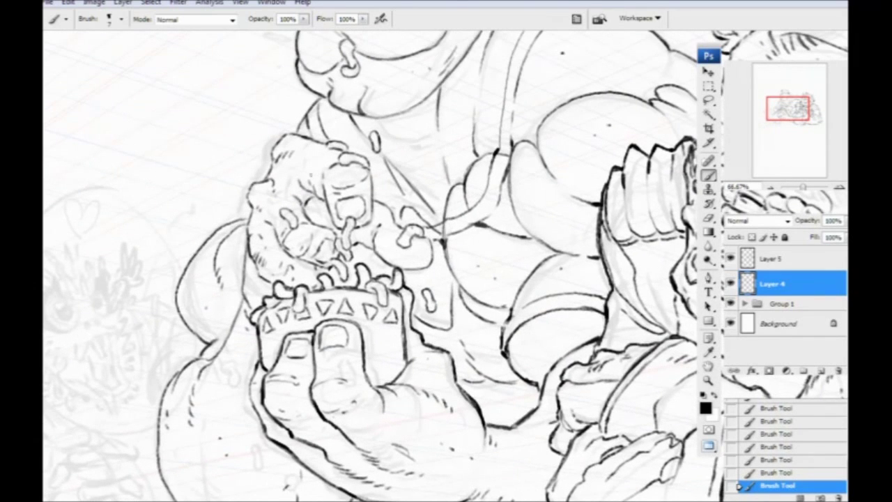
Thicken the outer contour of the big man's far arm, from the shoulder bulge down around the elbow.
left_click_drag(386, 324, 358, 263)
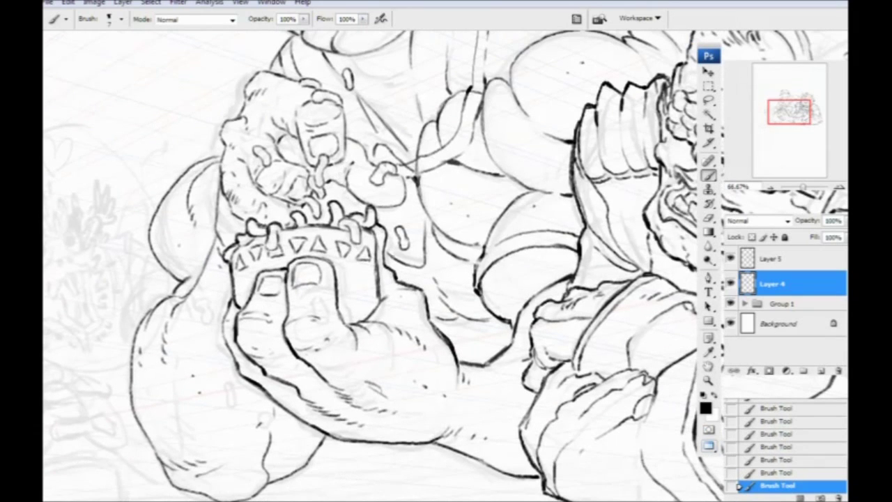
left_click_drag(448, 306, 487, 320)
left_click_drag(182, 425, 402, 272)
mouse_move(544, 282)
left_mouse_down()
mouse_move(525, 311)
mouse_move(485, 329)
left_mouse_up()
mouse_move(453, 299)
left_mouse_down()
mouse_move(410, 257)
mouse_move(444, 281)
mouse_move(445, 293)
left_mouse_up()
mouse_move(407, 284)
left_mouse_down()
mouse_move(267, 356)
mouse_move(287, 371)
mouse_move(276, 379)
mouse_move(211, 364)
mouse_move(198, 336)
left_mouse_up()
left_click_drag(212, 305, 306, 344)
mouse_move(349, 150)
left_mouse_down()
mouse_move(329, 207)
mouse_move(288, 228)
mouse_move(276, 256)
mouse_move(277, 235)
mouse_move(265, 277)
mouse_move(266, 327)
mouse_move(296, 382)
left_mouse_up()
left_click_drag(277, 355, 281, 464)
Thicken the outline of the raised hand above the cup, including its knuckles and the finger with the large nail.
left_click_drag(316, 317, 311, 323)
left_click_drag(286, 252, 318, 306)
mouse_move(331, 210)
left_mouse_down()
mouse_move(356, 188)
mouse_move(361, 169)
mouse_move(361, 216)
mouse_move(372, 241)
mouse_move(355, 252)
left_mouse_up()
mouse_move(354, 220)
left_mouse_down()
mouse_move(357, 263)
mouse_move(313, 304)
left_mouse_up()
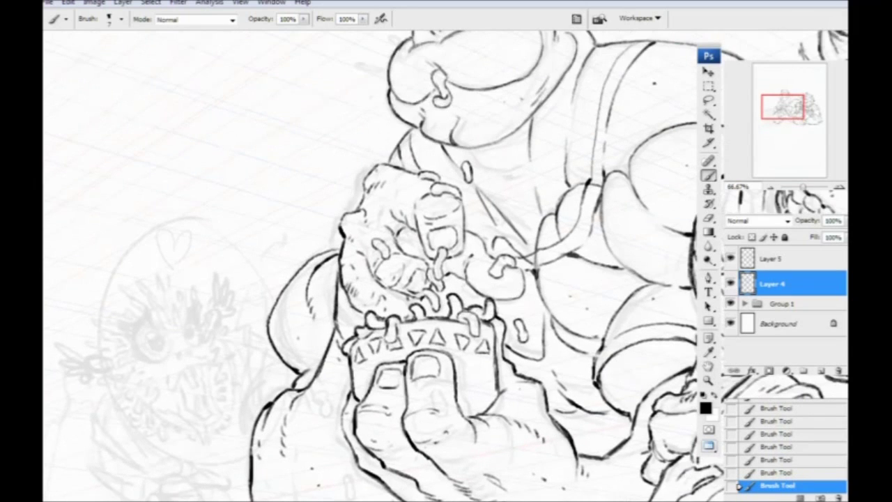
mouse_move(349, 215)
left_mouse_down()
mouse_move(381, 163)
mouse_move(314, 213)
mouse_move(346, 222)
mouse_move(367, 243)
mouse_move(369, 278)
mouse_move(348, 320)
mouse_move(322, 269)
mouse_move(311, 274)
left_mouse_up()
mouse_move(312, 261)
left_mouse_down()
mouse_move(295, 293)
mouse_move(332, 302)
left_mouse_up()
mouse_move(307, 334)
left_mouse_down()
mouse_move(289, 328)
mouse_move(271, 301)
left_mouse_up()
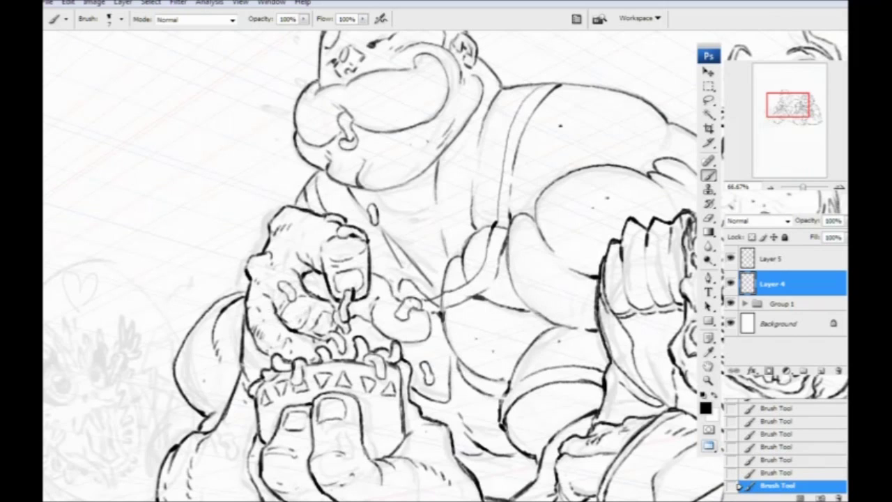
Thicken the raised hand's thumb and its ring, plus the small oval slot in the clothing beside the cup.
left_click_drag(269, 355, 251, 334)
left_click_drag(357, 313, 372, 322)
mouse_move(372, 273)
left_mouse_down()
mouse_move(412, 316)
mouse_move(418, 302)
mouse_move(429, 325)
mouse_move(398, 340)
mouse_move(367, 318)
left_mouse_up()
mouse_move(425, 364)
left_mouse_down()
mouse_move(432, 369)
mouse_move(423, 384)
left_mouse_up()
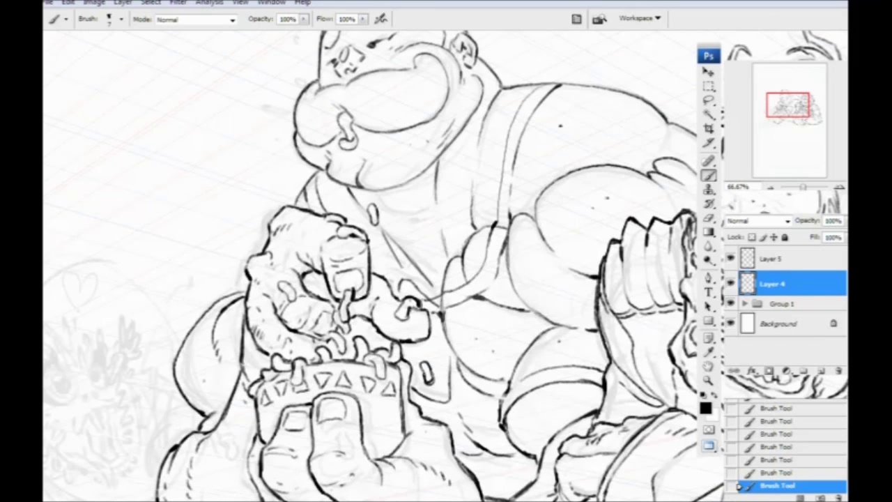
Examine the thickened contours around the cup and then across both inked characters in full view.
key("space")
left_click_drag(271, 191, 338, 302)
left_click_drag(388, 281, 362, 314)
left_click_drag(338, 372, 435, 212)
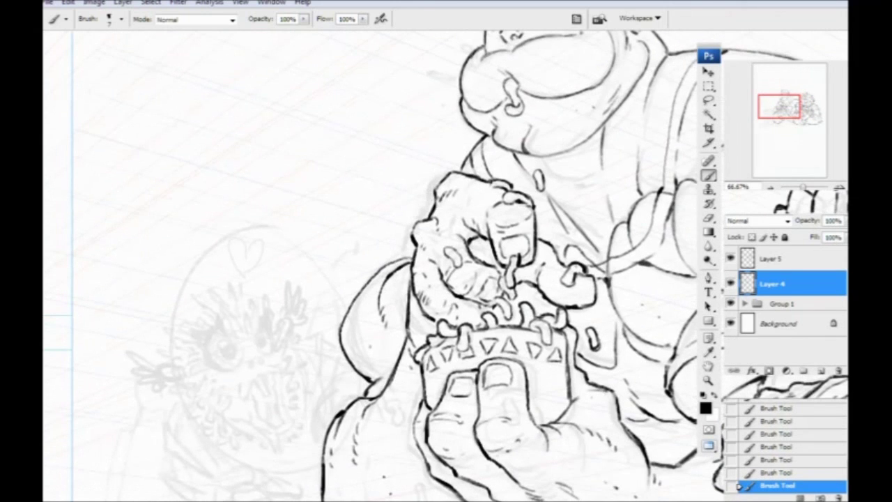
left_click_drag(406, 378, 284, 301)
key("ctrl+minus")
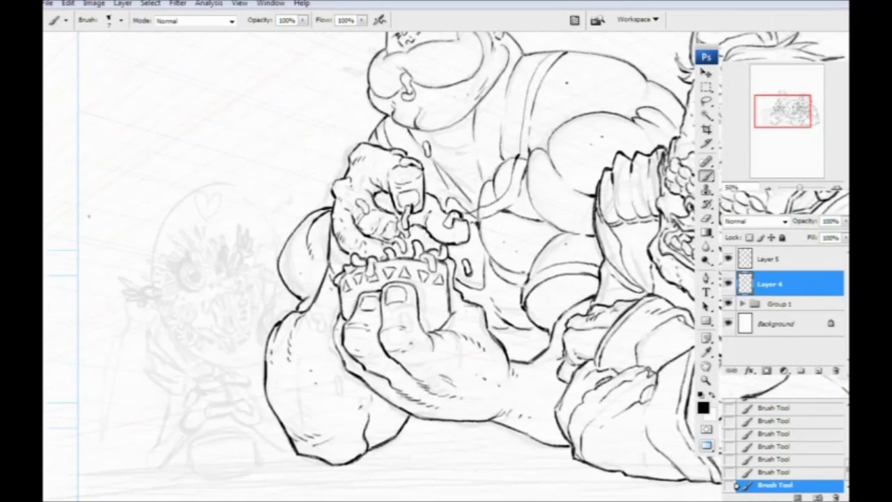
key("ctrl+minus")
left_click_drag(220, 217, 90, 297)
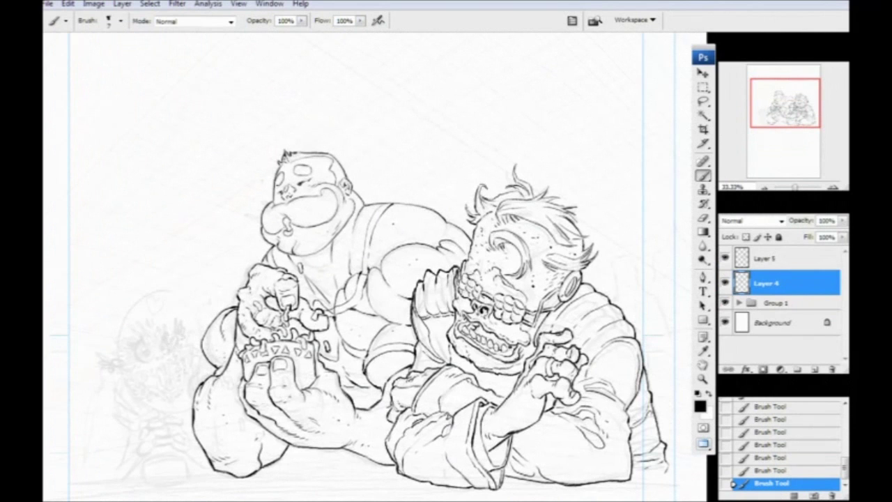
left_click_drag(334, 375, 323, 380)
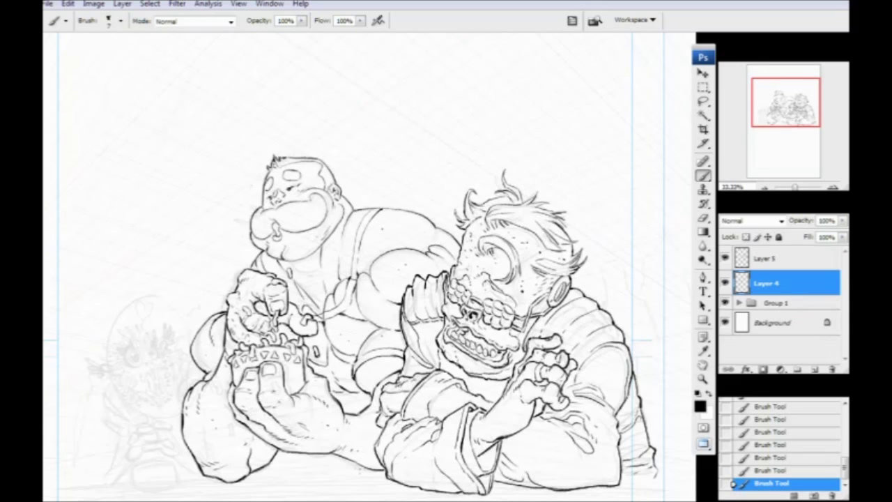
Add a new layer above Layer 5 for inking the third character, and frame its pencil-sketched head.
left_click(773, 259)
left_click(813, 370)
left_click_drag(266, 370, 248, 179)
key("ctrl+plus")
left_click_drag(150, 372, 299, 436)
left_click_drag(156, 433, 244, 436)
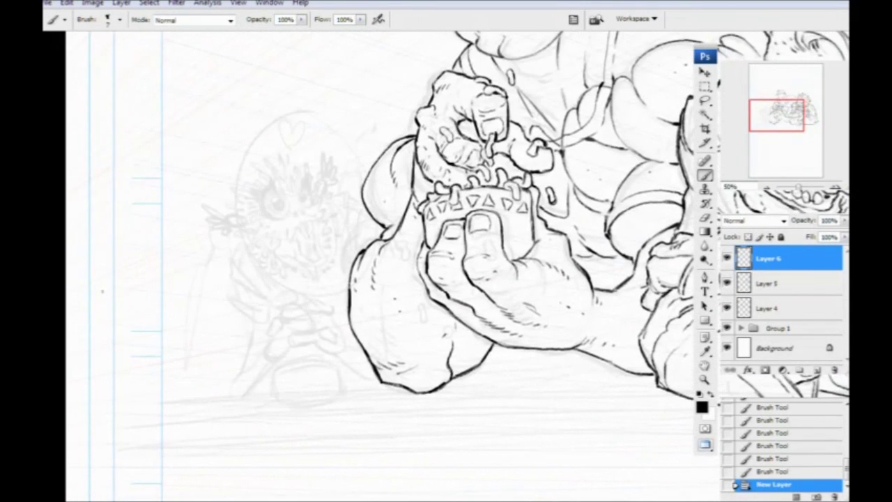
left_click_drag(103, 292, 464, 296)
key("ctrl+plus")
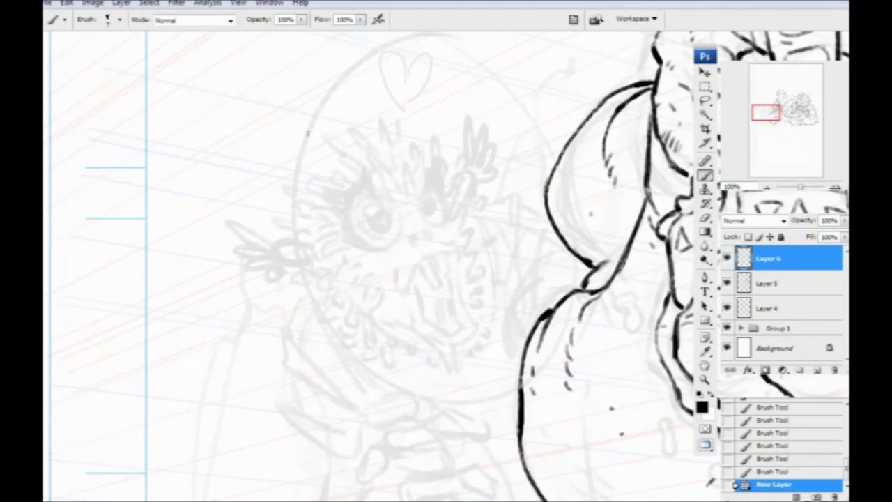
Ink the third character's large round eye with its shaded pupil, rims and dark pointed lashes.
left_click(381, 207)
left_click(383, 205)
left_click_drag(372, 197, 383, 204)
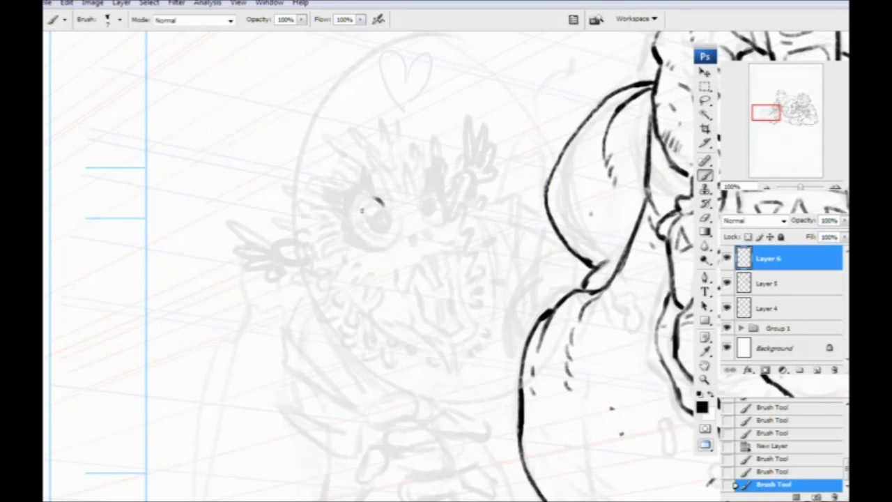
key("ctrl+minus")
left_click_drag(400, 224, 408, 234)
mouse_move(405, 230)
left_mouse_down()
mouse_move(394, 248)
mouse_move(390, 237)
mouse_move(404, 244)
mouse_move(400, 228)
mouse_move(416, 241)
mouse_move(410, 249)
mouse_move(388, 252)
mouse_move(412, 228)
mouse_move(370, 217)
mouse_move(364, 227)
left_mouse_up()
mouse_move(392, 224)
left_mouse_down()
mouse_move(377, 237)
mouse_move(373, 219)
mouse_move(367, 231)
mouse_move(375, 228)
mouse_move(374, 221)
mouse_move(365, 227)
mouse_move(368, 214)
mouse_move(382, 215)
left_mouse_up()
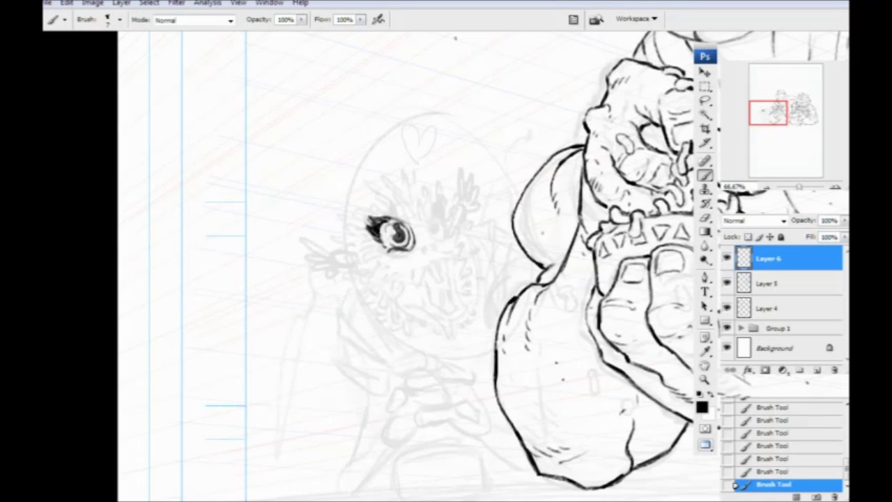
Ink the third character's narrow second eye with dense dark strokes around the pupil and lashes.
mouse_move(444, 234)
left_mouse_down()
mouse_move(442, 244)
mouse_move(442, 214)
mouse_move(432, 219)
mouse_move(439, 212)
left_mouse_up()
left_click_drag(448, 200, 445, 220)
mouse_move(449, 205)
left_mouse_down()
mouse_move(445, 232)
mouse_move(437, 218)
left_mouse_up()
mouse_move(446, 210)
left_mouse_down()
mouse_move(440, 235)
mouse_move(435, 219)
left_mouse_up()
left_click_drag(442, 213, 438, 226)
left_click_drag(444, 215, 435, 235)
mouse_move(443, 215)
left_mouse_down()
mouse_move(432, 237)
mouse_move(435, 229)
left_mouse_up()
left_click_drag(442, 216, 432, 227)
left_click_drag(439, 227, 436, 239)
Ink the third character's small nostrils and wide-open beak with the ridges inside the mouth.
left_click_drag(395, 318, 223, 346)
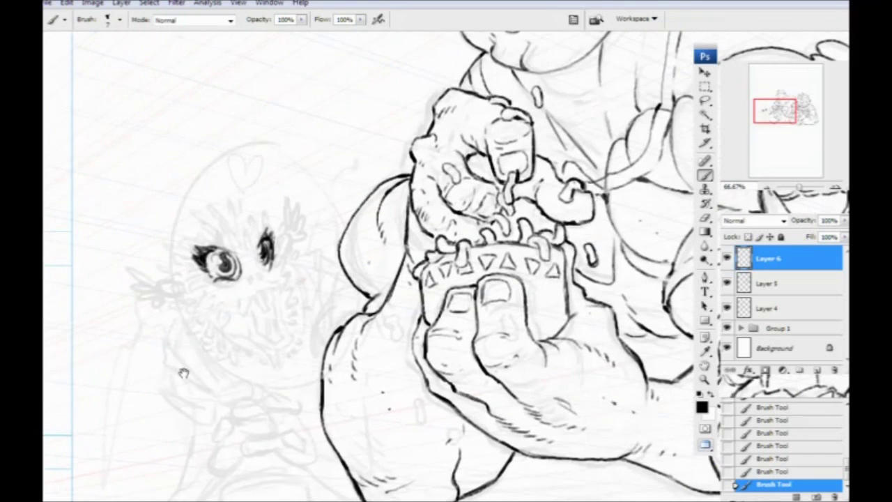
left_click_drag(181, 374, 179, 368)
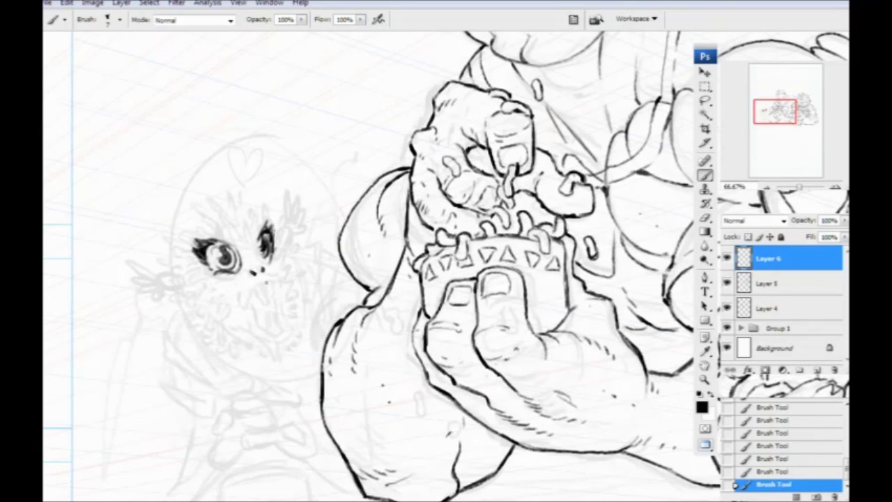
mouse_move(264, 283)
left_mouse_down()
mouse_move(285, 283)
mouse_move(249, 304)
mouse_move(232, 303)
mouse_move(222, 288)
mouse_move(268, 282)
mouse_move(266, 272)
mouse_move(284, 282)
mouse_move(274, 301)
mouse_move(247, 311)
mouse_move(254, 336)
mouse_move(281, 331)
left_mouse_up()
mouse_move(286, 312)
left_mouse_down()
mouse_move(286, 336)
mouse_move(277, 318)
left_mouse_up()
mouse_move(278, 286)
left_mouse_down()
mouse_move(286, 341)
mouse_move(246, 332)
mouse_move(237, 300)
left_mouse_up()
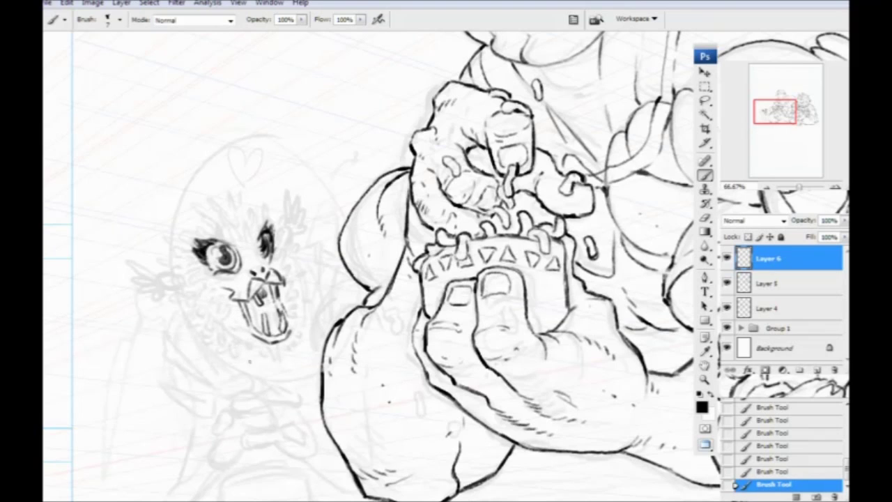
Ink the rows of short quills across the third character's brow and the spikes along its cheek and lower jaw.
mouse_move(247, 231)
left_mouse_down()
mouse_move(244, 221)
mouse_move(224, 235)
mouse_move(227, 214)
mouse_move(209, 237)
mouse_move(208, 209)
mouse_move(195, 231)
mouse_move(241, 199)
mouse_move(260, 216)
mouse_move(253, 202)
mouse_move(267, 205)
mouse_move(231, 187)
mouse_move(231, 202)
mouse_move(219, 187)
mouse_move(184, 200)
mouse_move(176, 233)
left_mouse_up()
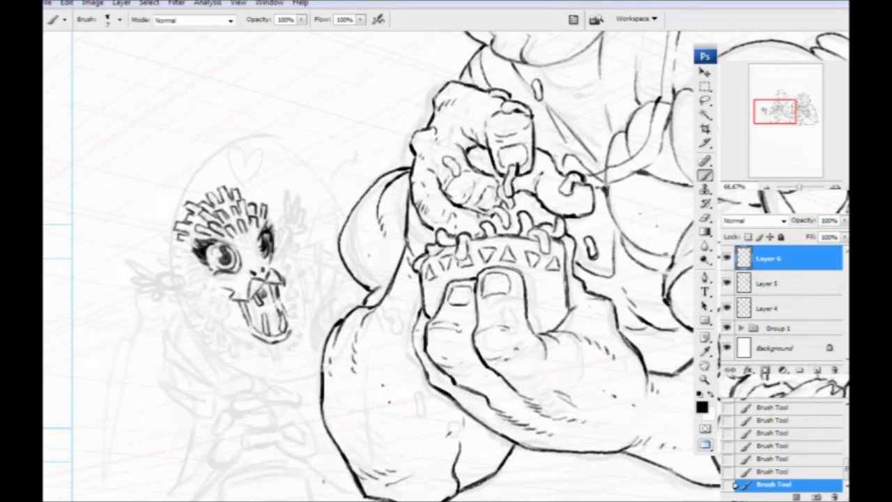
mouse_move(290, 341)
left_mouse_down()
mouse_move(298, 349)
mouse_move(282, 357)
left_mouse_up()
left_click_drag(282, 347, 272, 362)
left_click_drag(274, 349, 267, 362)
mouse_move(269, 348)
left_mouse_down()
mouse_move(262, 362)
mouse_move(247, 358)
left_mouse_up()
mouse_move(252, 341)
left_mouse_down()
mouse_move(248, 356)
mouse_move(243, 349)
left_mouse_up()
left_click_drag(244, 337, 238, 345)
left_click_drag(242, 333, 227, 341)
left_click_drag(236, 327, 224, 338)
left_click_drag(233, 324, 223, 330)
left_click_drag(227, 319, 218, 324)
left_click_drag(227, 310, 216, 321)
mouse_move(216, 308)
left_mouse_down()
mouse_move(191, 286)
mouse_move(187, 255)
mouse_move(143, 239)
mouse_move(140, 255)
mouse_move(189, 268)
left_mouse_up()
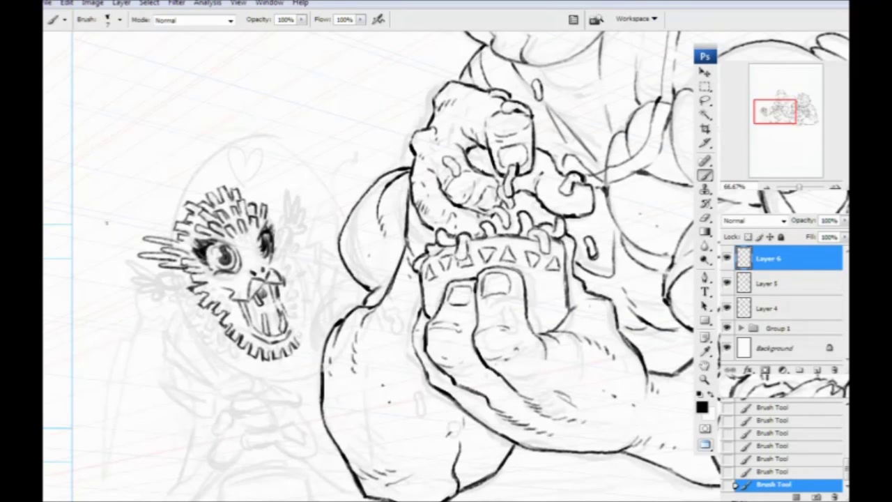
Ink the spikes up the far side of the jaw and the long quills radiating from the crown.
mouse_move(301, 339)
left_mouse_down()
mouse_move(299, 308)
mouse_move(233, 297)
mouse_move(292, 249)
mouse_move(291, 257)
mouse_move(296, 231)
mouse_move(282, 183)
mouse_move(260, 182)
mouse_move(239, 167)
left_mouse_up()
left_click_drag(213, 195, 193, 173)
left_click_drag(190, 206, 167, 191)
left_click_drag(181, 227, 152, 214)
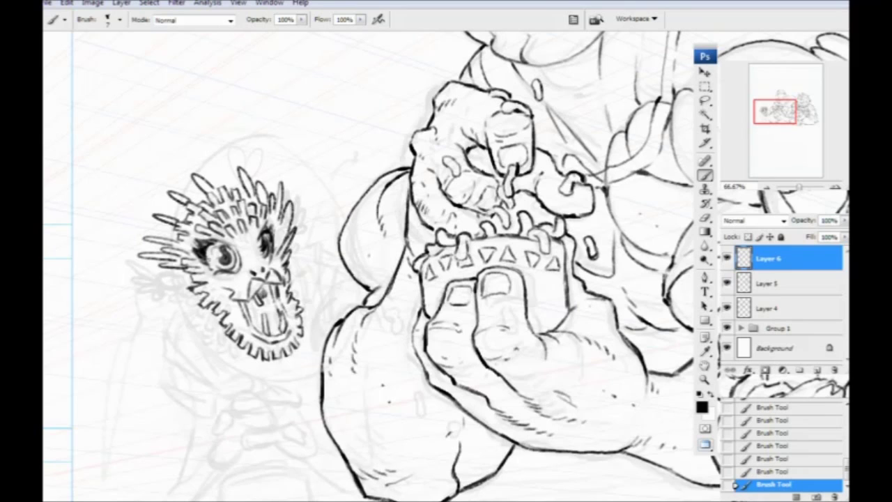
Ink the hand-shaped ears with spread fingers on both sides of the third character's head.
mouse_move(216, 271)
left_mouse_down()
mouse_move(198, 275)
mouse_move(192, 266)
left_mouse_up()
left_click_drag(276, 245, 272, 262)
mouse_move(188, 272)
left_mouse_down()
mouse_move(180, 287)
mouse_move(161, 287)
mouse_move(160, 273)
left_mouse_up()
mouse_move(179, 272)
left_mouse_down()
mouse_move(156, 275)
mouse_move(163, 284)
mouse_move(109, 260)
mouse_move(117, 283)
mouse_move(133, 291)
mouse_move(135, 315)
left_mouse_up()
mouse_move(155, 289)
left_mouse_down()
mouse_move(148, 312)
mouse_move(168, 284)
left_mouse_up()
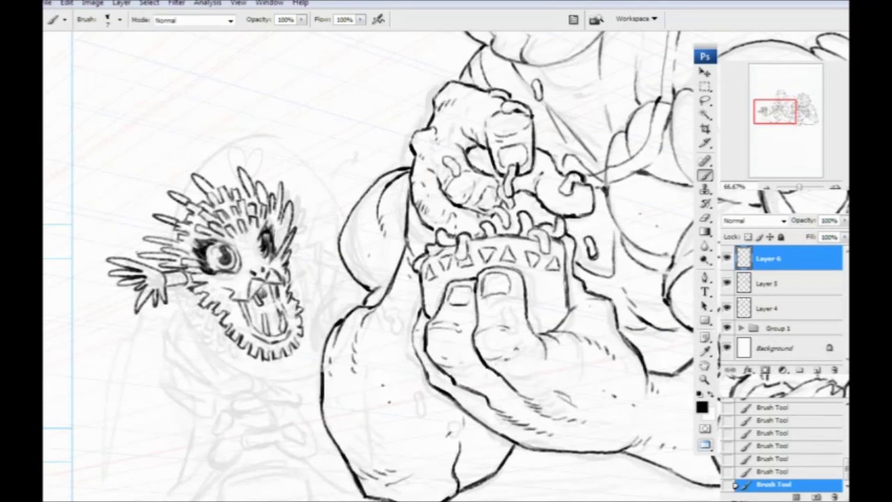
mouse_move(289, 202)
left_mouse_down()
mouse_move(296, 166)
mouse_move(307, 167)
mouse_move(320, 184)
left_mouse_up()
mouse_move(303, 225)
left_mouse_down()
mouse_move(322, 199)
mouse_move(291, 249)
left_mouse_up()
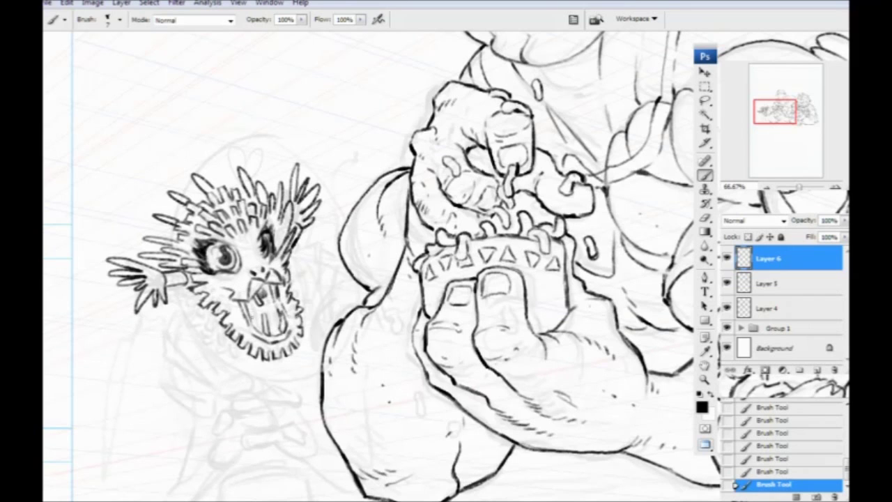
Ink the third character's folded hands as stacked bony fingers below the head.
mouse_move(178, 400)
left_mouse_down()
mouse_move(233, 302)
mouse_move(272, 290)
mouse_move(348, 288)
mouse_move(365, 307)
mouse_move(352, 303)
mouse_move(359, 297)
mouse_move(279, 334)
mouse_move(266, 330)
left_mouse_up()
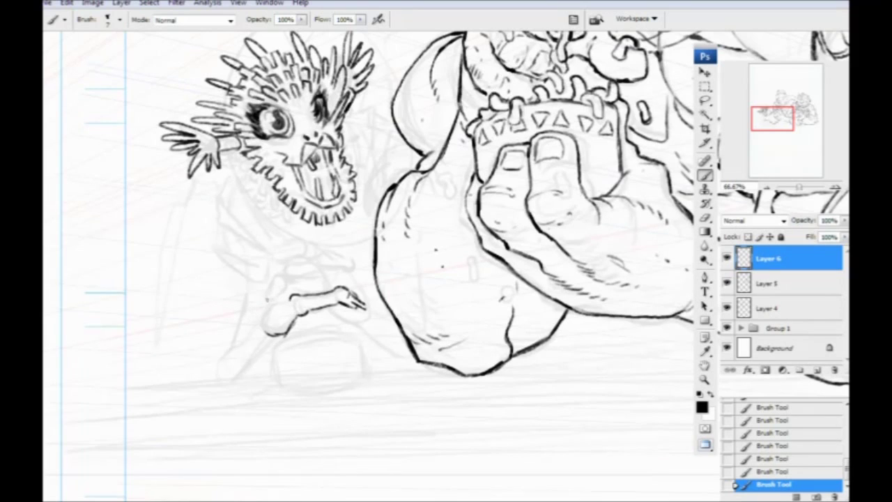
mouse_move(342, 281)
left_mouse_down()
mouse_move(273, 274)
mouse_move(264, 307)
mouse_move(291, 286)
mouse_move(325, 292)
left_mouse_up()
mouse_move(285, 268)
left_mouse_down()
mouse_move(330, 264)
mouse_move(352, 274)
mouse_move(336, 269)
mouse_move(349, 275)
mouse_move(331, 249)
mouse_move(295, 253)
mouse_move(269, 282)
left_mouse_up()
left_click_drag(243, 328, 285, 271)
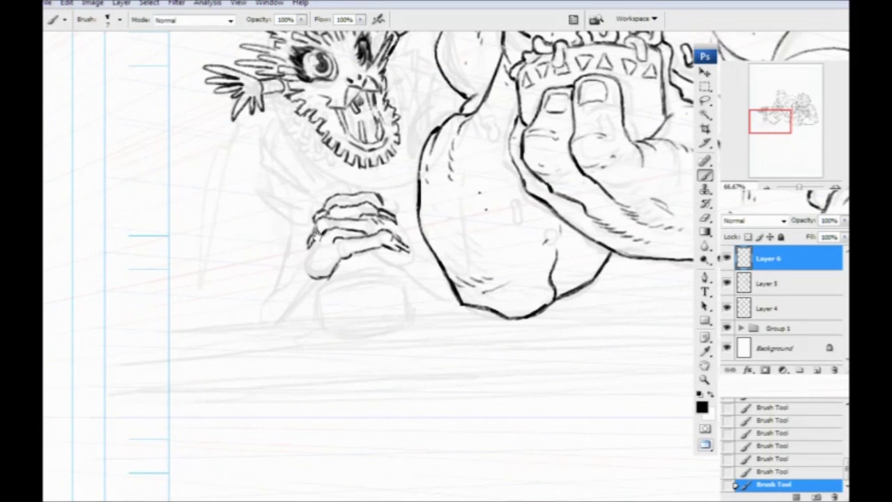
Ink both thin forearms running down from the folded hands to the elbows, and add the small thumb details.
left_click_drag(310, 244, 263, 315)
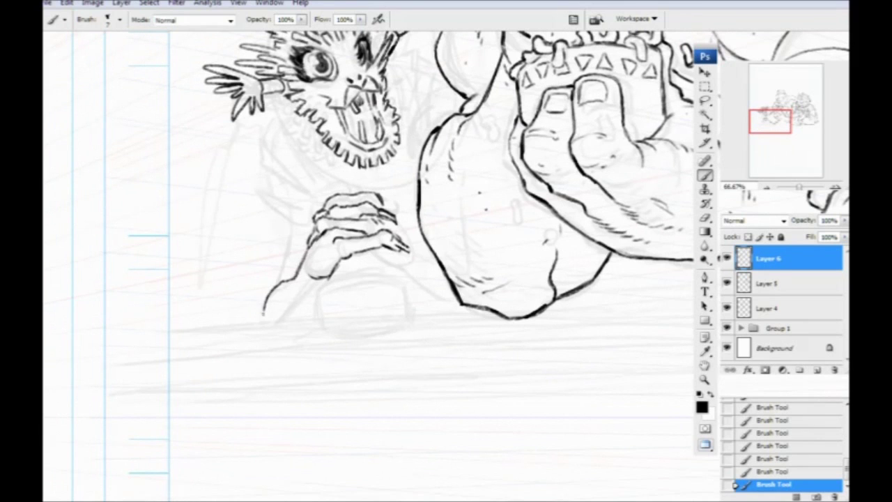
mouse_move(310, 279)
left_mouse_down()
mouse_move(269, 336)
mouse_move(265, 296)
mouse_move(290, 215)
left_mouse_up()
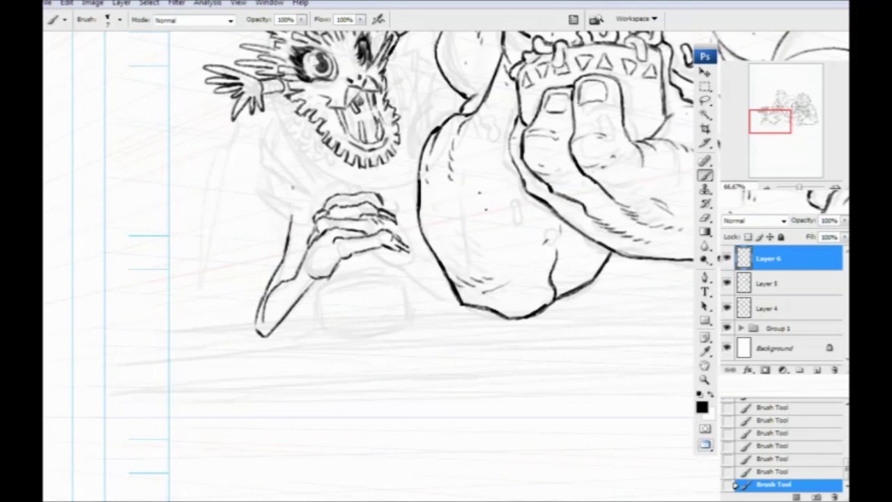
left_click_drag(238, 275, 205, 298)
mouse_move(361, 290)
left_mouse_down()
mouse_move(414, 330)
mouse_move(448, 336)
mouse_move(392, 340)
mouse_move(400, 362)
left_mouse_up()
mouse_move(376, 287)
left_mouse_down()
mouse_move(400, 326)
mouse_move(423, 342)
left_mouse_up()
left_click_drag(316, 320, 333, 331)
left_click_drag(334, 318, 335, 332)
left_click_drag(300, 255, 290, 272)
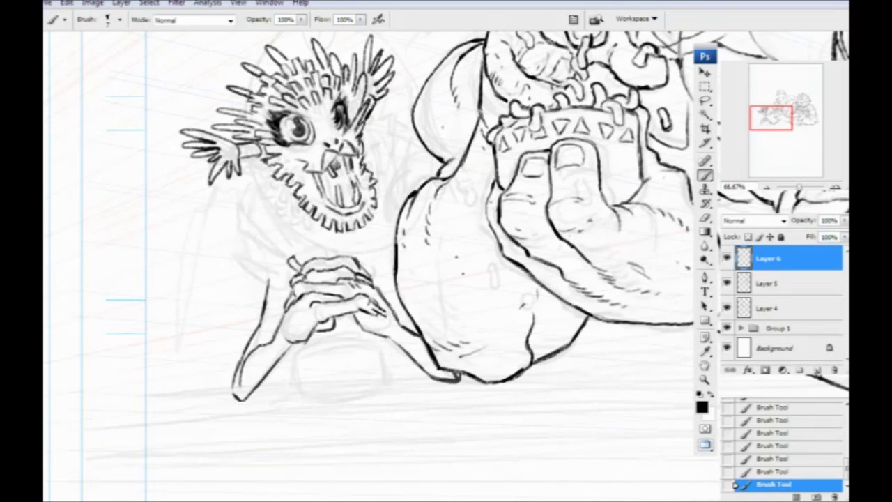
Ink a second row of rounded spikes around the third character's cheeks and jaw.
left_click_drag(232, 327, 215, 377)
mouse_move(244, 227)
left_mouse_down()
mouse_move(308, 294)
mouse_move(345, 297)
mouse_move(362, 282)
mouse_move(367, 255)
mouse_move(357, 180)
left_mouse_up()
left_click_drag(202, 281, 223, 256)
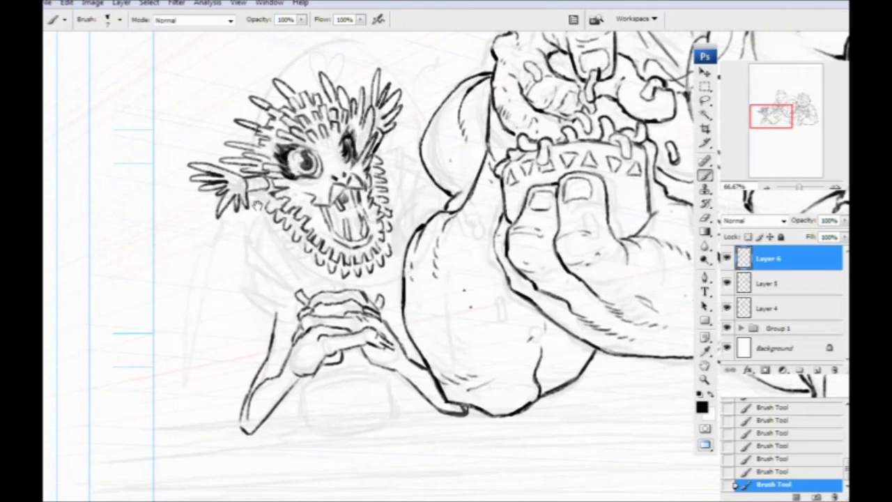
Ink the layered collar and shoulder folds beneath the hand-shaped ear on the third character's left side of the drawing.
left_click_drag(252, 210, 319, 280)
mouse_move(255, 222)
left_mouse_down()
mouse_move(284, 258)
mouse_move(251, 222)
mouse_move(238, 244)
mouse_move(300, 279)
left_mouse_up()
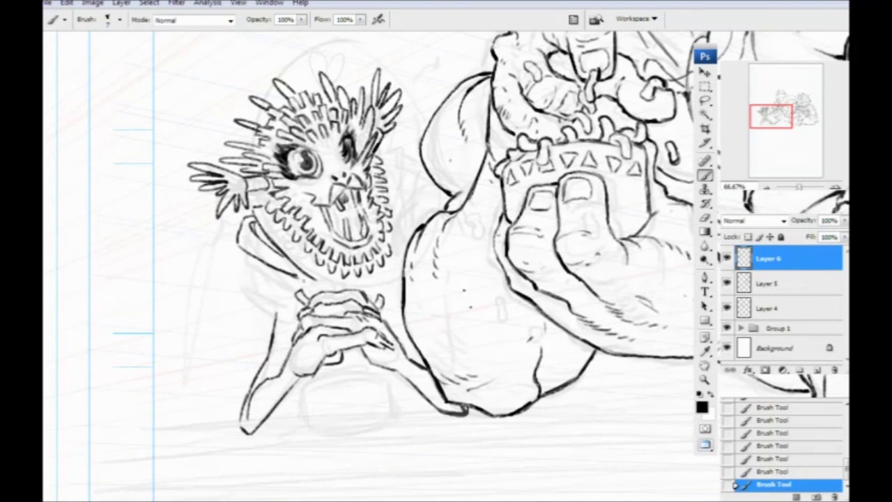
left_click_drag(246, 260, 305, 281)
mouse_move(253, 255)
left_mouse_down()
mouse_move(244, 264)
mouse_move(305, 286)
mouse_move(240, 272)
mouse_move(293, 285)
left_mouse_up()
Ink the collar on the other side of the third character's neck and a fringe of rounded spikes under the shoulder folds.
mouse_move(407, 170)
left_mouse_down()
mouse_move(394, 259)
mouse_move(395, 227)
mouse_move(405, 231)
left_mouse_up()
left_click_drag(441, 190, 418, 226)
mouse_move(403, 178)
left_mouse_down()
mouse_move(414, 170)
mouse_move(383, 157)
left_mouse_up()
mouse_move(224, 262)
left_mouse_down()
mouse_move(205, 236)
mouse_move(239, 269)
mouse_move(248, 299)
mouse_move(277, 298)
left_mouse_up()
mouse_move(237, 261)
left_mouse_down()
mouse_move(272, 274)
mouse_move(318, 263)
left_mouse_up()
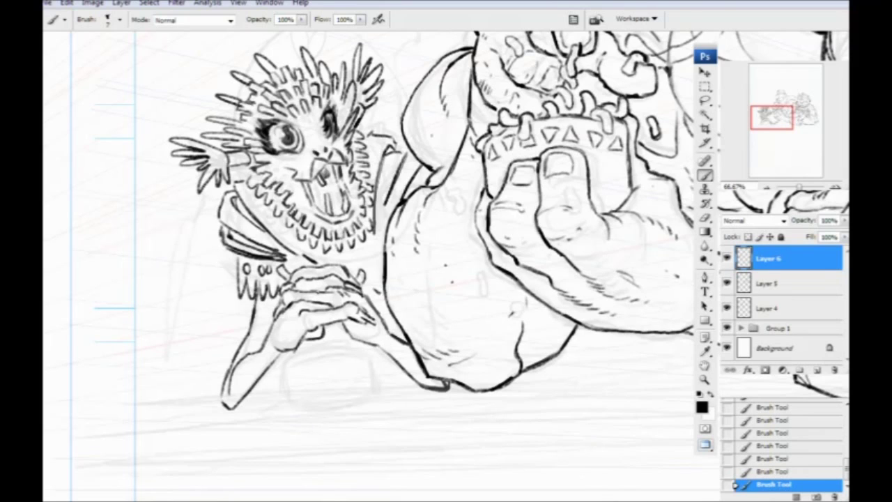
Ink a small cup below the folded hands, erase part of its side and add a curled handle there.
left_click_drag(235, 388, 221, 371)
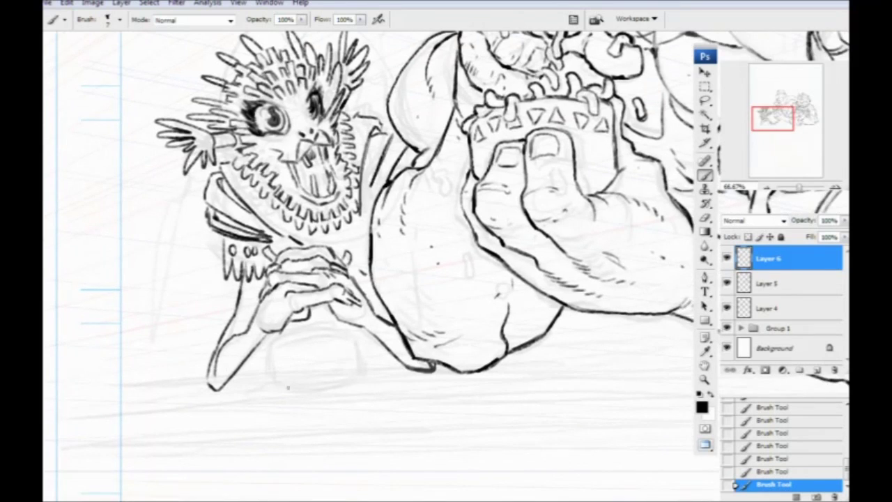
mouse_move(363, 375)
left_mouse_down()
mouse_move(282, 383)
mouse_move(276, 336)
mouse_move(356, 332)
mouse_move(360, 378)
left_mouse_up()
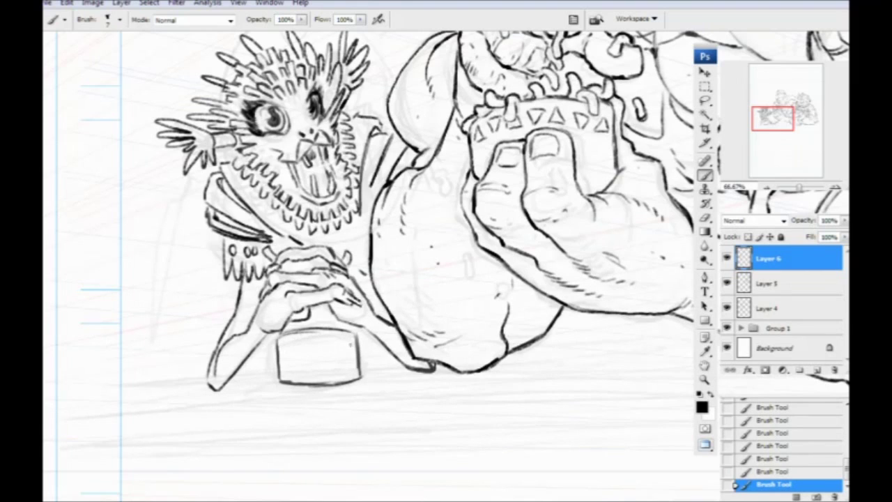
key("e")
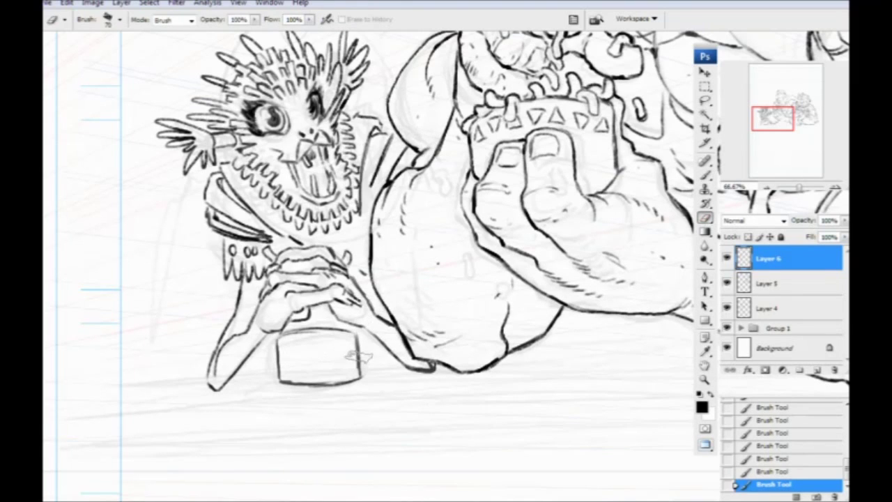
mouse_move(359, 359)
left_mouse_down()
mouse_move(358, 341)
mouse_move(368, 347)
left_mouse_up()
key("b")
mouse_move(367, 345)
left_mouse_down()
mouse_move(368, 364)
mouse_move(351, 360)
mouse_move(360, 365)
left_mouse_up()
left_click_drag(358, 356, 359, 357)
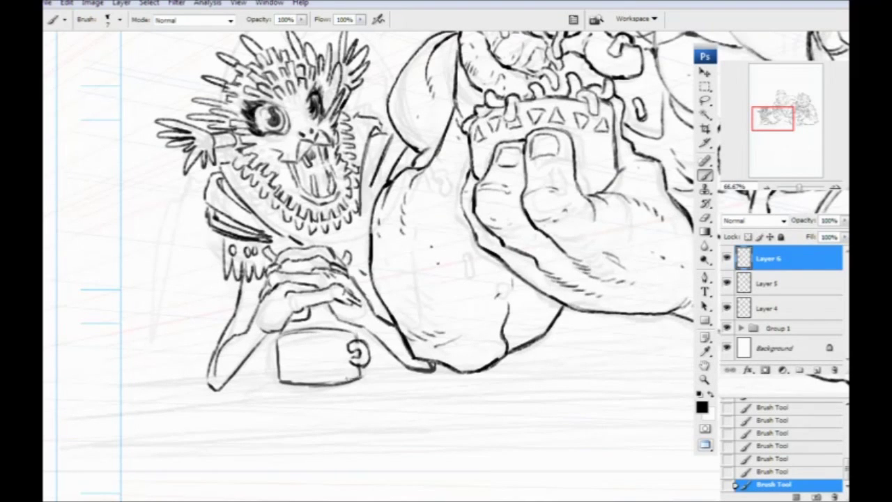
Ink an irregular puddle around the base of the small cup and drips running down its front.
mouse_move(265, 378)
left_mouse_down()
mouse_move(243, 390)
mouse_move(324, 395)
mouse_move(379, 385)
mouse_move(368, 371)
left_mouse_up()
left_click_drag(252, 384, 253, 381)
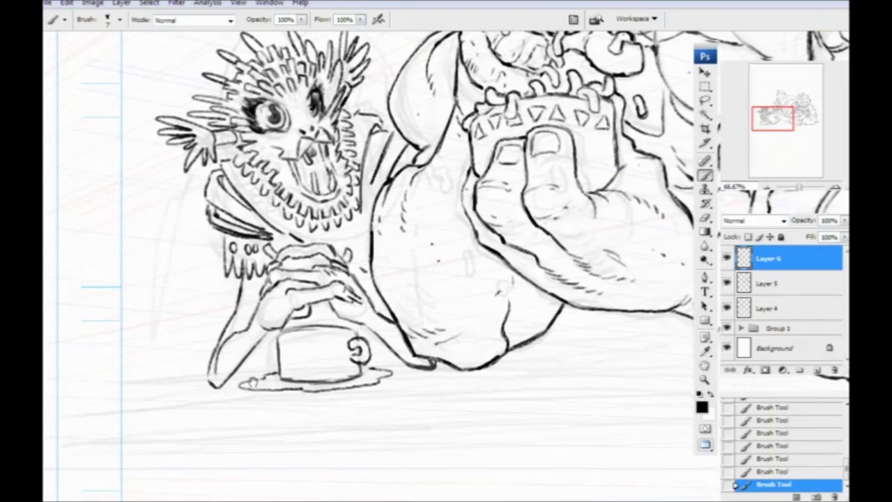
mouse_move(326, 333)
left_mouse_down()
mouse_move(326, 353)
mouse_move(305, 362)
mouse_move(302, 379)
mouse_move(283, 348)
mouse_move(287, 332)
left_mouse_up()
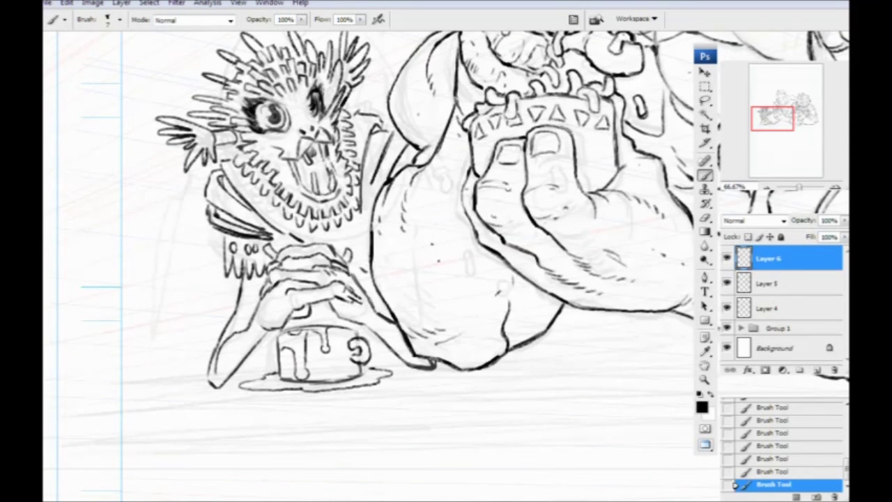
left_click_drag(210, 352, 193, 371)
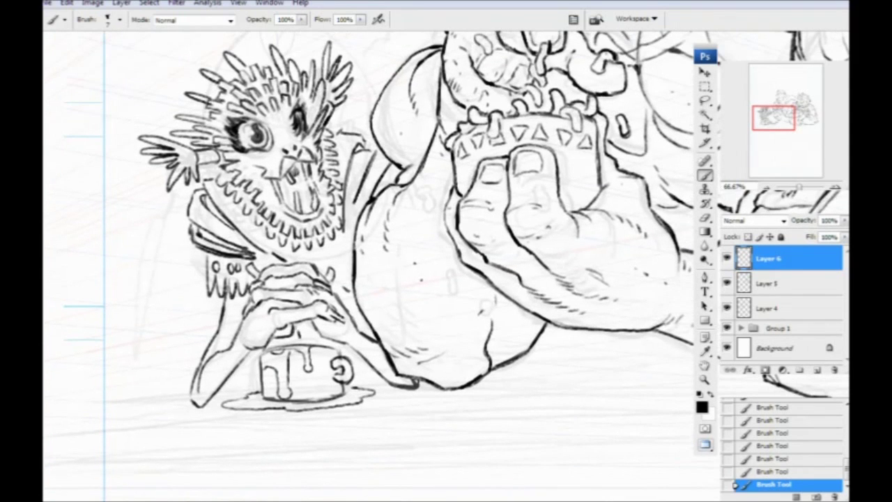
Ink a tilted heart above the third character's head, with small highlight shapes inside it.
left_click_drag(218, 291, 230, 396)
key("ctrl+minus")
key("ctrl+minus")
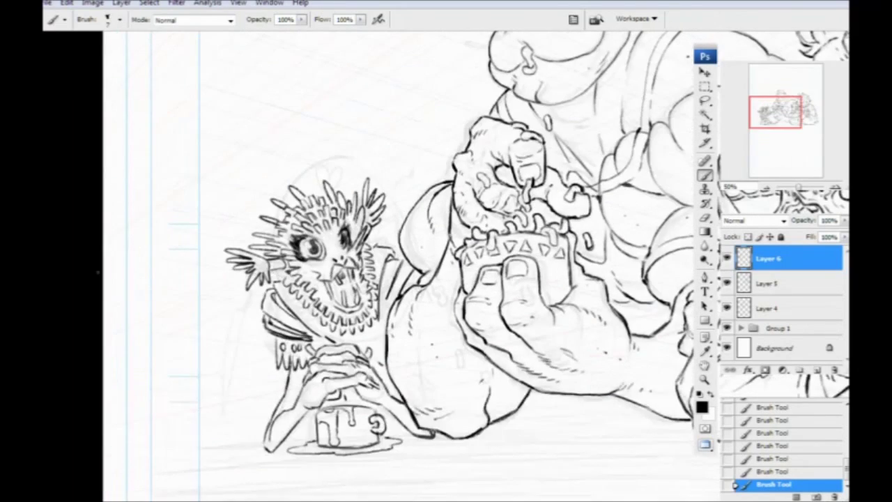
left_click_drag(316, 317, 188, 335)
key("ctrl+plus")
key("ctrl+plus")
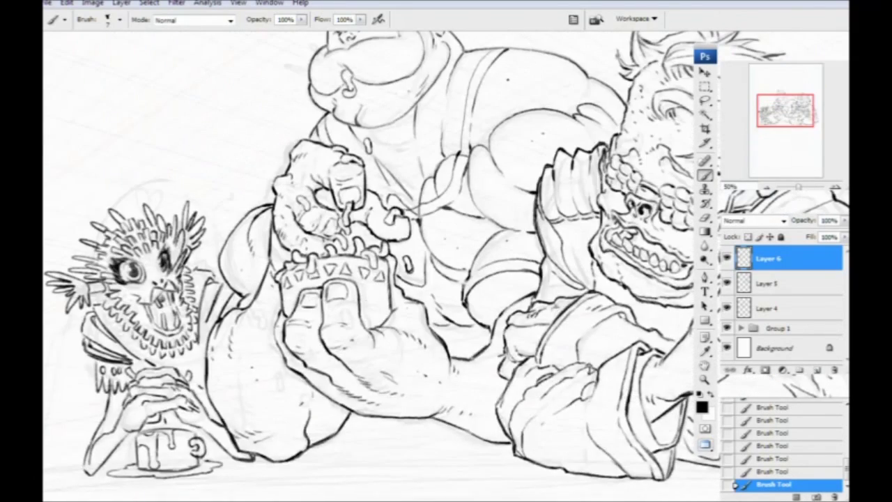
left_click_drag(176, 214, 451, 334)
mouse_move(286, 241)
left_mouse_down()
mouse_move(325, 234)
mouse_move(303, 287)
mouse_move(258, 228)
mouse_move(240, 252)
mouse_move(301, 285)
left_mouse_up()
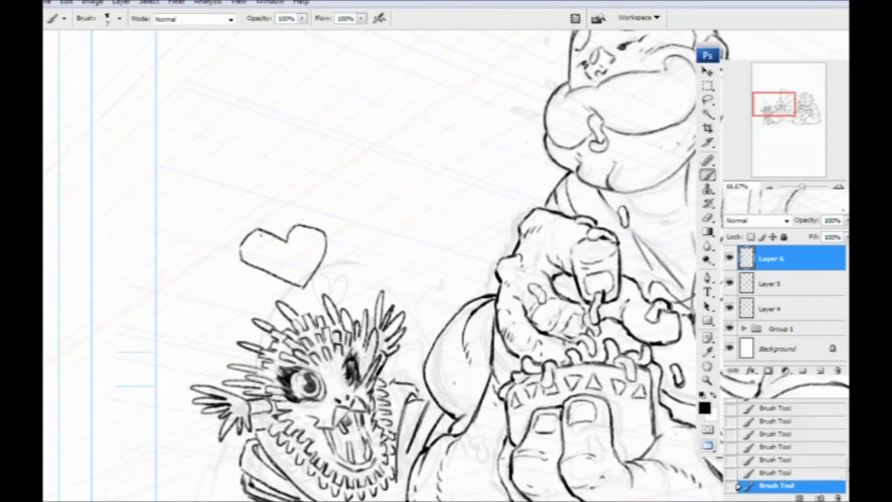
left_click_drag(304, 276, 316, 247)
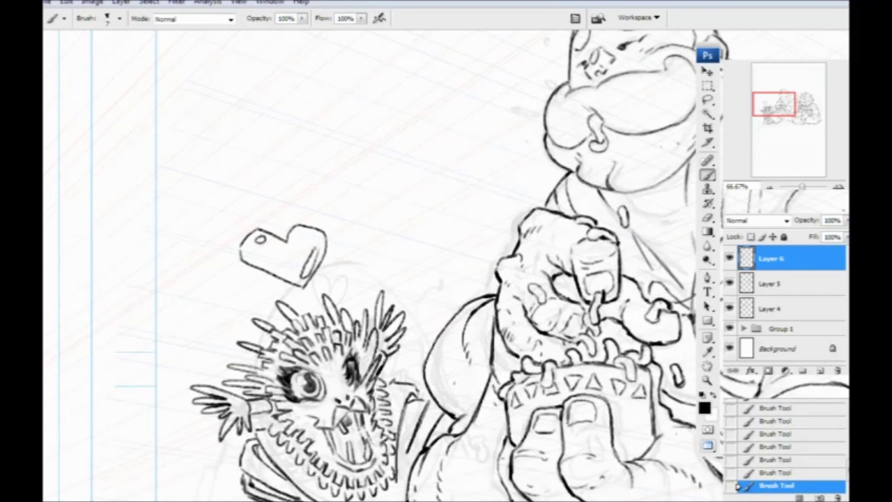
Rotate the whole canvas 90° clockwise.
key("ctrl+minus")
key("ctrl+minus")
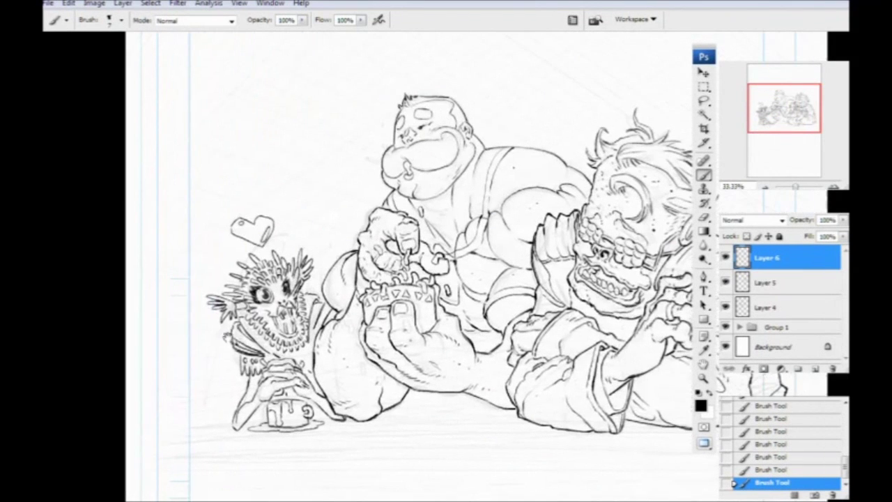
left_click_drag(446, 279, 416, 260)
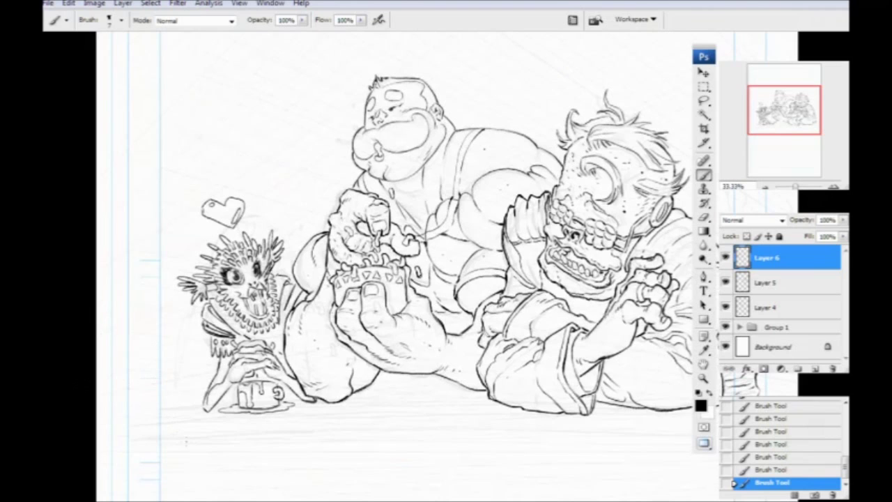
left_click_drag(243, 436, 177, 412)
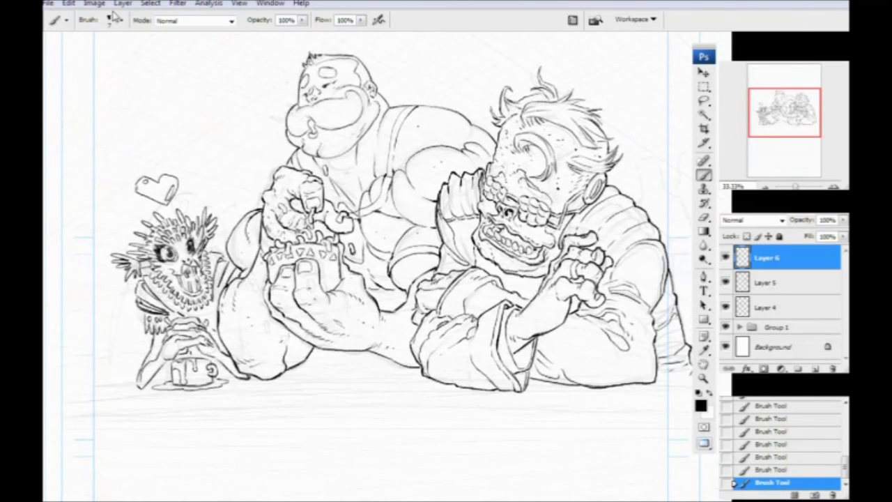
left_click(70, 4)
mouse_move(96, 4)
mouse_move(90, 131)
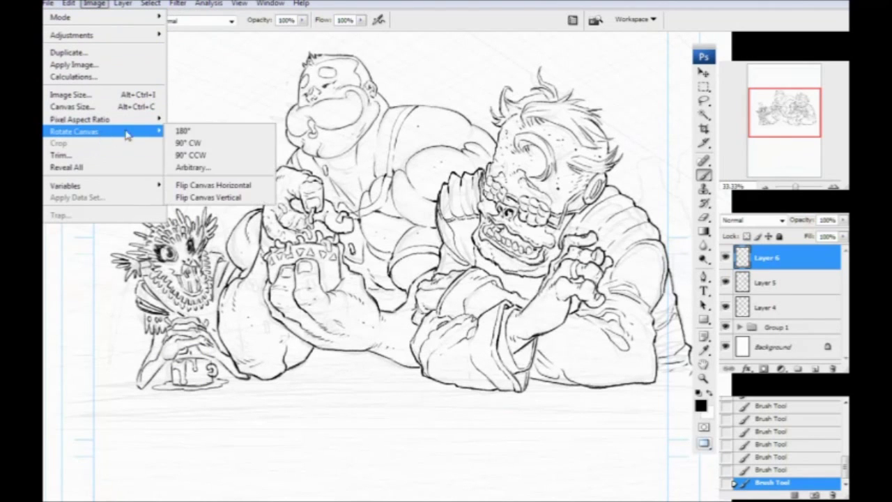
left_click(190, 144)
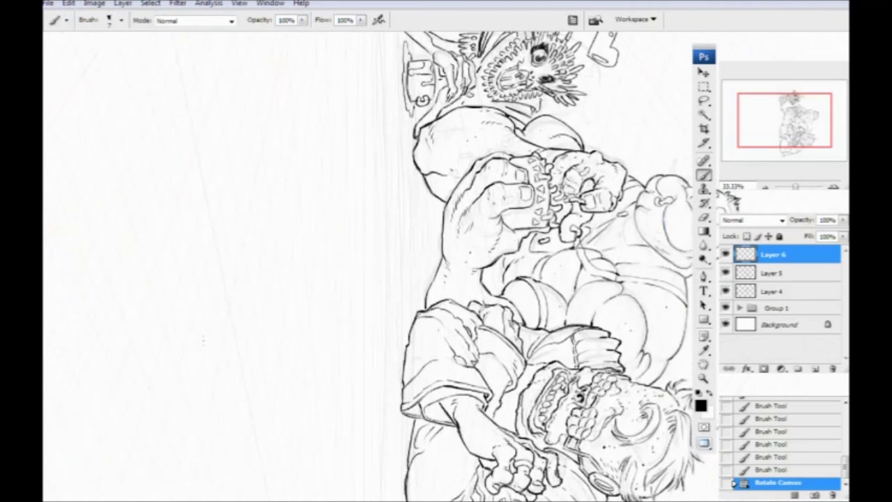
left_click_drag(354, 379, 307, 273)
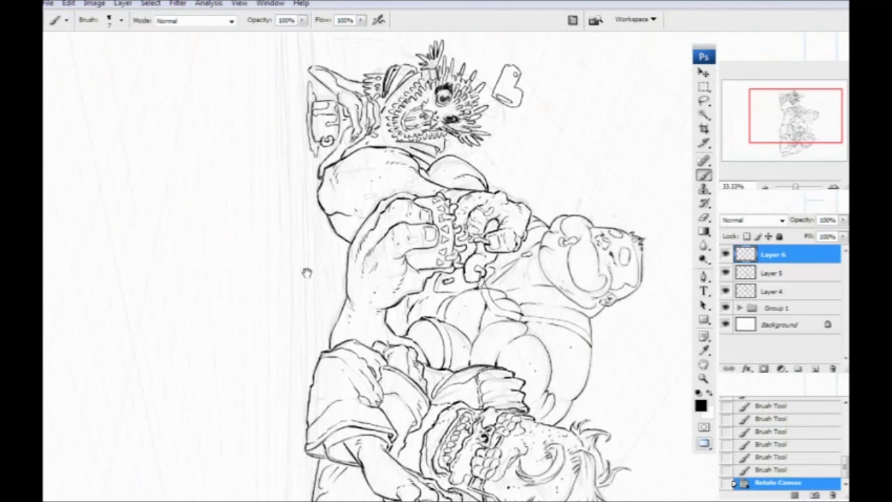
Set the opacity of Group 1 to 38% and add a new layer above Layer 6.
left_click(740, 308)
left_click(740, 308)
left_click(774, 308)
left_click(843, 219)
left_click_drag(782, 235, 804, 237)
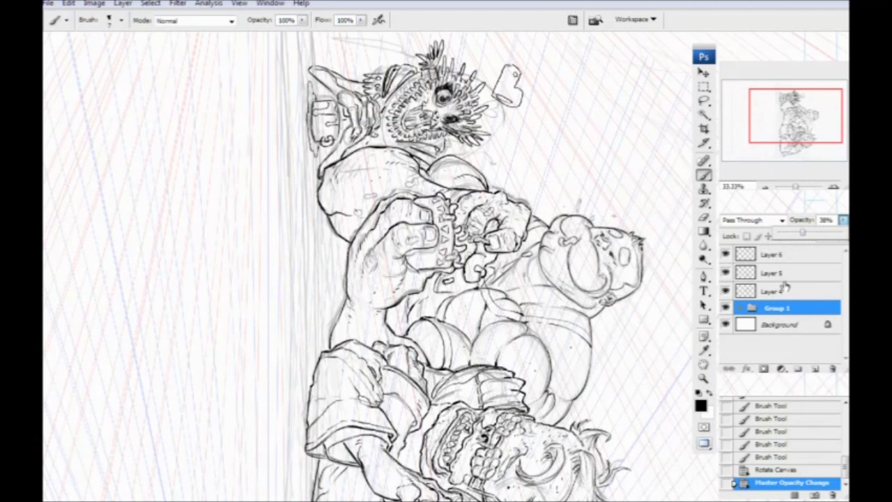
left_click(783, 258)
left_click(815, 368)
Ink one long, nearly straight line on the new layer along the edge of the surface the characters lean on.
left_click_drag(267, 215, 319, 205)
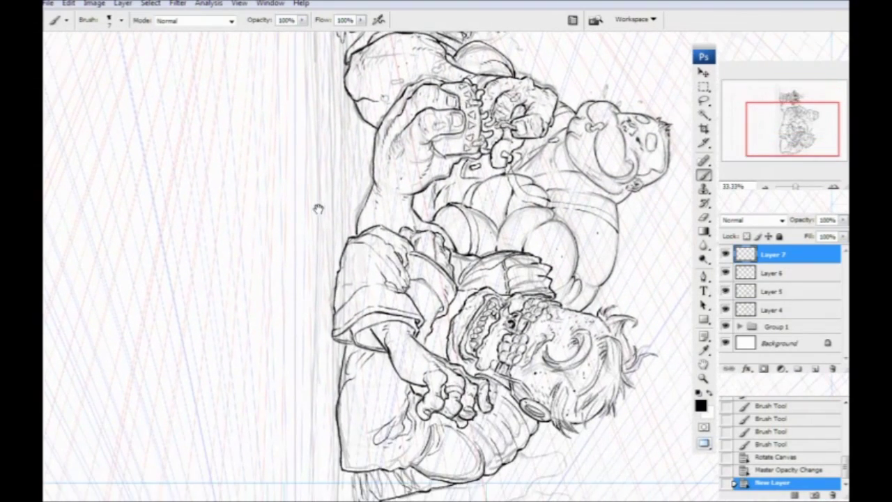
mouse_move(314, 248)
left_mouse_down()
mouse_move(318, 288)
mouse_move(359, 247)
mouse_move(380, 250)
left_mouse_up()
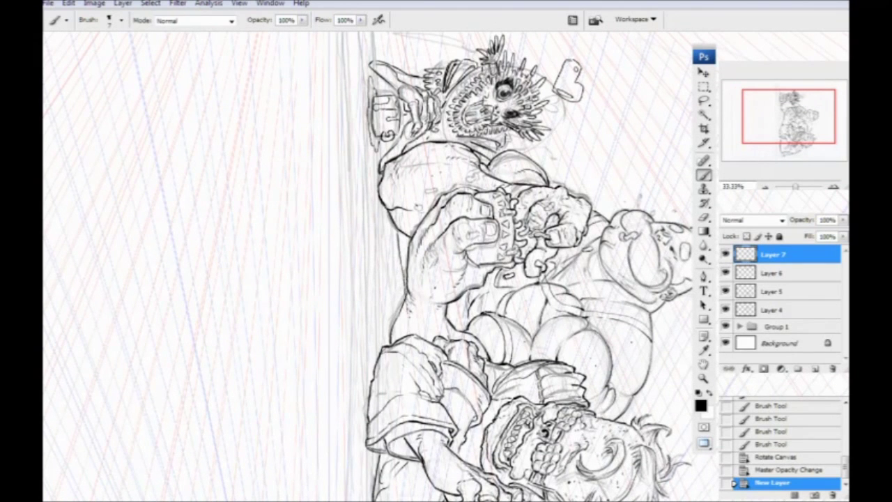
left_click_drag(408, 310, 410, 320)
mouse_move(410, 318)
left_mouse_down()
mouse_move(411, 333)
mouse_move(401, 216)
mouse_move(404, 301)
mouse_move(394, 237)
mouse_move(403, 286)
left_mouse_up()
left_click_drag(402, 279, 406, 315)
left_click_drag(405, 306, 413, 350)
mouse_move(410, 330)
left_mouse_down()
mouse_move(420, 411)
mouse_move(415, 352)
left_mouse_up()
left_click_drag(412, 330, 422, 417)
left_click_drag(361, 160, 395, 423)
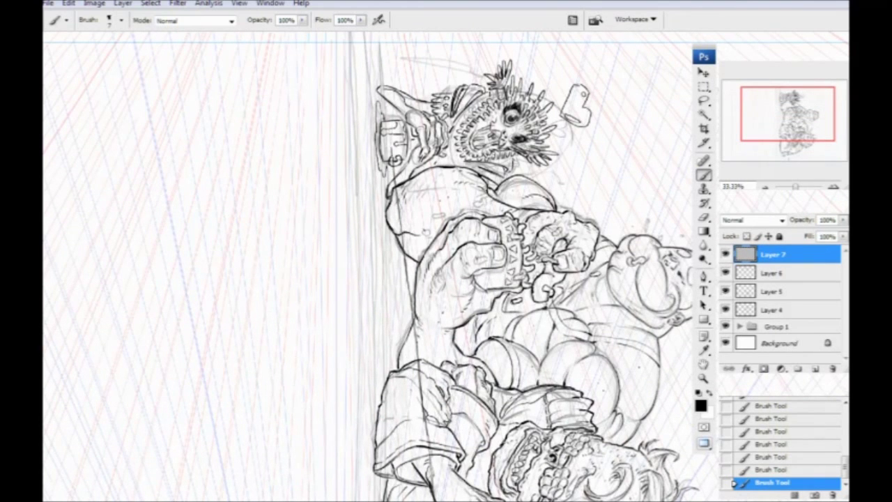
scroll(370, 265, "up", 2)
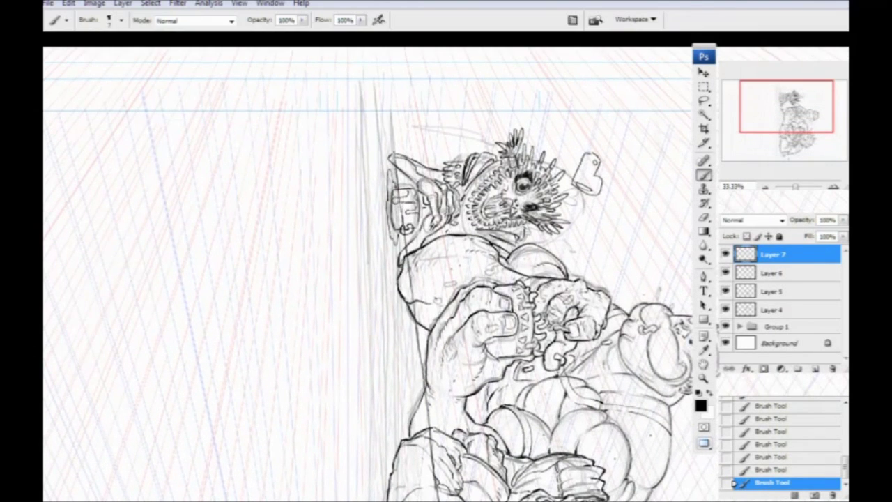
left_click_drag(393, 140, 391, 111)
Rotate the canvas 90° counter-clockwise to bring the drawing back upright.
left_click(94, 3)
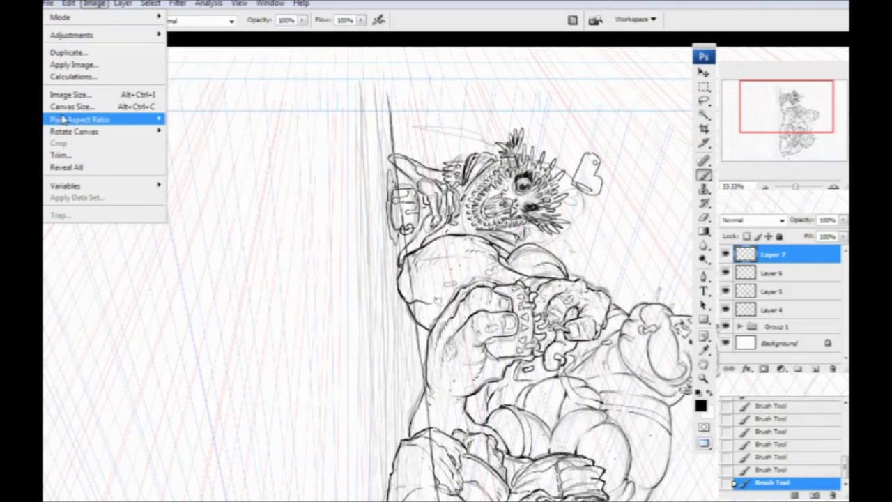
mouse_move(83, 132)
left_click(183, 155)
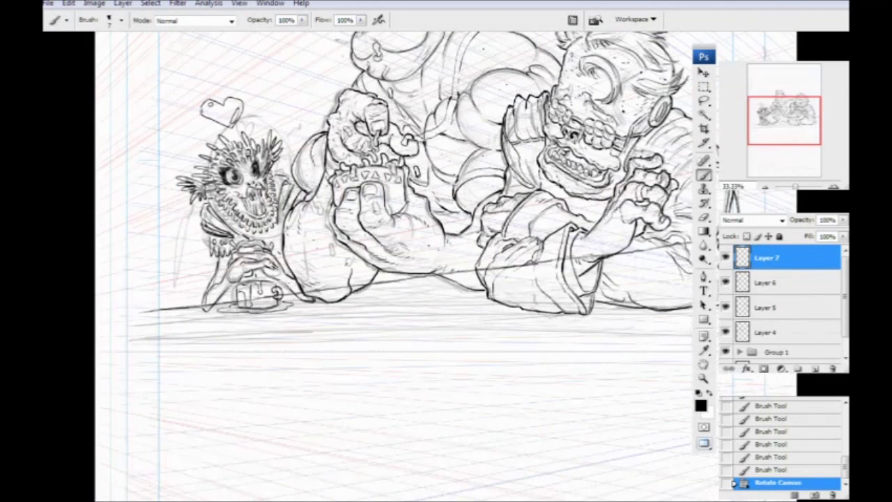
left_click_drag(328, 353, 251, 372)
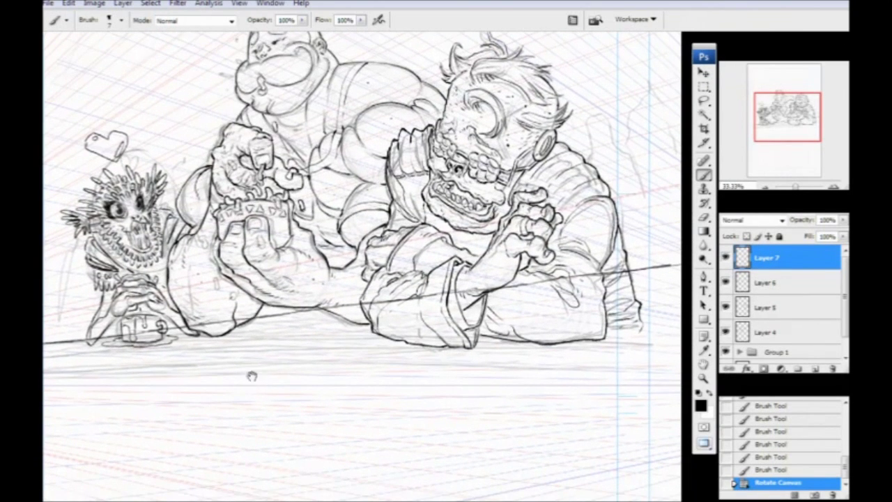
Duplicate Layer 7 with the long line and switch to the Move tool.
left_click_drag(776, 266, 815, 369)
left_click_drag(234, 369, 317, 318)
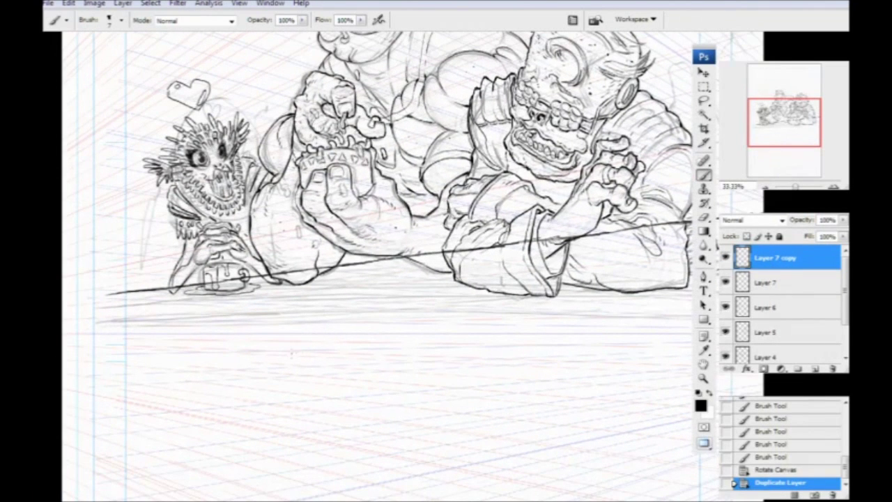
key("v")
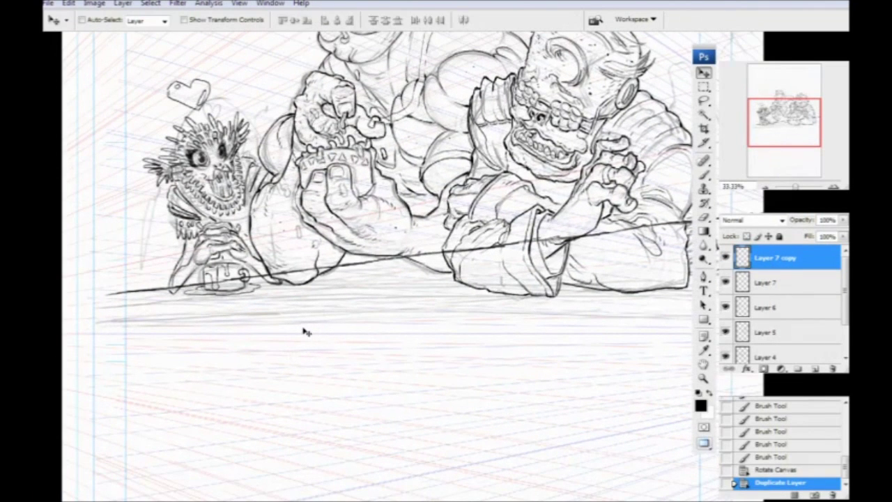
Free-transform the copied line, rotating it 7.4° and placing it horizontally below the characters as the surface's front edge.
key("ctrl+t")
left_click_drag(97, 317, 94, 311)
left_click_drag(282, 290, 298, 329)
left_click_drag(93, 346, 83, 301)
left_click_drag(230, 310, 231, 321)
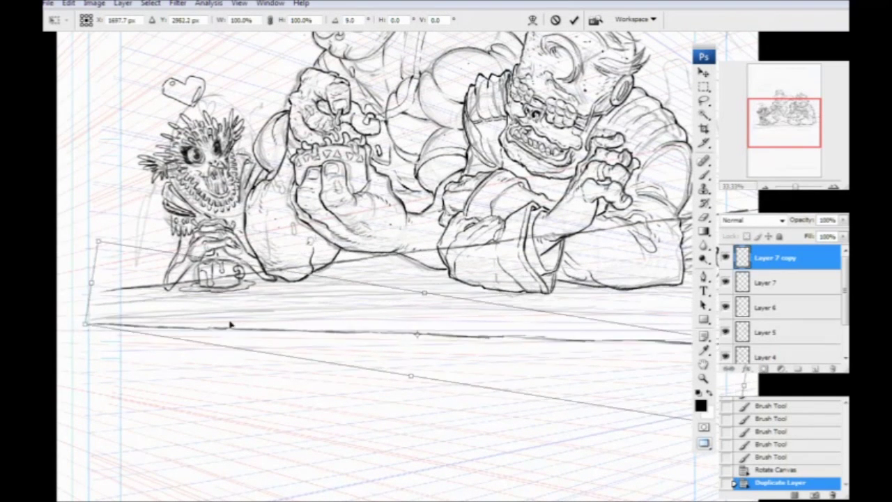
left_click_drag(76, 341, 80, 350)
left_click_drag(215, 365, 169, 426)
left_click_drag(195, 391, 193, 384)
left_click_drag(106, 394, 156, 380)
left_click_drag(88, 380, 88, 395)
left_click_drag(237, 391, 186, 408)
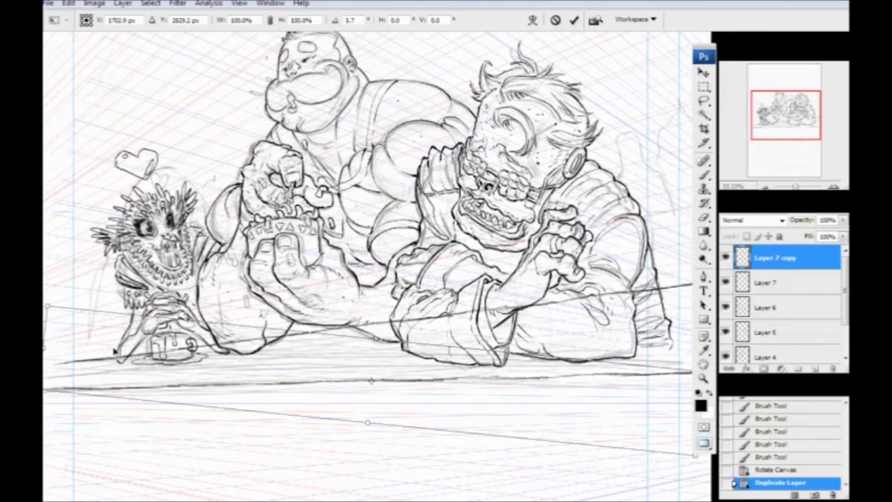
left_click_drag(172, 411, 167, 374)
left_click_drag(216, 350, 216, 358)
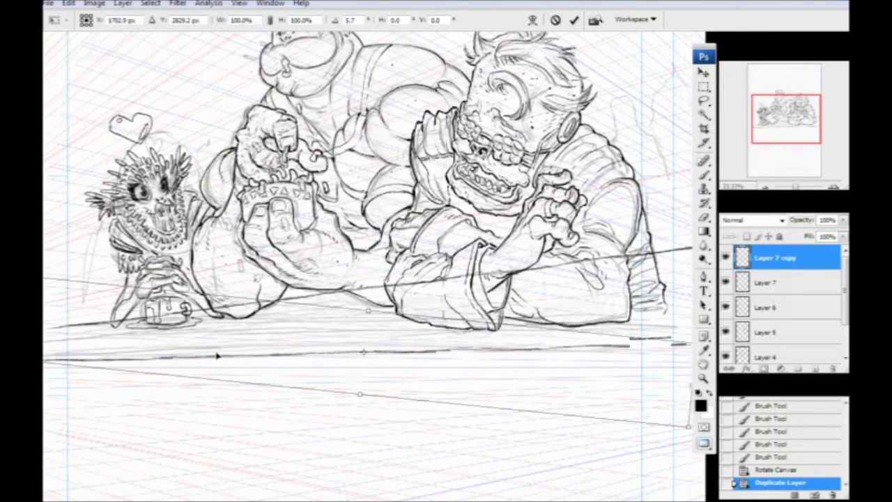
mouse_move(171, 402)
left_mouse_down()
mouse_move(161, 418)
mouse_move(163, 406)
left_mouse_up()
left_click_drag(207, 358, 115, 419)
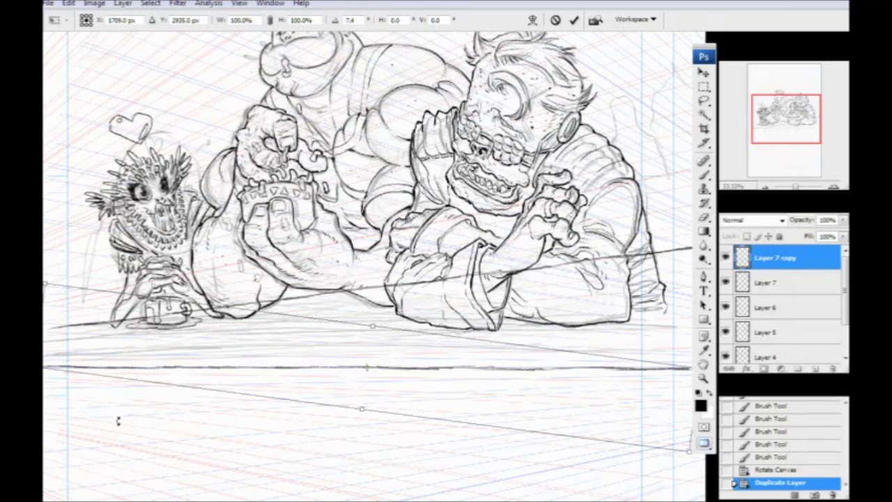
key("Return")
Free-transform the original long line on Layer 7, rotating it 5.0° and positioning it as the surface's back edge.
key("alt+bracketleft")
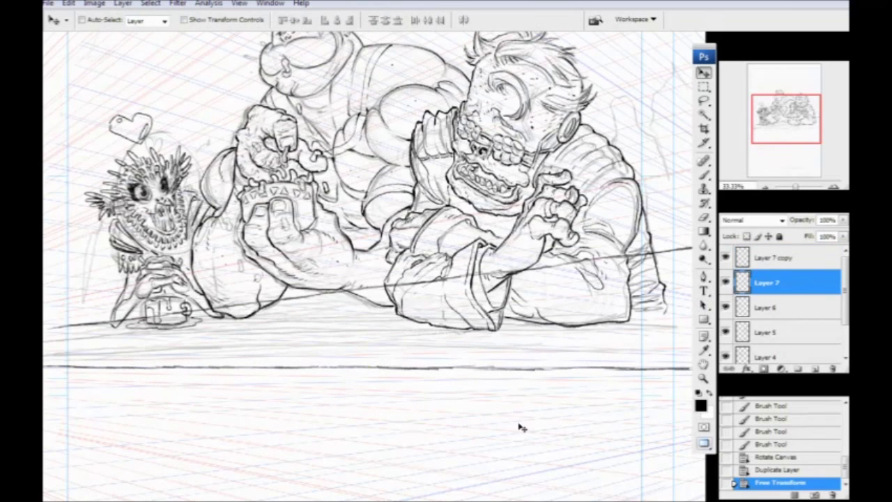
key("ctrl+t")
left_click_drag(198, 300, 198, 324)
left_click_drag(155, 239, 160, 223)
left_click_drag(147, 253, 149, 246)
left_click_drag(129, 367, 142, 404)
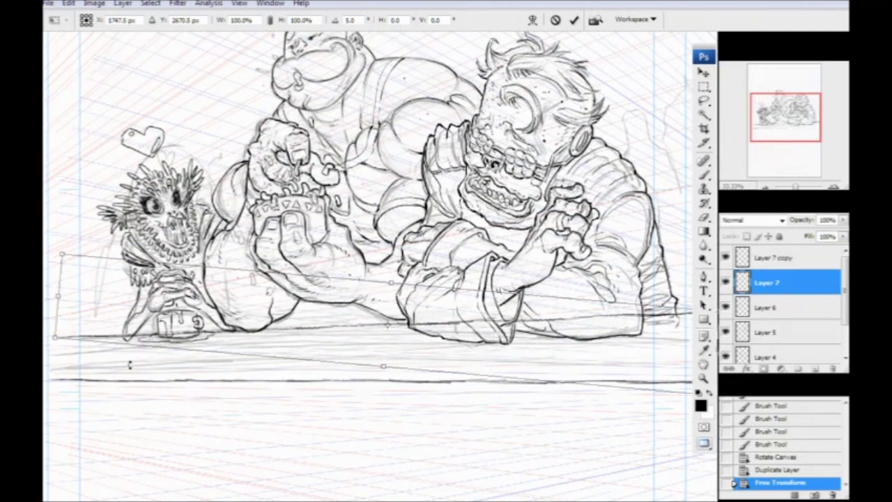
key("Return")
left_click_drag(251, 387, 219, 402)
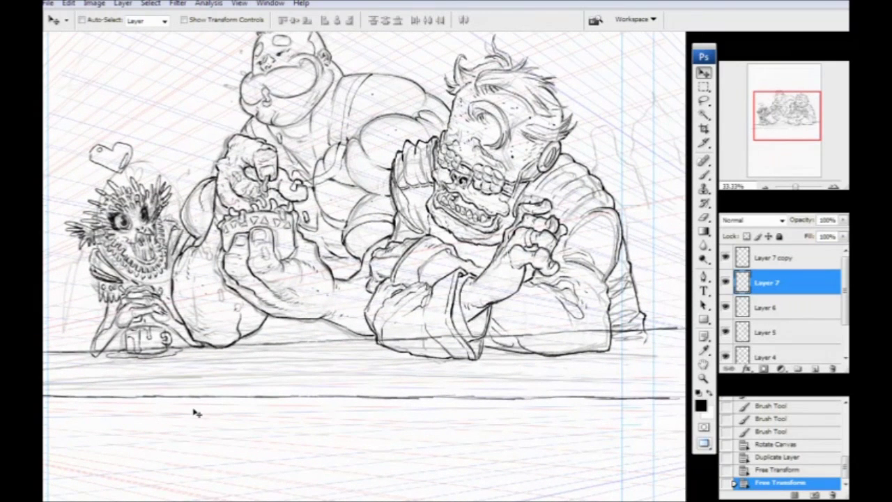
Erase the back-edge line where it crosses the right character's arms, and hide the Group 1 sketch.
left_click(705, 217)
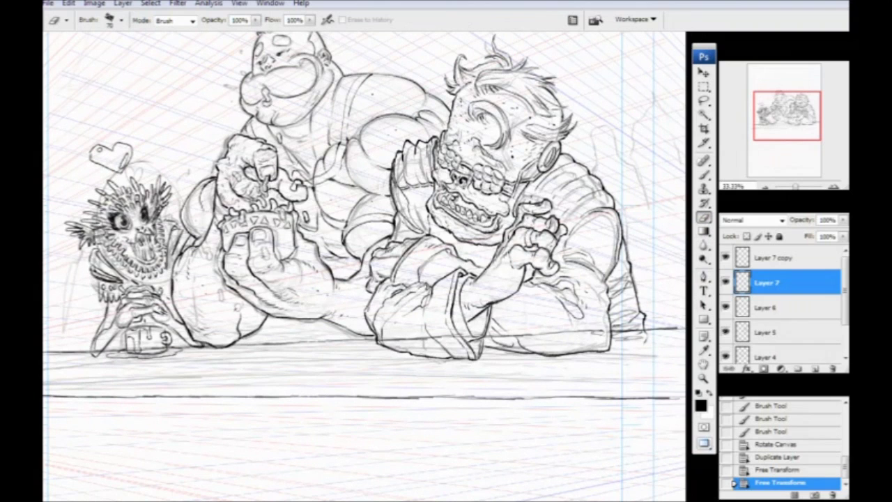
left_click_drag(601, 331, 382, 339)
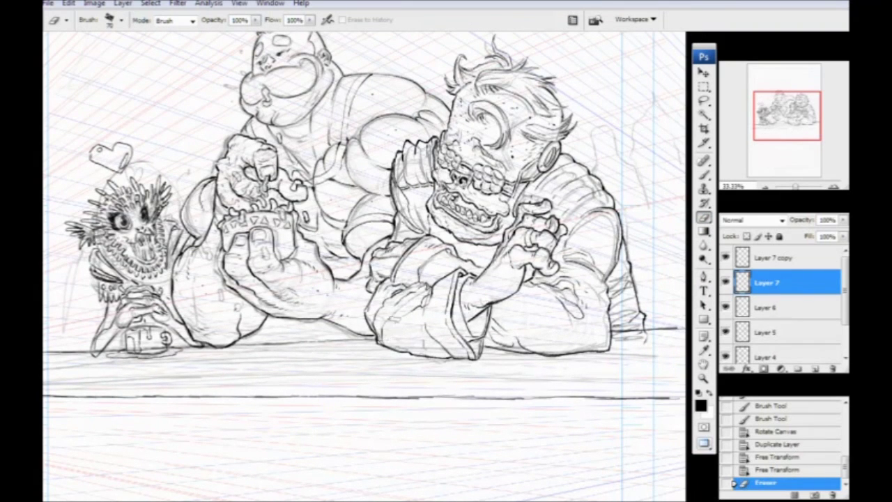
scroll(837, 328, "down", 2)
left_click(726, 331)
left_click_drag(411, 339, 387, 338)
left_click_drag(144, 382, 225, 424)
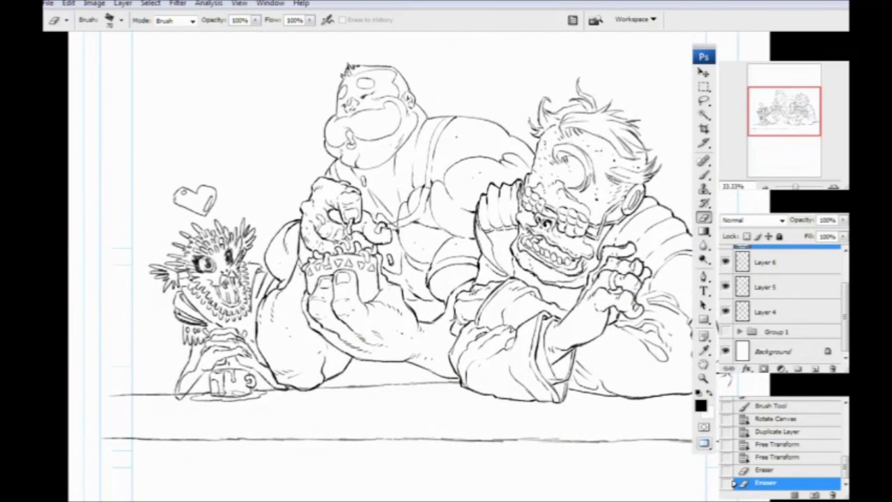
Erase the remaining back-edge overlaps around the spiky character's hands and the middle character's arm.
left_click_drag(223, 393, 178, 389)
left_click_drag(310, 387, 298, 388)
mouse_move(271, 400)
left_mouse_down()
mouse_move(235, 440)
mouse_move(228, 496)
left_mouse_up()
left_click_drag(198, 345, 178, 271)
left_click_drag(227, 341, 204, 337)
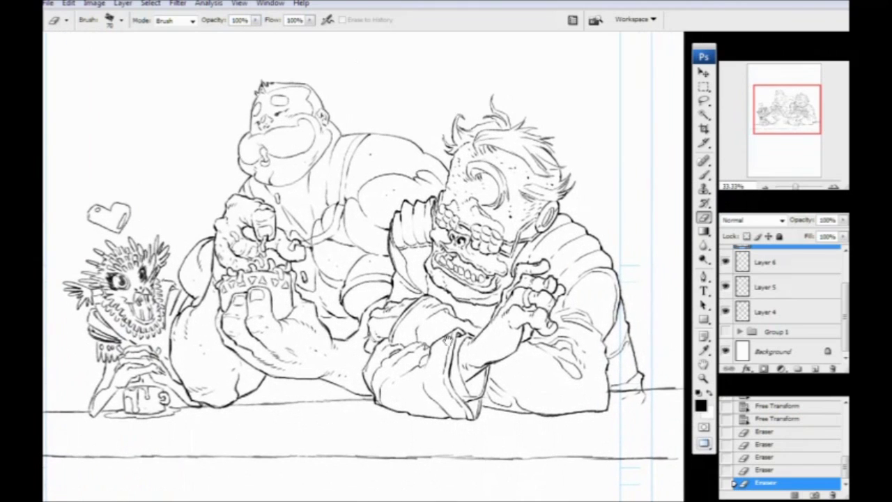
Erase the stray marks on Layer 4 and Layer 5 below the back edge, beside the right character.
left_click(762, 311)
left_click_drag(644, 400, 656, 403)
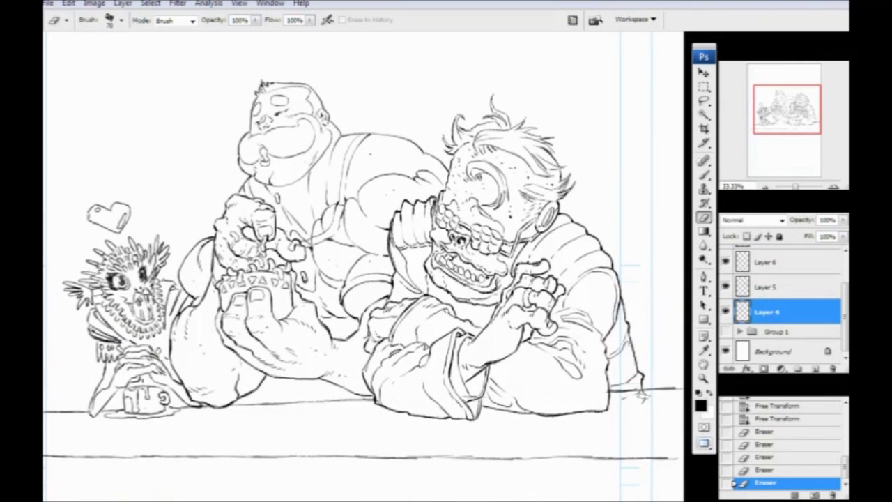
left_click(774, 286)
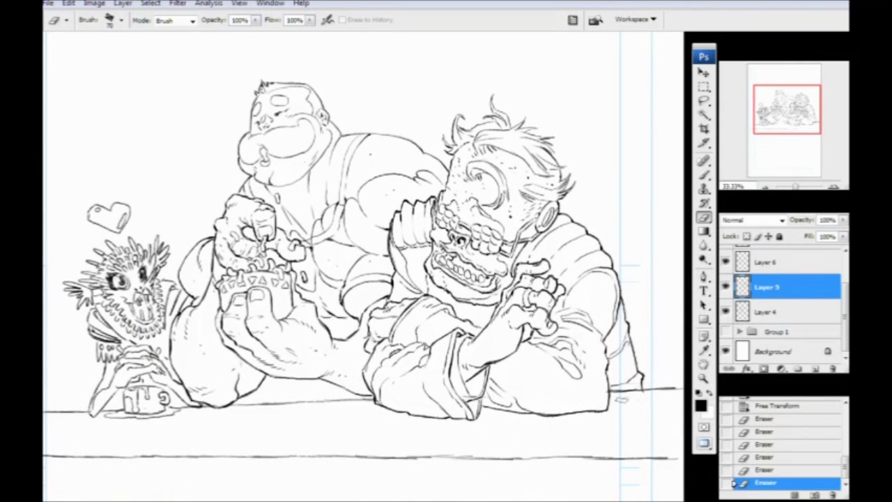
left_click_drag(639, 394, 632, 403)
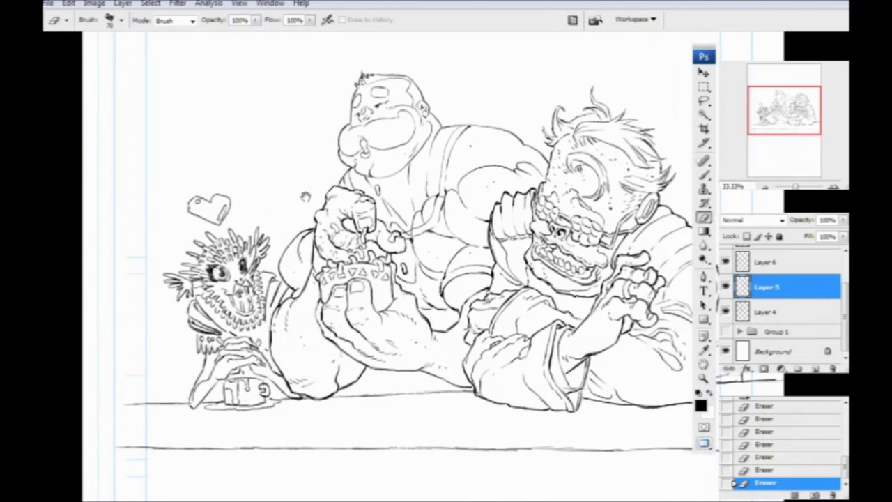
left_click_drag(306, 197, 328, 368)
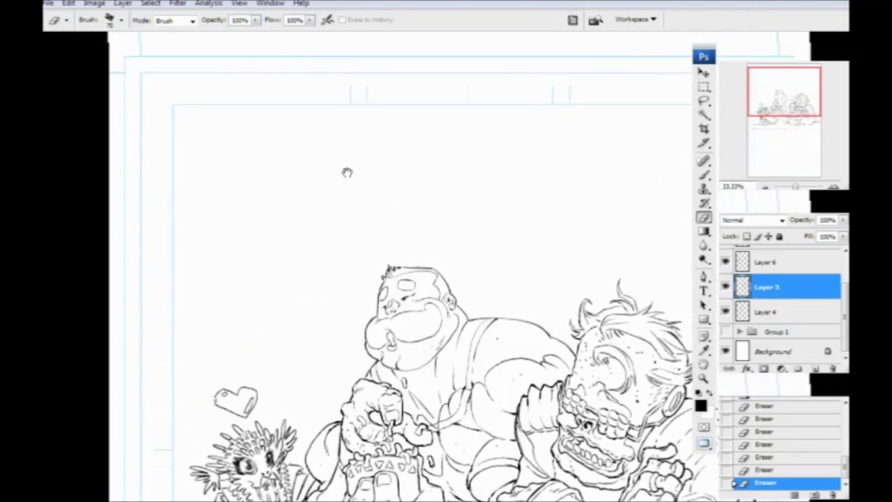
left_click_drag(348, 173, 334, 318)
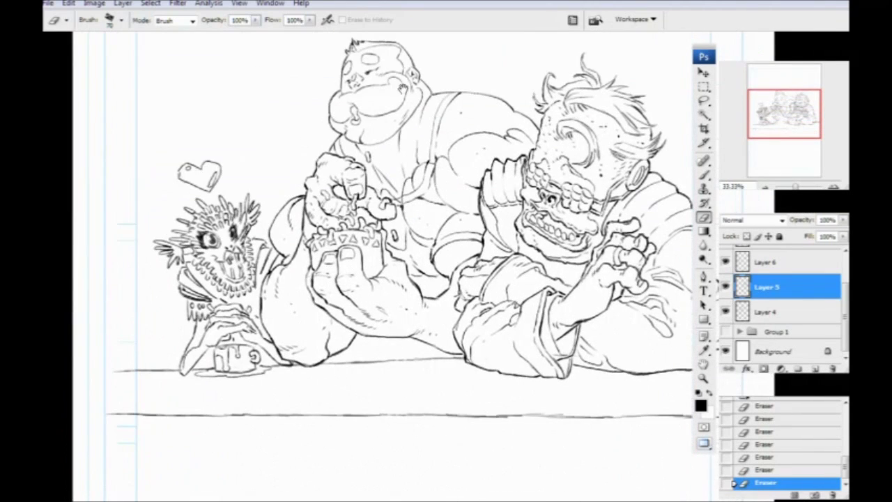
left_click_drag(289, 343, 174, 361)
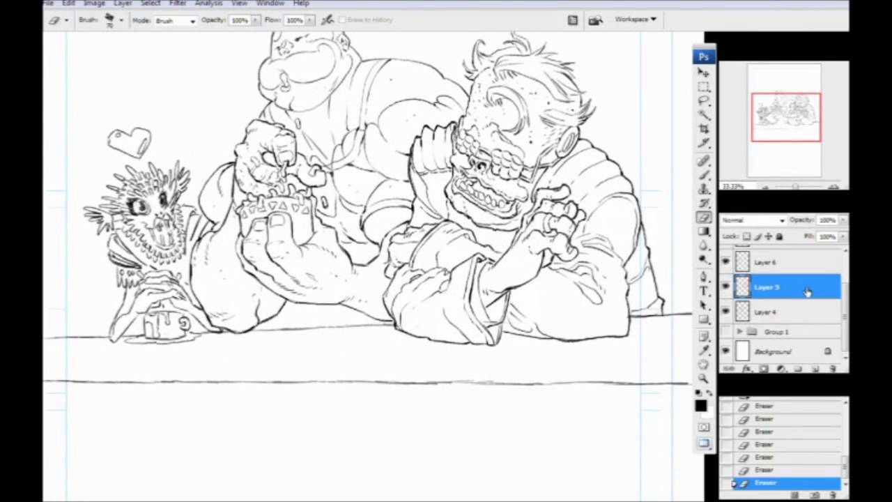
With the Brush on Layer 7, ink short slanted grain strokes on the surface beneath the right character's arms.
left_click(790, 260)
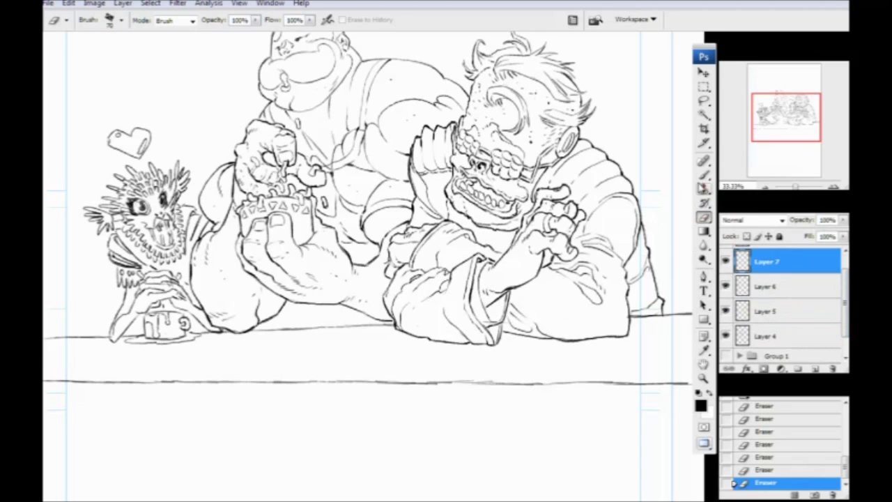
key("b")
left_click_drag(582, 351, 605, 345)
left_click_drag(538, 363, 591, 348)
left_click_drag(429, 339, 401, 348)
left_click_drag(424, 341, 380, 353)
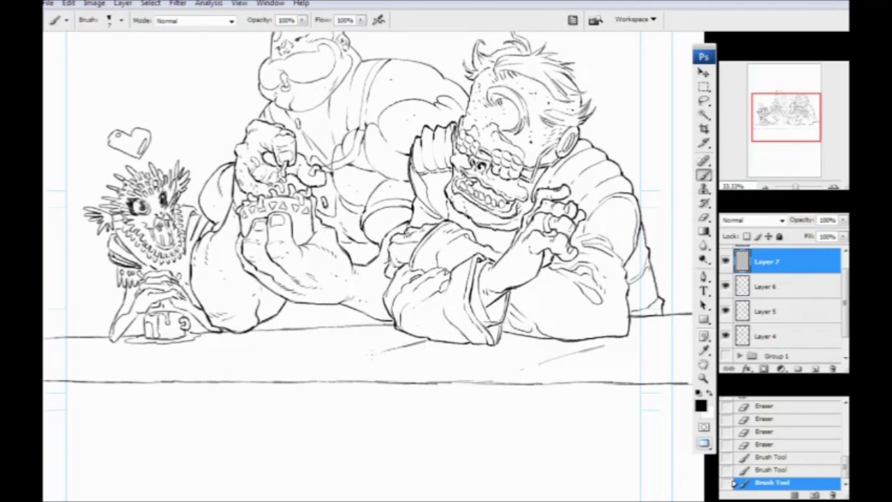
Ink long slanted grain lines and short horizontal scratches across the surface between the back and front edges.
mouse_move(329, 327)
left_mouse_down()
mouse_move(139, 355)
mouse_move(214, 347)
mouse_move(223, 336)
left_mouse_up()
key("space")
key("space")
left_click_drag(304, 354, 230, 347)
left_click_drag(391, 352, 323, 356)
key("space")
left_click_drag(376, 362, 223, 363)
key("space")
left_click_drag(300, 363, 443, 367)
left_click_drag(200, 369, 250, 368)
left_click_drag(287, 333, 305, 329)
key("space")
left_click_drag(374, 341, 325, 333)
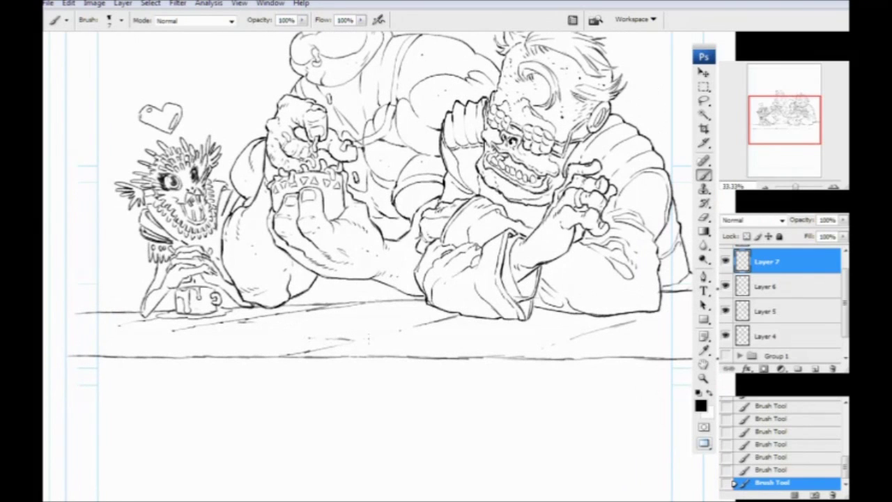
left_click_drag(402, 364, 301, 365)
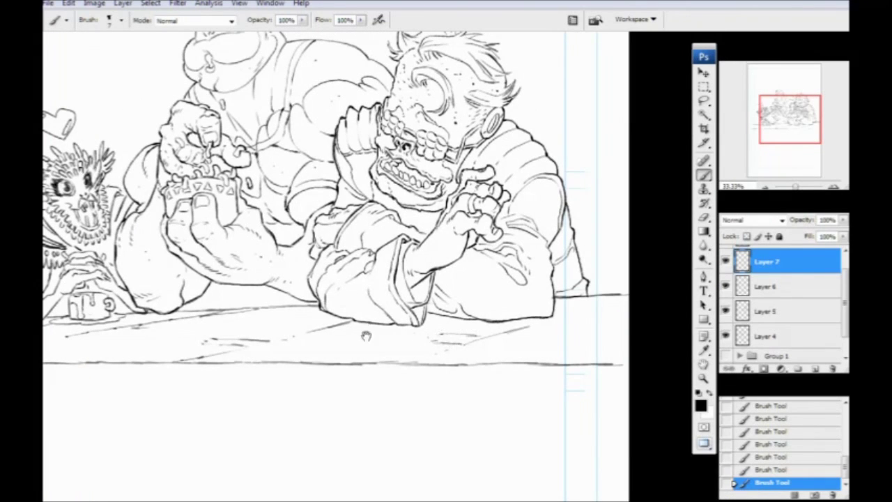
Try a short ink stroke just below the middle character's forearm.
left_click_drag(365, 335, 441, 328)
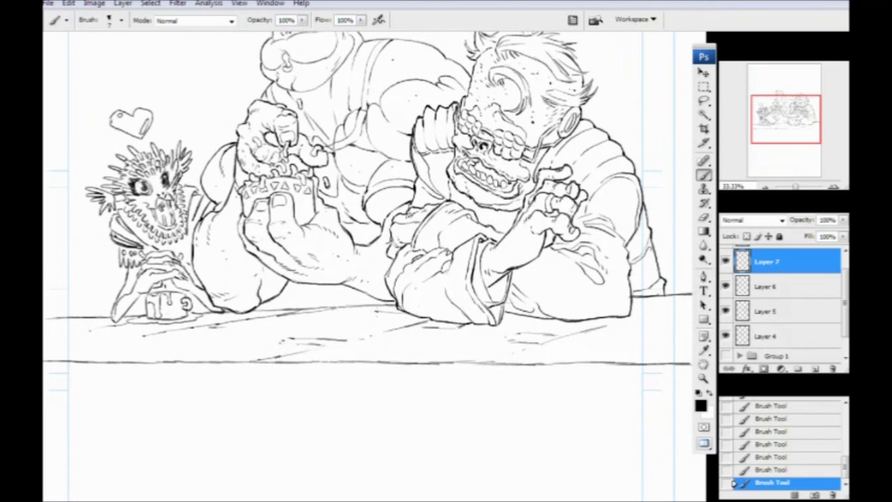
left_click_drag(266, 328, 301, 352)
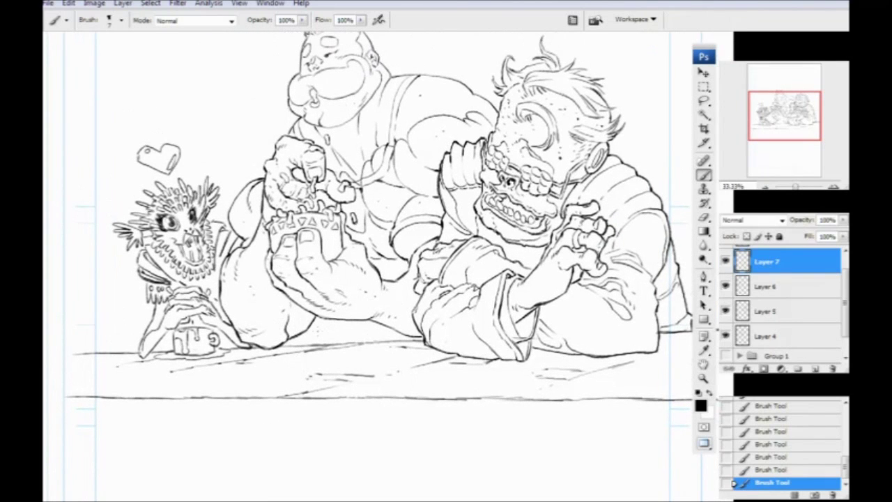
left_click_drag(336, 325, 352, 337)
left_click_drag(200, 337, 264, 391)
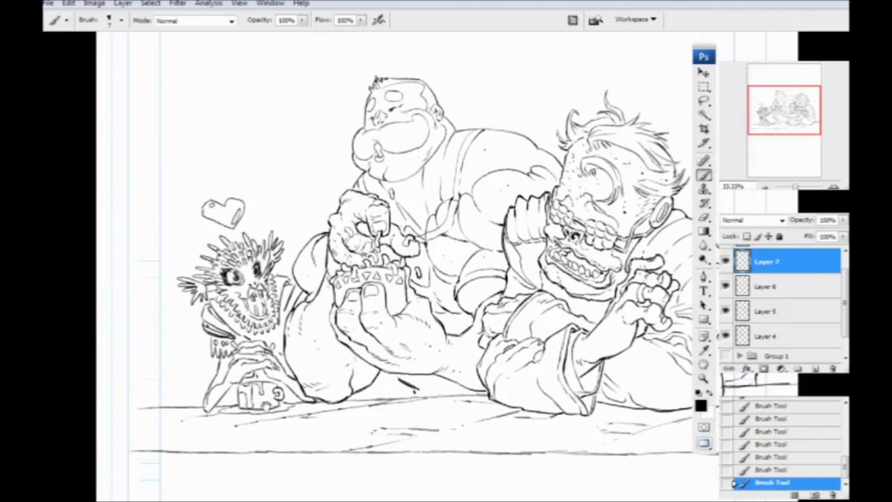
key("ctrl+alt+z")
key("ctrl+alt+z")
Ink a tall arched outline rising from the surface behind the right character's back.
mouse_move(288, 247)
left_mouse_down()
mouse_move(246, 298)
mouse_move(225, 298)
left_mouse_up()
mouse_move(306, 333)
left_mouse_down()
mouse_move(268, 306)
mouse_move(233, 326)
left_mouse_up()
mouse_move(602, 329)
left_mouse_down()
mouse_move(639, 325)
mouse_move(647, 418)
left_mouse_up()
Try a small rounded outline beside the spiky character's arm.
mouse_move(264, 391)
left_mouse_down()
mouse_move(230, 366)
mouse_move(298, 327)
left_mouse_up()
left_click_drag(239, 404, 329, 404)
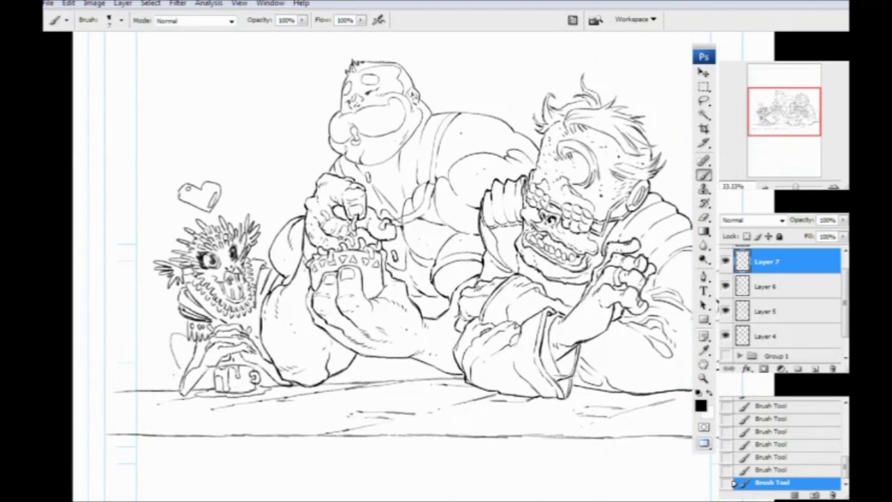
left_click_drag(178, 351, 88, 340)
key("ctrl+z")
Thicken the outer side of the arch behind the right character and add a parallel inner curve.
left_click_drag(517, 359, 382, 317)
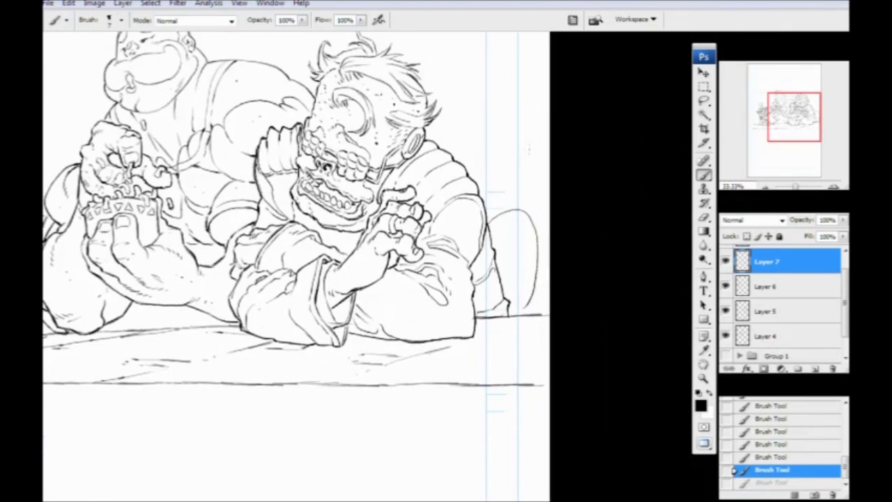
left_click(734, 482)
left_click_drag(521, 314, 535, 272)
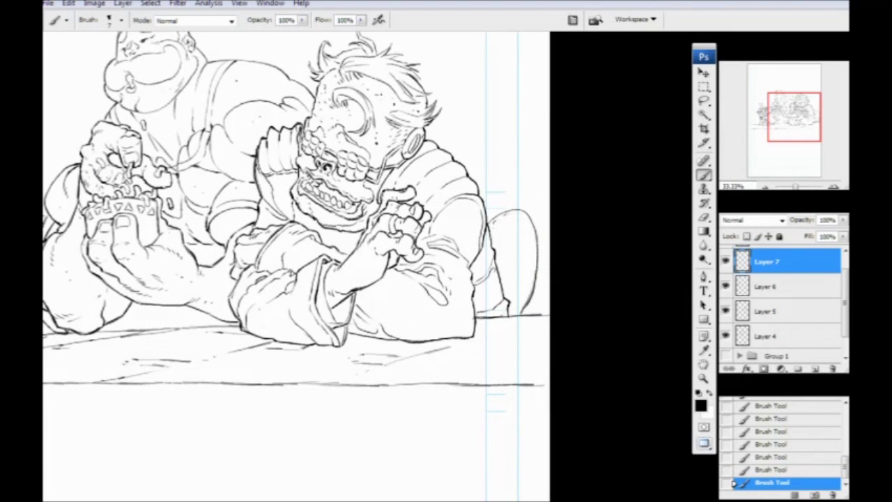
left_click_drag(526, 226, 521, 289)
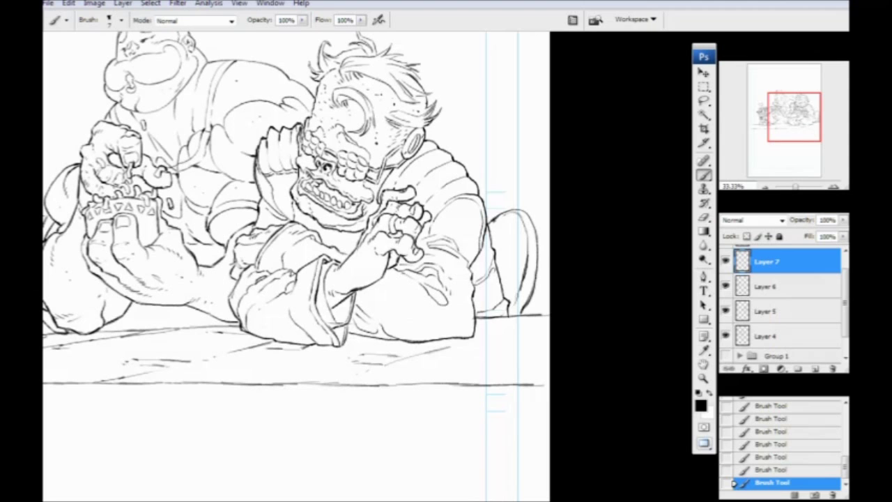
Show the Group 1 sketch and try a long scalloped line rising diagonally above the characters.
left_click_drag(153, 307, 284, 433)
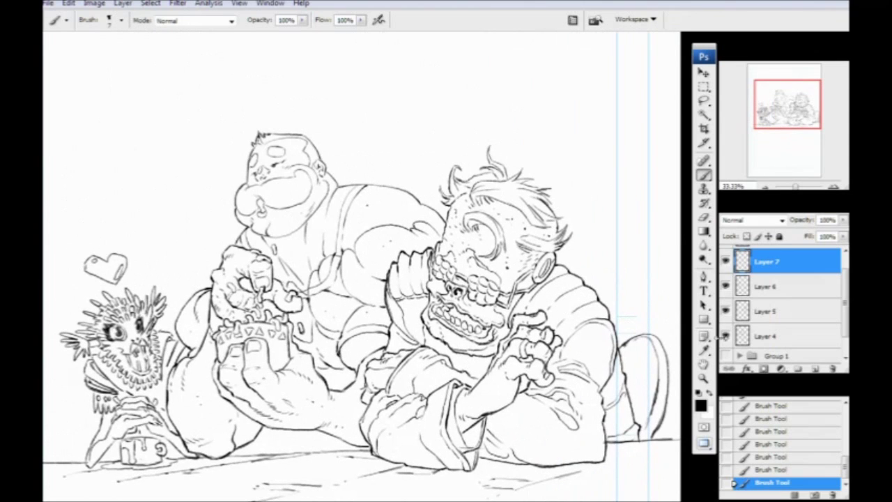
left_click_drag(844, 307, 844, 322)
left_click(727, 333)
left_click_drag(182, 283, 255, 363)
left_click_drag(169, 329, 249, 337)
mouse_move(187, 317)
left_mouse_down()
mouse_move(167, 310)
mouse_move(334, 192)
mouse_move(561, 103)
mouse_move(602, 65)
left_mouse_up()
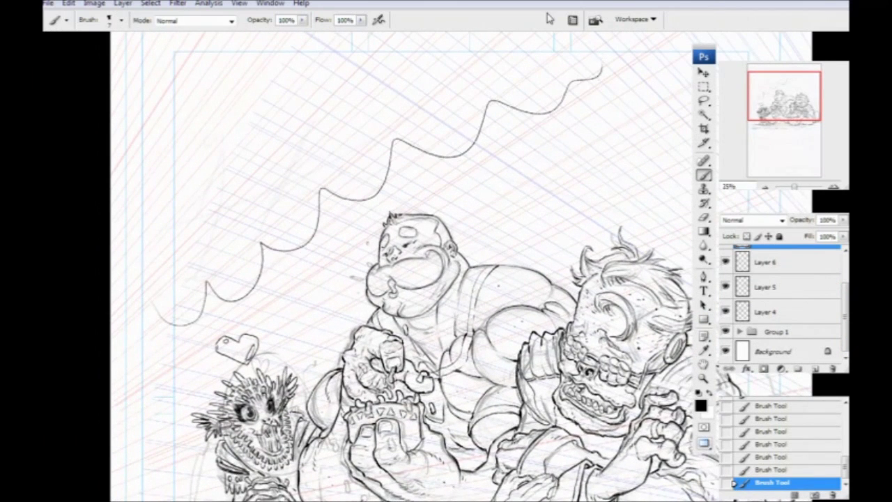
Check the scalloped line with and without the sketch, undo it, and hide Group 1 again.
key("ctrl+minus")
left_click_drag(276, 338, 235, 307)
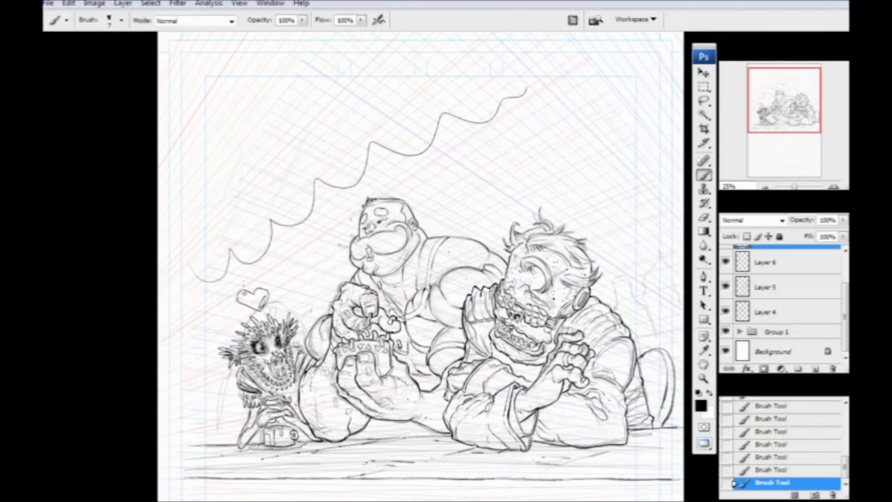
left_click(725, 332)
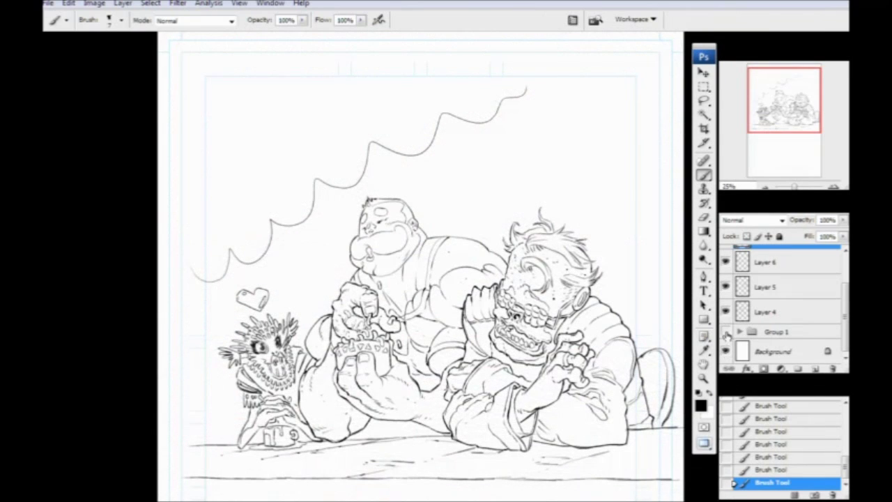
left_click(726, 332)
key("ctrl+z")
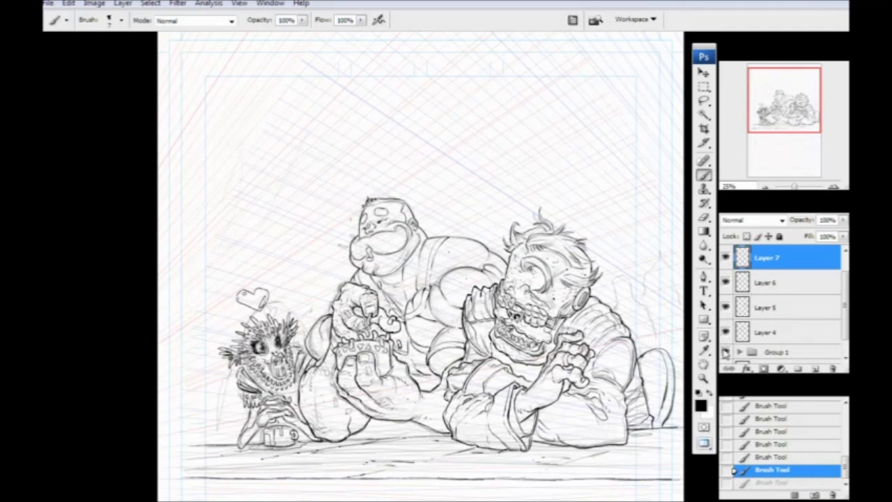
left_click(725, 351)
Merge all the ink layers from Layer 7 copy down to Layer 4 into a single layer.
left_click_drag(421, 311, 369, 276)
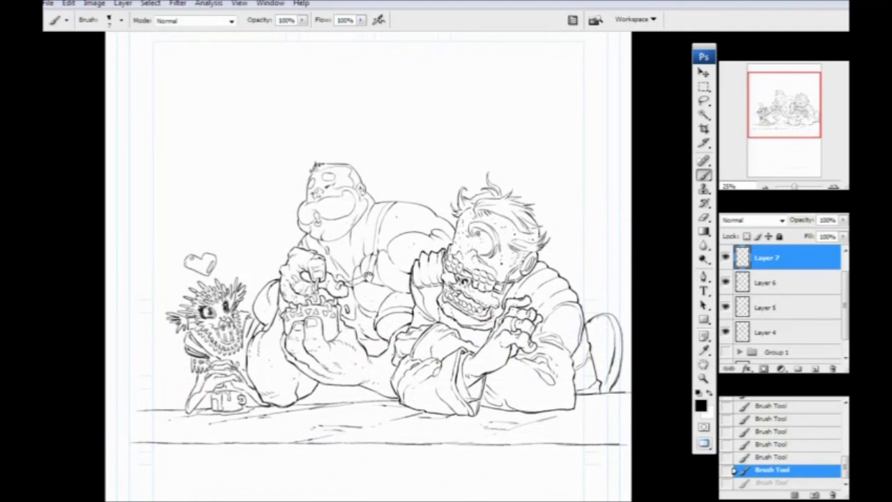
left_click_drag(843, 311, 843, 337)
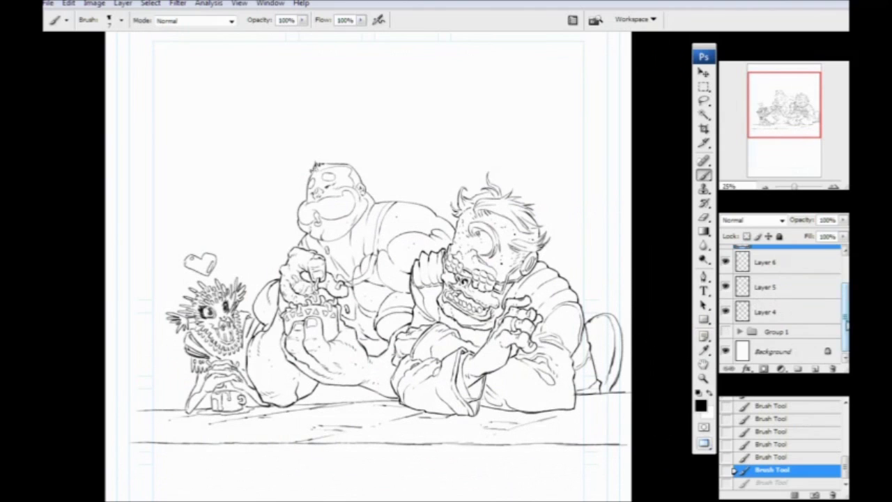
key("ctrl+j")
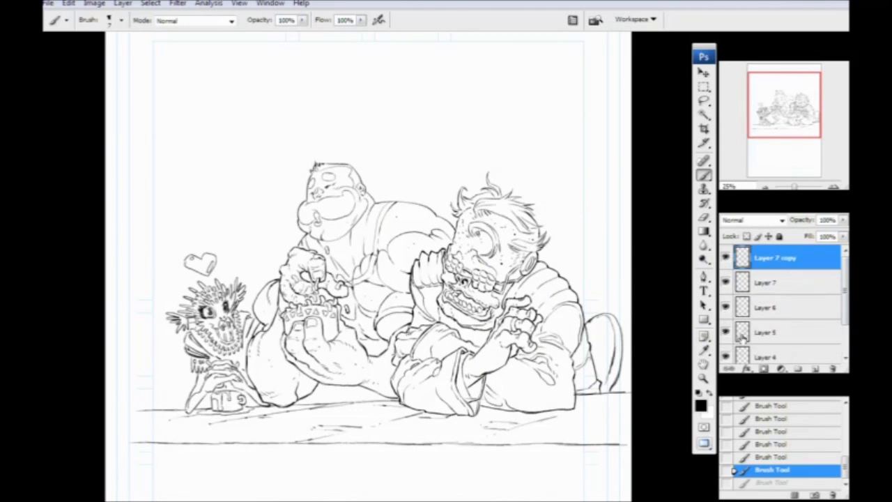
left_click(846, 319)
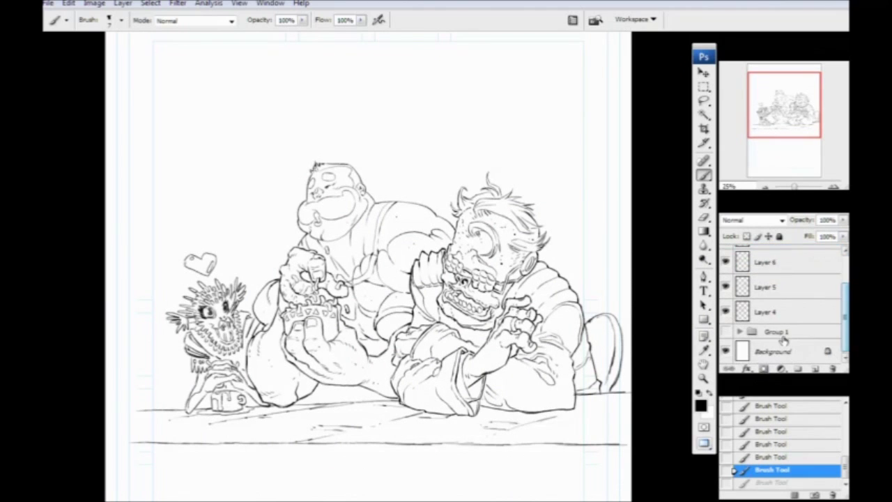
left_click(775, 318, "shift")
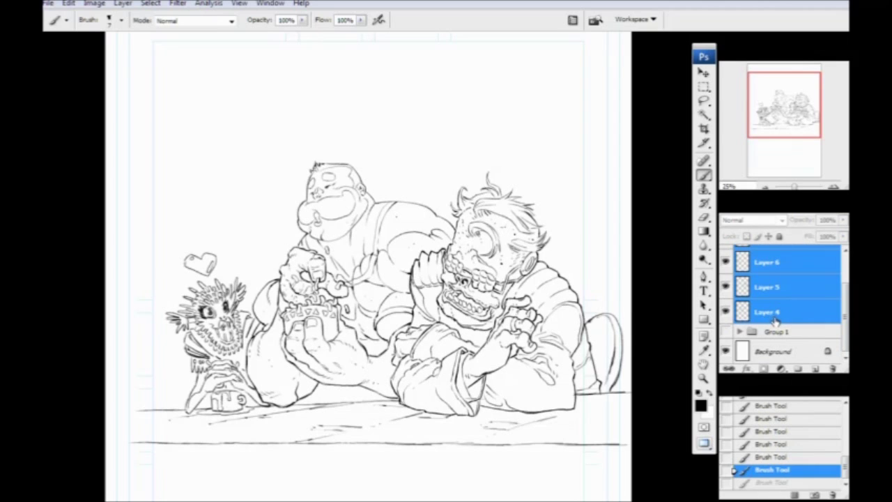
key("ctrl+e")
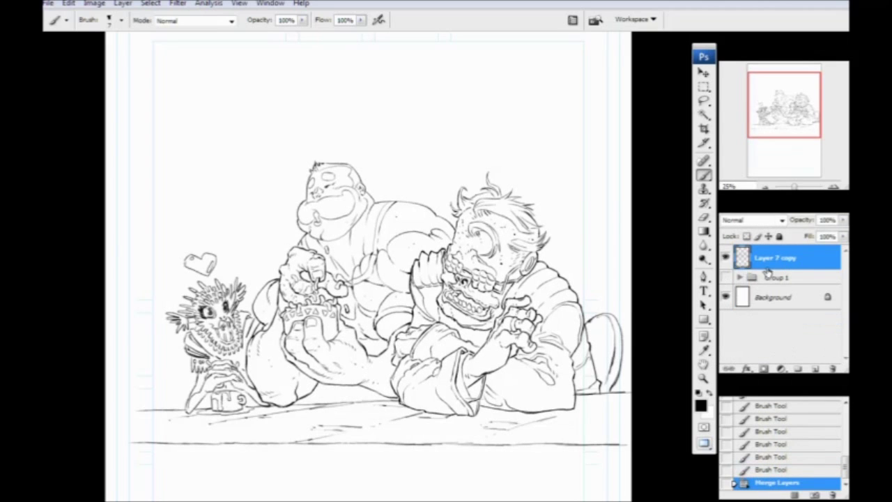
Set the merged ink layer's blending mode to Multiply and add a new layer above it.
left_click(756, 220)
left_click(732, 46)
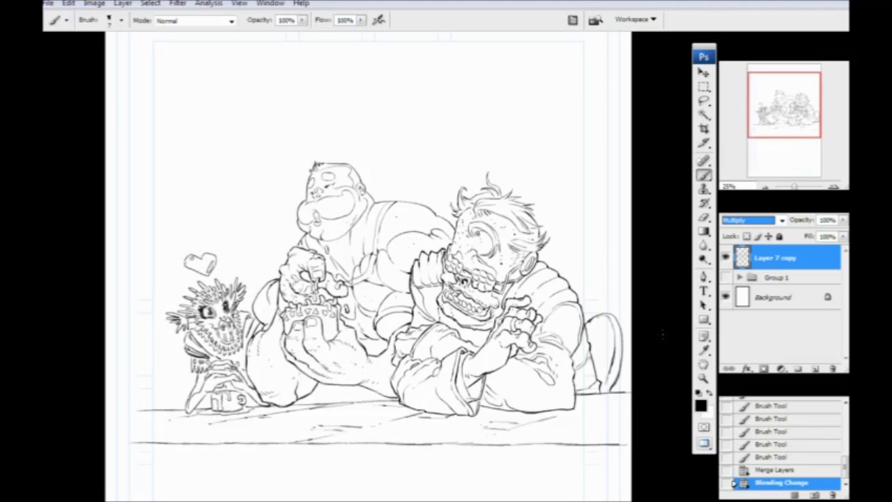
left_click_drag(423, 222, 412, 311)
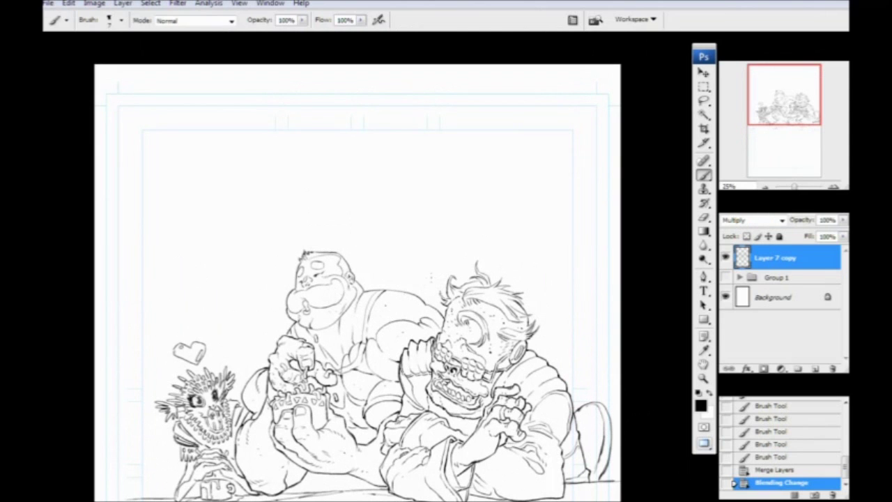
key("ctrl+shift+alt+n")
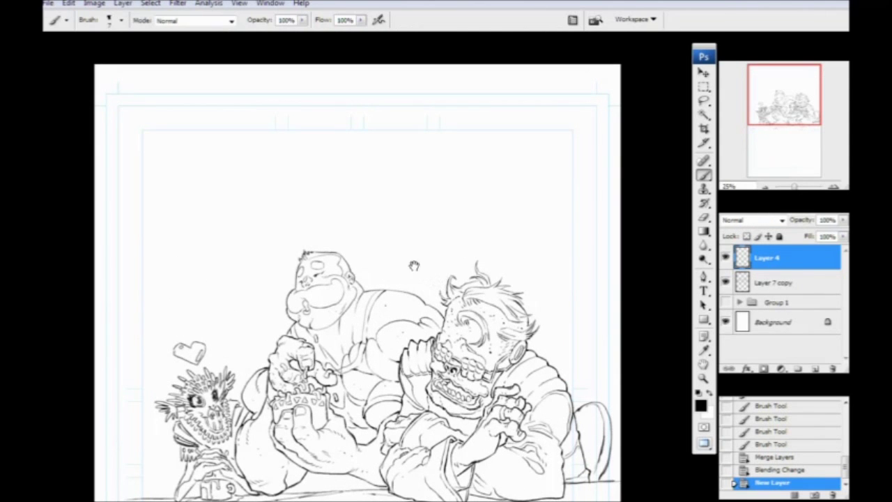
Rough in a forearm with two tapering lines and a rounded upper arm in the empty space above the characters.
left_click_drag(414, 265, 412, 285)
key("ctrl+plus")
scroll(463, 229, "up", 4)
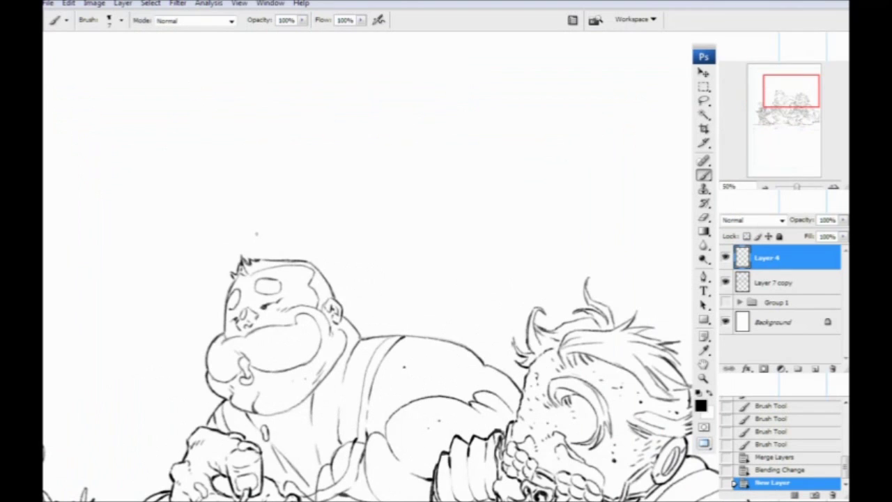
left_click_drag(526, 188, 528, 254)
mouse_move(485, 201)
left_mouse_down()
mouse_move(510, 258)
mouse_move(465, 215)
mouse_move(477, 262)
left_mouse_up()
mouse_move(355, 171)
left_mouse_down()
mouse_move(457, 213)
mouse_move(442, 206)
left_mouse_up()
left_click_drag(422, 241, 467, 273)
left_click_drag(364, 219, 468, 274)
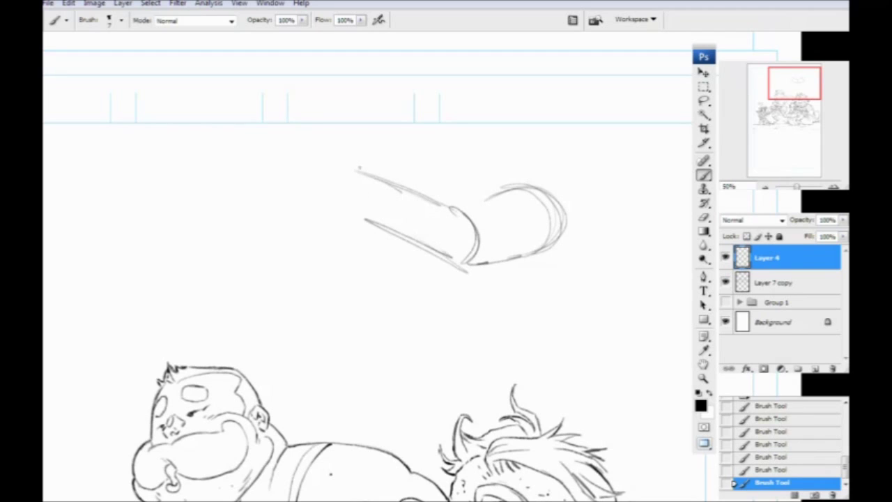
Sketch the hand at the forearm's end with a palm wedge, knuckle circles and three blocky fingers pointing down and outward.
left_click_drag(373, 171, 380, 223)
mouse_move(282, 211)
left_mouse_down()
mouse_move(380, 175)
mouse_move(383, 318)
left_mouse_up()
mouse_move(362, 259)
left_mouse_down()
mouse_move(360, 321)
mouse_move(324, 315)
left_mouse_up()
mouse_move(322, 231)
left_mouse_down()
mouse_move(304, 308)
mouse_move(325, 313)
left_mouse_up()
mouse_move(286, 236)
left_mouse_down()
mouse_move(240, 264)
mouse_move(287, 209)
left_mouse_up()
left_click_drag(255, 234, 280, 242)
left_click_drag(274, 219, 300, 233)
mouse_move(300, 208)
left_mouse_down()
mouse_move(298, 219)
mouse_move(299, 209)
left_mouse_up()
left_click_drag(318, 271, 340, 279)
mouse_move(326, 245)
left_mouse_down()
mouse_move(344, 267)
mouse_move(346, 247)
left_mouse_up()
left_click_drag(338, 232, 343, 231)
mouse_move(362, 286)
left_mouse_down()
mouse_move(384, 289)
mouse_move(383, 266)
left_mouse_up()
mouse_move(362, 247)
left_mouse_down()
mouse_move(372, 250)
mouse_move(363, 244)
left_mouse_up()
left_click_drag(375, 177, 366, 233)
left_click_drag(336, 213, 368, 182)
Build up the sketched arm's bulging muscle contours from the wrist through the elbow to the shoulder.
mouse_move(307, 207)
left_mouse_down()
mouse_move(365, 174)
mouse_move(450, 232)
left_mouse_up()
left_click_drag(401, 196, 471, 261)
left_click_drag(452, 261, 475, 262)
left_click_drag(415, 227, 449, 252)
mouse_move(383, 187)
left_mouse_down()
mouse_move(419, 196)
mouse_move(478, 251)
left_mouse_up()
left_click_drag(424, 193, 490, 247)
left_click_drag(477, 206, 567, 232)
left_click_drag(518, 192, 567, 223)
mouse_move(450, 265)
left_mouse_down()
mouse_move(388, 234)
mouse_move(402, 215)
left_mouse_up()
mouse_move(481, 265)
left_mouse_down()
mouse_move(542, 234)
mouse_move(573, 240)
mouse_move(571, 226)
left_mouse_up()
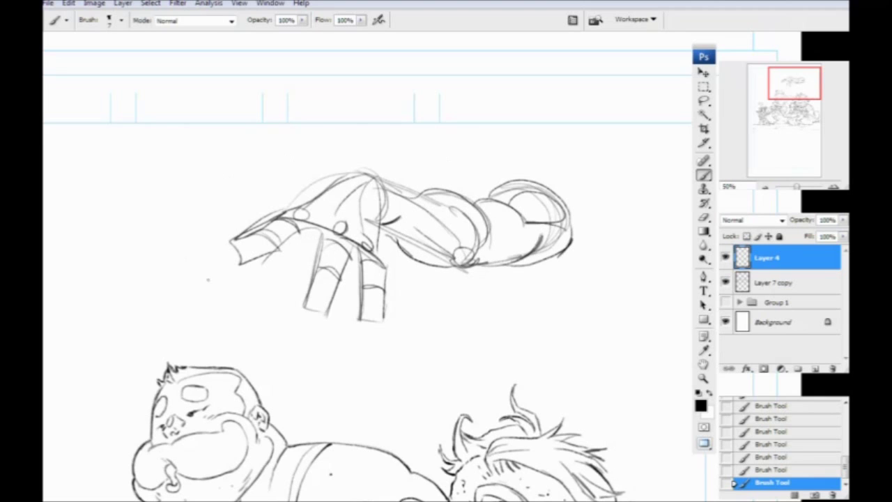
Lower the arm sketch layer's opacity to 25% and add a new layer above it for inking.
left_click_drag(260, 269, 302, 286)
left_click(842, 220)
left_click(795, 233)
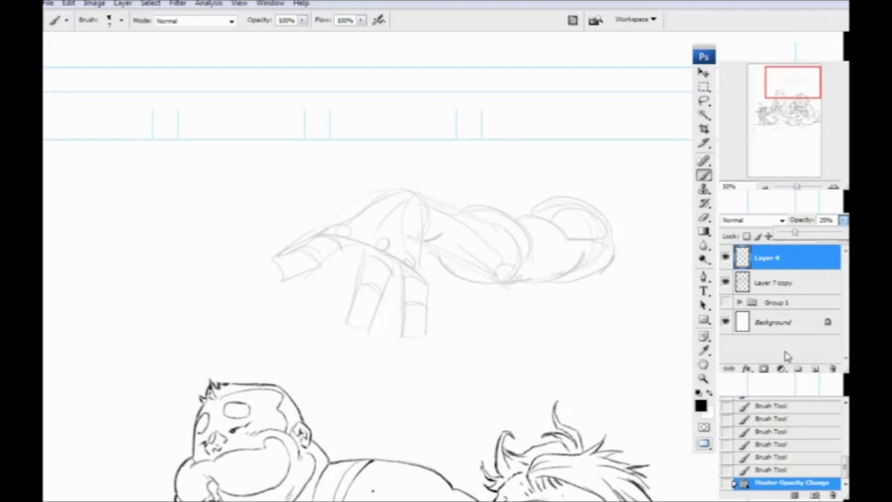
left_click(815, 368)
Ink the outer contours of the hand, fingers, forearm and elbow over the faded sketch.
left_click_drag(453, 306, 374, 305)
key("ctrl+plus")
left_click_drag(277, 323, 420, 318)
mouse_move(460, 272)
left_mouse_down()
mouse_move(467, 354)
mouse_move(440, 352)
mouse_move(435, 279)
mouse_move(425, 274)
mouse_move(396, 346)
mouse_move(375, 344)
mouse_move(368, 332)
mouse_move(383, 247)
mouse_move(363, 241)
mouse_move(297, 282)
mouse_move(278, 276)
mouse_move(272, 255)
mouse_move(425, 160)
mouse_move(514, 199)
mouse_move(527, 183)
mouse_move(611, 230)
left_mouse_up()
mouse_move(463, 272)
left_mouse_down()
mouse_move(463, 202)
mouse_move(478, 224)
mouse_move(471, 259)
mouse_move(537, 286)
mouse_move(620, 258)
left_mouse_up()
mouse_move(589, 202)
left_mouse_down()
mouse_move(616, 194)
mouse_move(655, 225)
left_mouse_up()
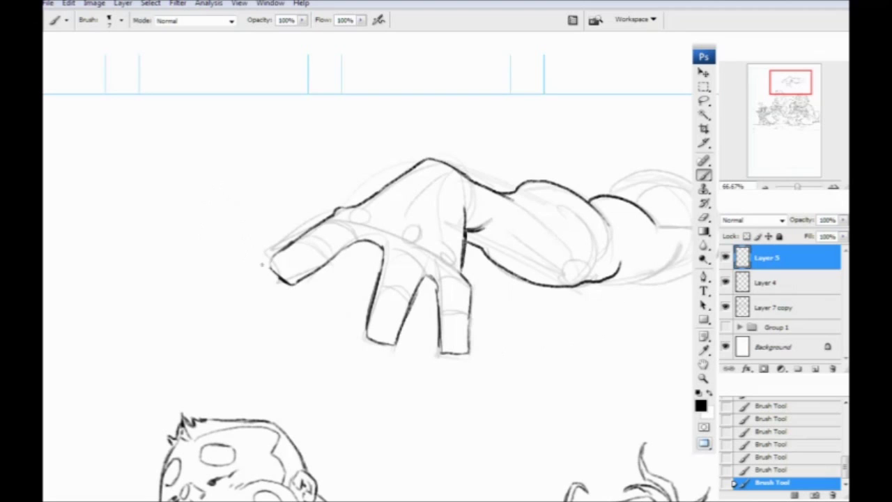
left_click_drag(382, 298, 370, 310)
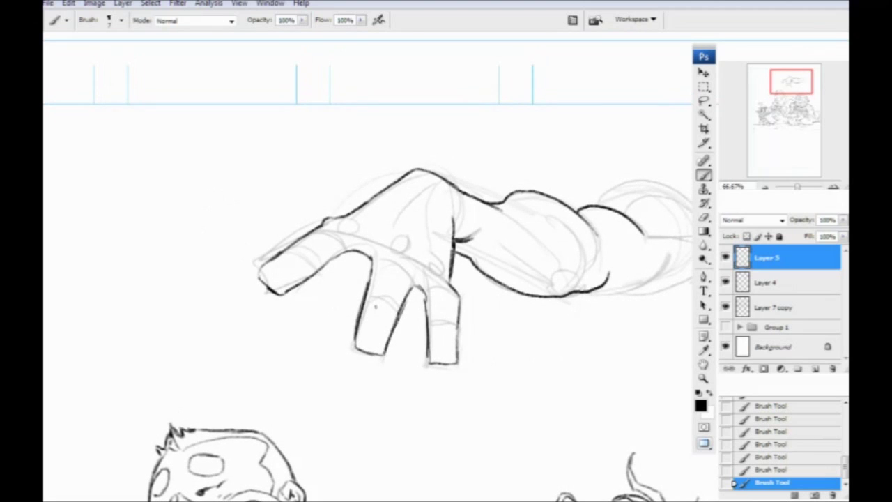
Try short construction and muscle strokes along the upper forearm near the wrist, and undo them.
left_click_drag(453, 144, 499, 200)
left_click_drag(495, 185, 489, 198)
key("ctrl+alt+z")
key("ctrl+alt+z")
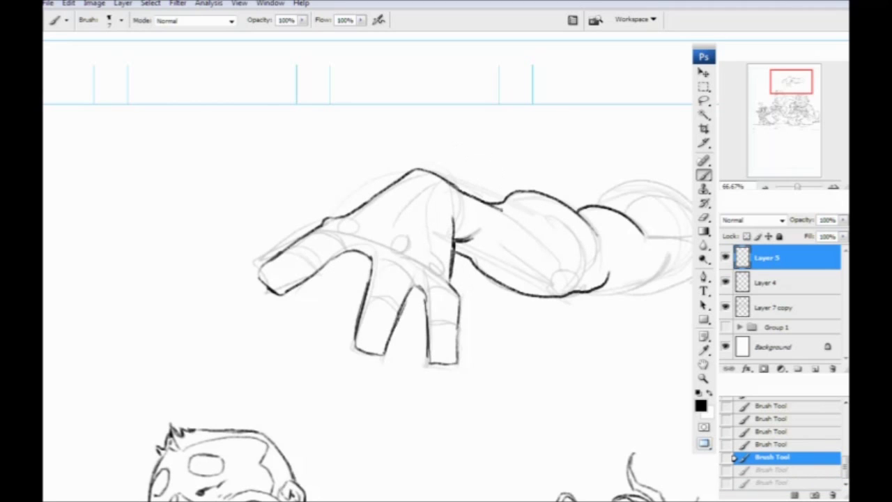
left_click_drag(507, 209, 536, 219)
key("ctrl+alt+z")
key("ctrl+alt+z")
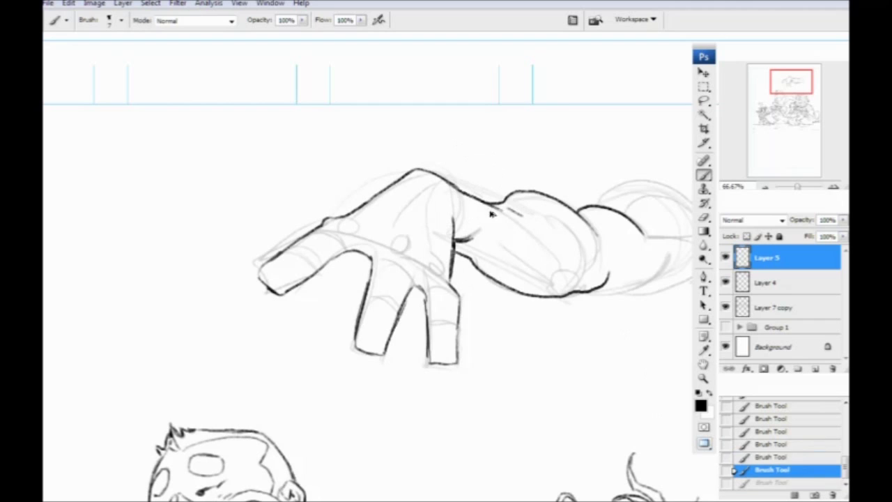
Try long curved contour strokes wrapping around the forearm, and undo them all.
mouse_move(530, 187)
left_mouse_down()
mouse_move(583, 297)
mouse_move(512, 301)
left_mouse_up()
left_click_drag(481, 169, 495, 296)
mouse_move(458, 171)
left_mouse_down()
mouse_move(492, 176)
mouse_move(524, 294)
left_mouse_up()
mouse_move(446, 174)
left_mouse_down()
mouse_move(522, 216)
mouse_move(474, 283)
left_mouse_up()
left_click_drag(451, 172, 466, 258)
key("ctrl+alt+z")
key("ctrl+alt+z")
key("ctrl+alt+z")
key("ctrl+alt+z")
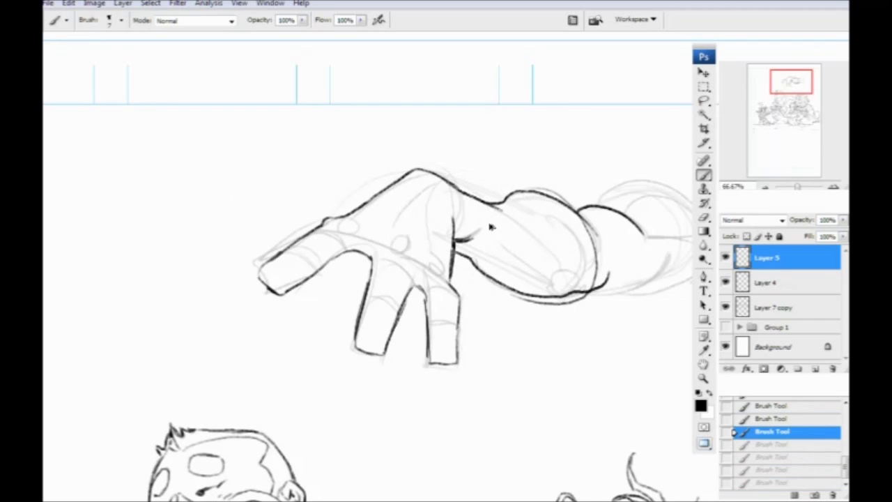
key("ctrl+alt+z")
Try short hatch ticks and a continuous muscle line inside the forearm, and undo them.
left_click_drag(499, 208, 508, 212)
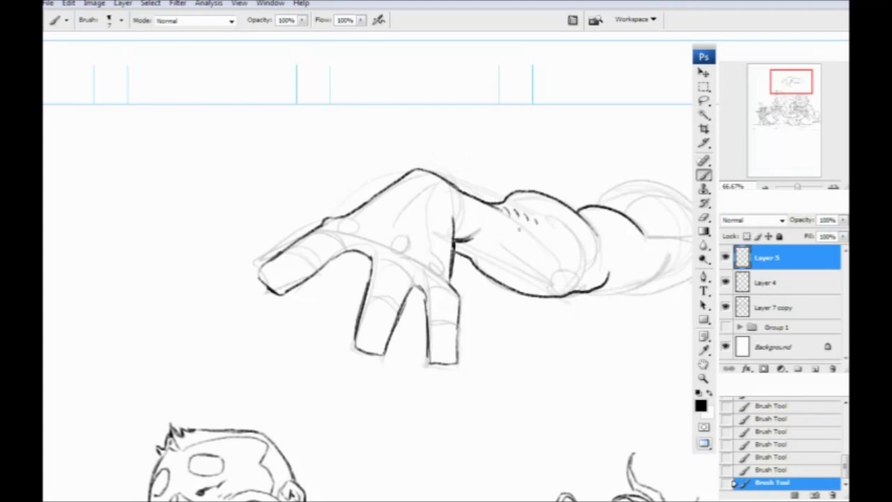
key("ctrl+alt+z")
key("ctrl+alt+z")
key("ctrl+alt+z")
key("ctrl+alt+z")
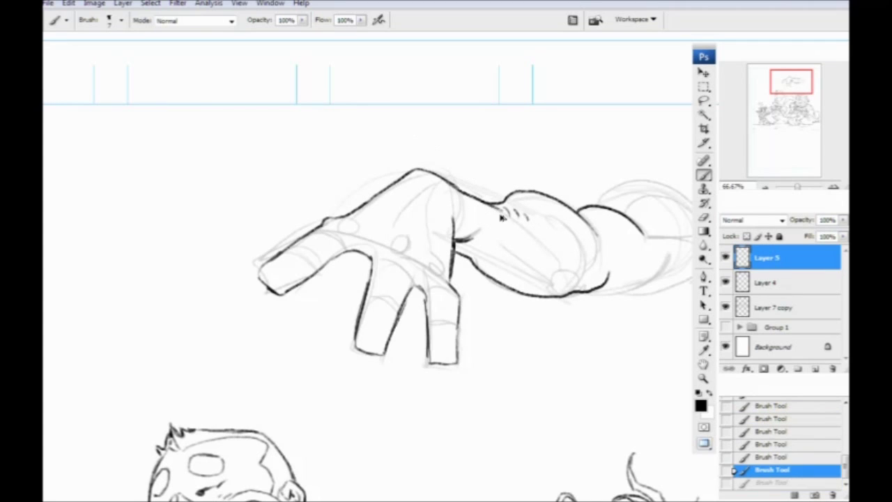
key("ctrl+shift+z")
key("ctrl+shift+z")
key("ctrl+shift+z")
key("ctrl+shift+z")
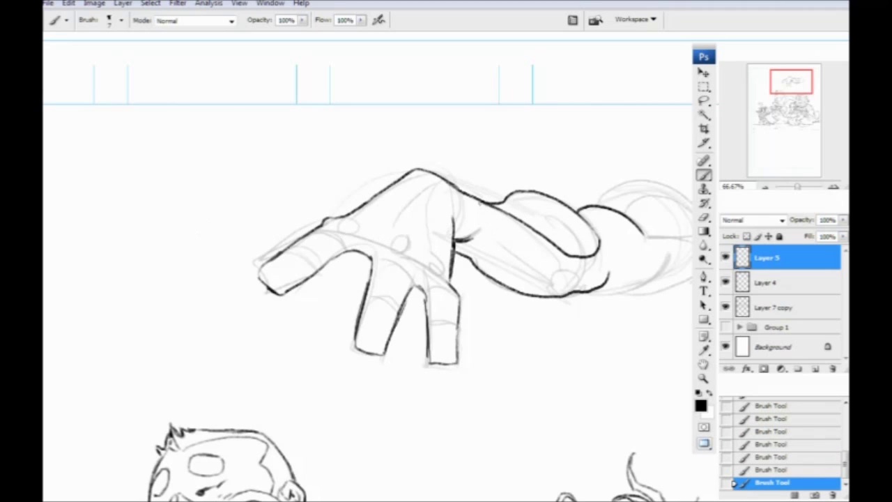
key("ctrl+alt+z")
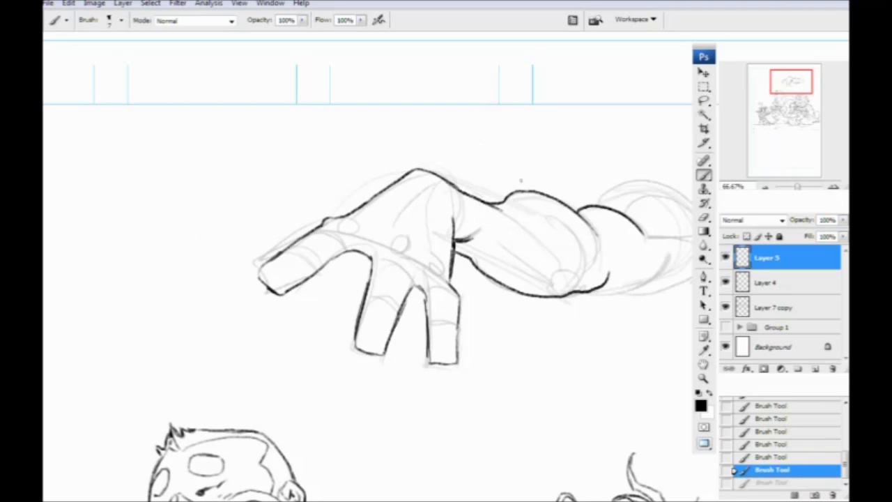
Add short hatching strokes along the forearm muscle, inner wrist, elbow crease and lower forearm edge.
left_click(734, 482)
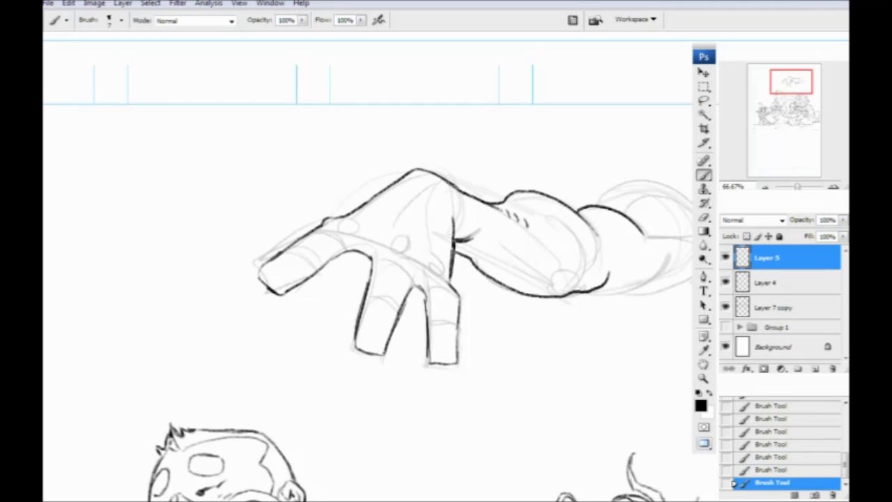
left_click_drag(587, 245, 586, 250)
left_click_drag(581, 246, 578, 249)
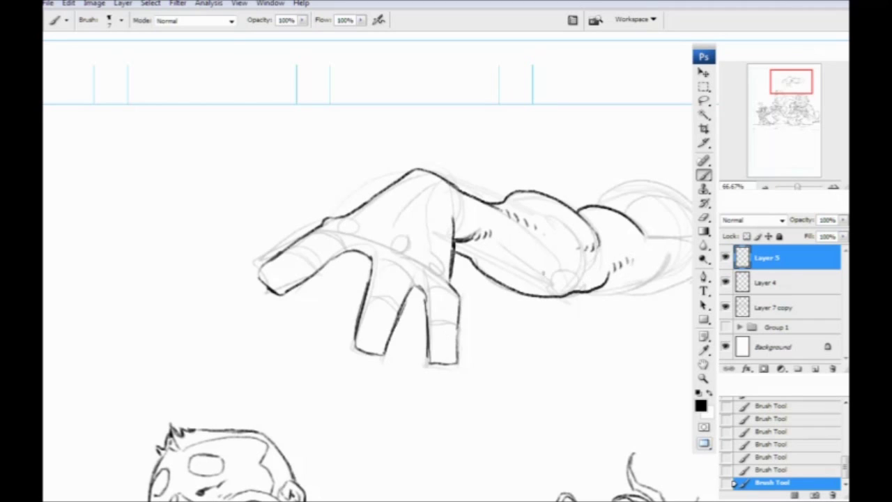
mouse_move(576, 280)
left_mouse_down()
mouse_move(566, 293)
mouse_move(525, 294)
left_mouse_up()
left_click_drag(536, 285, 503, 287)
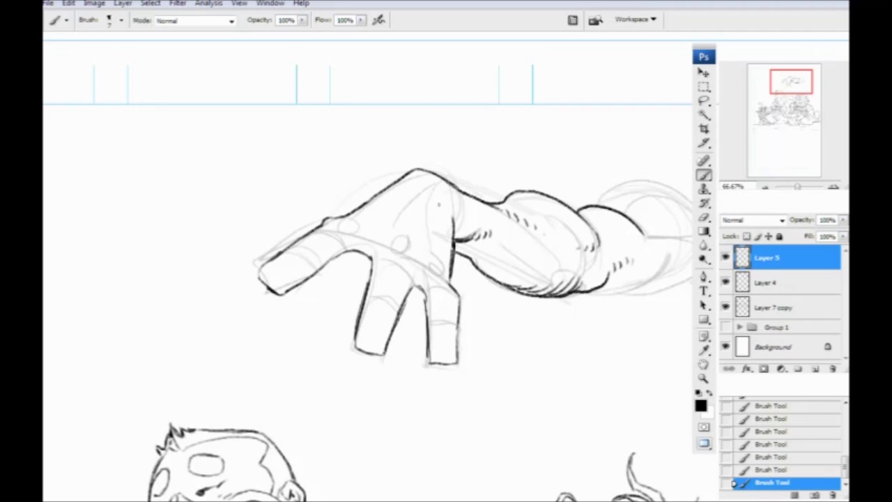
Hatch the side of the hand next to the wrist and start the shading at the middle knuckle.
left_click_drag(448, 199, 442, 209)
left_click_drag(452, 195, 446, 204)
mouse_move(449, 275)
left_mouse_down()
mouse_move(444, 285)
mouse_move(433, 277)
mouse_move(437, 259)
left_mouse_up()
left_click_drag(445, 247, 439, 254)
left_click_drag(441, 235, 413, 265)
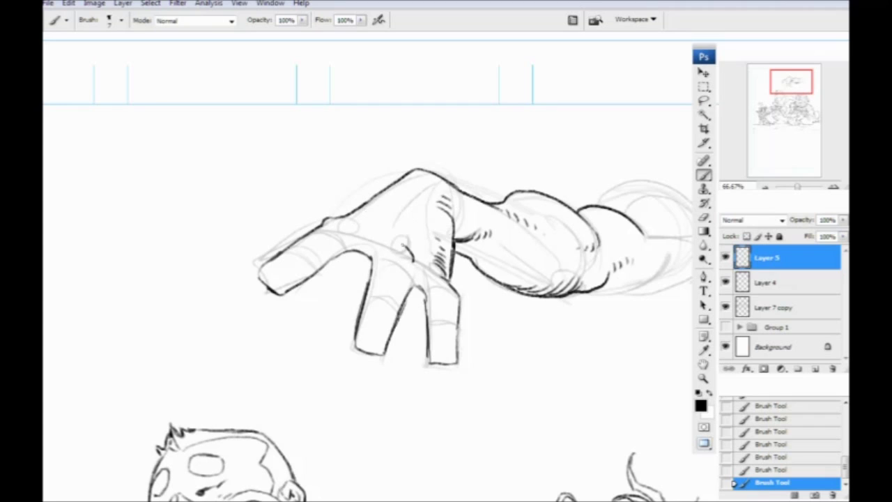
Hatch the tendons and knuckles on the back of the hand and shade the finger nearest the wrist.
mouse_move(417, 235)
left_mouse_down()
mouse_move(408, 245)
mouse_move(411, 234)
left_mouse_up()
left_click_drag(421, 215, 414, 224)
mouse_move(359, 228)
left_mouse_down()
mouse_move(368, 238)
mouse_move(372, 232)
left_mouse_up()
left_click_drag(369, 214, 376, 224)
left_click_drag(458, 297, 439, 284)
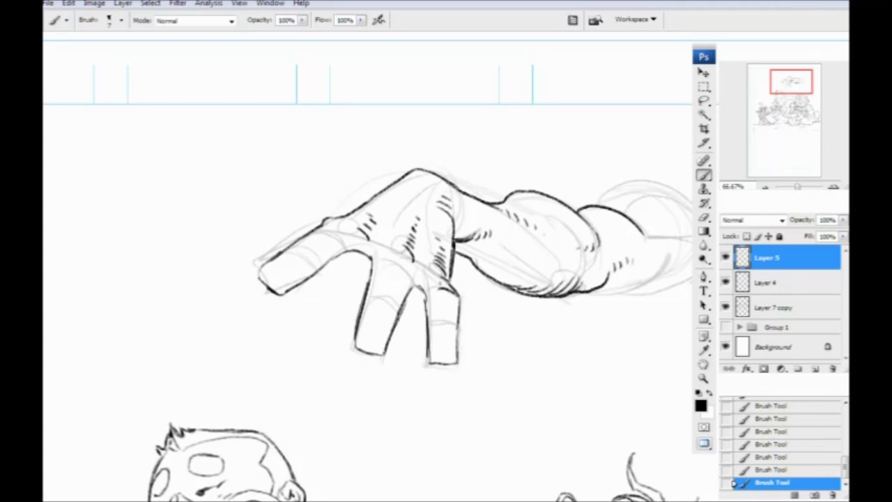
left_click_drag(455, 313, 442, 325)
Rename the Layer 7 copy layer to "lines" and move Layer 4 beneath it.
left_click_drag(266, 381, 197, 314)
key("ctrl+minus")
left_click_drag(117, 234, 108, 67)
left_click_drag(166, 451, 190, 371)
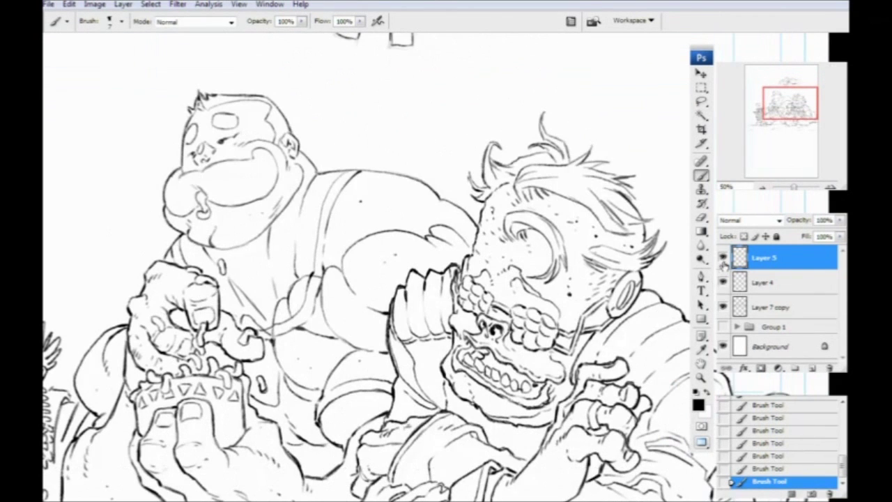
left_click(722, 307)
left_click(722, 307)
left_click(766, 292)
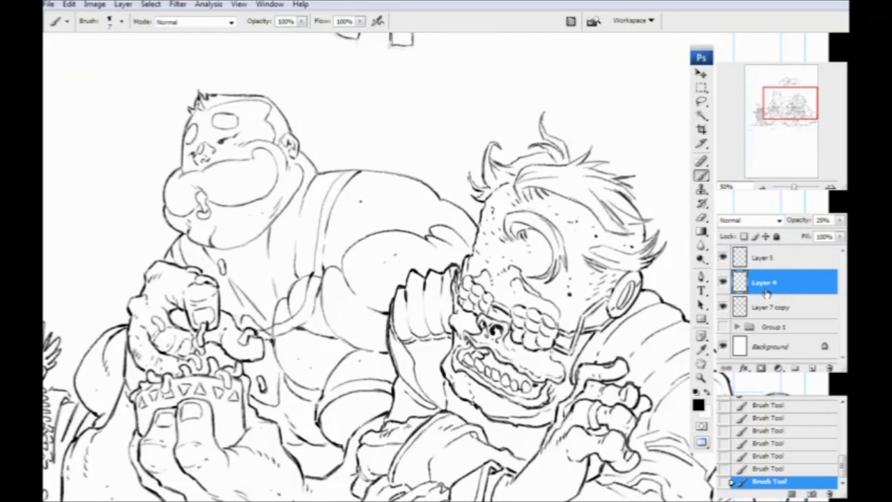
double_click(767, 308)
key("BackSpace")
type("lines")
key("Return")
left_click_drag(765, 286, 764, 319)
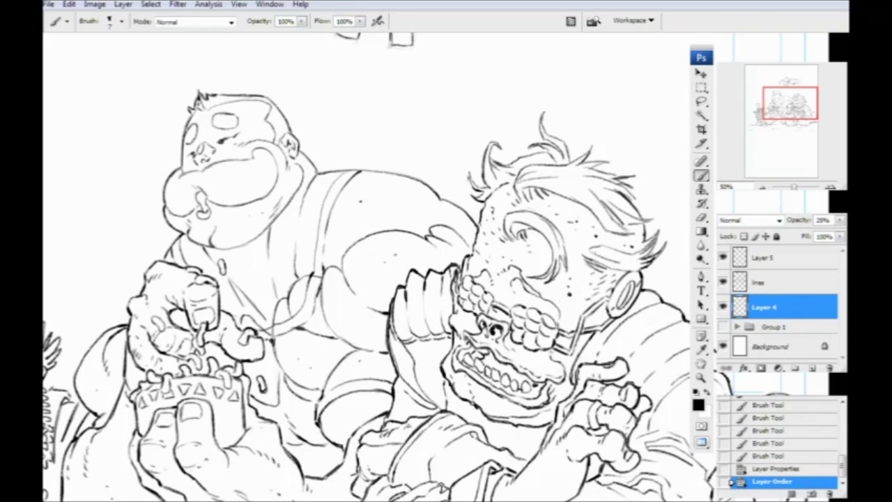
Choose the hard 15 px brush preset and enlarge it to 80 px.
right_click(465, 252)
left_click(545, 351)
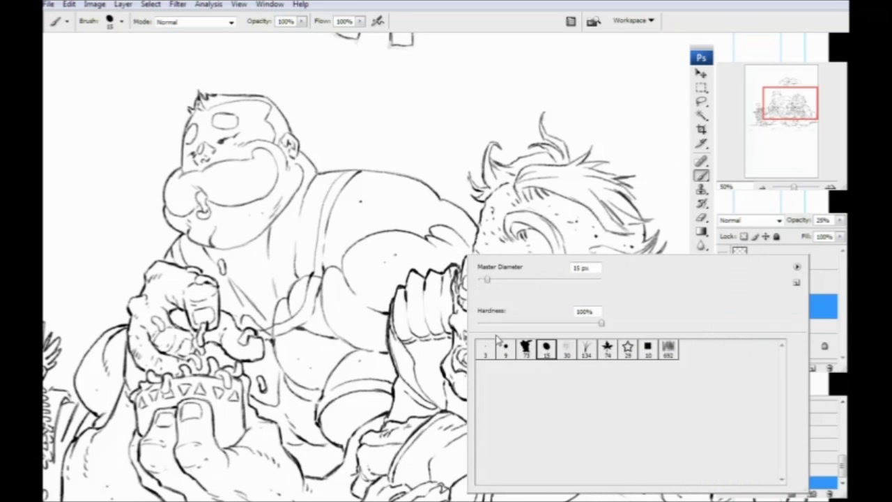
left_click_drag(302, 318, 257, 330)
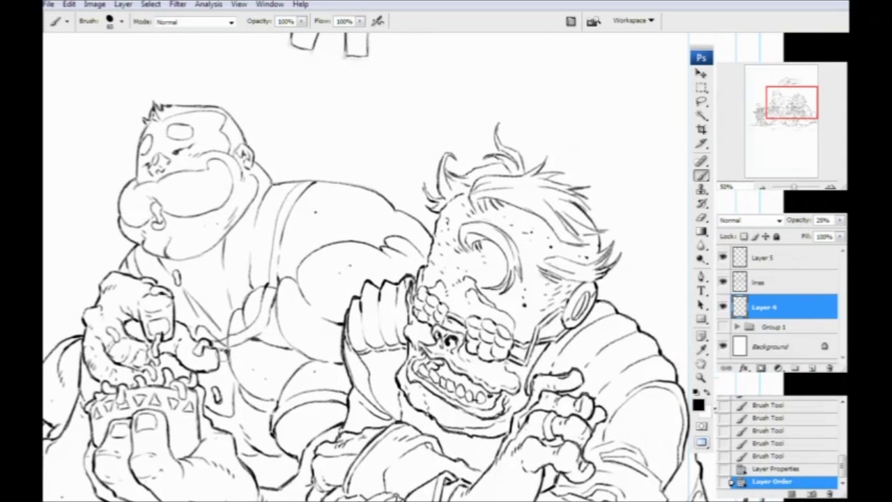
mouse_move(255, 353)
left_mouse_down()
mouse_move(375, 333)
mouse_move(332, 313)
left_mouse_up()
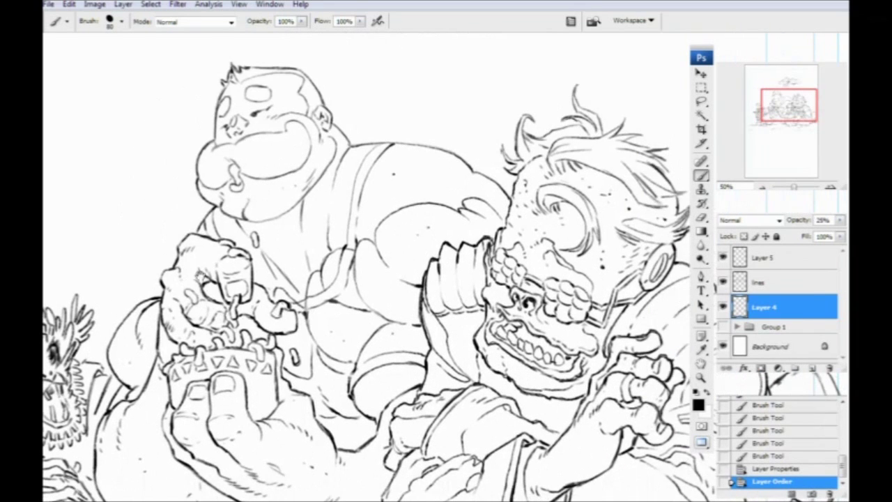
left_click_drag(239, 314, 324, 354)
left_click_drag(283, 287, 261, 220)
key("ctrl+minus")
key("ctrl+minus")
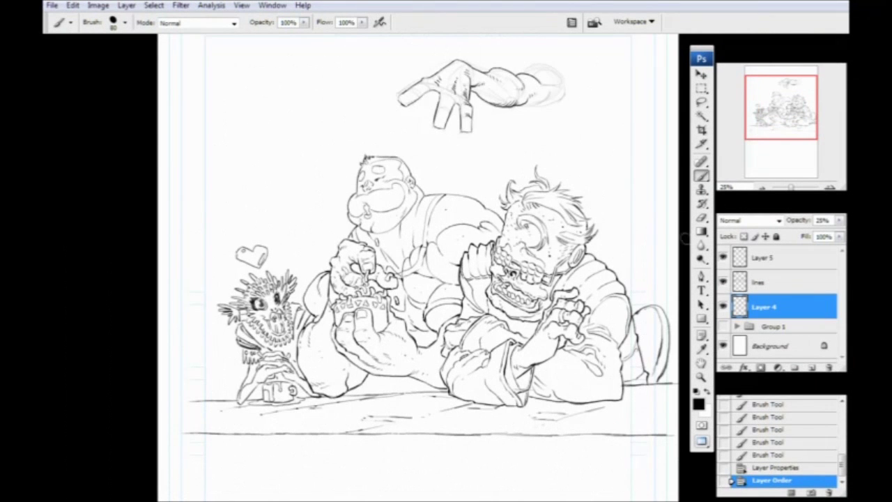
Make a rectangular selection across the full page width around the characters and the hand above them.
left_click(701, 89)
left_click_drag(392, 202, 285, 180)
left_click_drag(322, 372, 343, 347)
key("ctrl+minus")
left_click_drag(506, 403, 161, 92)
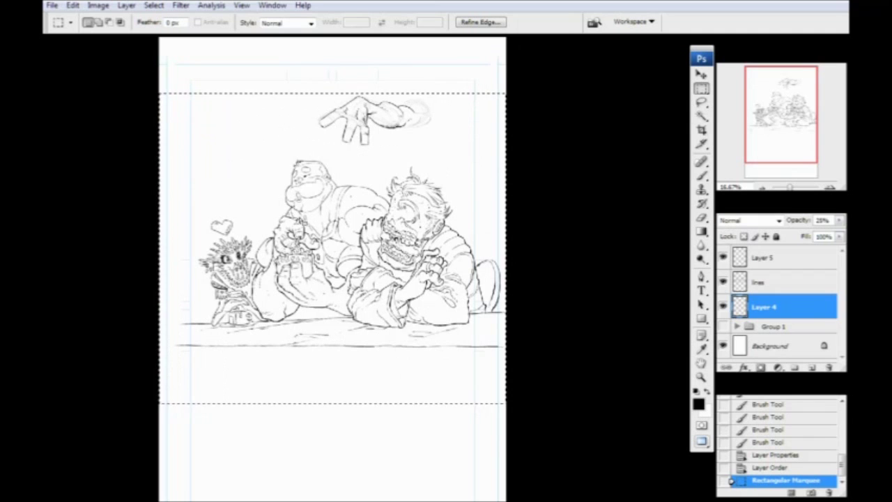
left_click(694, 402)
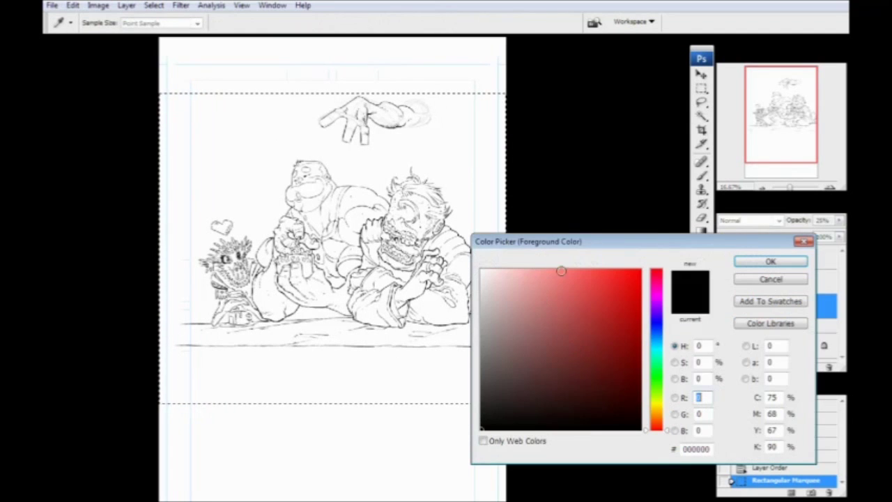
mouse_move(659, 339)
left_mouse_down()
mouse_move(655, 330)
mouse_move(655, 342)
left_mouse_up()
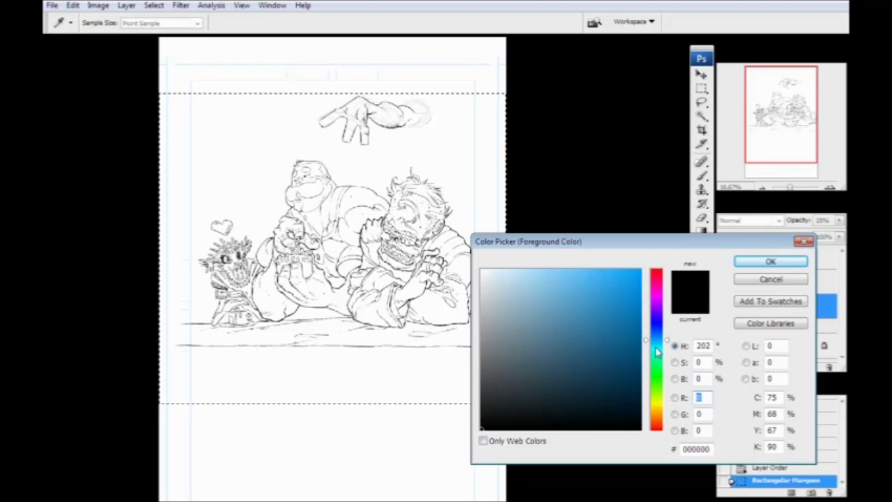
mouse_move(657, 322)
left_mouse_down()
mouse_move(657, 305)
mouse_move(657, 348)
mouse_move(656, 326)
left_mouse_up()
key("Escape")
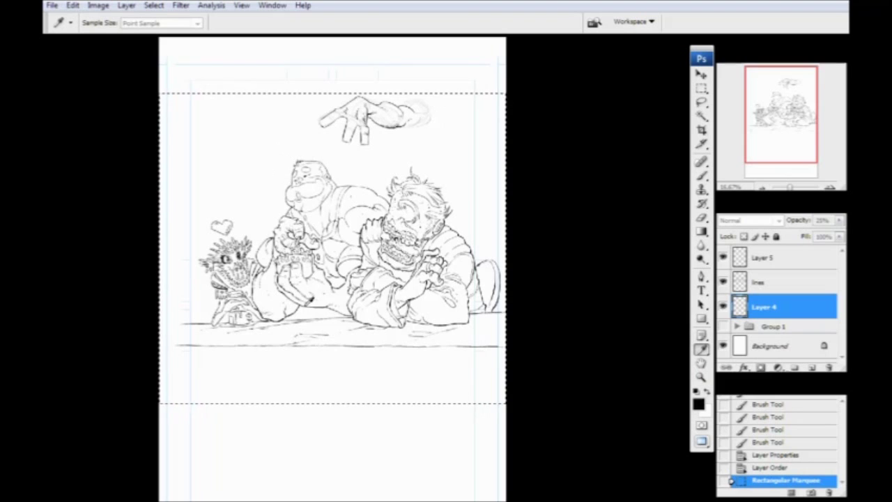
mouse_move(295, 351)
left_mouse_down()
mouse_move(329, 307)
mouse_move(317, 369)
left_mouse_up()
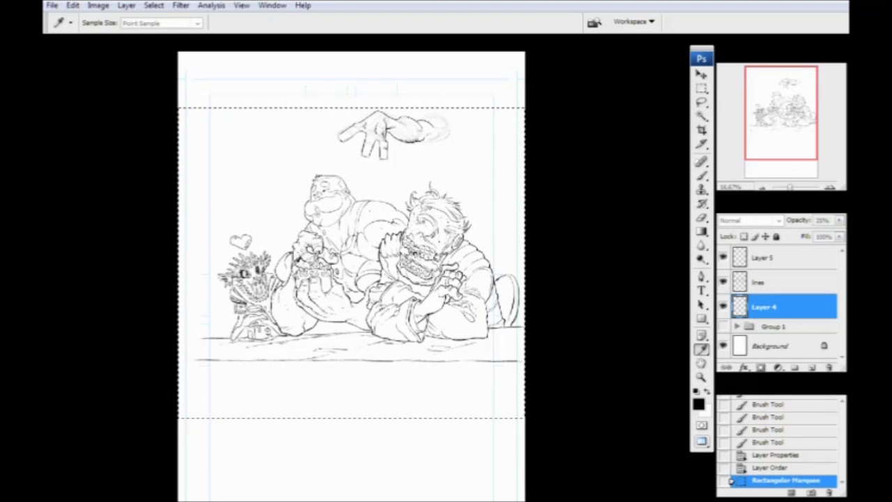
left_click_drag(352, 262, 355, 294)
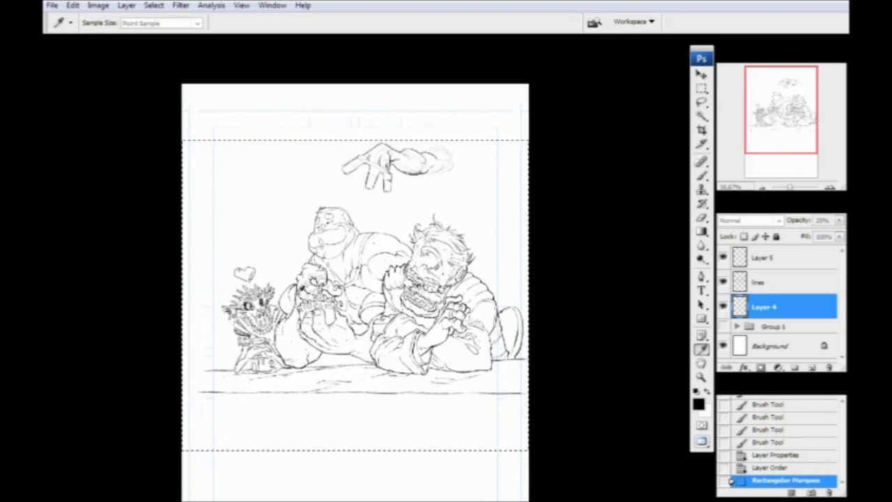
left_click(52, 5)
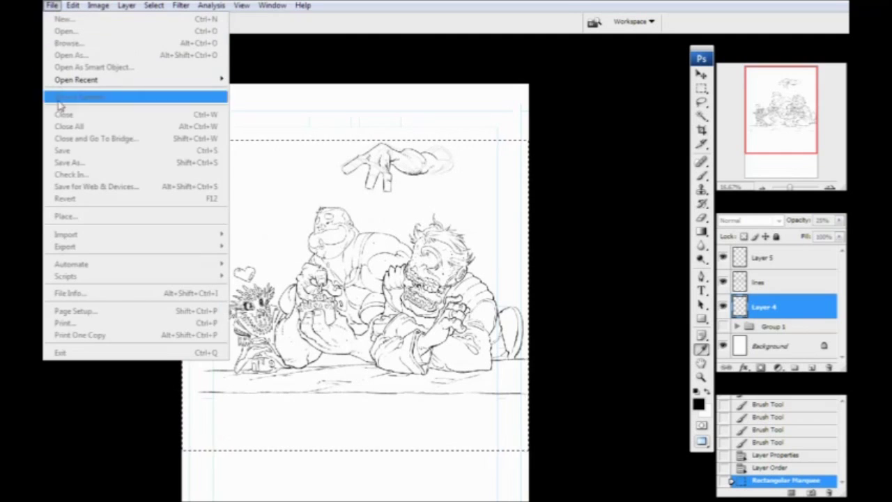
left_click(315, 193)
left_click_drag(307, 176, 302, 148)
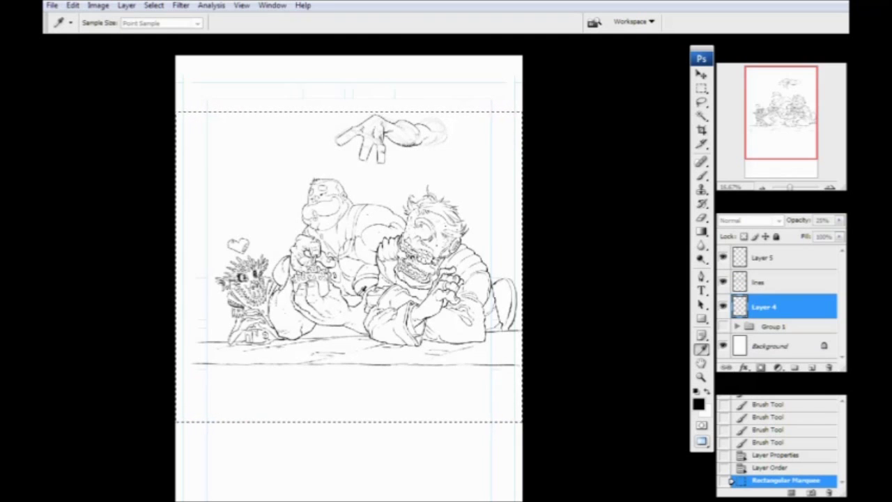
left_click_drag(271, 376, 259, 318)
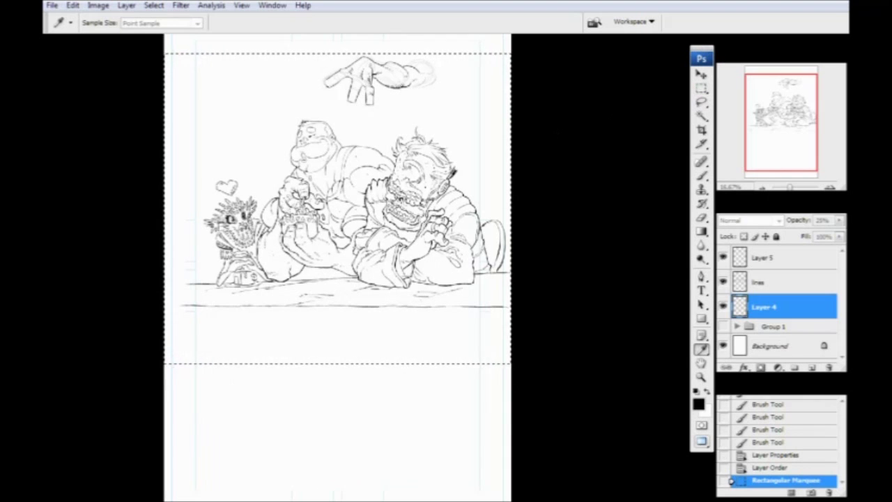
right_click(459, 180)
left_click(554, 16)
left_click(52, 5)
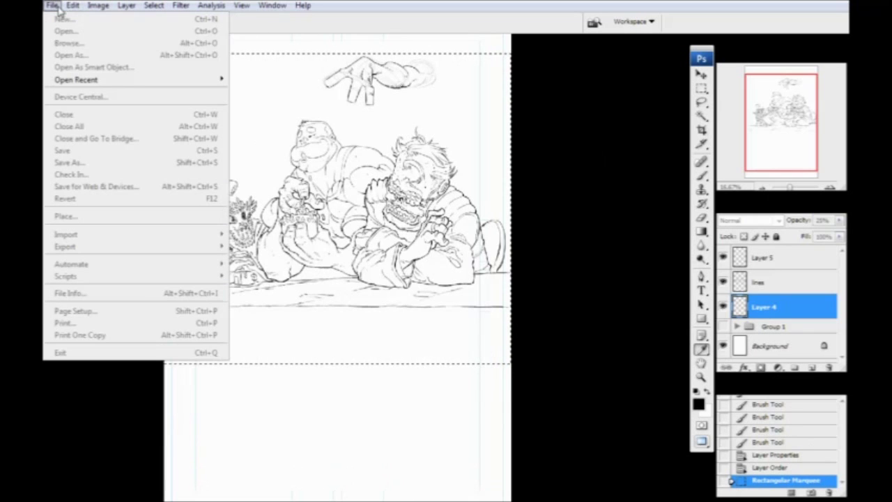
mouse_move(91, 80)
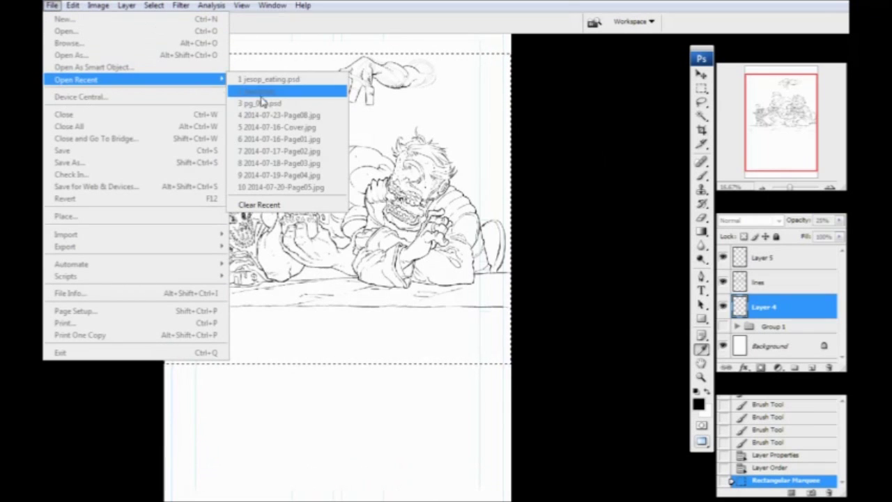
left_click(375, 9)
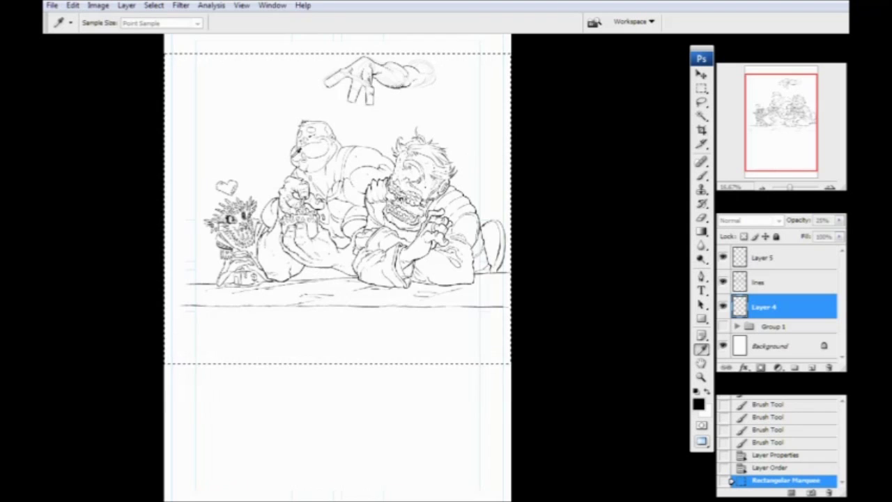
left_click_drag(326, 202, 317, 227)
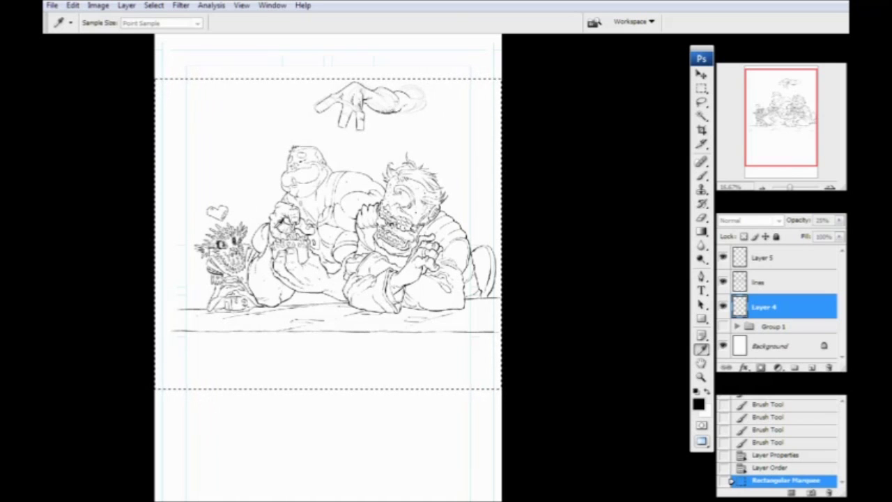
left_click_drag(294, 225, 316, 250)
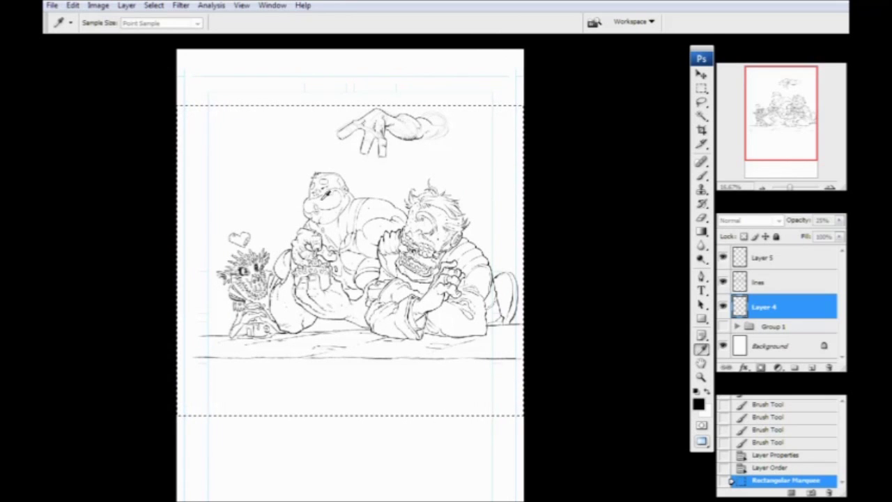
Set the eyedropper sample size to Point Sample and the foreground colour to red #c90f0f.
right_click(325, 202)
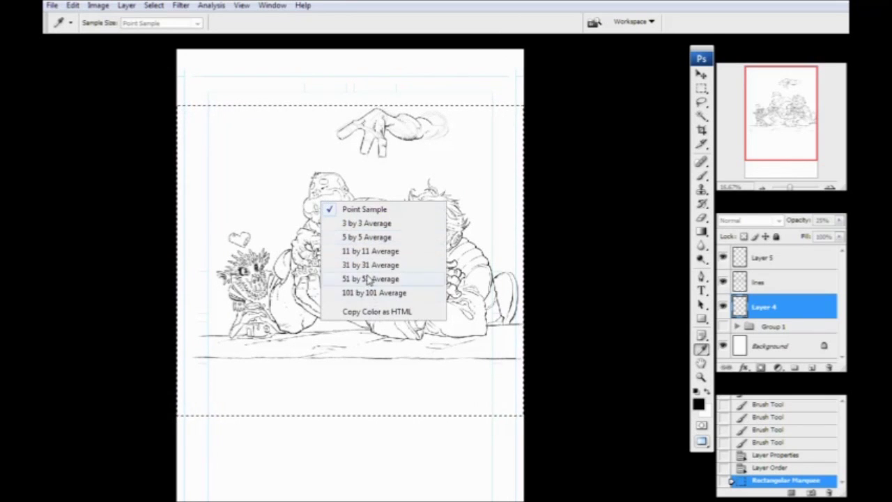
left_click(372, 211)
right_click(370, 210)
left_click(390, 235)
right_click(382, 221)
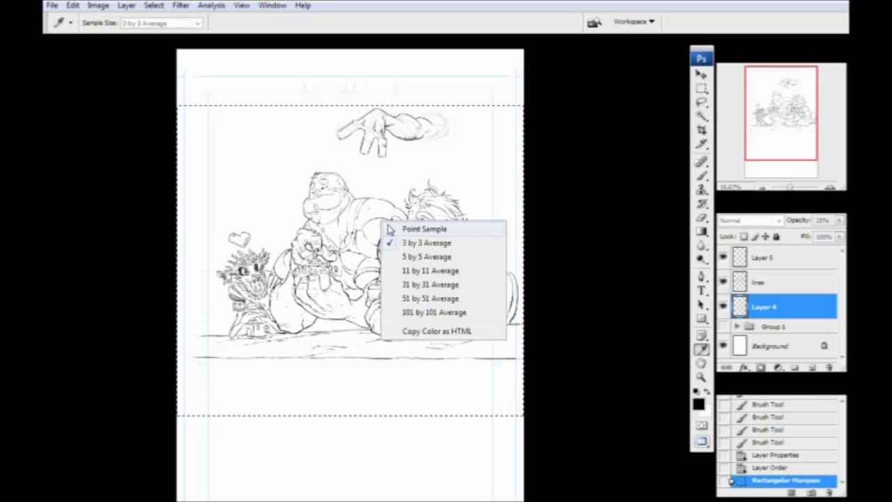
left_click(418, 229)
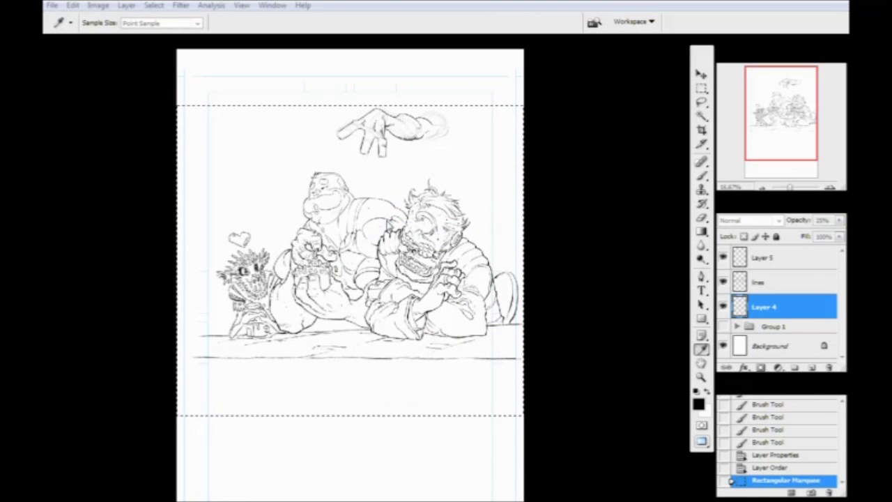
left_click(626, 304)
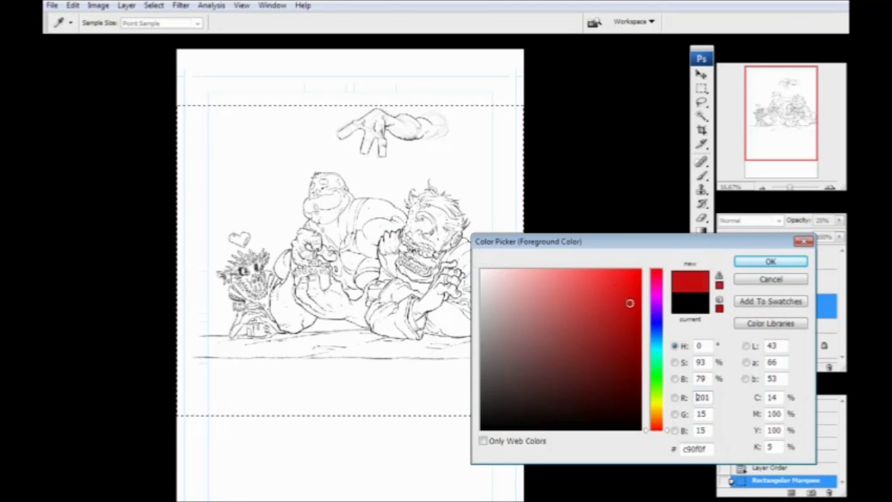
left_click(770, 261)
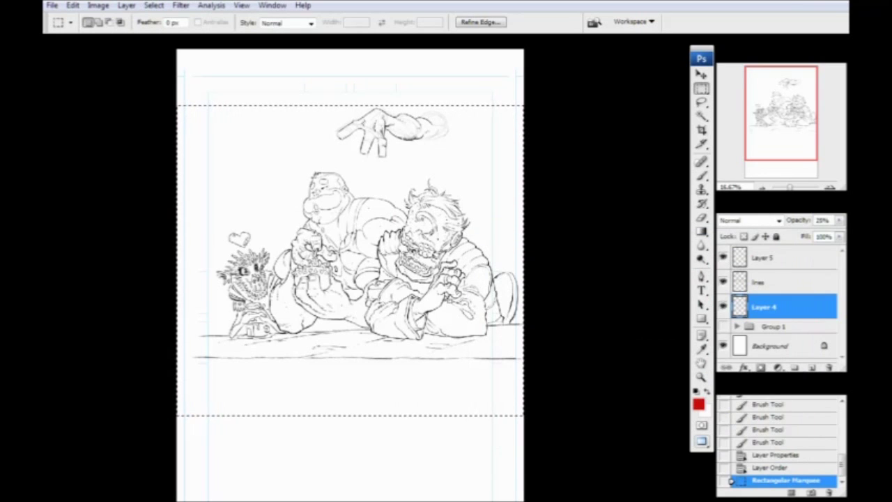
Redraw the full-width rectangular selection around the characters and hand, fill it with pale yellow #f2f1ab on Layer 4, and deselect.
key("ctrl+d")
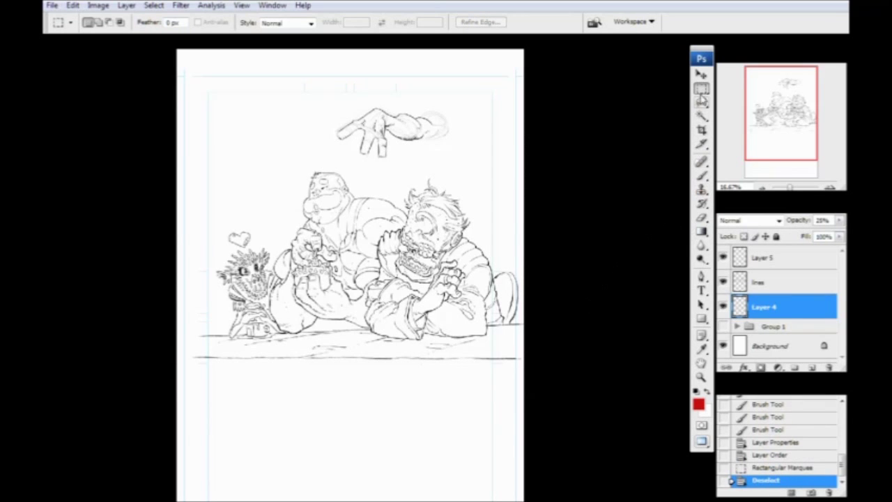
left_click_drag(453, 380, 159, 108)
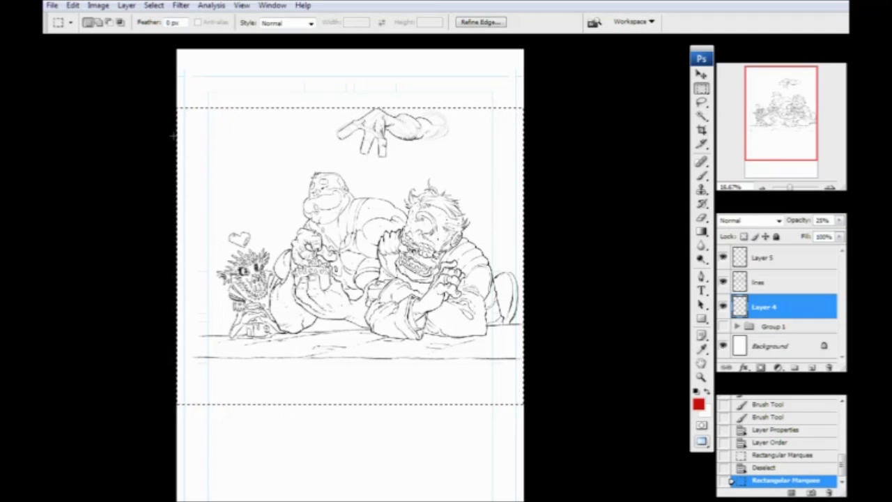
left_click(698, 404)
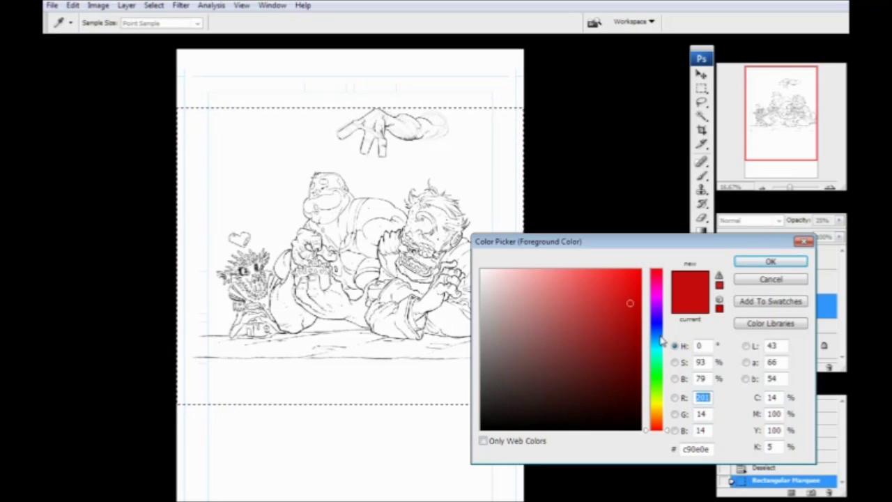
left_click(655, 407)
mouse_move(537, 309)
left_mouse_down()
mouse_move(520, 286)
mouse_move(528, 278)
left_mouse_up()
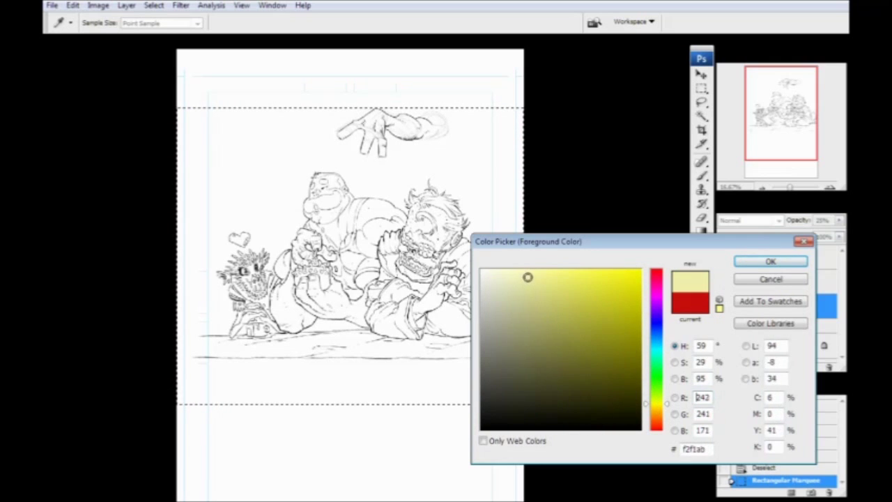
left_click(748, 269)
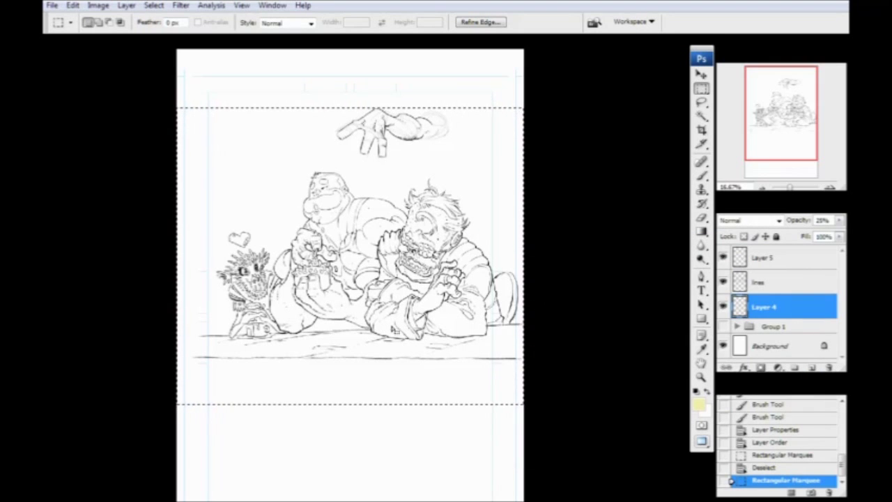
key("alt+BackSpace")
key("ctrl+d")
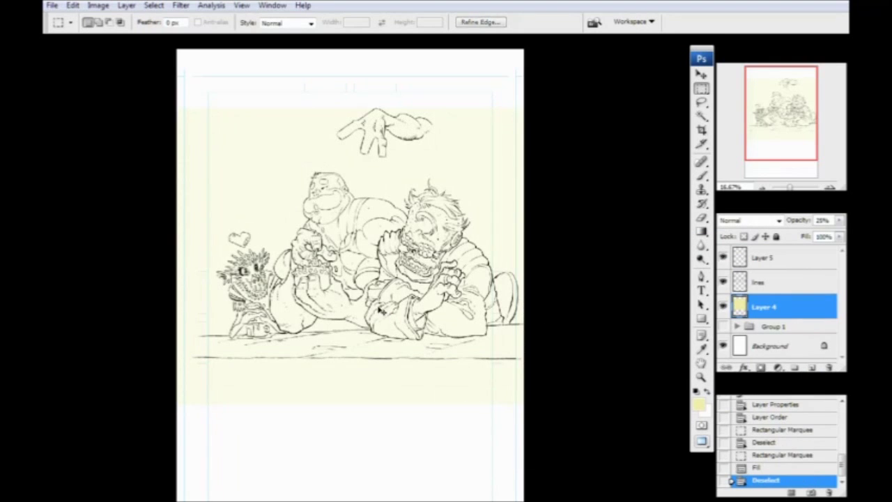
Add a new layer above Layer 4 and set the foreground colour to blue #1860a9.
left_click(811, 368)
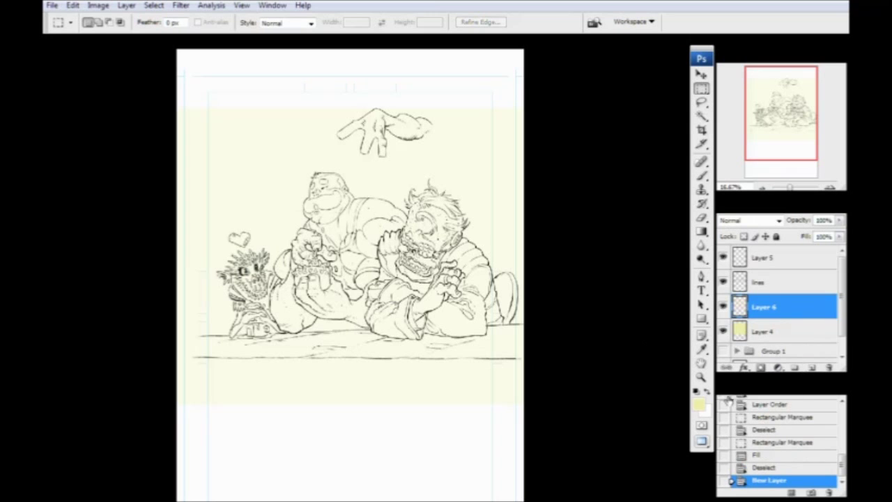
key("ctrl+plus")
key("ctrl+plus")
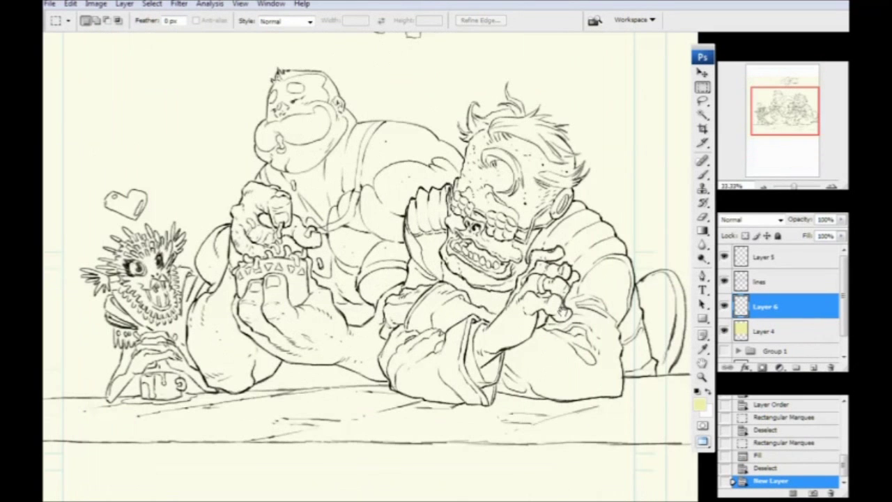
left_click(701, 405)
left_click(659, 338)
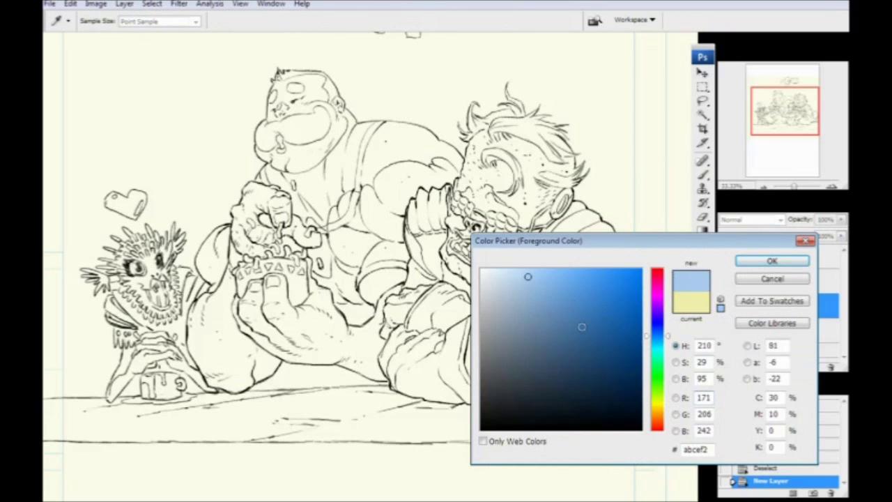
left_click_drag(611, 326, 619, 322)
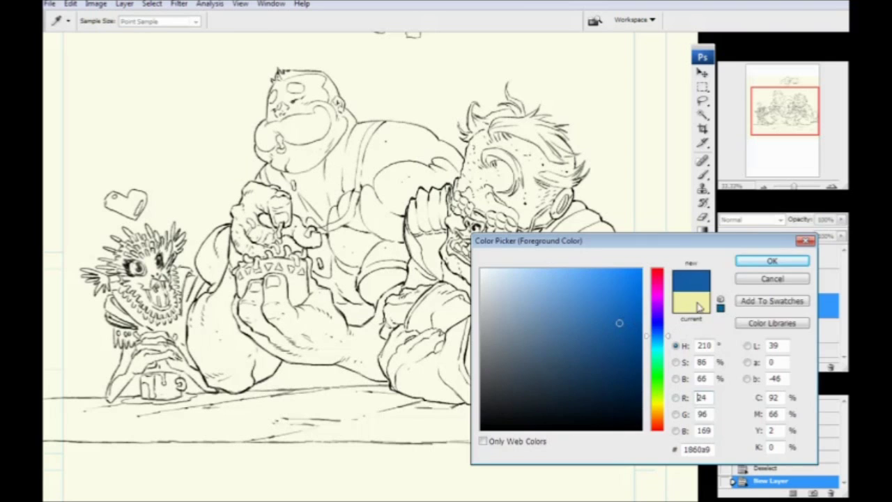
left_click(742, 262)
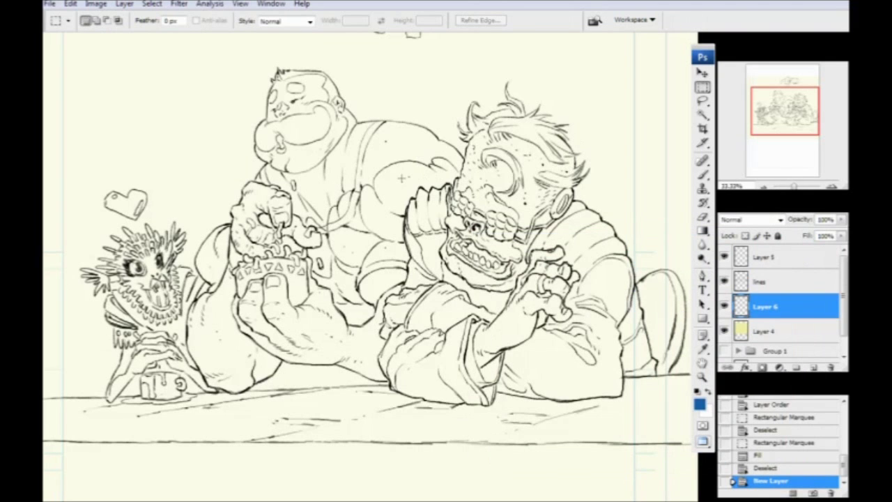
With the 50 px brush, paint a blue edge along the rear character's shoulder and up the back of his neck.
left_click(703, 175)
left_click_drag(290, 225, 325, 373)
key("ctrl+plus")
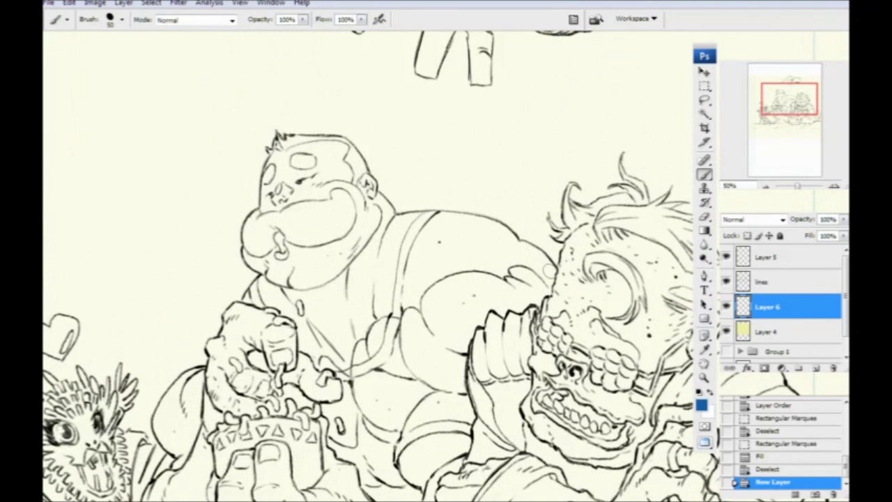
mouse_move(549, 270)
left_mouse_down()
mouse_move(524, 242)
mouse_move(550, 266)
mouse_move(513, 237)
left_mouse_up()
left_click_drag(516, 240, 508, 232)
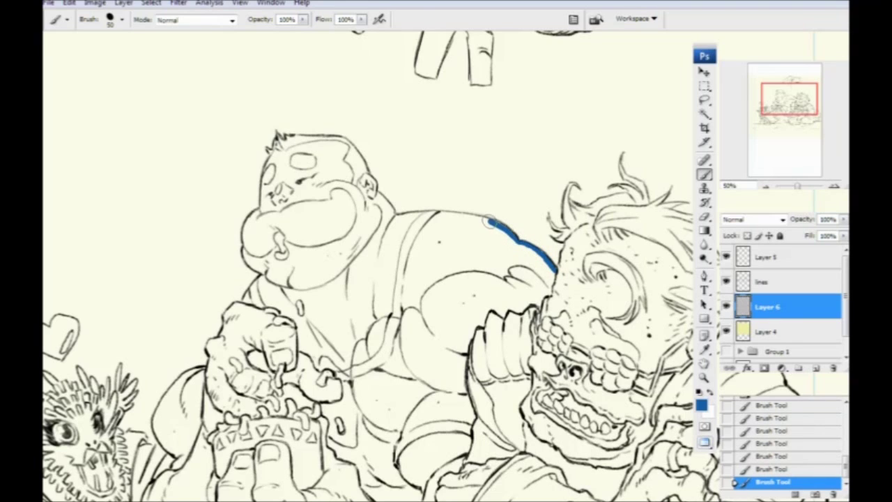
left_click_drag(463, 217, 387, 221)
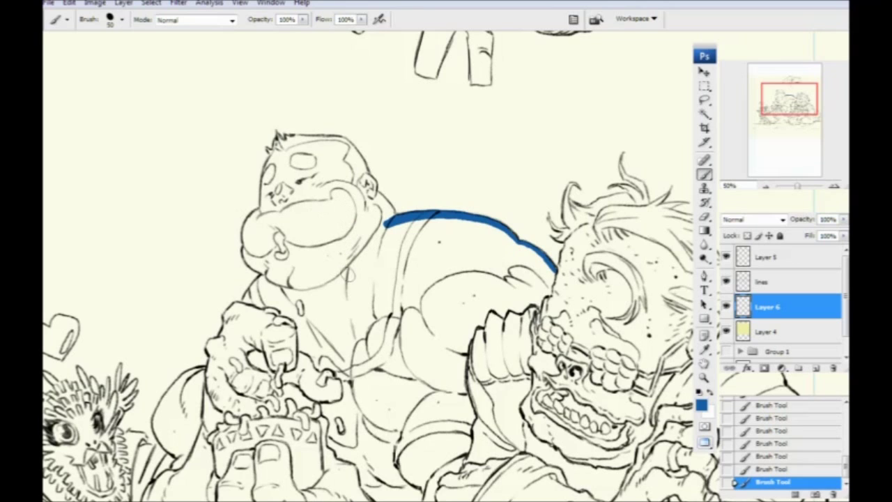
left_click_drag(334, 199, 339, 218)
left_click_drag(406, 225, 395, 199)
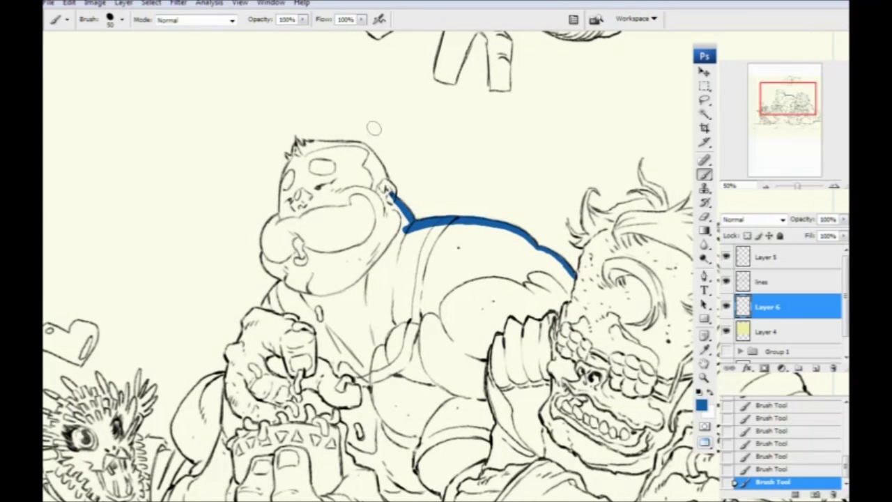
Continue the blue edge around the rear character's ear, over the top of his head and into the hair tuft.
key("ctrl+plus")
left_click_drag(375, 130, 456, 201)
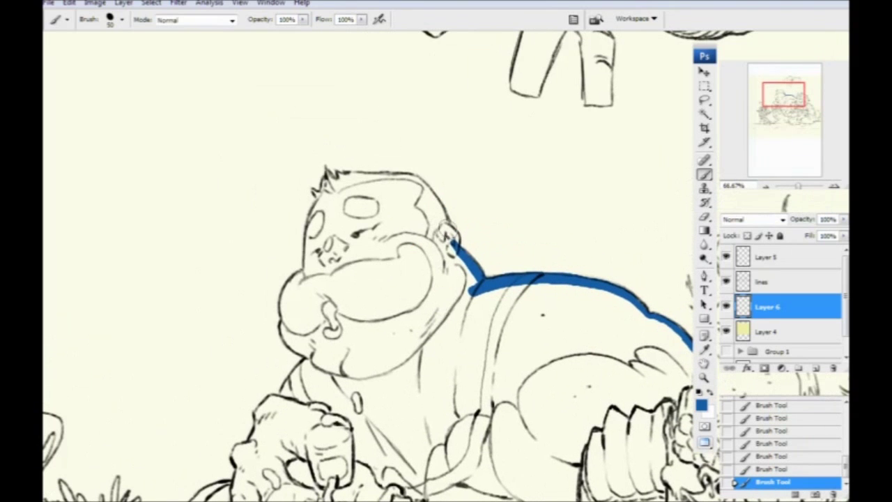
mouse_move(454, 233)
left_mouse_down()
mouse_move(421, 185)
mouse_move(447, 217)
mouse_move(419, 244)
left_mouse_up()
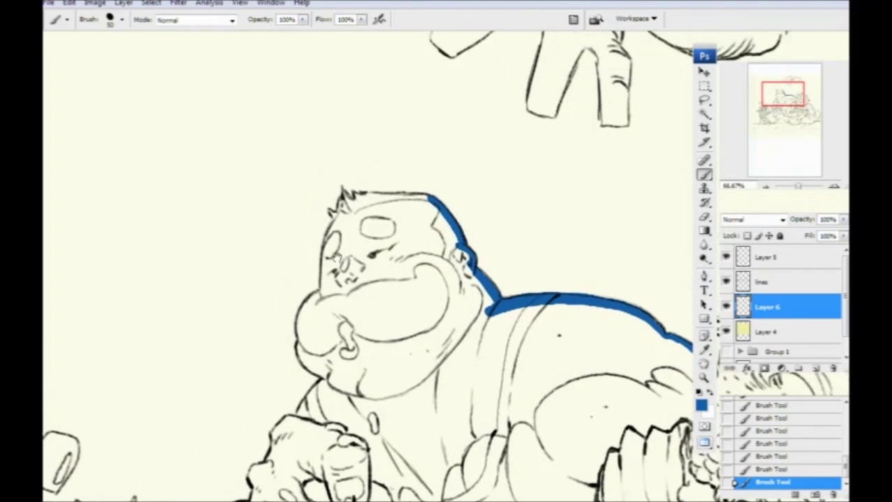
mouse_move(345, 195)
left_mouse_down()
mouse_move(355, 207)
mouse_move(344, 190)
mouse_move(355, 208)
mouse_move(373, 197)
mouse_move(432, 200)
left_mouse_up()
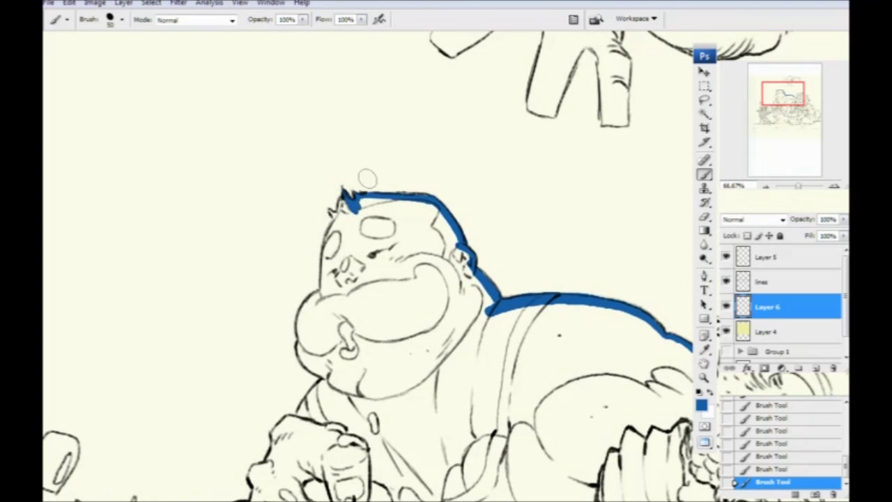
left_click_drag(345, 201, 340, 221)
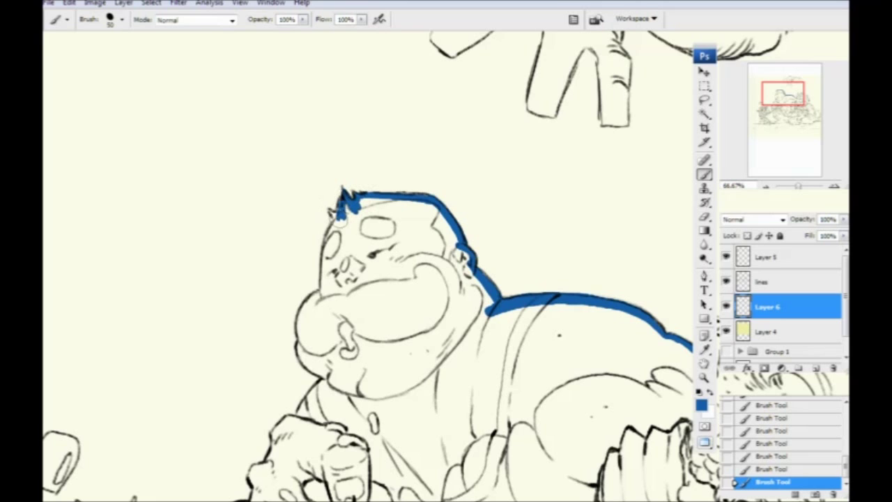
mouse_move(330, 212)
left_mouse_down()
mouse_move(325, 300)
mouse_move(367, 195)
mouse_move(346, 233)
mouse_move(348, 219)
mouse_move(354, 240)
mouse_move(347, 248)
mouse_move(374, 275)
left_mouse_up()
Extend the blue edge down the rear character's face to the chin and scribble a blue patch across his collar and raised hand.
left_click_drag(483, 210, 475, 172)
left_click_drag(401, 202, 481, 105)
mouse_move(447, 144)
left_mouse_down()
mouse_move(415, 187)
mouse_move(395, 192)
mouse_move(385, 233)
left_mouse_up()
mouse_move(446, 206)
left_mouse_down()
mouse_move(411, 252)
mouse_move(471, 159)
mouse_move(375, 243)
mouse_move(402, 169)
mouse_move(395, 133)
mouse_move(333, 174)
left_mouse_up()
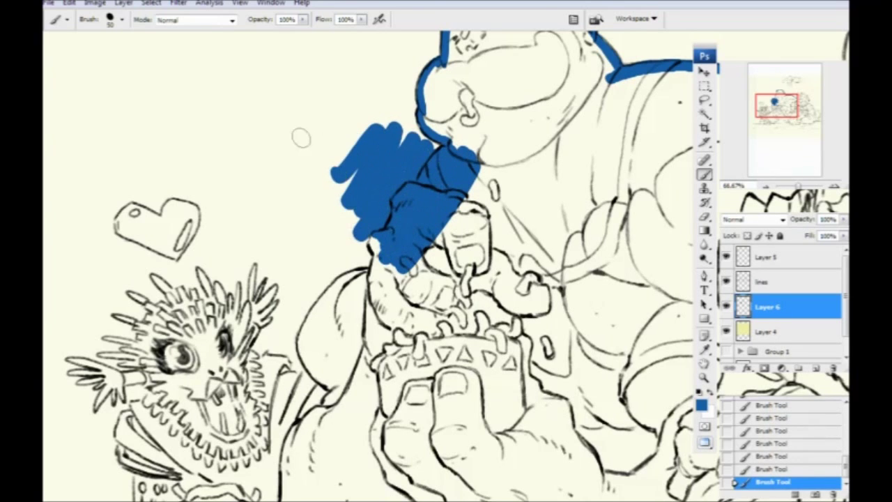
left_click_drag(261, 104, 324, 138)
left_click_drag(322, 105, 308, 146)
mouse_move(277, 162)
left_mouse_down()
mouse_move(300, 189)
mouse_move(276, 197)
left_mouse_up()
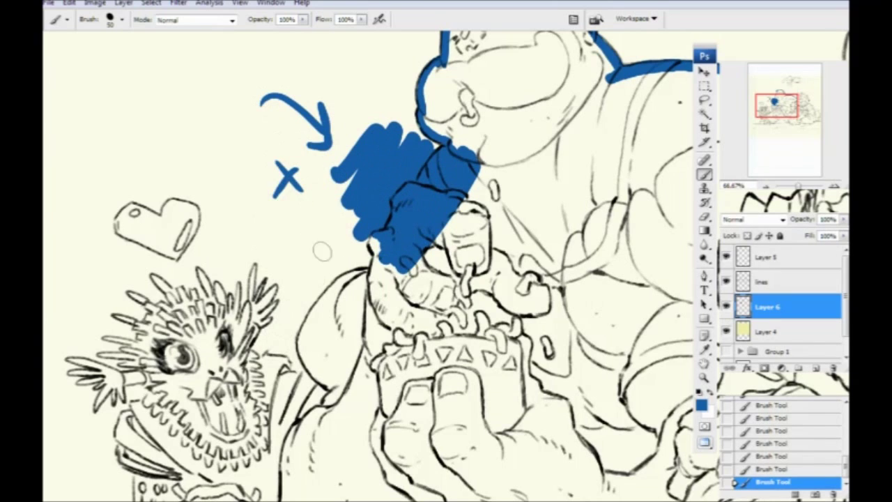
Undo the arrow and cross marks together with the scribbled blue patch over the rear character's collar and raised hand.
key("ctrl+alt+z")
key("ctrl+alt+z")
key("ctrl+alt+z")
key("ctrl+alt+z")
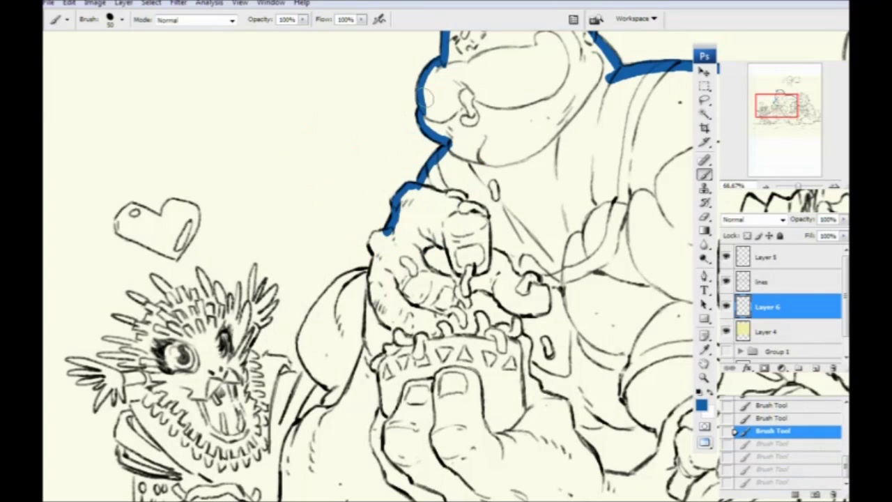
Continue the blue edge from the raised hand around the rear character's arm, down his side and straight along the floor line.
mouse_move(370, 241)
left_mouse_down()
mouse_move(376, 261)
mouse_move(368, 285)
mouse_move(354, 277)
mouse_move(333, 288)
left_mouse_up()
mouse_move(333, 289)
left_mouse_down()
mouse_move(379, 207)
mouse_move(345, 269)
mouse_move(381, 307)
mouse_move(318, 201)
mouse_move(324, 242)
mouse_move(339, 213)
left_mouse_up()
mouse_move(320, 247)
left_mouse_down()
mouse_move(310, 271)
mouse_move(311, 262)
mouse_move(306, 329)
mouse_move(342, 412)
mouse_move(422, 424)
left_mouse_up()
left_click_drag(368, 398, 124, 327)
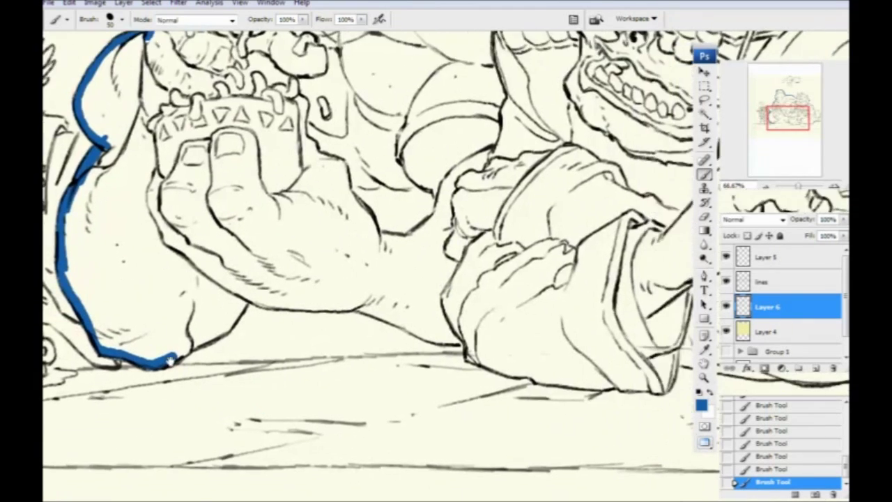
left_click_drag(175, 358, 464, 347)
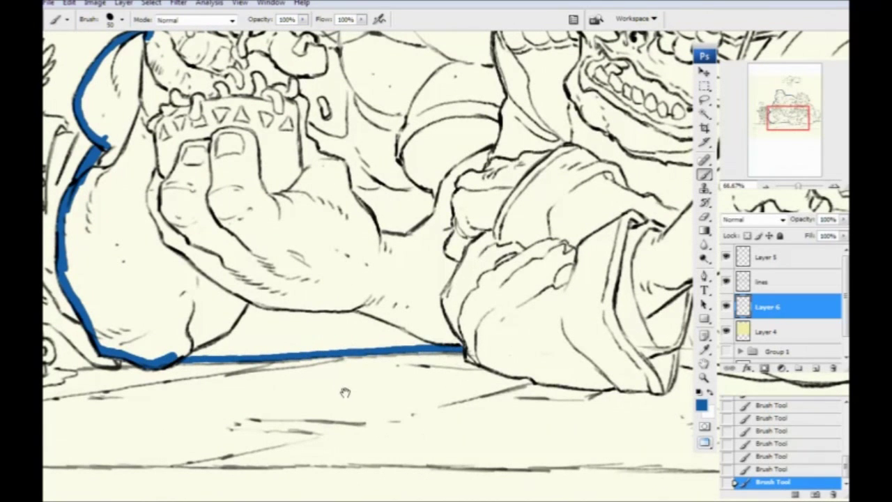
Close the blue outline by painting up along the front character's sleeve and jagged collar to the rear character's far shoulder.
left_click_drag(349, 387, 322, 382)
mouse_move(433, 363)
left_mouse_down()
mouse_move(406, 320)
mouse_move(416, 271)
mouse_move(424, 278)
mouse_move(398, 311)
left_mouse_up()
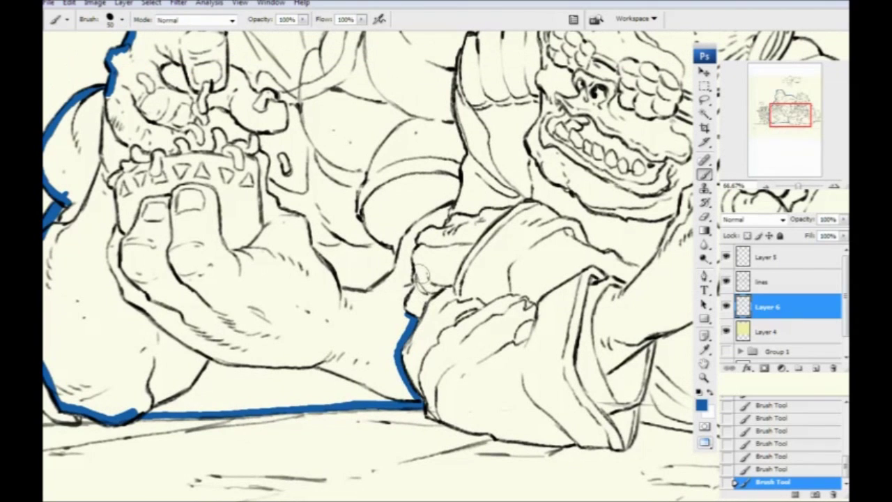
left_click_drag(351, 260, 370, 301)
mouse_move(430, 354)
left_mouse_down()
mouse_move(421, 345)
mouse_move(428, 278)
mouse_move(460, 257)
mouse_move(478, 220)
mouse_move(478, 193)
mouse_move(456, 286)
mouse_move(442, 225)
mouse_move(450, 182)
mouse_move(422, 262)
mouse_move(441, 249)
mouse_move(450, 223)
mouse_move(460, 233)
mouse_move(476, 223)
mouse_move(487, 232)
mouse_move(519, 218)
mouse_move(521, 224)
mouse_move(540, 177)
left_mouse_up()
left_click_drag(219, 280, 234, 314)
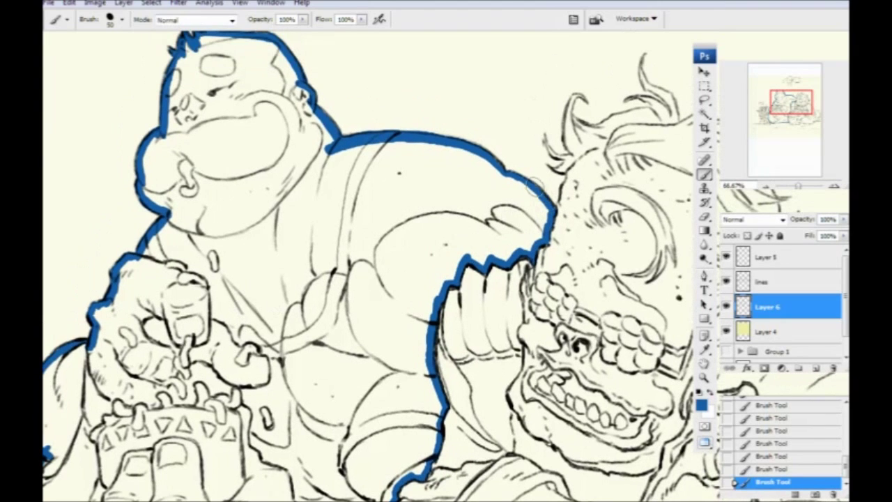
Select the area inside the blue outline with the Magic Wand, Sample All Layers off, expand the selection, fill it blue and deselect.
key("w")
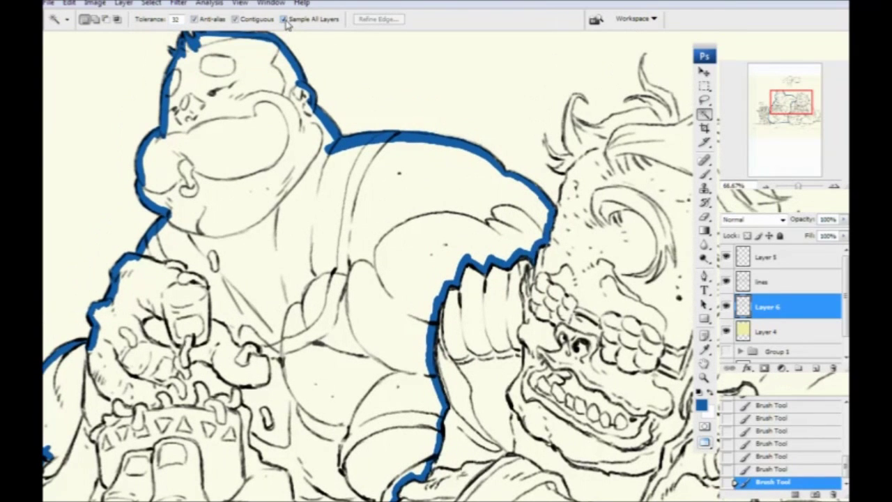
left_click(226, 216)
key("F2")
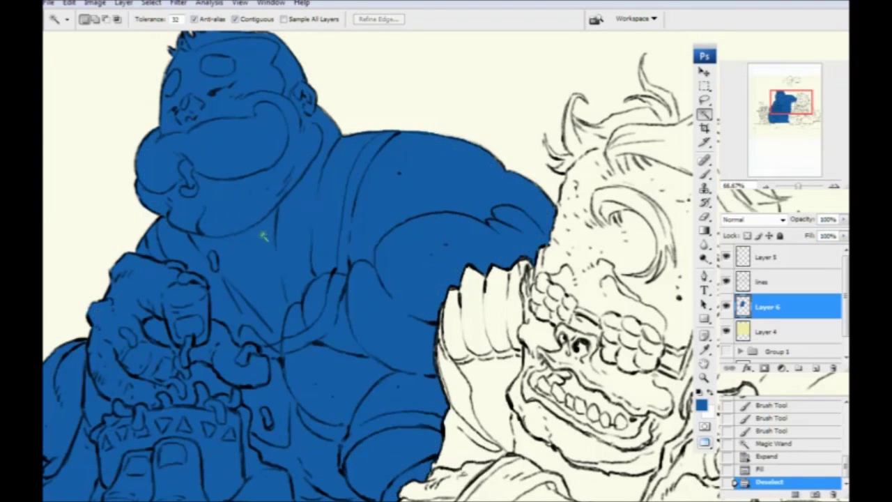
Add a new layer, Layer 7, above Layer 6, using the previous layer to create a clipping mask.
left_click(704, 174)
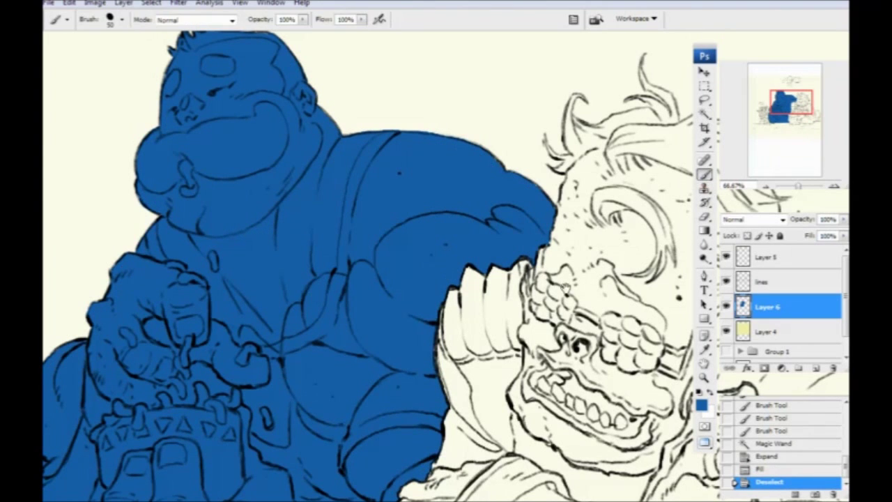
left_click_drag(334, 302, 351, 371)
left_click_drag(284, 368, 321, 193)
key("ctrl+minus")
key("ctrl+minus")
key("ctrl+plus")
left_click_drag(341, 284, 328, 307)
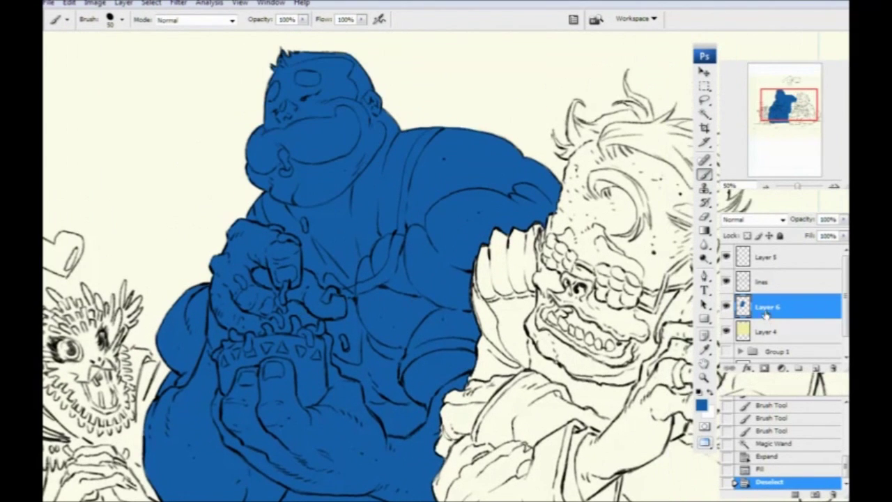
left_click(123, 3)
mouse_move(161, 18)
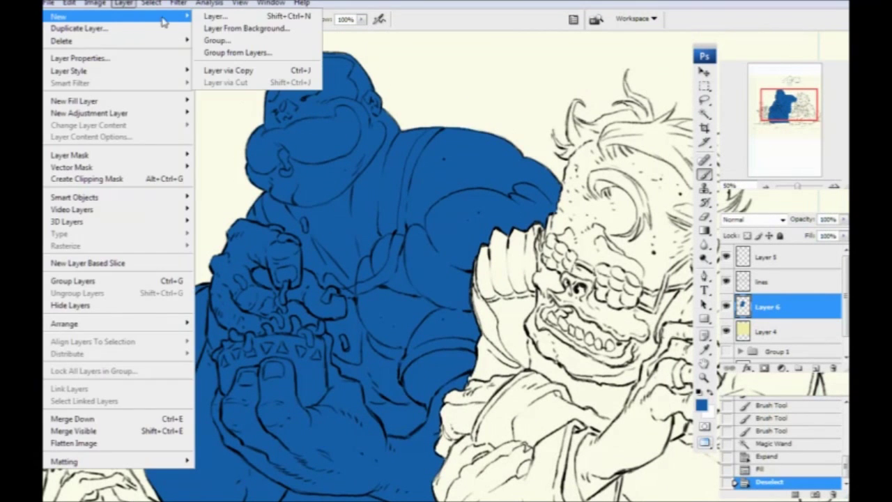
left_click(212, 16)
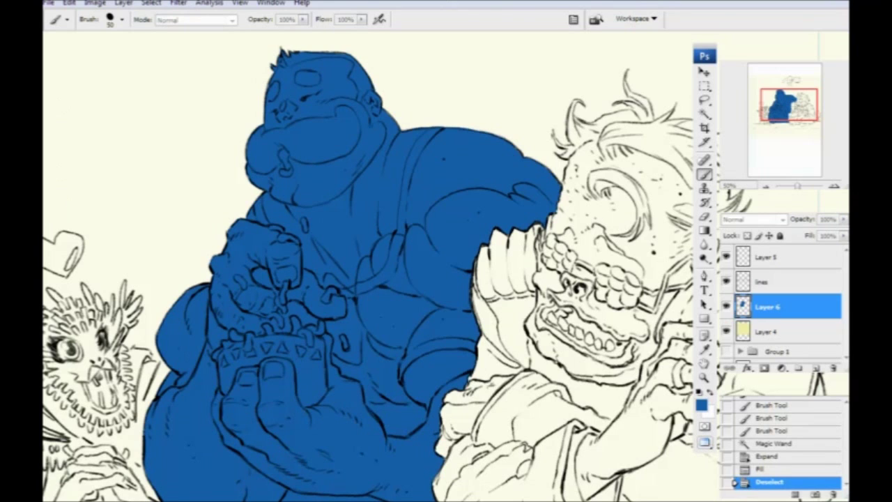
key("ctrl+shift+n")
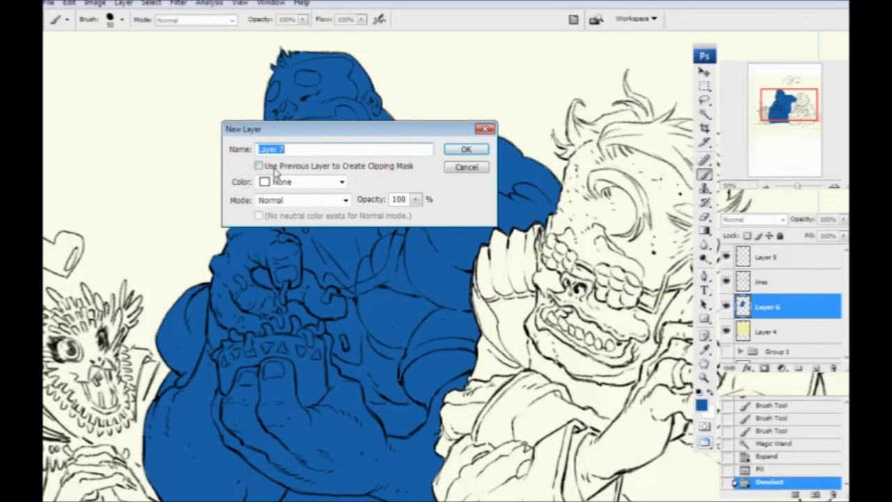
left_click(259, 166)
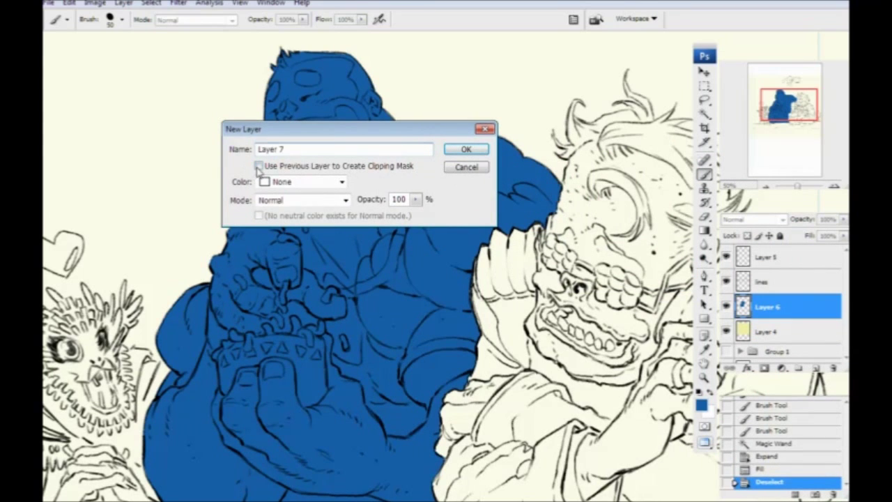
left_click(466, 149)
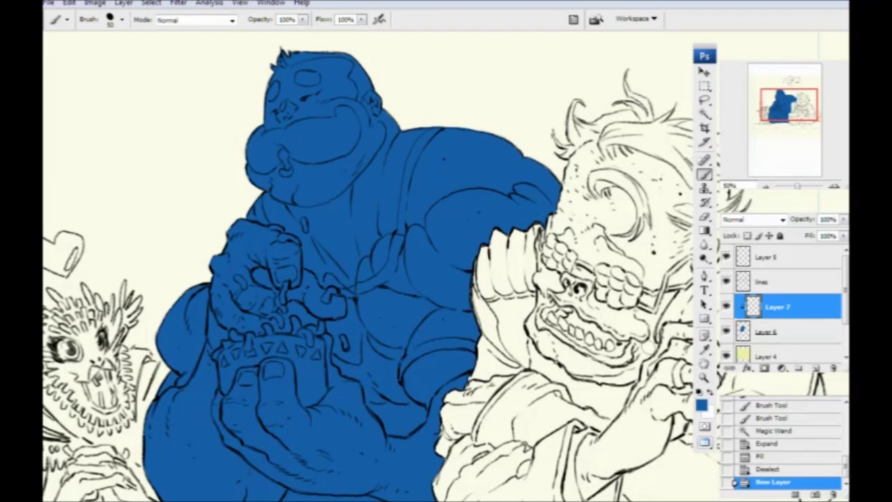
Set the foreground colour to bright red and paint over the rear character's face, ear and neck on the clipped layer.
left_click(704, 405)
mouse_move(659, 308)
left_mouse_down()
mouse_move(643, 247)
mouse_move(690, 261)
left_mouse_up()
left_click(758, 261)
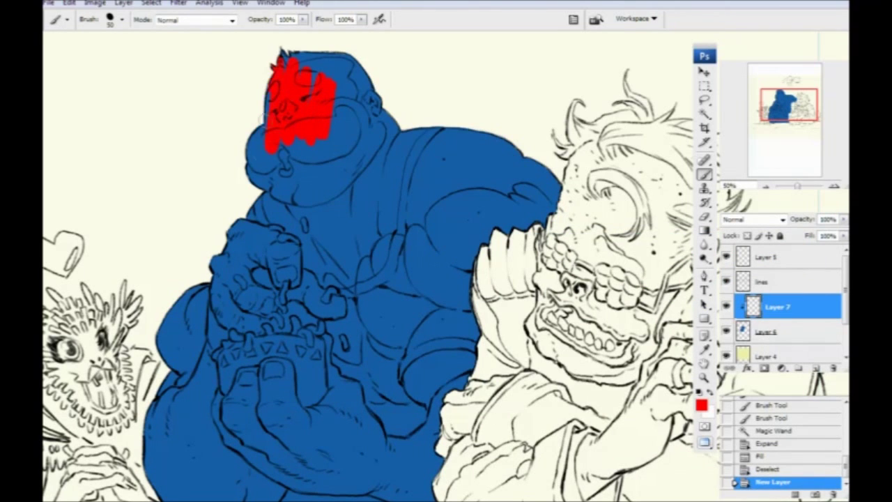
left_click_drag(252, 143, 263, 178)
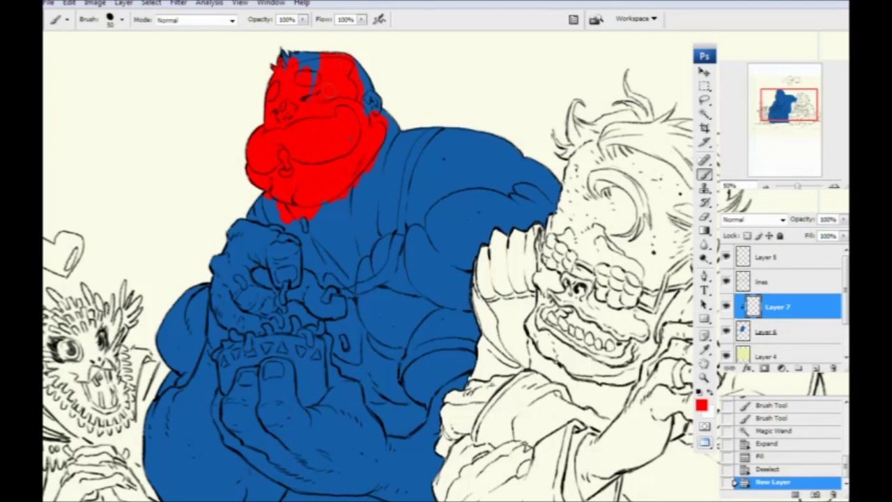
left_click_drag(376, 144, 319, 207)
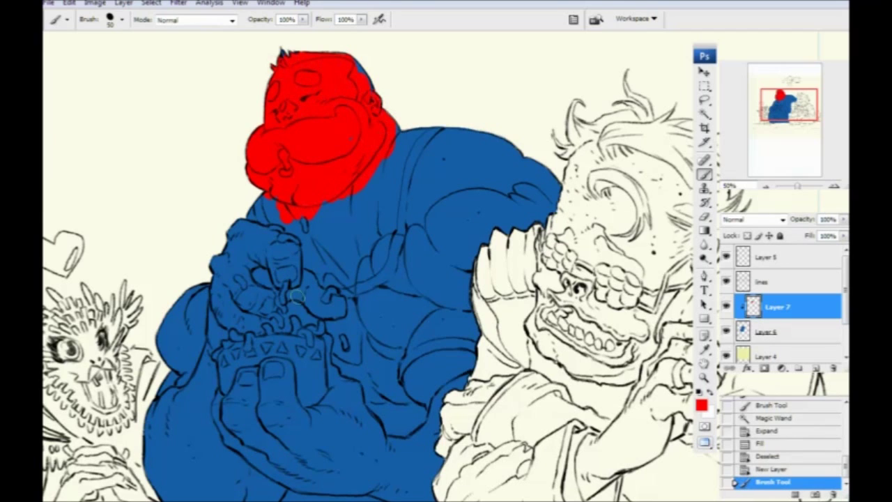
left_click(351, 145)
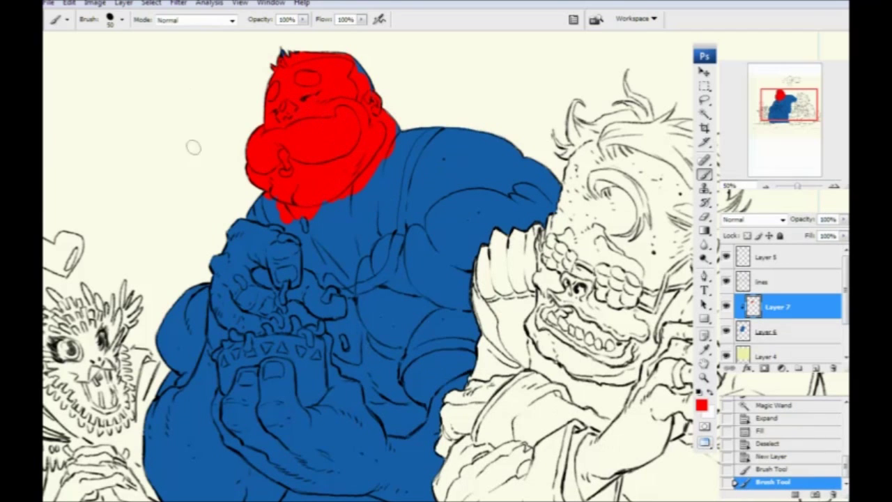
Recolour the painted head with Hue/Saturation set to hue +34, saturation +31 and lightness -42.
left_click(96, 3)
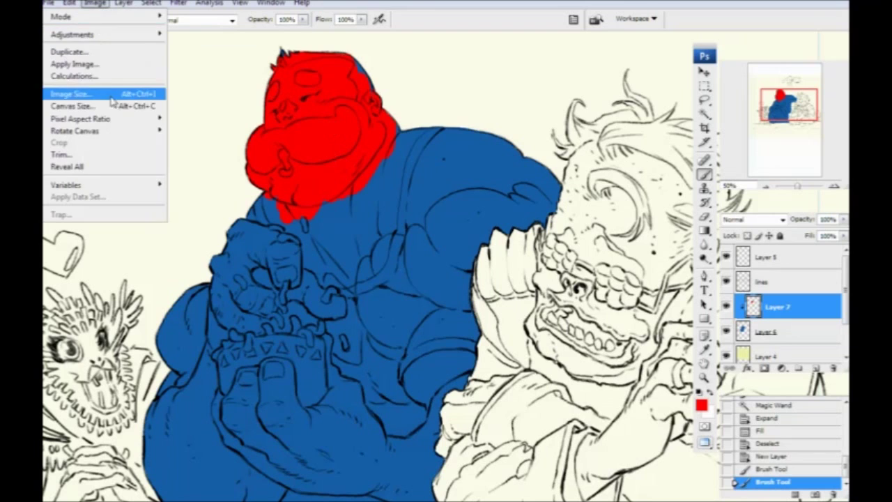
mouse_move(97, 35)
left_click(202, 137)
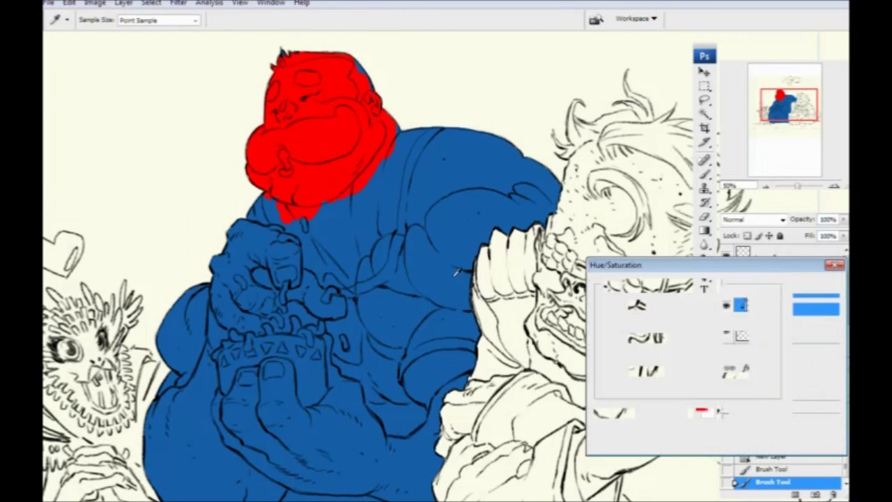
left_click_drag(688, 324, 710, 326)
left_click_drag(688, 356, 708, 357)
left_click_drag(688, 390, 662, 397)
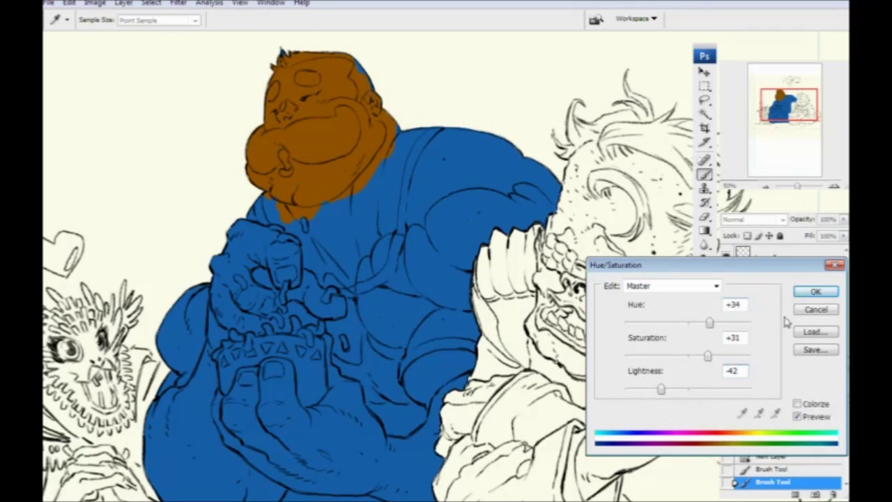
left_click(810, 292)
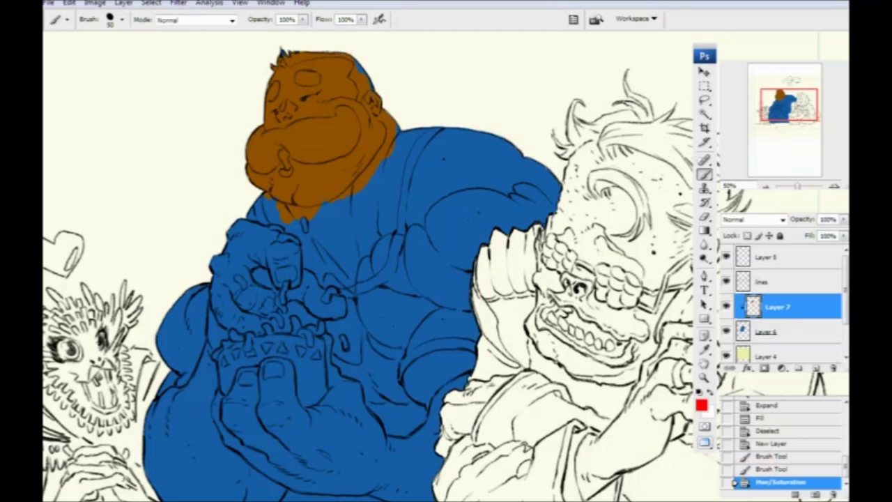
Delete the clipped Layer 7 with the recoloured head.
left_click(833, 368)
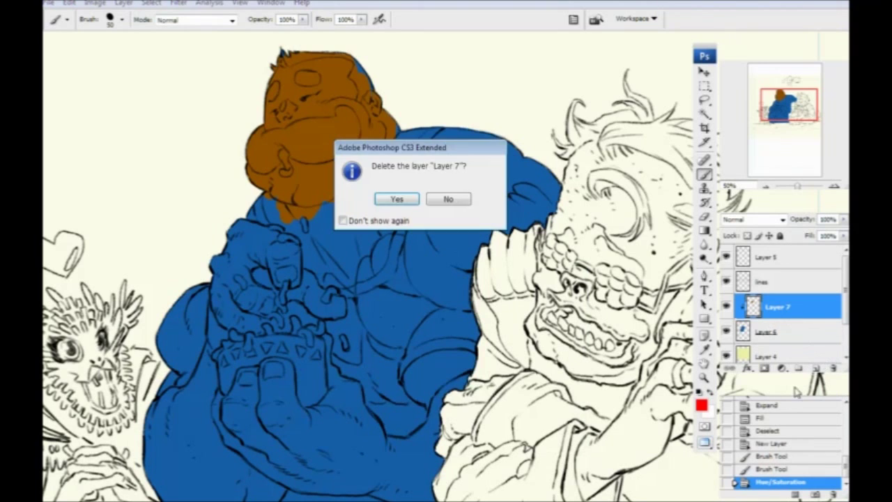
left_click(395, 198)
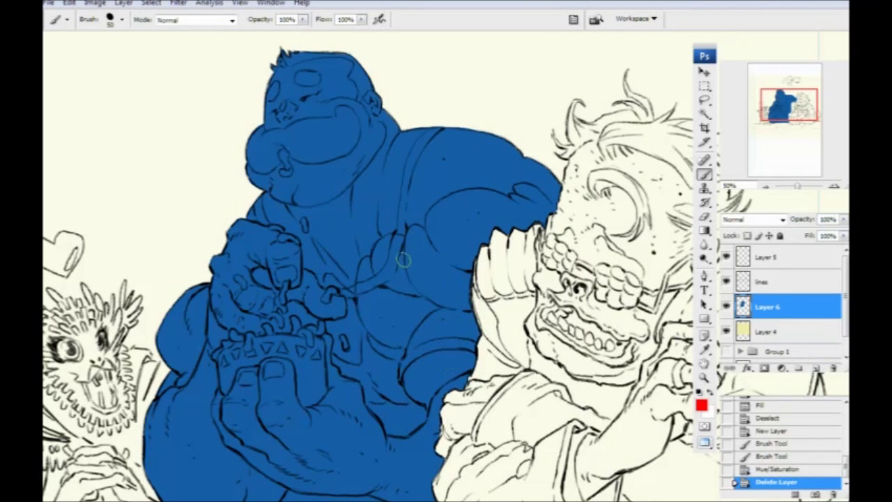
left_click_drag(395, 271, 397, 291)
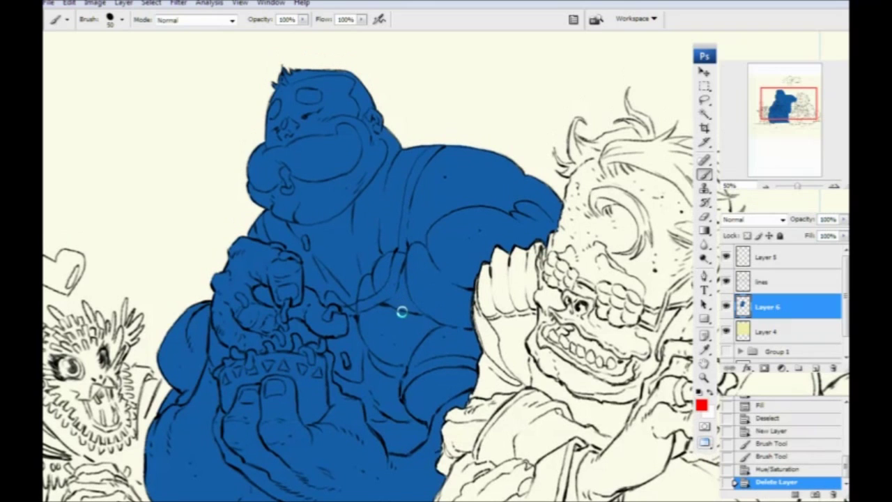